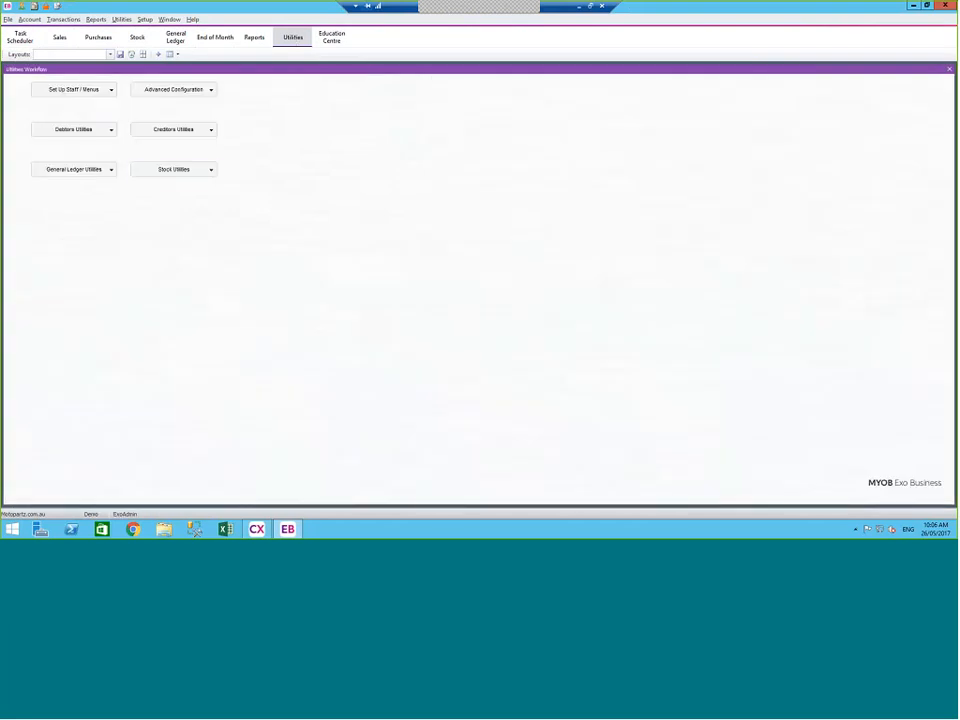
# In the primary stock groups setup, set the ENGINE group's margin variance to 5 and save the group
pyautogui.click(211, 170)
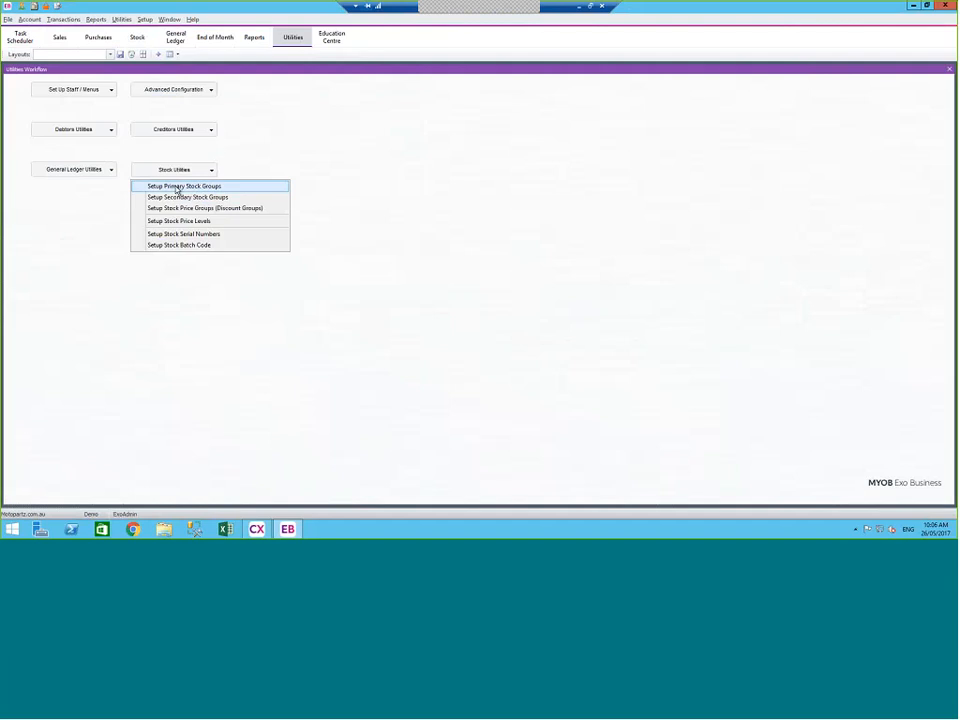
pyautogui.click(250, 154)
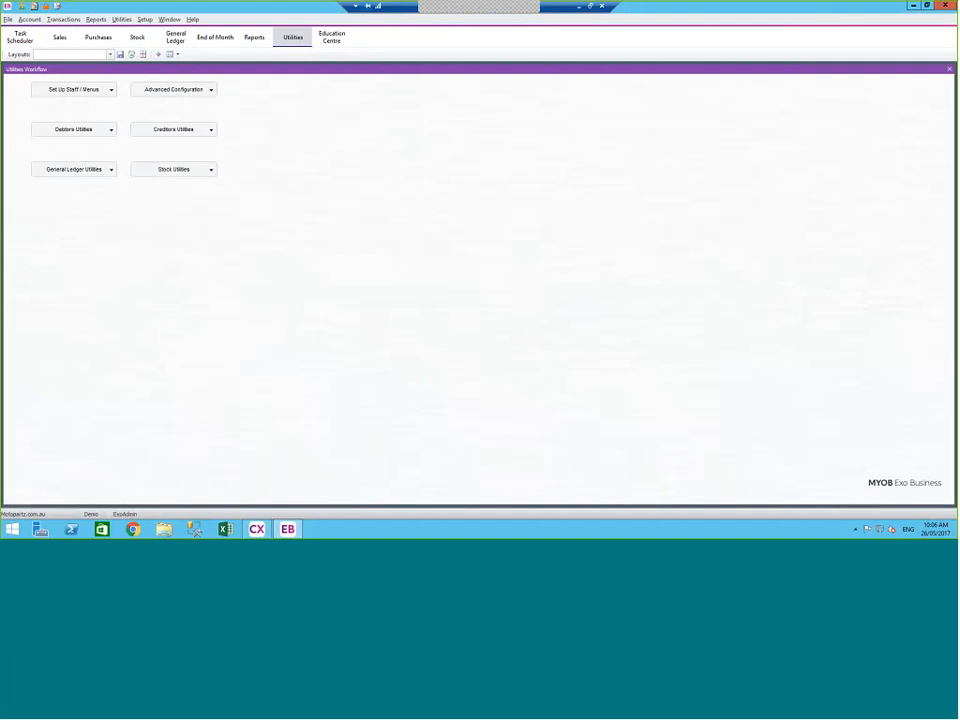
pyautogui.click(209, 171)
pyautogui.click(184, 187)
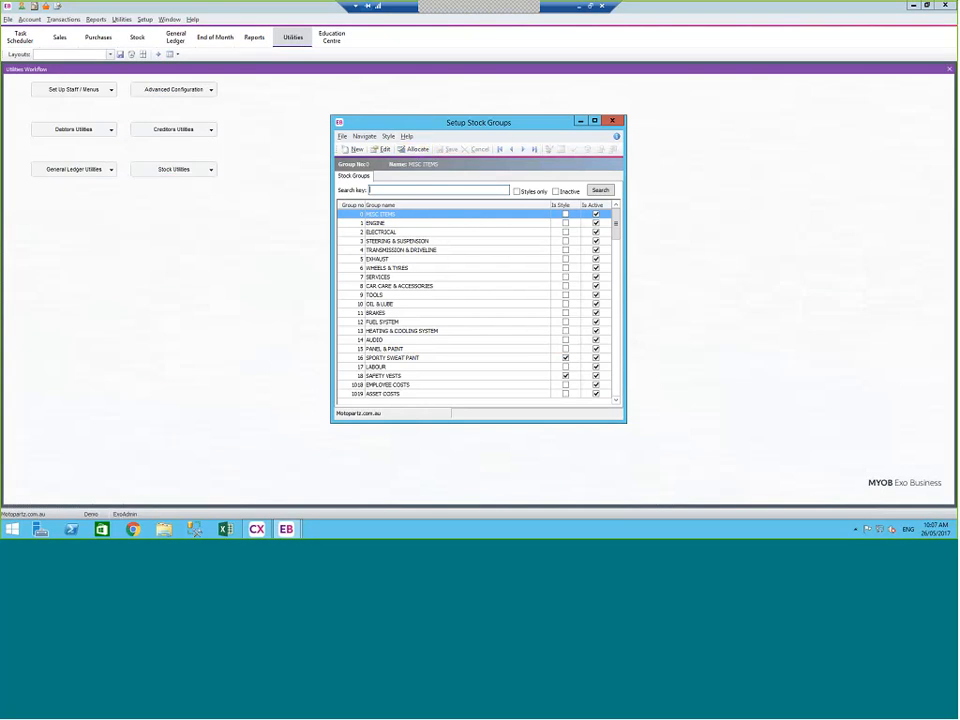
pyautogui.click(379, 224)
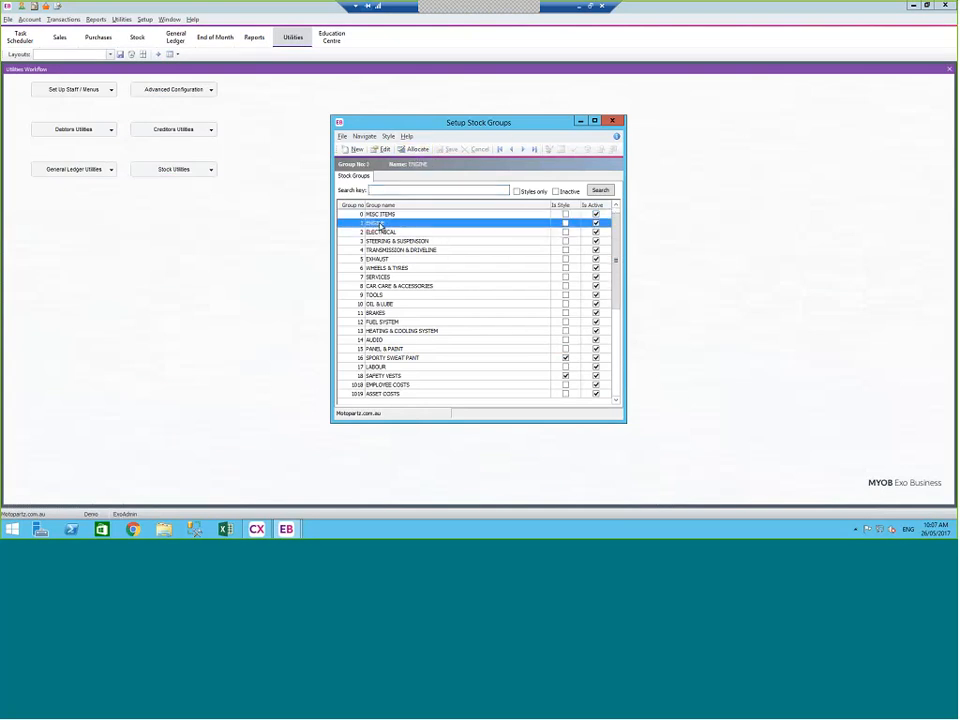
pyautogui.doubleClick(380, 226)
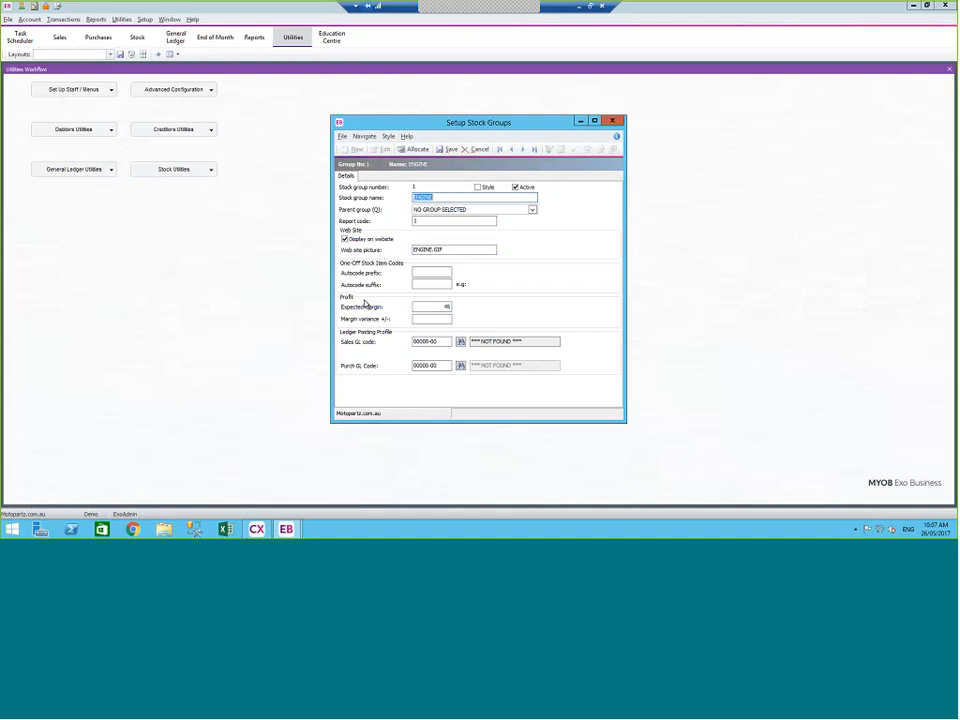
pyautogui.click(444, 319)
pyautogui.write('5')
pyautogui.press('Tab')
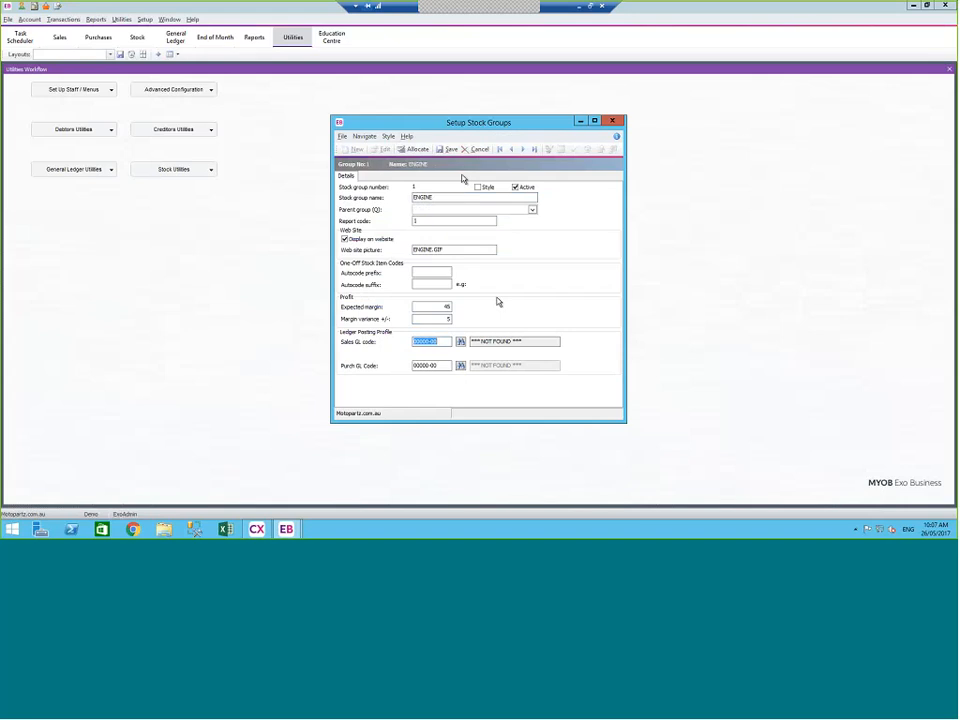
pyautogui.click(451, 149)
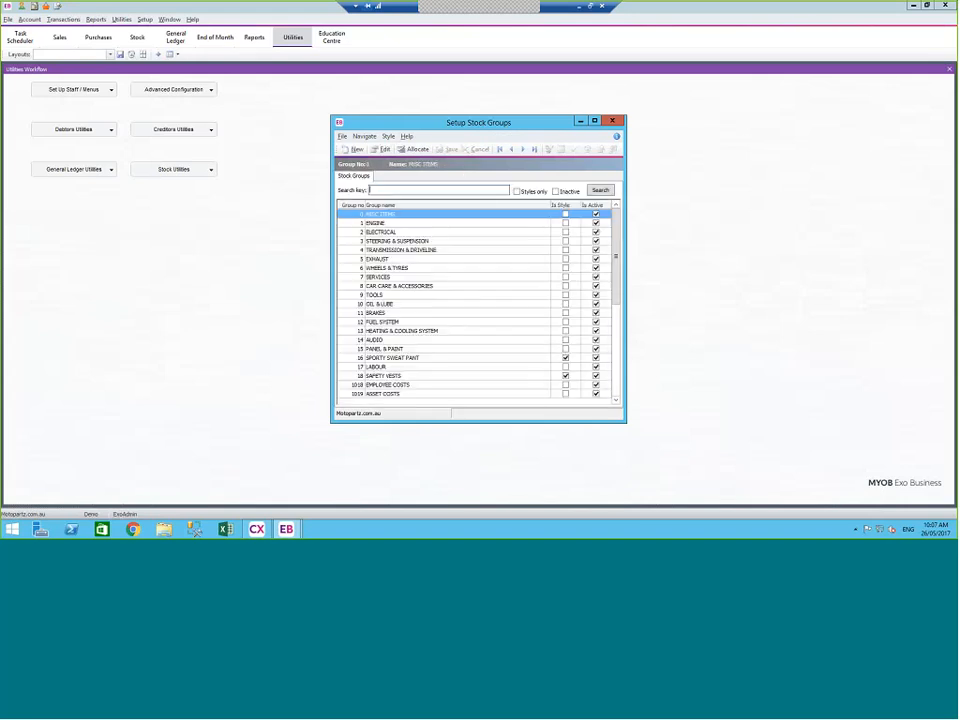
# Set the expected margin of the ELECTRICAL stock group to 35 and save the group
pyautogui.click(390, 233)
pyautogui.doubleClick(390, 233)
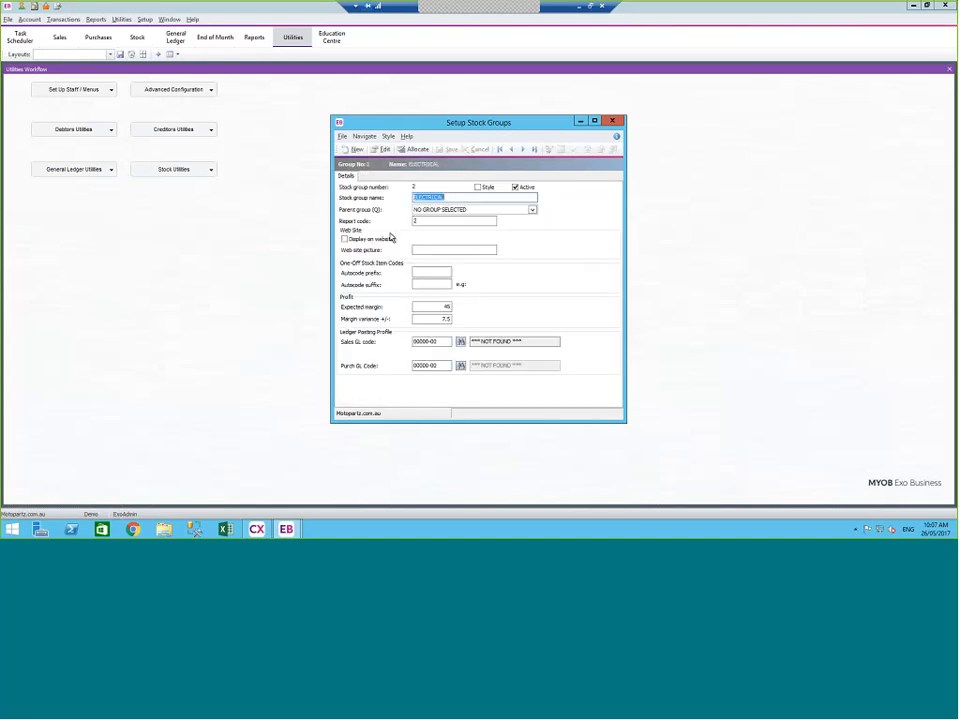
pyautogui.click(426, 307)
pyautogui.write('35')
pyautogui.press('Tab')
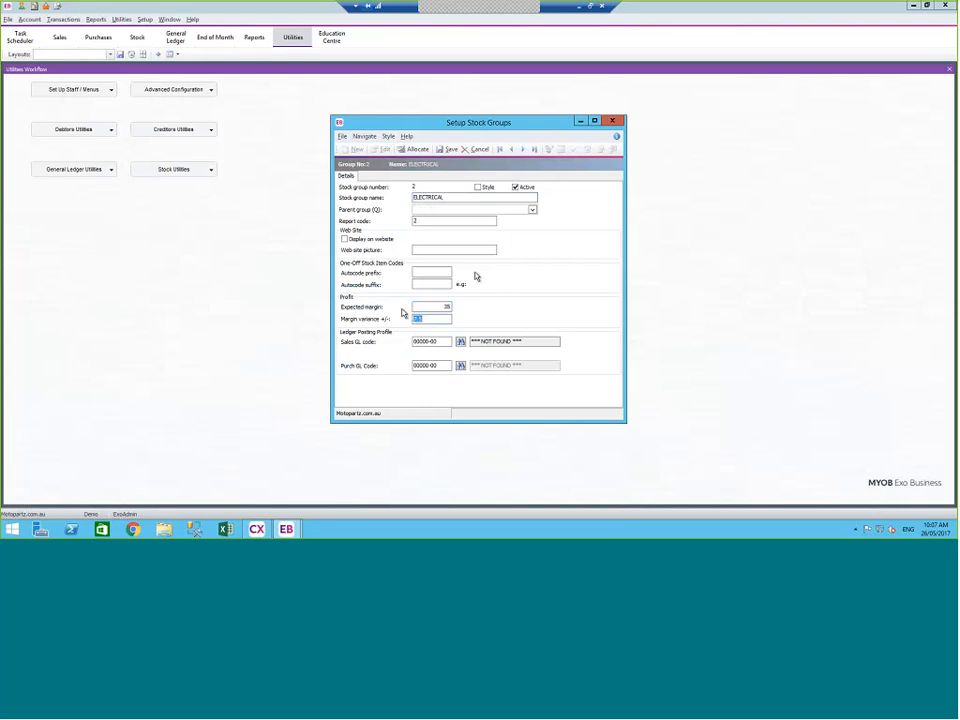
pyautogui.click(452, 150)
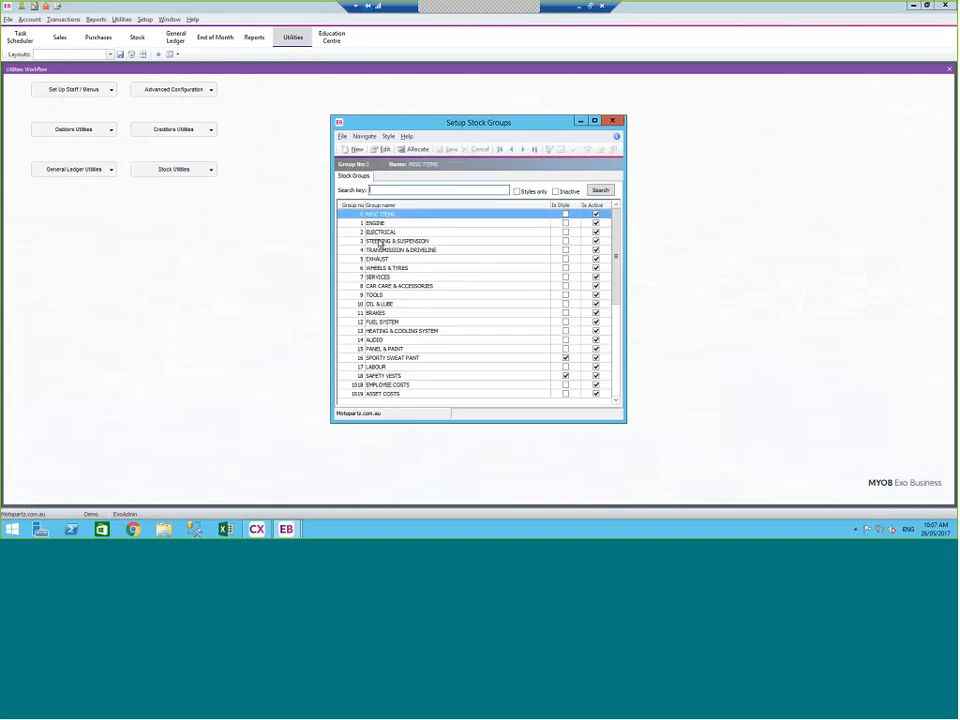
# Set the expected margin of the STEERING & SUSPENSION stock group to 50, save it and close the stock groups setup
pyautogui.doubleClick(380, 243)
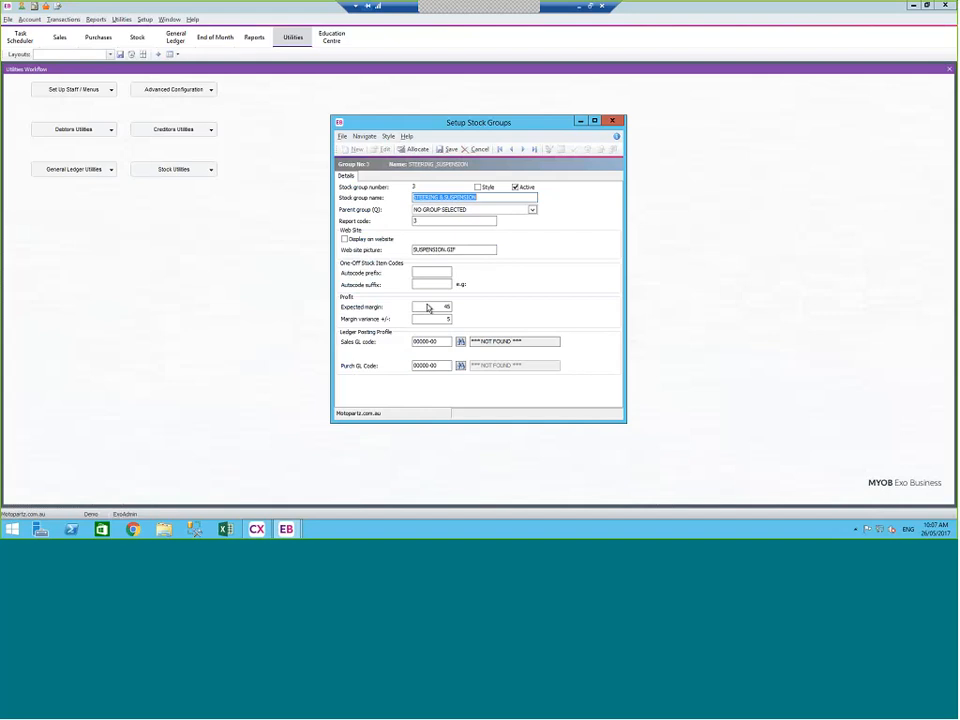
pyautogui.doubleClick(436, 306)
pyautogui.write('50')
pyautogui.press('Tab')
pyautogui.click(449, 150)
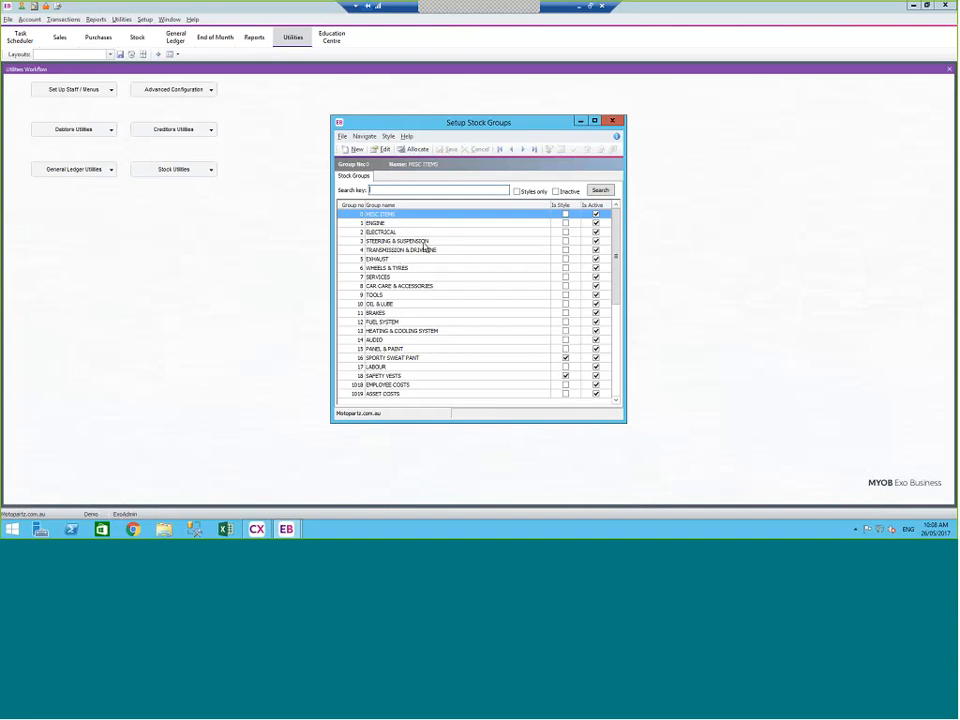
pyautogui.click(614, 121)
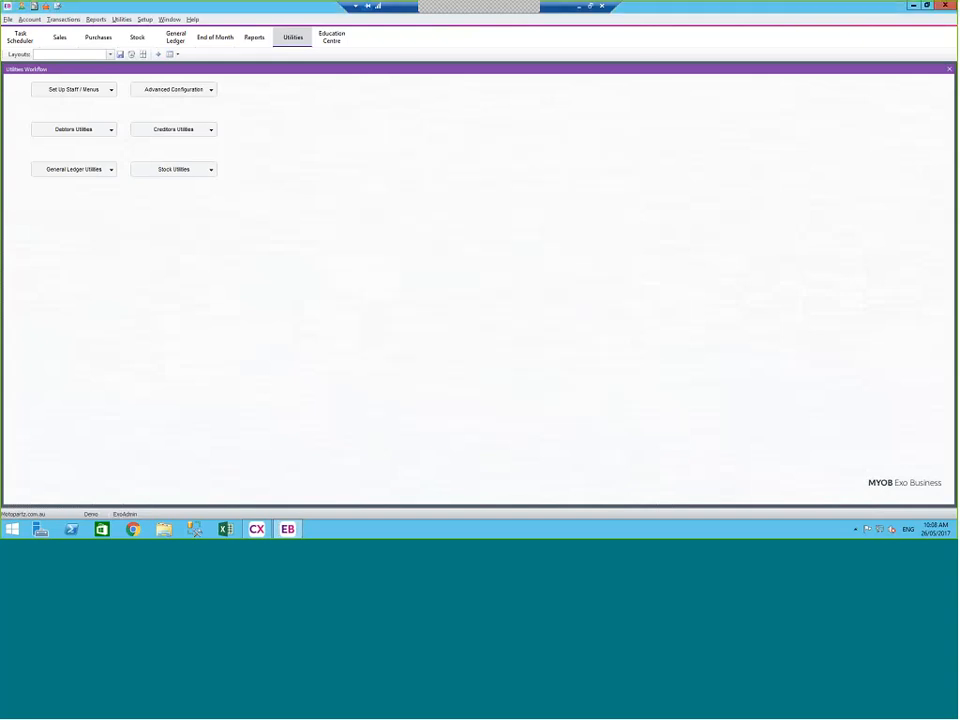
# Filter the stock items by primary group ELE and examine the sell prices of CHAMPION SPARKPLUG - SINGLE, closing the item without changes
pyautogui.click(137, 38)
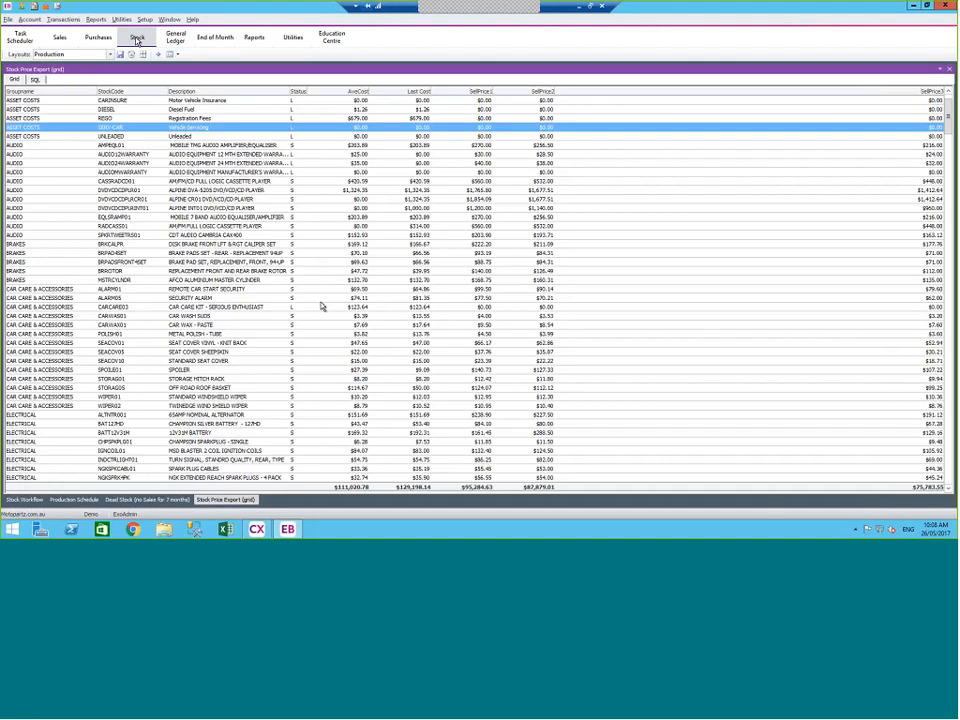
pyautogui.click(137, 38)
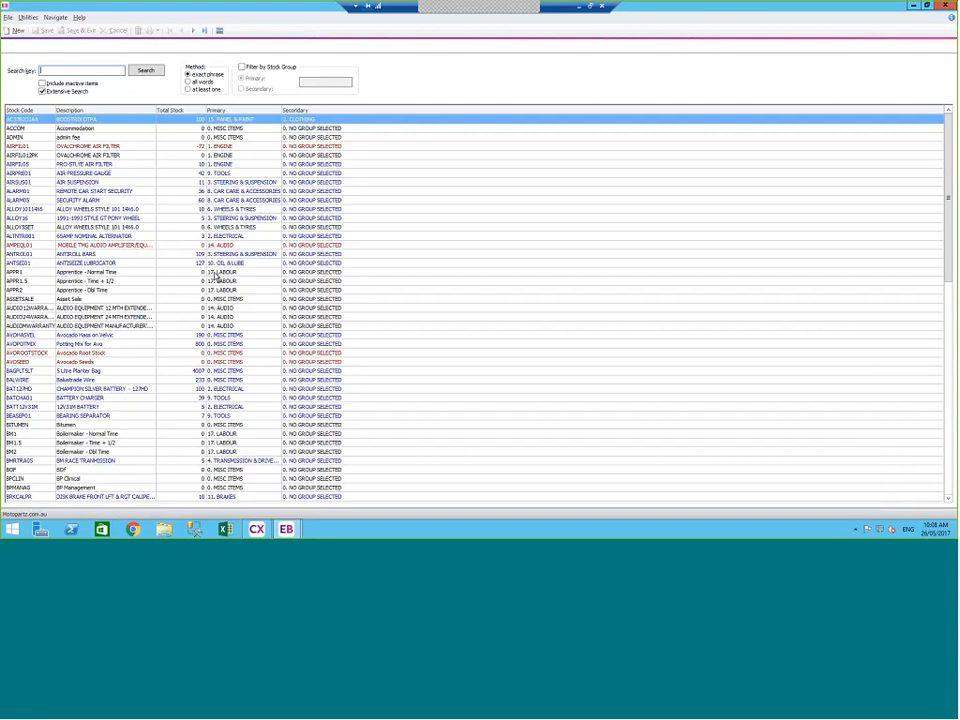
pyautogui.click(242, 67)
pyautogui.write('E')
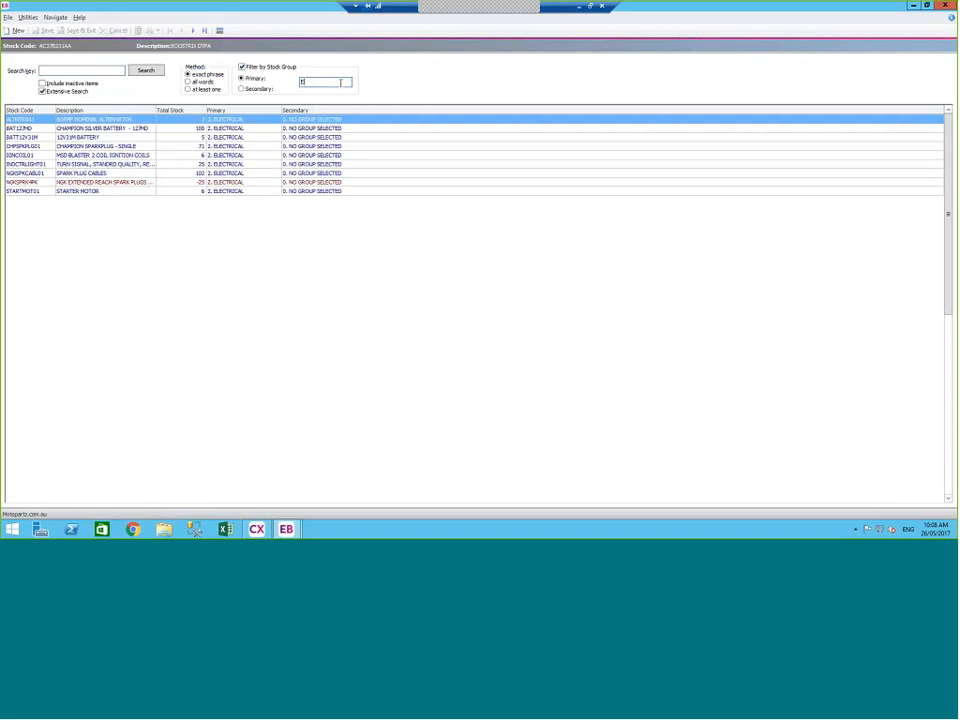
pyautogui.write('LE')
pyautogui.doubleClick(83, 148)
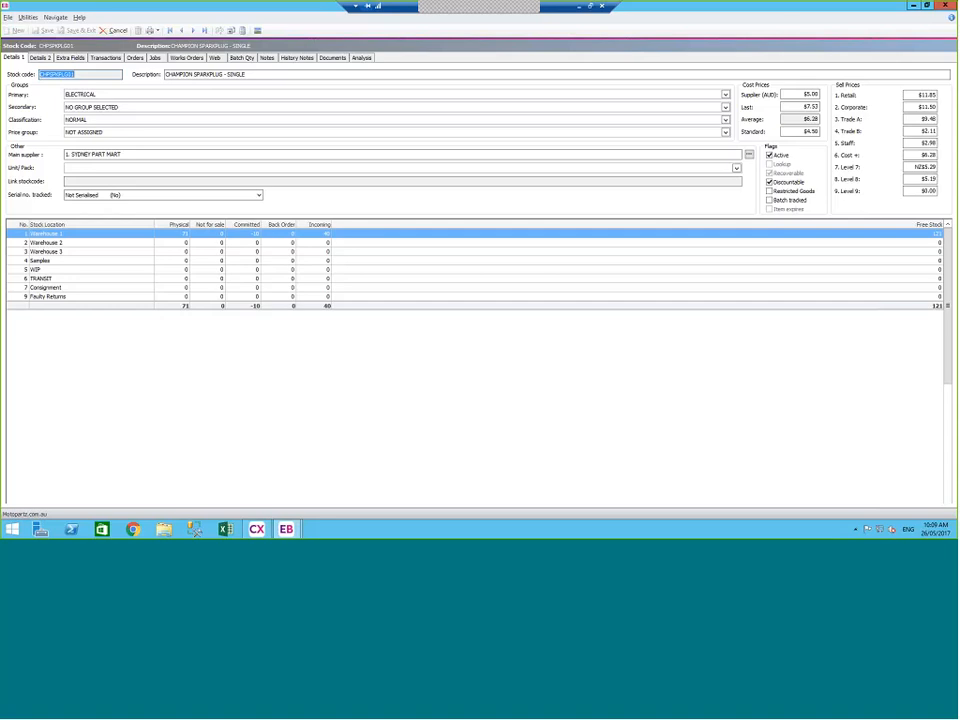
pyautogui.click(946, 7)
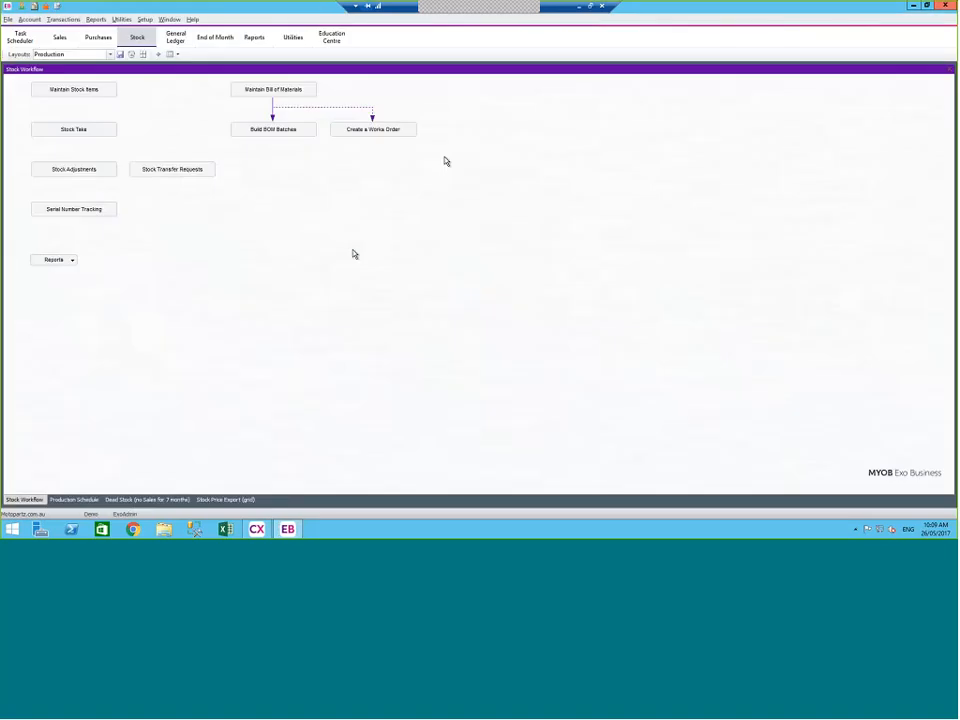
# Open the stock price levels setup and examine the Trade A level's Price SQL formula without changing it
pyautogui.click(292, 38)
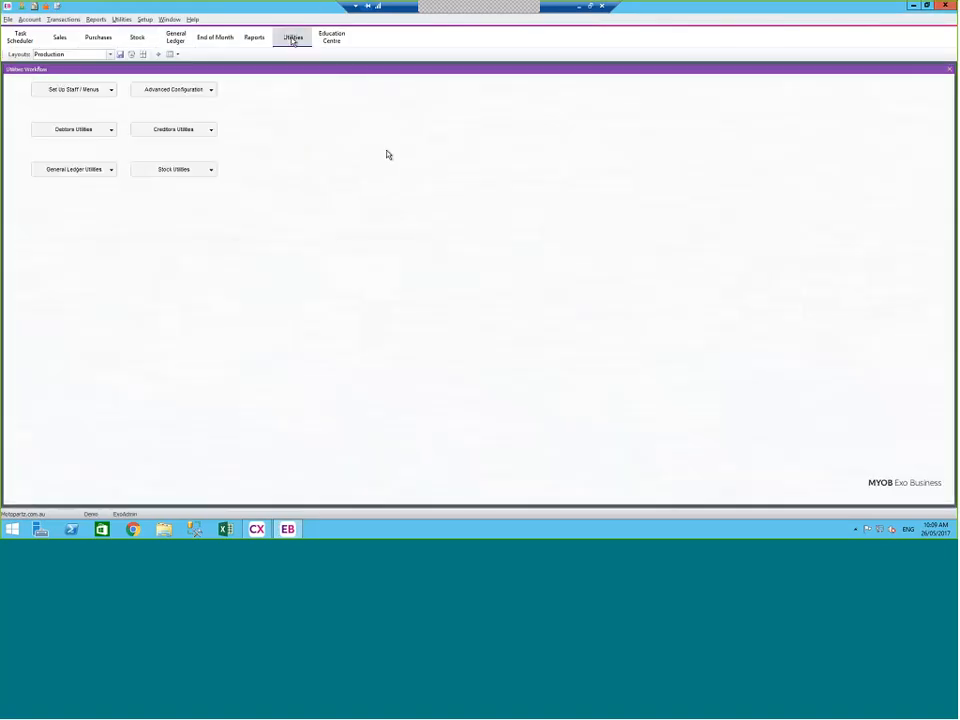
pyautogui.click(210, 170)
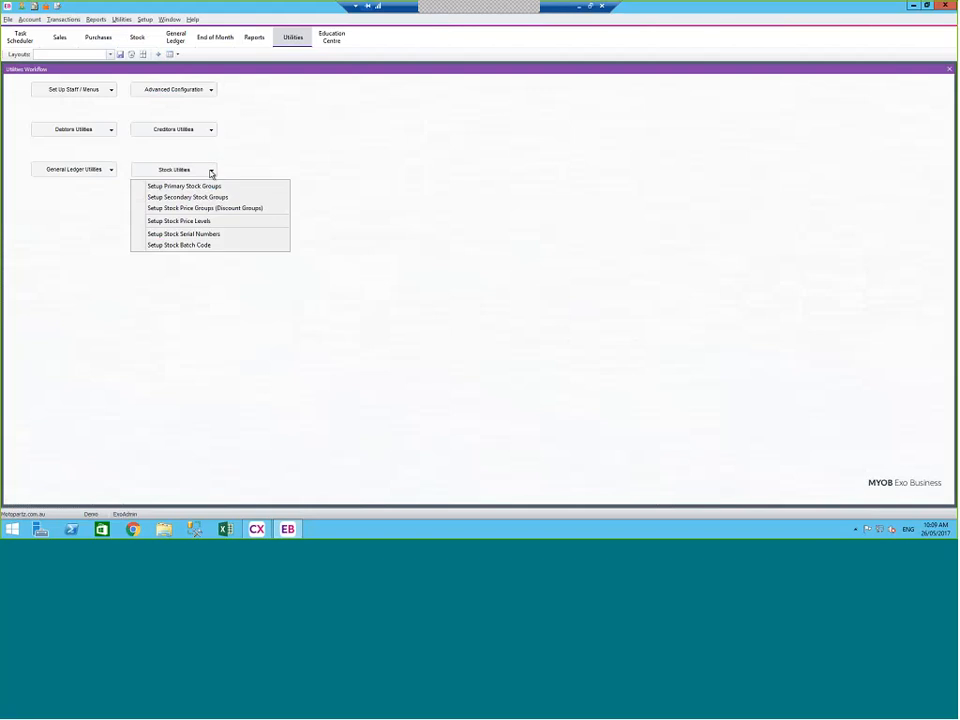
pyautogui.click(187, 224)
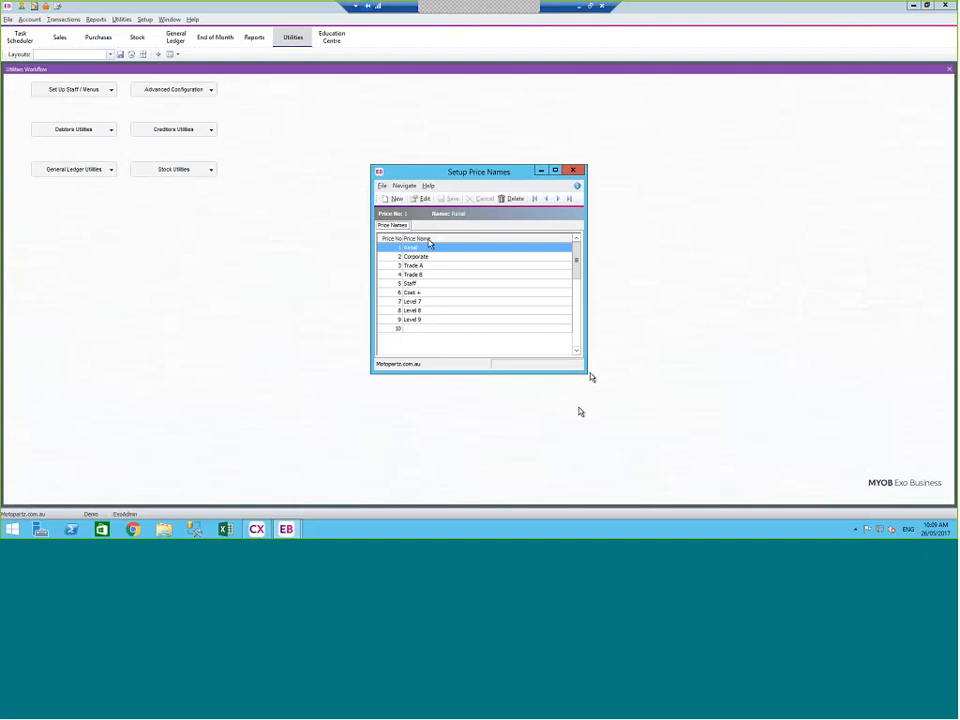
pyautogui.moveTo(586, 371); pyautogui.dragTo(611, 416)
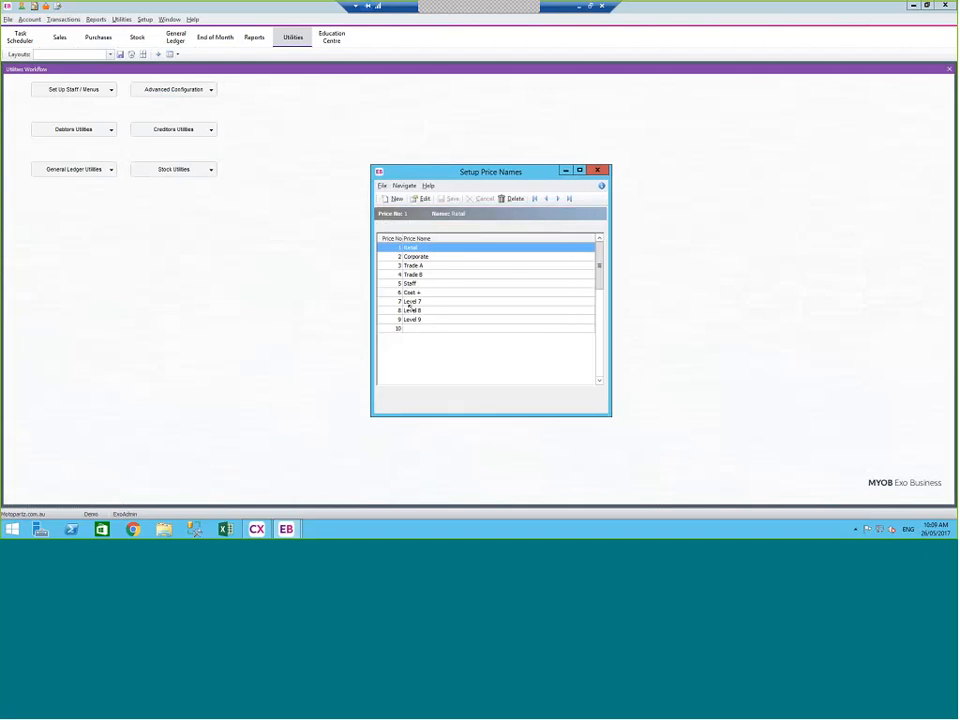
pyautogui.click(416, 257)
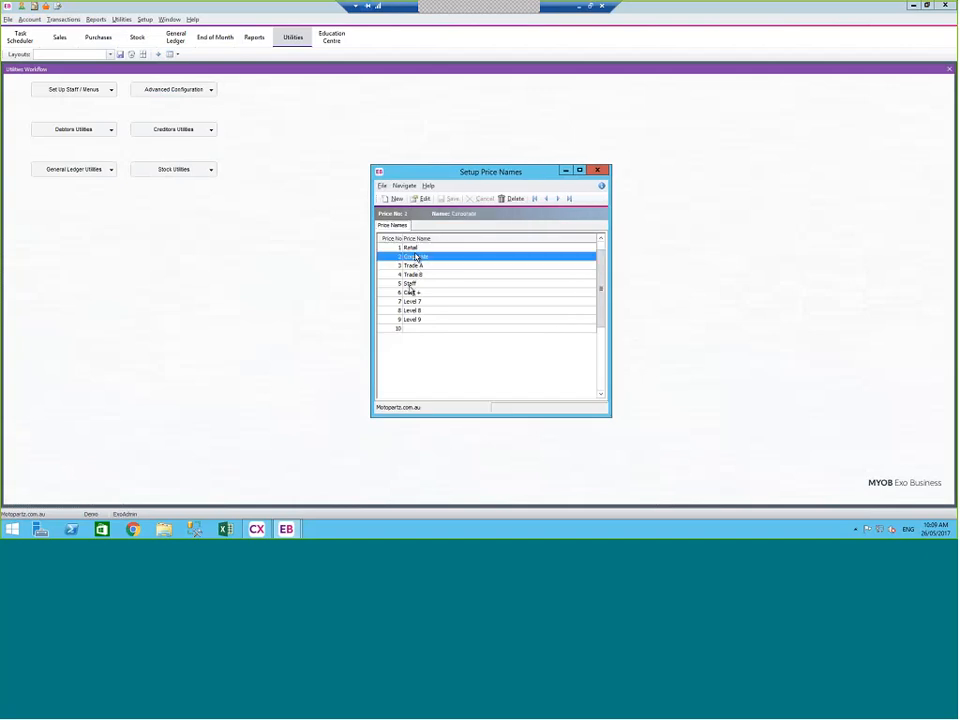
pyautogui.doubleClick(414, 266)
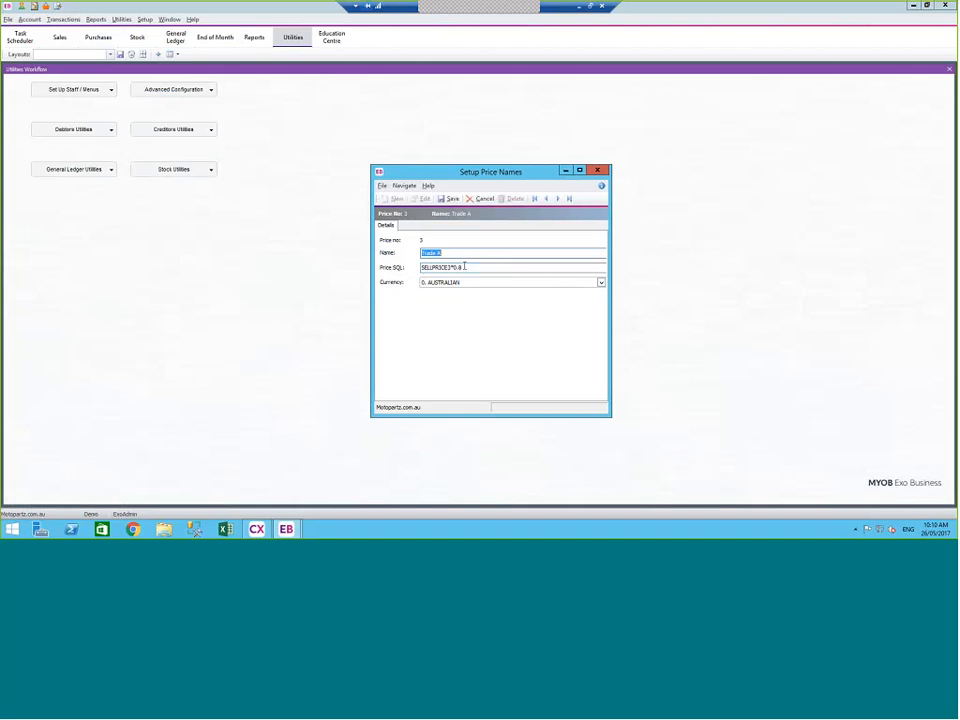
pyautogui.click(481, 199)
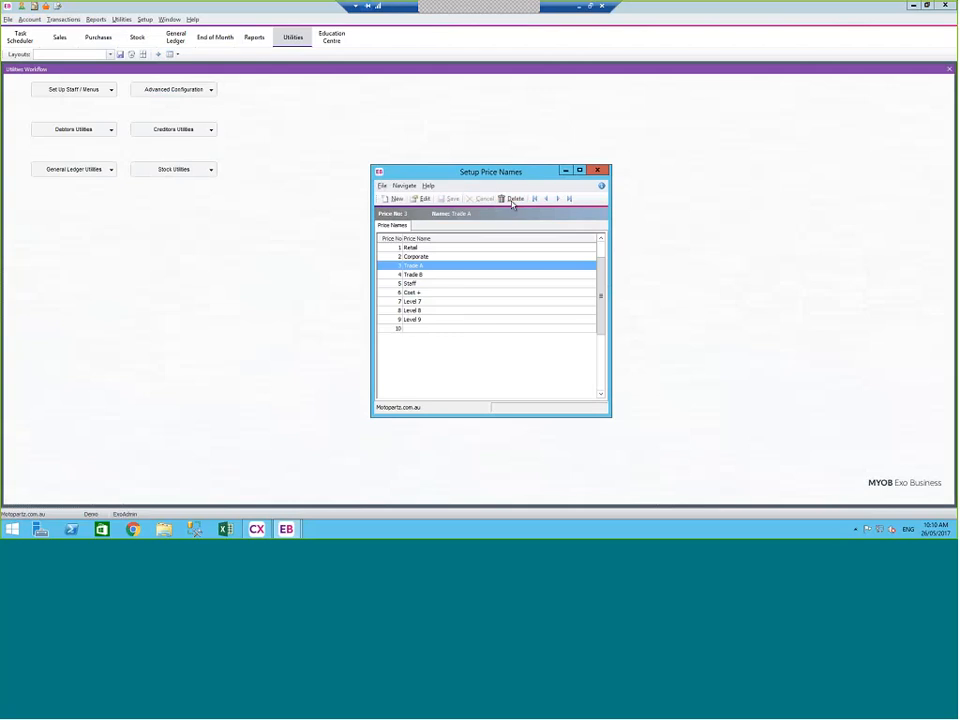
# Set the Price SQL of the Cost + price level to AVECOST*1.5 and save it
pyautogui.doubleClick(411, 295)
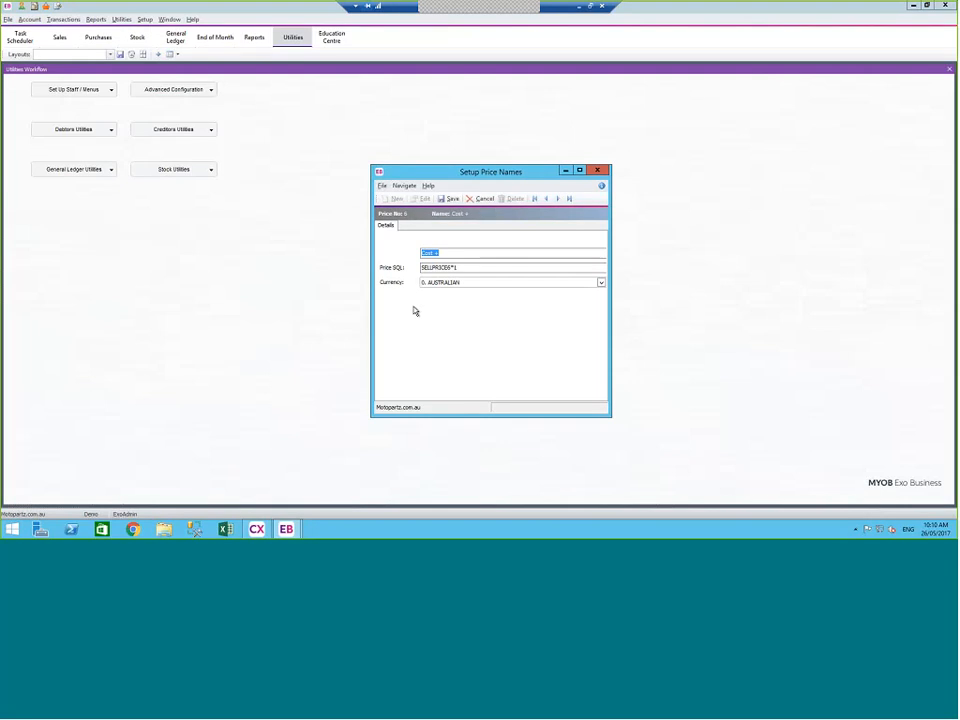
pyautogui.click(484, 268)
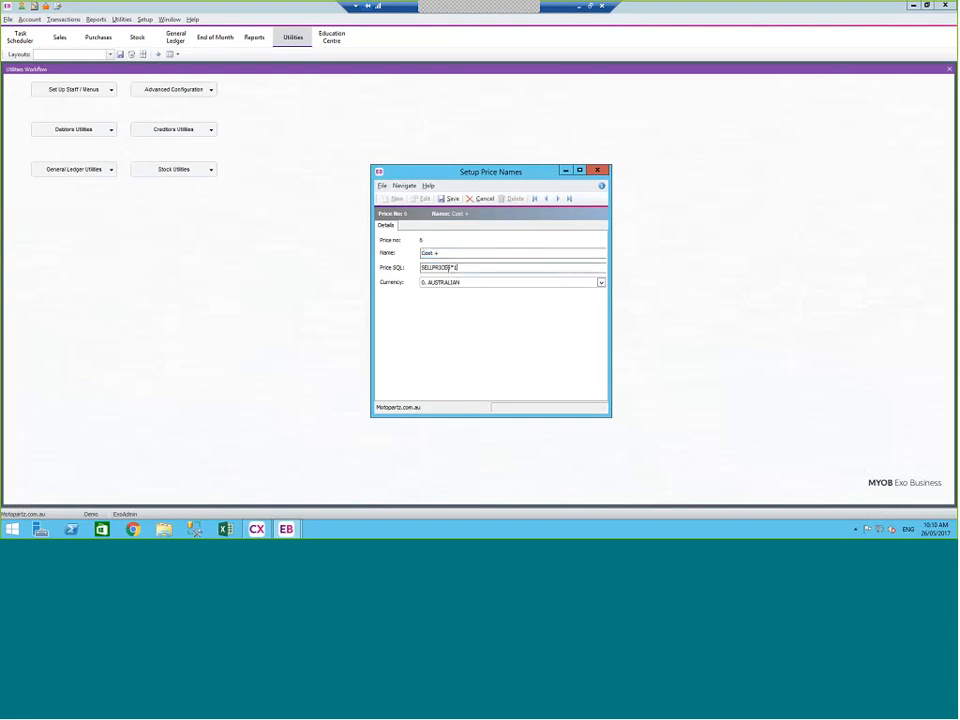
pyautogui.moveTo(453, 265); pyautogui.dragTo(389, 313)
pyautogui.write('AVECOST*1.5')
pyautogui.click(449, 199)
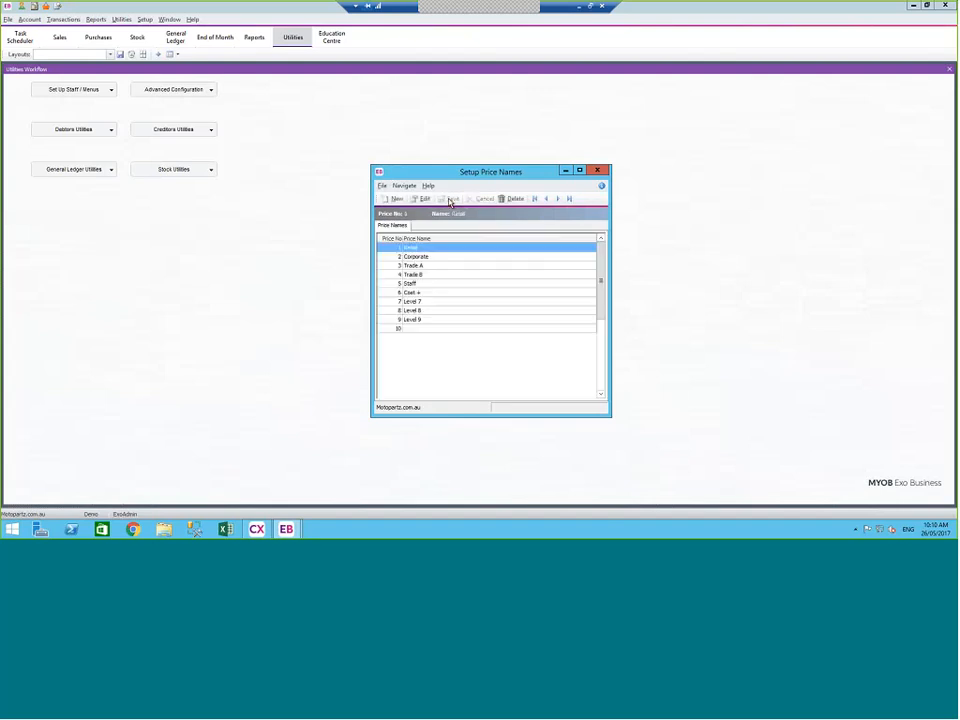
pyautogui.click(425, 293)
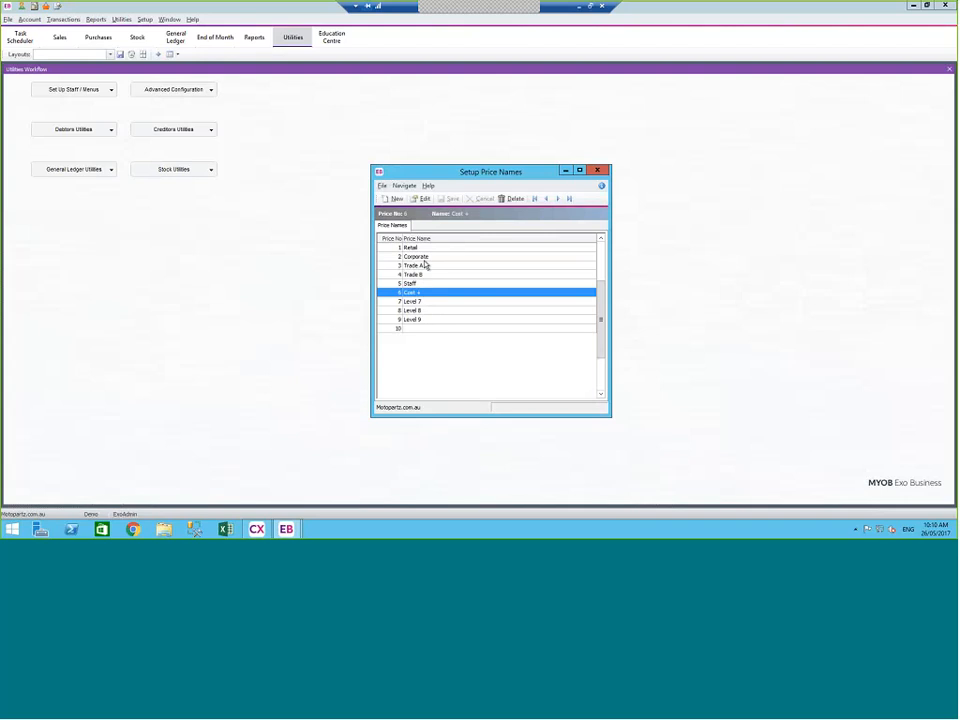
# Reopen the Trade A price level, review its Price SQL formula and save the record to return to the price names
pyautogui.doubleClick(420, 266)
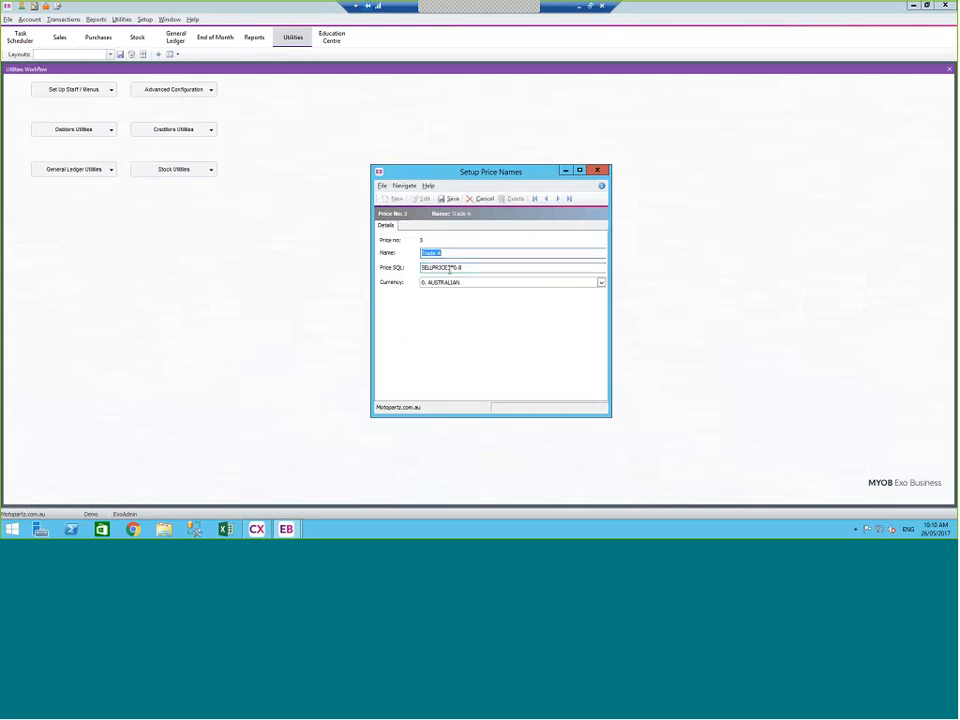
pyautogui.click(450, 268)
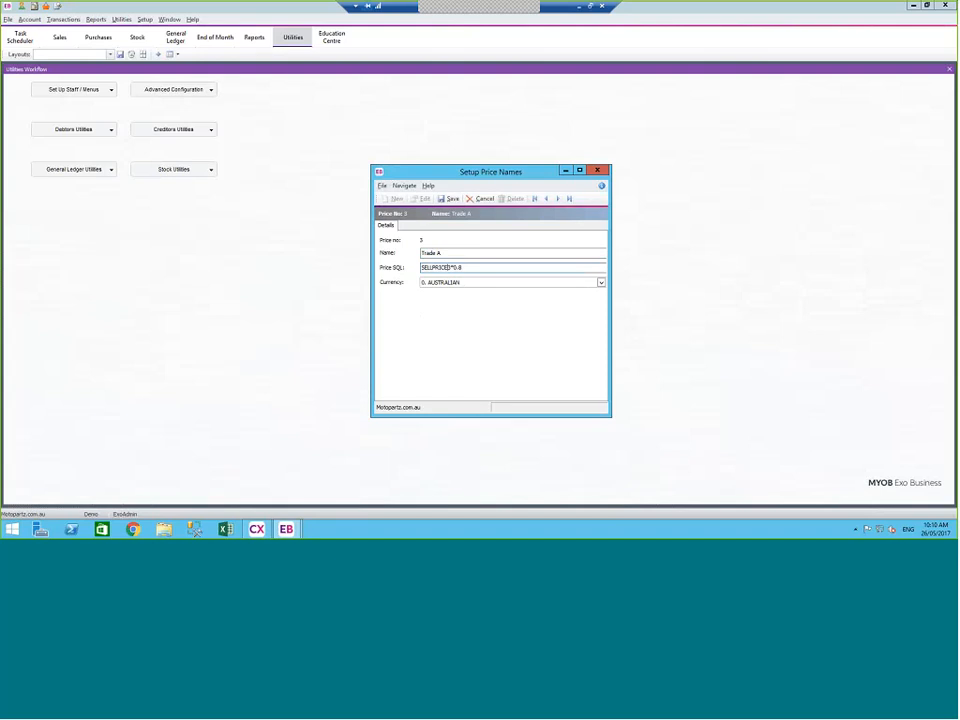
pyautogui.click(462, 268)
pyautogui.click(449, 199)
pyautogui.click(410, 248)
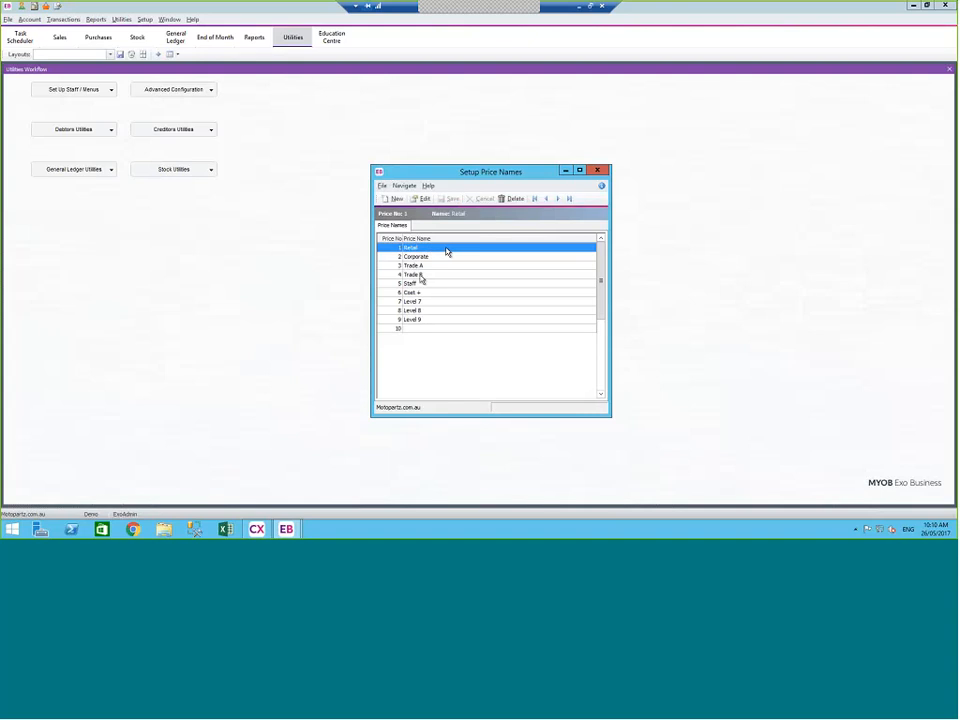
# Check the Cost + price level's Price SQL formula, save the record and close the price names setup
pyautogui.doubleClick(418, 296)
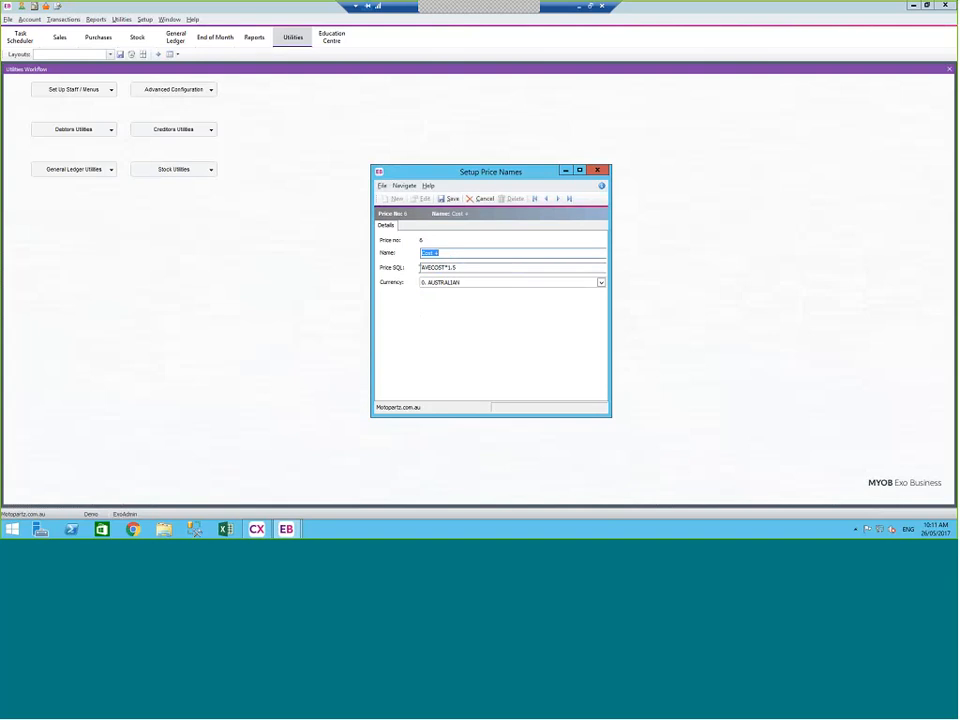
pyautogui.click(452, 199)
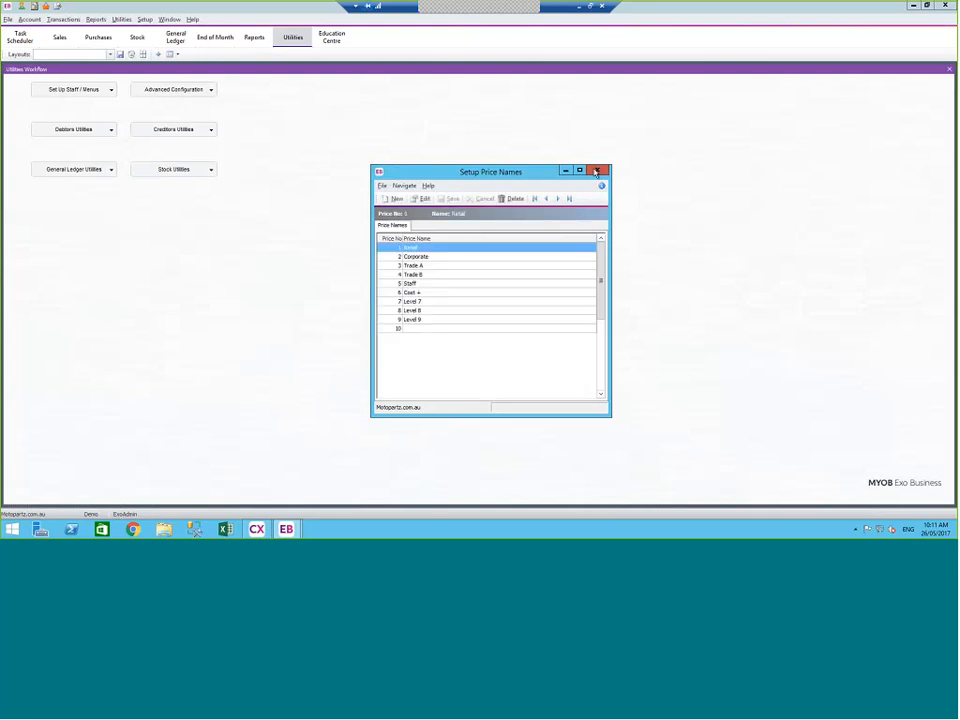
pyautogui.click(597, 171)
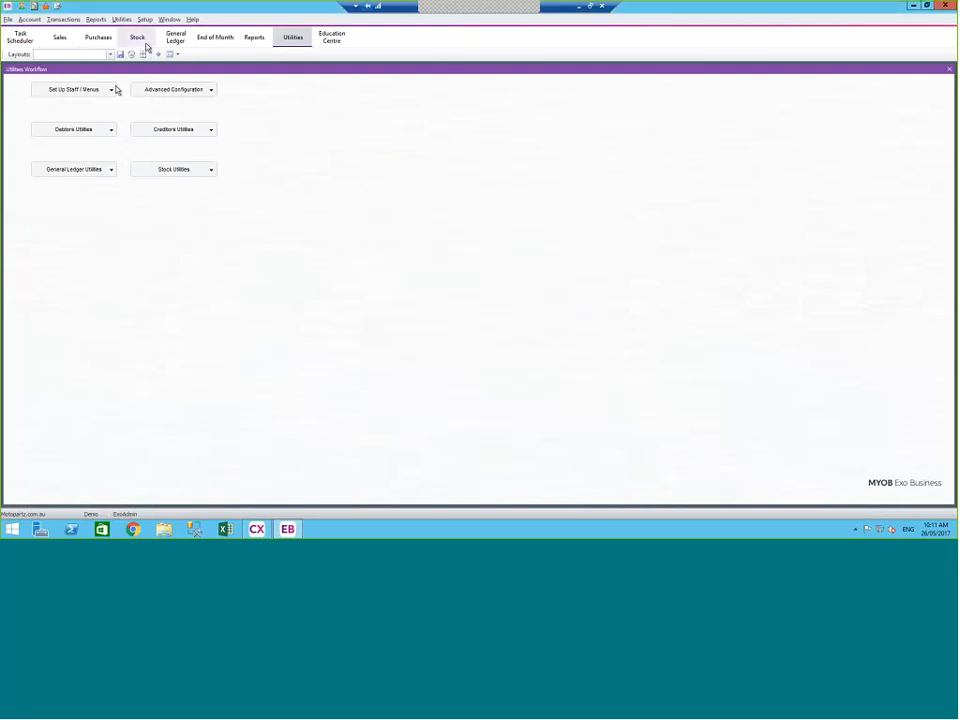
# Refresh the application settings and maximize the reloaded main window
pyautogui.click(7, 20)
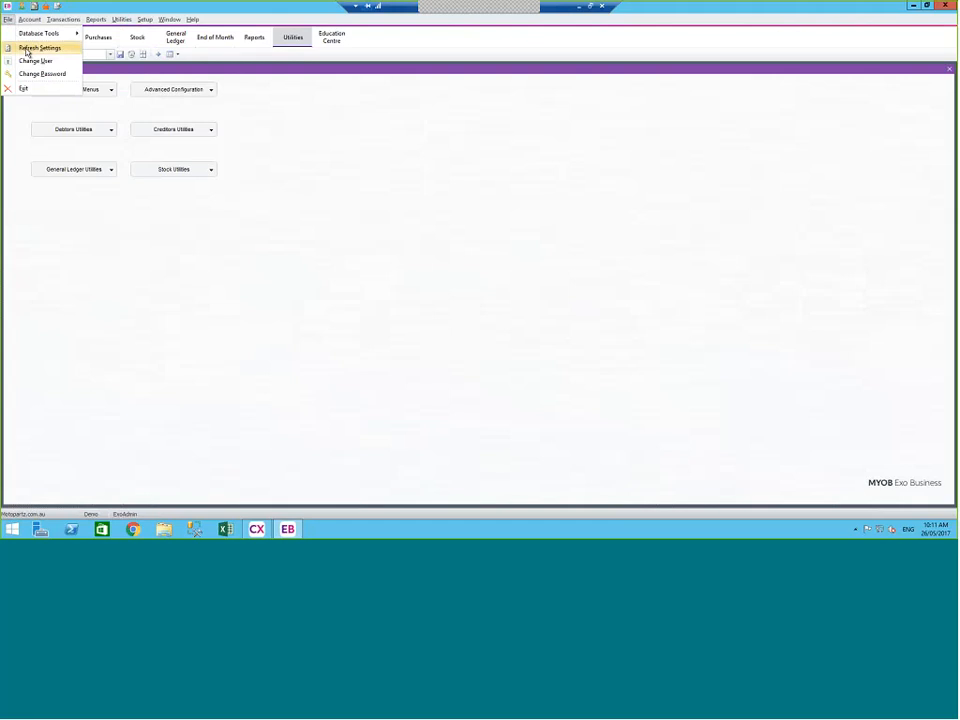
pyautogui.click(27, 48)
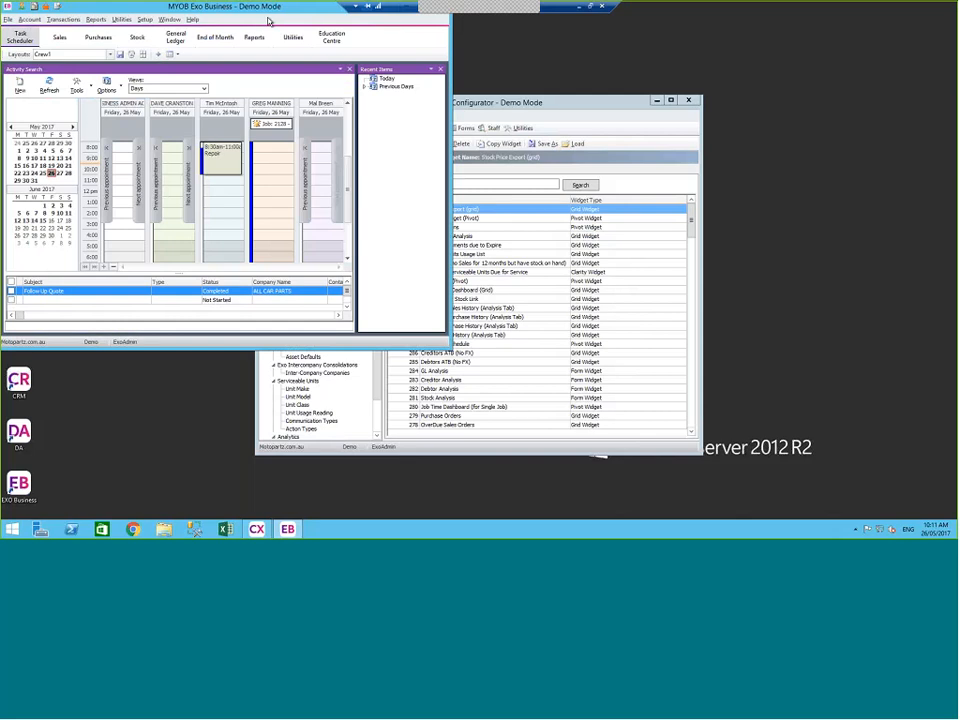
pyautogui.moveTo(266, 9); pyautogui.dragTo(270, 22)
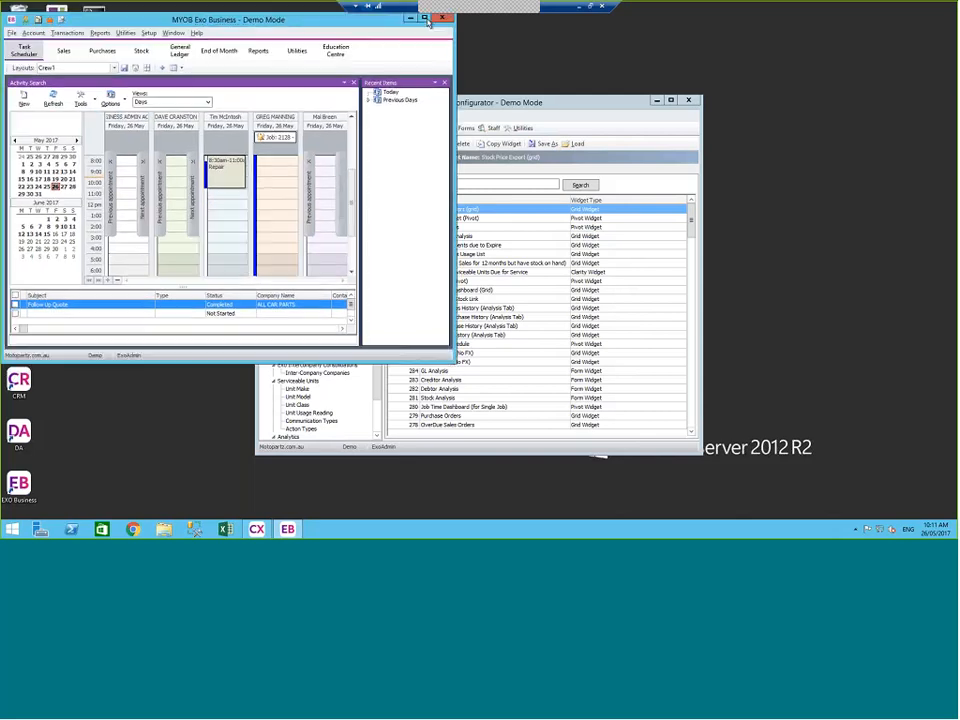
pyautogui.click(425, 19)
# Open stock item AIRFIL05 (PRO-STLYE AIR FILTER) from the stock items and bring up its Sell Price Formulation
pyautogui.click(137, 36)
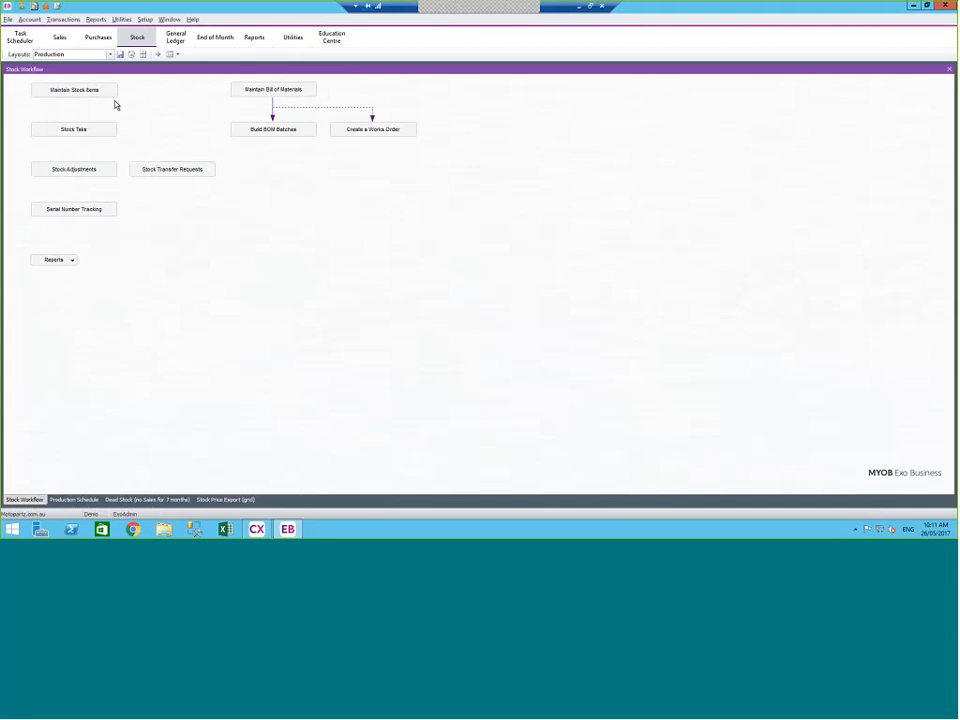
pyautogui.click(114, 100)
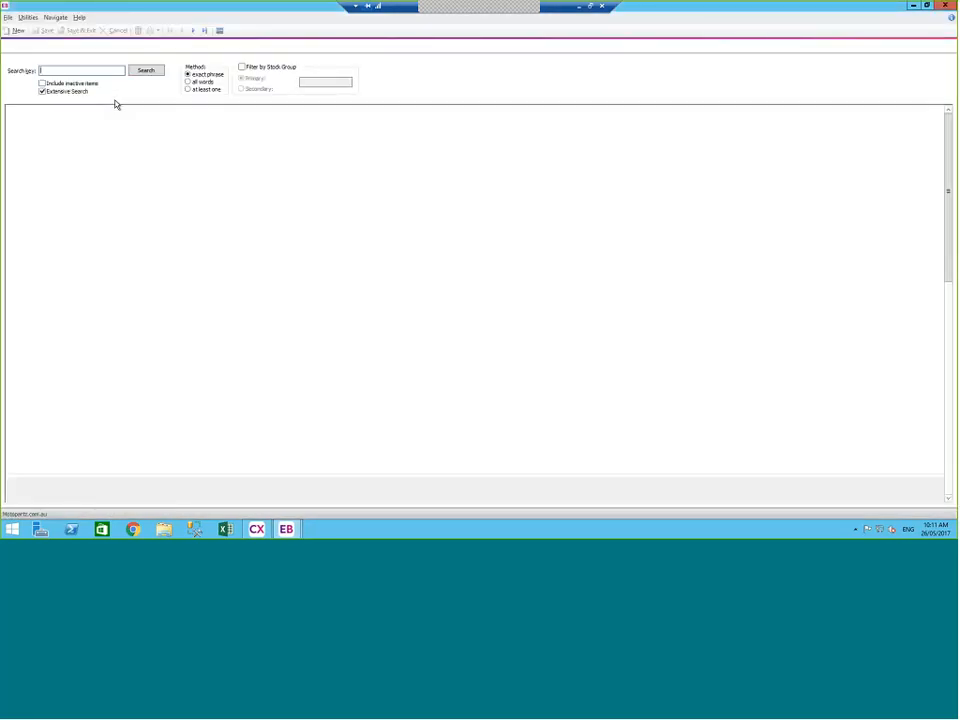
pyautogui.doubleClick(81, 165)
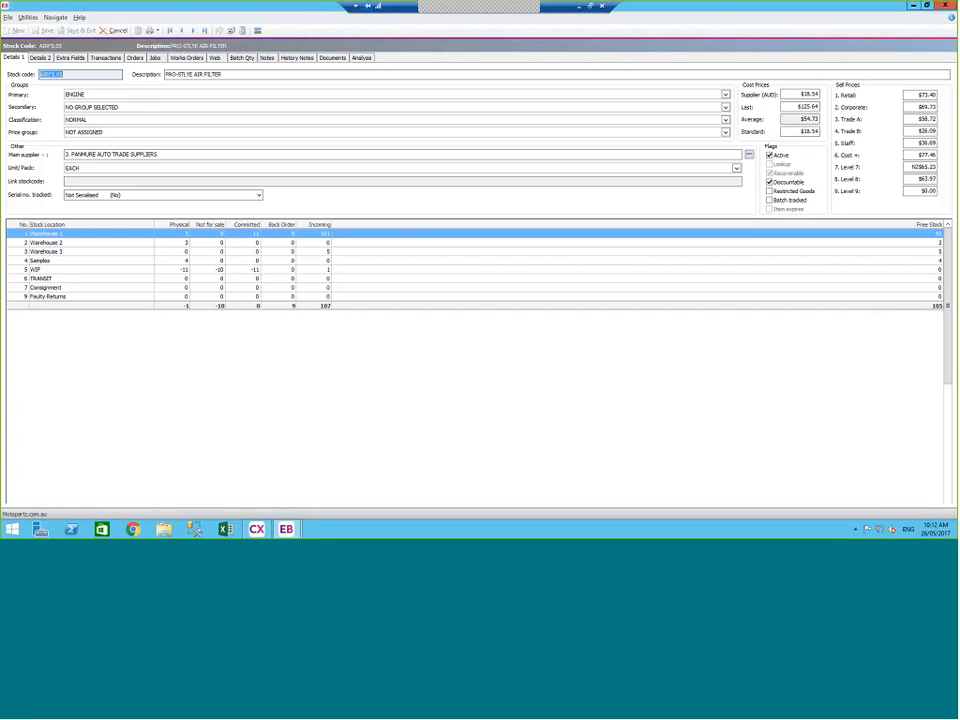
pyautogui.click(242, 31)
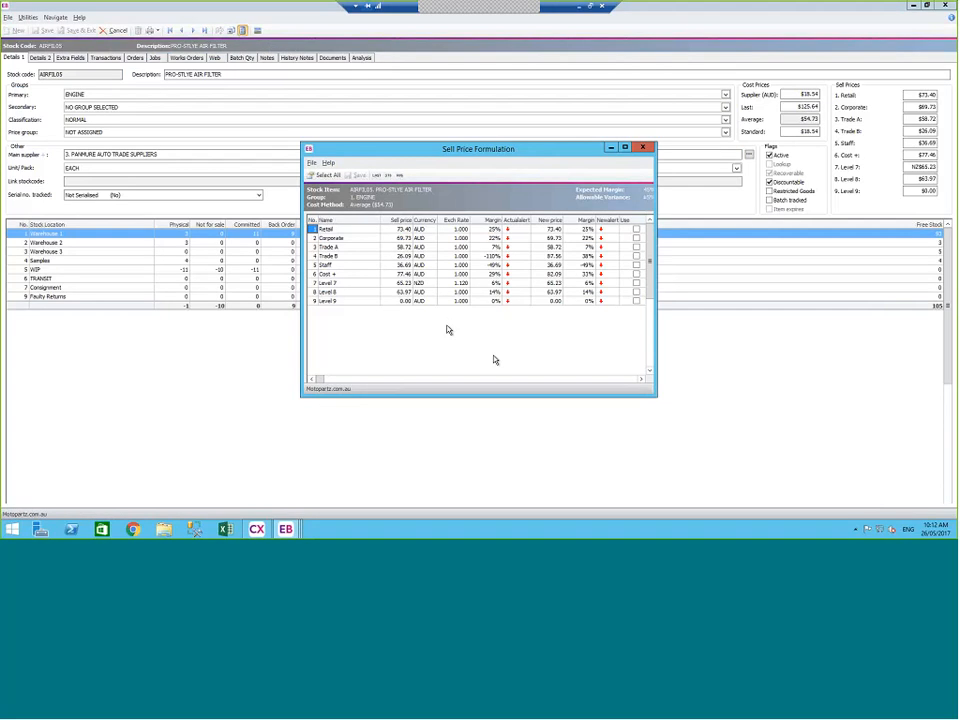
# Examine the current margins, exchange rates, new prices and new margins of the air filter's price levels
pyautogui.click(335, 275)
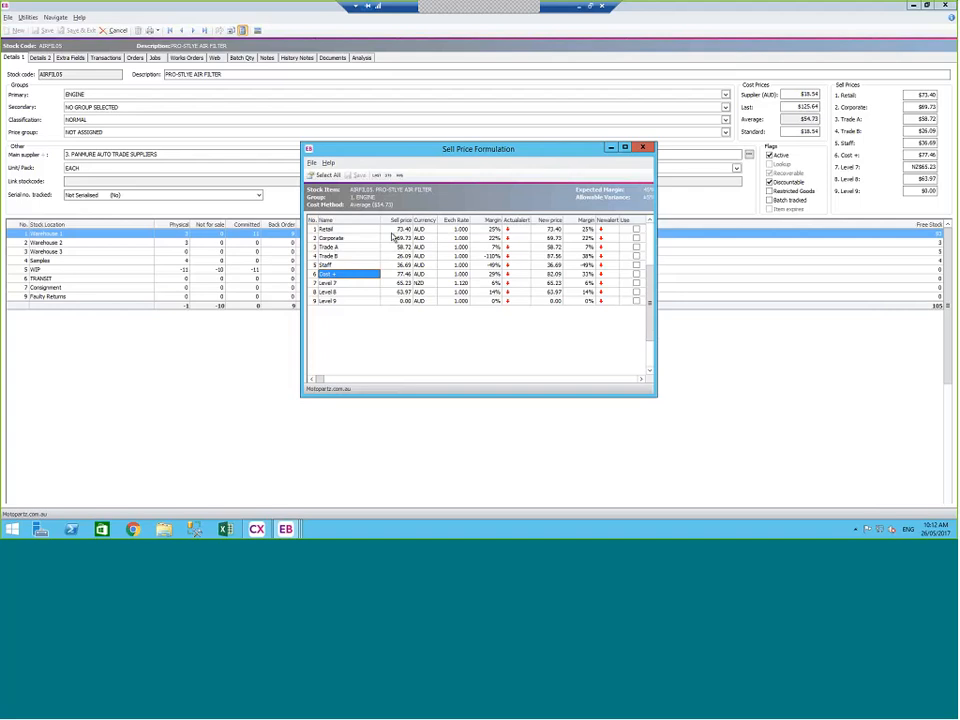
pyautogui.click(490, 230)
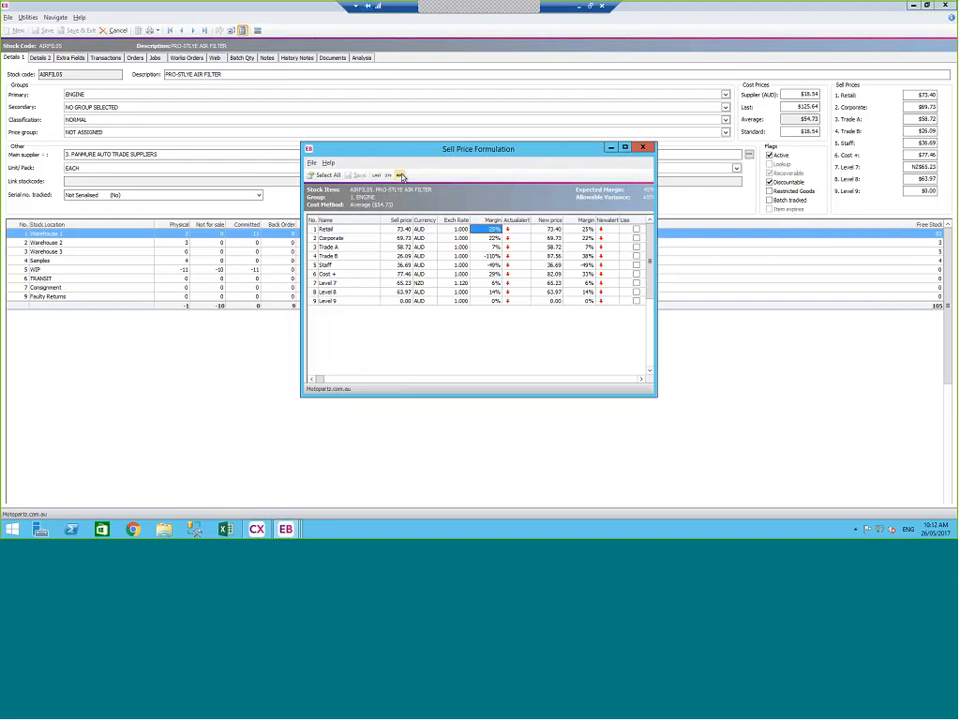
pyautogui.click(457, 238)
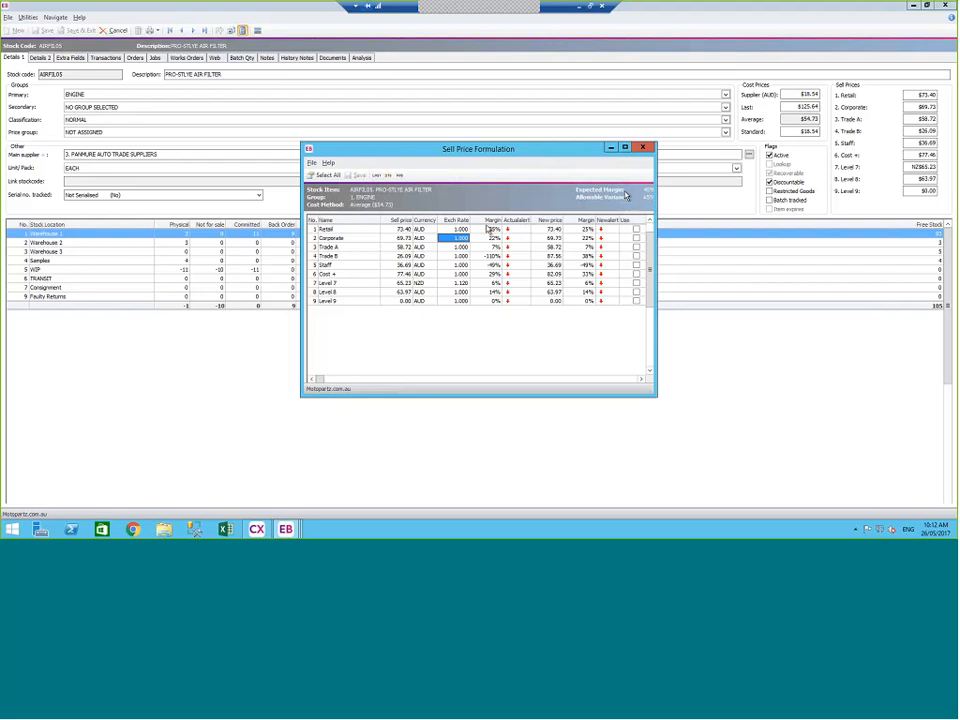
pyautogui.click(452, 256)
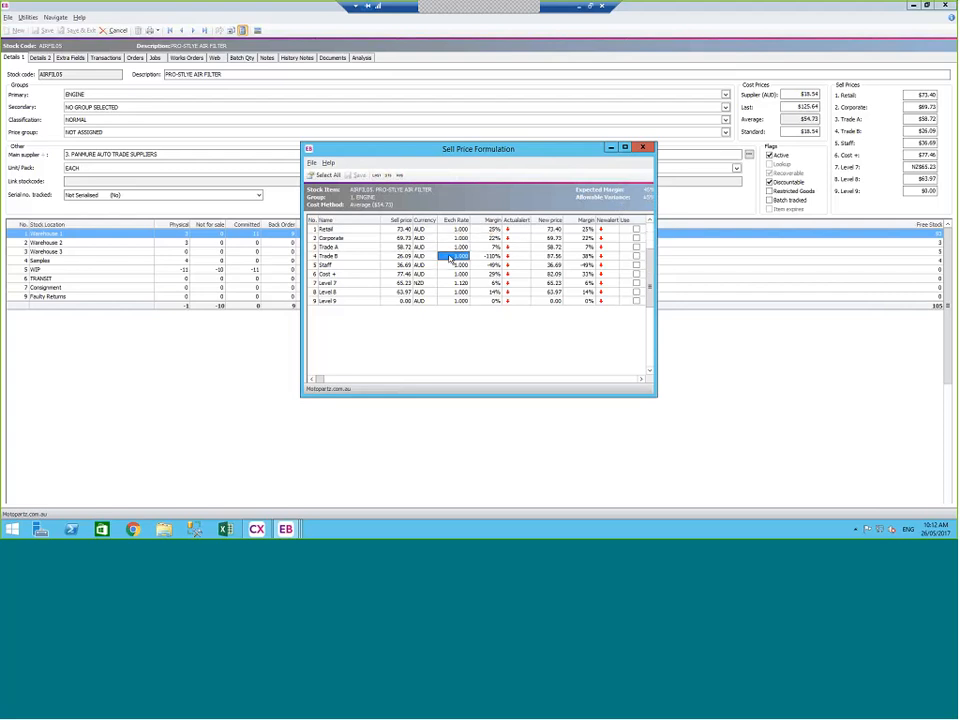
pyautogui.click(583, 256)
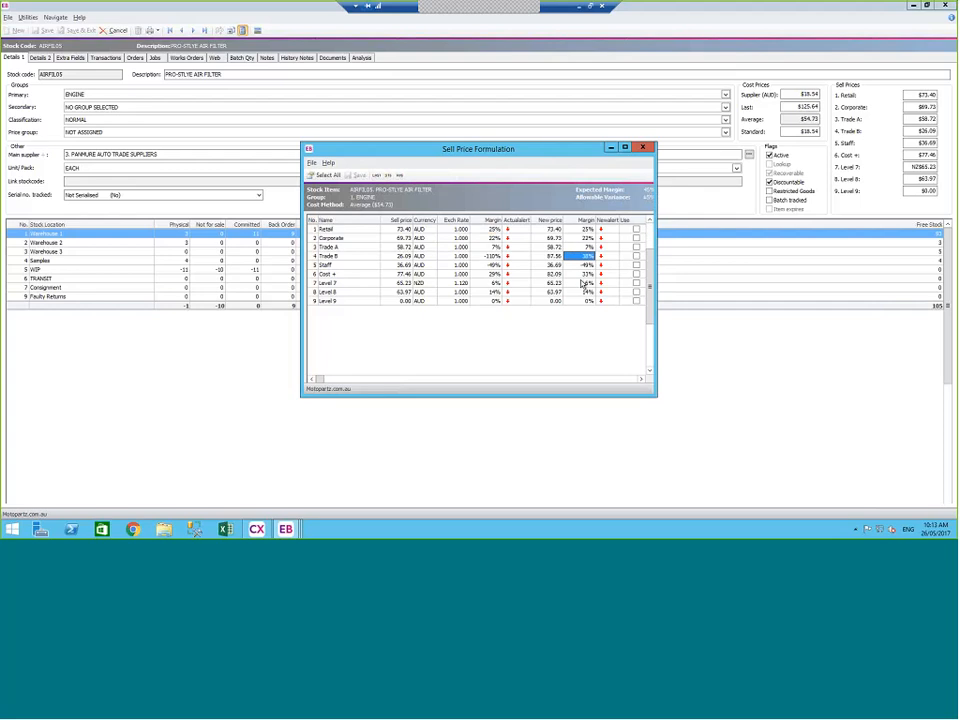
pyautogui.click(586, 275)
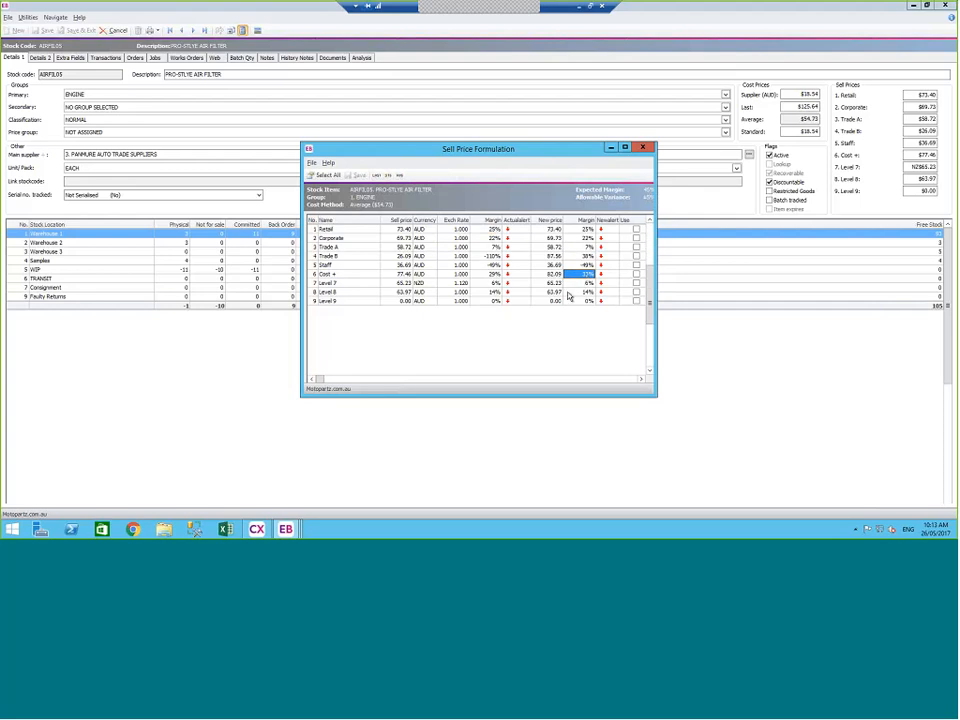
pyautogui.click(549, 283)
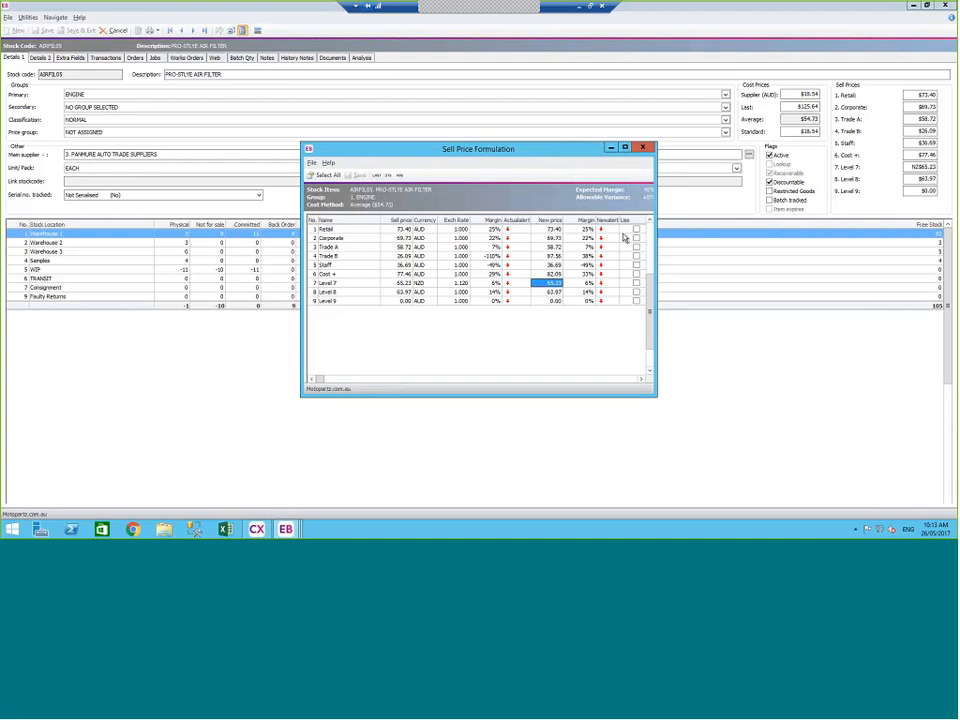
# Set the Retail level's new price to 85 and check the recalculated margin
pyautogui.click(549, 231)
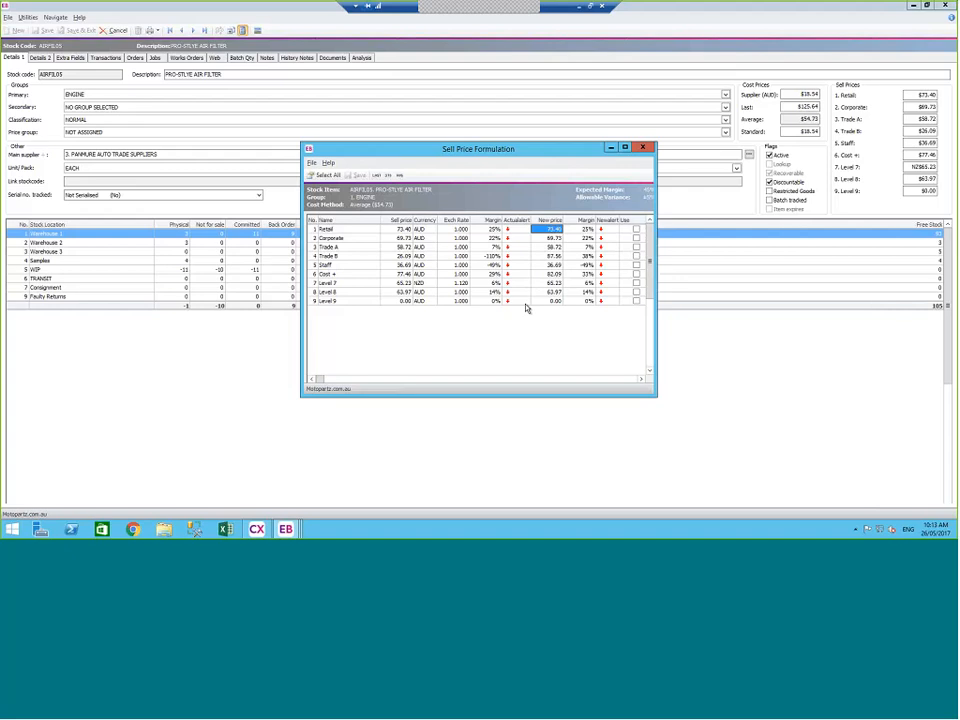
pyautogui.write('85')
pyautogui.press('Return')
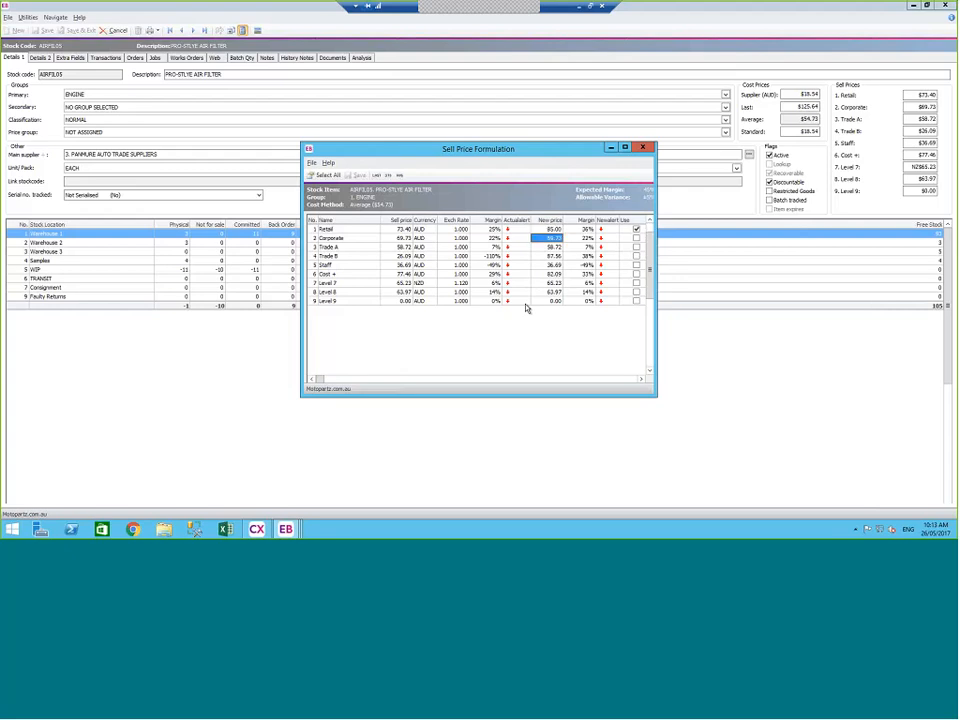
pyautogui.press('Up')
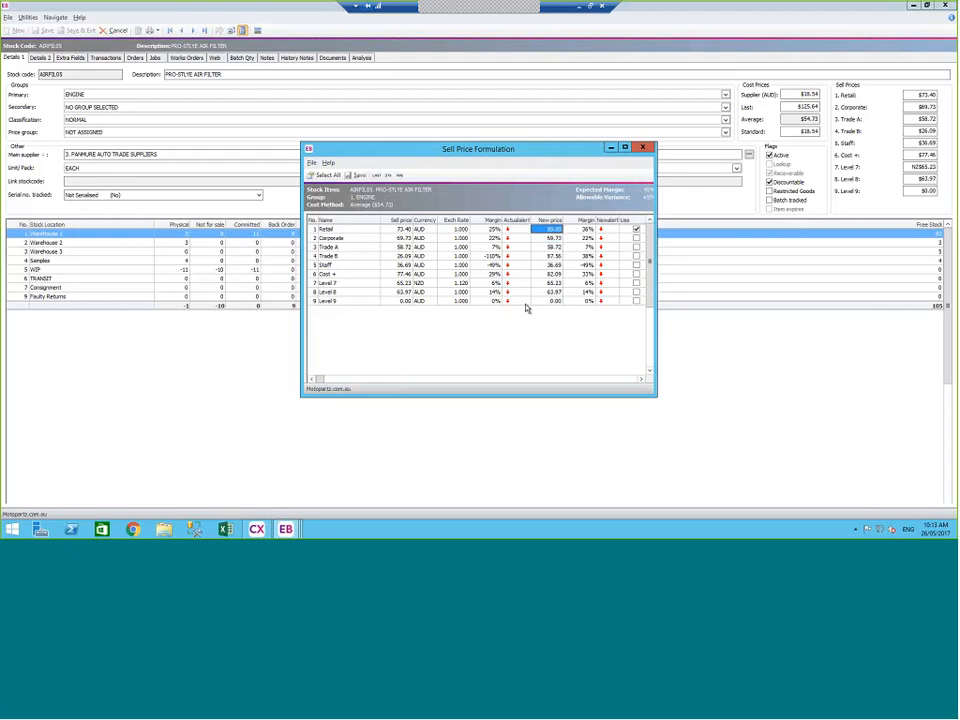
pyautogui.press('Right')
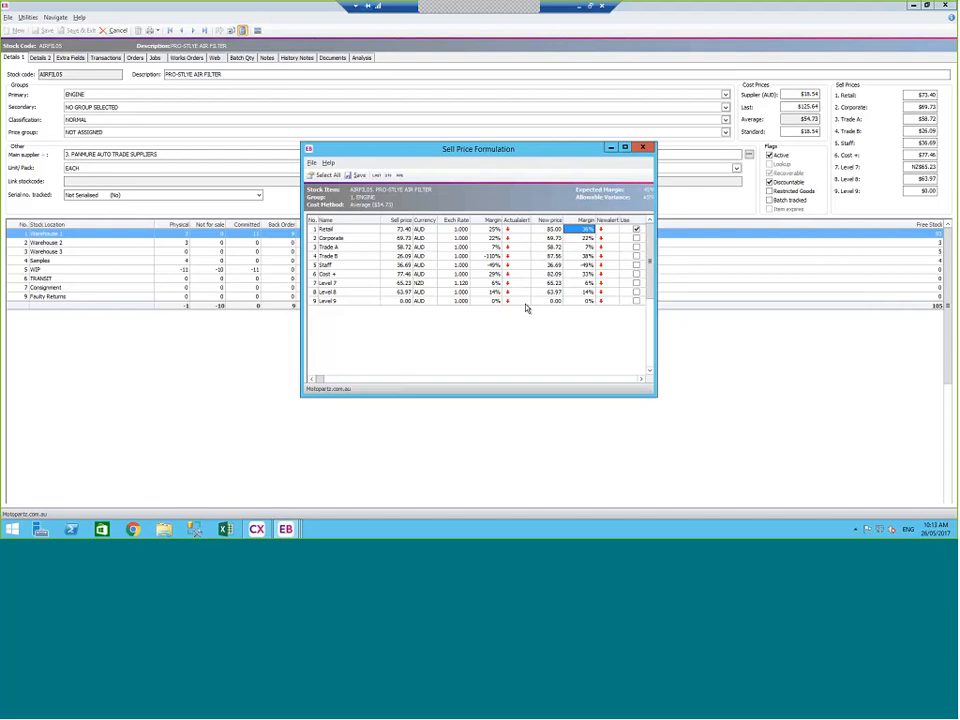
# Set the Retail level's new price to 100, save the sell prices and close the price formulation
pyautogui.press('Left')
pyautogui.write('100')
pyautogui.press('Return')
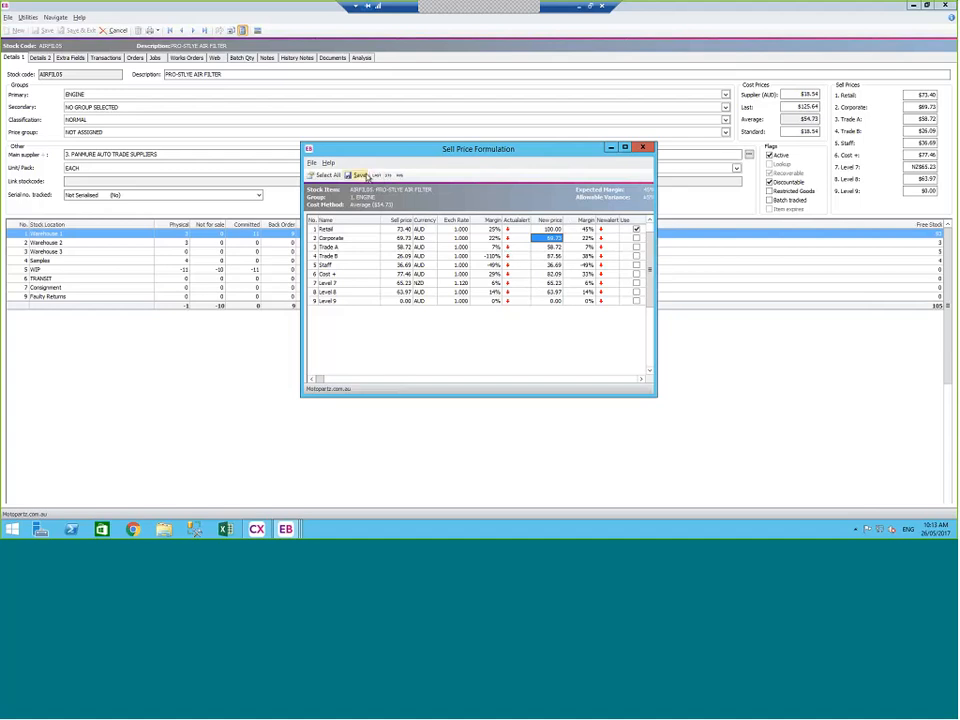
pyautogui.click(359, 175)
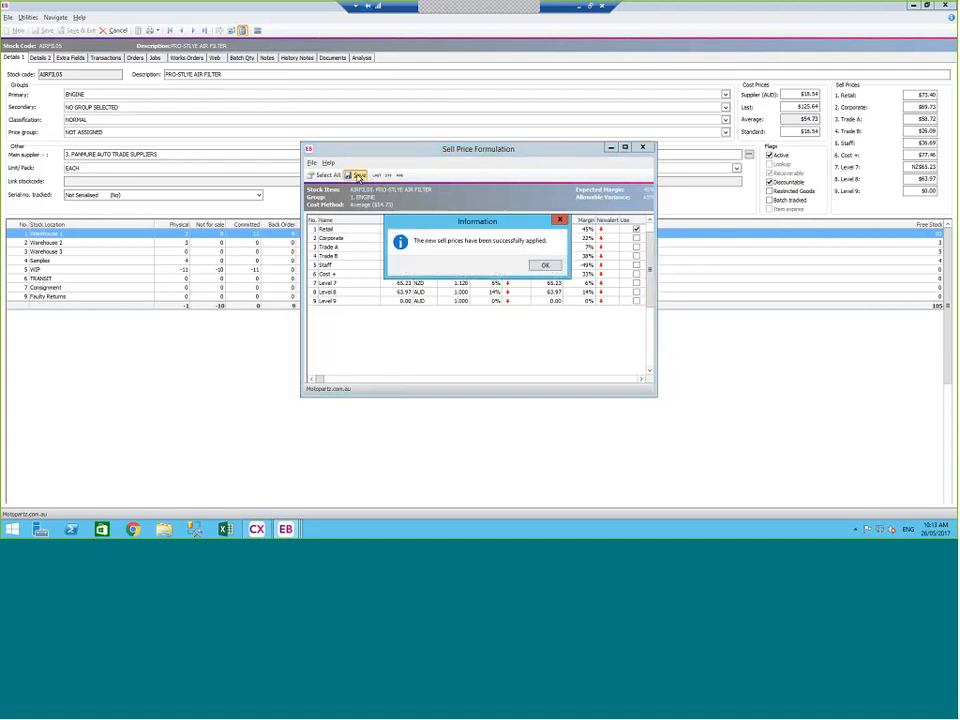
pyautogui.click(544, 266)
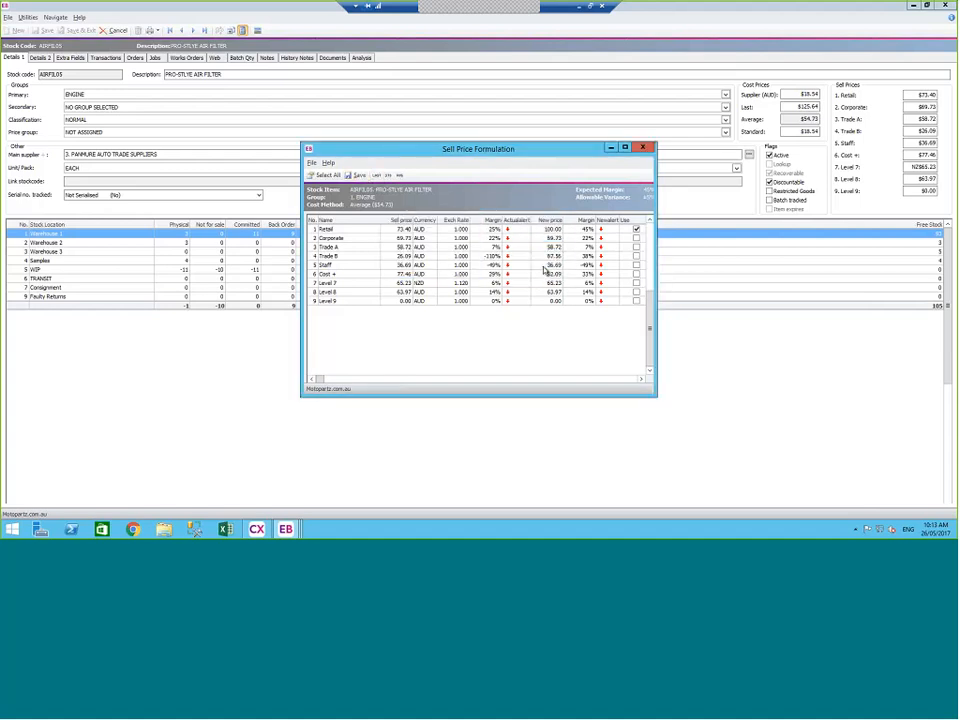
pyautogui.click(643, 148)
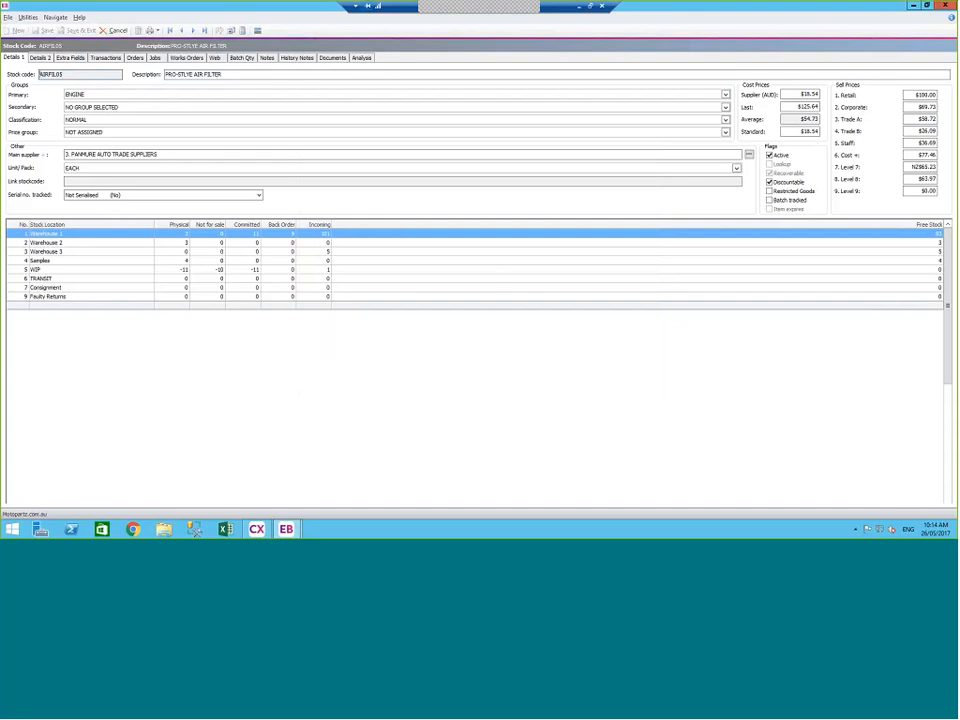
# Reopen the air filter's Sell Price Formulation, check the recalculated prices and margins, and close the stock item screens
pyautogui.click(241, 31)
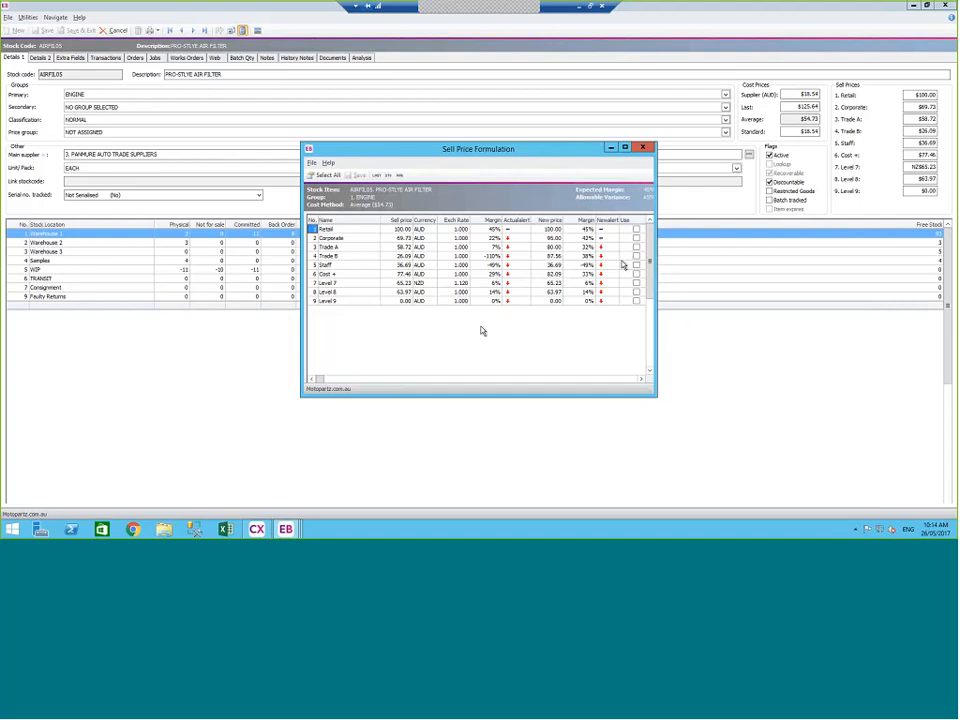
pyautogui.click(642, 148)
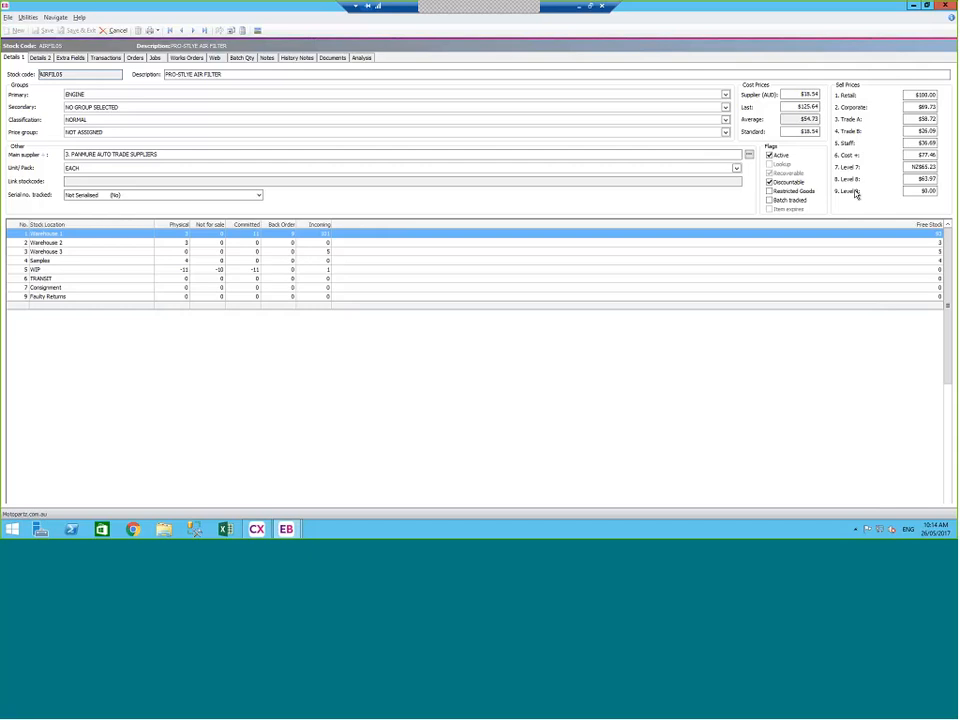
pyautogui.click(115, 30)
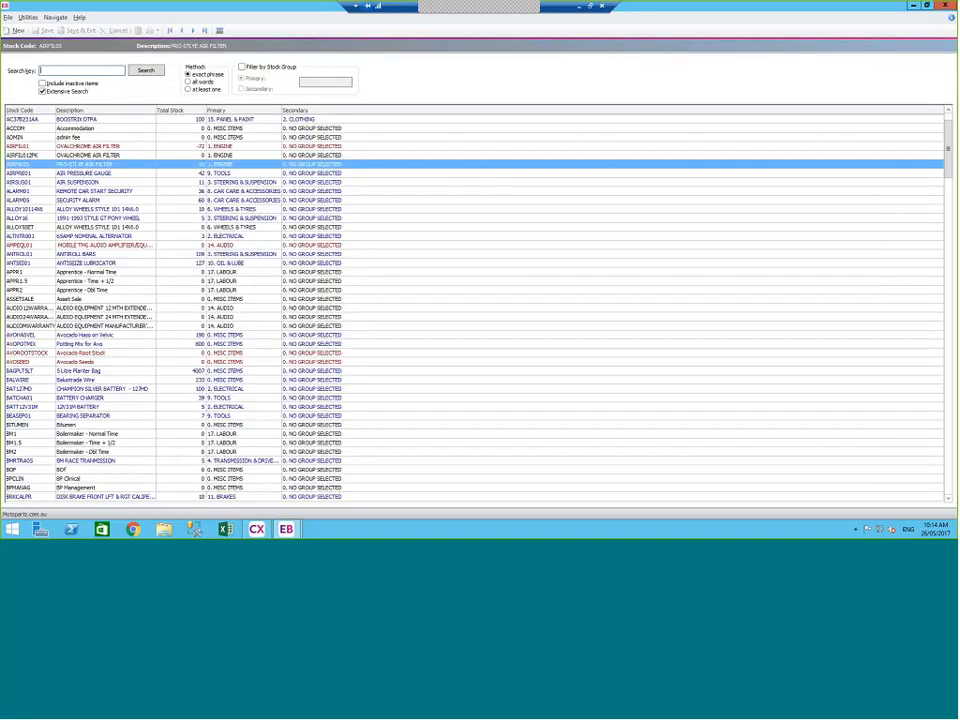
pyautogui.click(945, 6)
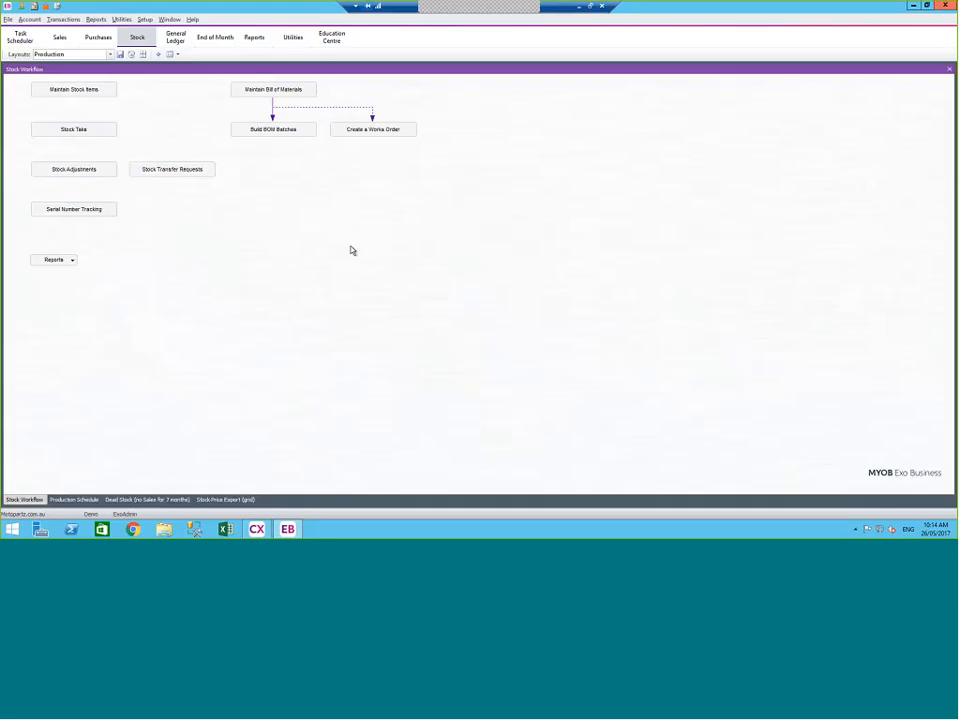
# Set the base price of the ALL CAR PARTS debtor account to Trade A, save it and close the debtor accounts
pyautogui.click(60, 37)
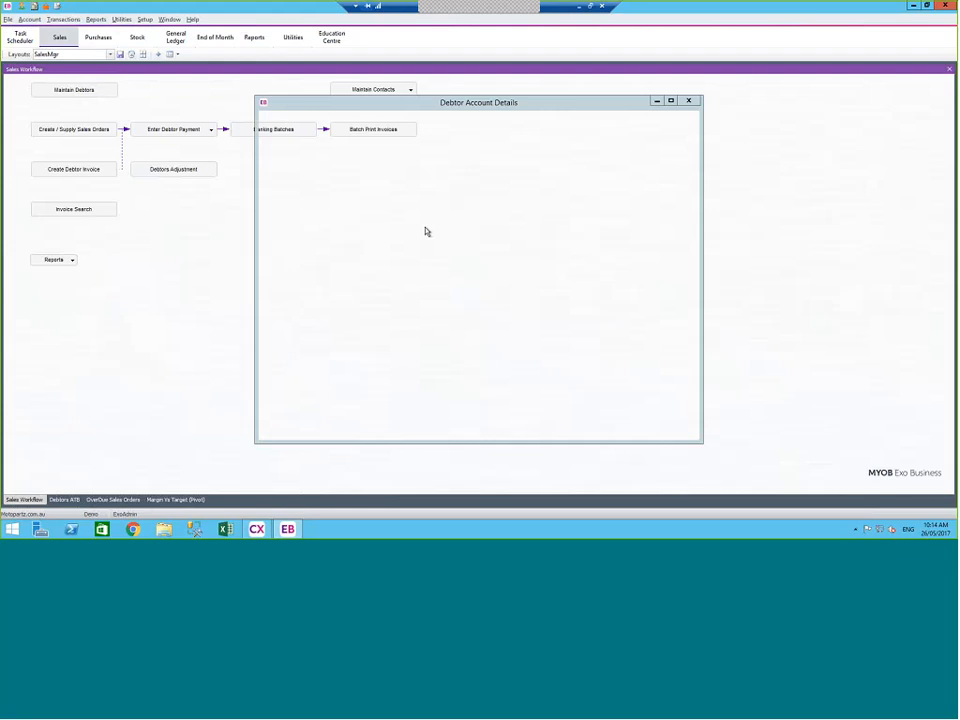
pyautogui.click(373, 171)
pyautogui.doubleClick(314, 246)
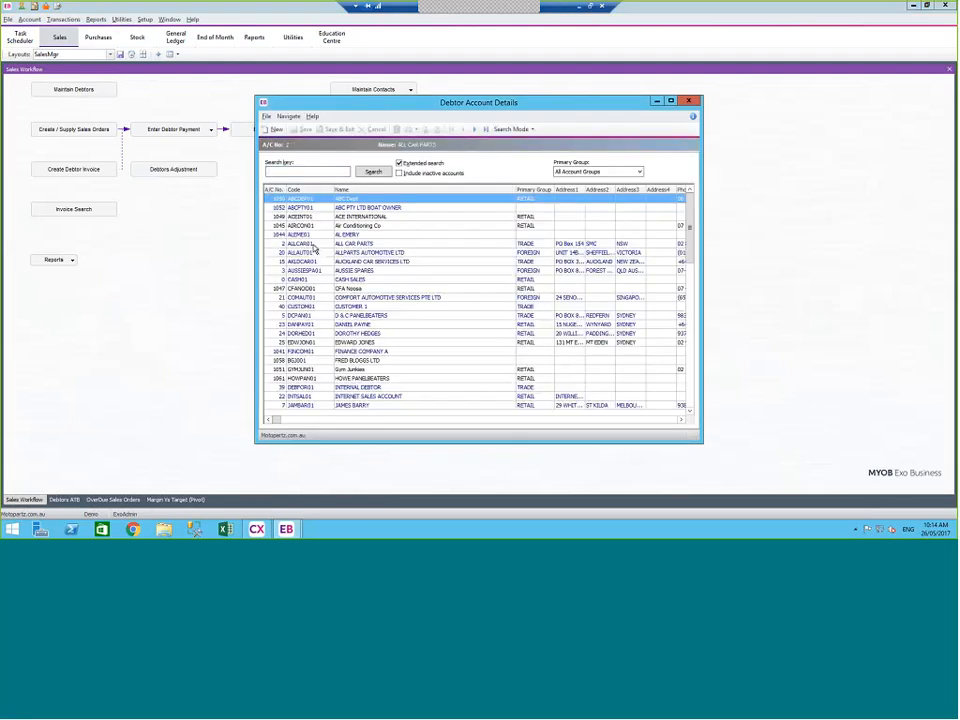
pyautogui.doubleClick(314, 246)
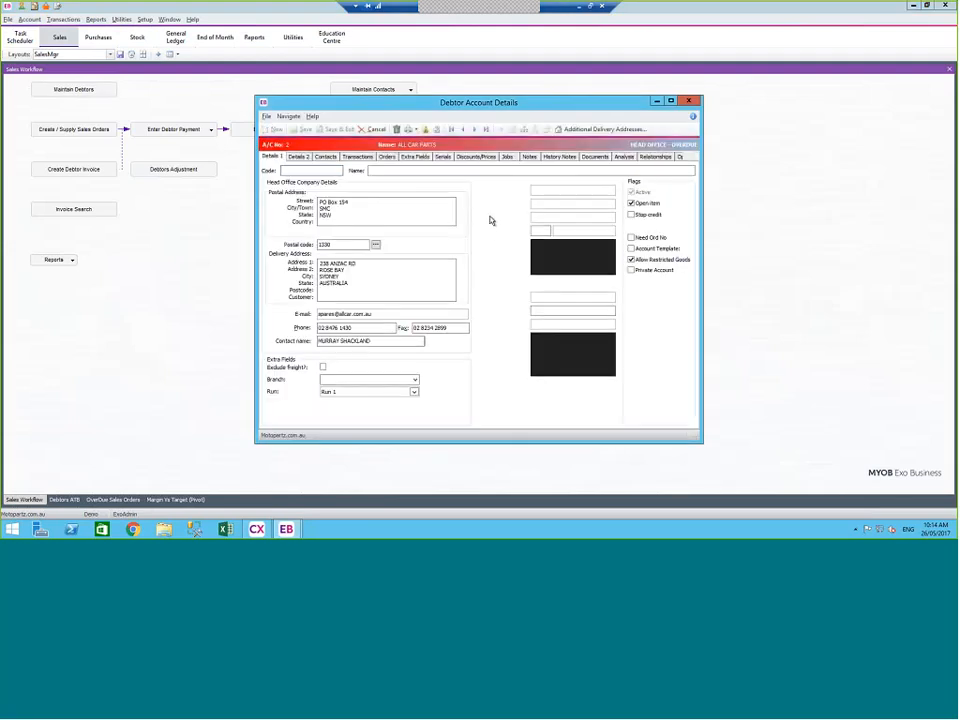
pyautogui.click(610, 231)
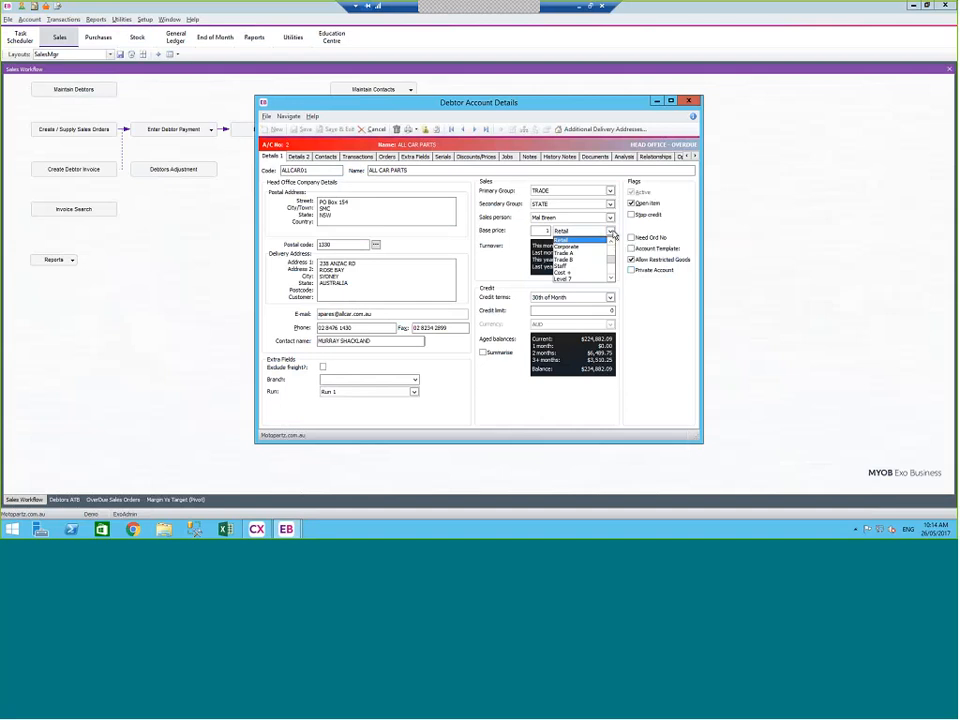
pyautogui.click(565, 253)
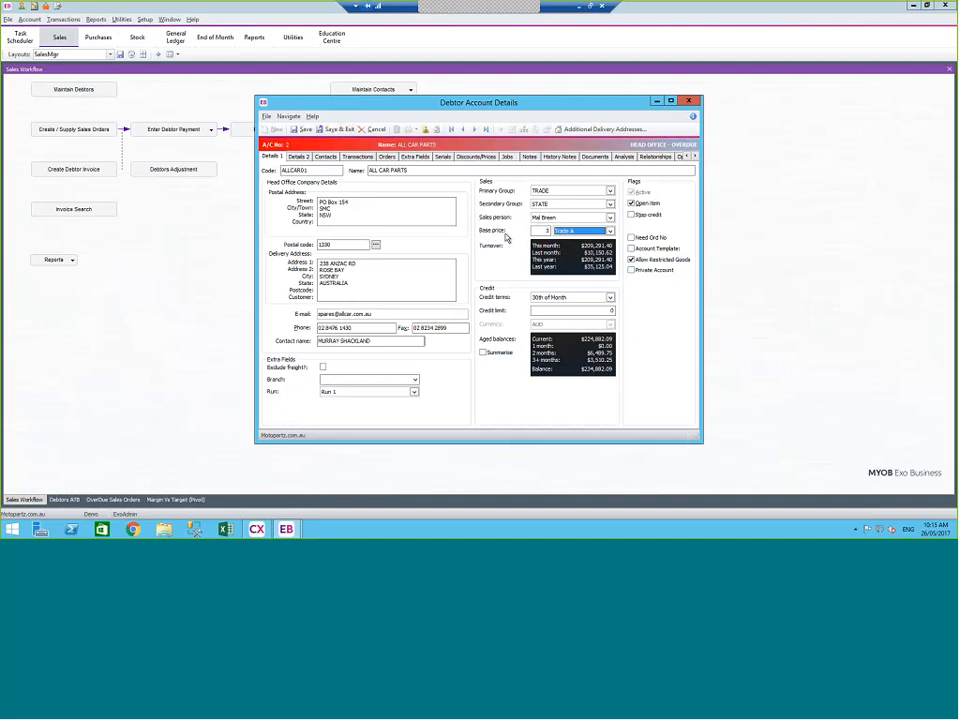
pyautogui.click(339, 130)
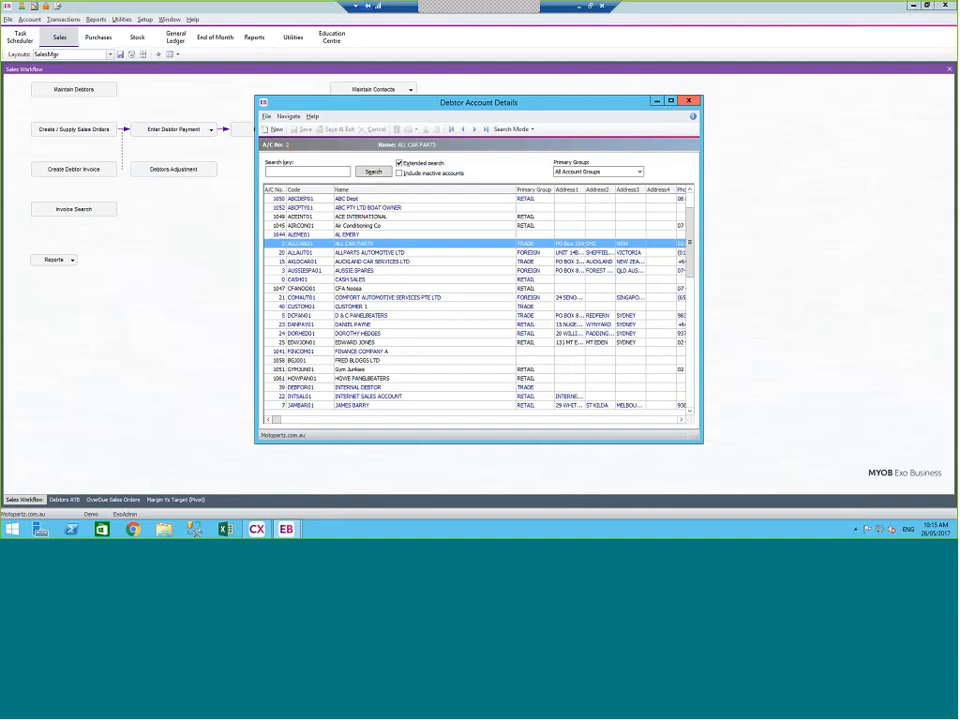
pyautogui.click(688, 103)
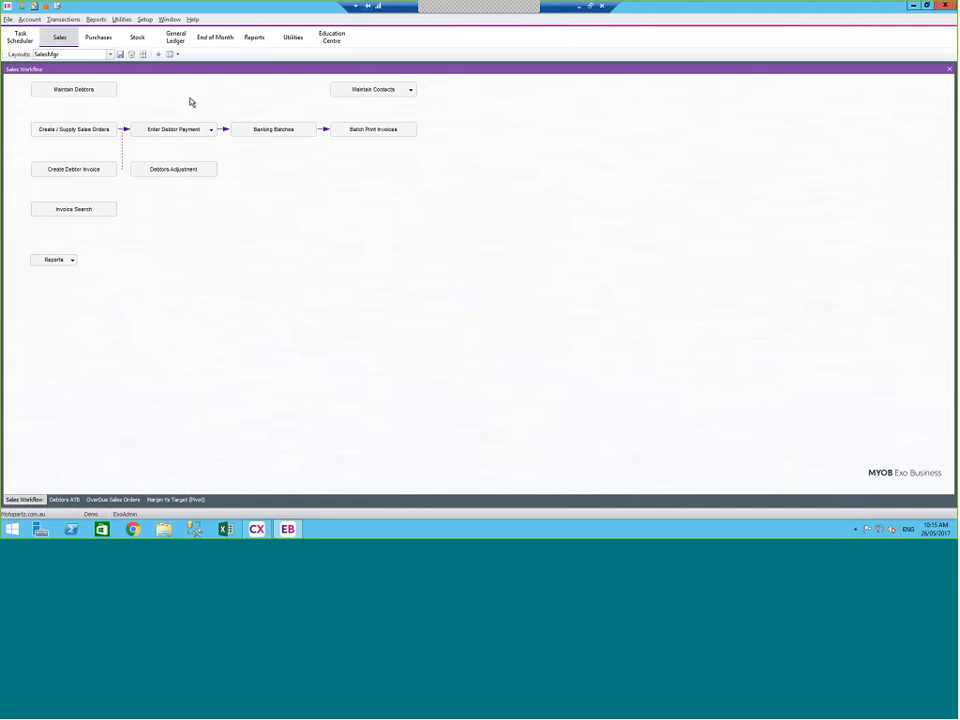
# Open the Sales Analysis Designer and set the report type to Date Range with the Last Month preset
pyautogui.click(253, 38)
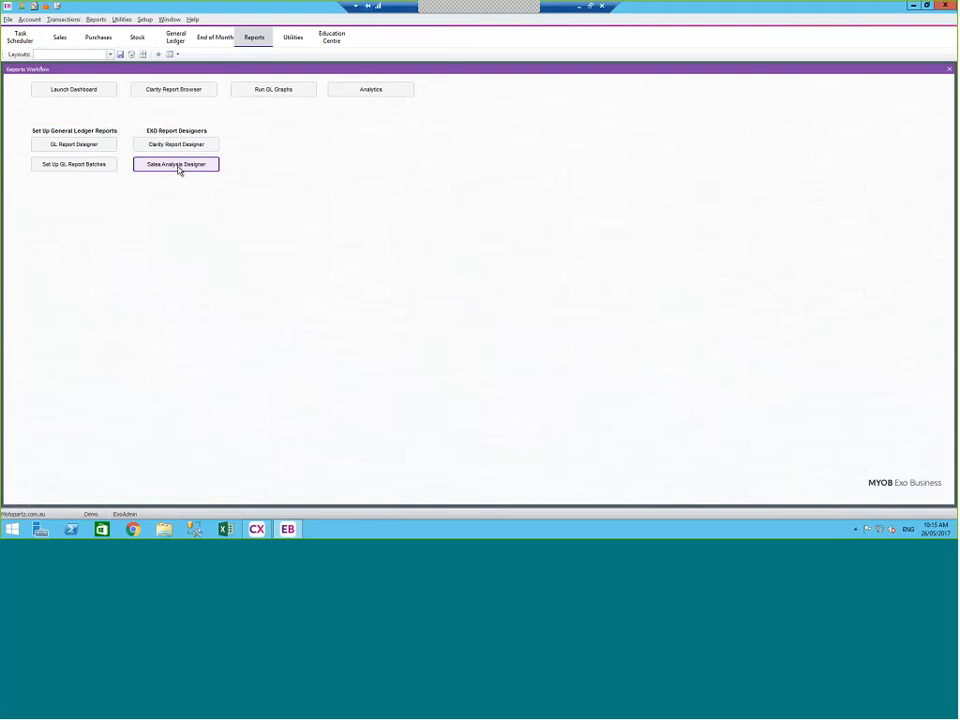
pyautogui.click(180, 166)
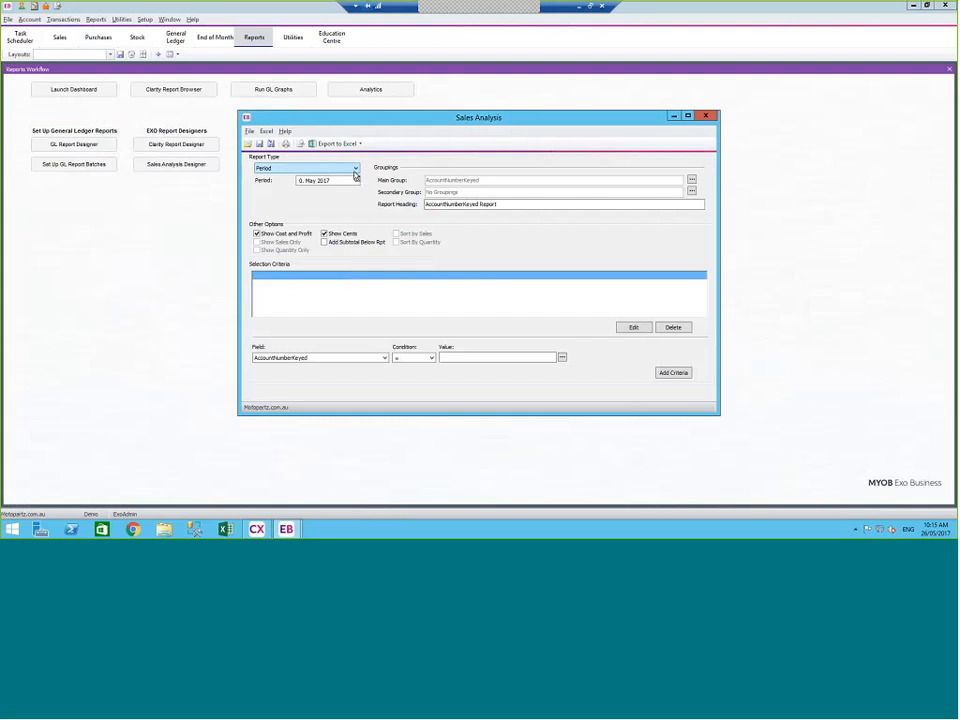
pyautogui.click(357, 170)
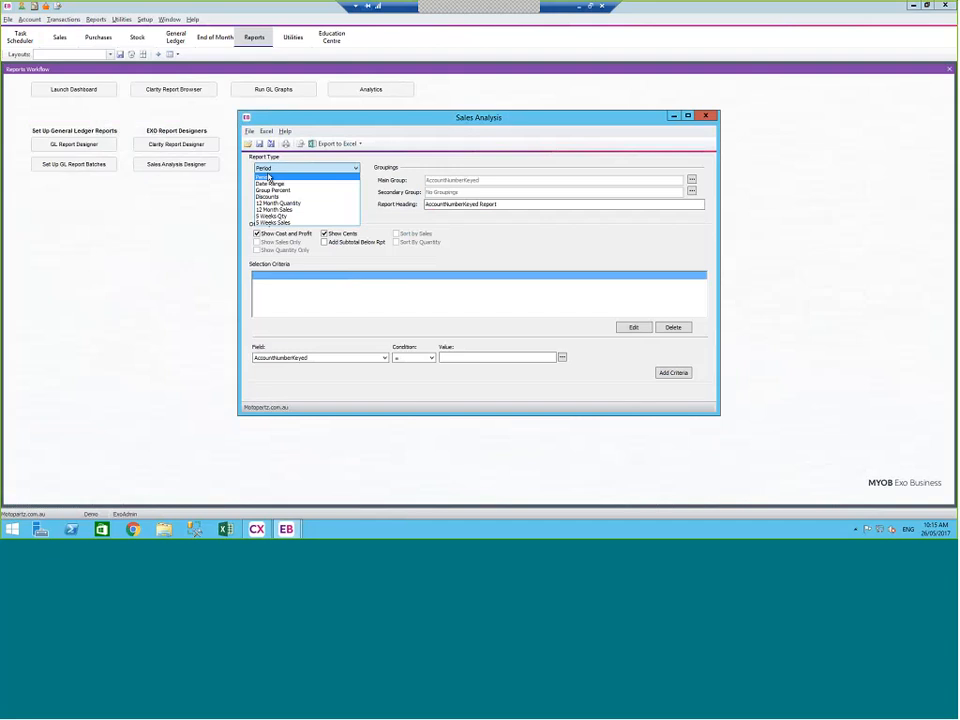
pyautogui.click(271, 185)
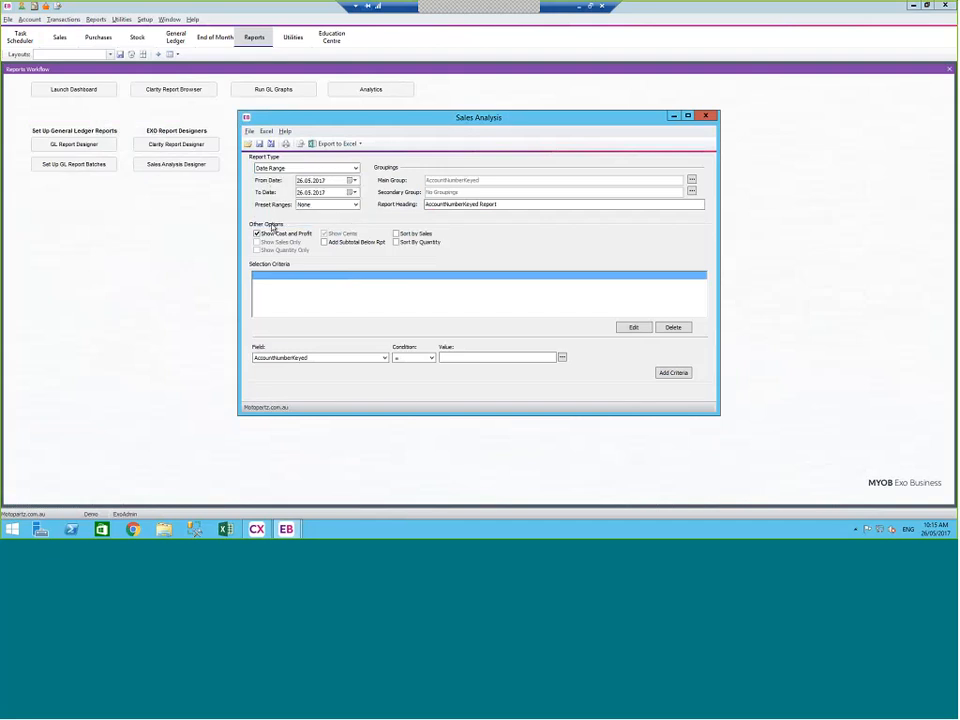
pyautogui.click(353, 205)
pyautogui.click(309, 233)
# Set the main group to PLU_PrimaryStockGroupName and the secondary group to PLU_PriceLookupItem, overwriting the report heading to match
pyautogui.click(692, 181)
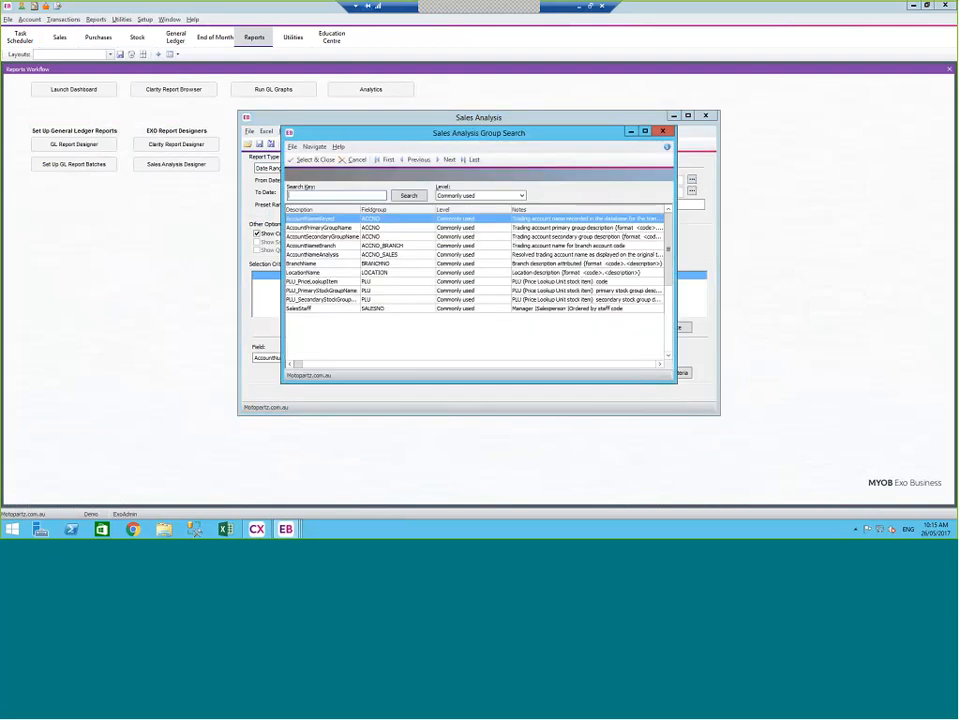
pyautogui.doubleClick(320, 295)
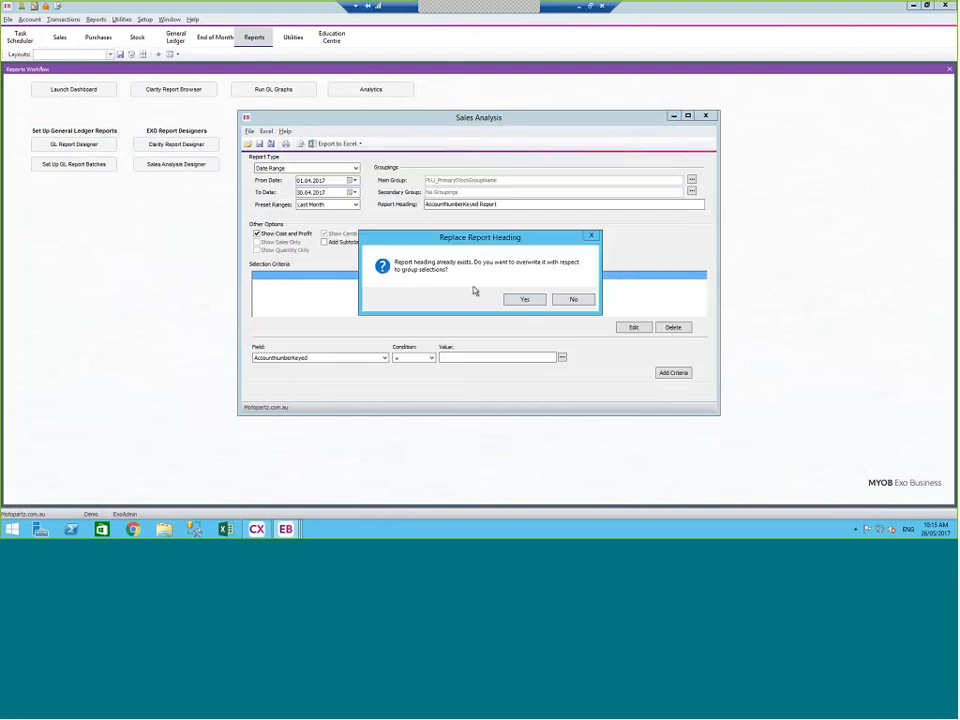
pyautogui.click(521, 298)
pyautogui.click(691, 192)
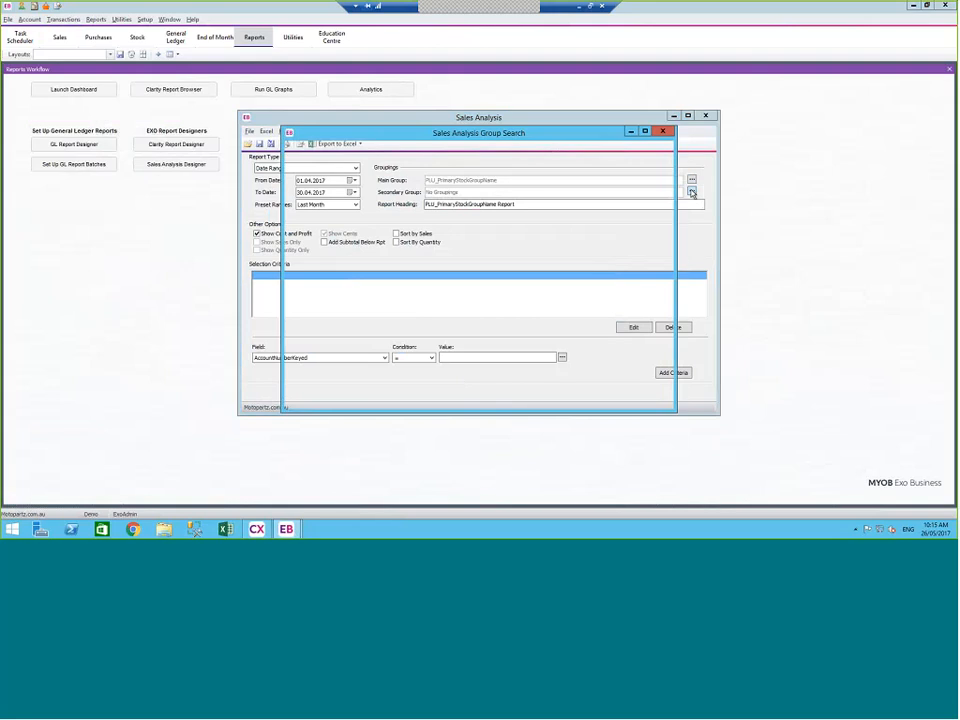
pyautogui.click(320, 291)
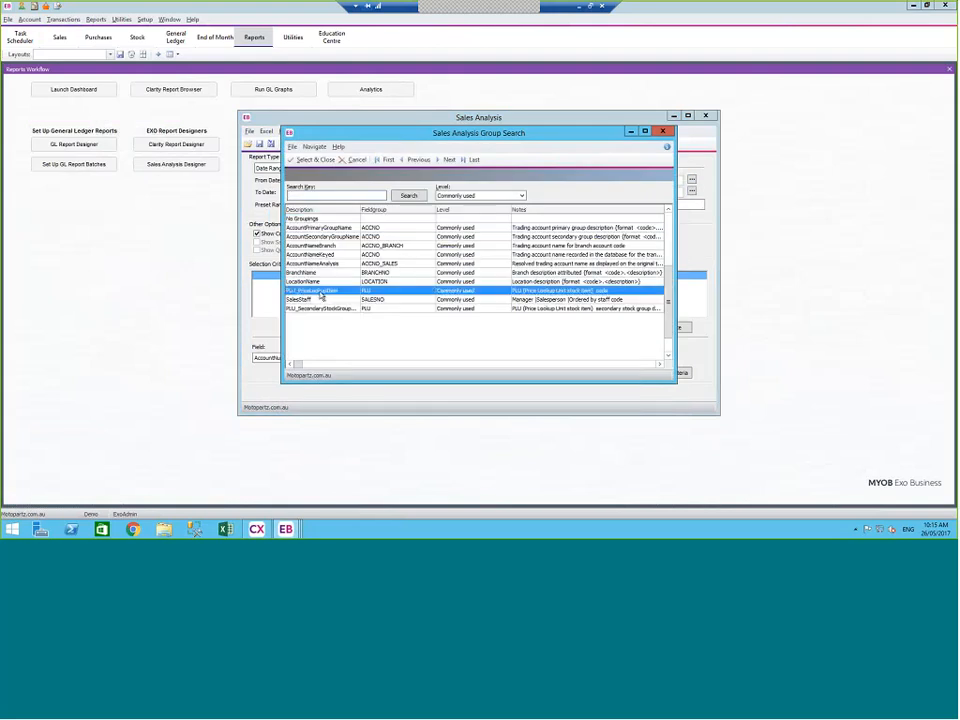
pyautogui.doubleClick(320, 292)
pyautogui.click(523, 300)
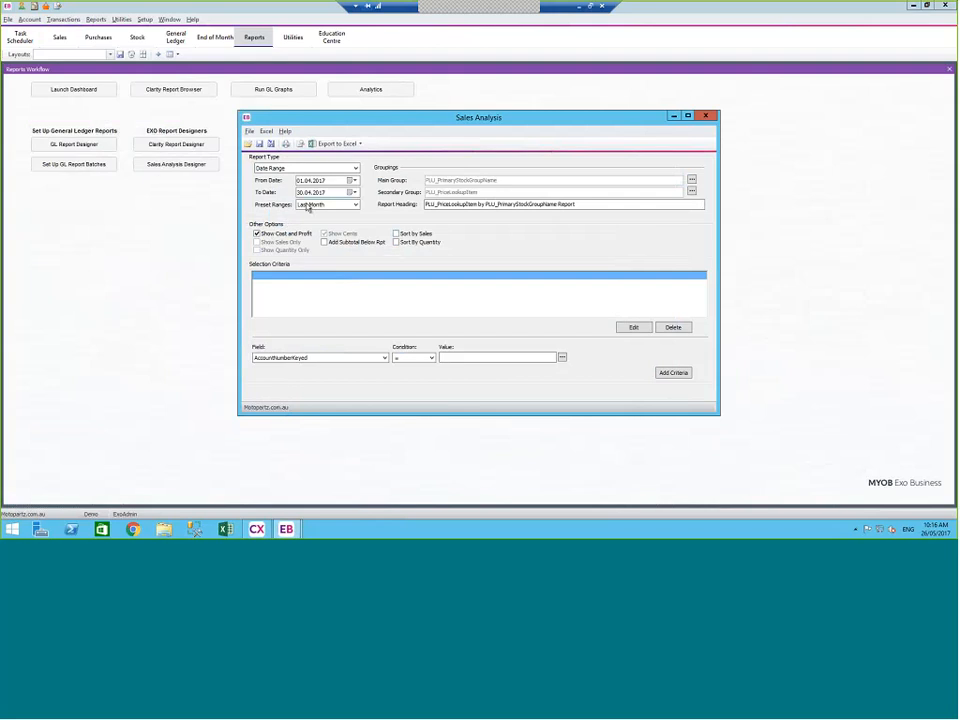
pyautogui.click(286, 145)
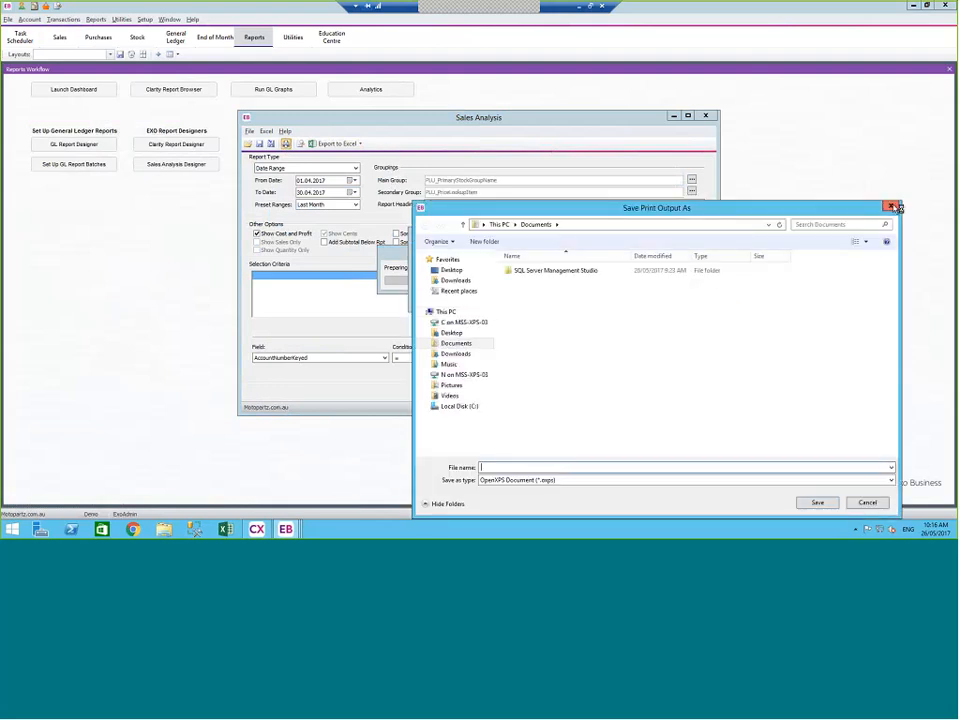
pyautogui.click(868, 502)
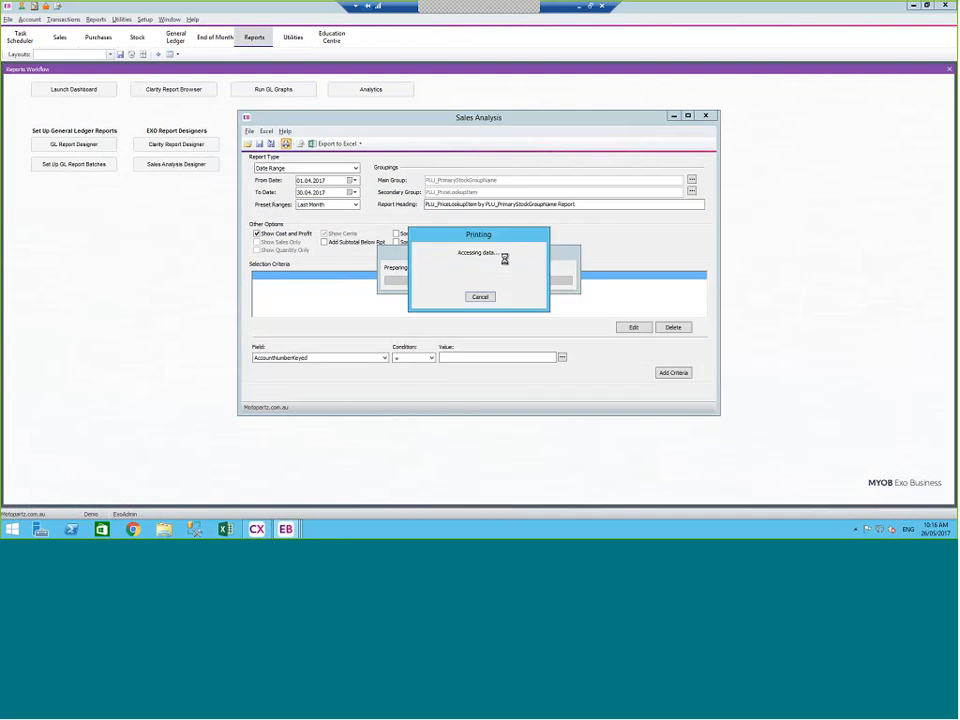
pyautogui.click(478, 298)
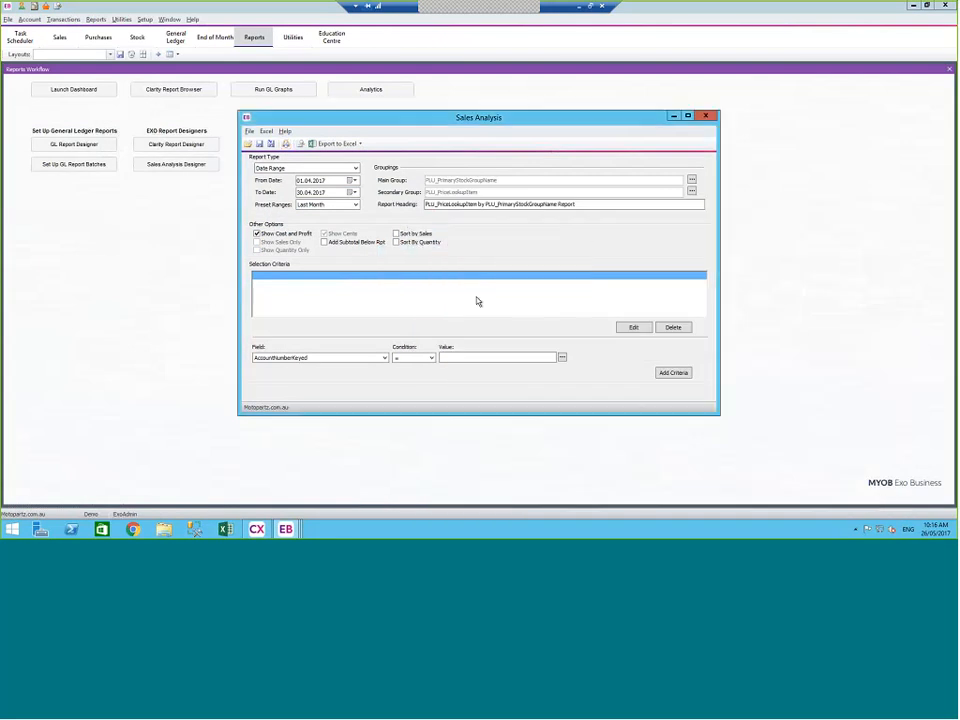
# Preview the sales analysis of stock items by primary stock group, review its margins and close the preview
pyautogui.click(301, 145)
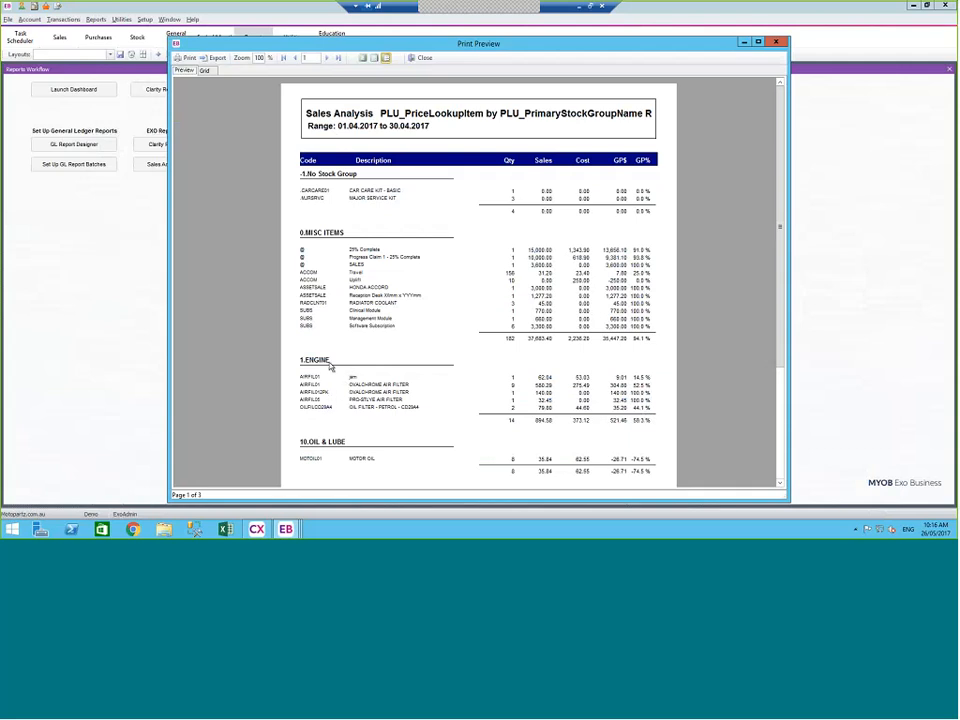
pyautogui.click(423, 60)
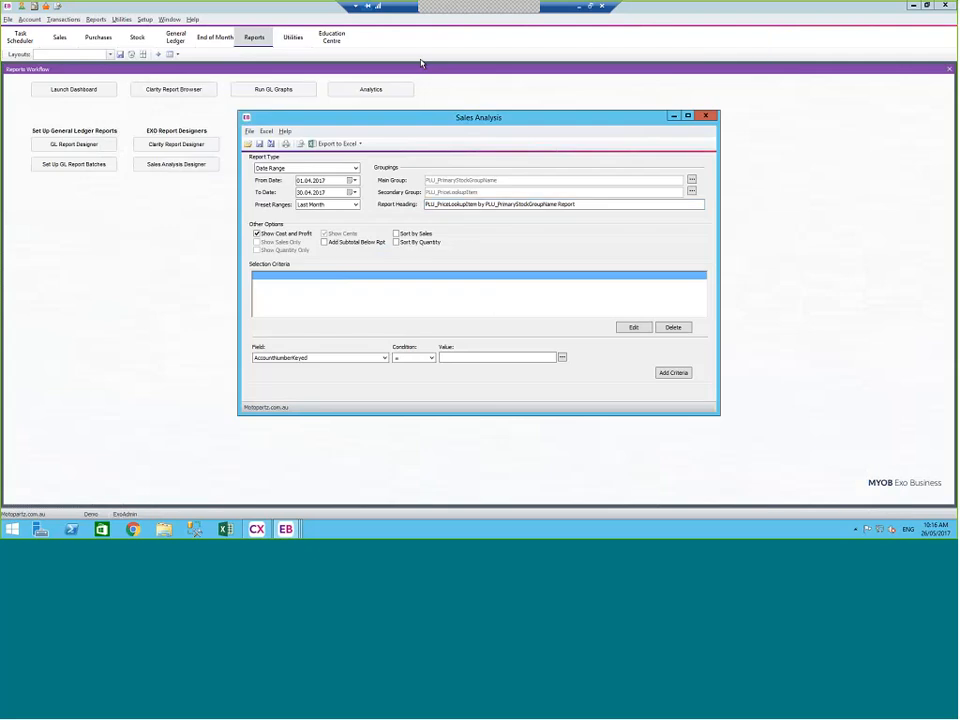
# Change the secondary group to No Groupings with an updated heading, and preview the primary stock group report
pyautogui.click(693, 192)
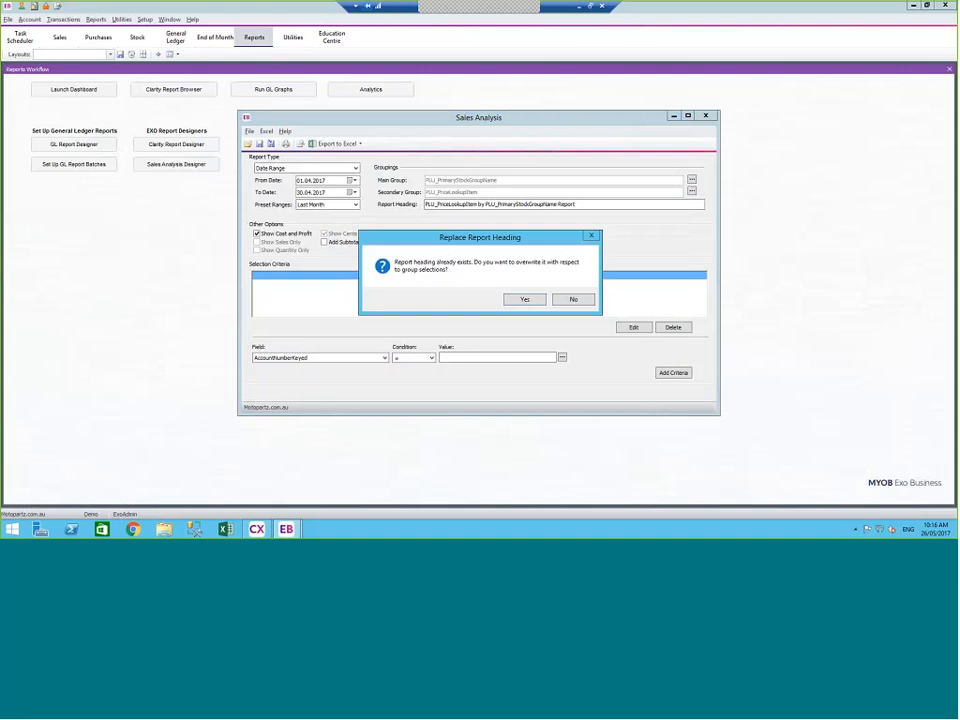
pyautogui.click(523, 298)
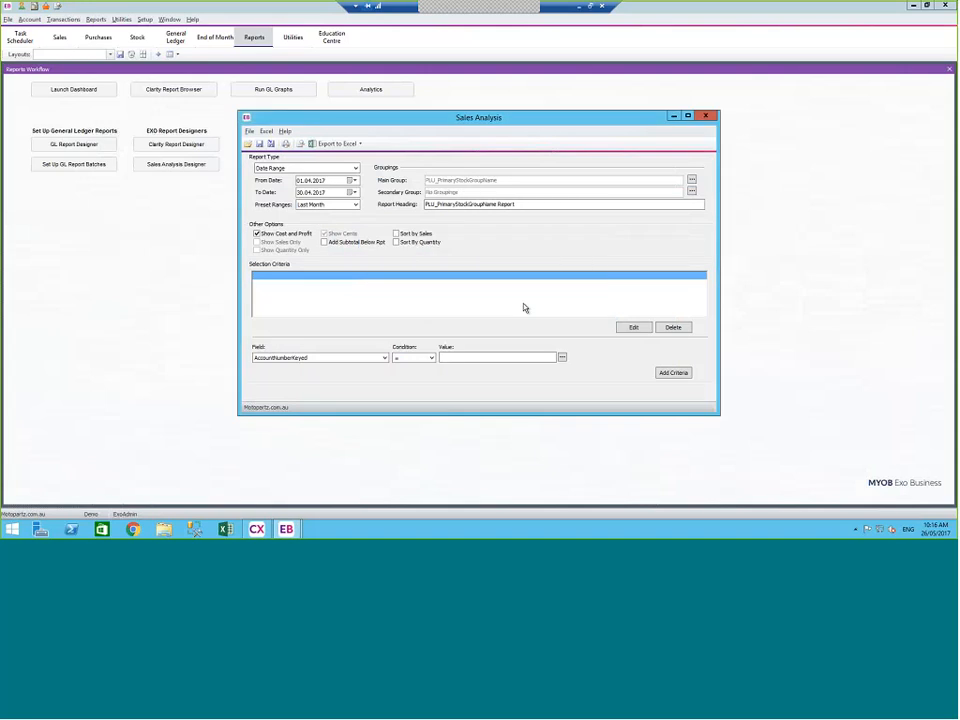
pyautogui.click(300, 144)
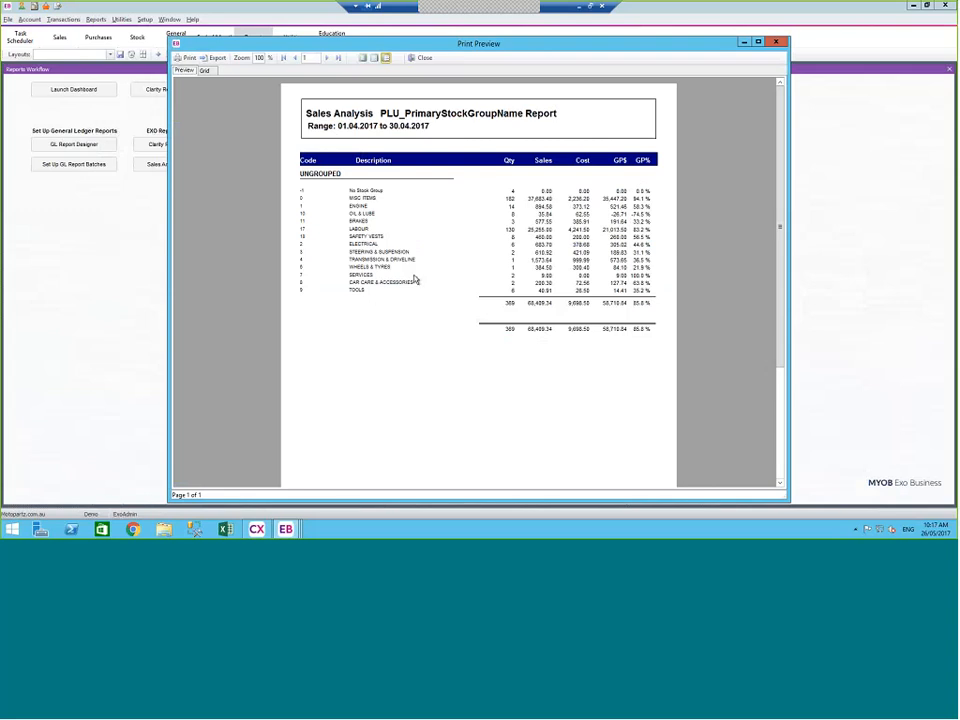
pyautogui.click(424, 59)
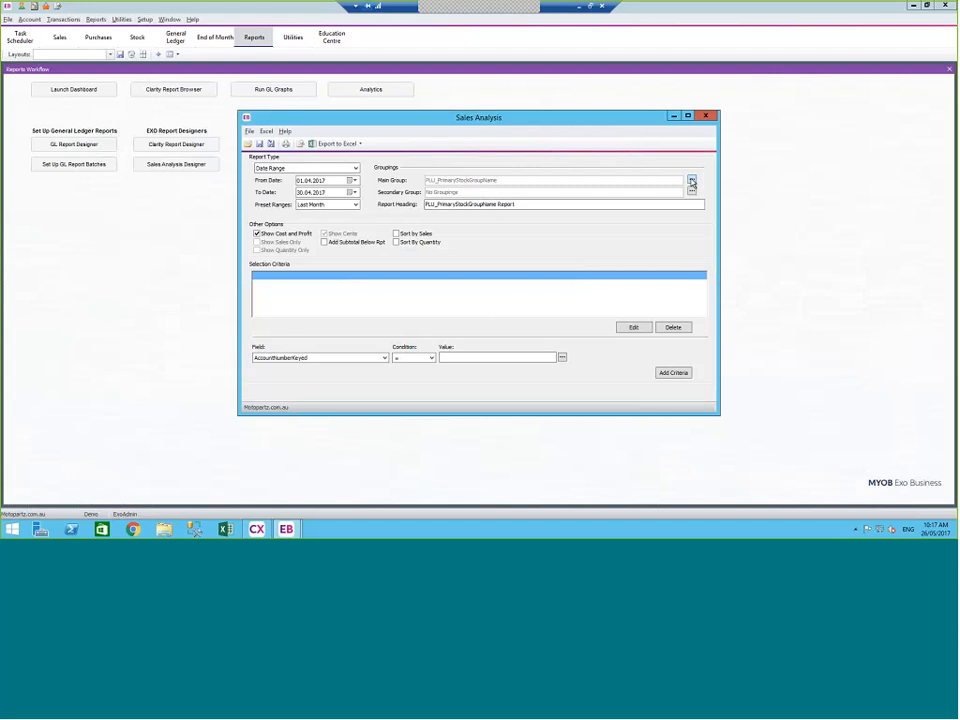
# Set the main group to AccountNameKeyed and the secondary group to PLU_PrimaryStockGroupName, overwriting the report heading to match
pyautogui.click(691, 181)
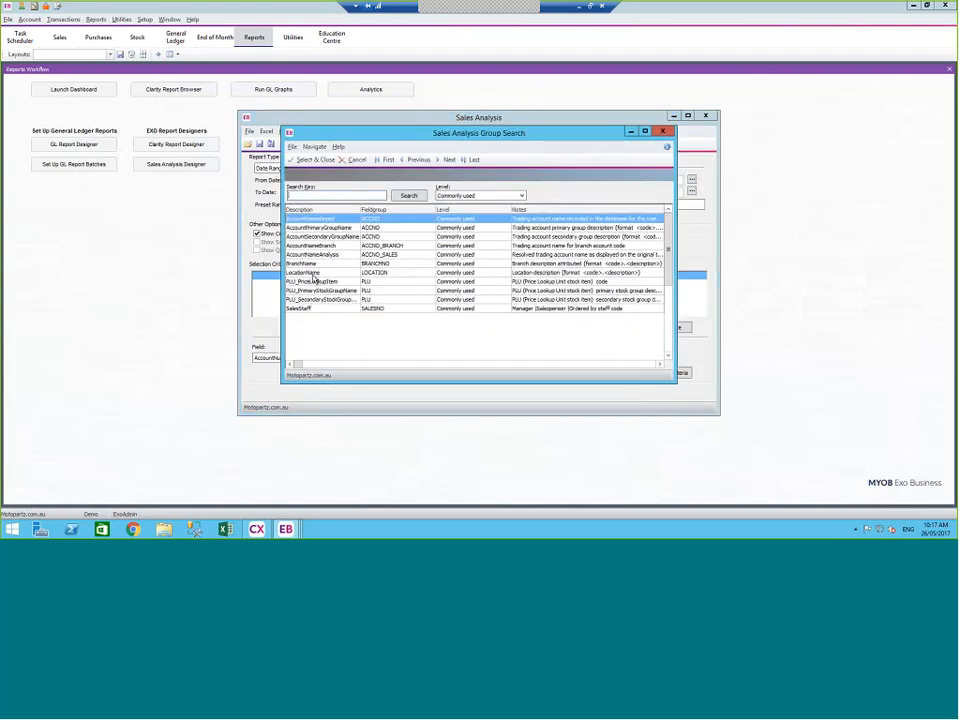
pyautogui.doubleClick(317, 219)
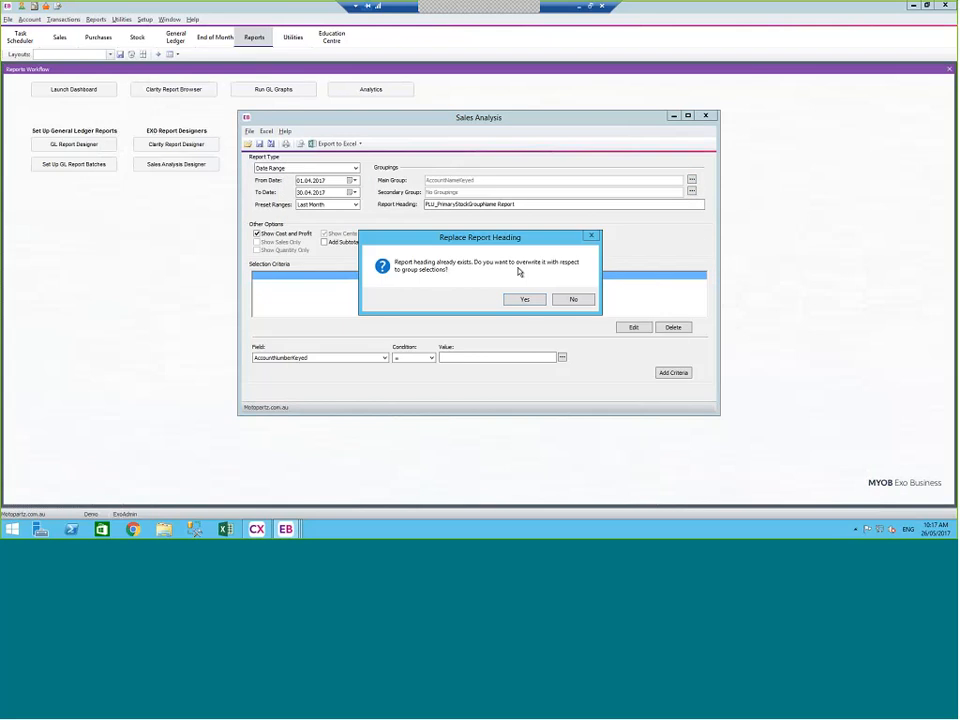
pyautogui.click(521, 301)
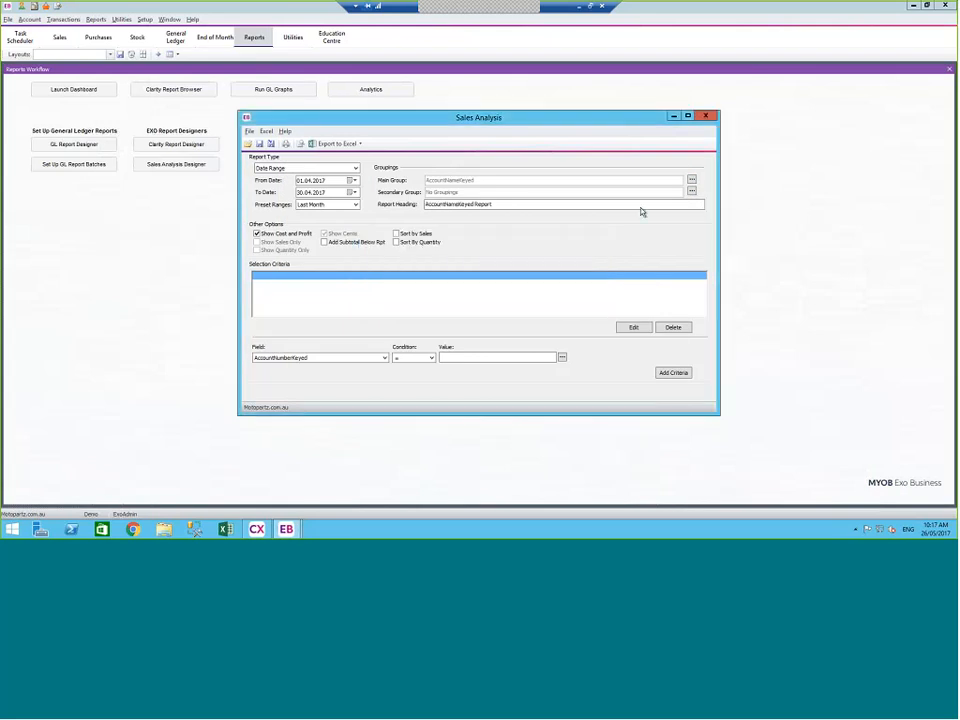
pyautogui.click(691, 192)
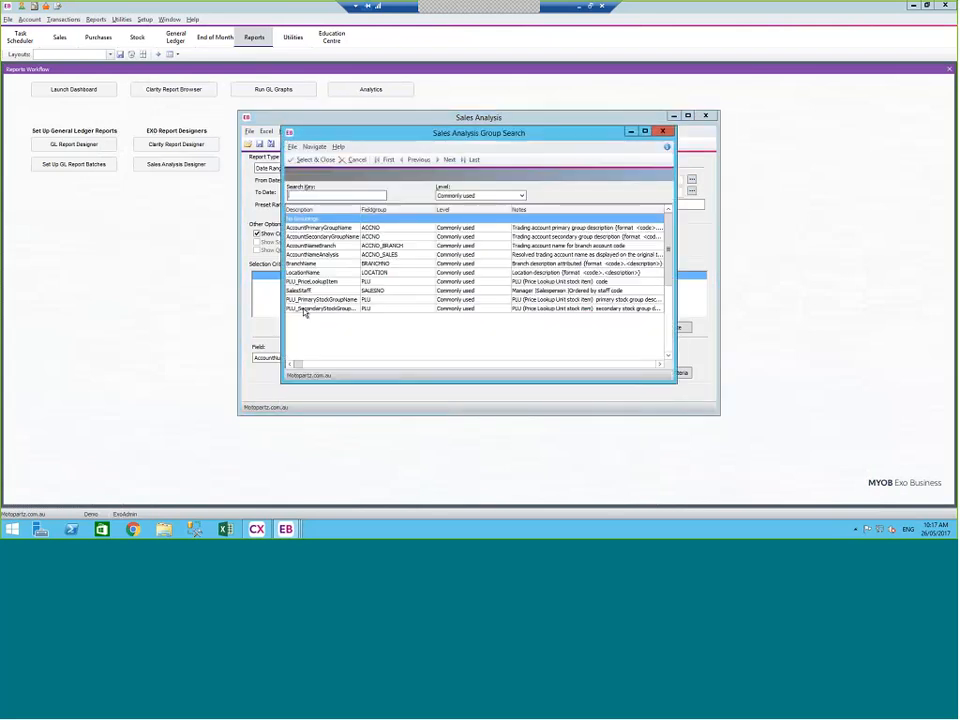
pyautogui.doubleClick(310, 301)
pyautogui.click(524, 303)
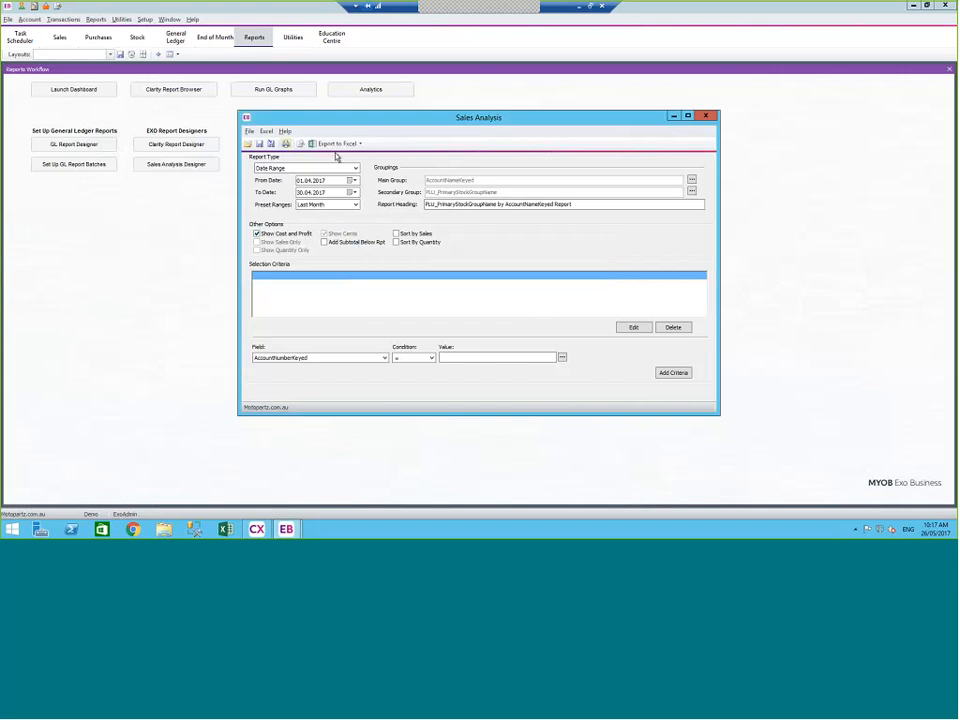
# Preview the sales analysis by account and stock group, examine each account's margins and close the preview
pyautogui.click(300, 145)
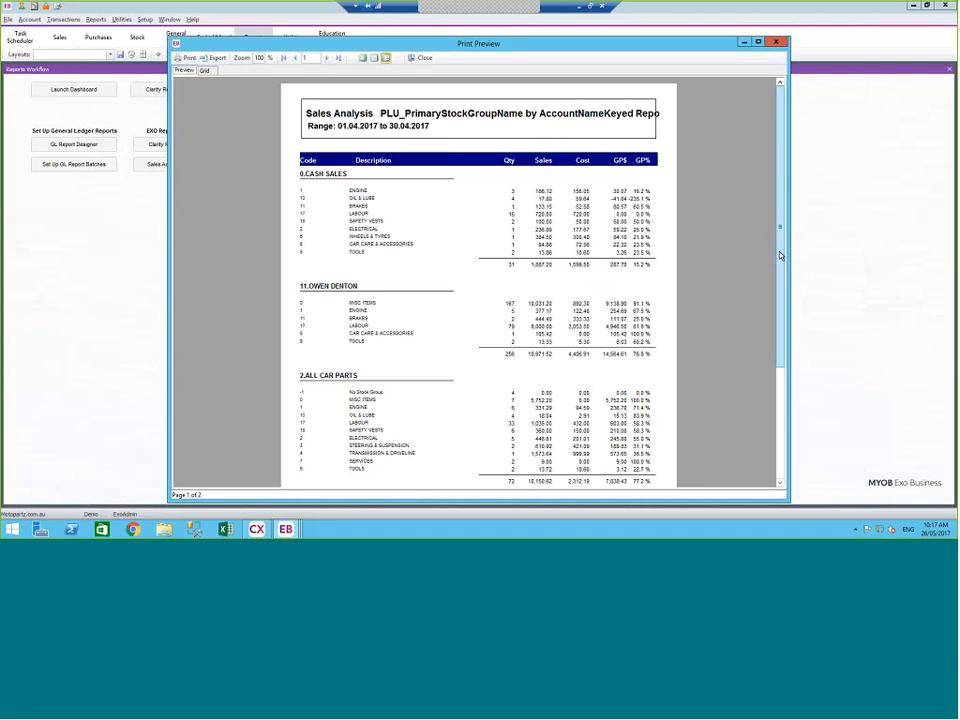
pyautogui.scroll(-1, 785, 286)
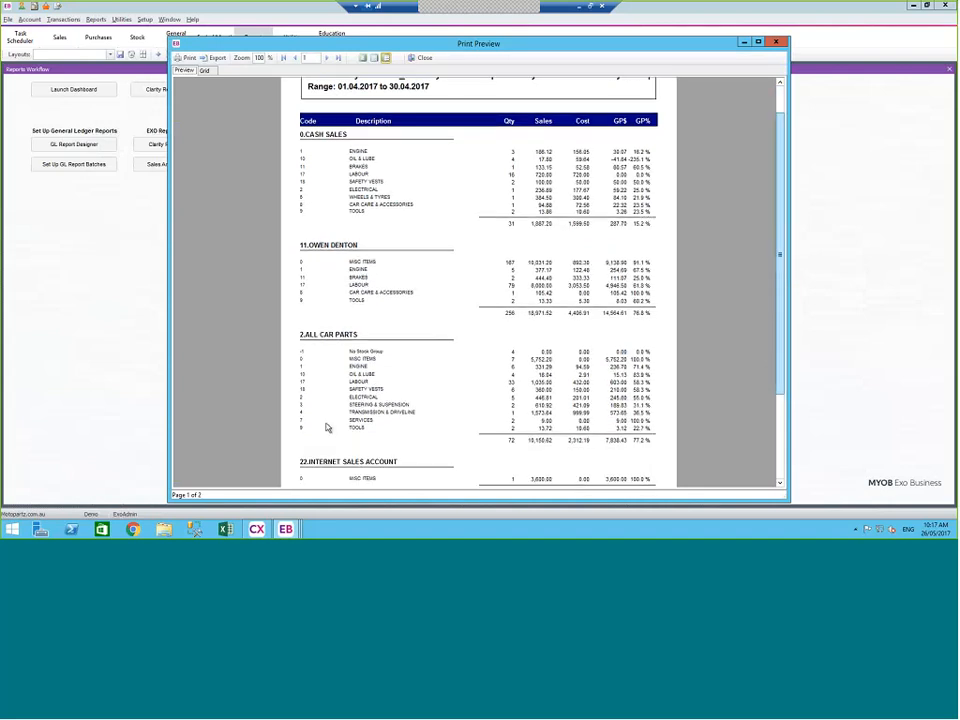
pyautogui.scroll(-1, 400, 436)
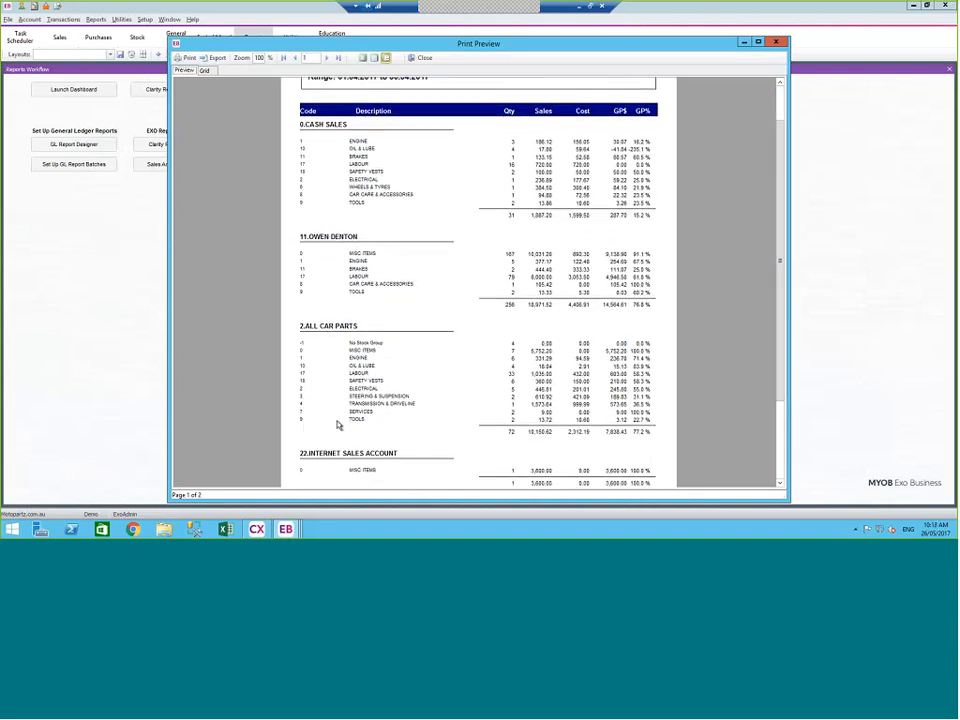
pyautogui.click(421, 58)
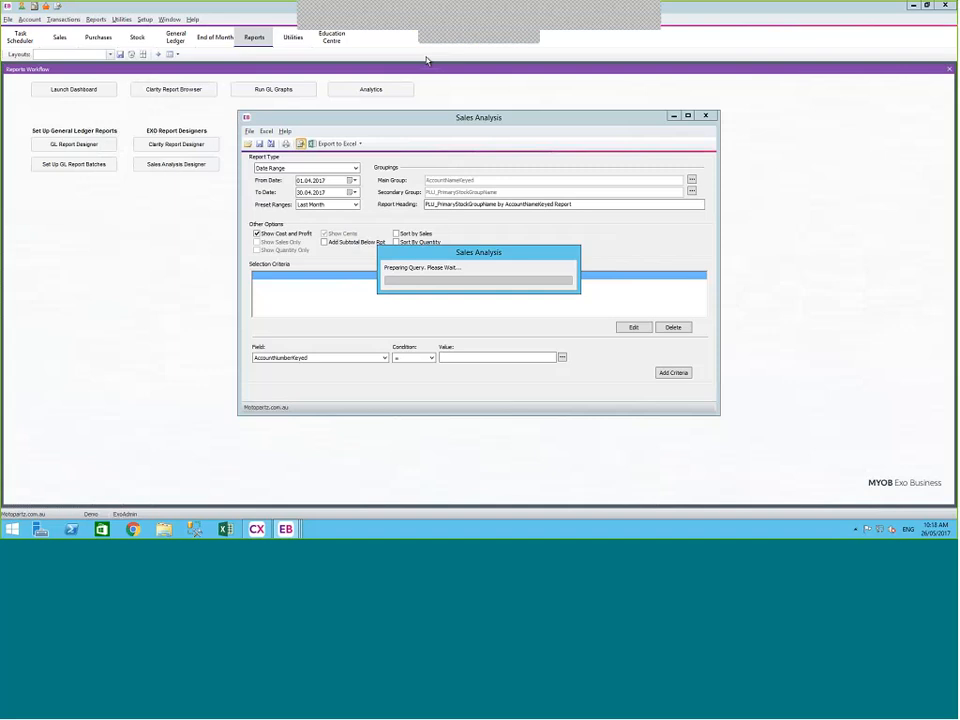
# Add a selection criterion limiting AccountNumberKeyed to the ALL CAR PARTS account, found by searching for ALL
pyautogui.click(498, 355)
pyautogui.click(562, 358)
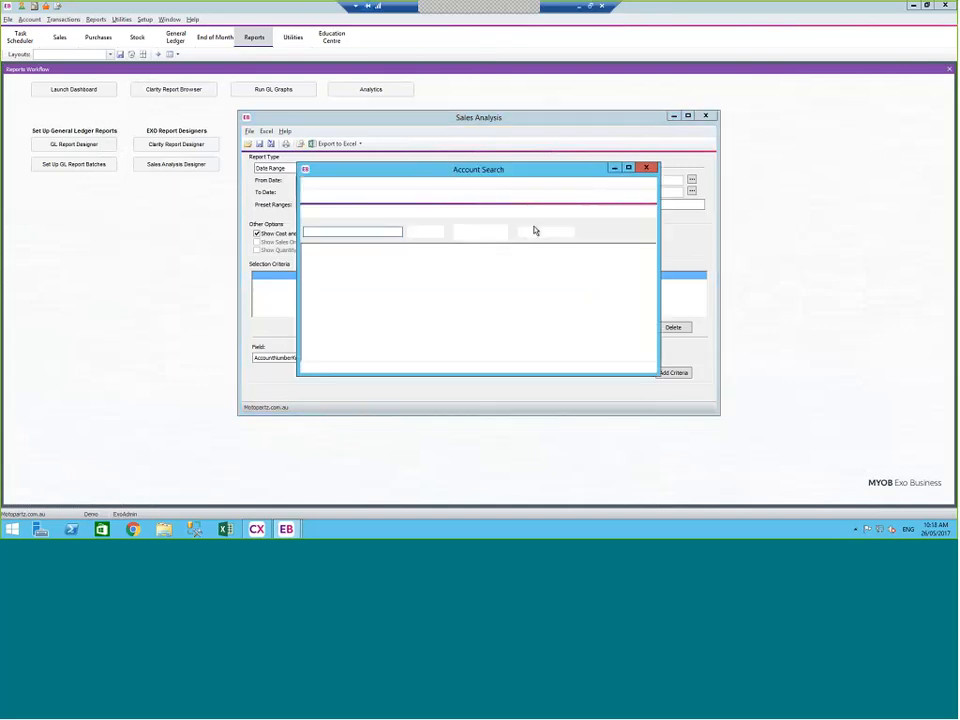
pyautogui.write('ALL')
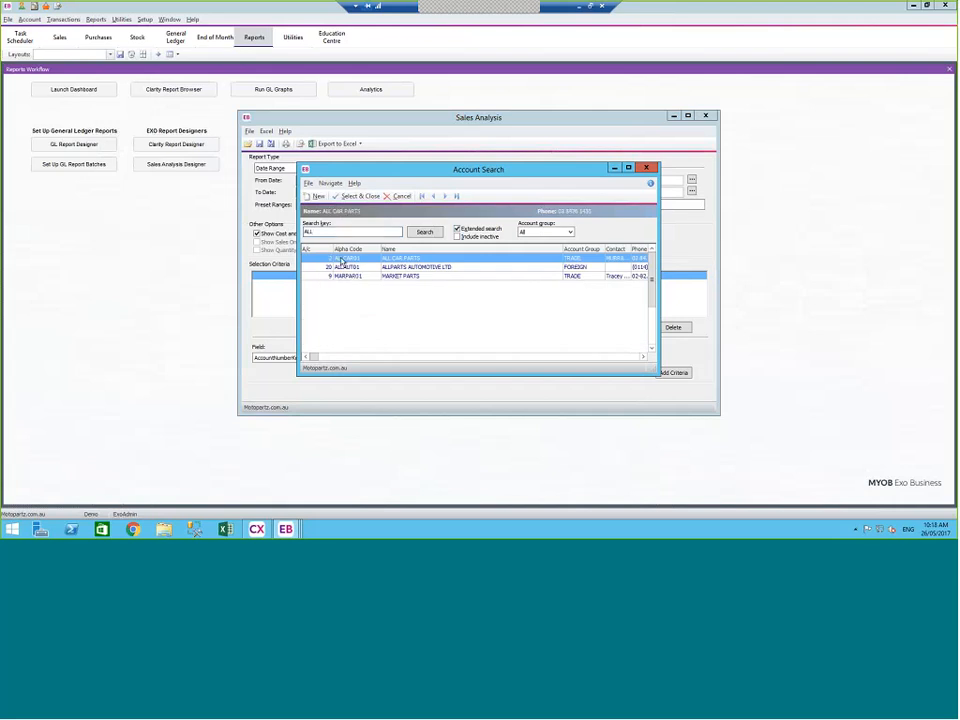
pyautogui.doubleClick(342, 260)
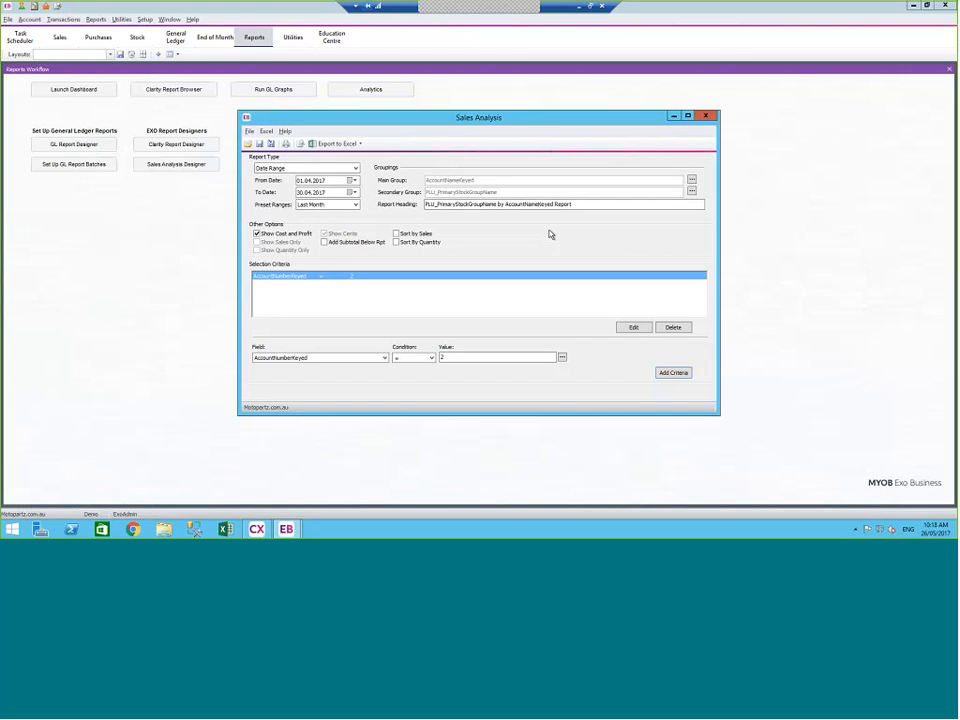
# Set the main group to PLU_PrimaryStockGroupName, clearing the secondary grouping, and overwrite the report heading
pyautogui.click(691, 181)
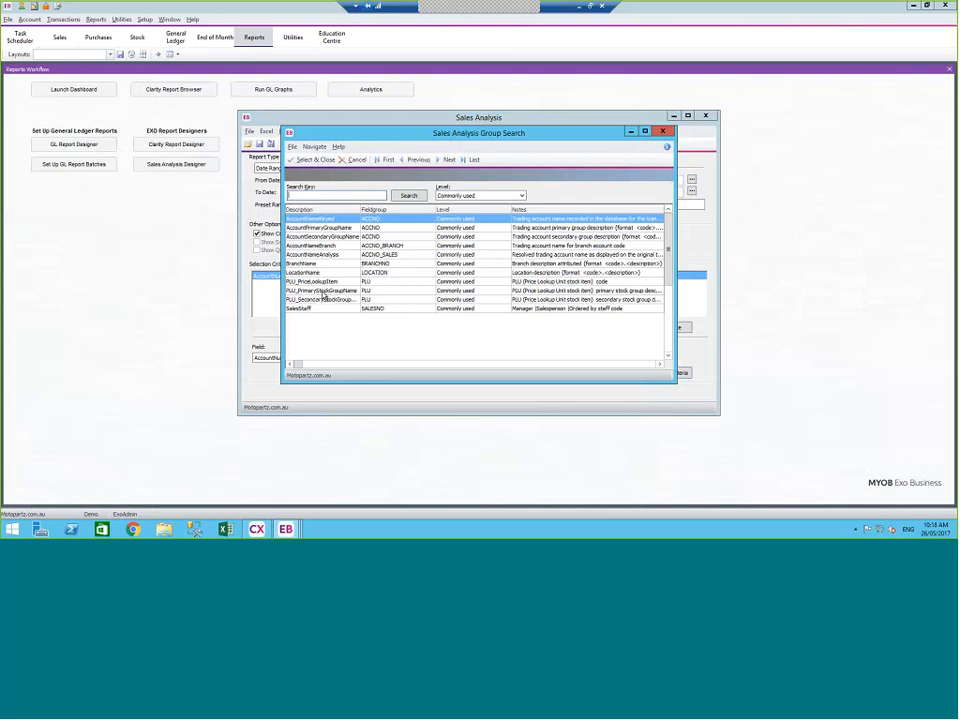
pyautogui.doubleClick(323, 296)
pyautogui.click(522, 299)
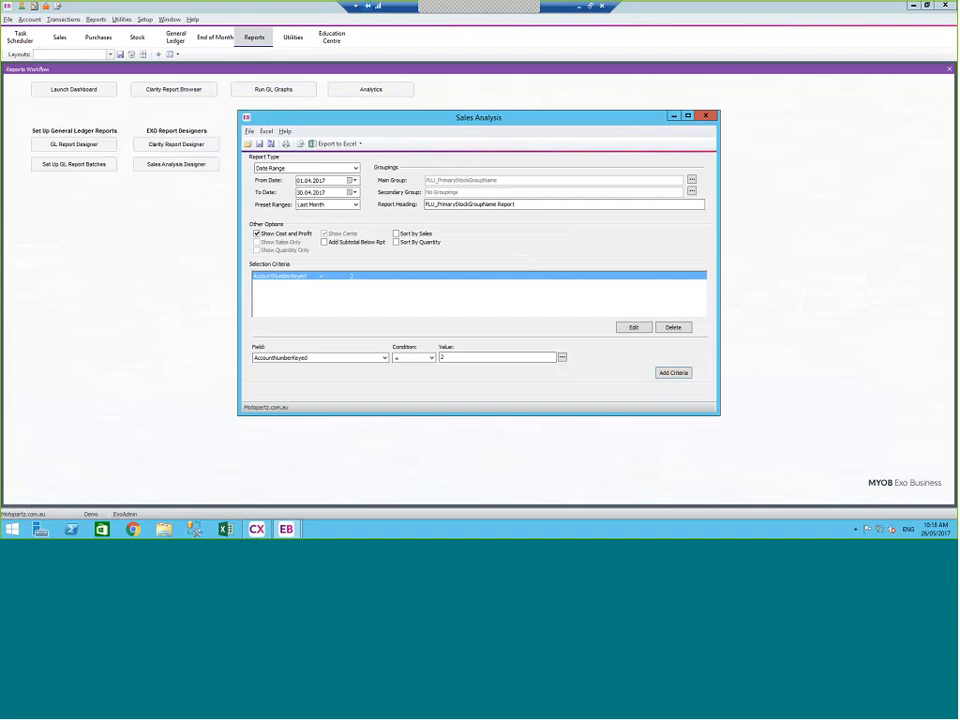
# Change the main group to PLU_PriceLookupItem and overwrite the report heading to match
pyautogui.click(691, 180)
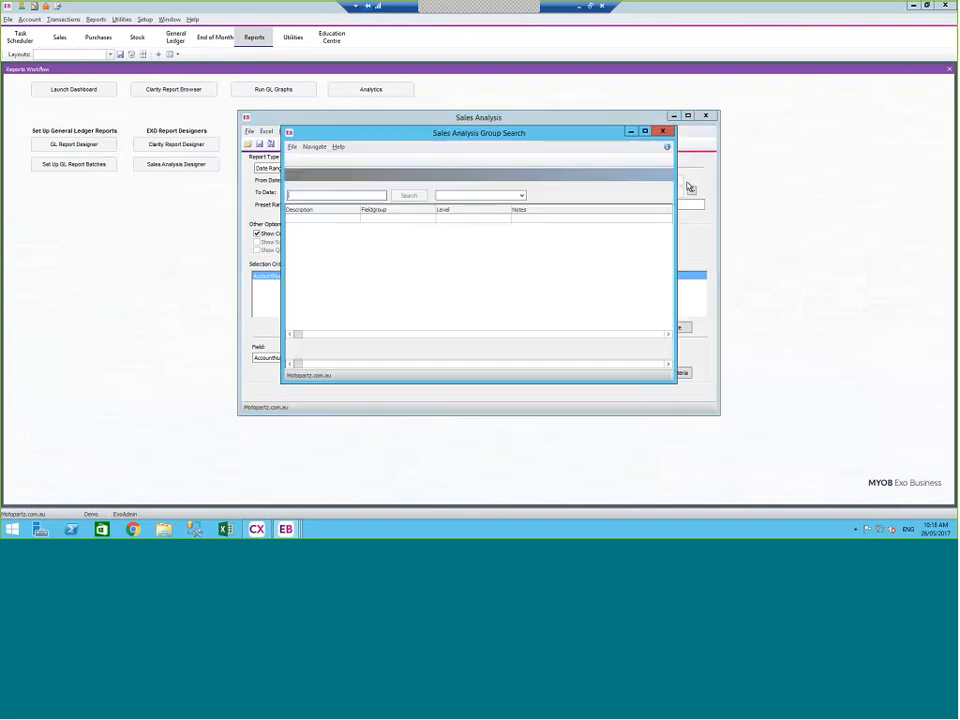
pyautogui.doubleClick(353, 276)
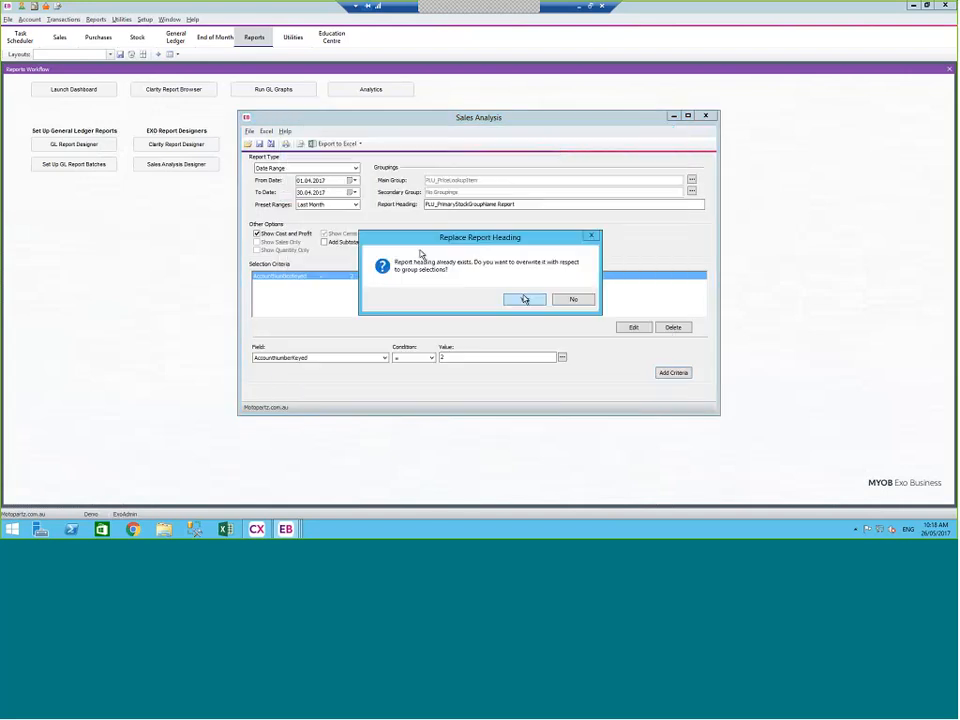
pyautogui.click(523, 300)
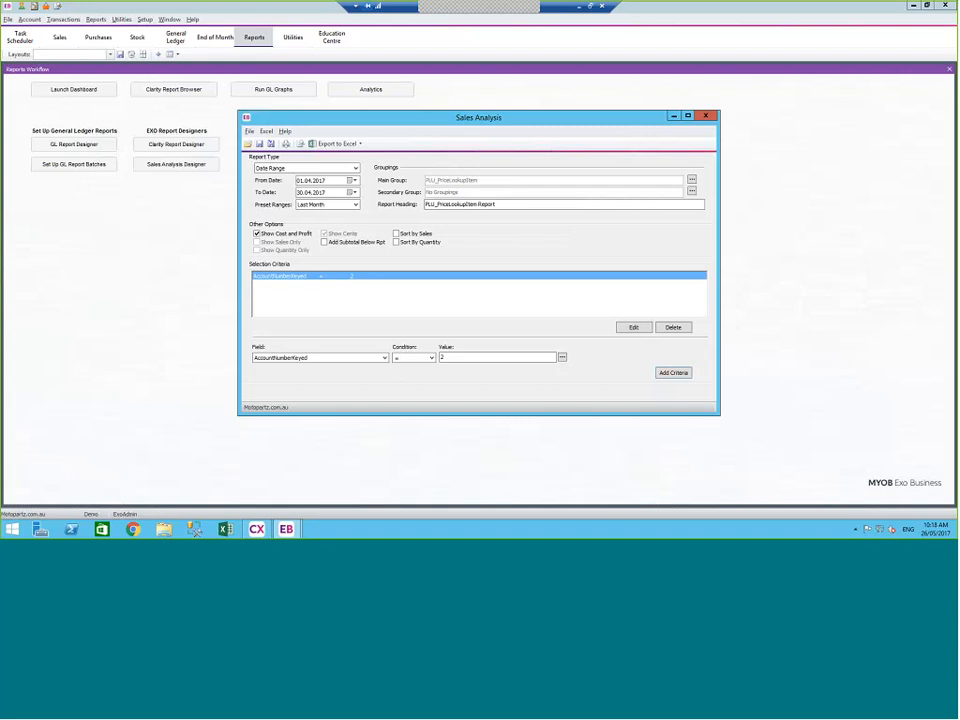
pyautogui.click(383, 357)
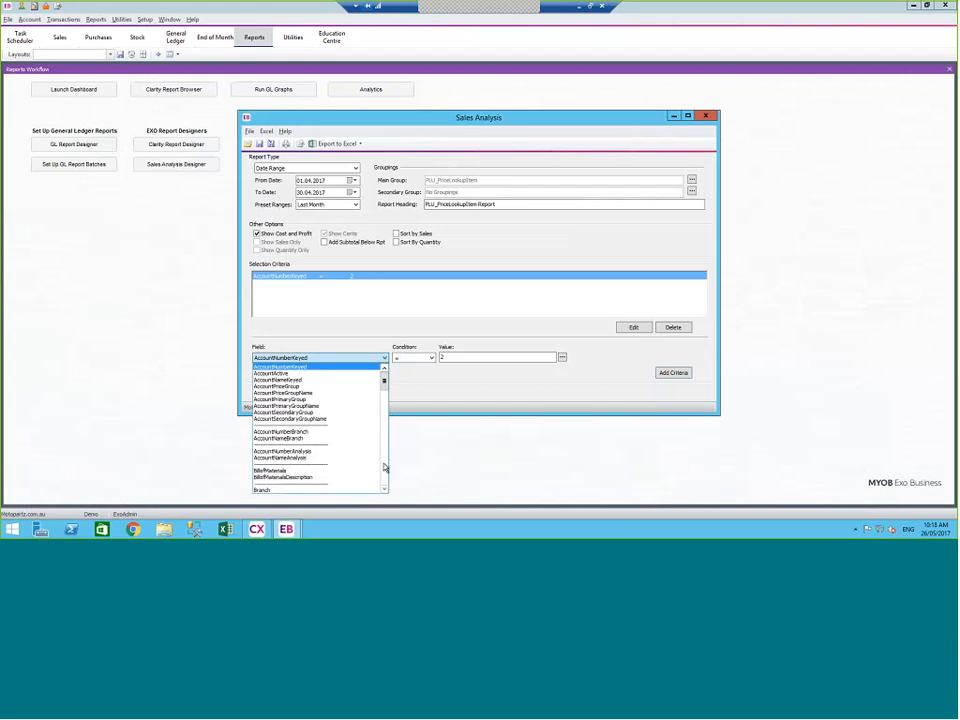
pyautogui.scroll(-5, 385, 472)
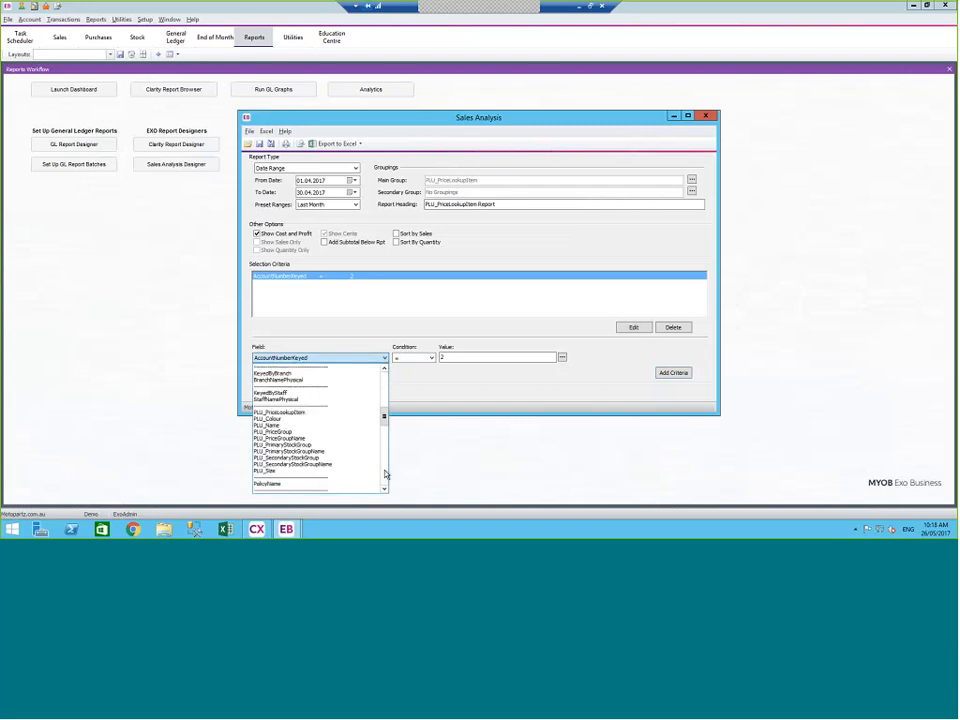
pyautogui.click(292, 444)
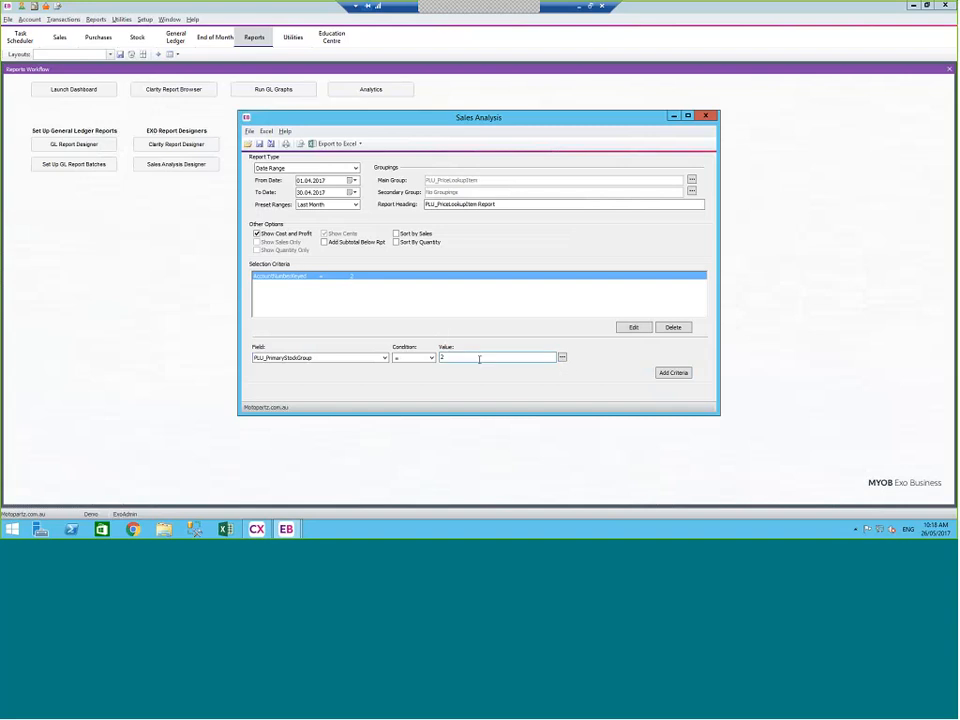
pyautogui.moveTo(479, 358); pyautogui.dragTo(438, 342)
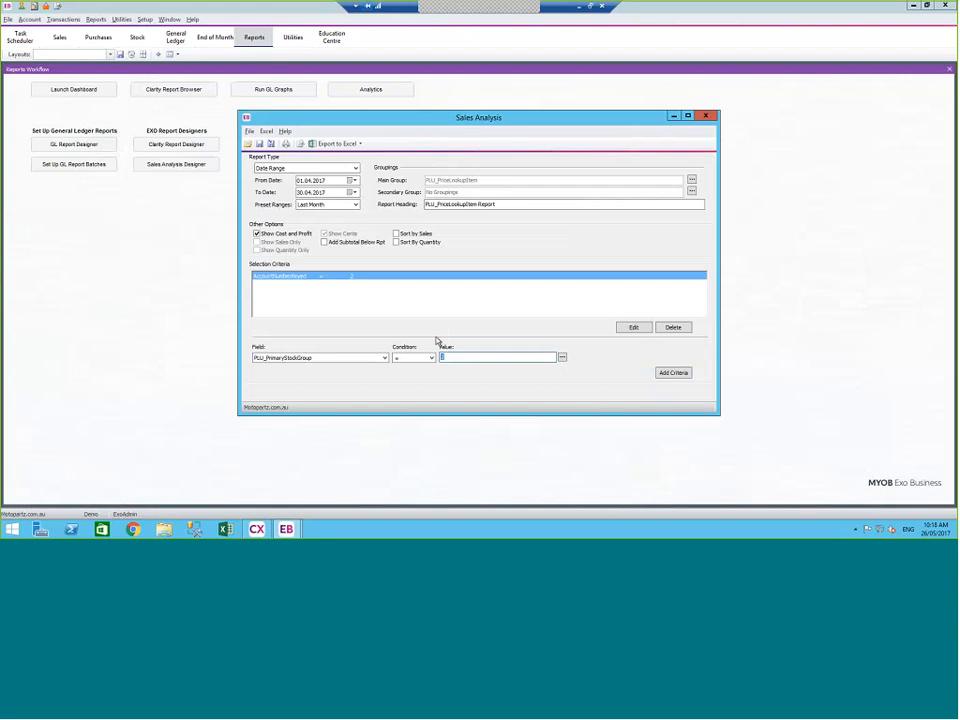
pyautogui.click(562, 360)
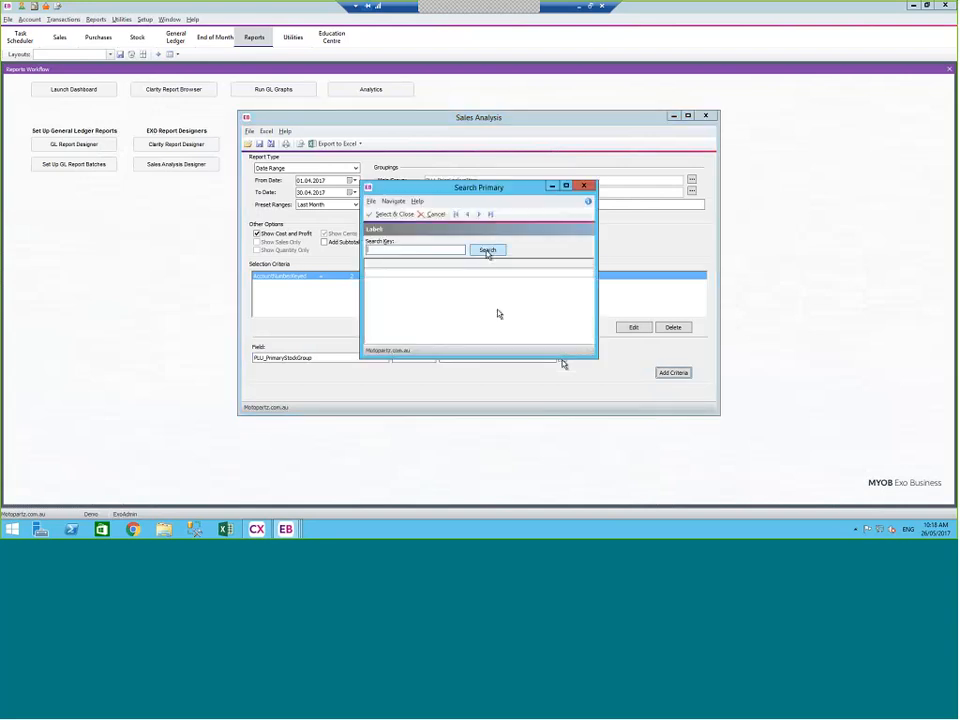
pyautogui.click(432, 214)
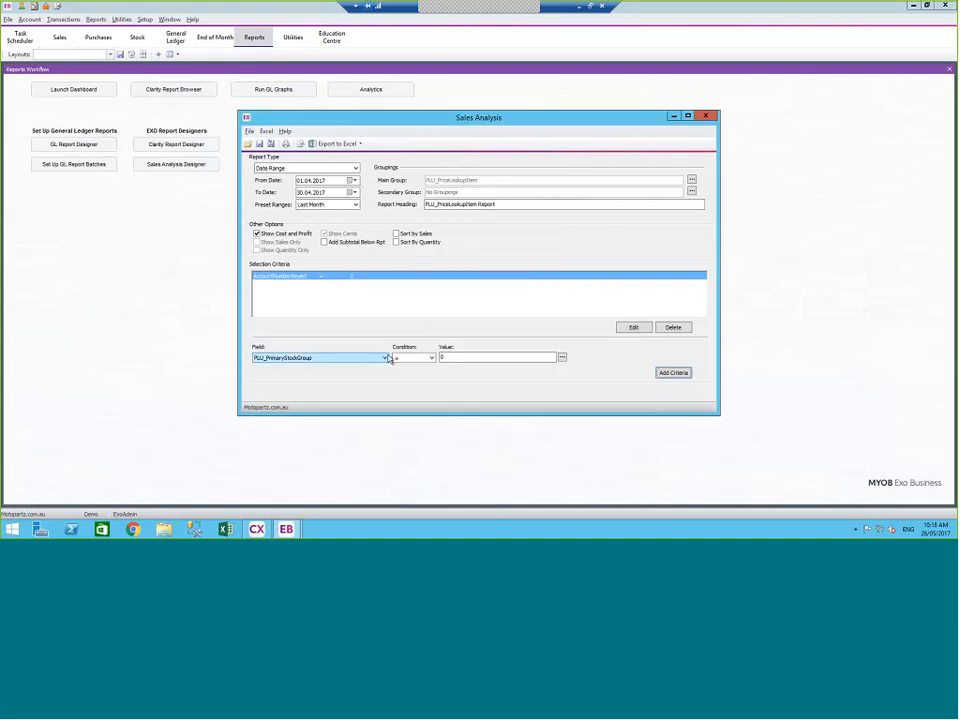
# Set the criterion field to PLU_PrimaryStockGroupName and list all stock groups in its value search with a blank search key
pyautogui.click(386, 358)
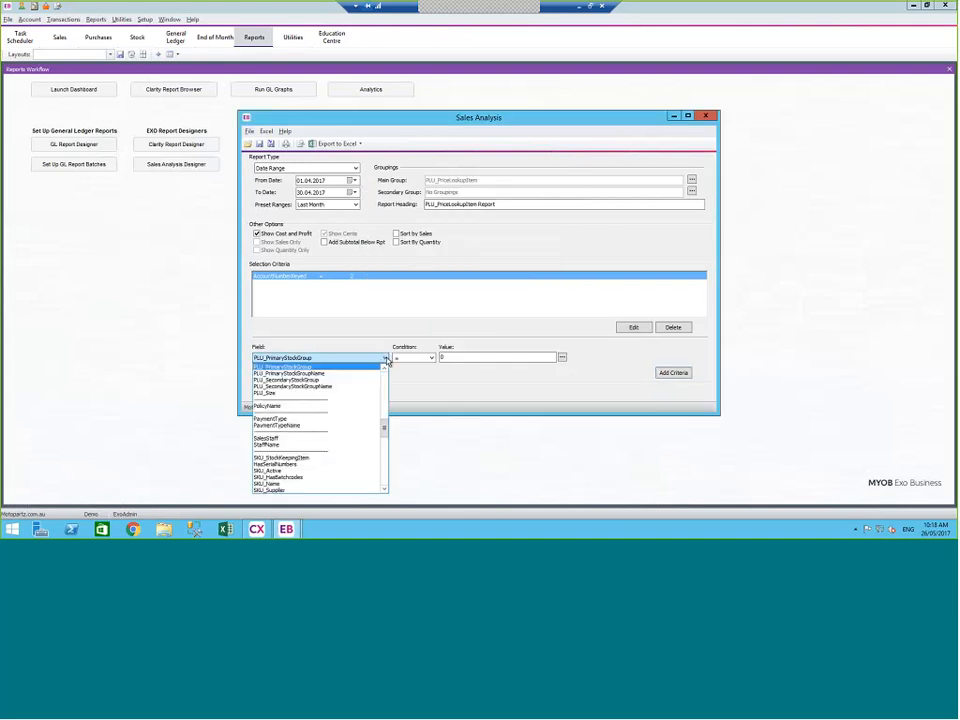
pyautogui.click(305, 373)
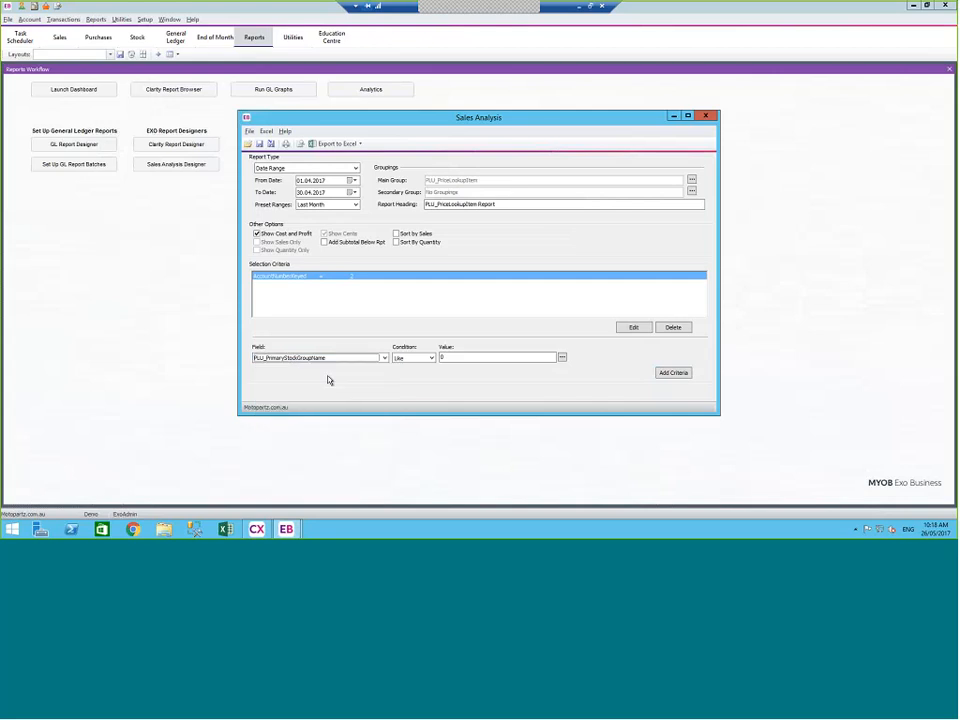
pyautogui.click(497, 356)
pyautogui.click(561, 357)
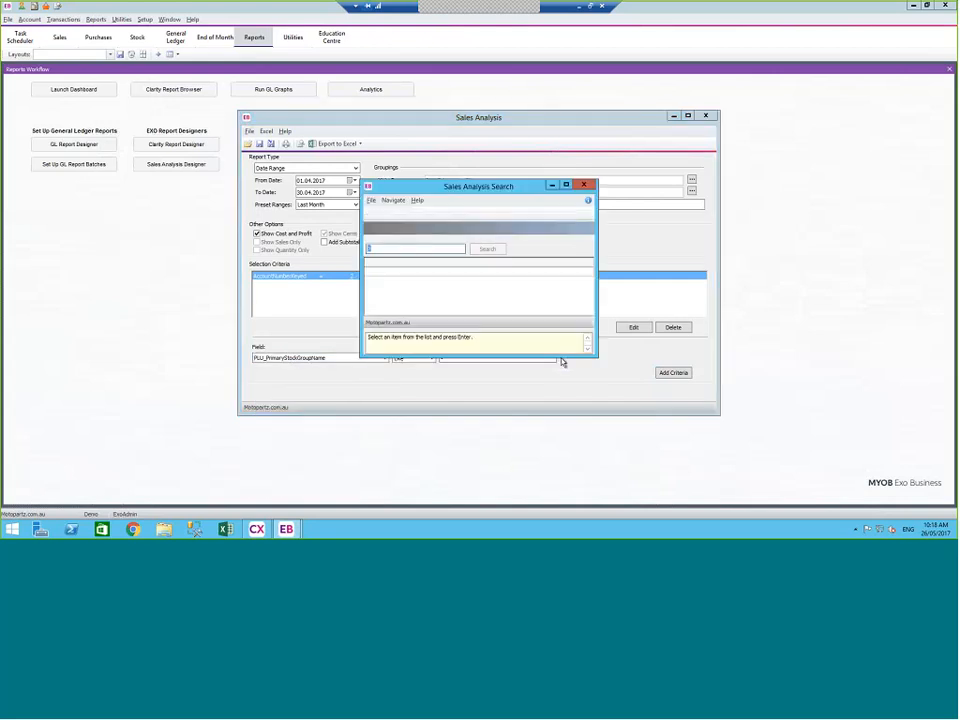
pyautogui.click(417, 247)
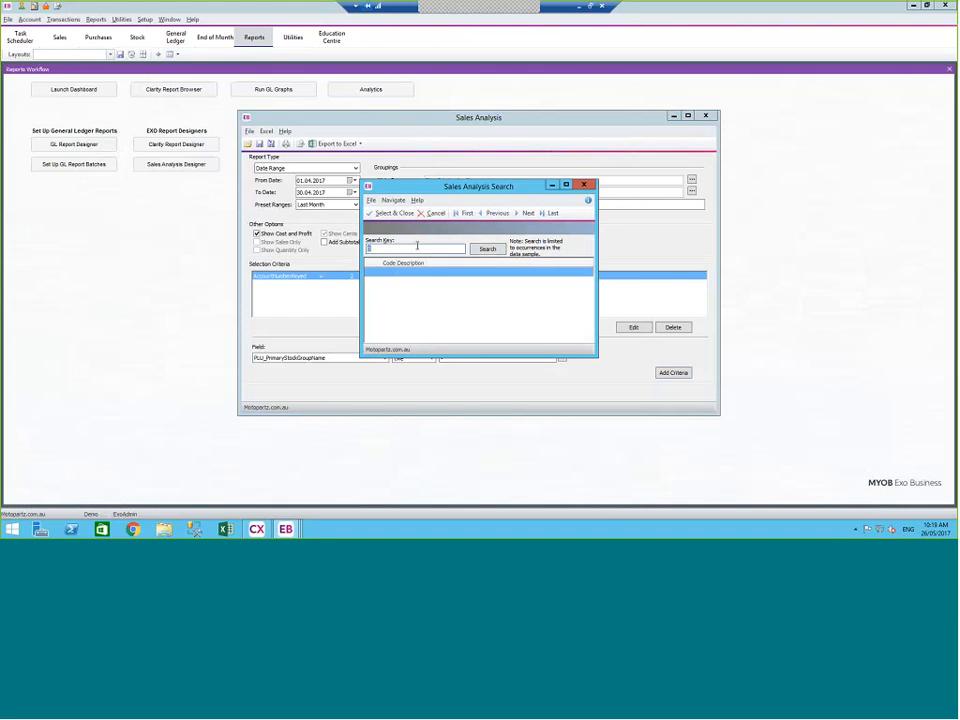
pyautogui.press('BackSpace')
pyautogui.click(484, 248)
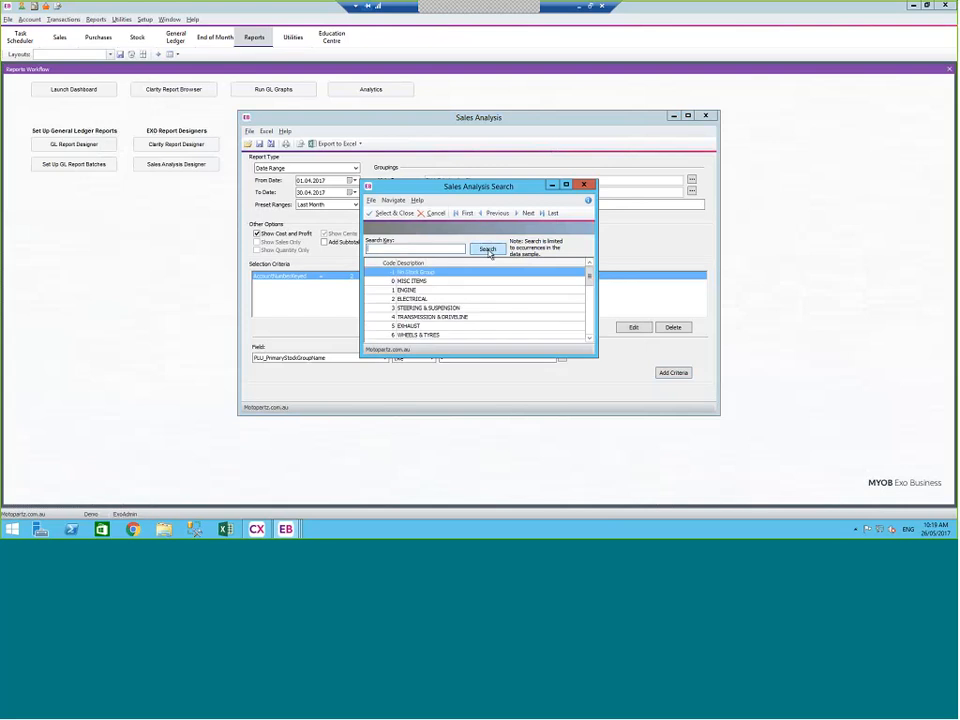
# Choose the TOOLS stock group as the value and add it as a selection criterion
pyautogui.scroll(-1, 425, 300)
pyautogui.click(420, 333)
pyautogui.scroll(-7, 420, 330)
pyautogui.scroll(8, 409, 289)
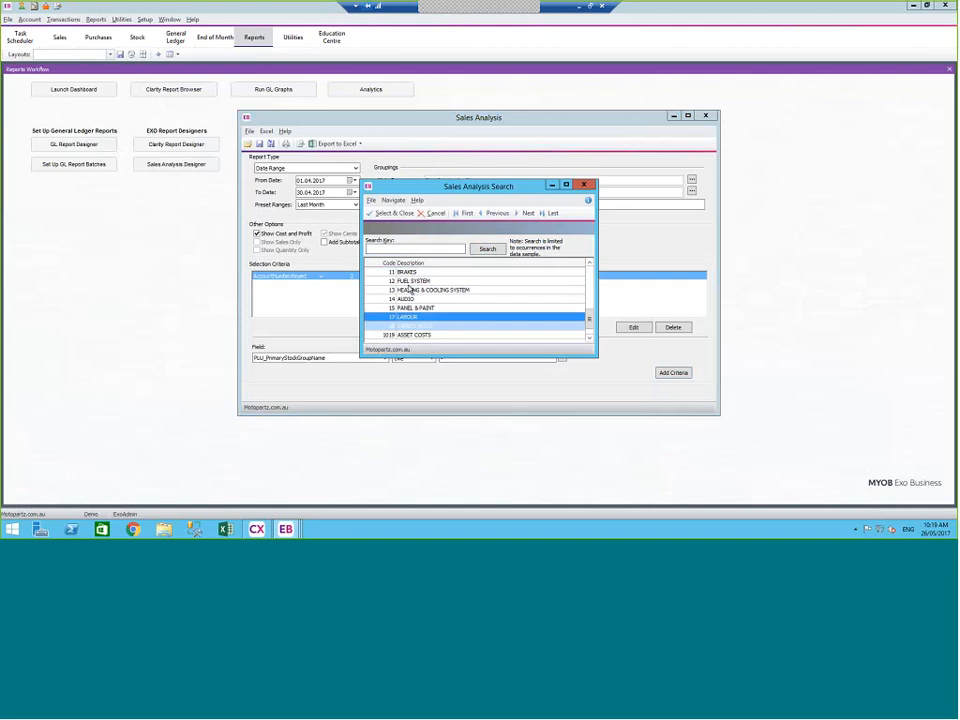
pyautogui.scroll(2, 409, 289)
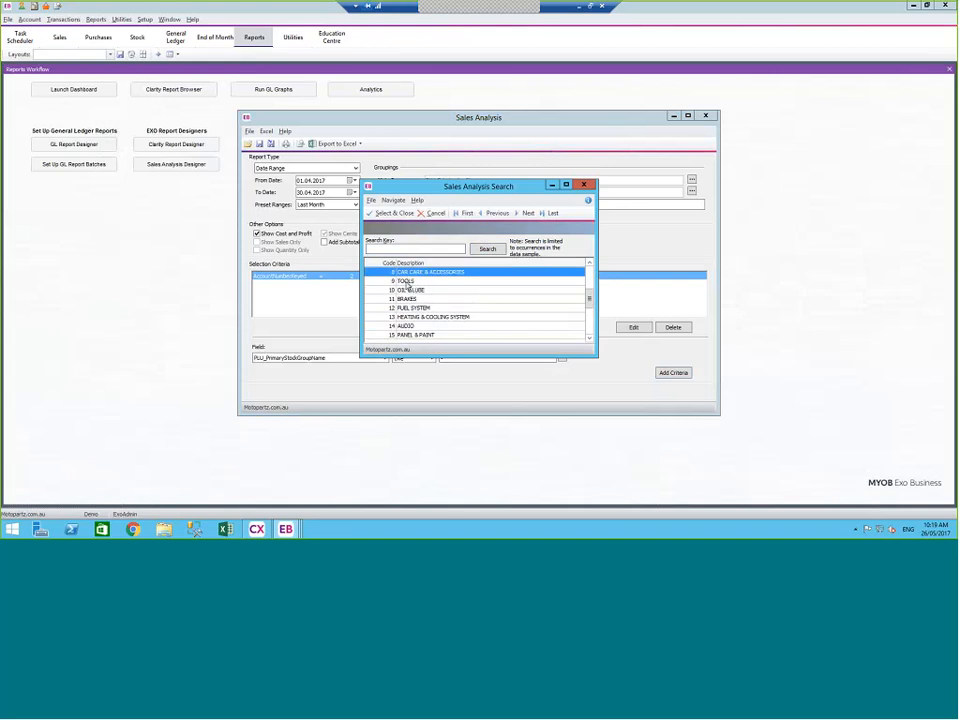
pyautogui.doubleClick(406, 282)
pyautogui.click(678, 373)
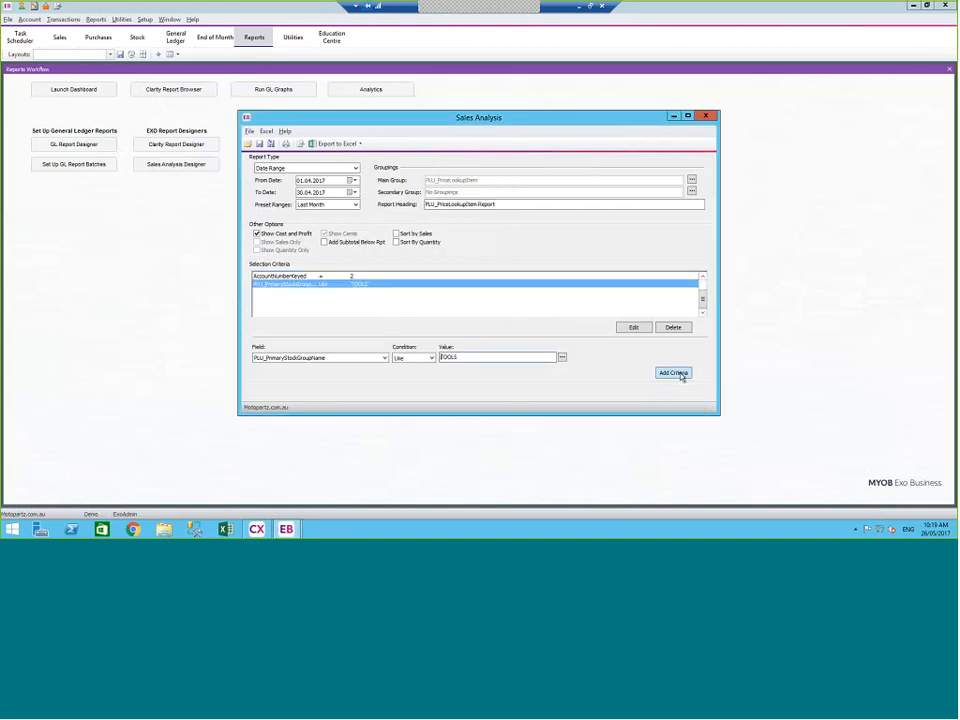
# Preview the item sales analysis for the TOOLS group, then close the preview and the Sales Analysis window
pyautogui.click(301, 145)
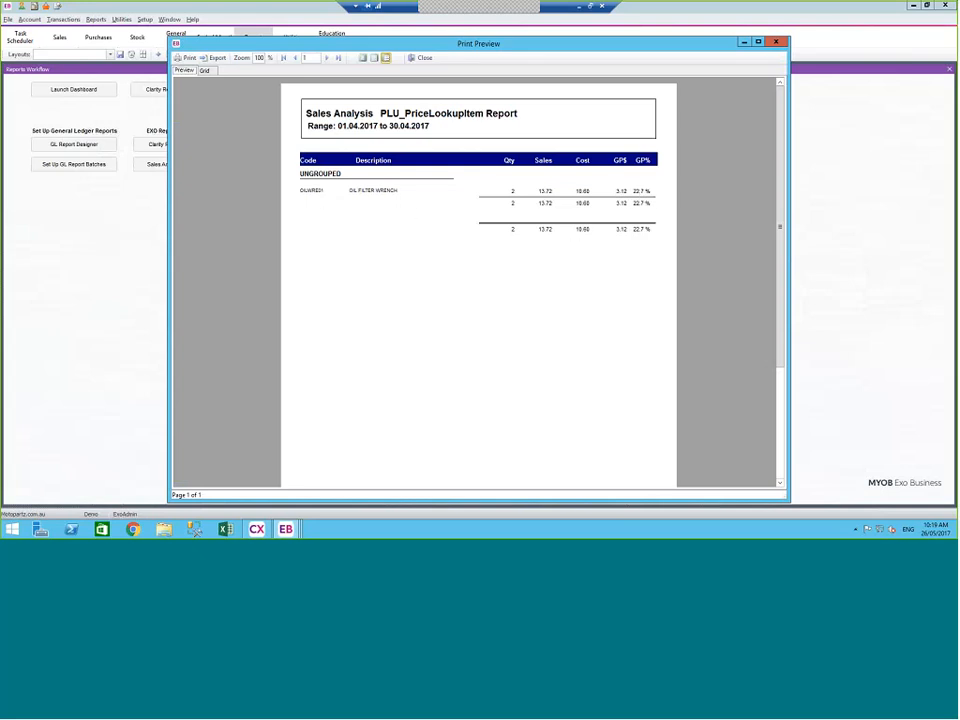
pyautogui.click(421, 58)
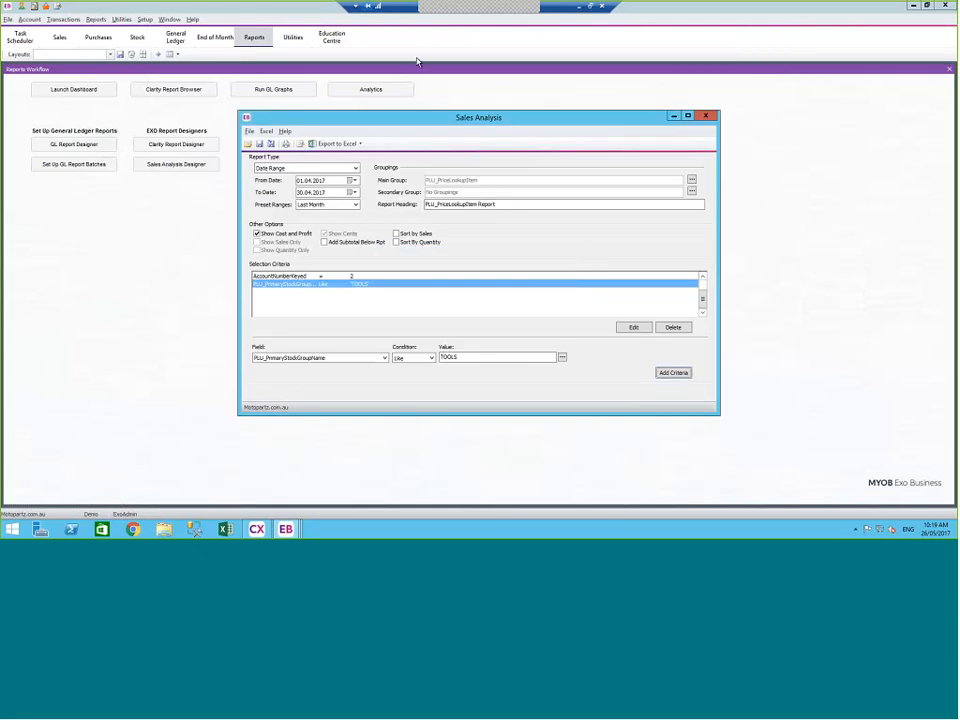
pyautogui.click(706, 117)
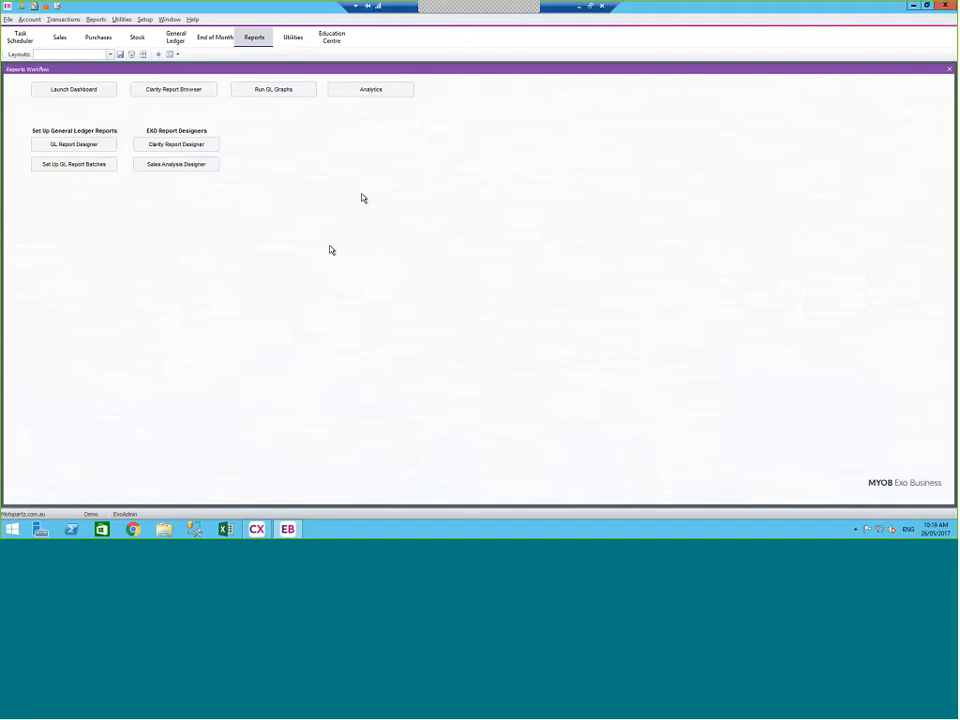
# Open Analytics in a maximised window and examine the top 10 customers by YTD margin and the sales by month charts
pyautogui.click(381, 90)
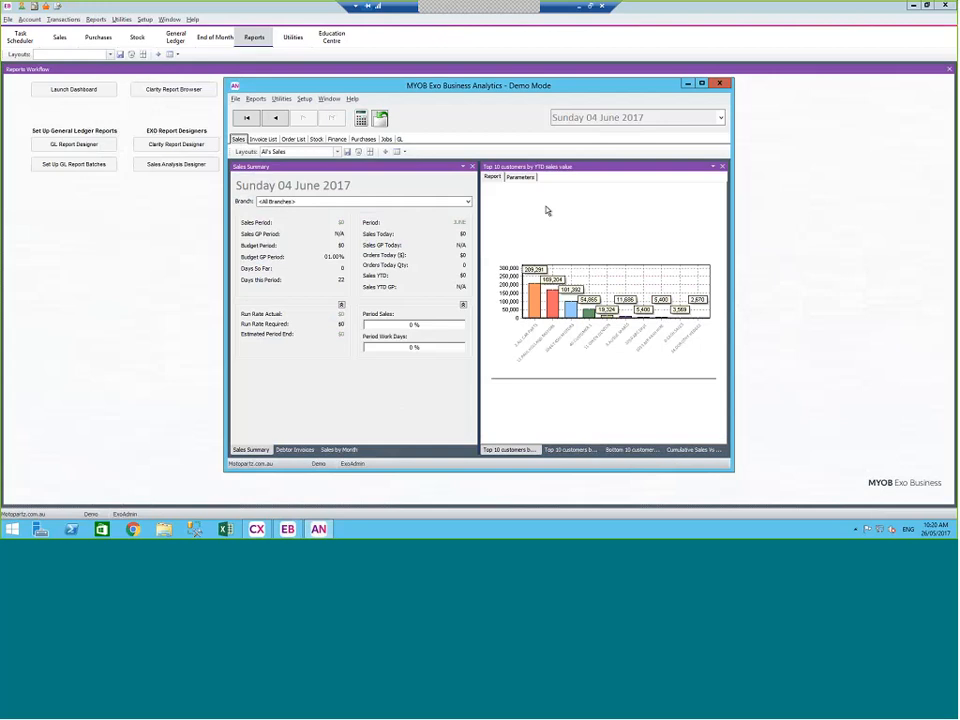
pyautogui.click(703, 86)
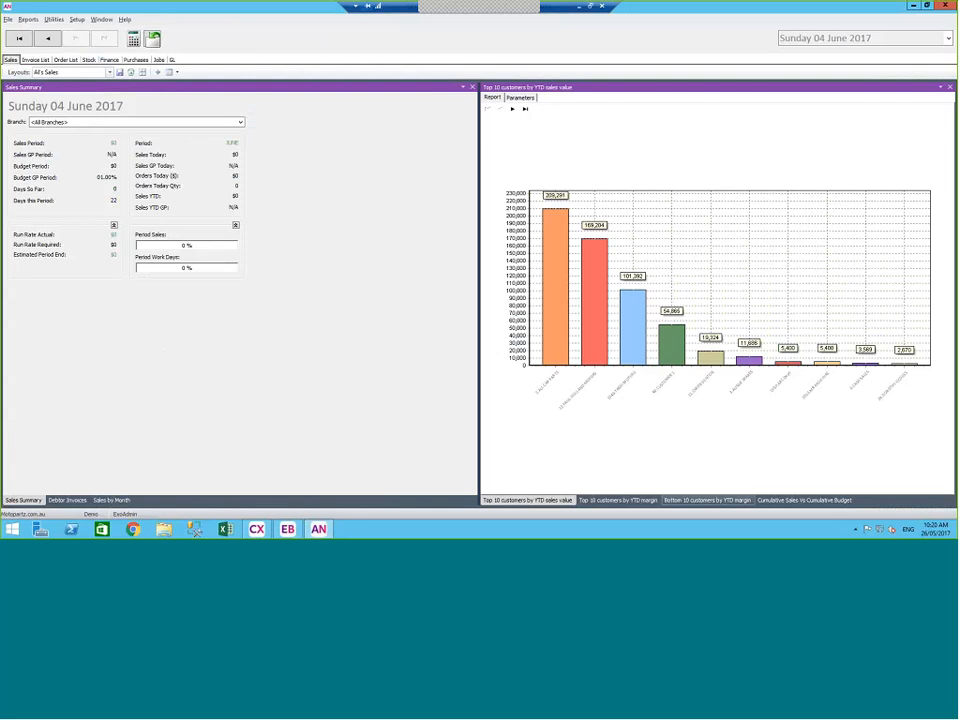
pyautogui.click(616, 501)
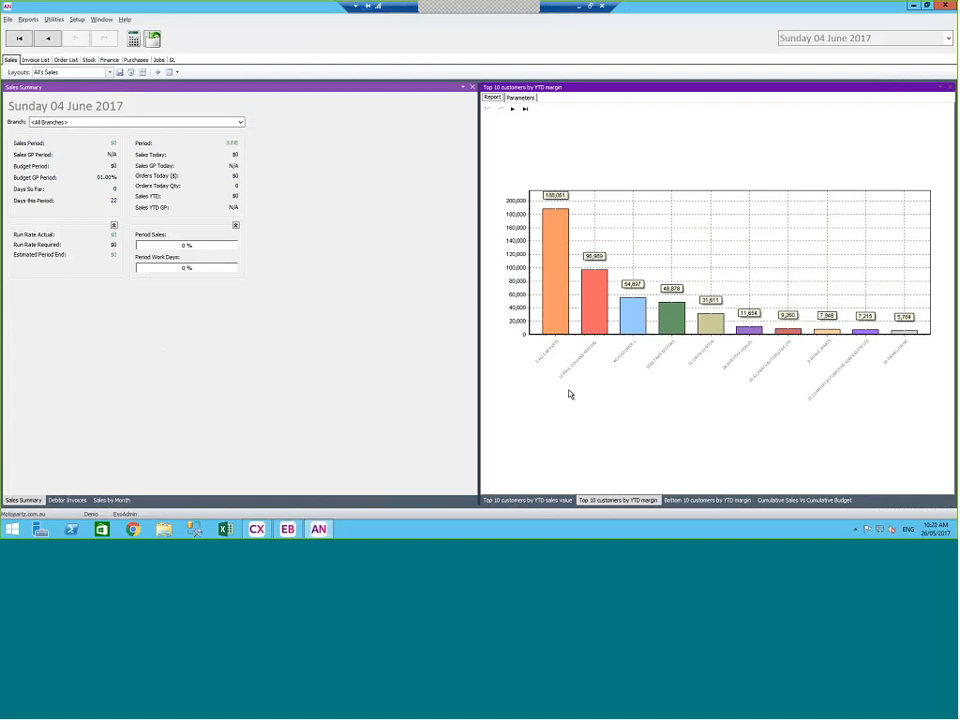
pyautogui.click(113, 500)
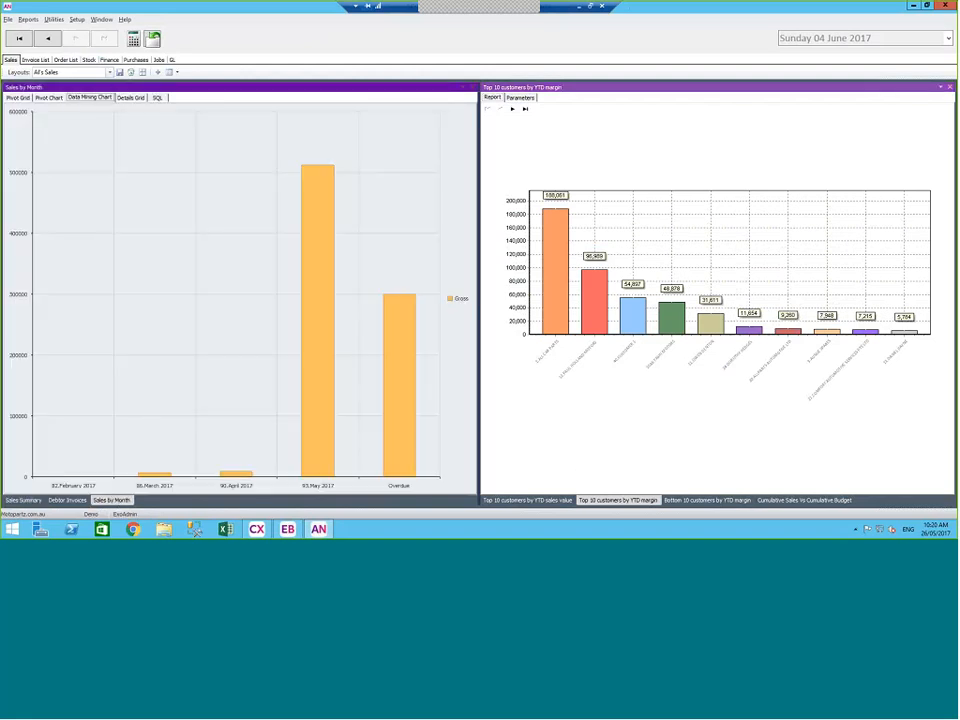
# Run the Analytics invoice list for the date range 1/04/2017 to 30/04/2017
pyautogui.click(36, 60)
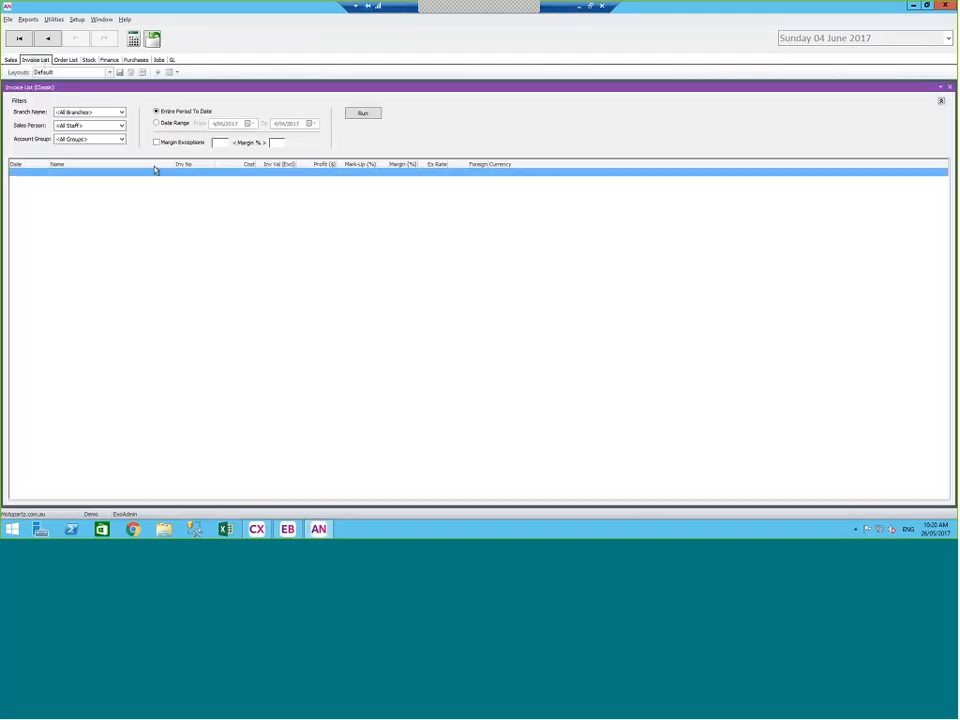
pyautogui.click(156, 123)
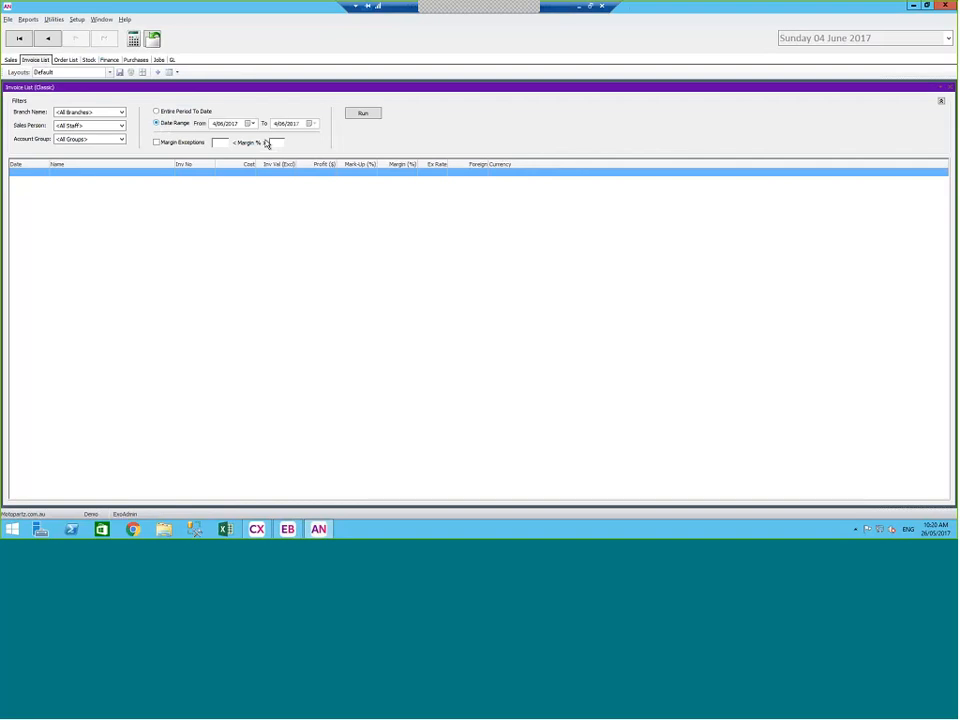
pyautogui.click(248, 123)
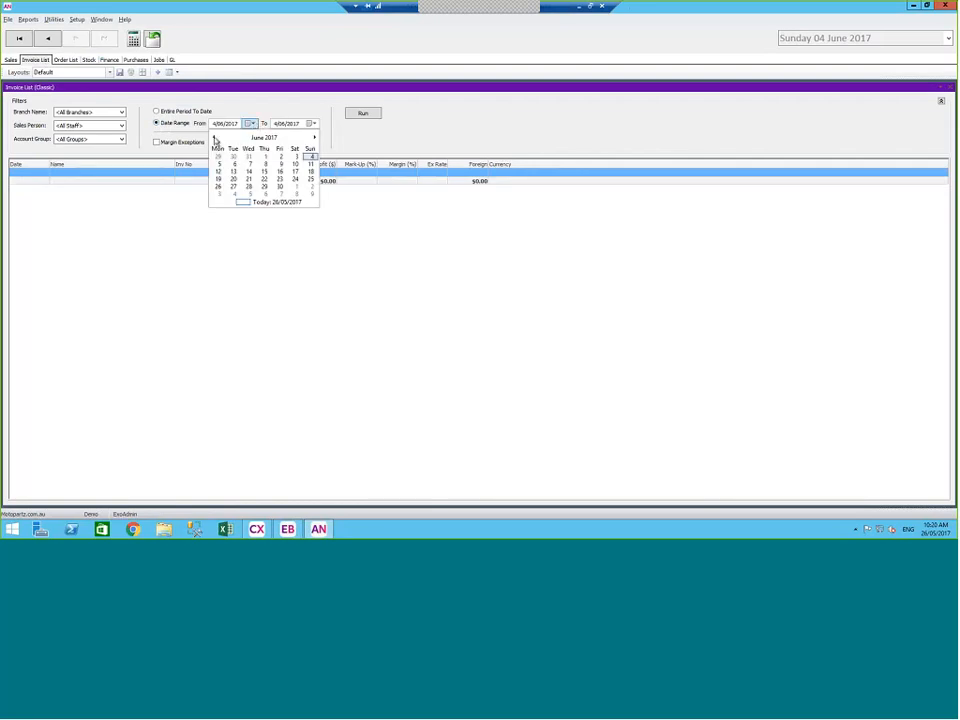
pyautogui.click(214, 139)
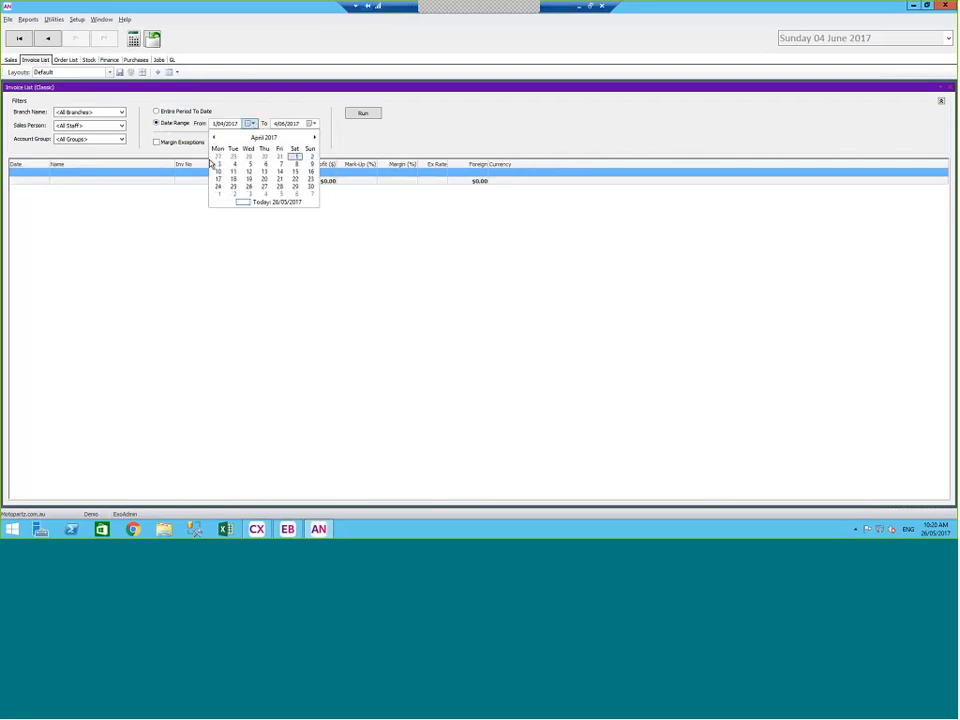
pyautogui.click(296, 156)
pyautogui.click(312, 123)
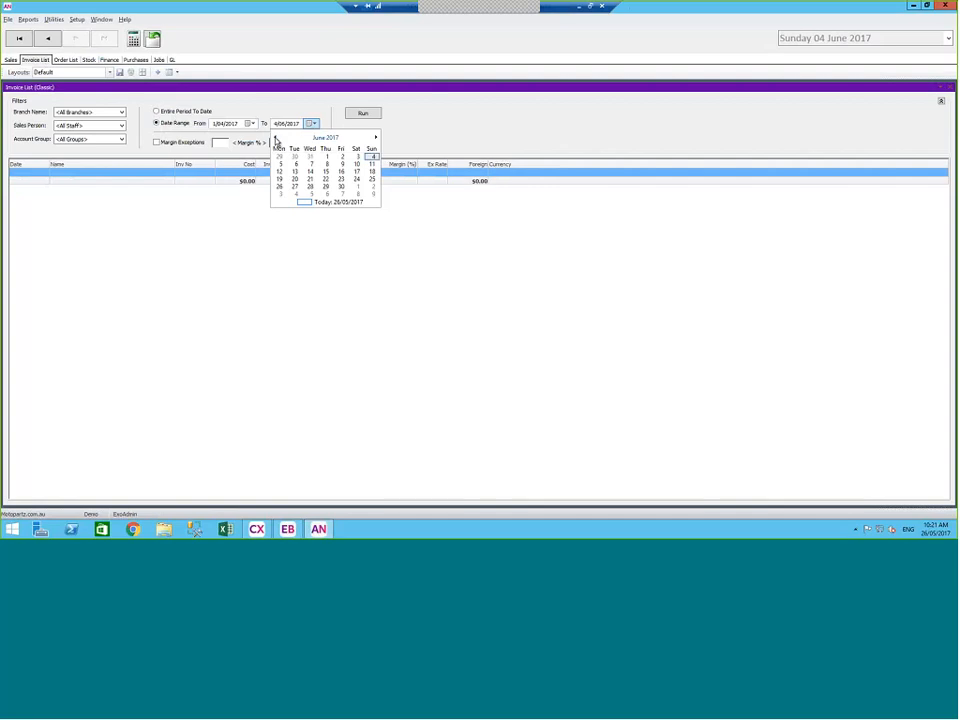
pyautogui.click(274, 137)
pyautogui.click(274, 137)
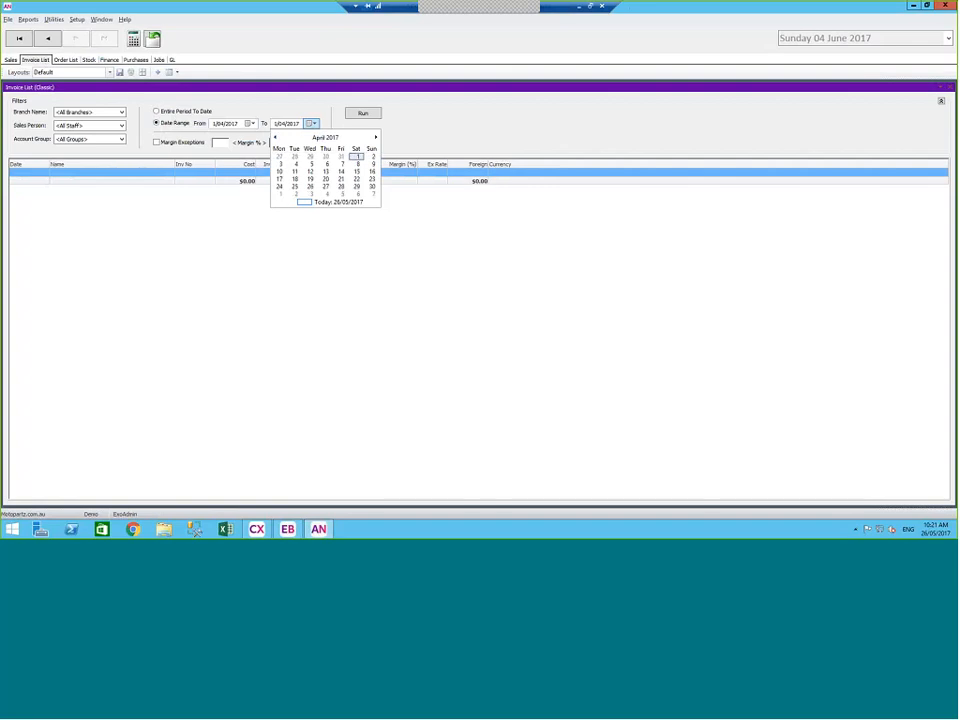
pyautogui.click(370, 186)
pyautogui.click(363, 114)
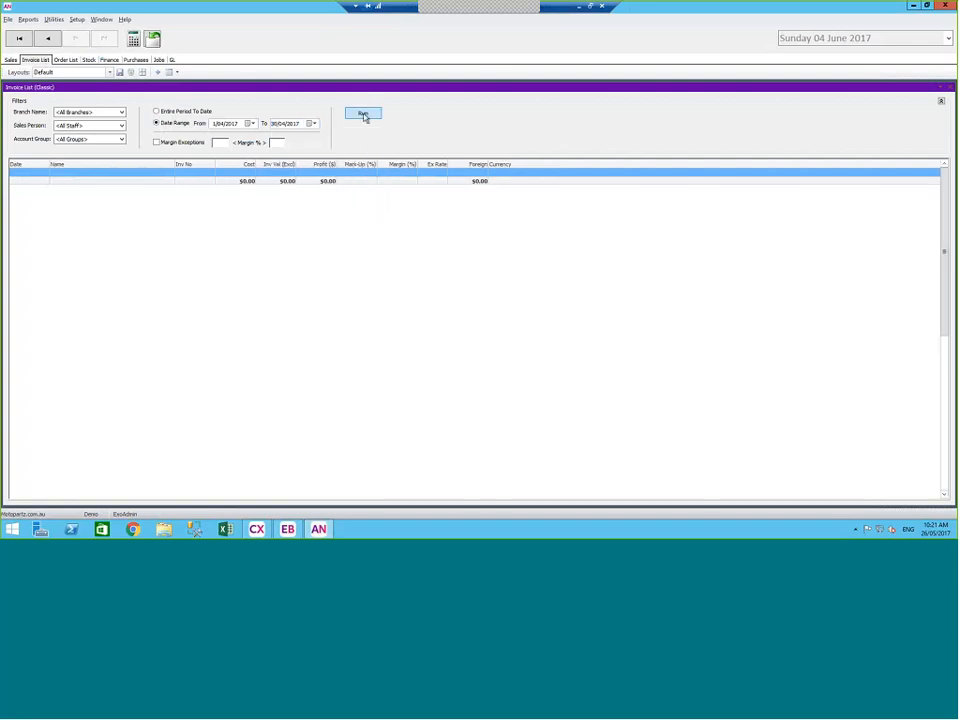
# Review the available branch and sales person filter options for the invoice list
pyautogui.click(84, 112)
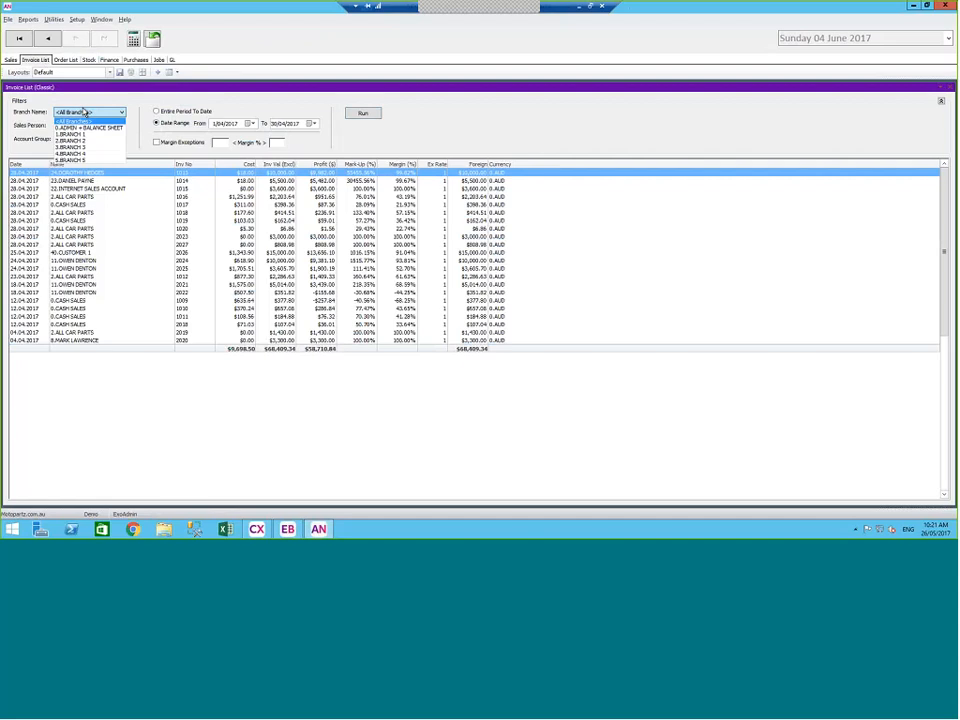
pyautogui.click(84, 112)
pyautogui.click(121, 126)
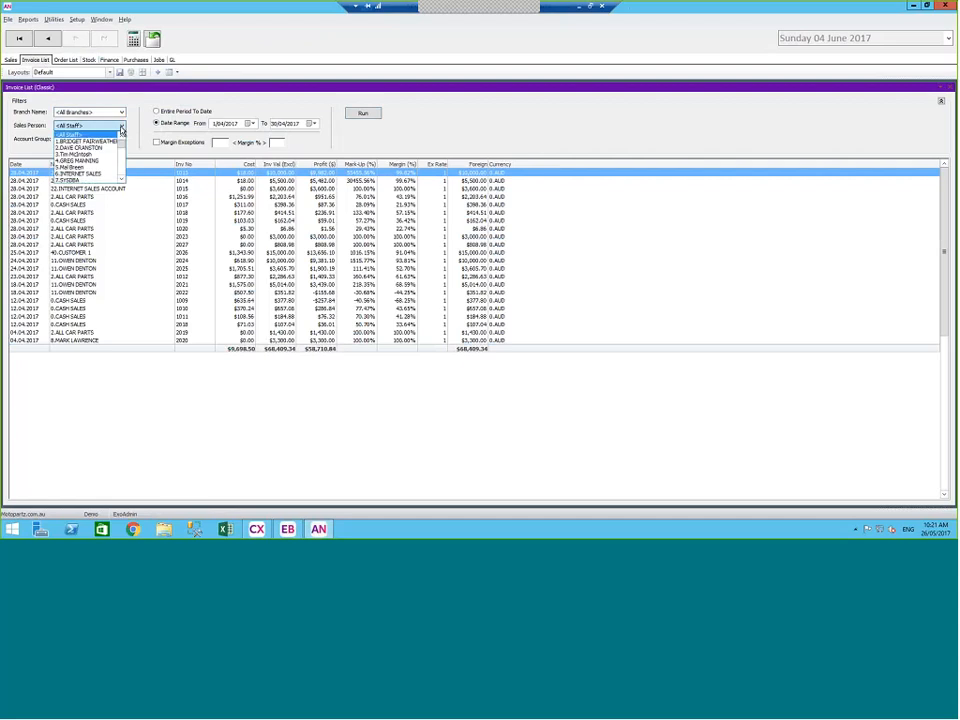
pyautogui.click(121, 129)
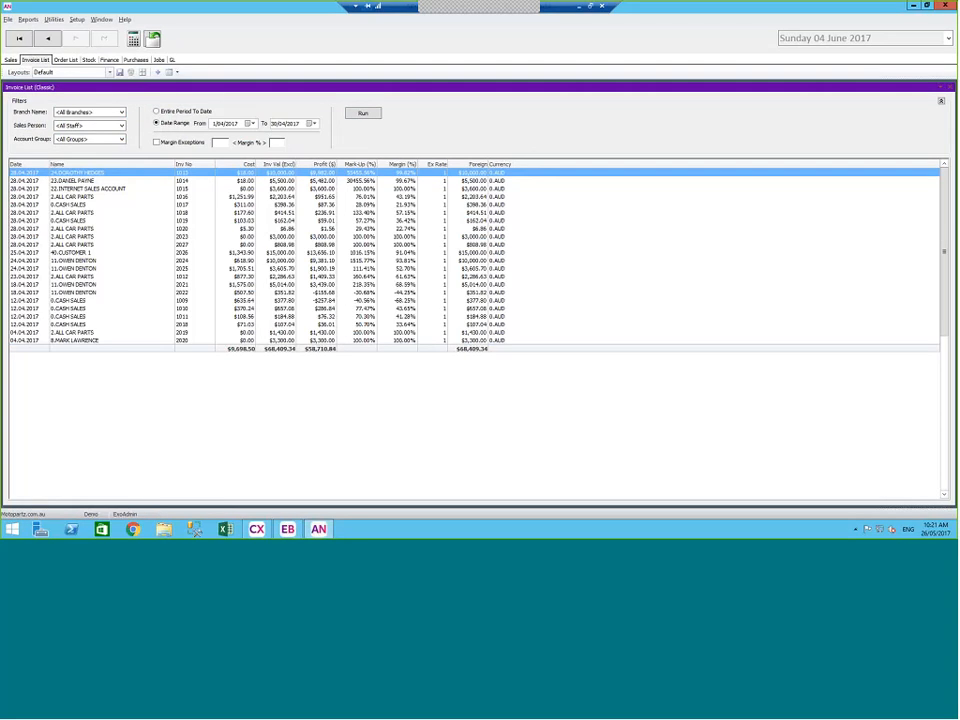
# Examine the margins of individual invoices, preview the last-listed CASH SALES invoice dated 12.04.2017 and close the preview
pyautogui.click(407, 236)
pyautogui.click(407, 213)
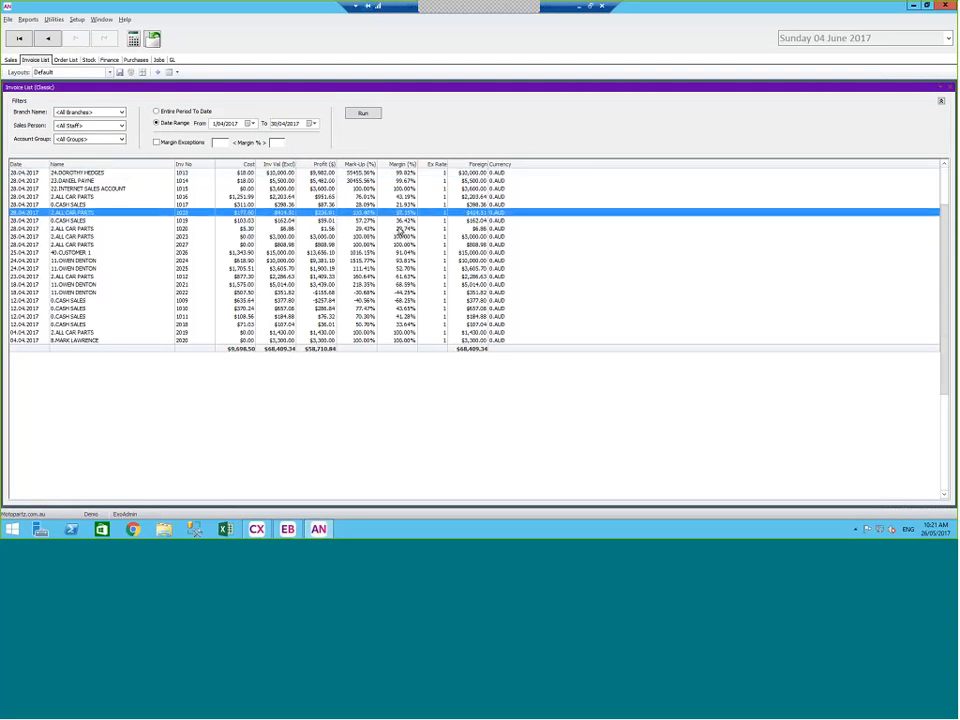
pyautogui.click(420, 204)
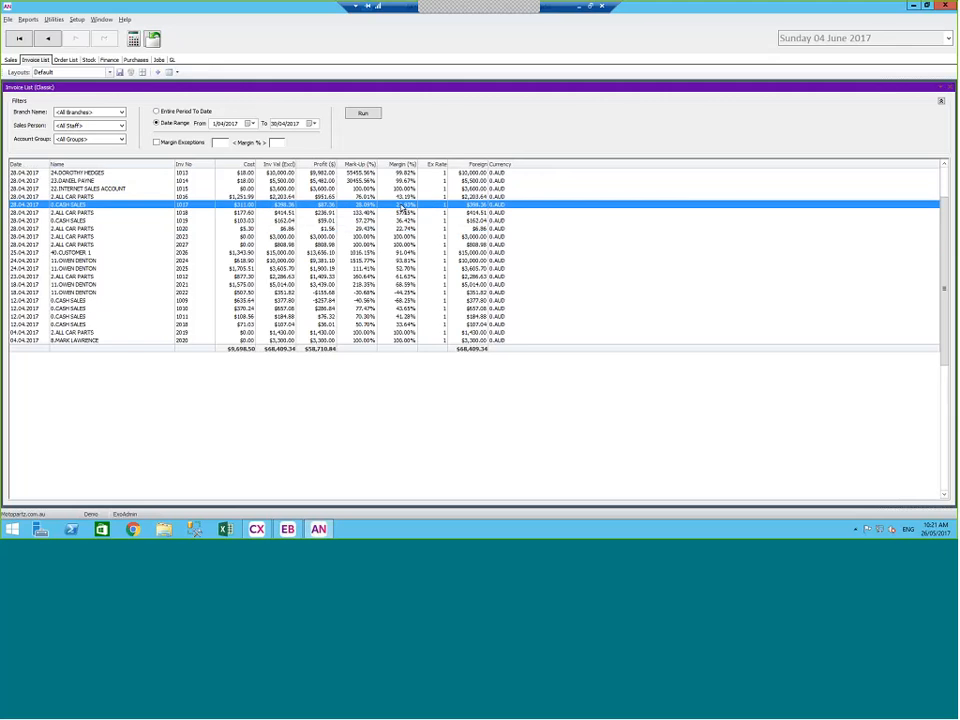
pyautogui.click(156, 326)
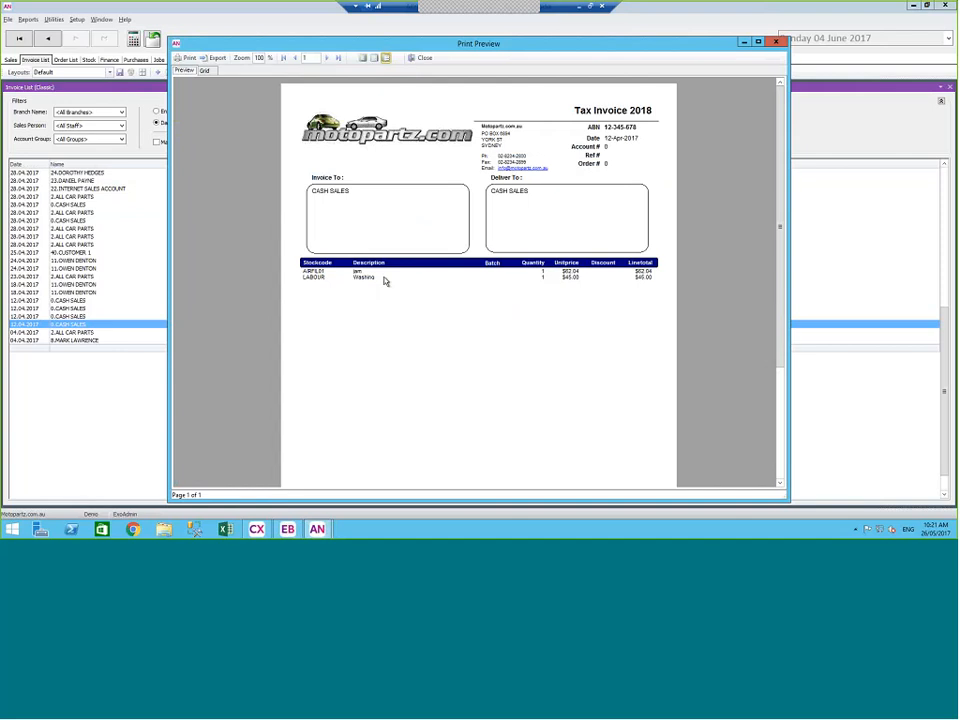
pyautogui.click(423, 59)
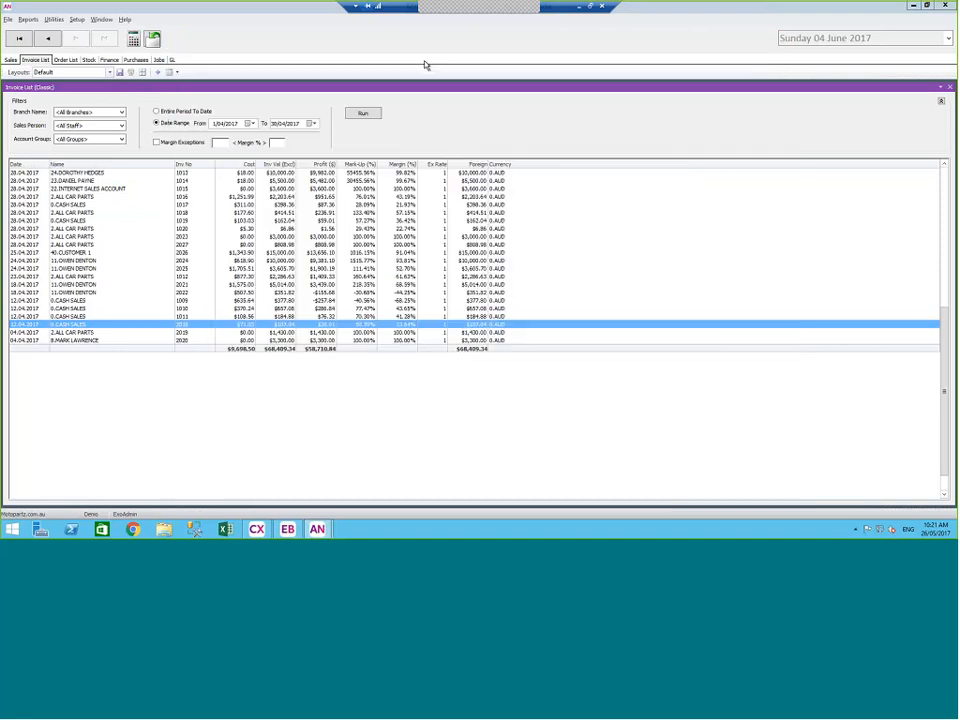
# Filter the invoice list to the second listed sales person to check those margins, and restore it to all staff
pyautogui.click(103, 128)
pyautogui.click(75, 145)
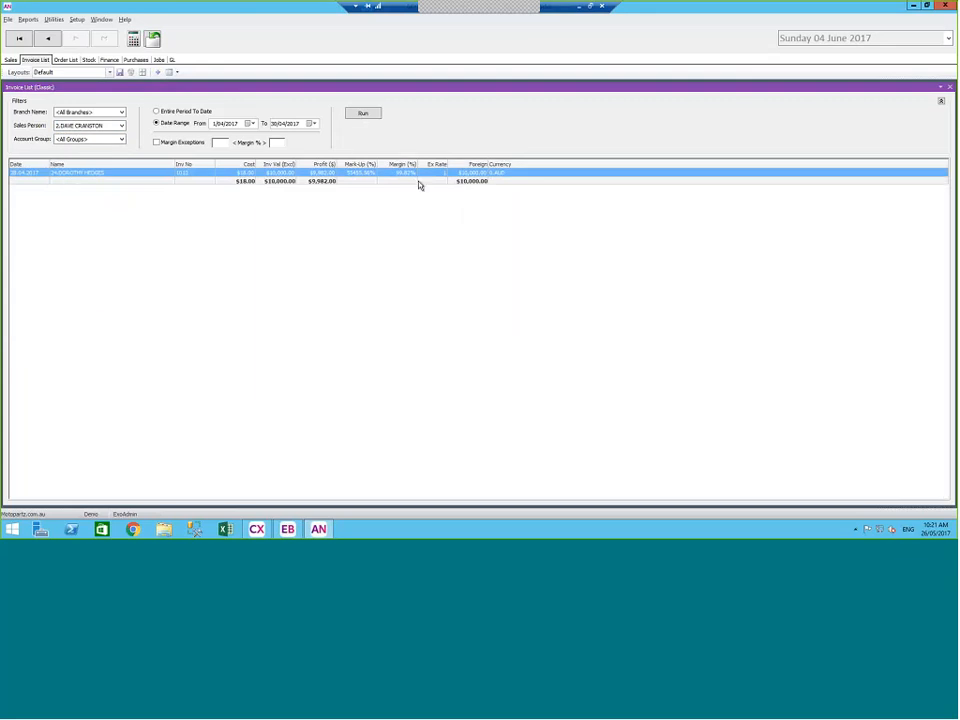
pyautogui.click(80, 125)
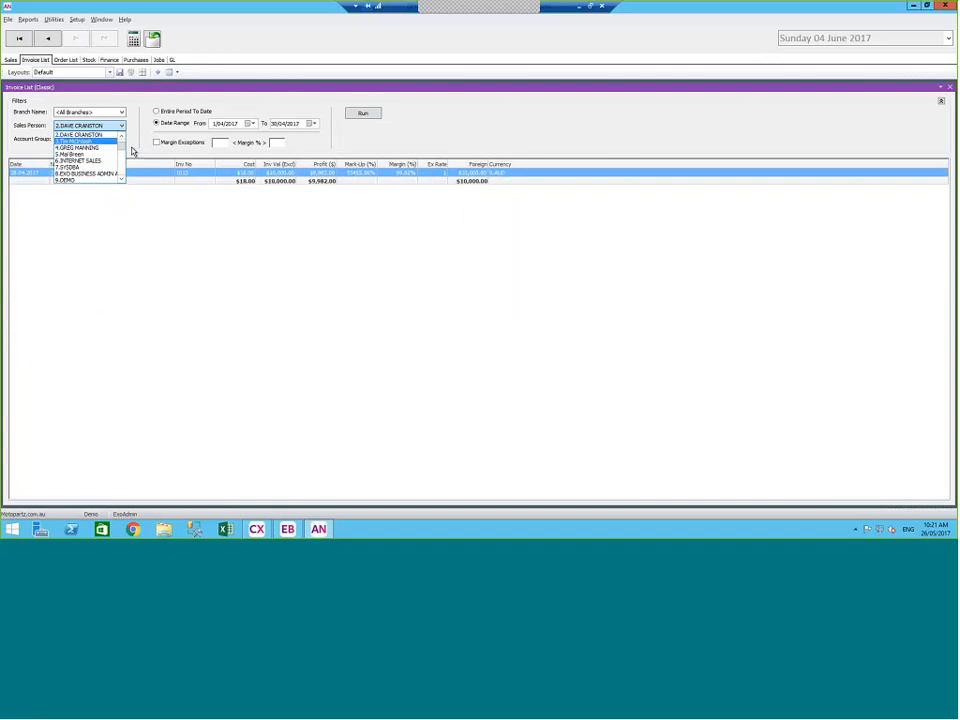
pyautogui.moveTo(121, 150); pyautogui.dragTo(121, 144)
pyautogui.click(82, 135)
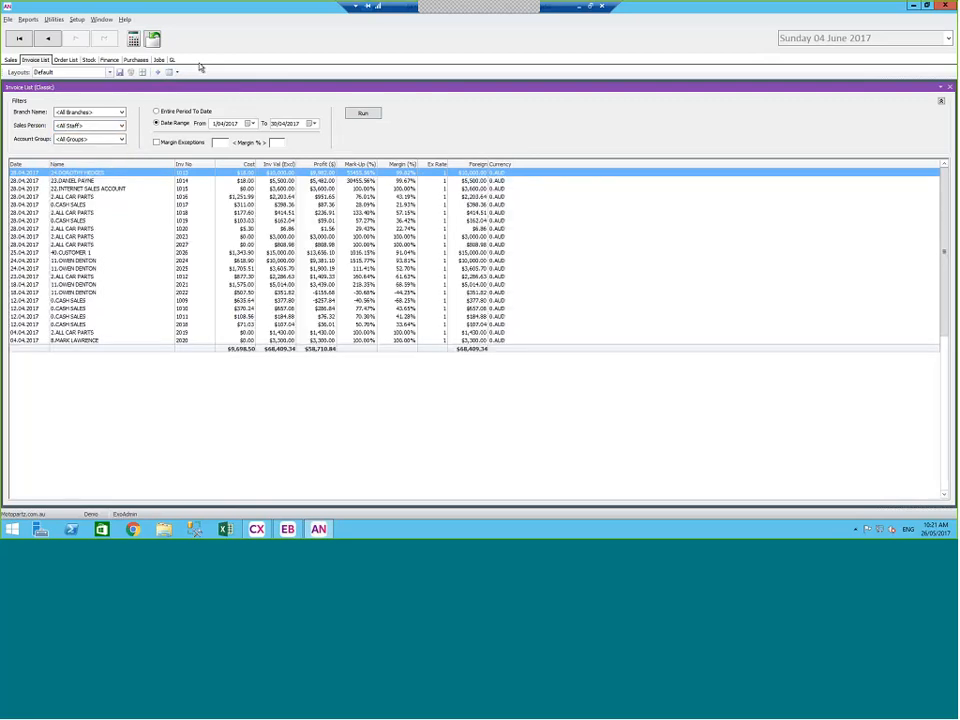
# Keep all branches selected and filter the invoice list to the 1.TRADE account group
pyautogui.click(116, 114)
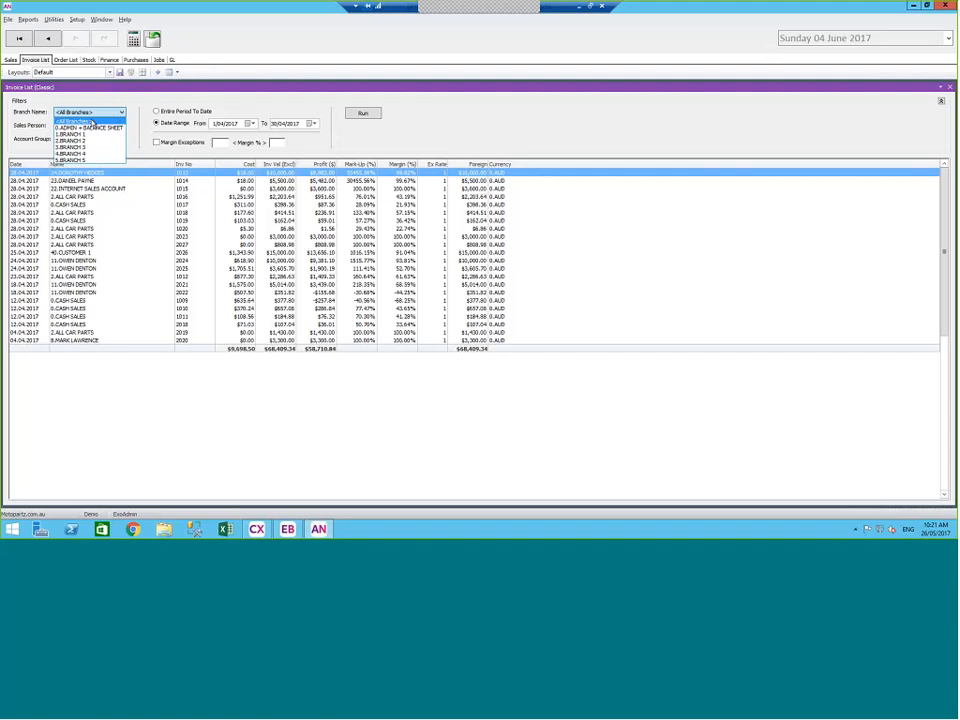
pyautogui.click(72, 121)
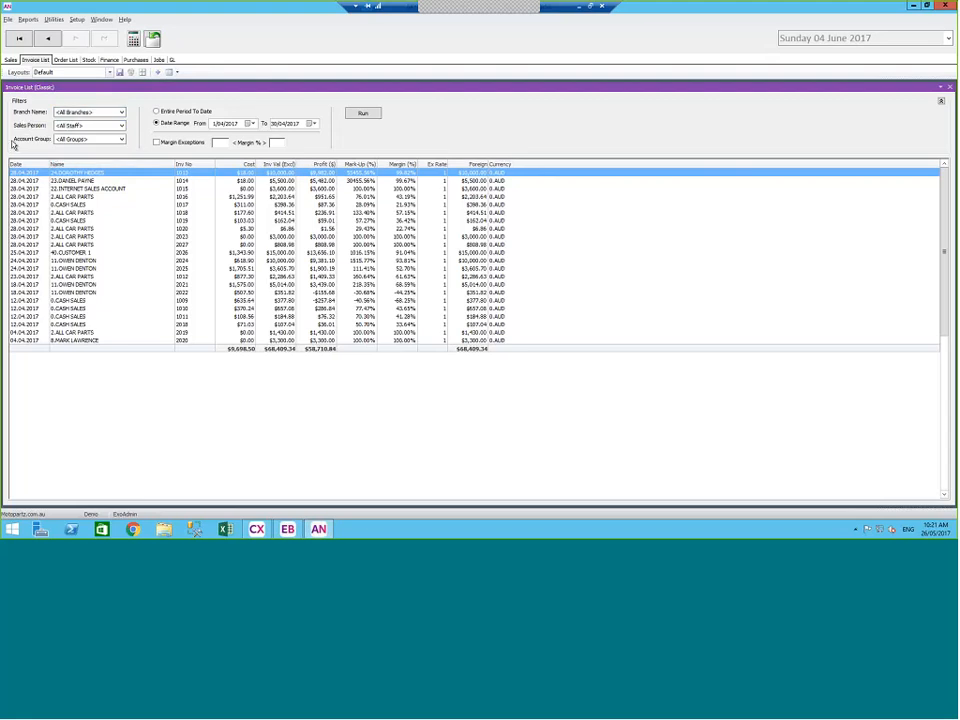
pyautogui.click(62, 139)
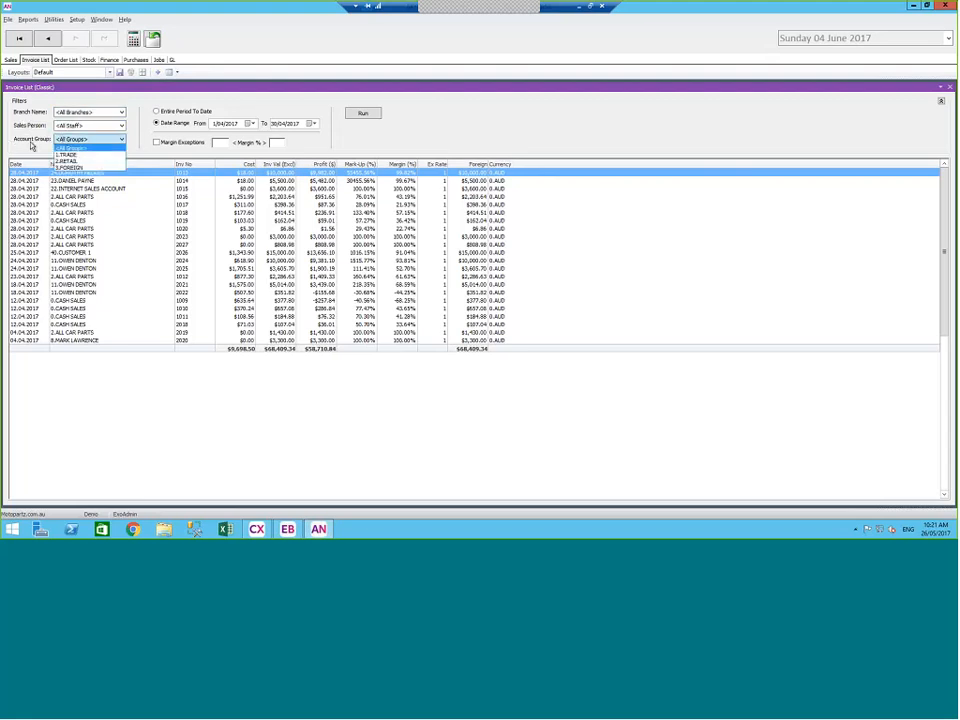
pyautogui.click(78, 154)
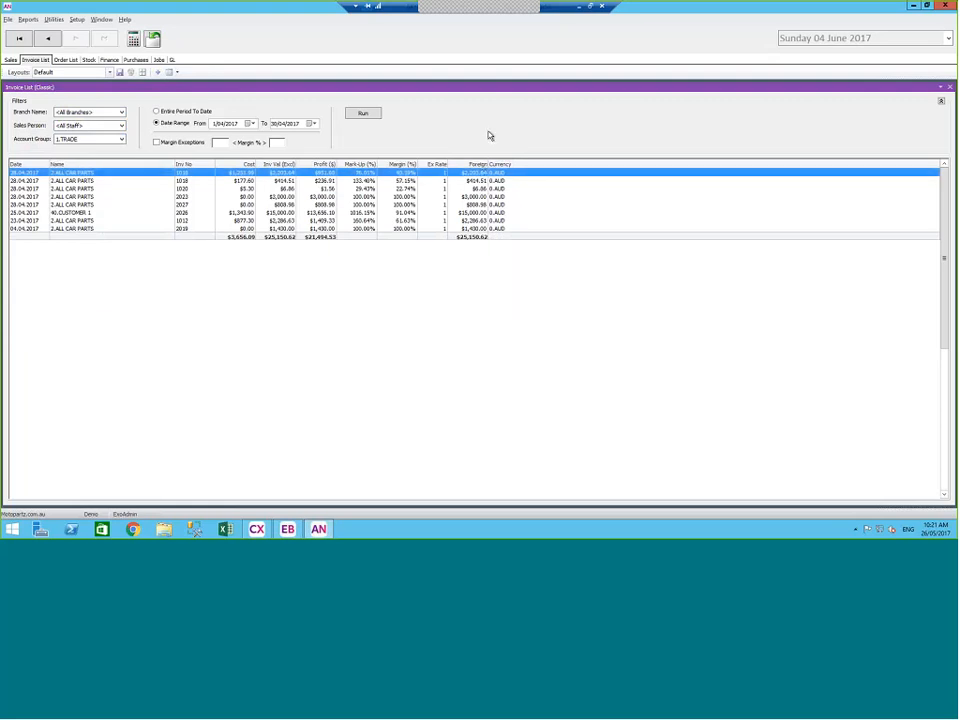
# Return from Analytics to Exo Business, open the stock Price Update Utility, and reposition and enlarge its window
pyautogui.click(914, 6)
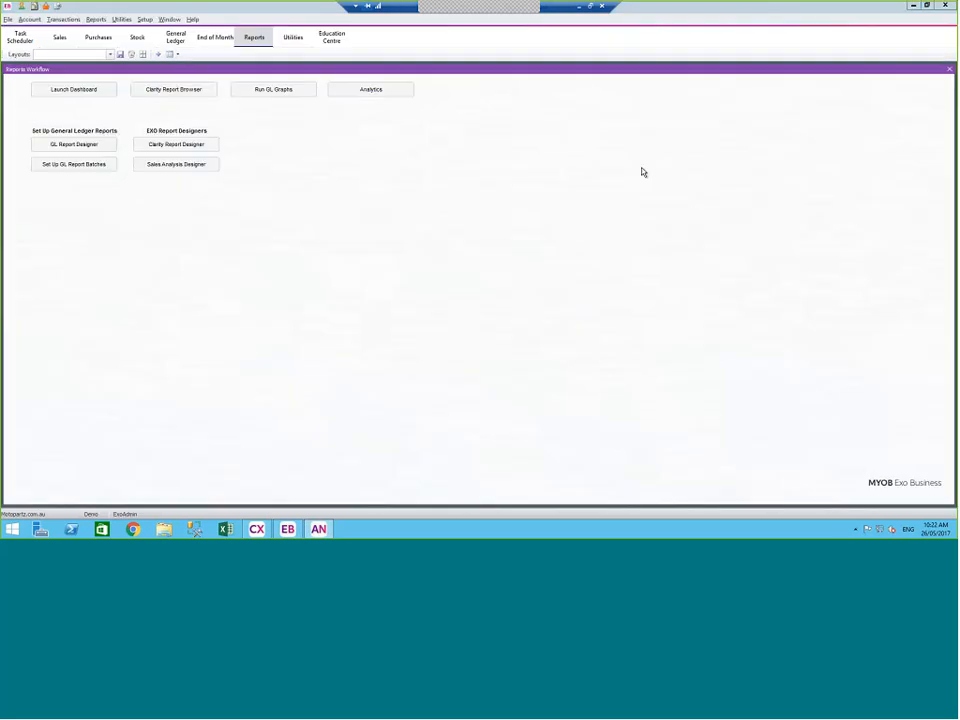
pyautogui.click(137, 39)
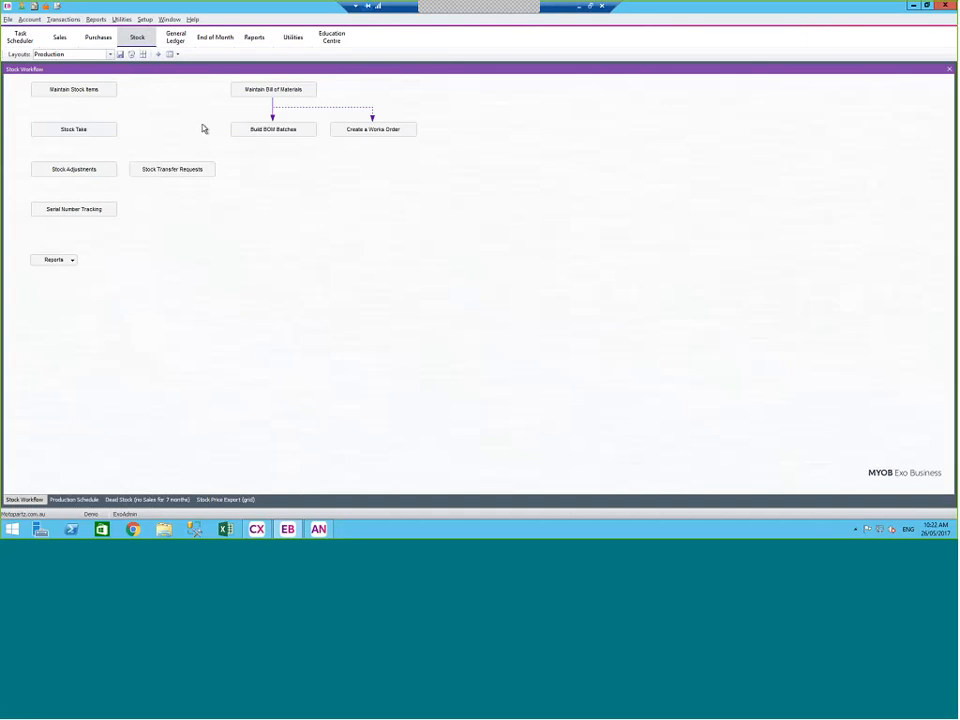
pyautogui.click(121, 19)
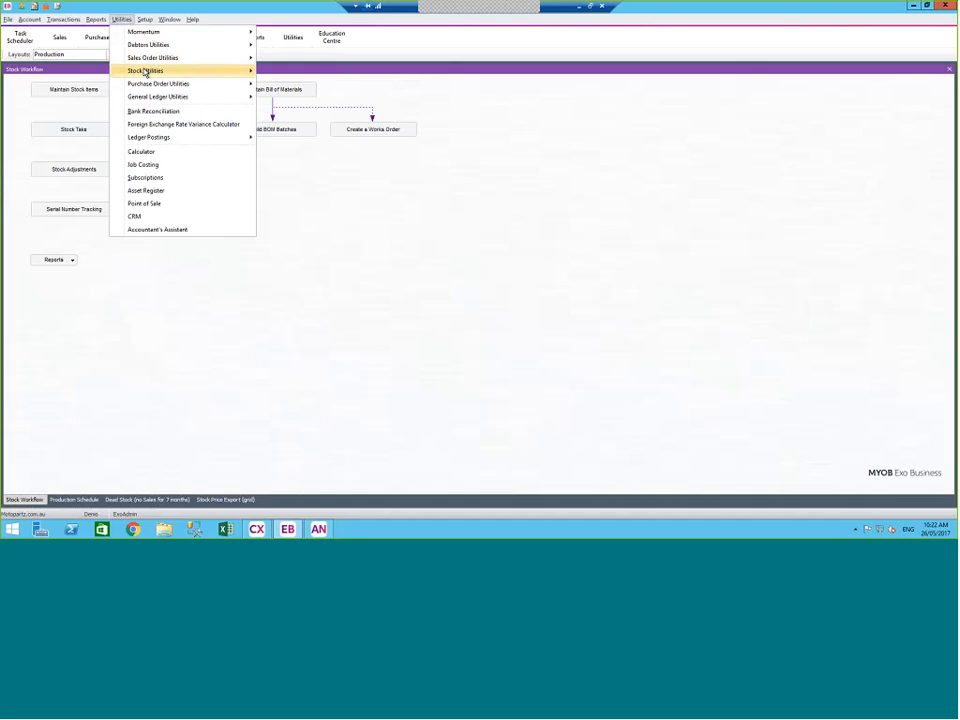
pyautogui.moveTo(145, 72)
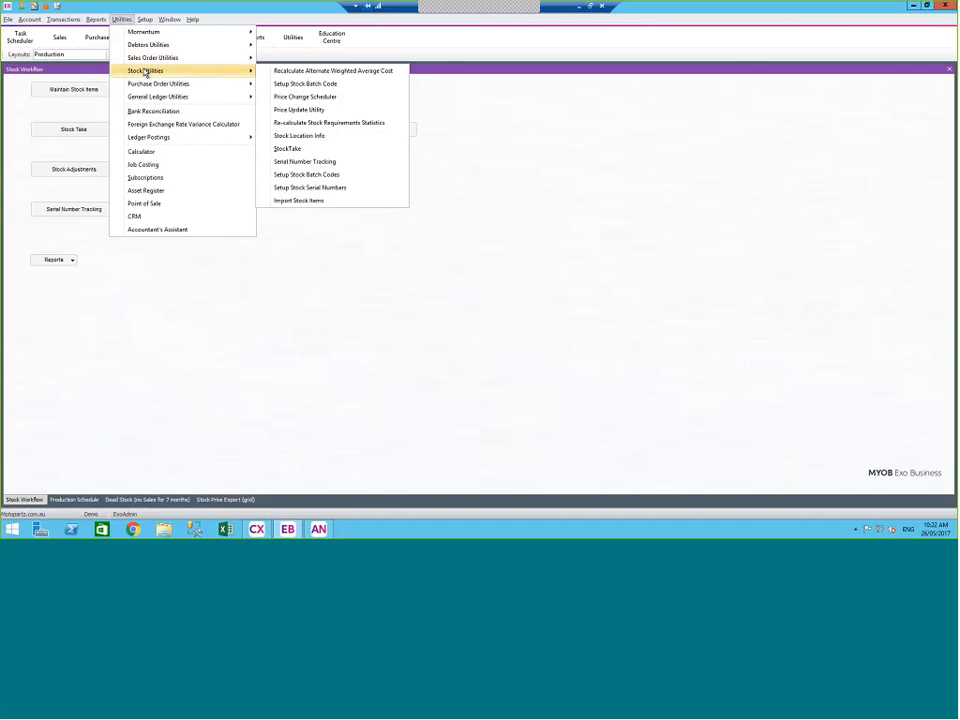
pyautogui.click(310, 110)
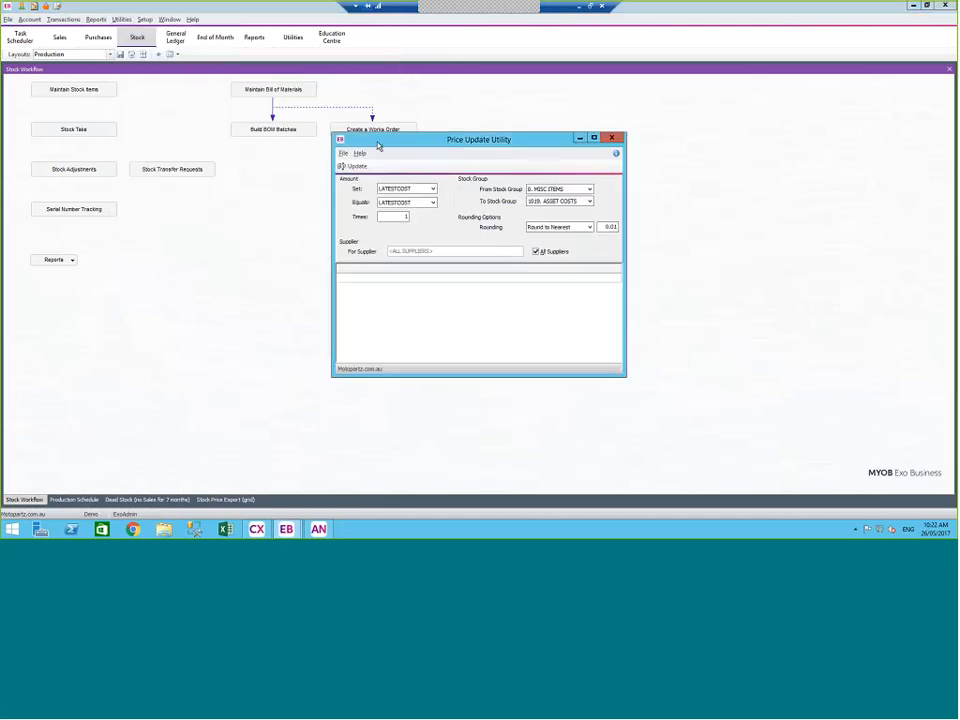
pyautogui.moveTo(340, 138); pyautogui.dragTo(236, 125)
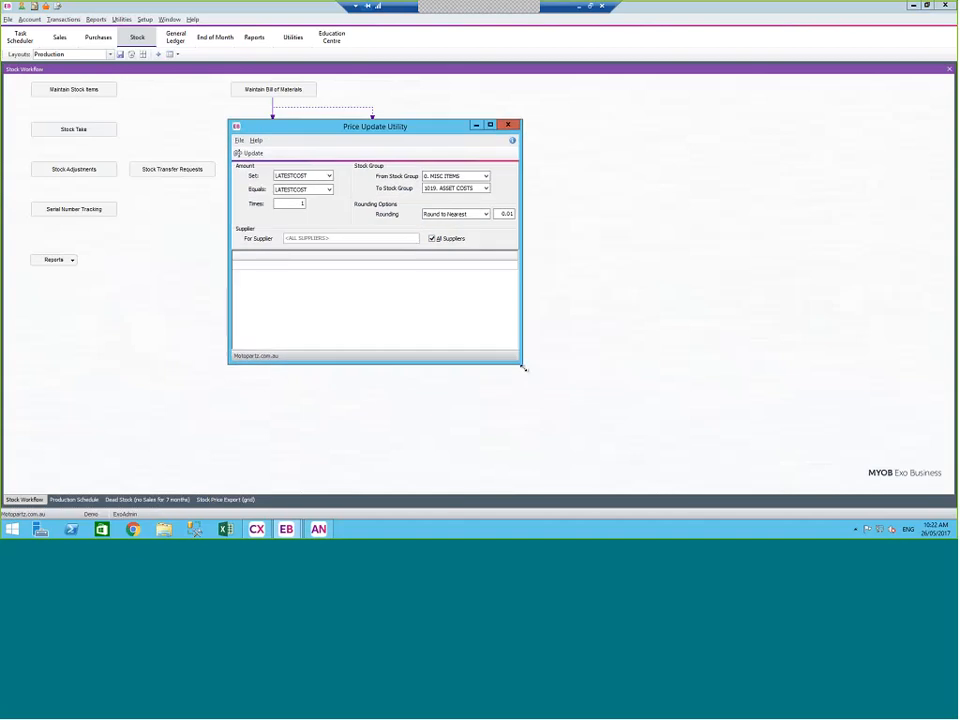
pyautogui.moveTo(523, 366); pyautogui.dragTo(598, 437)
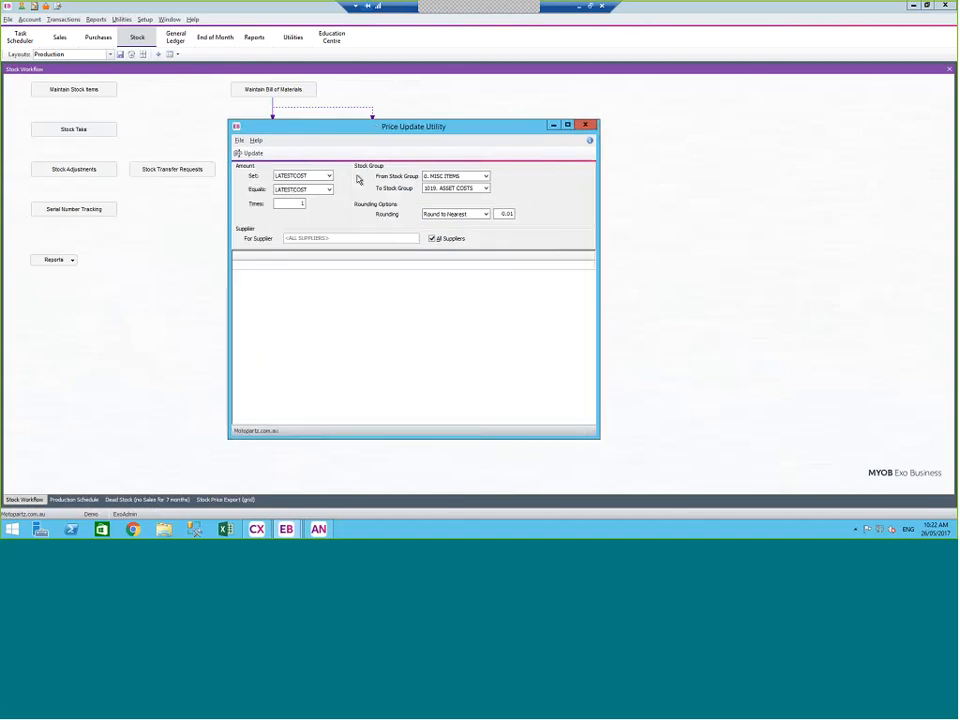
# Define the price update so that Trade A equals LATESTCOST times 1.5
pyautogui.click(327, 176)
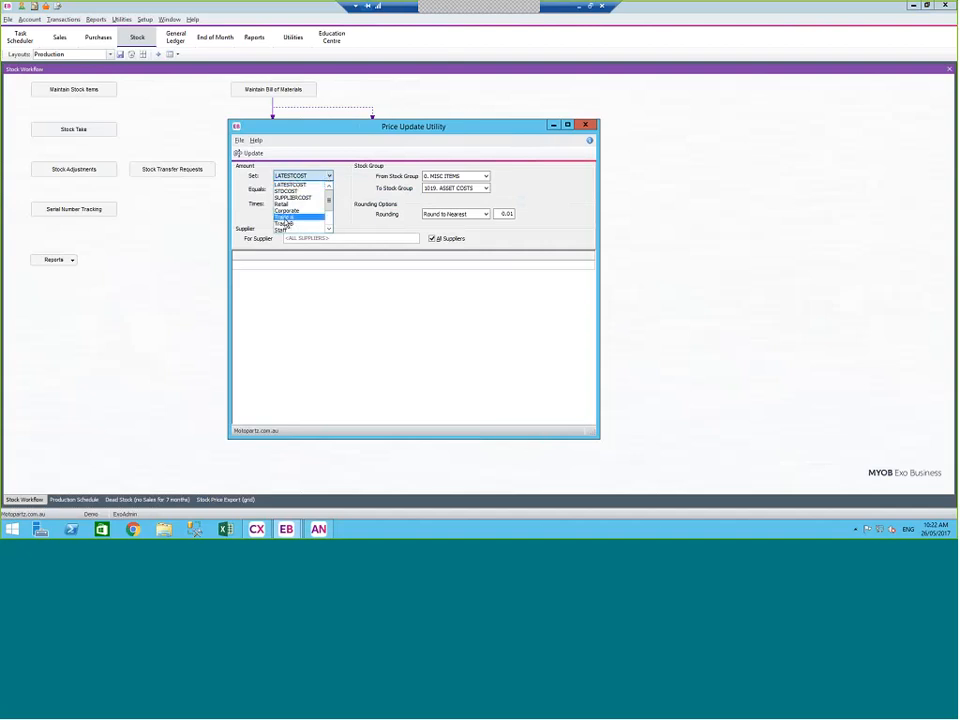
pyautogui.click(257, 202)
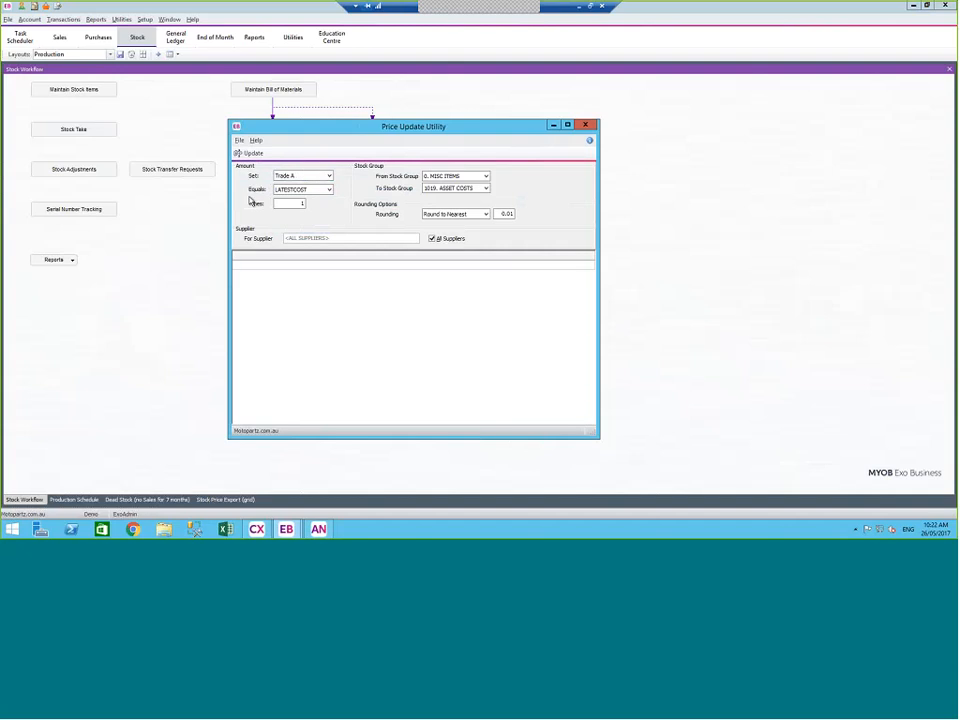
pyautogui.click(329, 190)
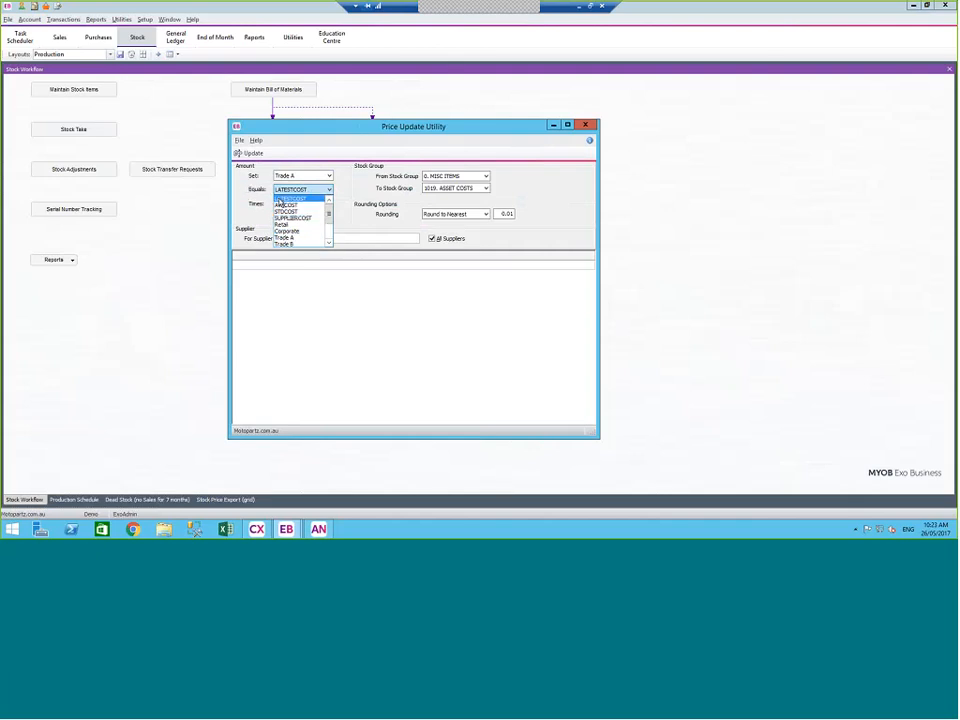
pyautogui.click(304, 192)
pyautogui.click(307, 191)
pyautogui.click(310, 192)
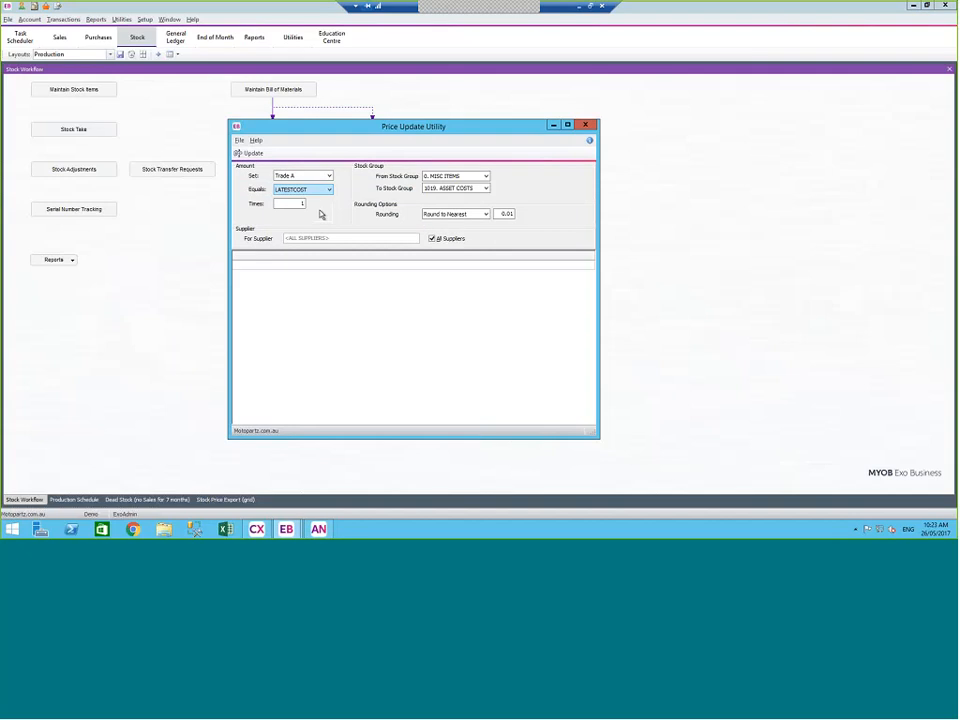
pyautogui.click(275, 204)
pyautogui.moveTo(276, 205); pyautogui.dragTo(243, 216)
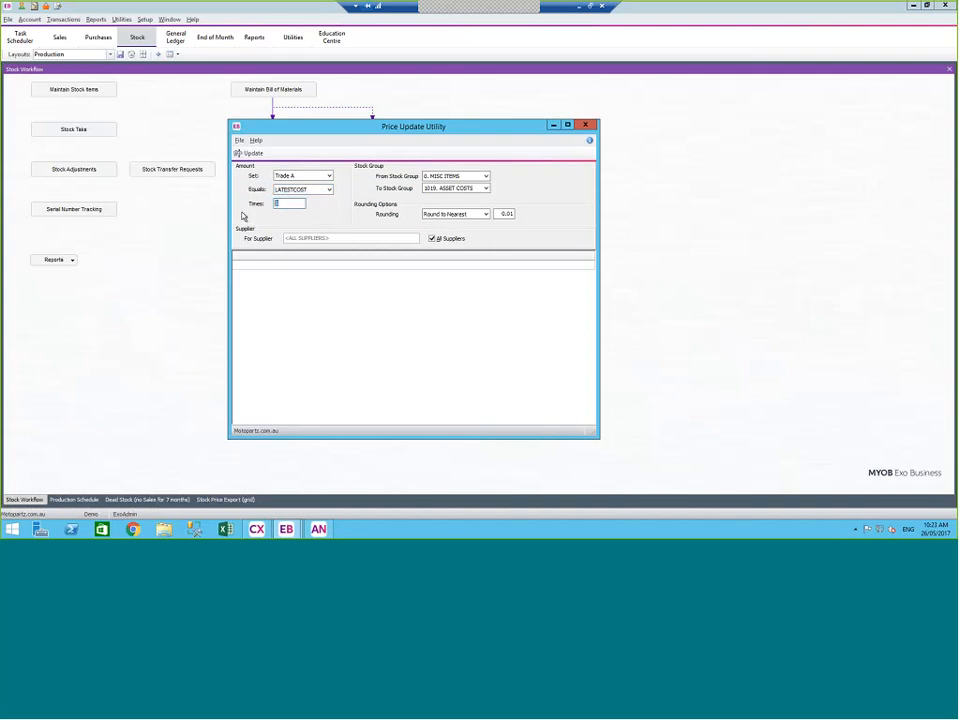
pyautogui.write('1.5')
pyautogui.press('Tab')
# Limit the price update to stock group 3 (Steering & Suspension) as both the from and to group
pyautogui.click(452, 176)
pyautogui.click(450, 204)
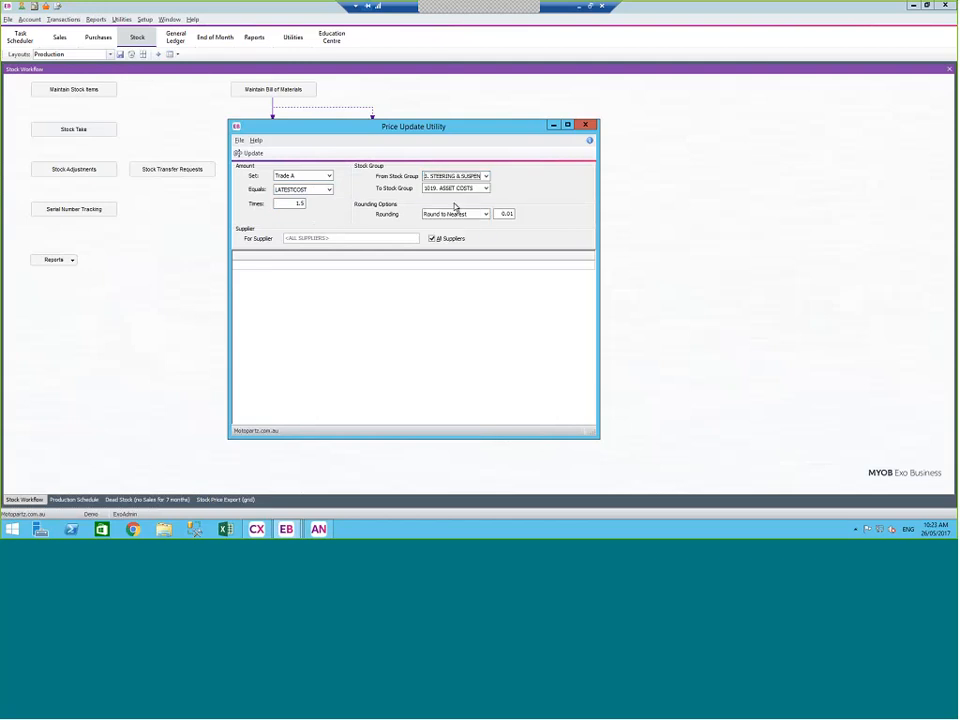
pyautogui.click(455, 188)
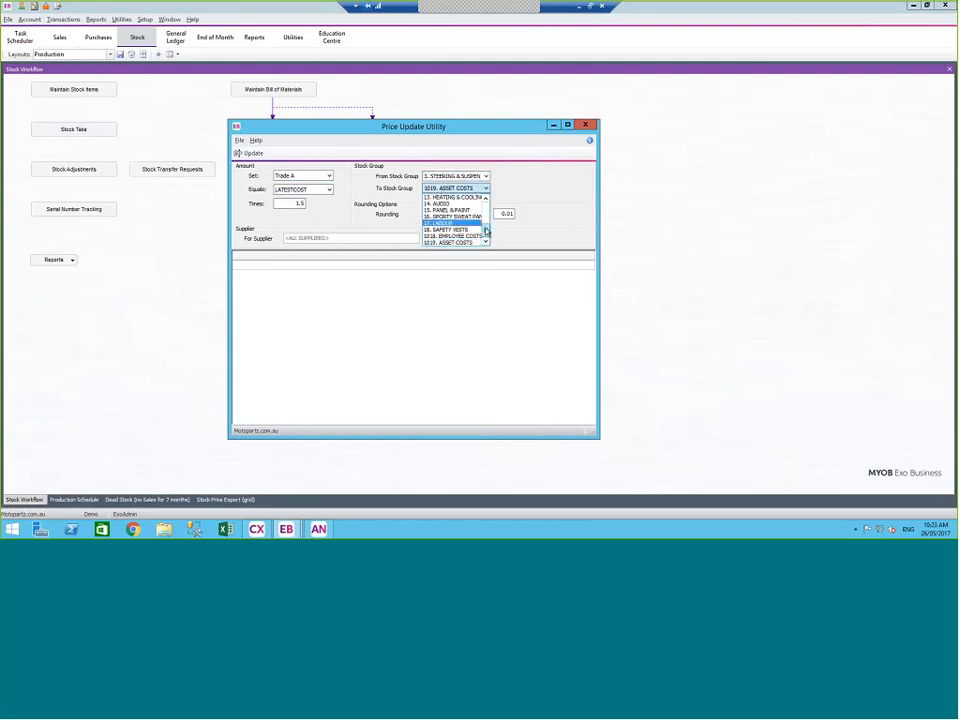
pyautogui.moveTo(486, 230); pyautogui.dragTo(486, 204)
pyautogui.click(454, 216)
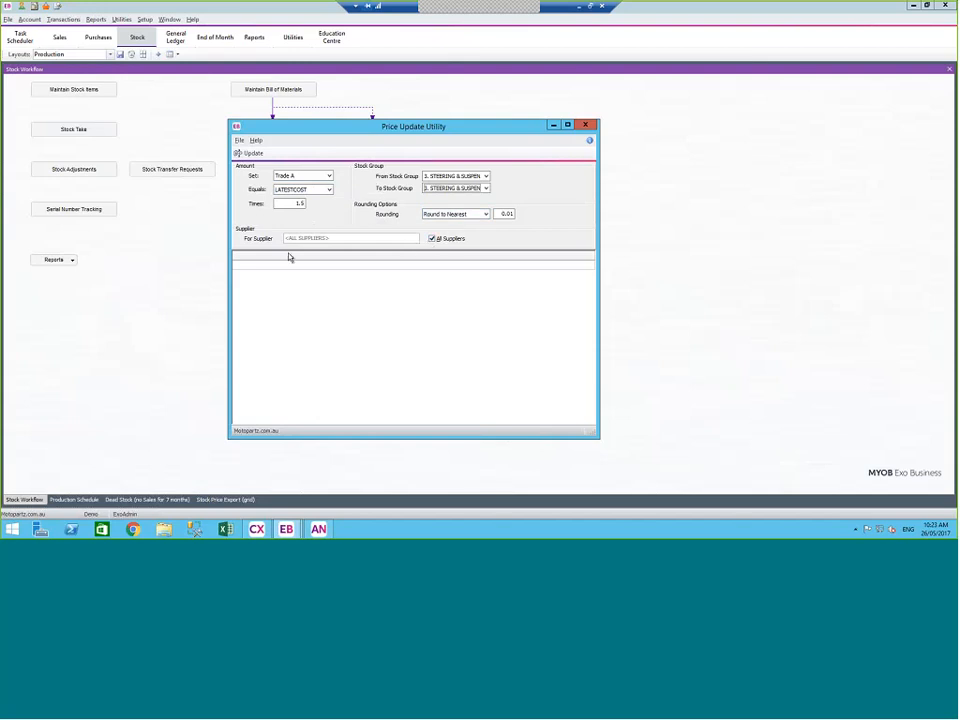
pyautogui.click(432, 239)
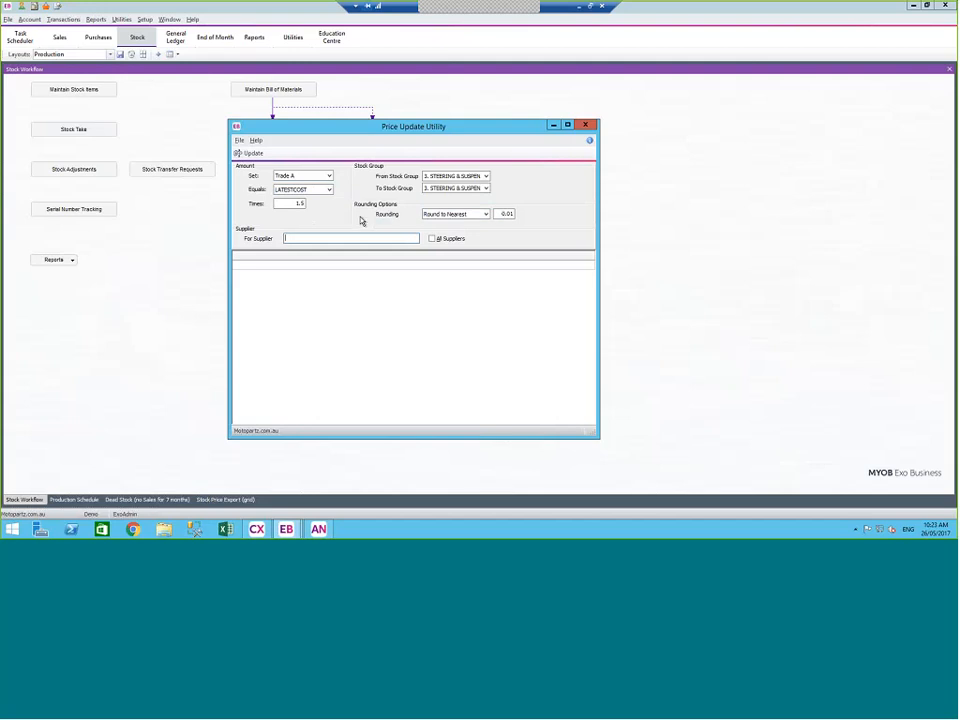
pyautogui.write('ALL')
pyautogui.press('Return')
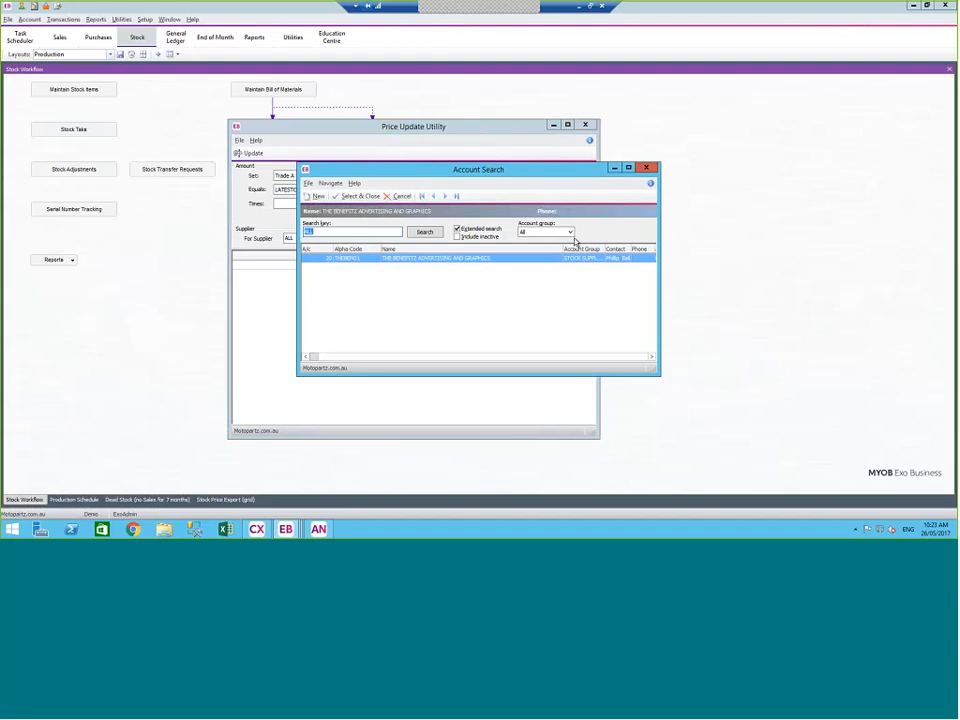
pyautogui.click(646, 168)
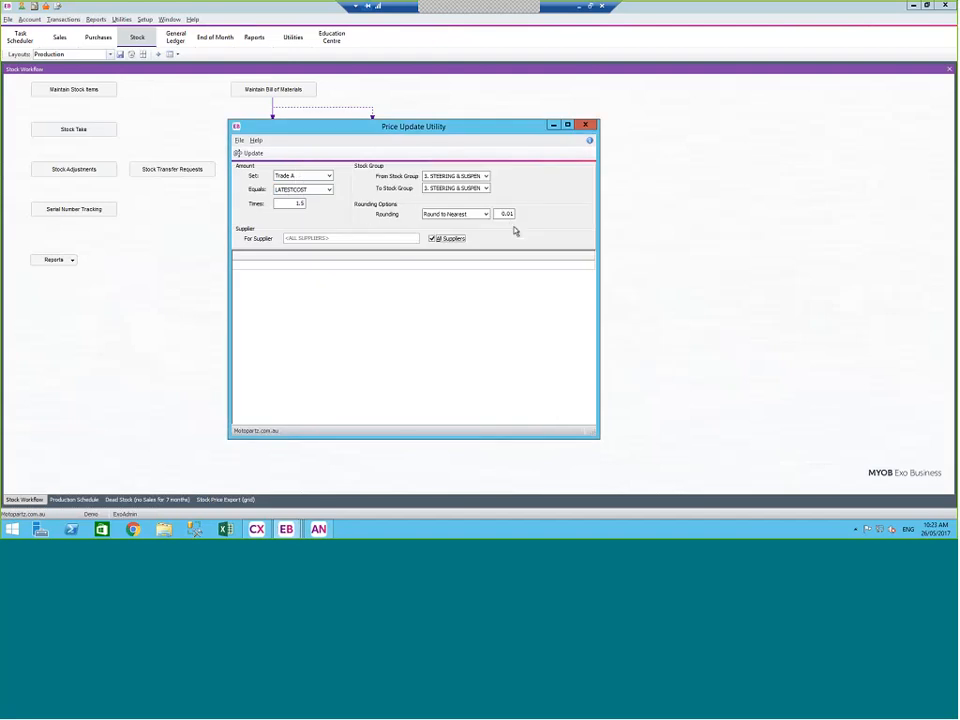
# Set the rounding amount to 0.05, rounding to nearest, and run the price update
pyautogui.moveTo(502, 214); pyautogui.dragTo(544, 216)
pyautogui.write('05')
pyautogui.press('Tab')
pyautogui.click(250, 155)
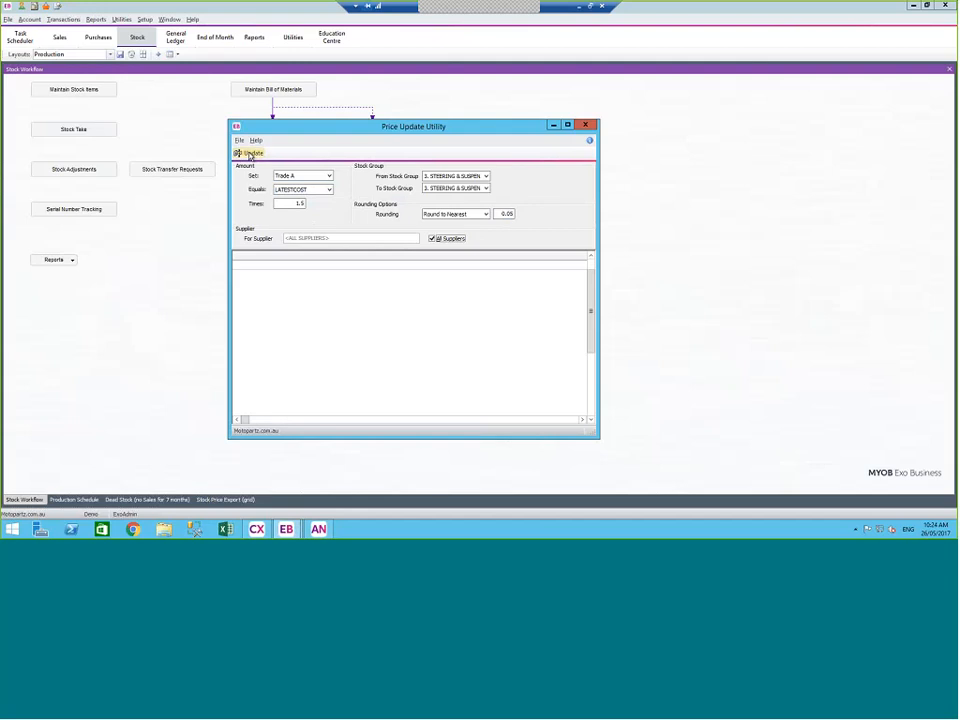
pyautogui.click(505, 300)
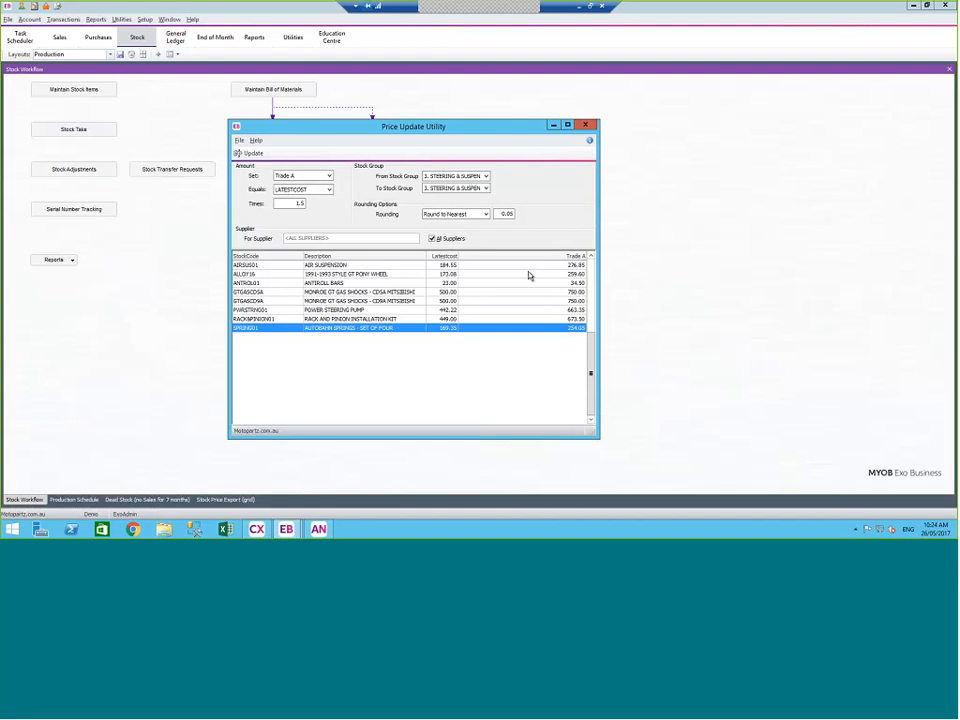
# Compare the latest costs and updated Trade A prices of the listed steering and suspension items, and close the utility
pyautogui.click(362, 266)
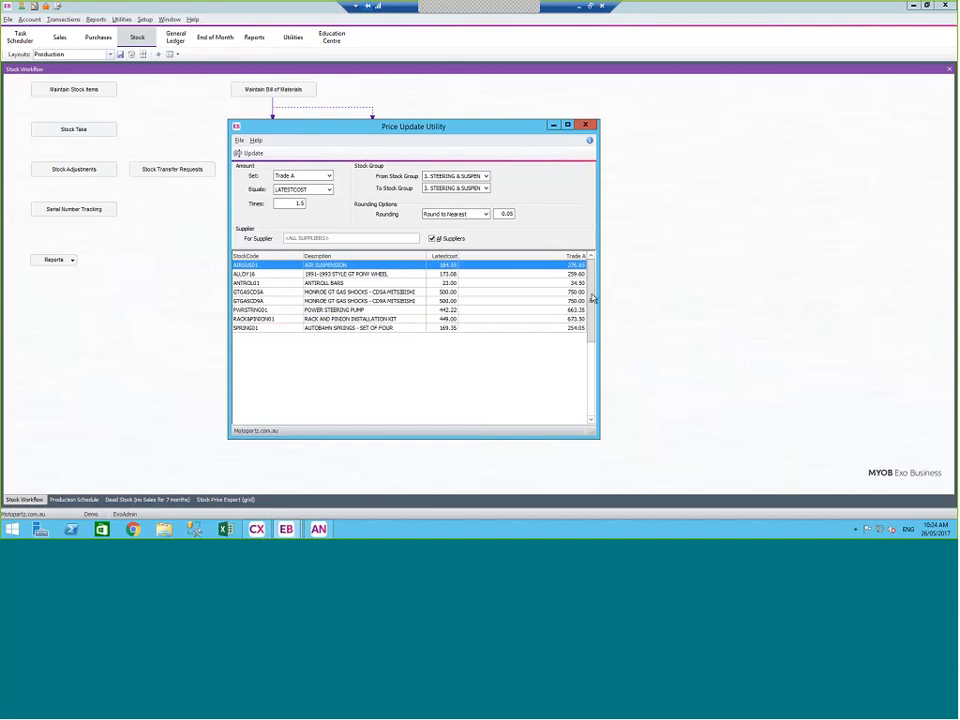
pyautogui.click(445, 268)
pyautogui.click(291, 190)
pyautogui.click(349, 329)
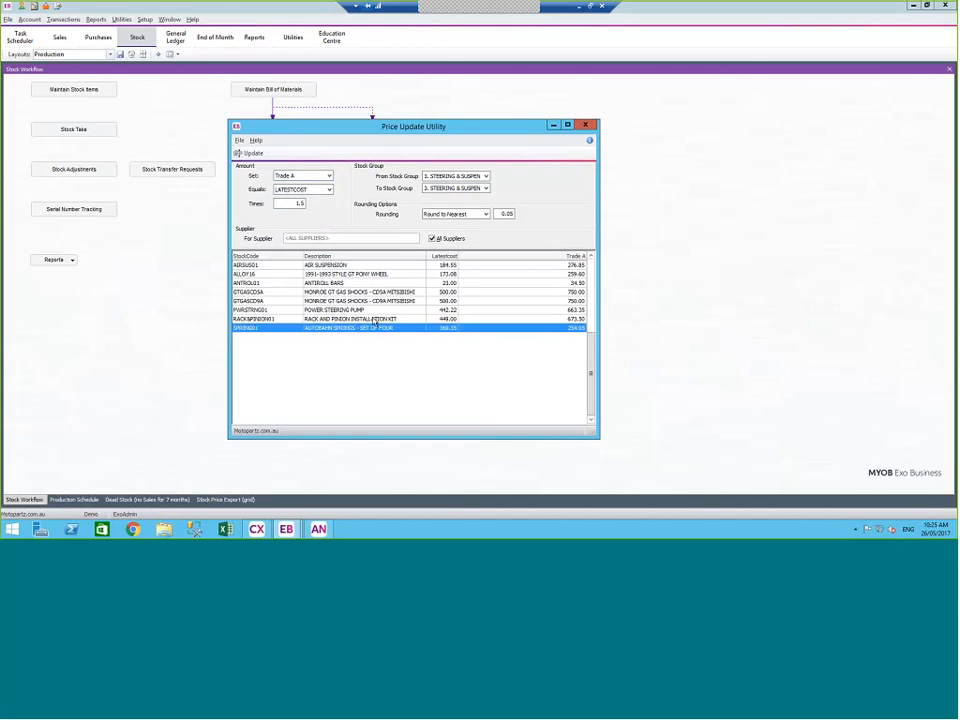
pyautogui.scroll(7, 375, 323)
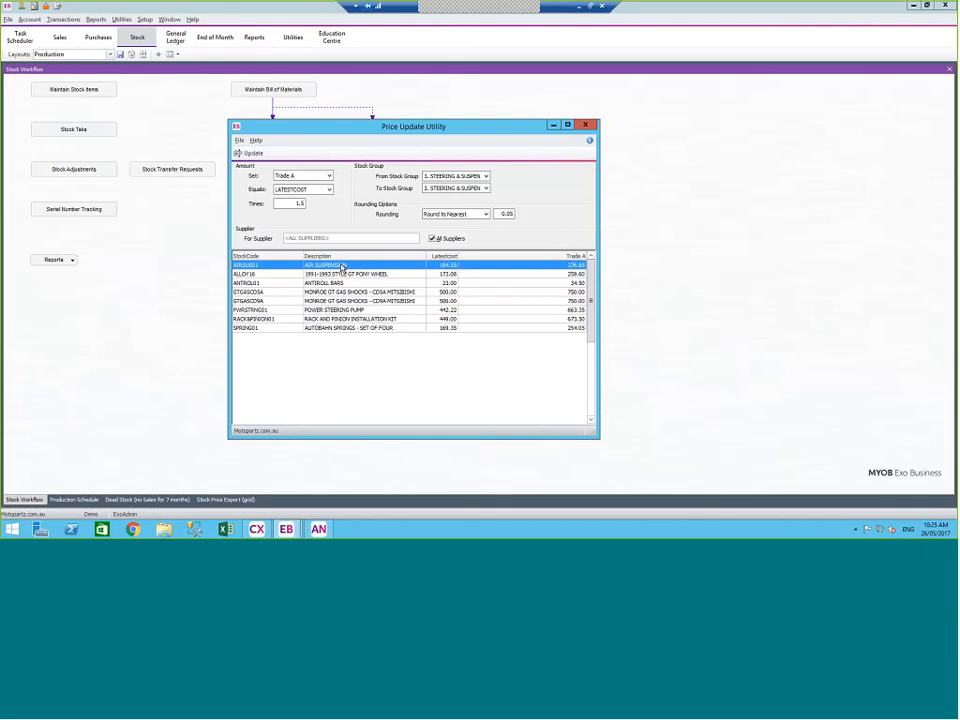
pyautogui.click(587, 127)
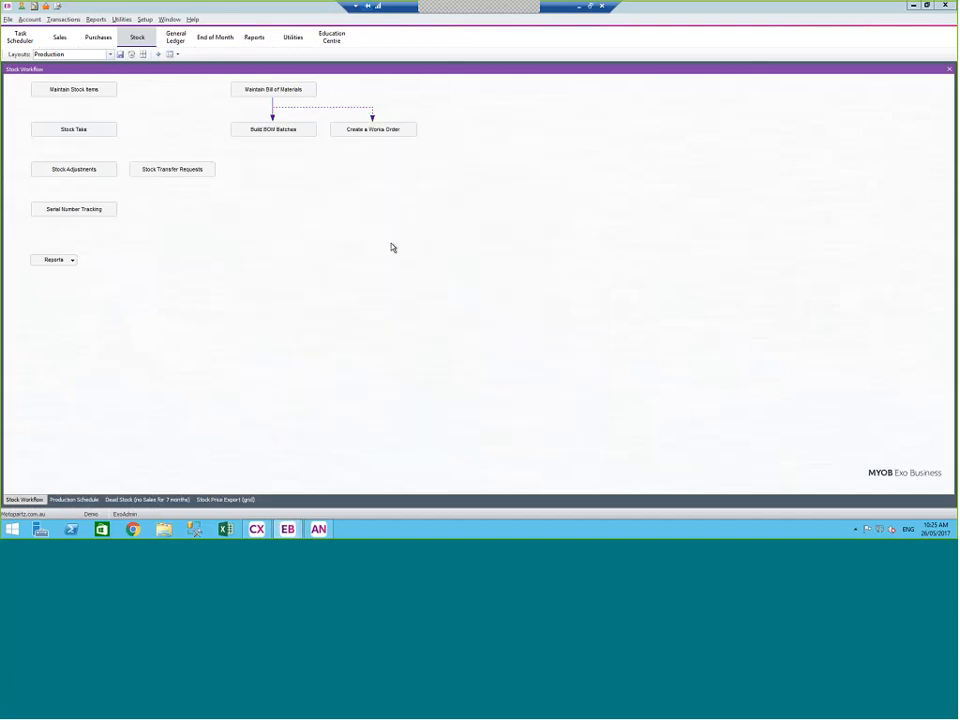
# Open the stock Price Change Scheduler, then enlarge its window and move it up so the whole grid fits
pyautogui.click(121, 19)
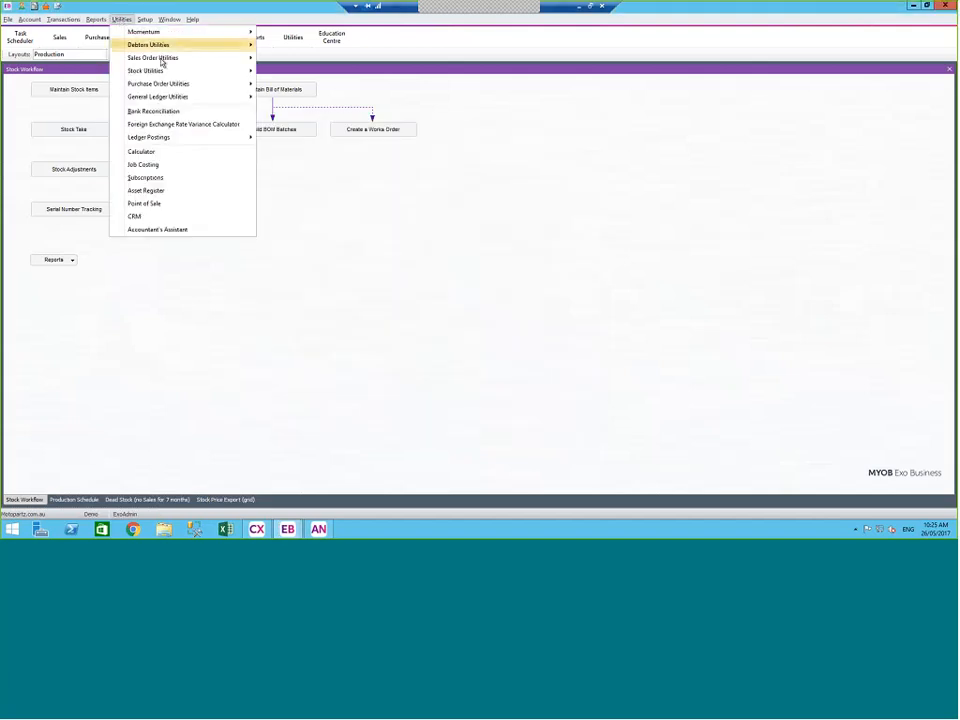
pyautogui.moveTo(160, 71)
pyautogui.click(313, 97)
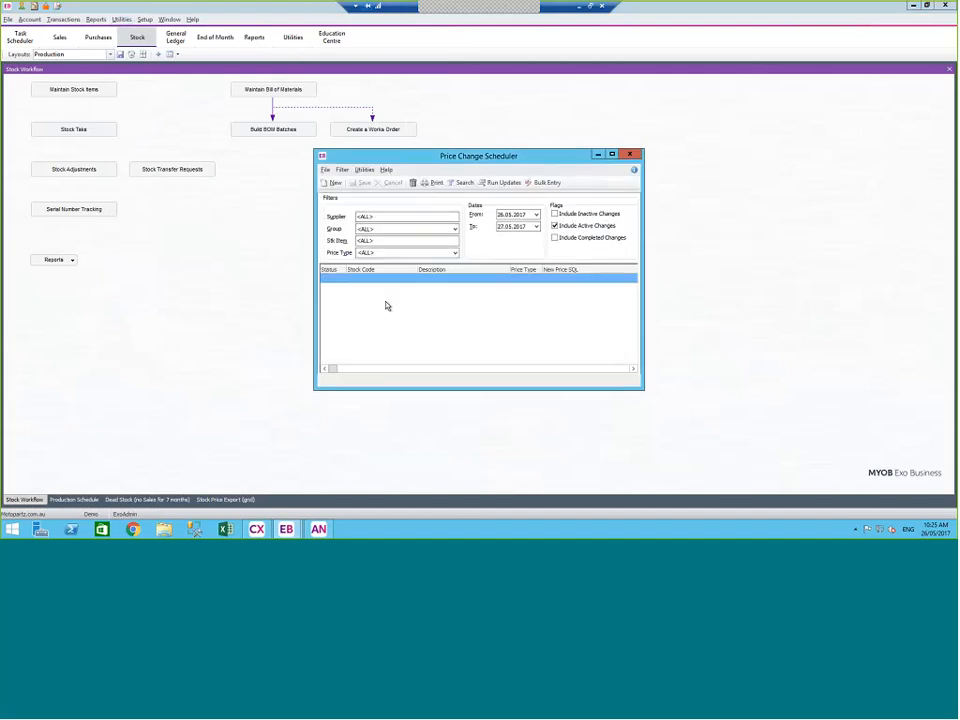
pyautogui.moveTo(479, 388); pyautogui.dragTo(491, 493)
pyautogui.moveTo(645, 340); pyautogui.dragTo(913, 320)
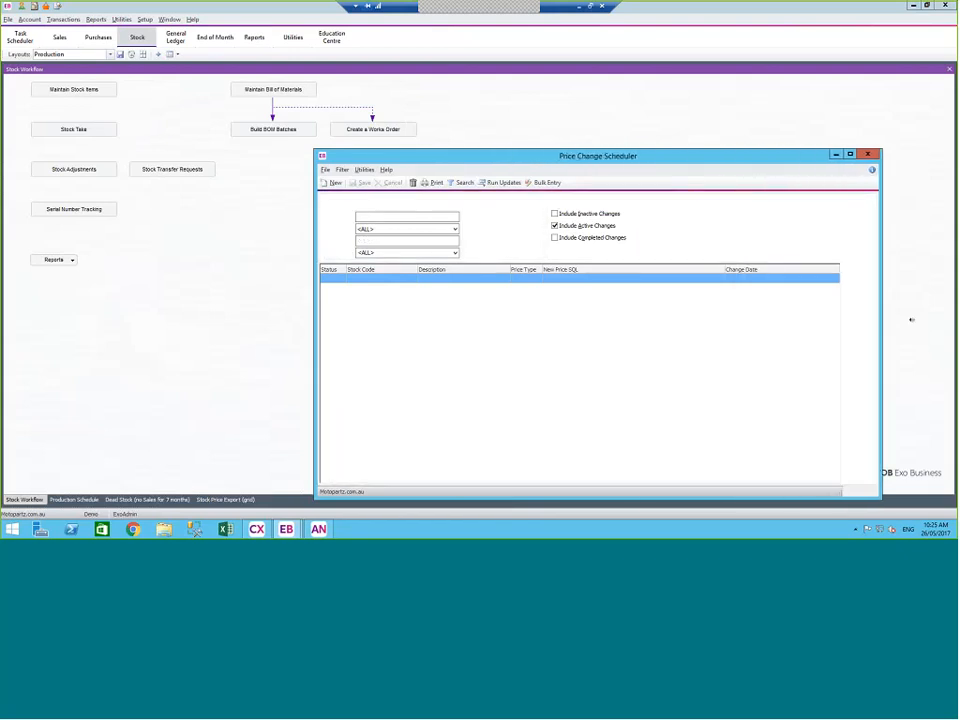
pyautogui.moveTo(427, 156); pyautogui.dragTo(303, 65)
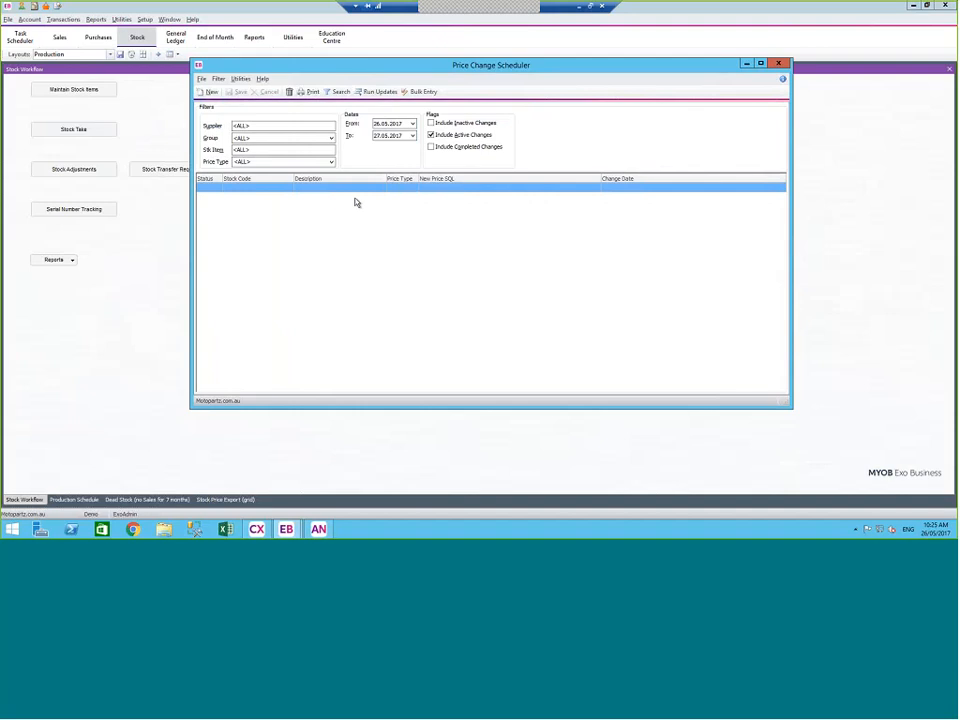
# Filter the scheduled price changes to stock group 2. ELECTRICAL and exclude active changes
pyautogui.click(212, 92)
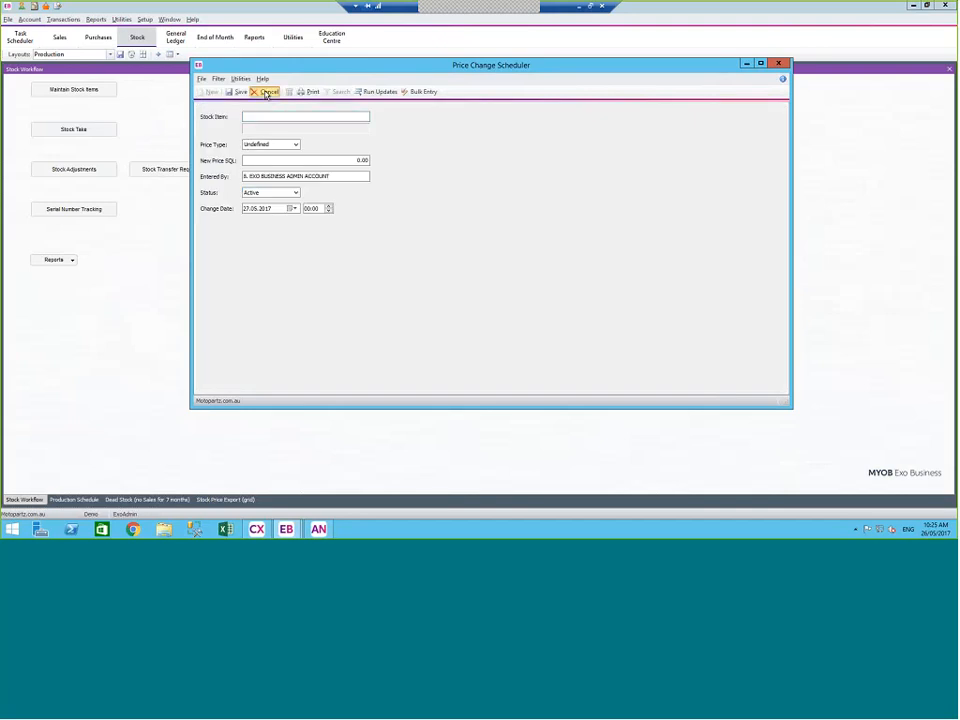
pyautogui.click(266, 92)
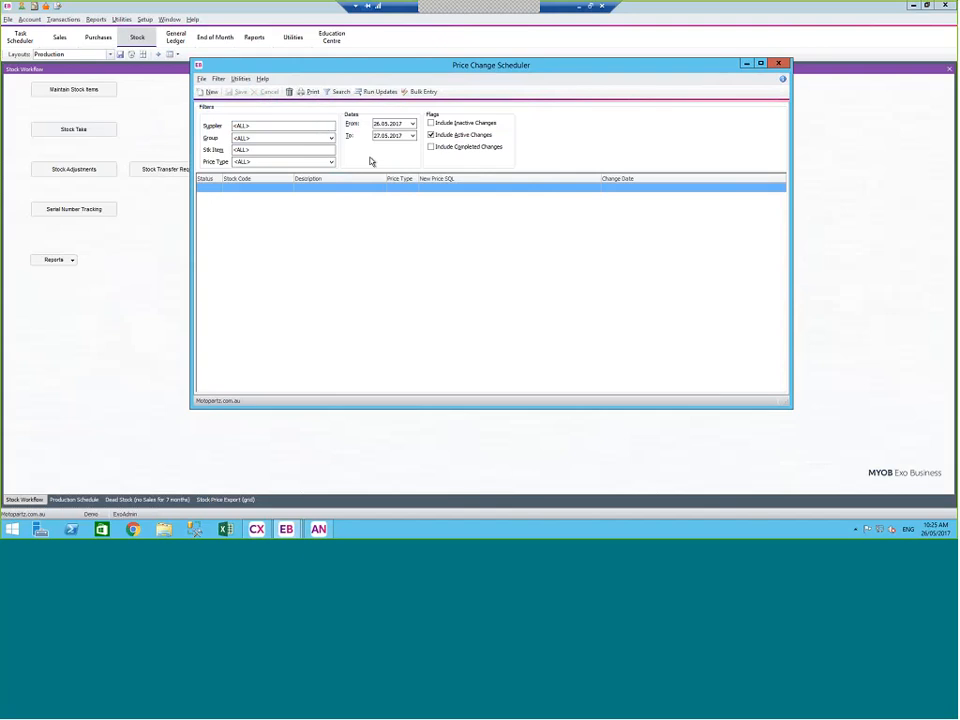
pyautogui.click(309, 124)
pyautogui.click(331, 138)
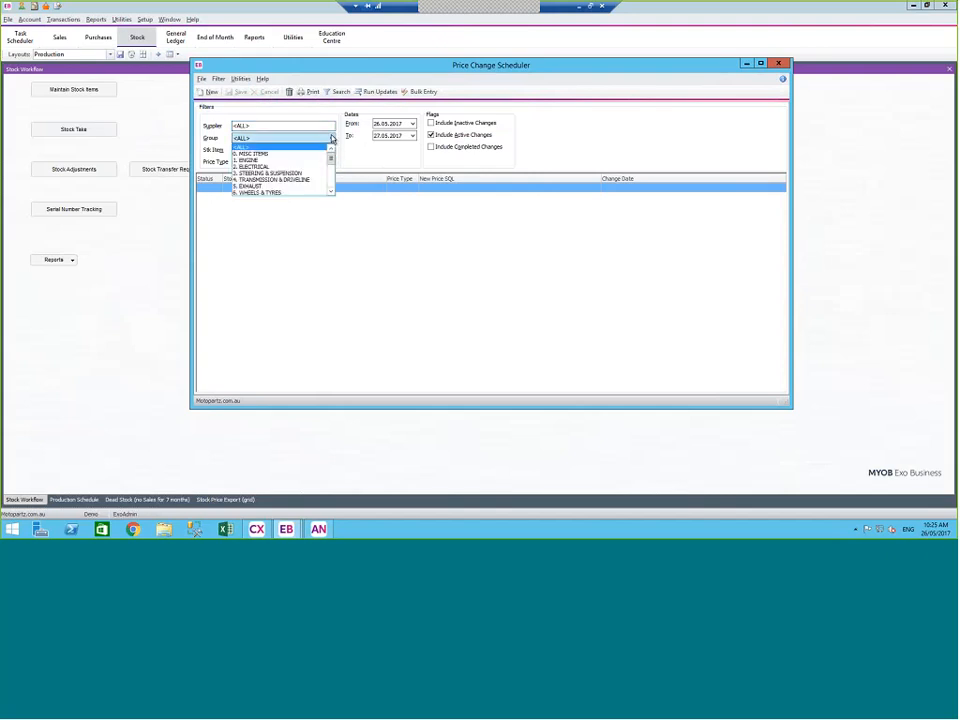
pyautogui.click(254, 166)
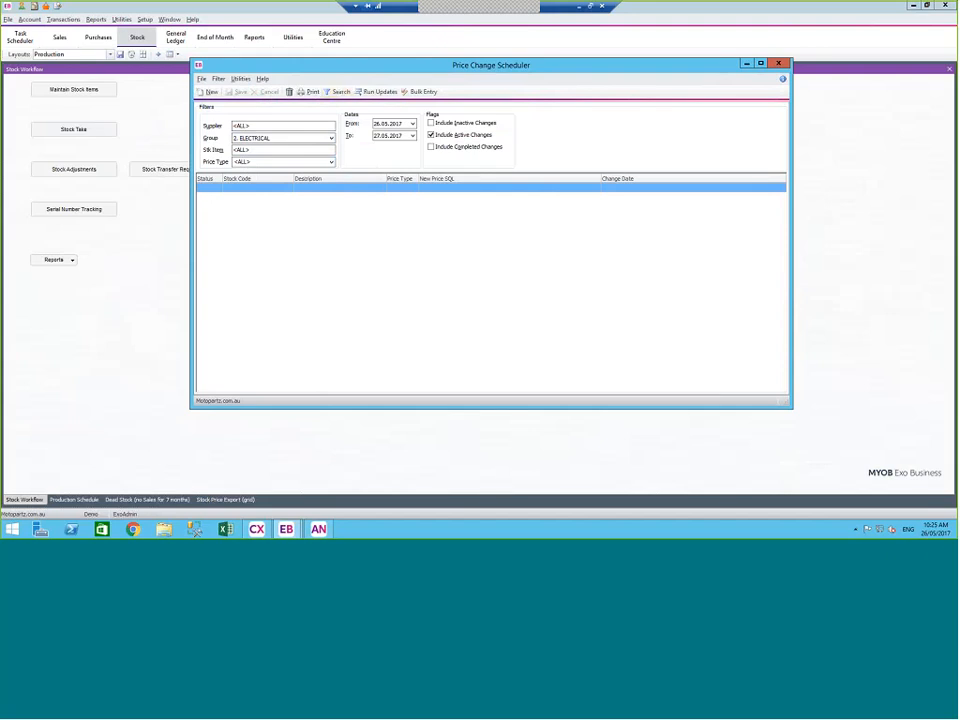
pyautogui.click(431, 135)
# Start a bulk entry with change date 31.05.2017 and price type Trade B, and generate its edit list
pyautogui.click(423, 92)
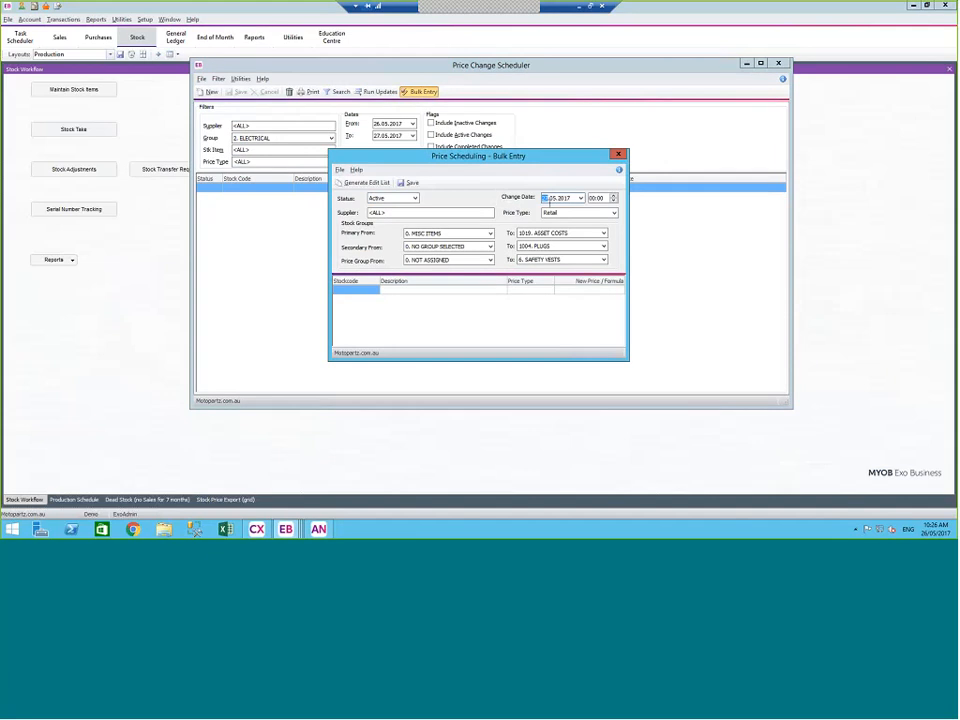
pyautogui.click(580, 198)
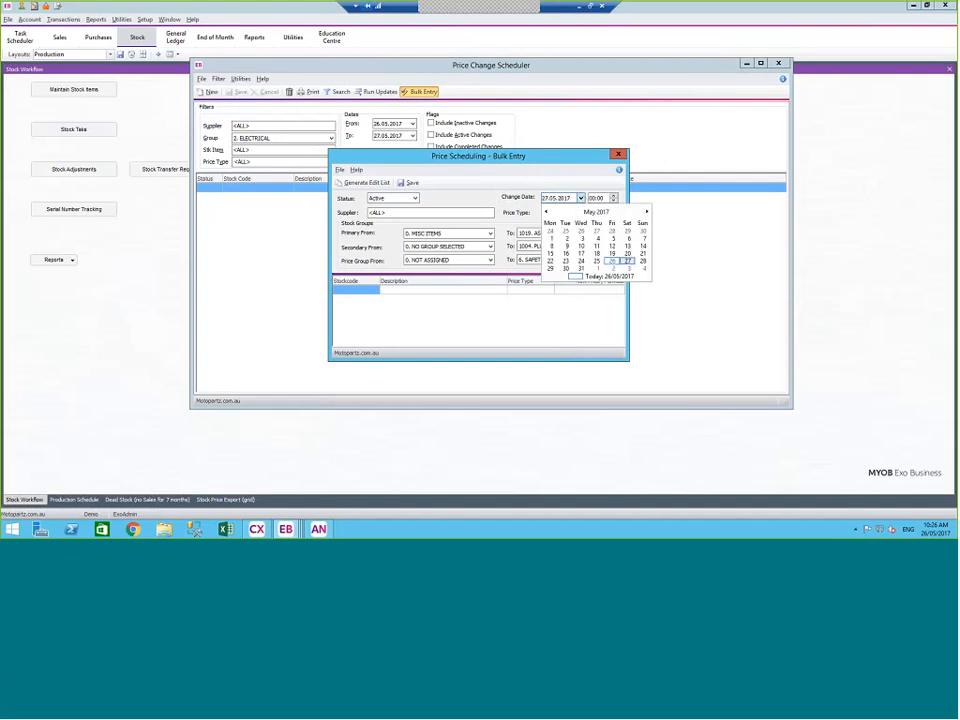
pyautogui.click(550, 248)
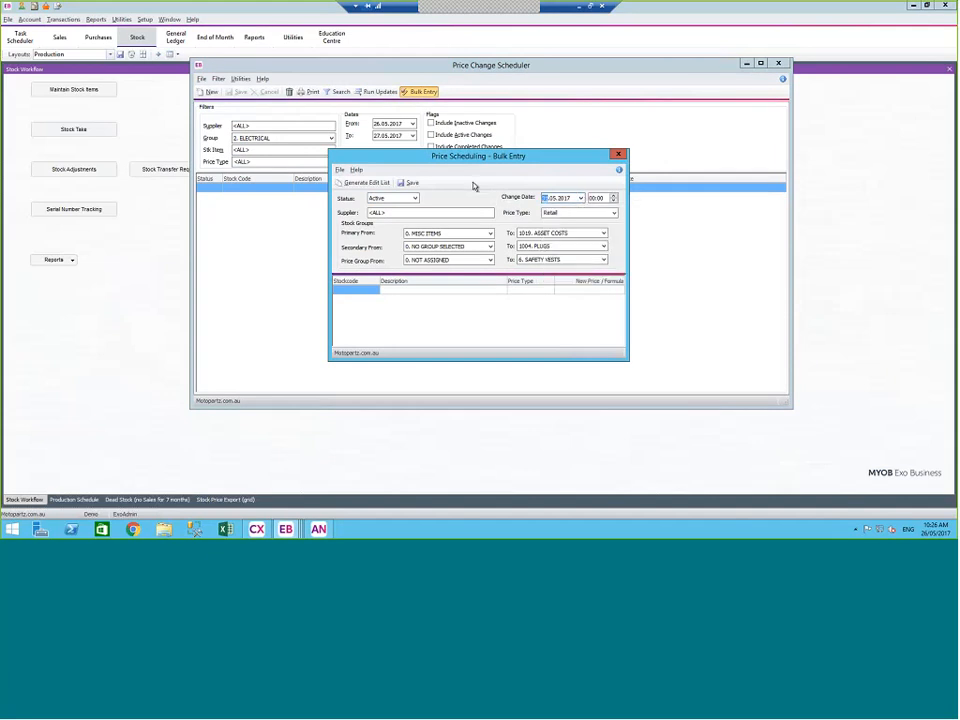
pyautogui.click(614, 213)
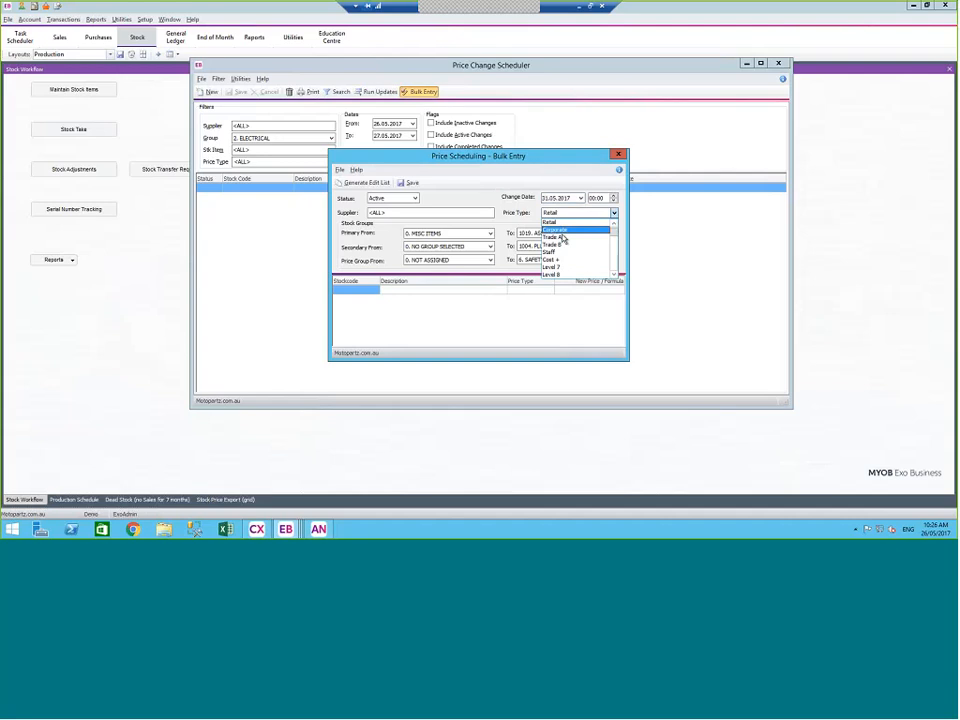
pyautogui.click(553, 244)
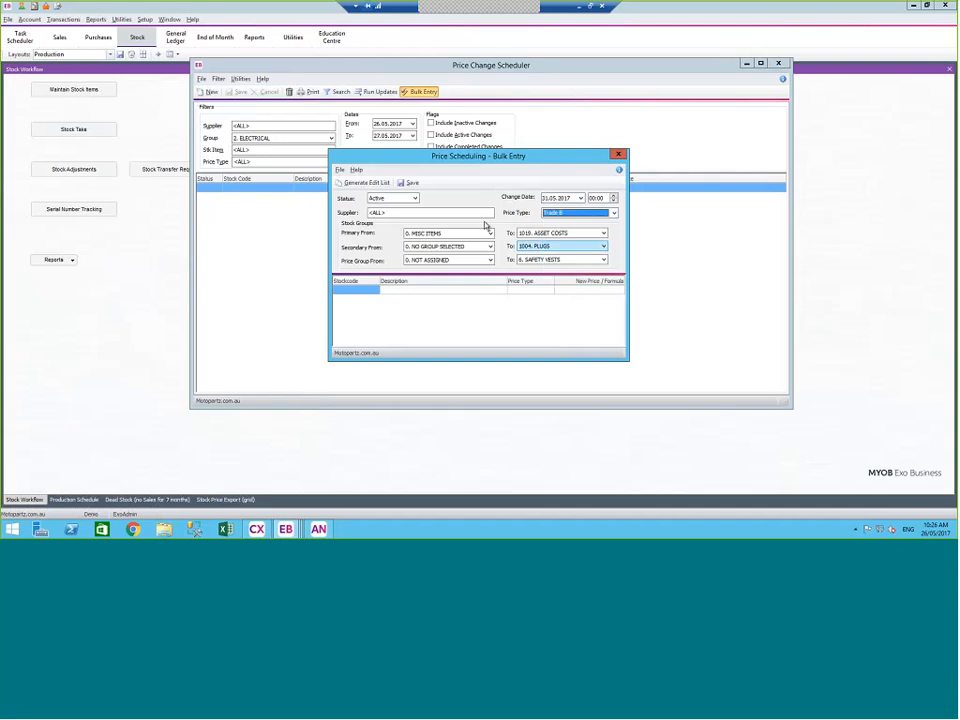
pyautogui.click(365, 184)
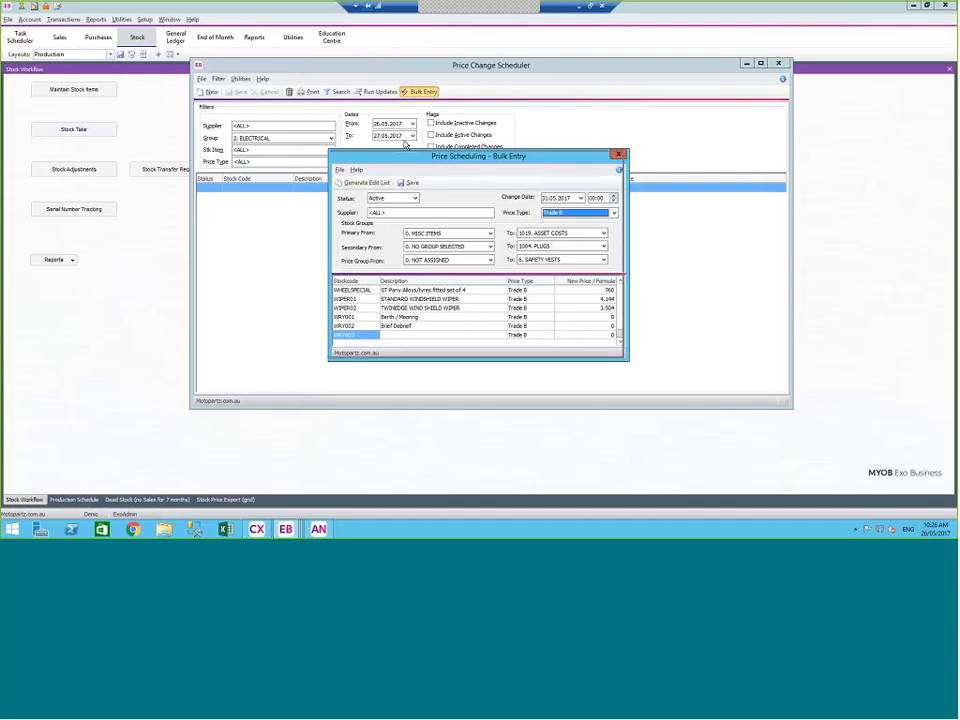
# Set the new Trade B price of SAFETY-GREE-10 (SAFETY VEST Green Size 10) to 15 in the bulk edit list
pyautogui.moveTo(420, 156); pyautogui.dragTo(329, 113)
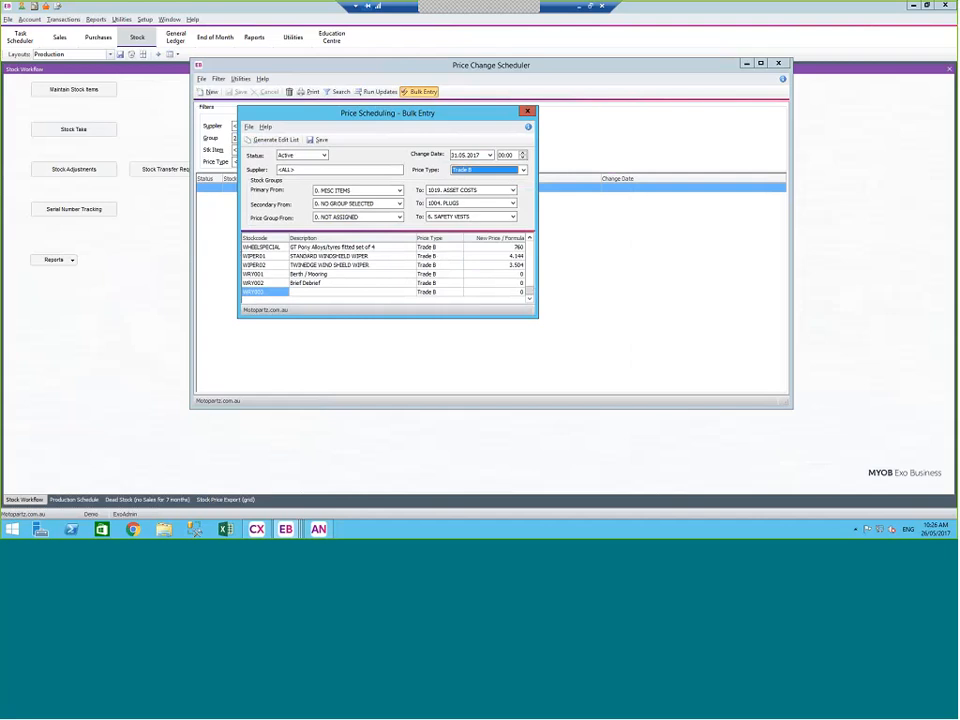
pyautogui.click(305, 273)
pyautogui.press('Up')
pyautogui.press('Up')
pyautogui.press('Up')
pyautogui.press('Up')
pyautogui.press('Up')
pyautogui.press('Up')
pyautogui.press('Up')
pyautogui.press('Up')
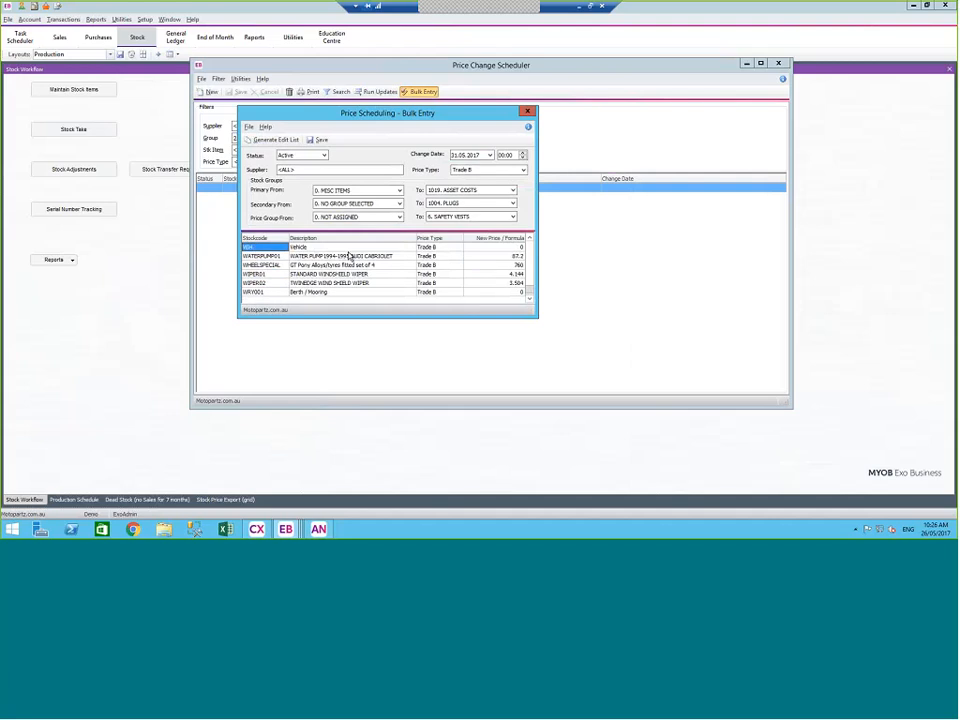
pyautogui.press('Up')
pyautogui.press('Up')
pyautogui.press('Up')
pyautogui.press('Up')
pyautogui.press('Up')
pyautogui.press('Up')
pyautogui.press('Up')
pyautogui.press('Up')
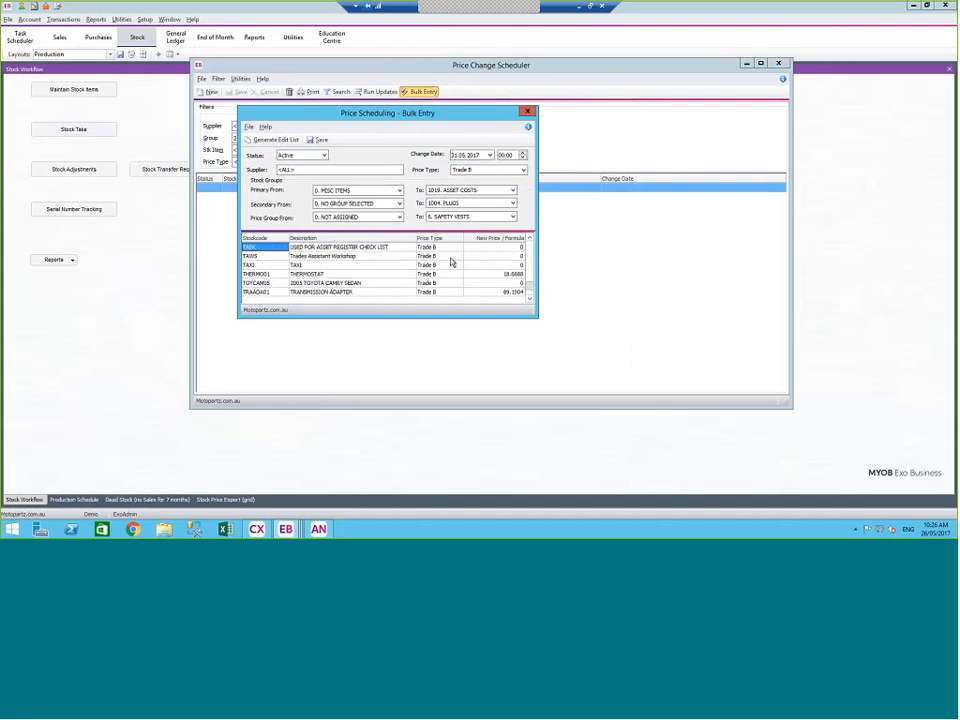
pyautogui.press('Up')
pyautogui.press('Up')
pyautogui.press('Up')
pyautogui.press('Up')
pyautogui.press('Up')
pyautogui.press('Up')
pyautogui.press('Up')
pyautogui.press('Up')
pyautogui.press('Up')
pyautogui.press('Up')
pyautogui.press('Up')
pyautogui.press('Up')
pyautogui.press('Up')
pyautogui.press('Up')
pyautogui.press('Up')
pyautogui.press('Up')
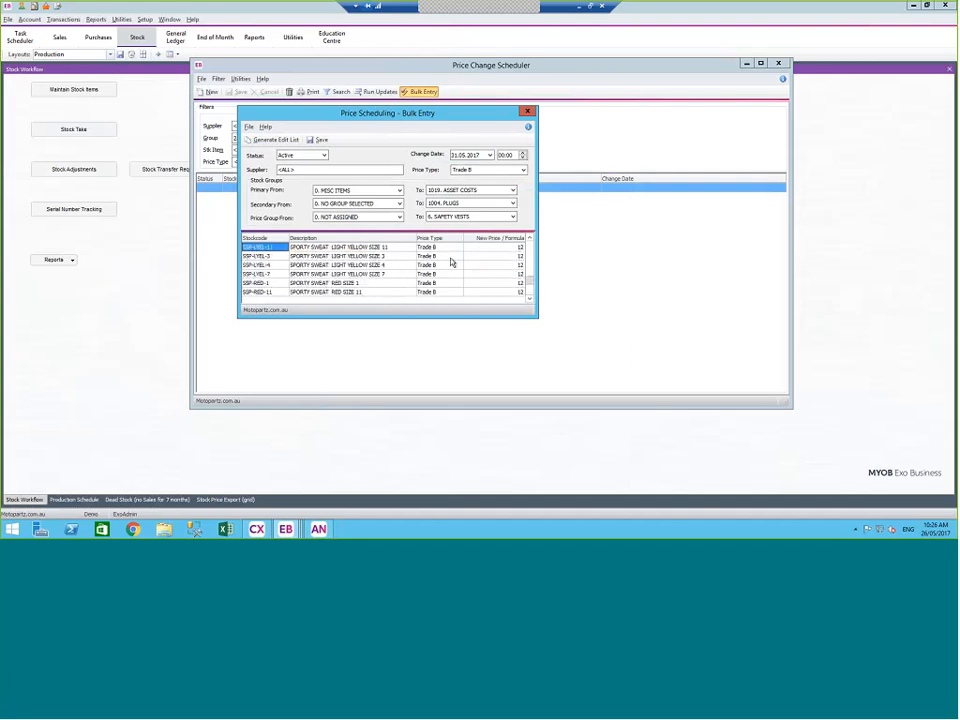
pyautogui.press('Up')
pyautogui.press('Up')
pyautogui.press('Up')
pyautogui.press('Up')
pyautogui.press('Up')
pyautogui.press('Up')
pyautogui.press('Up')
pyautogui.press('Up')
pyautogui.press('Up')
pyautogui.press('Up')
pyautogui.press('Up')
pyautogui.press('Up')
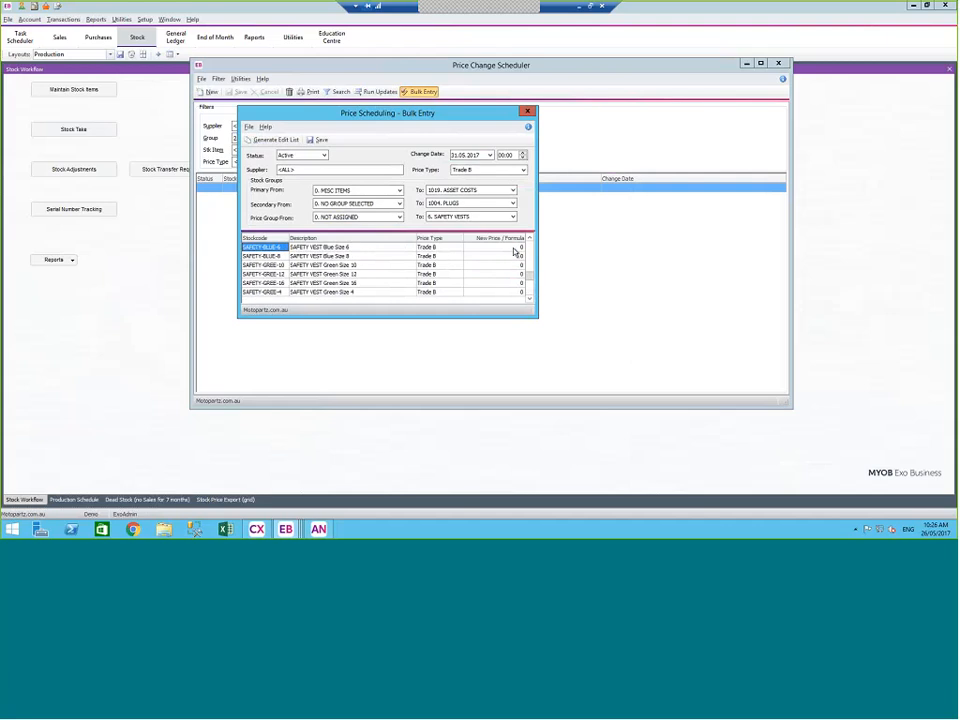
pyautogui.press('Right')
pyautogui.press('Right')
pyautogui.press('Right')
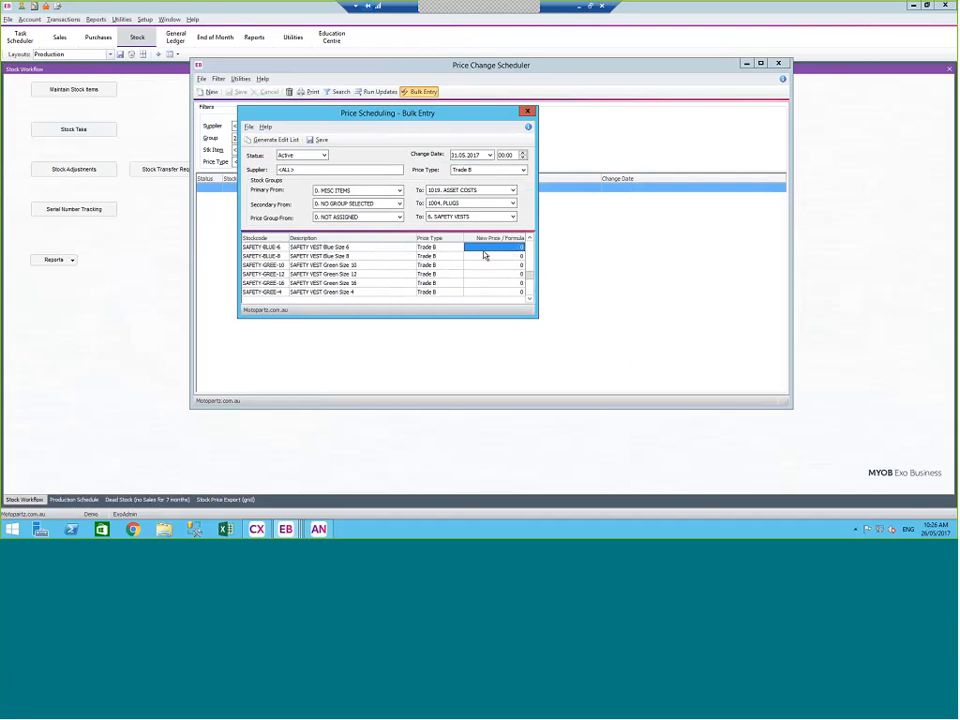
pyautogui.click(476, 265)
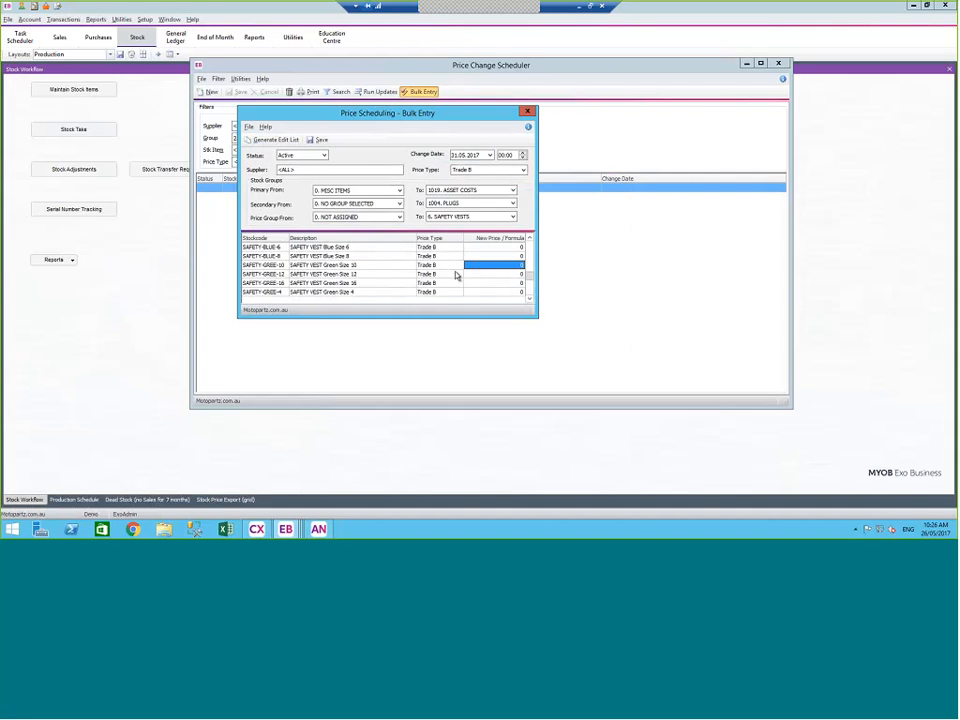
pyautogui.write('15')
pyautogui.press('Up')
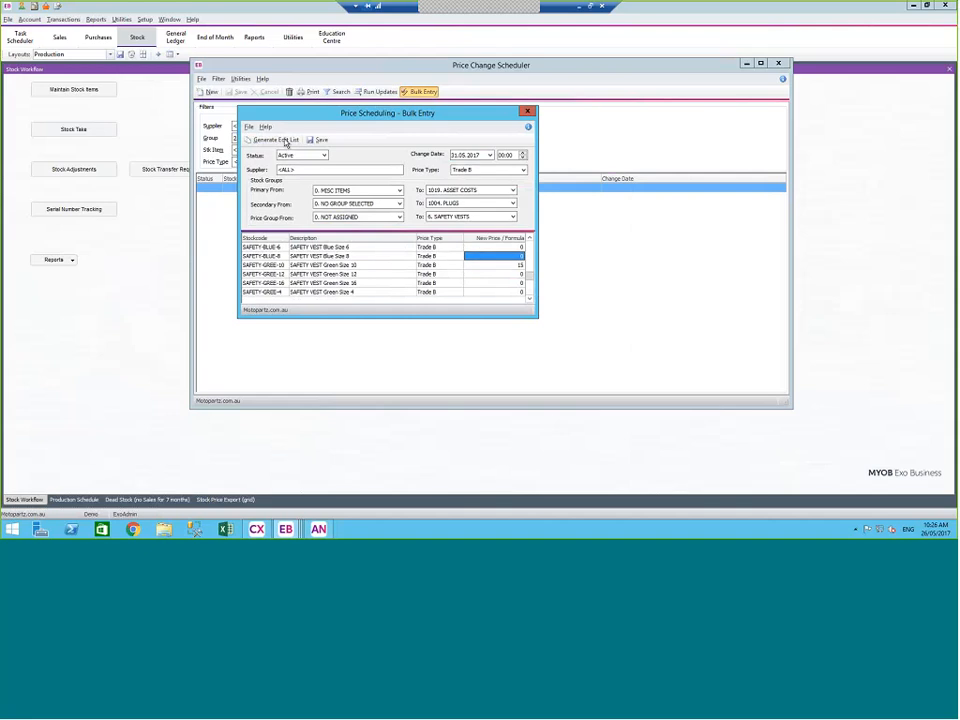
# Save the bulk price entries as scheduled updates and close the bulk entry window
pyautogui.click(320, 139)
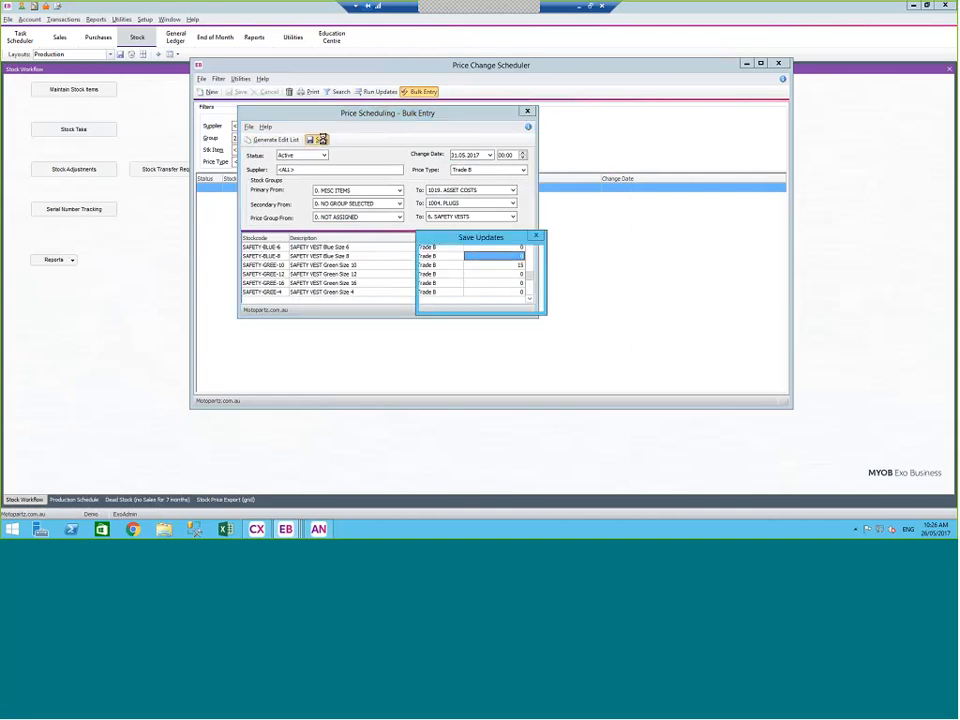
pyautogui.click(465, 298)
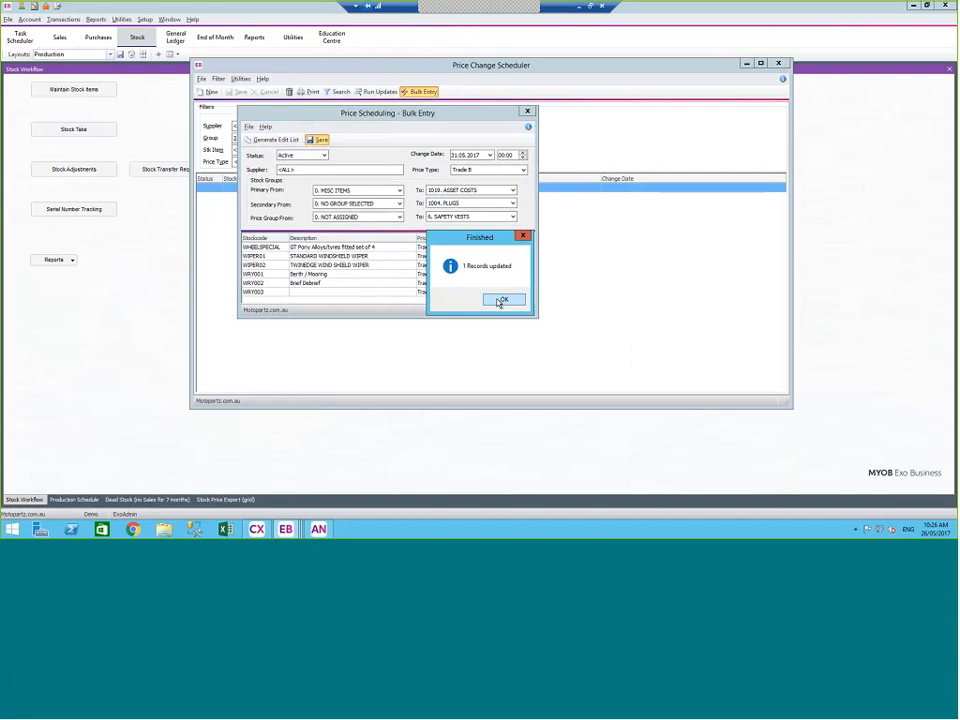
pyautogui.click(494, 300)
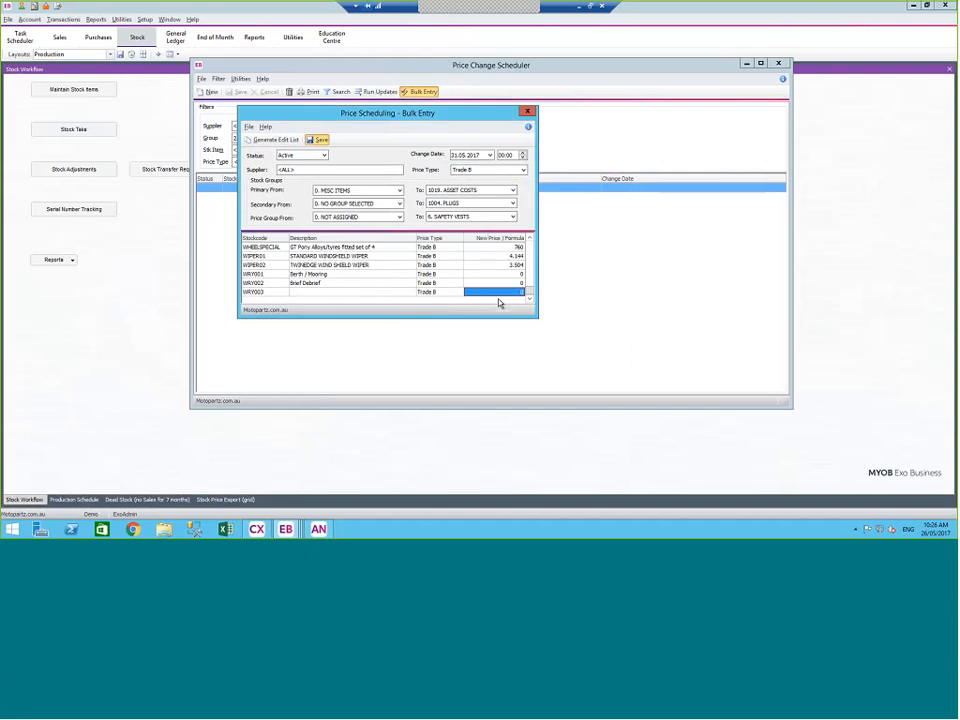
pyautogui.click(528, 112)
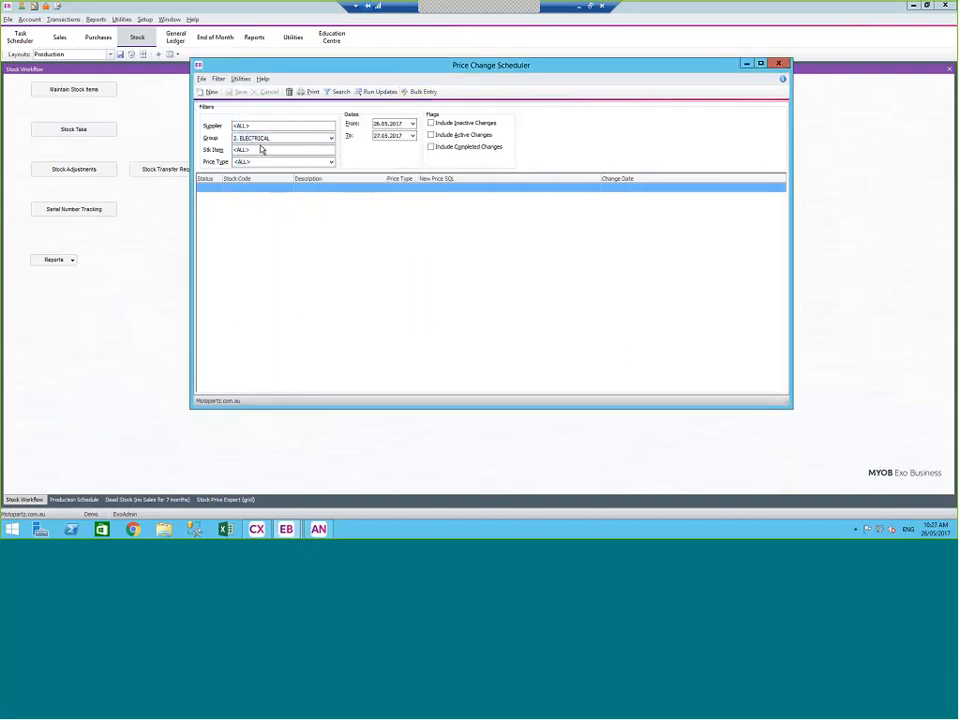
# Reset the scheduler's stock group filter to <ALL> and set the end of the date range to 31.05.2017
pyautogui.click(331, 138)
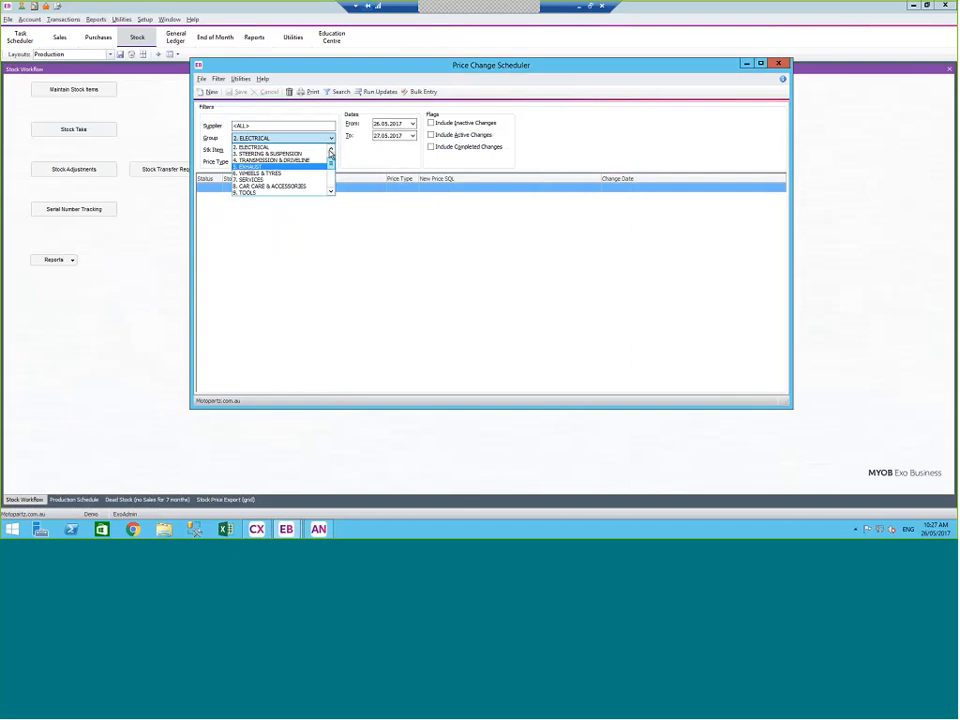
pyautogui.moveTo(331, 156); pyautogui.dragTo(331, 149)
pyautogui.click(257, 148)
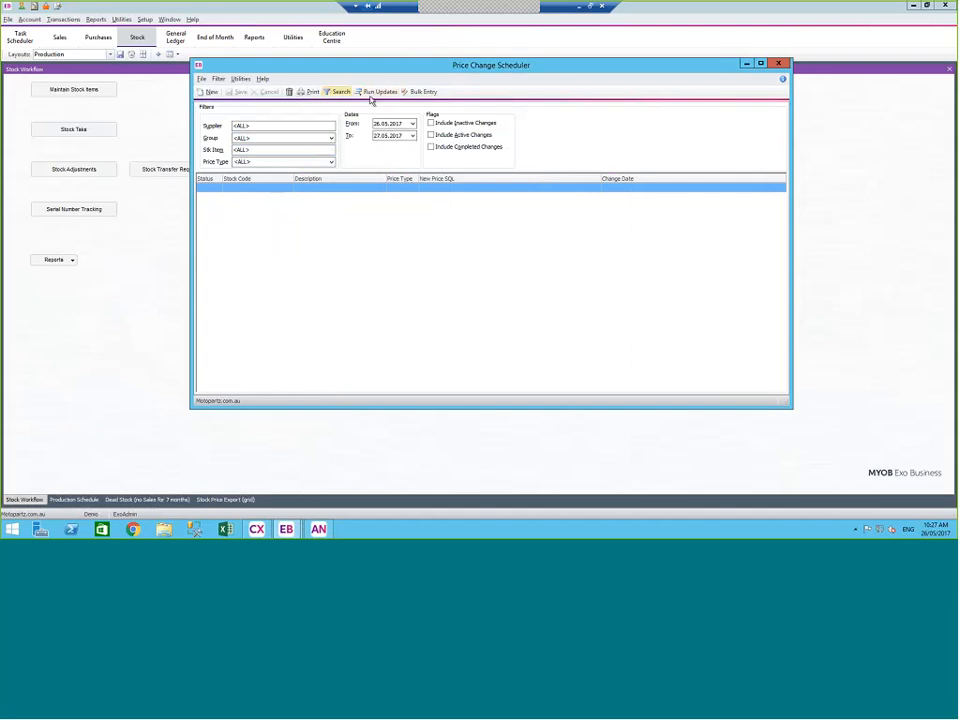
pyautogui.click(412, 136)
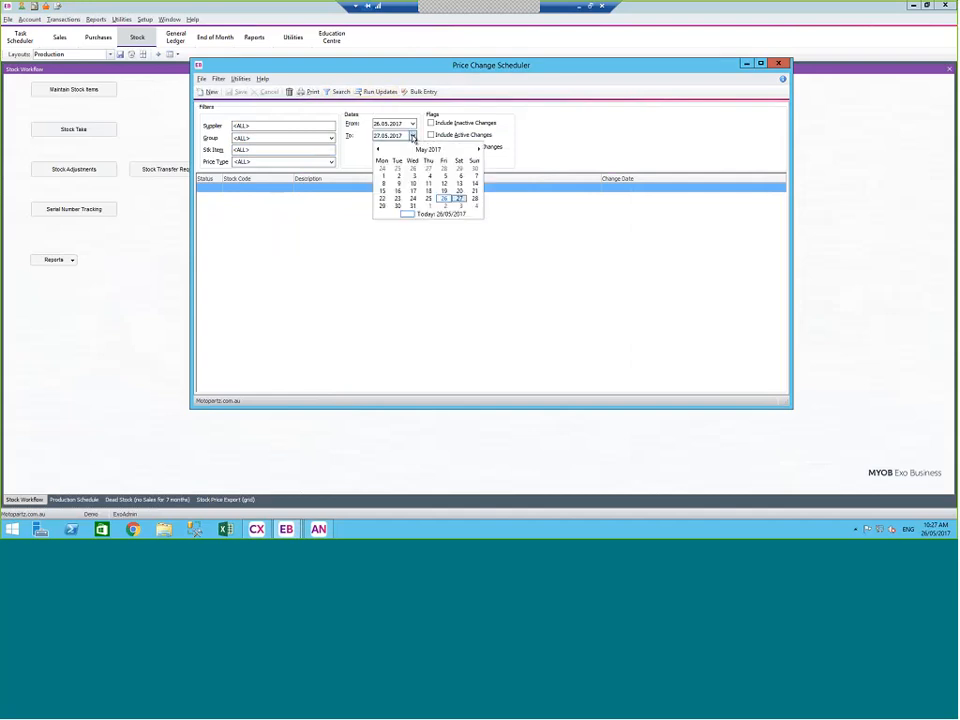
pyautogui.click(413, 206)
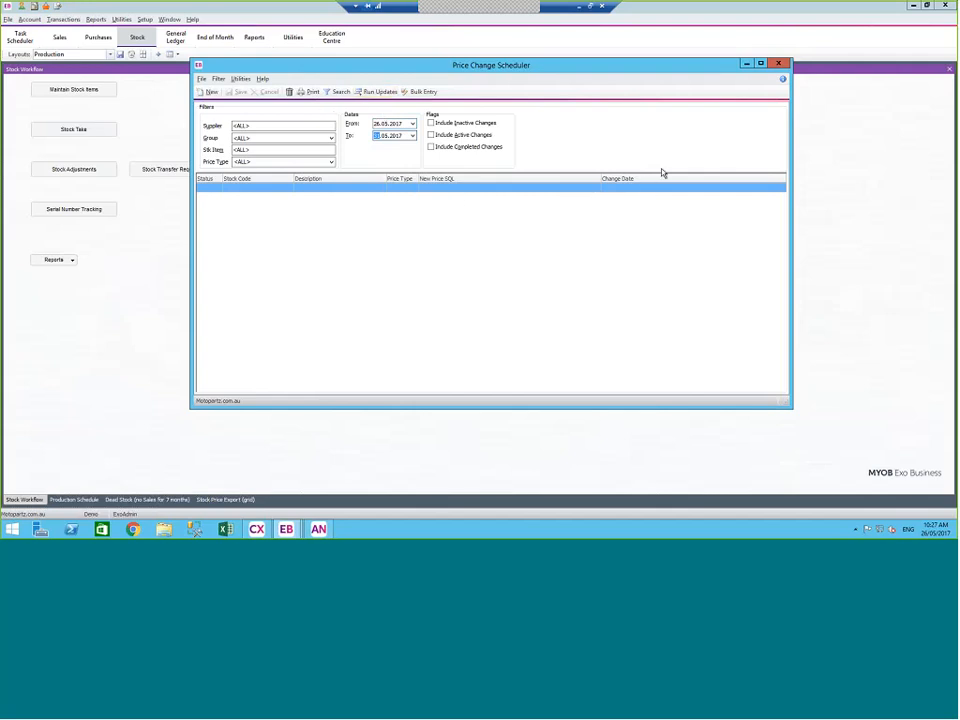
# Run the scheduled price updates with 31.05.2017 as the date to action
pyautogui.click(375, 92)
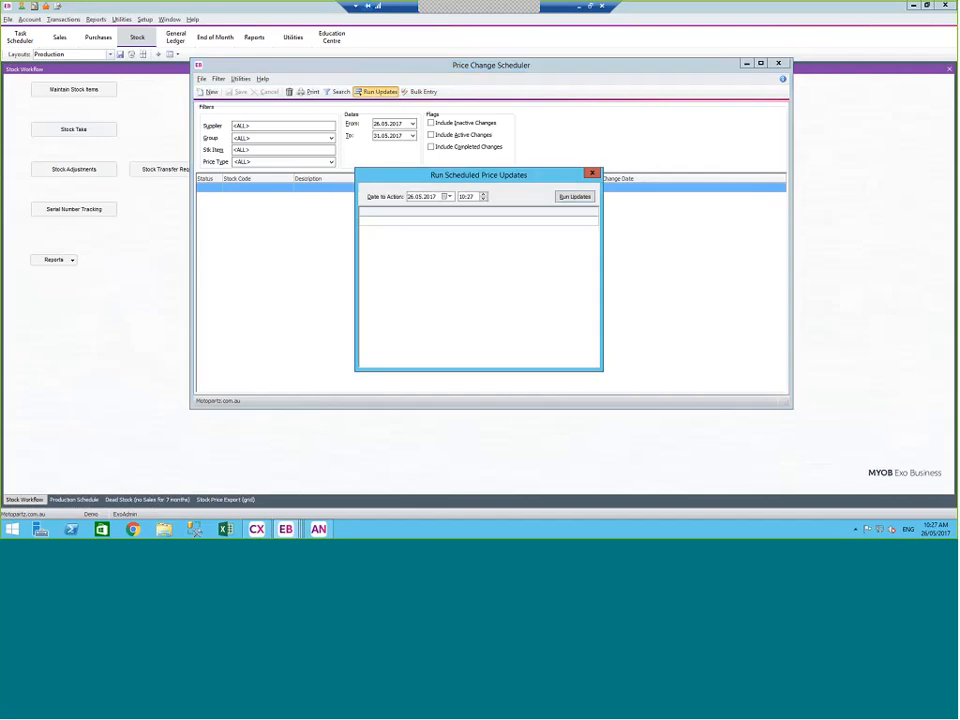
pyautogui.click(447, 197)
pyautogui.click(448, 268)
pyautogui.click(574, 196)
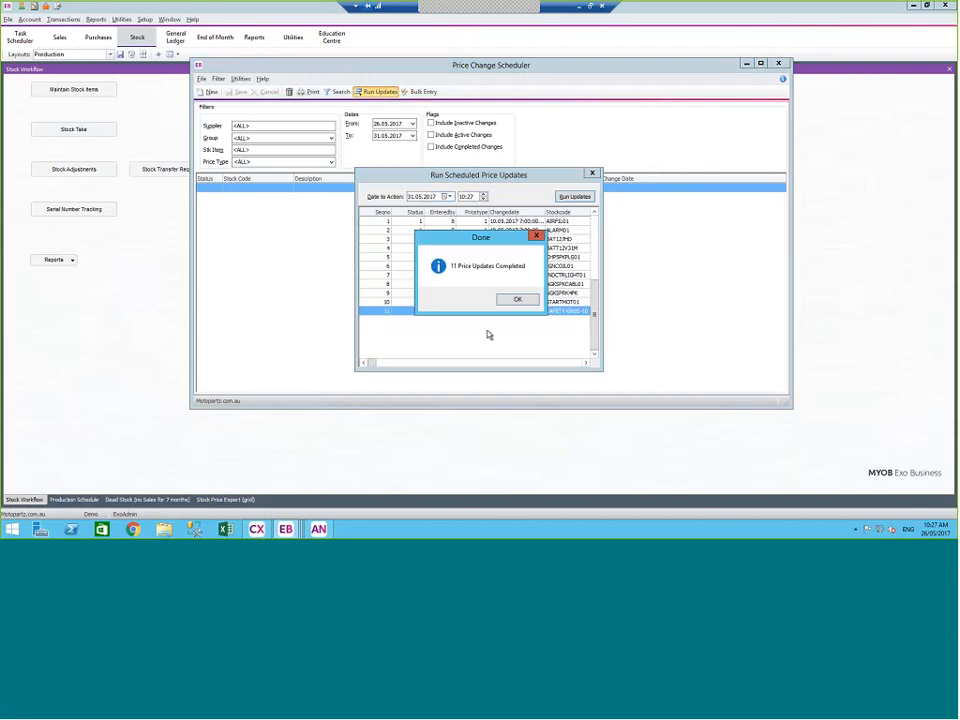
# Review the stock codes and change dates in the processed updates list, and close the Price Change Scheduler
pyautogui.moveTo(490, 237); pyautogui.dragTo(331, 265)
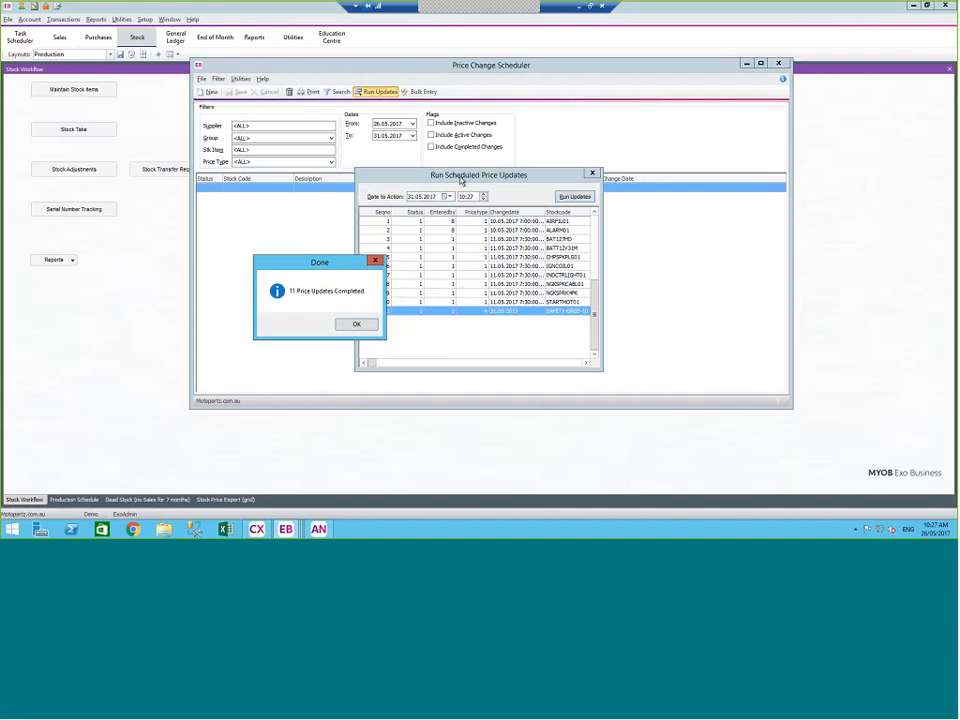
pyautogui.click(356, 324)
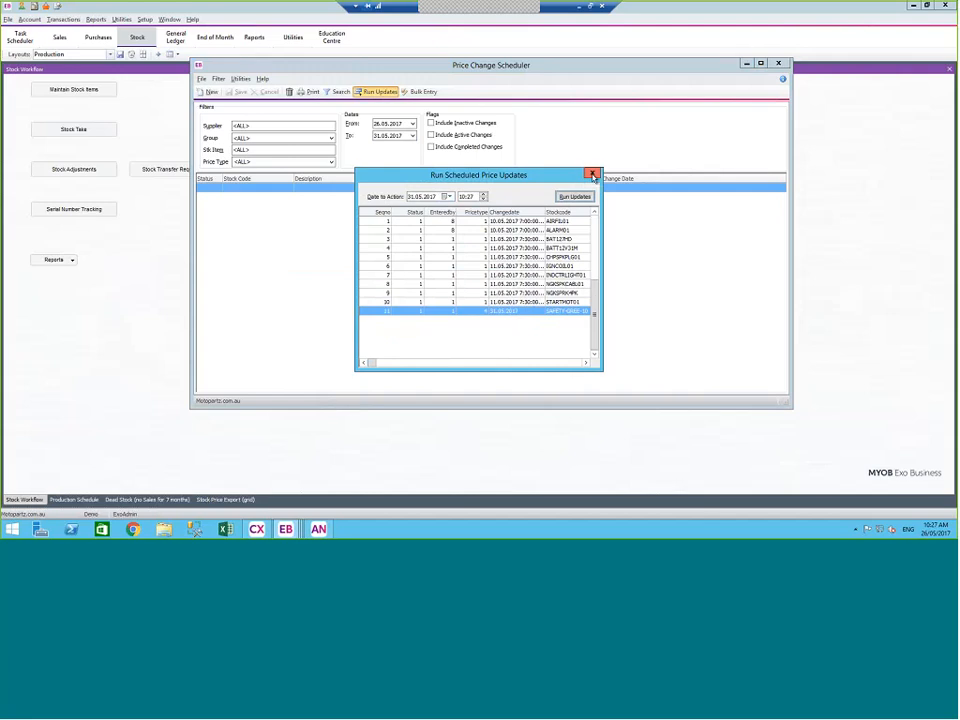
pyautogui.click(592, 175)
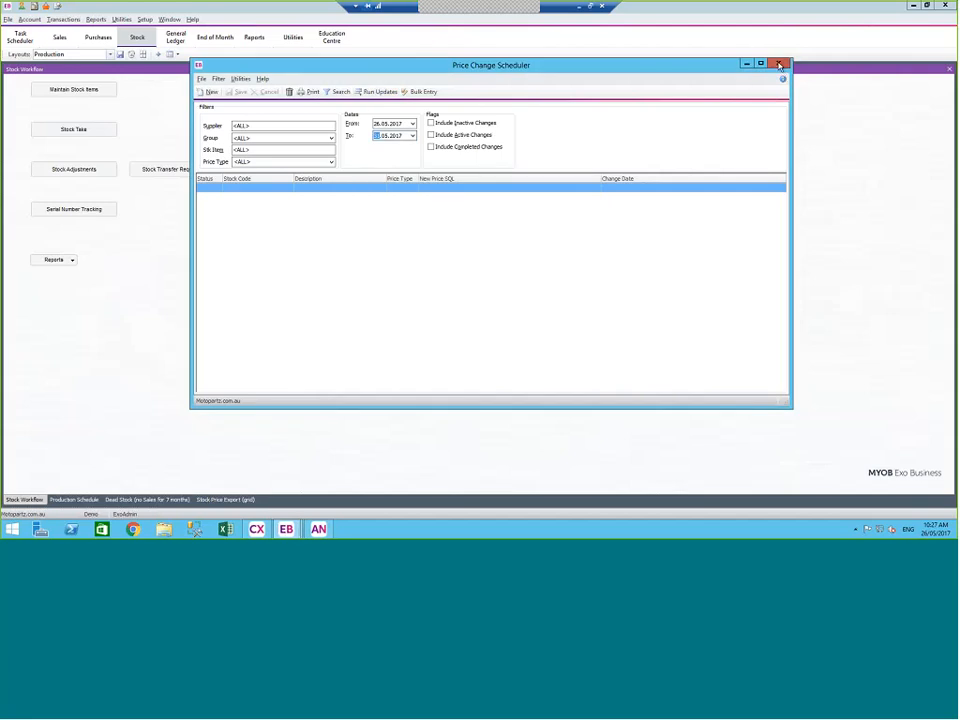
pyautogui.click(779, 64)
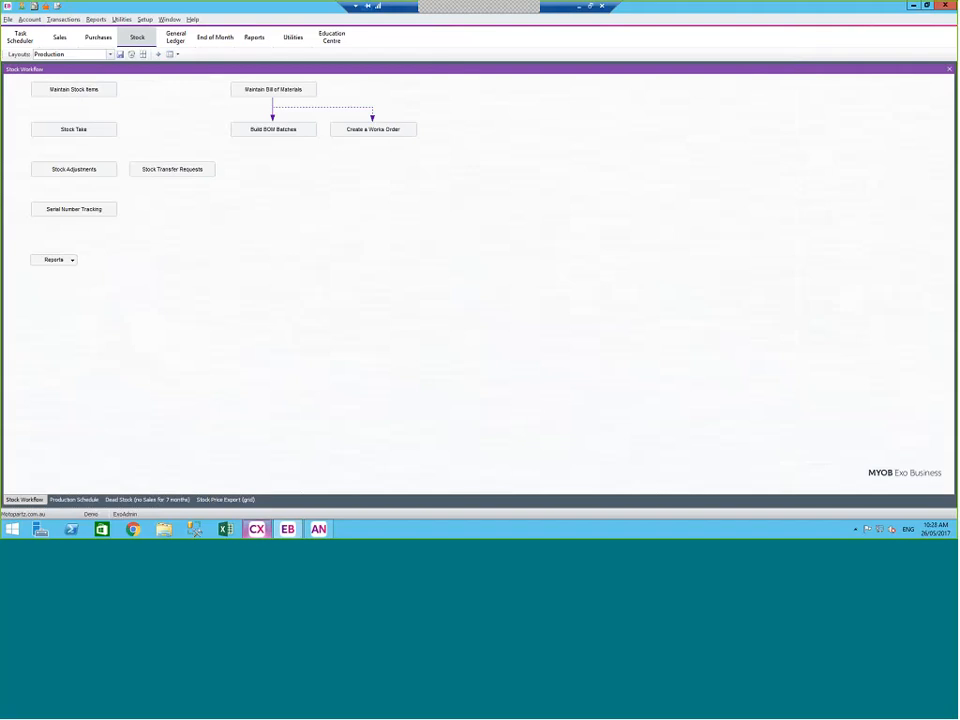
pyautogui.click(258, 531)
pyautogui.click(528, 131)
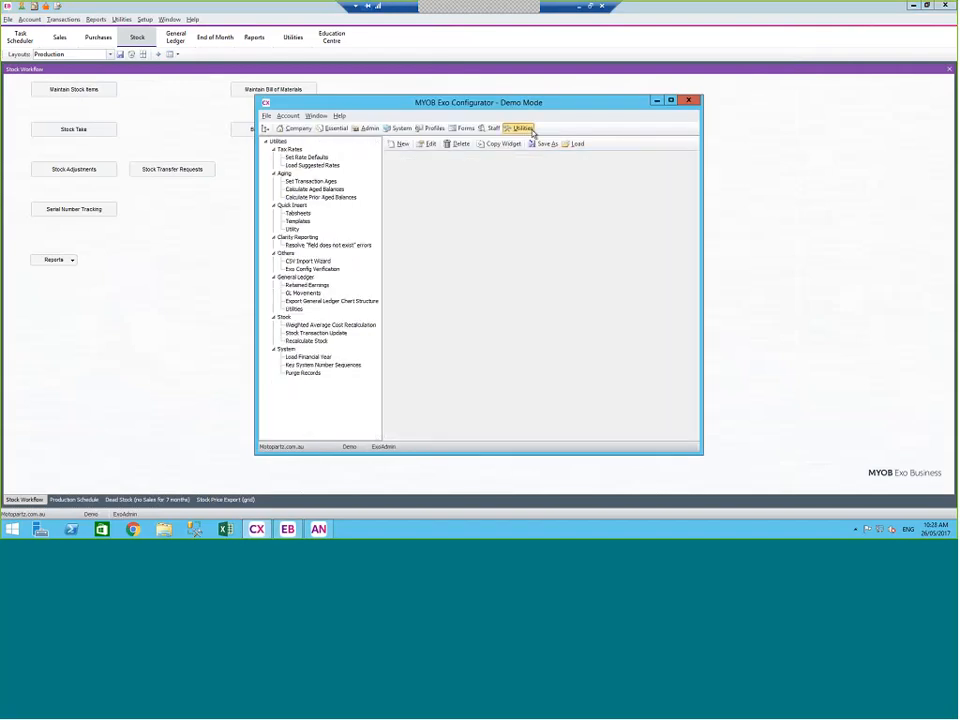
pyautogui.click(691, 102)
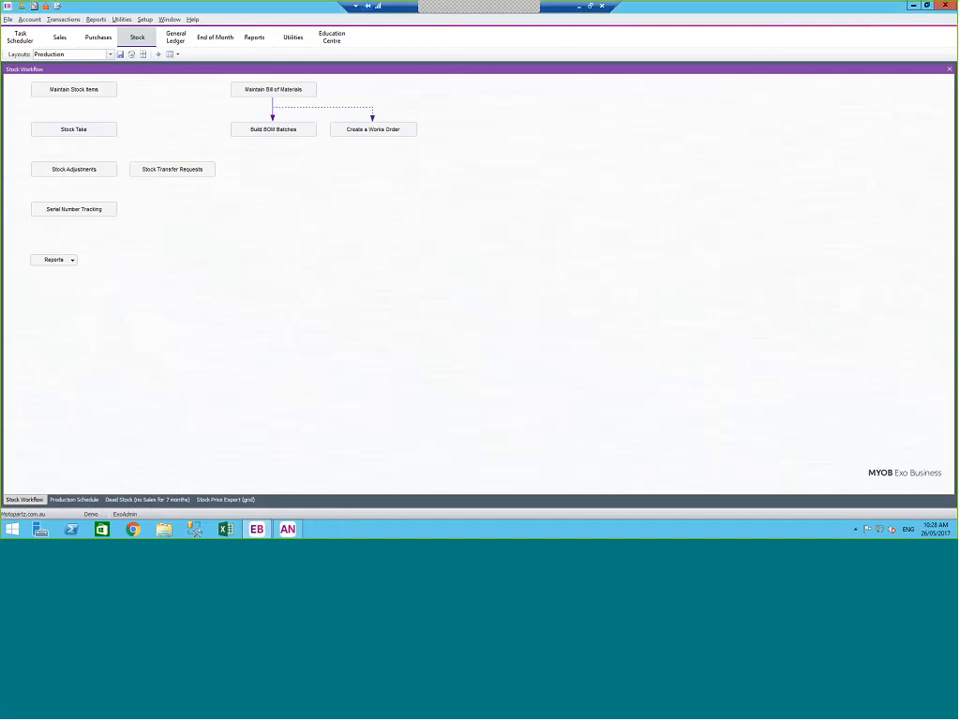
# Open the Exo Business Configurator from the advanced configuration utilities and bring up its list of Quick Insert templates
pyautogui.click(299, 41)
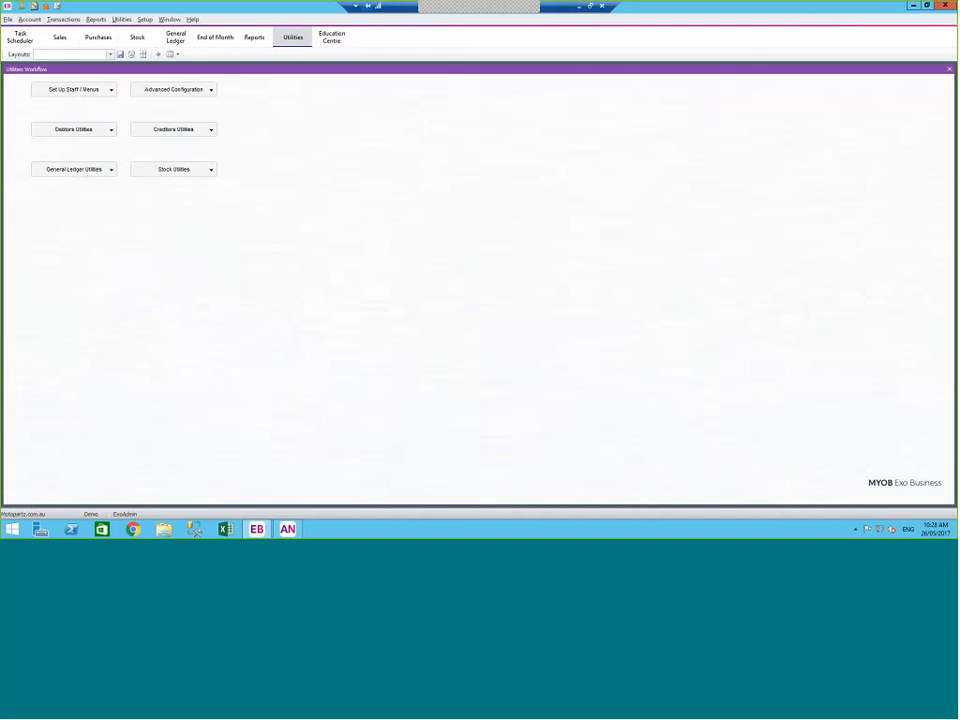
pyautogui.click(211, 91)
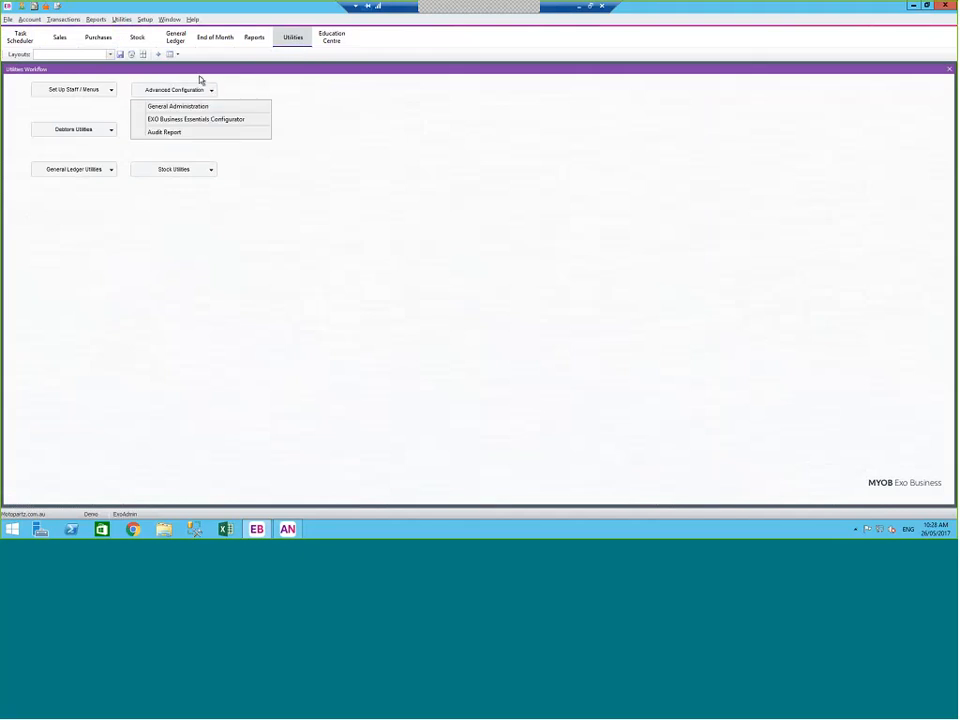
pyautogui.click(171, 121)
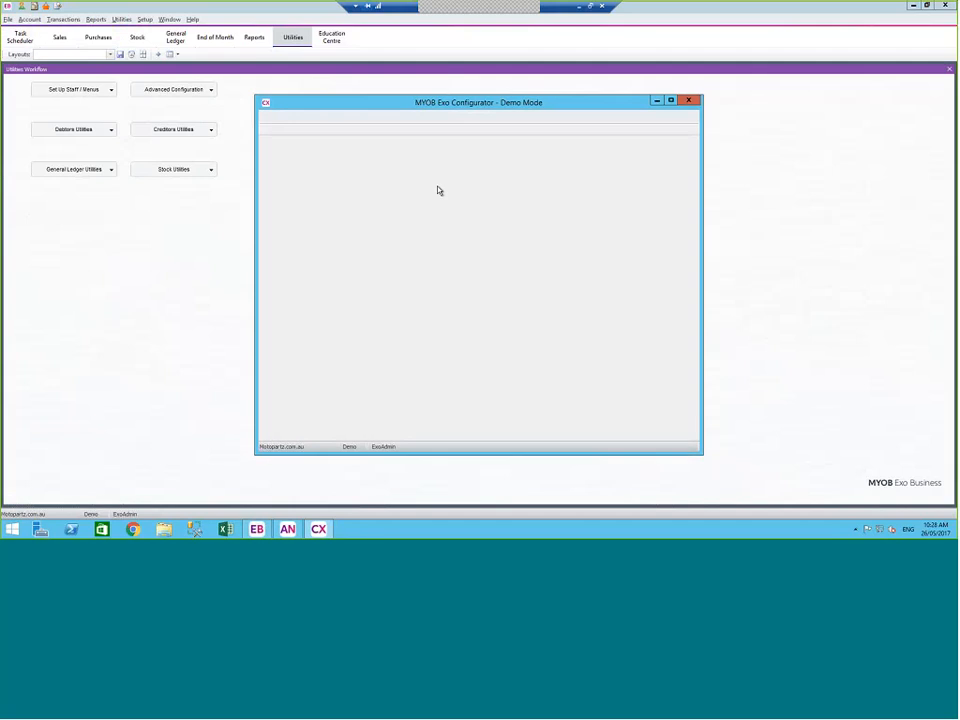
pyautogui.click(540, 300)
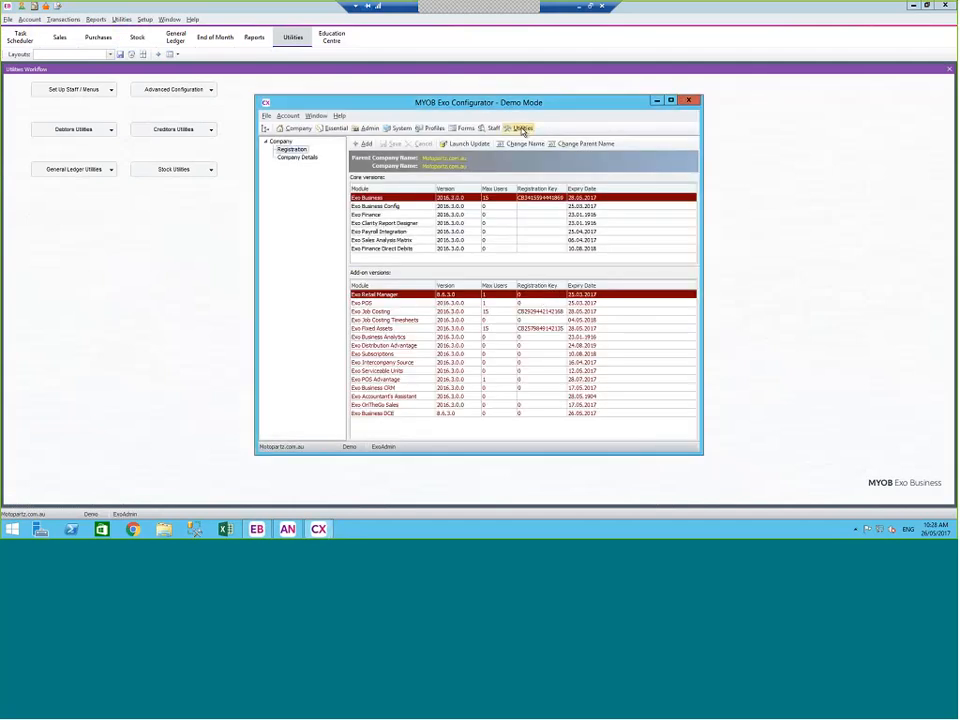
pyautogui.click(523, 129)
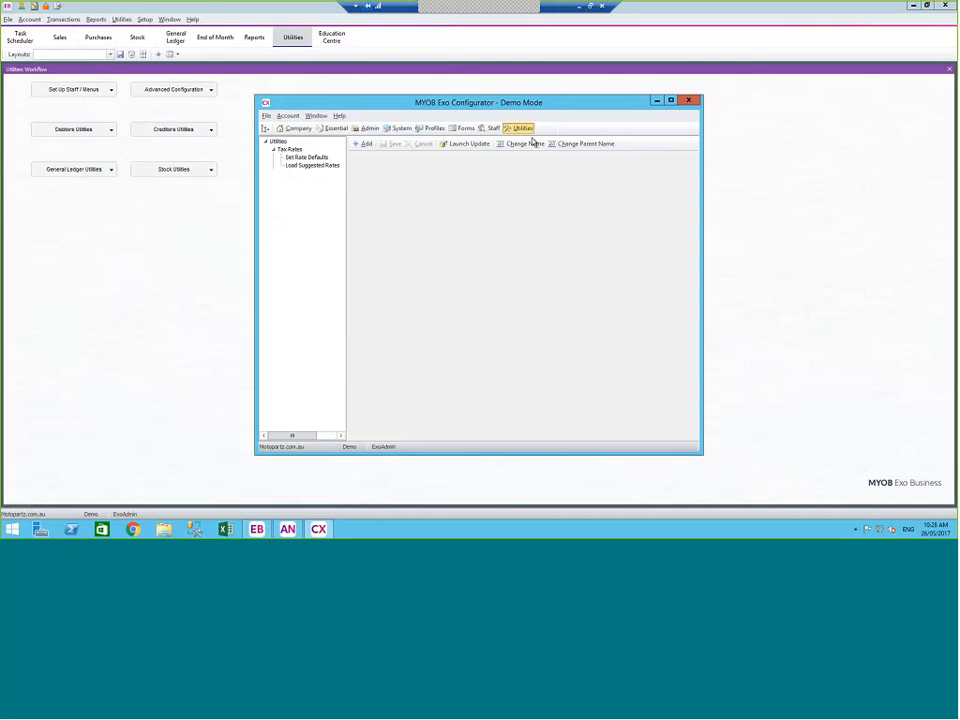
pyautogui.click(296, 157)
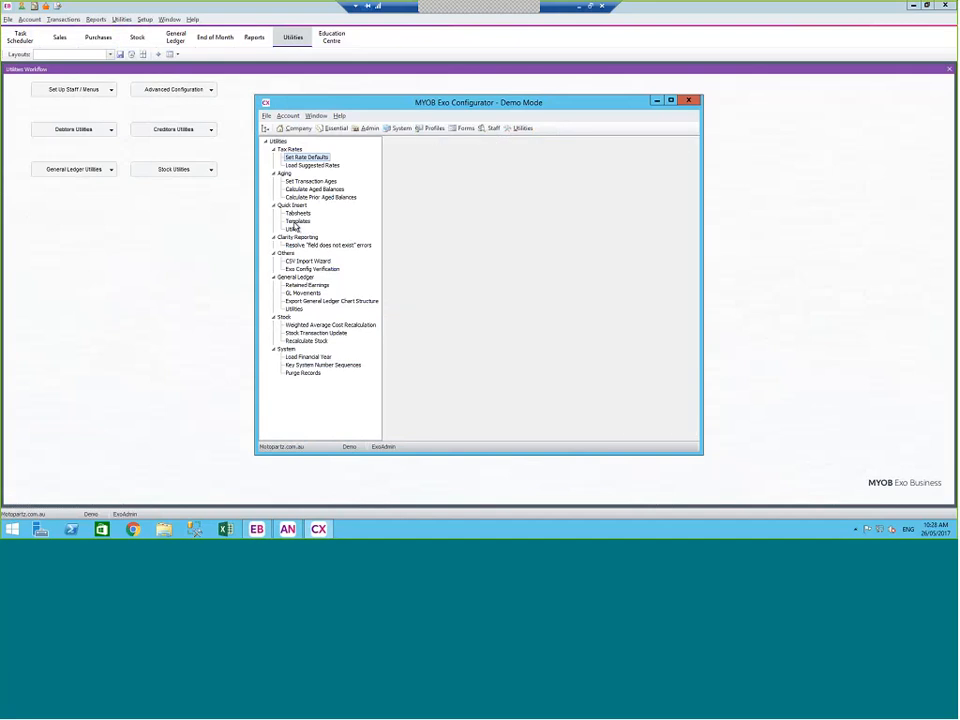
pyautogui.click(297, 221)
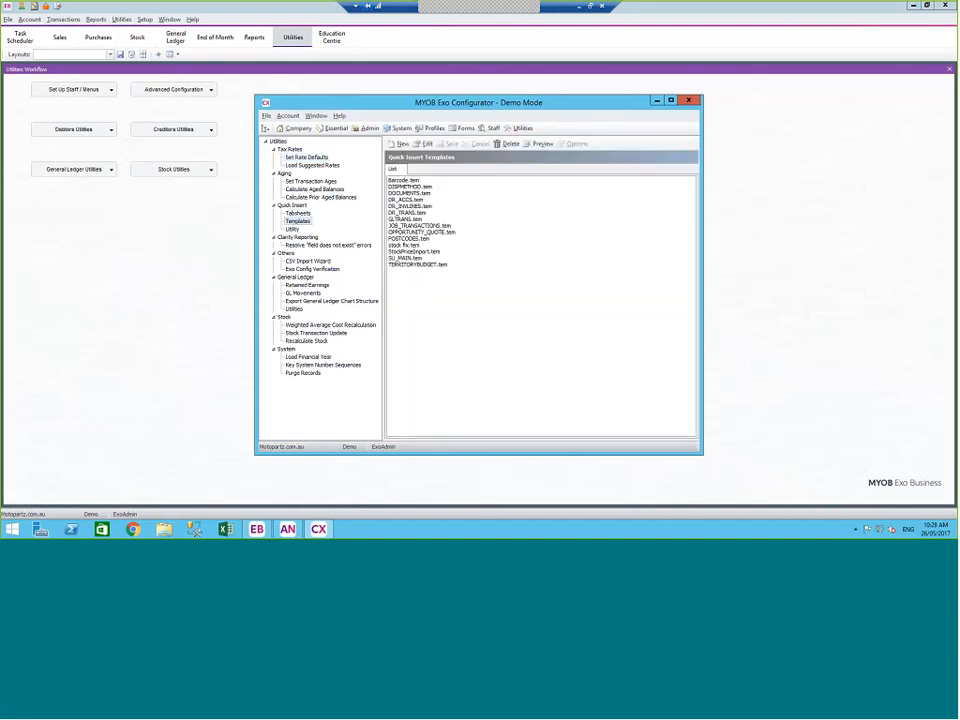
pyautogui.click(399, 144)
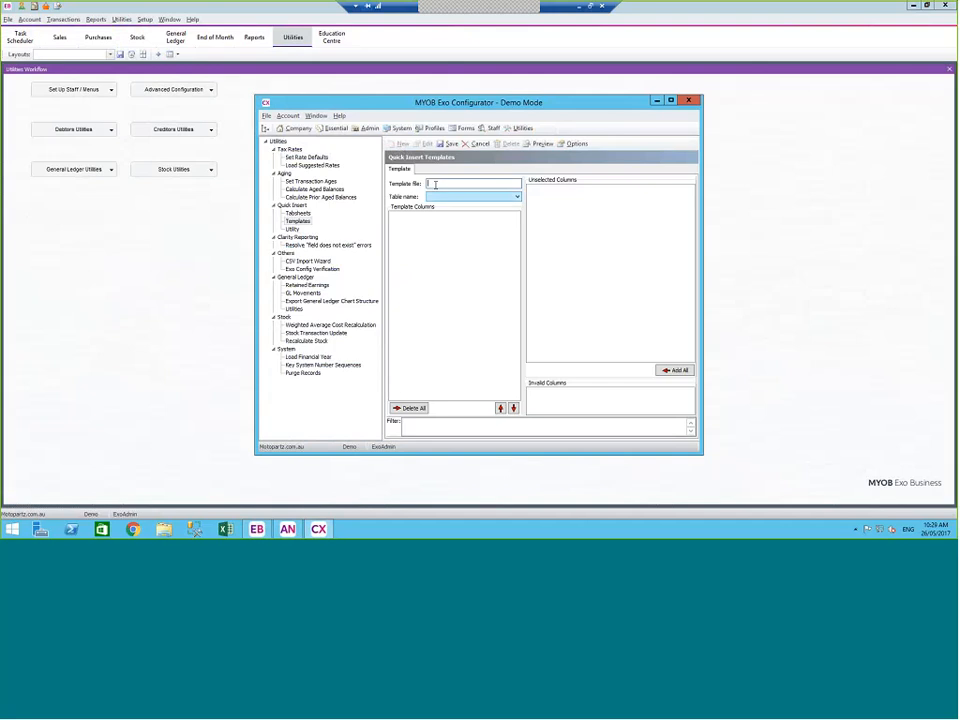
pyautogui.click(518, 198)
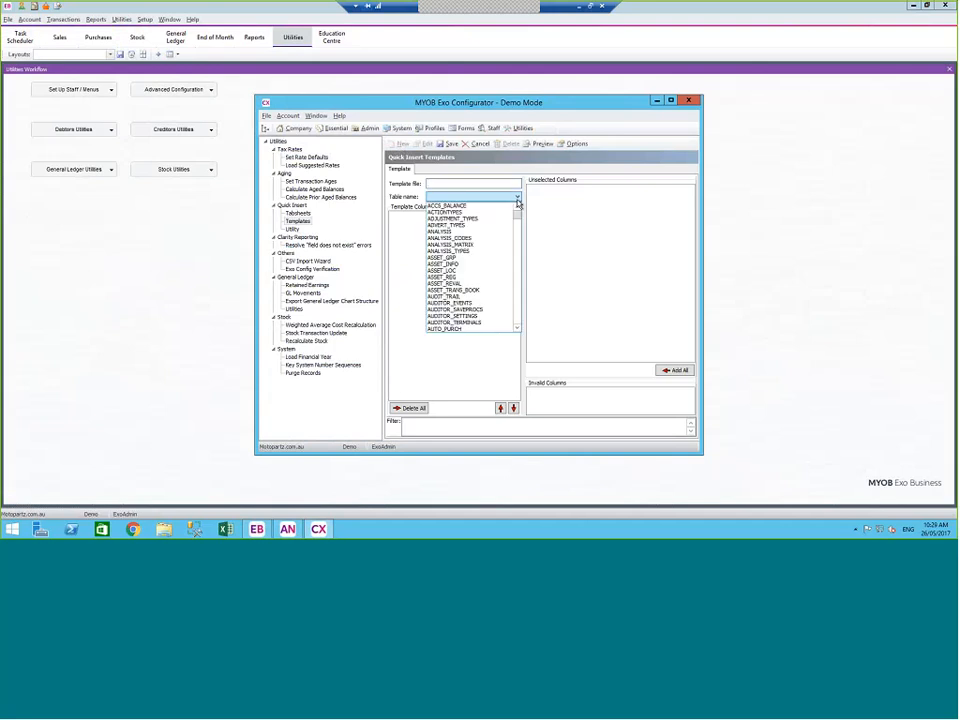
pyautogui.click(518, 199)
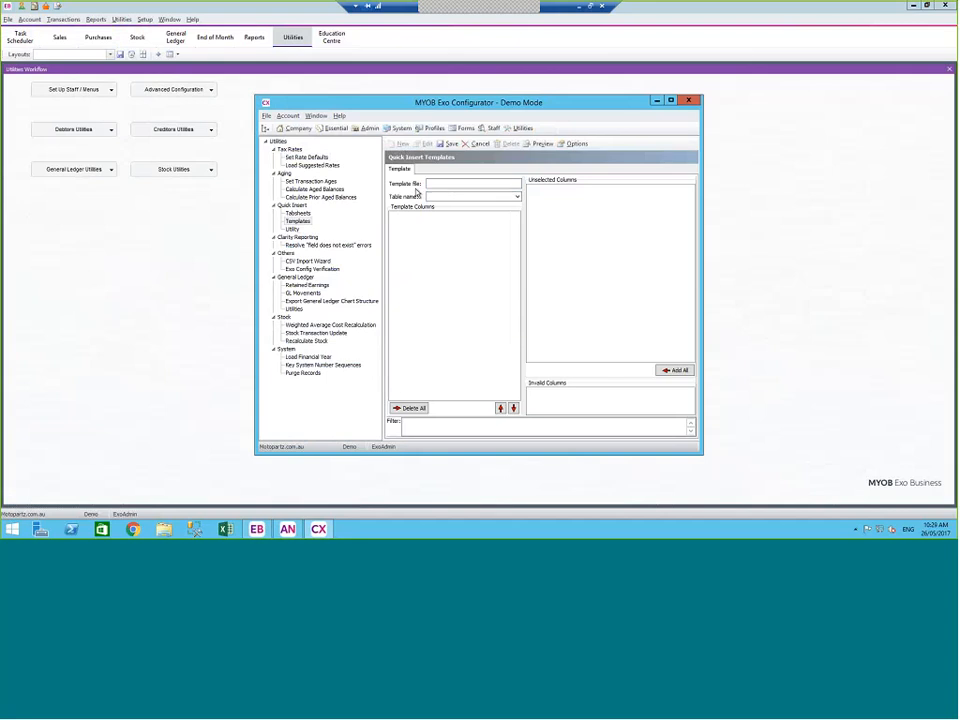
pyautogui.click(478, 144)
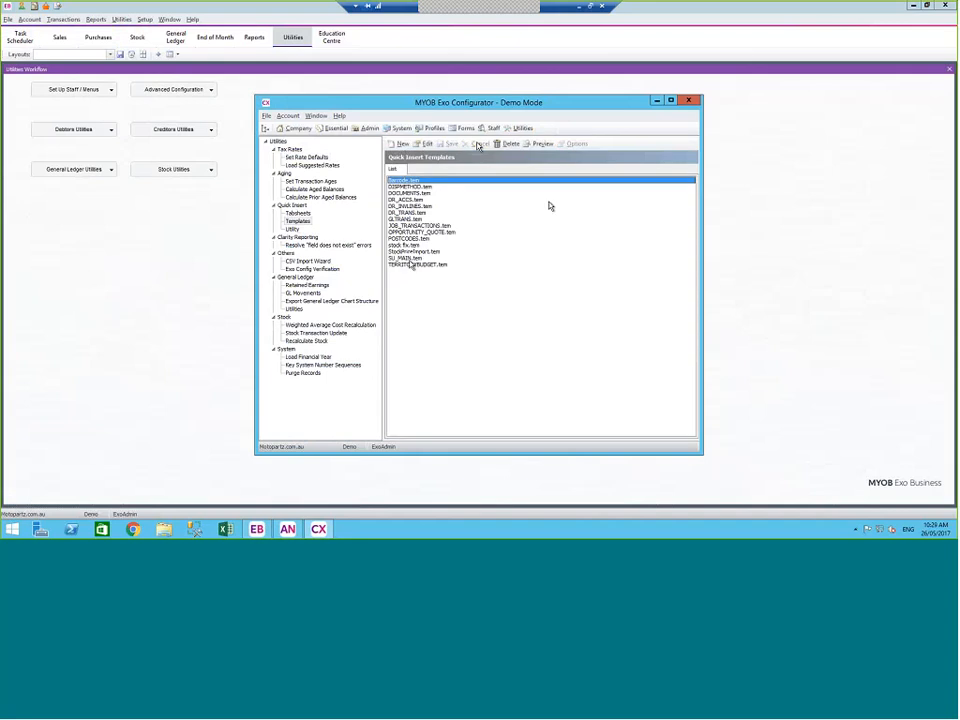
# Check the columns of the StockPriceImport.tem template and load that template in the Quick Insert utility
pyautogui.click(404, 252)
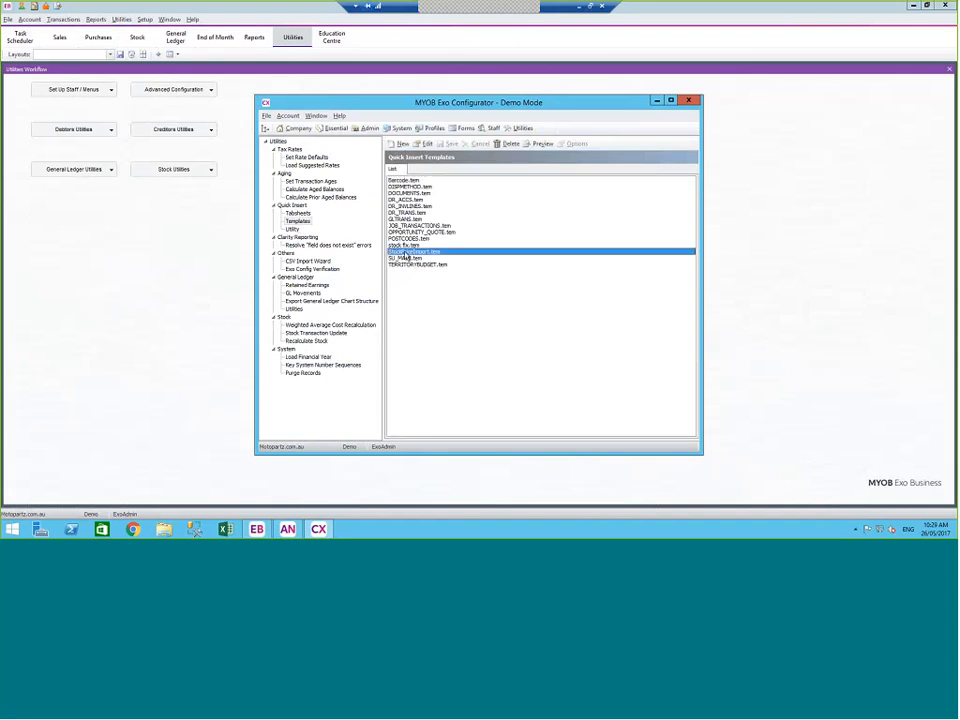
pyautogui.doubleClick(405, 256)
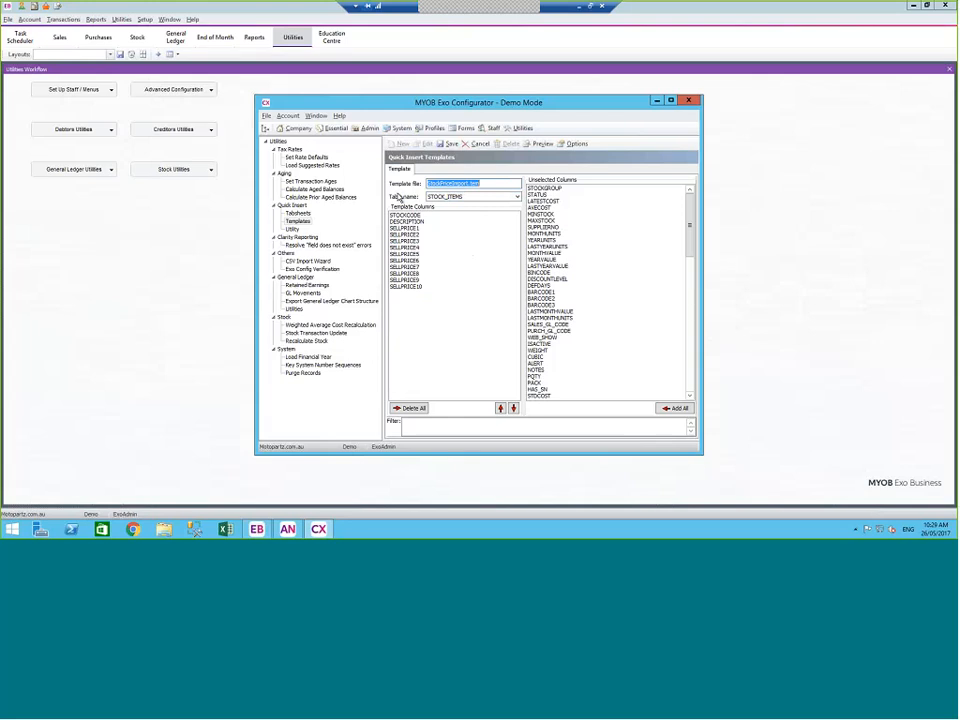
pyautogui.click(292, 229)
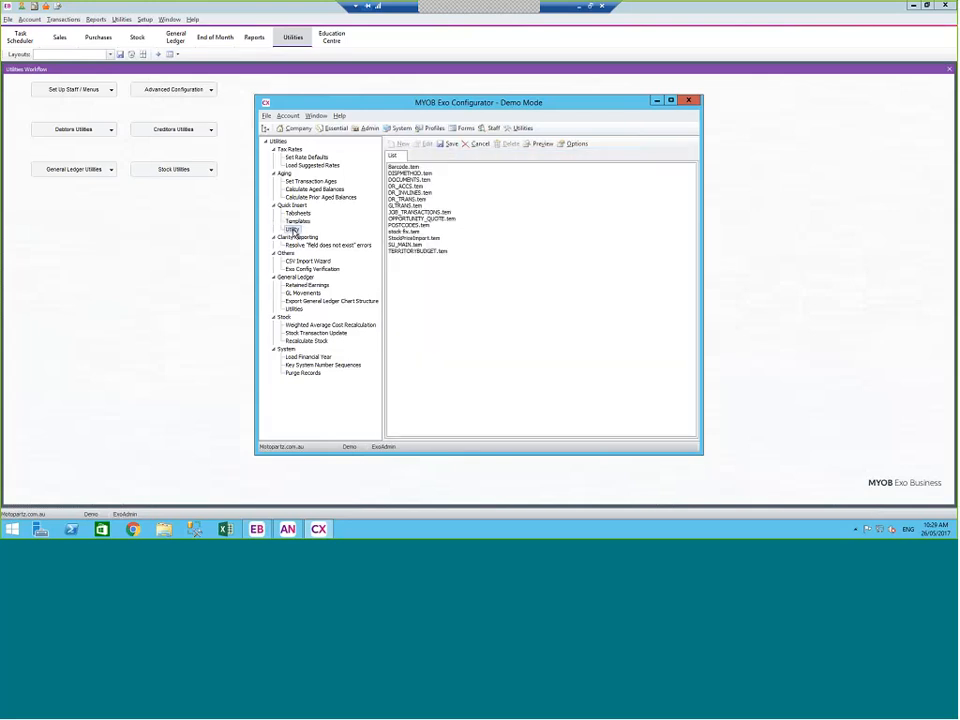
pyautogui.doubleClick(411, 238)
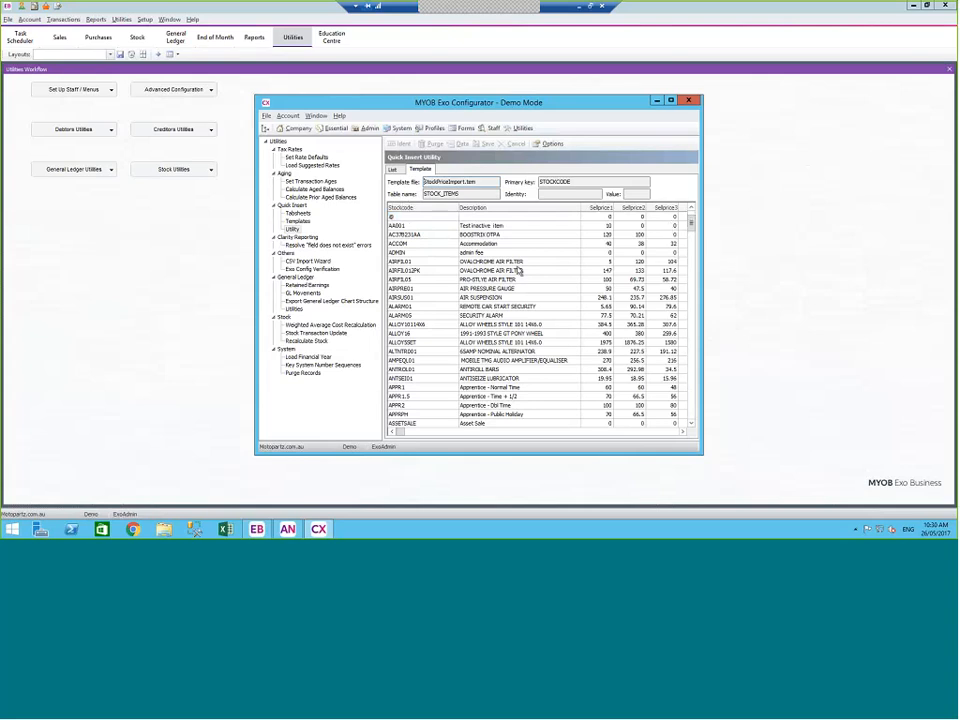
# Copy the stock price grid with its stock codes, descriptions and sell prices to the clipboard
pyautogui.click(516, 270)
pyautogui.rightClick(406, 209)
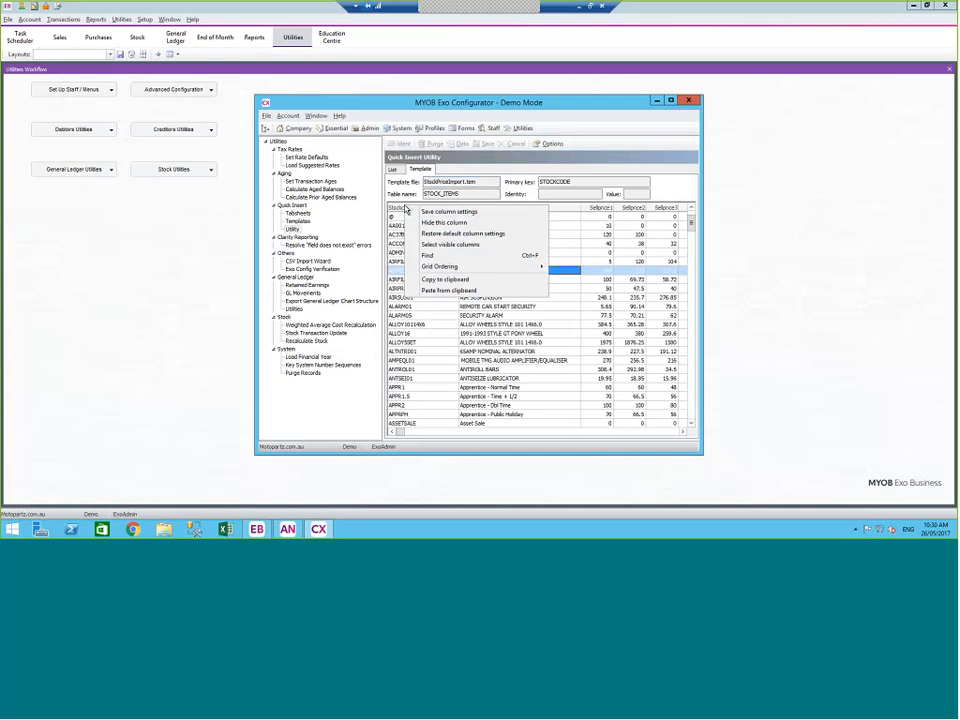
pyautogui.click(444, 279)
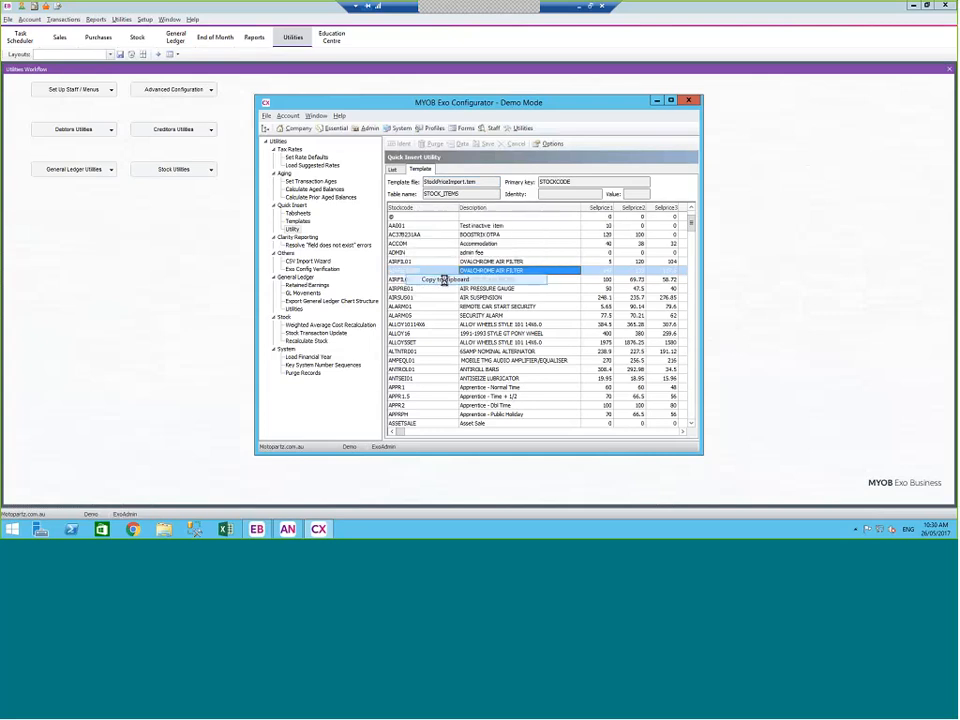
pyautogui.click(468, 299)
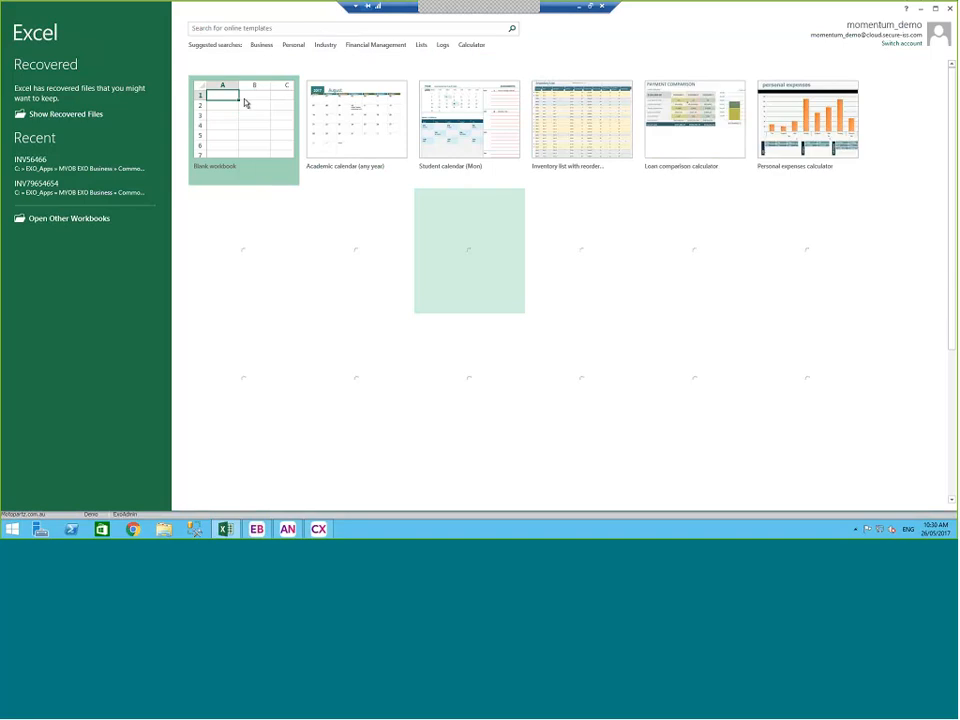
# Switch to Excel, create a blank workbook and paste the copied stock price grid at cell B2
pyautogui.click(243, 98)
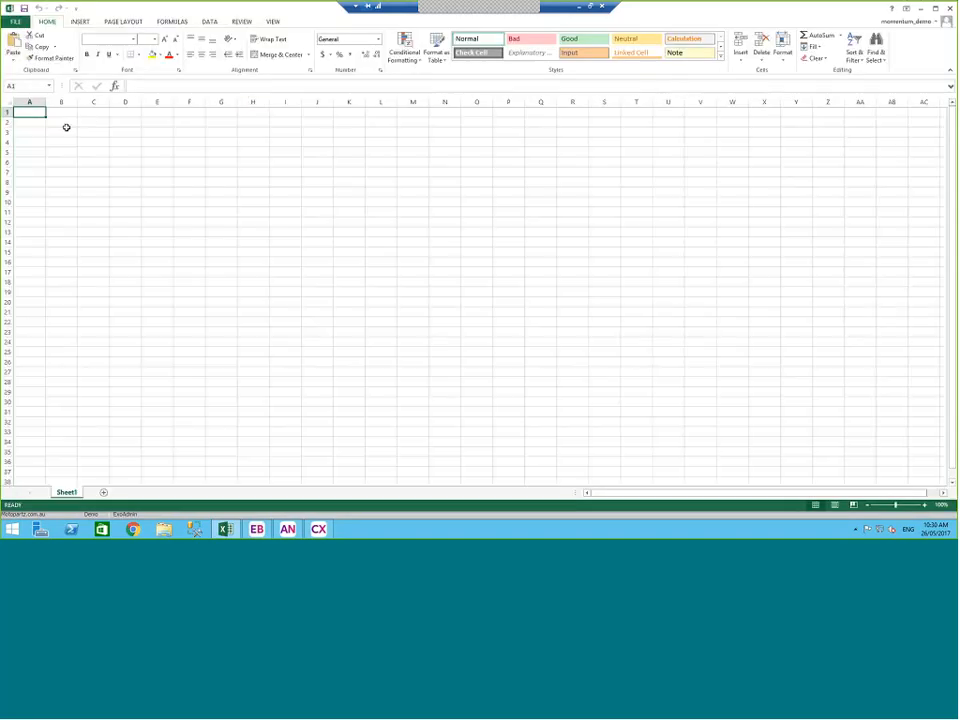
pyautogui.click(64, 121)
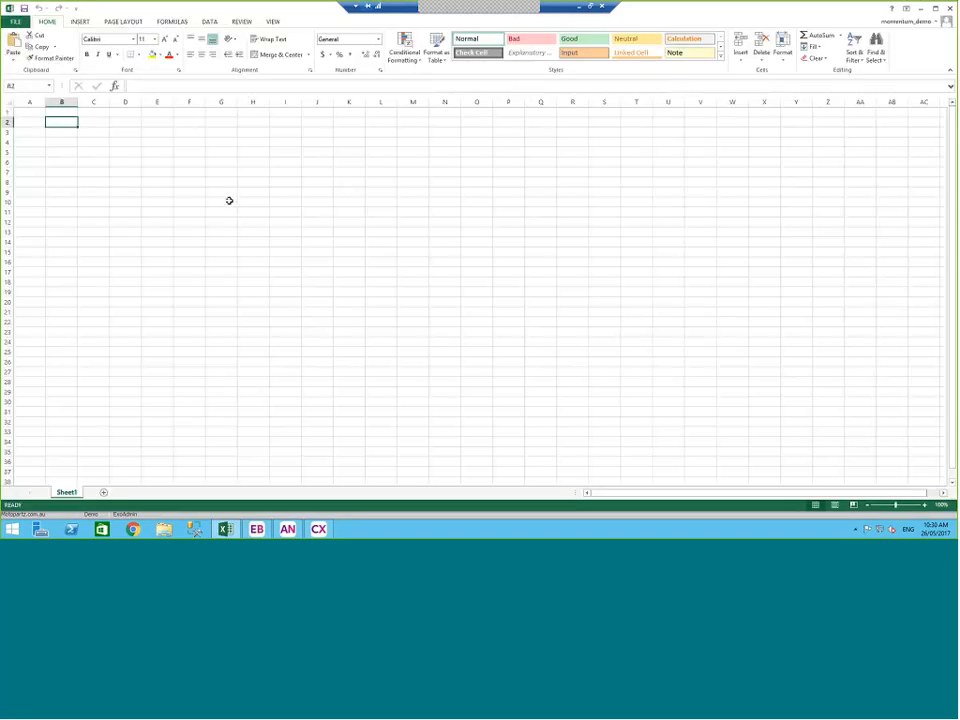
pyautogui.hotkey('ctrl', 'v')
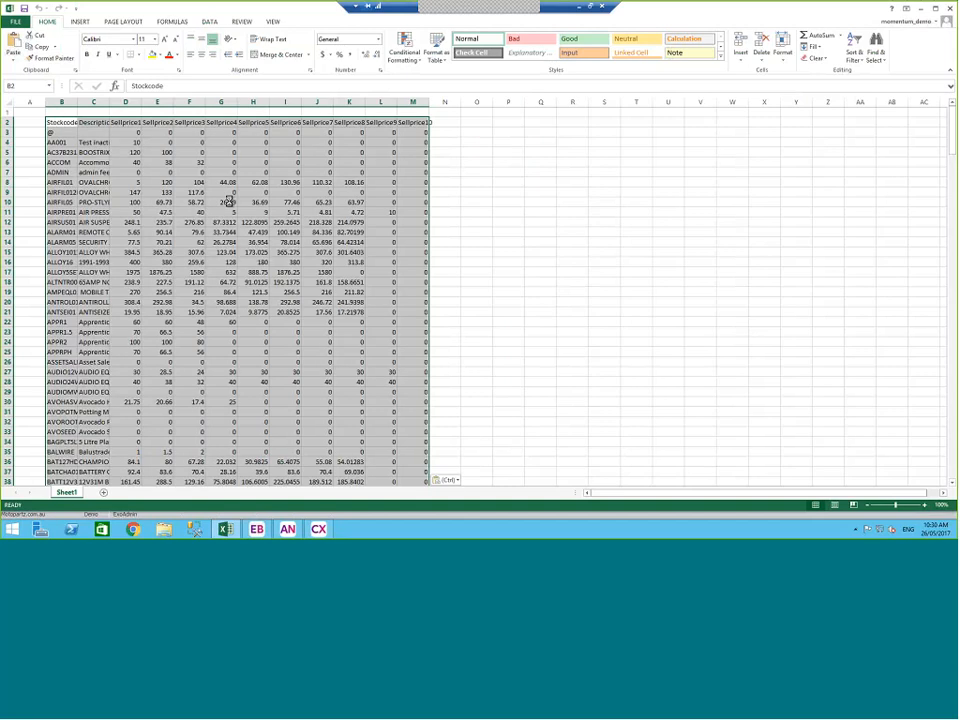
# Autofit the pasted columns and freeze the panes at cell B3 to hold the header row in place
pyautogui.press('a')
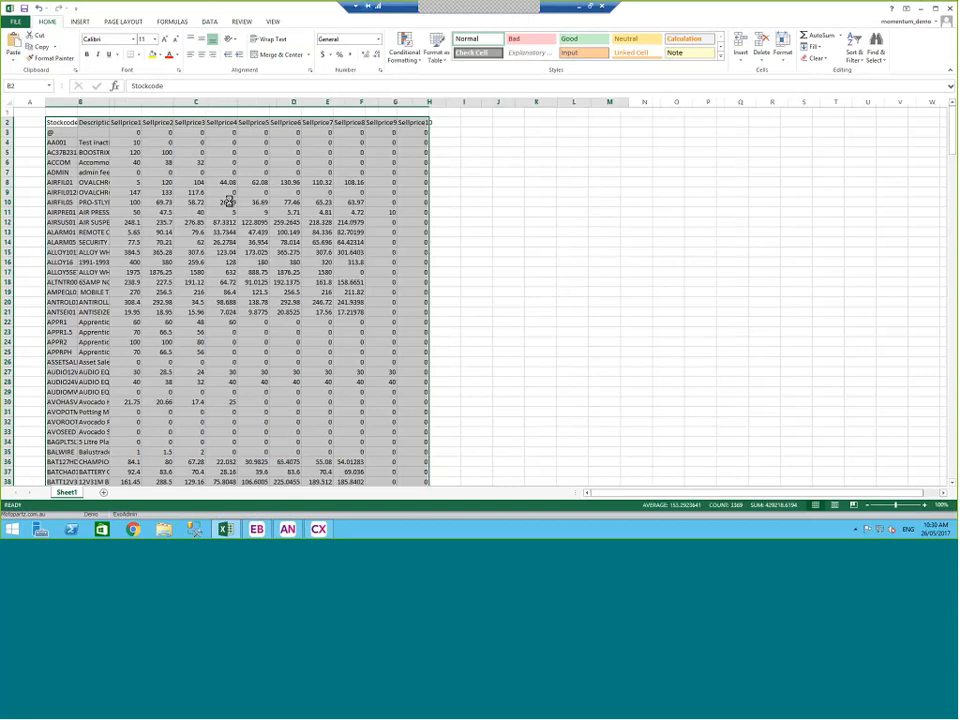
pyautogui.press('Down')
pyautogui.hotkey('alt', 'w')
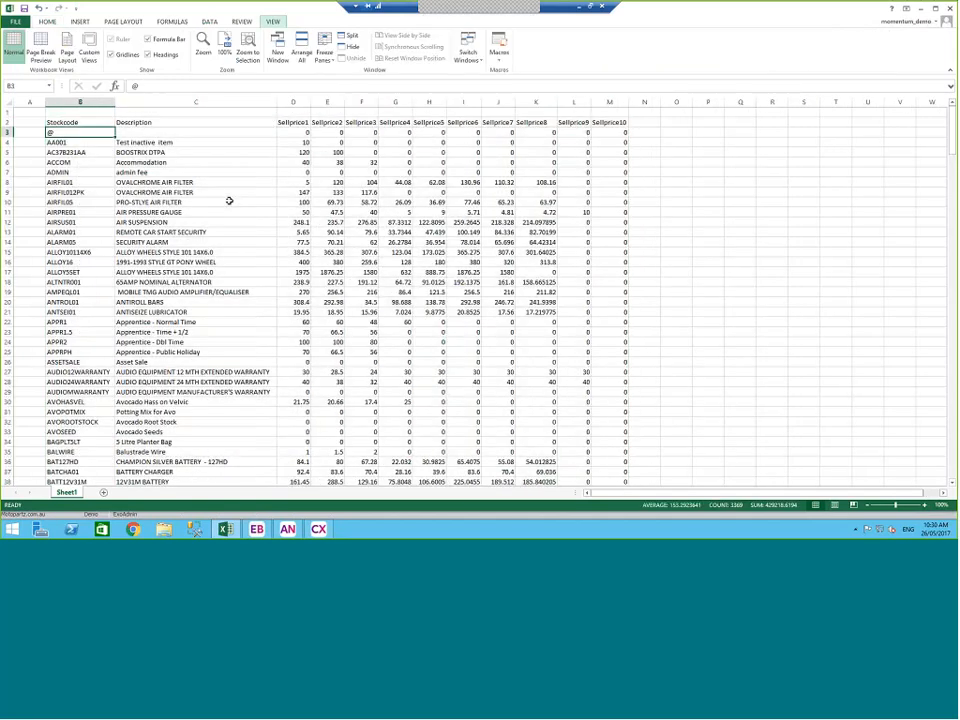
pyautogui.press('f')
pyautogui.press('f')
# Fill Sellprice1 to Sellprice8 of stock code AIRFIL01 (cells D8 to K8) with 225
pyautogui.press('Right')
pyautogui.press('Right')
pyautogui.press('Right')
pyautogui.press('Down')
pyautogui.press('Down')
pyautogui.press('Down')
pyautogui.press('Down')
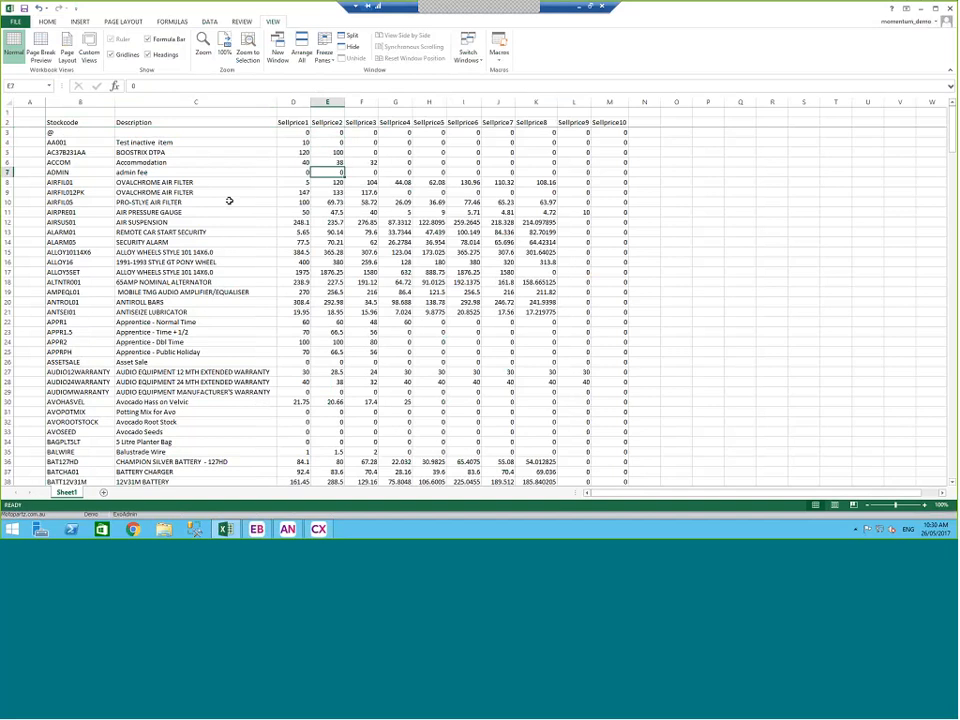
pyautogui.press('Down')
pyautogui.press('Left')
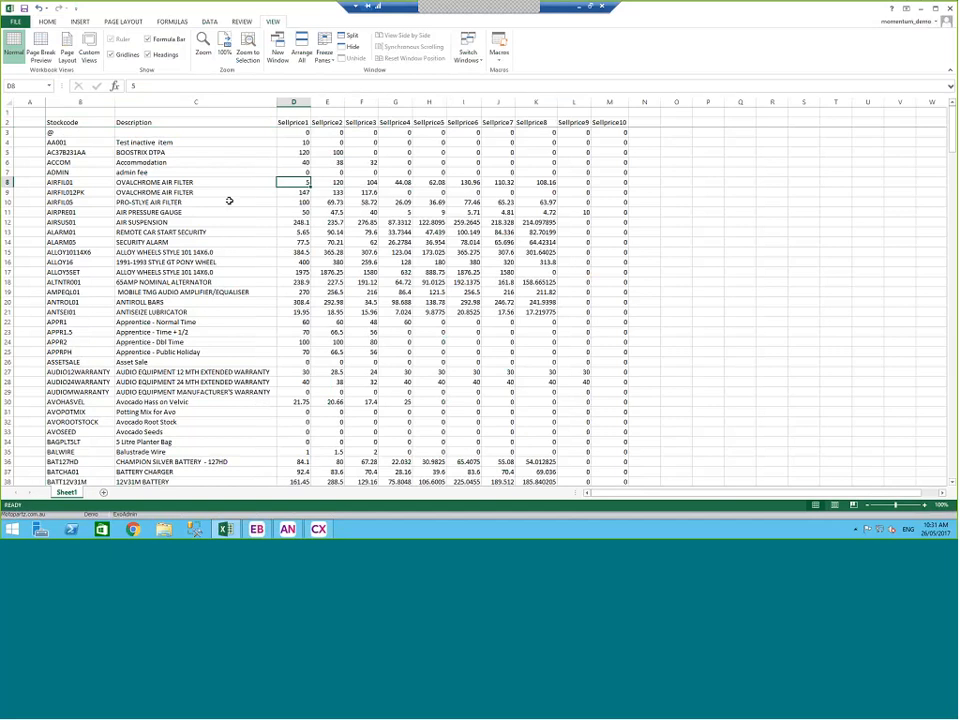
pyautogui.press('Right')
pyautogui.press('Right')
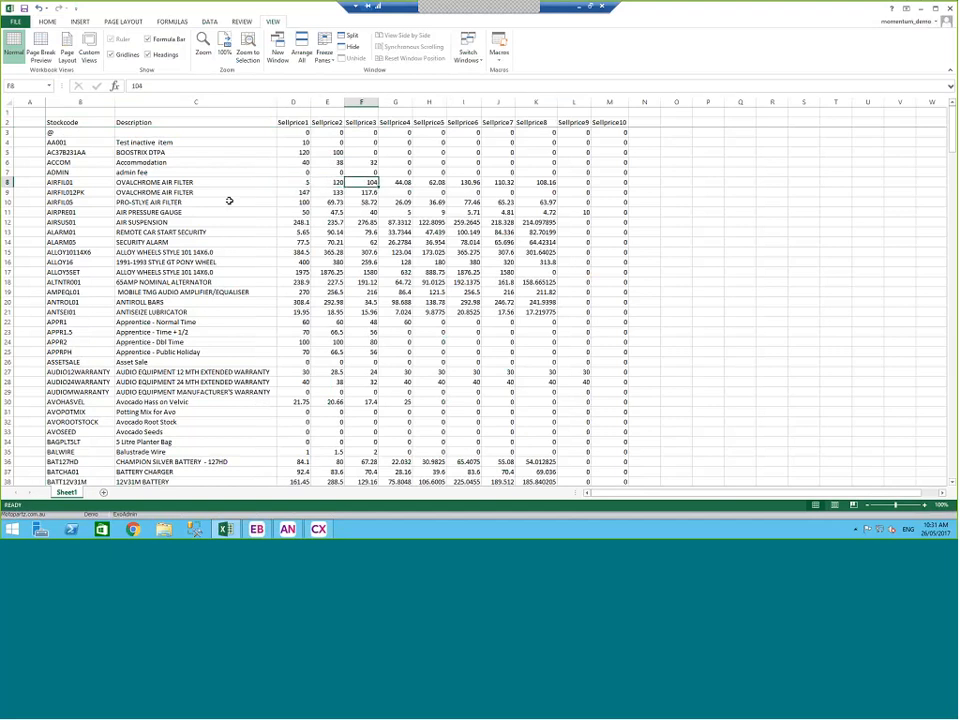
pyautogui.press('Right')
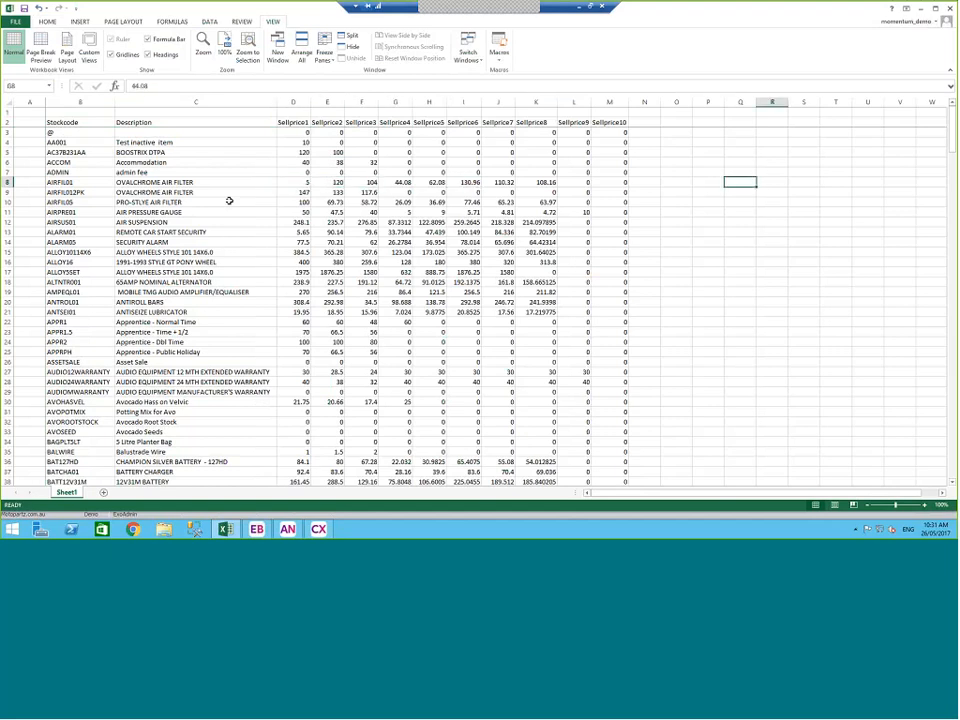
pyautogui.press('Right')
pyautogui.press('Right')
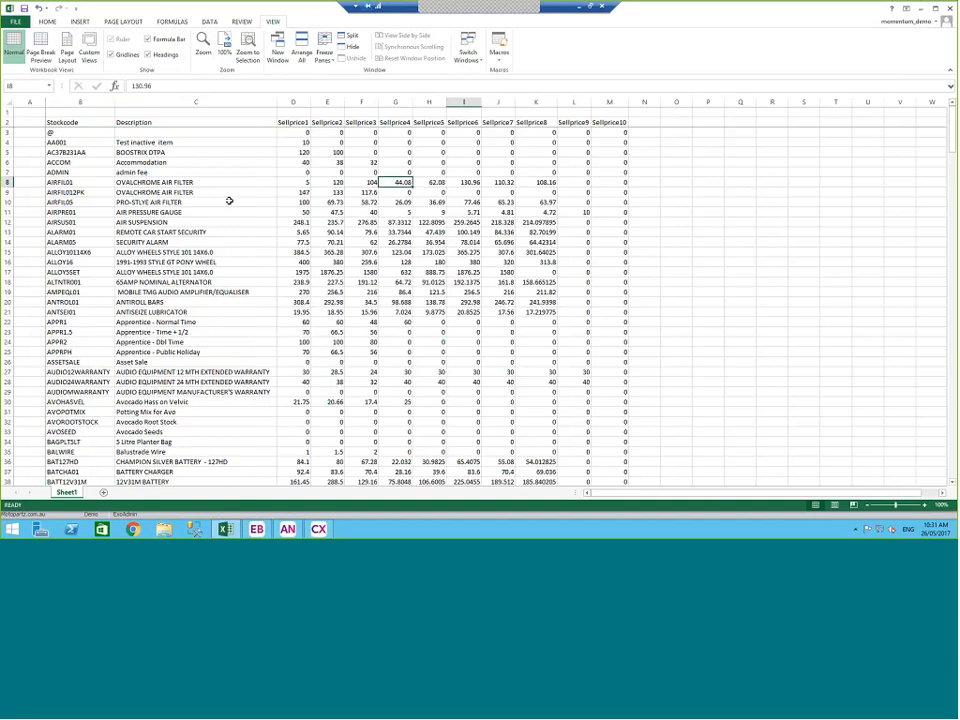
pyautogui.press('Left')
pyautogui.press('Left')
pyautogui.press('Left')
pyautogui.press('Left')
pyautogui.press('Left')
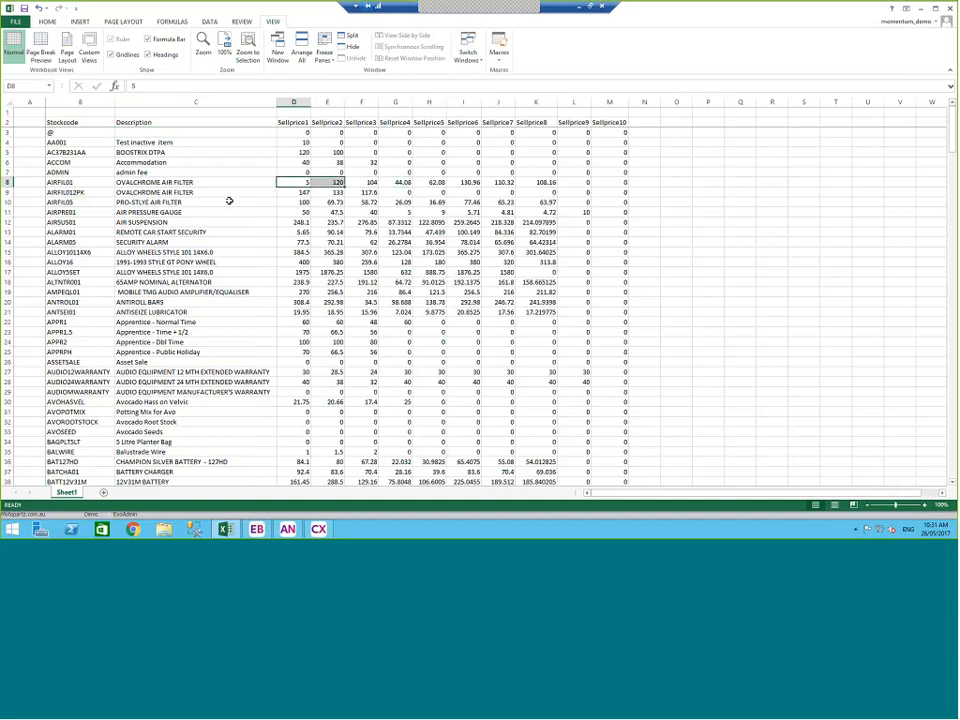
pyautogui.hotkey('shift', 'Right')
pyautogui.hotkey('shift', 'Right')
pyautogui.hotkey('shift', 'Right')
pyautogui.hotkey('shift', 'Right')
pyautogui.hotkey('shift', 'Right')
pyautogui.hotkey('shift', 'Right')
pyautogui.hotkey('shift', 'Right')
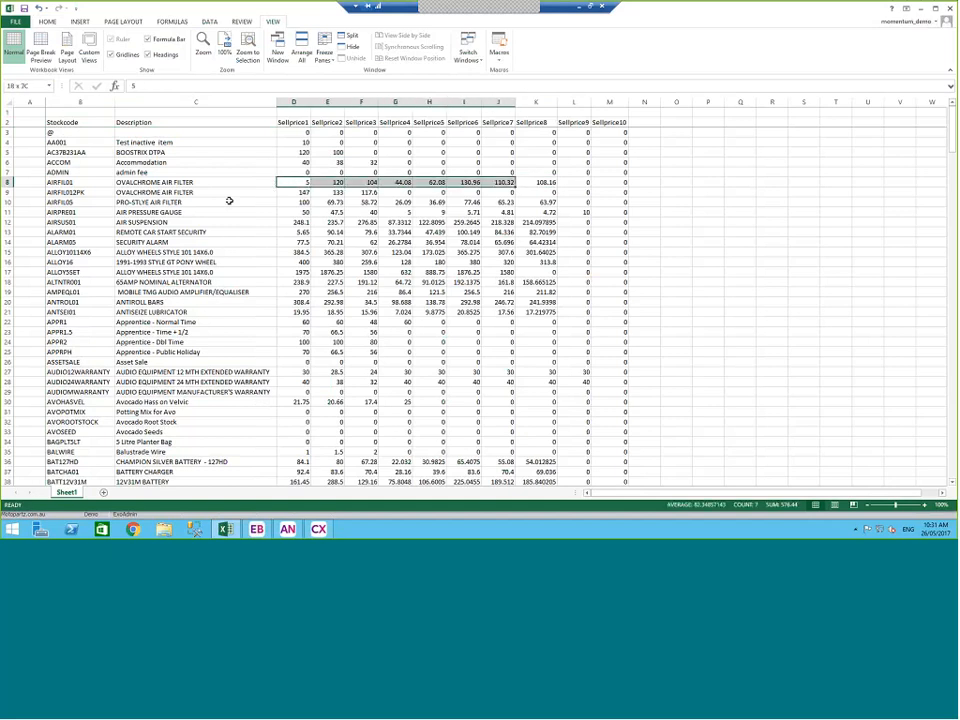
pyautogui.write('225')
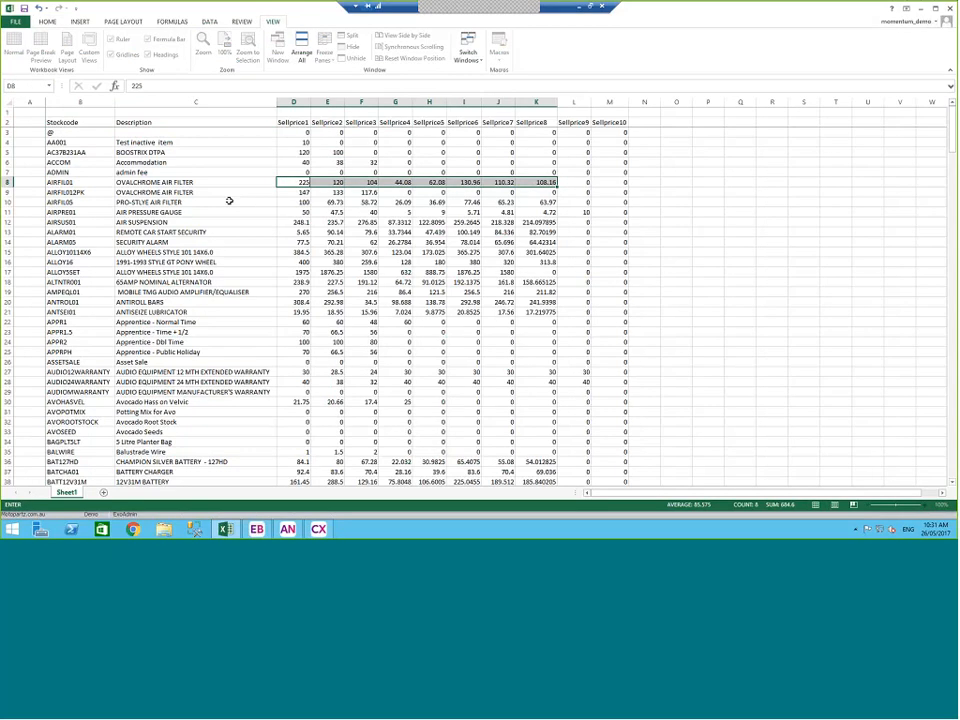
pyautogui.hotkey('ctrl', 'Return')
# Calculate Sellprice2 of AIRFIL012PK in cell E9 as 95% of its Sellprice1 with the formula =D9*.95
pyautogui.press('Left')
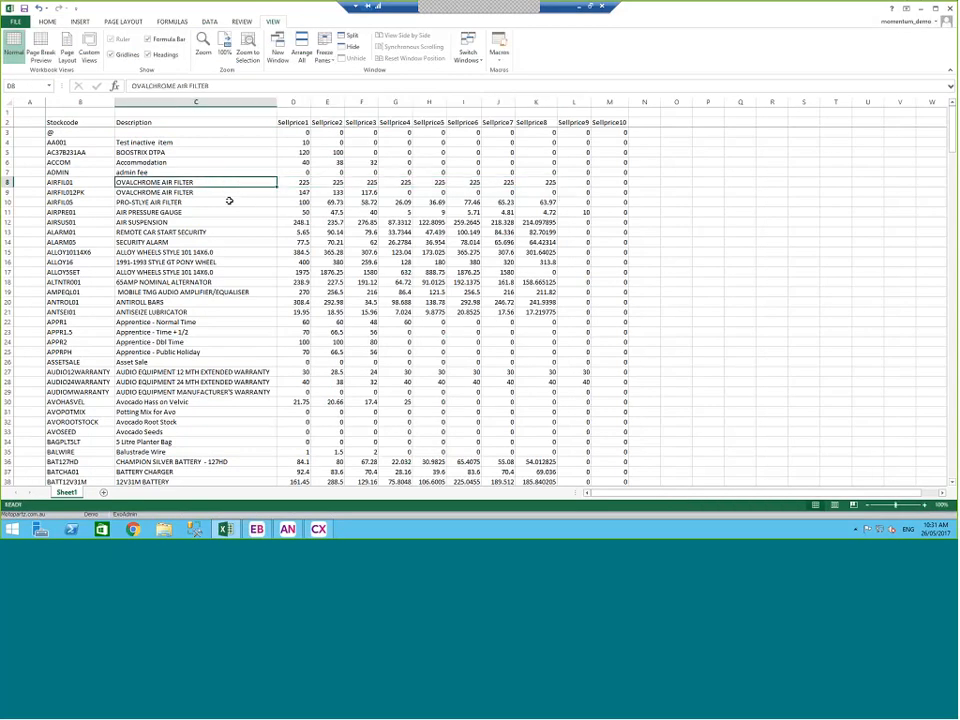
pyautogui.press('Right')
pyautogui.press('Right')
pyautogui.press('Down')
pyautogui.write('=')
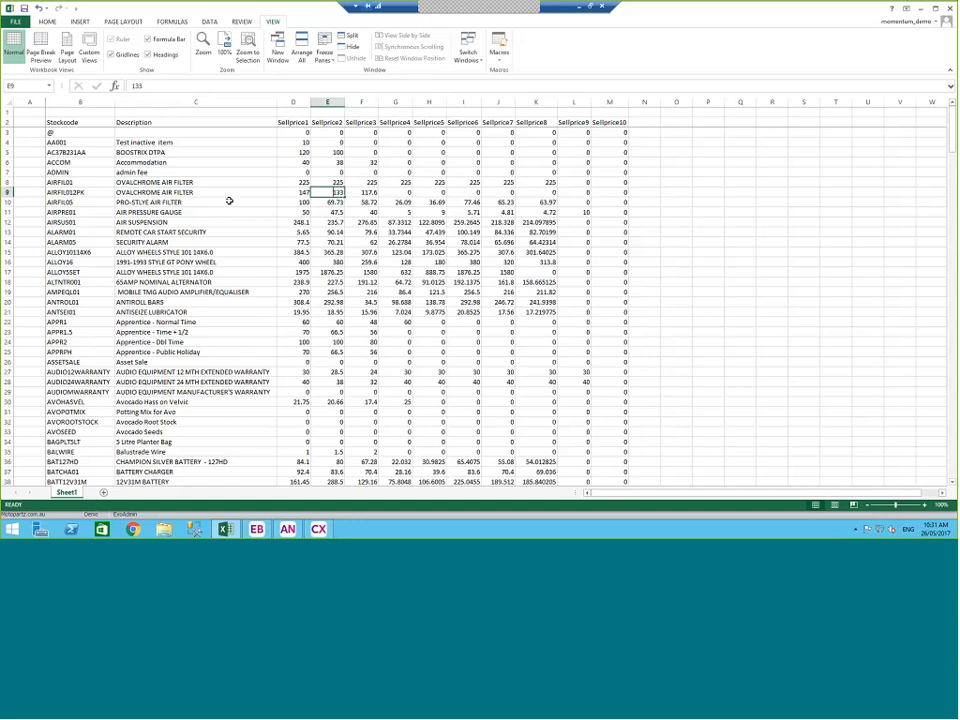
pyautogui.press('Left')
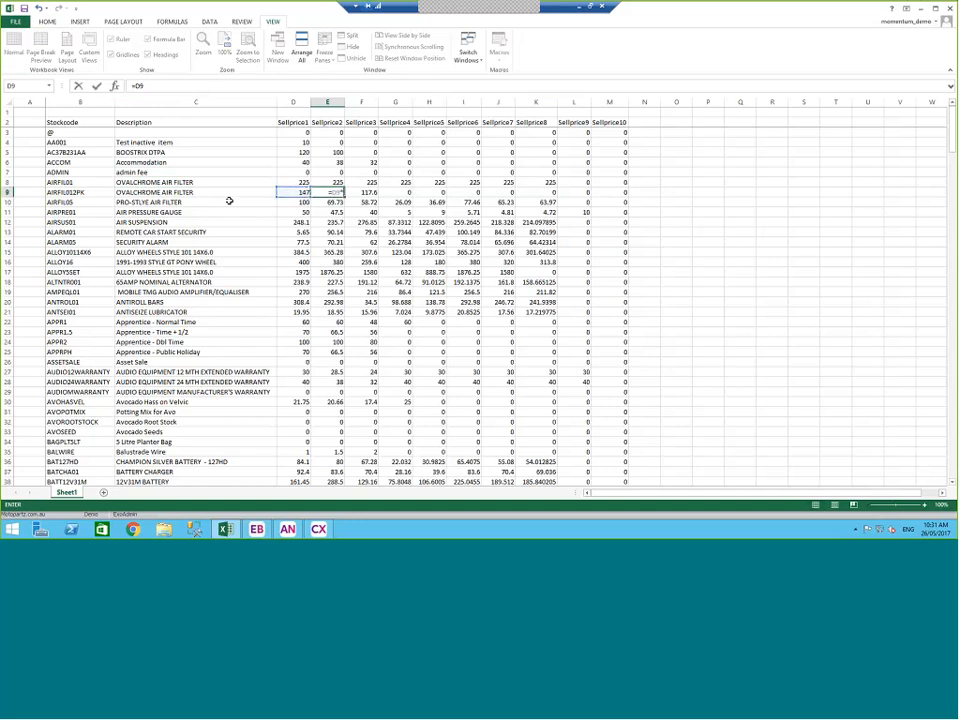
pyautogui.write('*.95')
pyautogui.press('Right')
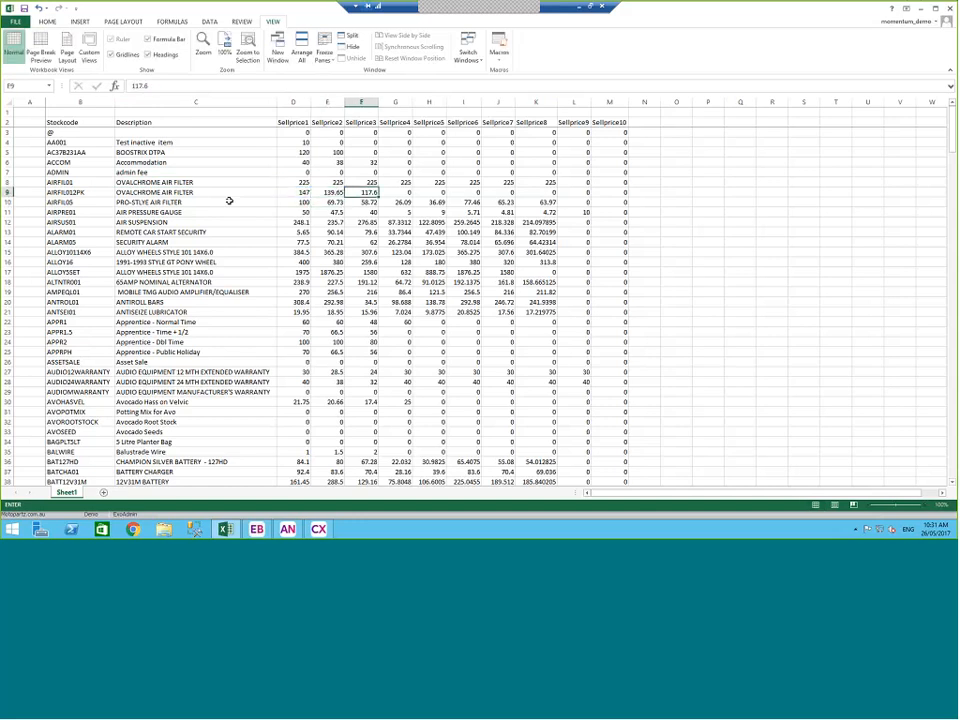
# Calculate Sellprice3 of AIRFIL012PK in cell F9 as 90% of its Sellprice1 with the formula =D9*0.9
pyautogui.write('=')
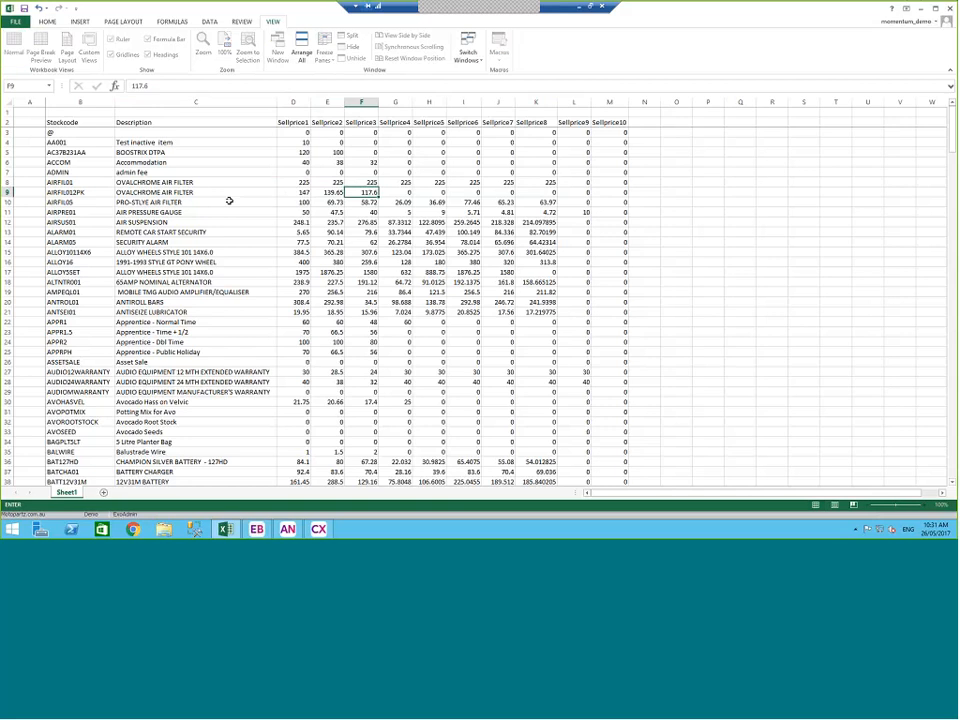
pyautogui.press('Left')
pyautogui.press('Left')
pyautogui.write('*0')
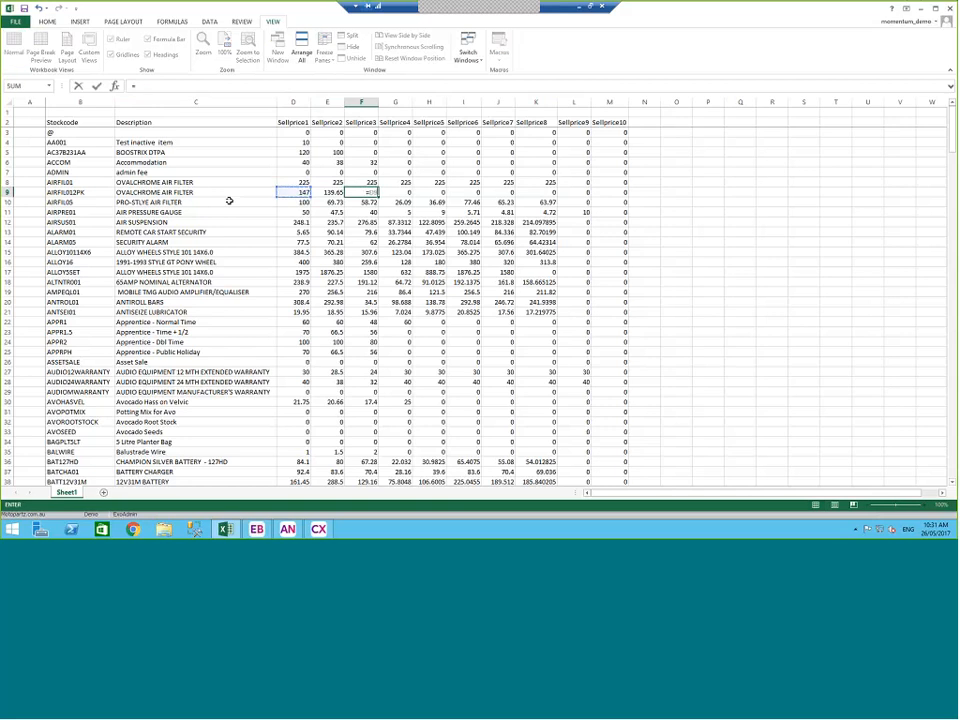
pyautogui.write('.9')
pyautogui.press('Return')
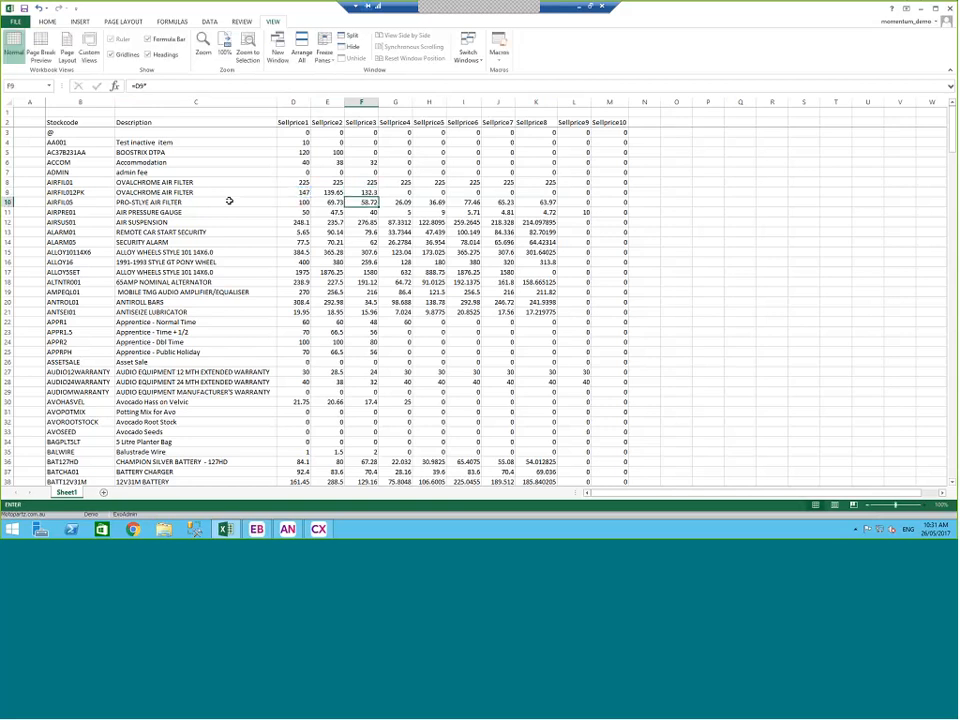
pyautogui.press('Up')
pyautogui.press('Left')
pyautogui.press('Left')
# Save the workbook as StockPrice in the C: drive folder EXO_Apps\MYOB EXO Business\Common\QI Templates
pyautogui.hotkey('ctrl', 's')
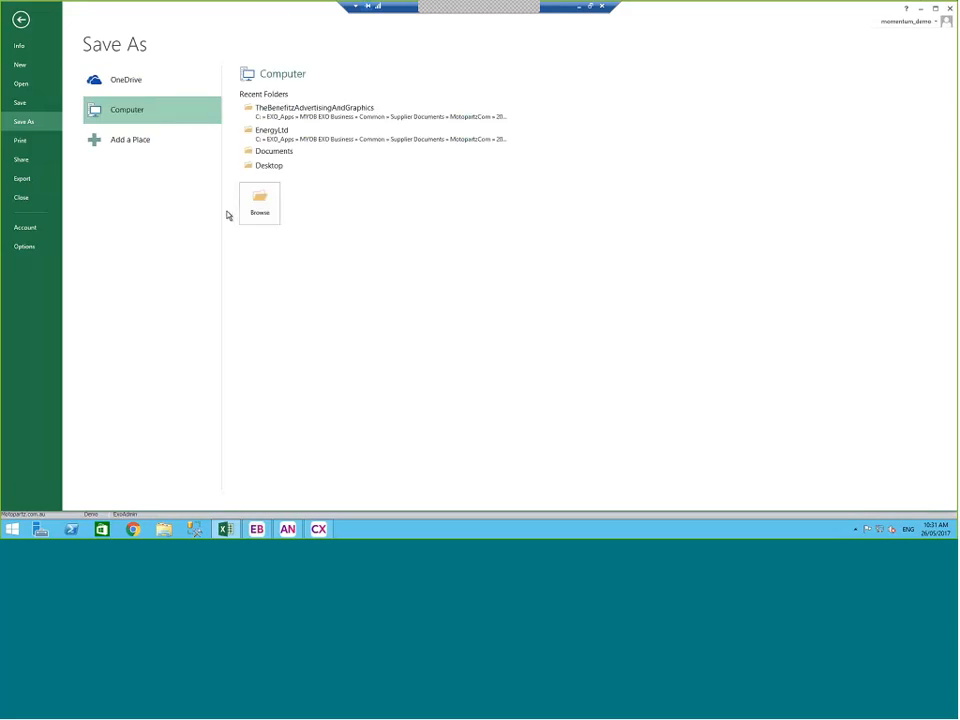
pyautogui.click(273, 208)
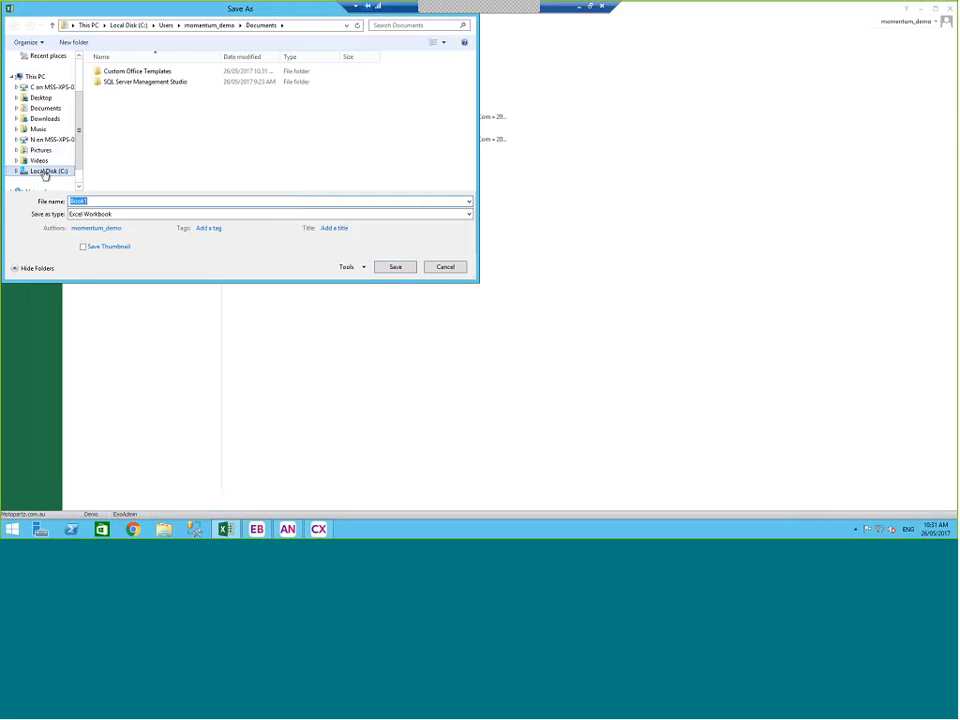
pyautogui.click(45, 172)
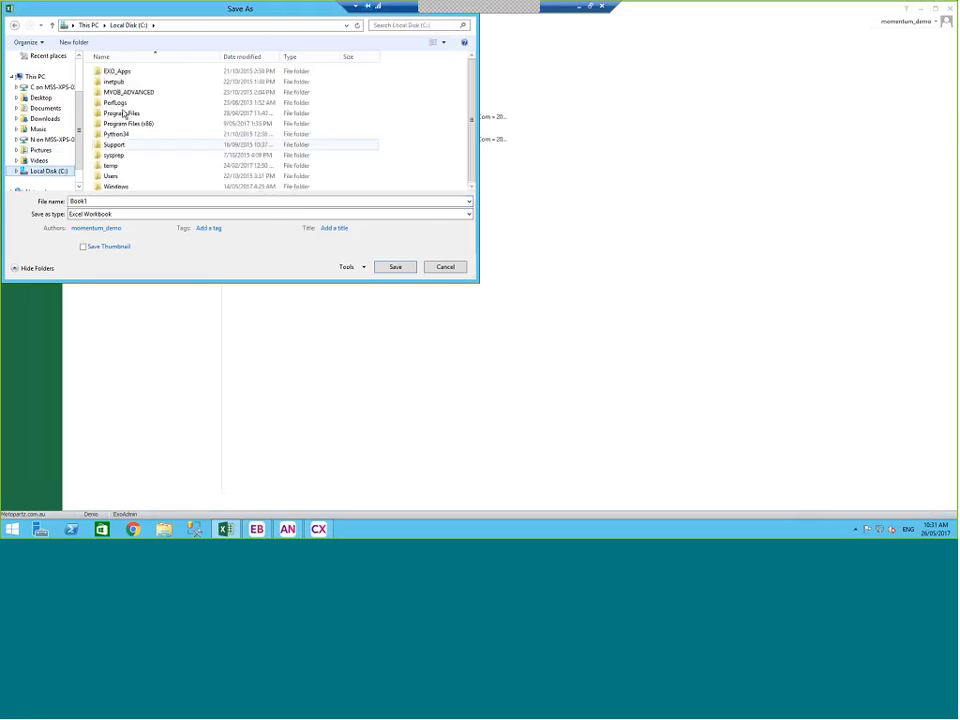
pyautogui.doubleClick(114, 71)
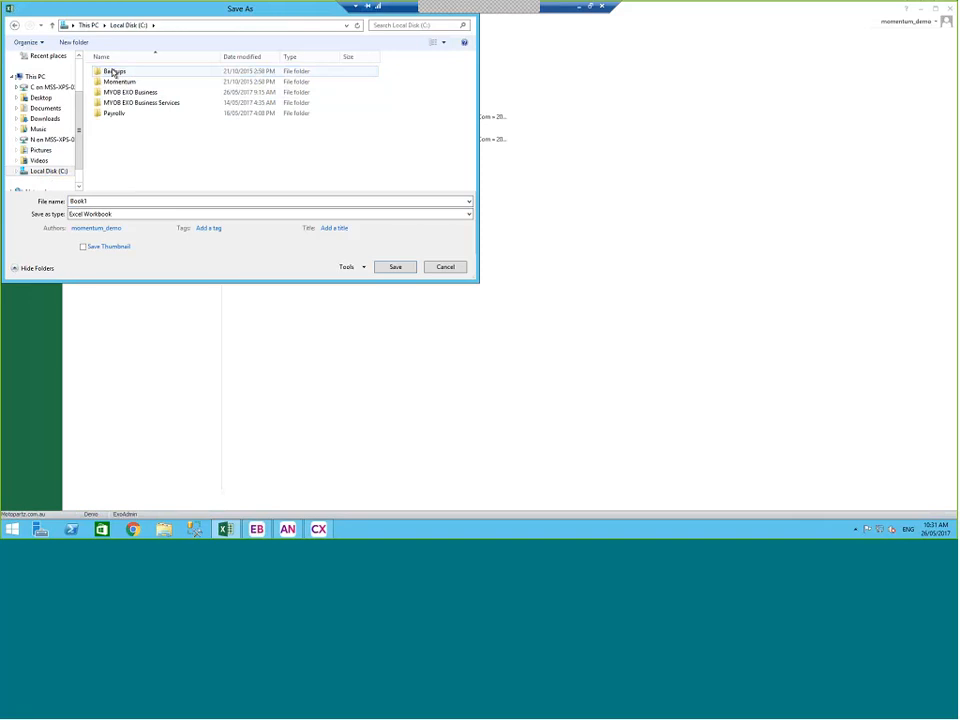
pyautogui.doubleClick(121, 92)
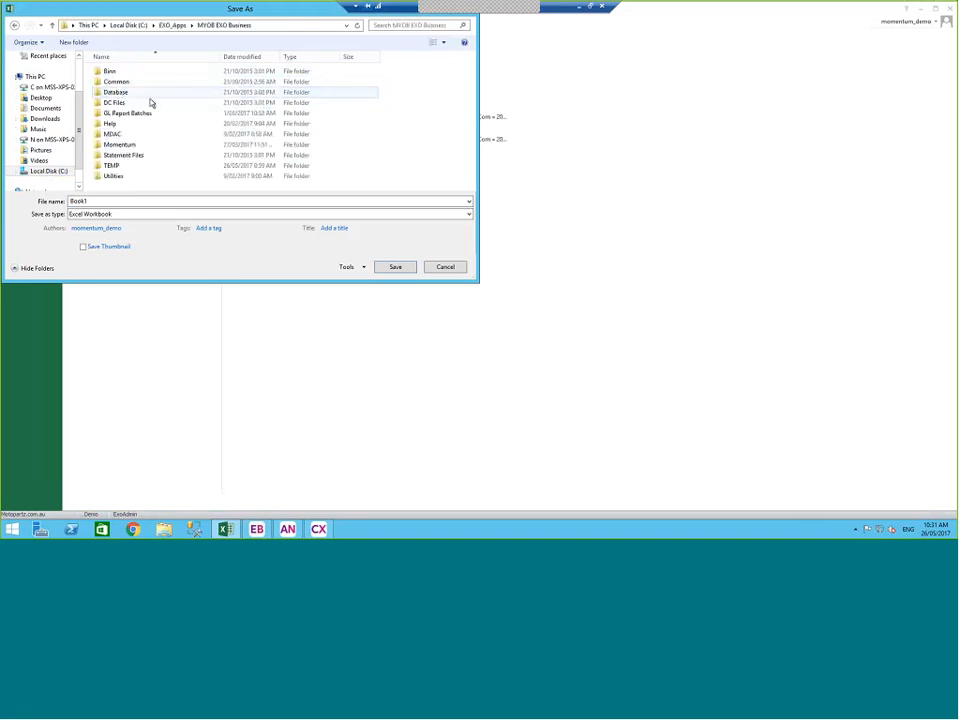
pyautogui.doubleClick(118, 81)
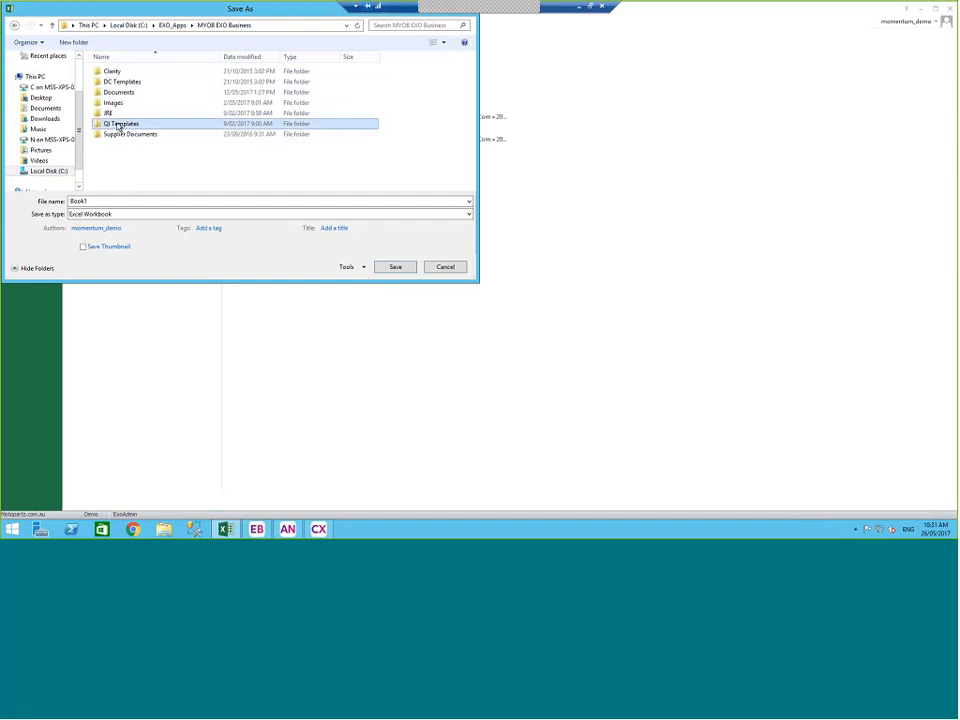
pyautogui.doubleClick(118, 122)
pyautogui.click(111, 199)
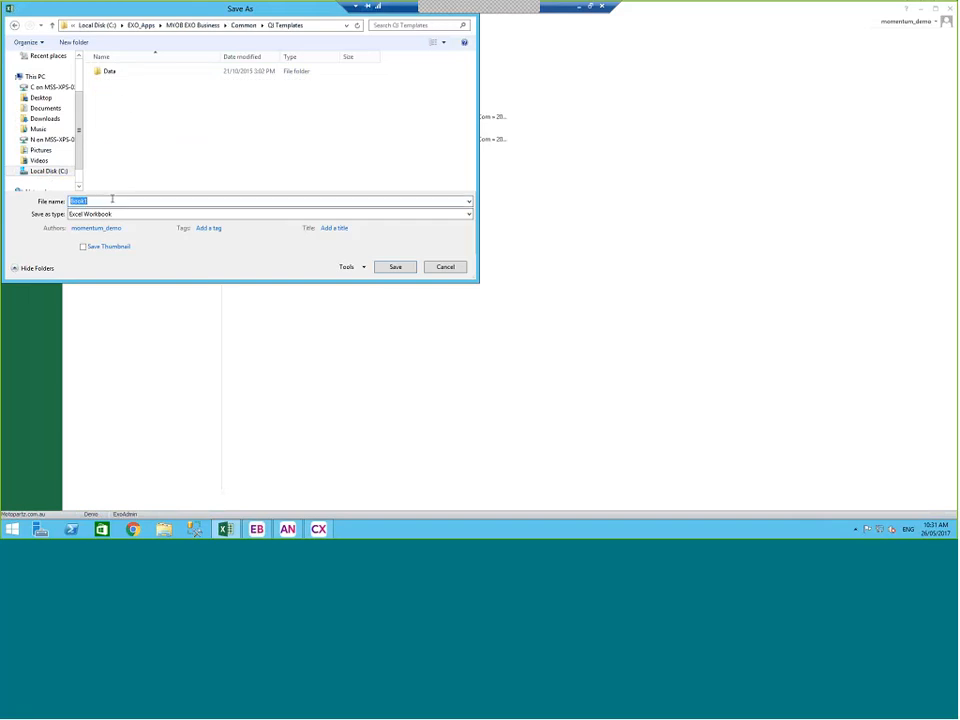
pyautogui.write('StockPrice')
pyautogui.click(396, 267)
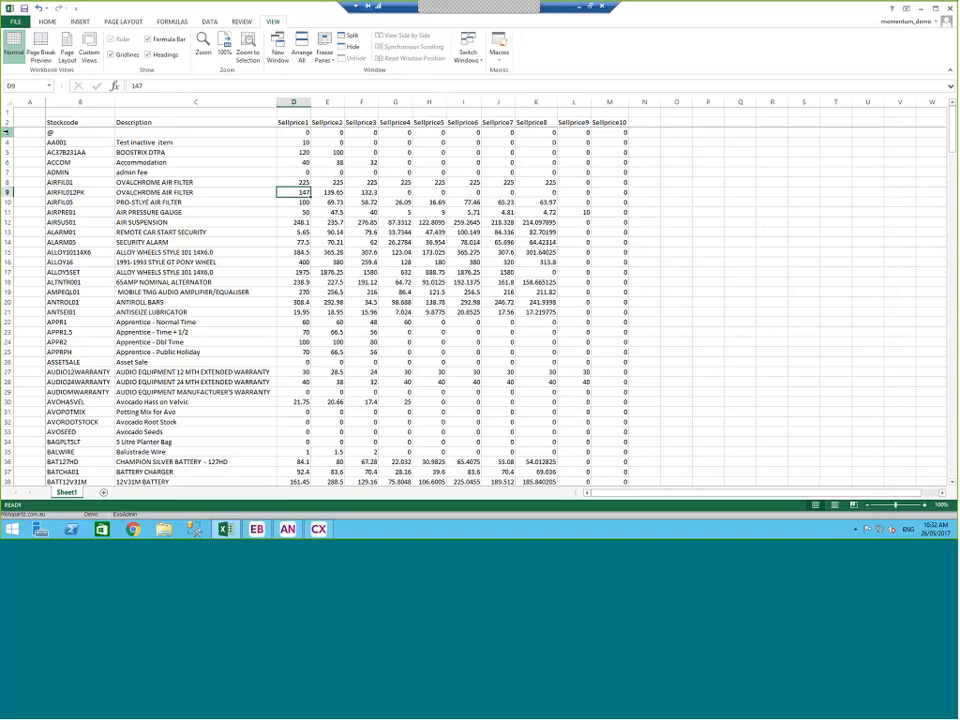
# Keep only the AIRFIL01 and AIRFIL012PK stock rows by deleting rows 3 to 7 and clearing everything from the AIRFIL05 row down
pyautogui.moveTo(7, 132); pyautogui.dragTo(10, 172)
pyautogui.hotkey('ctrl', '-')
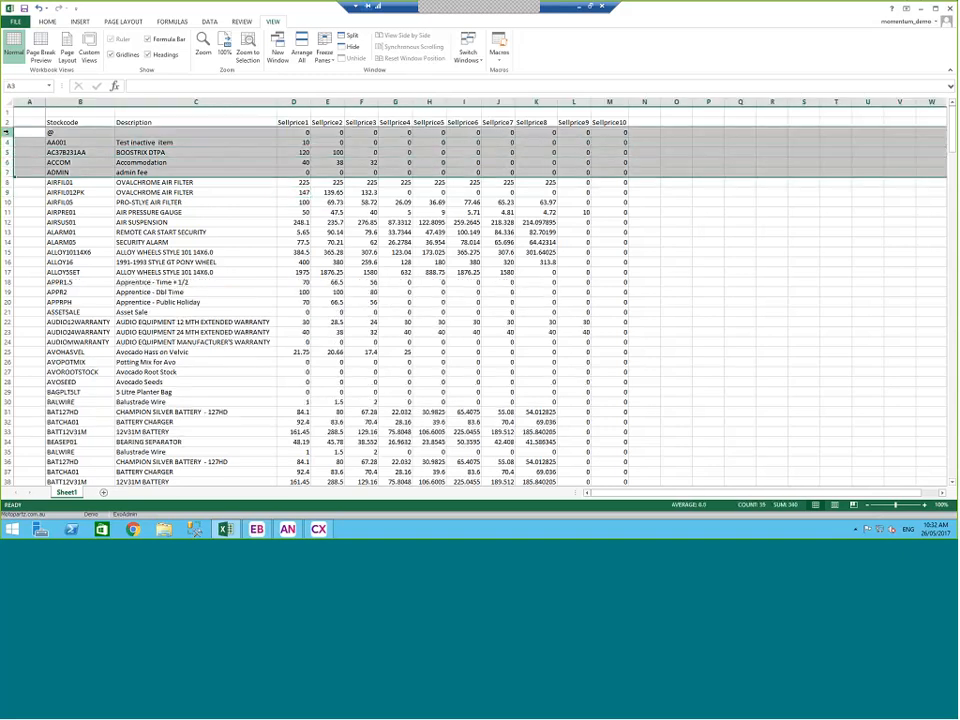
pyautogui.press('Down')
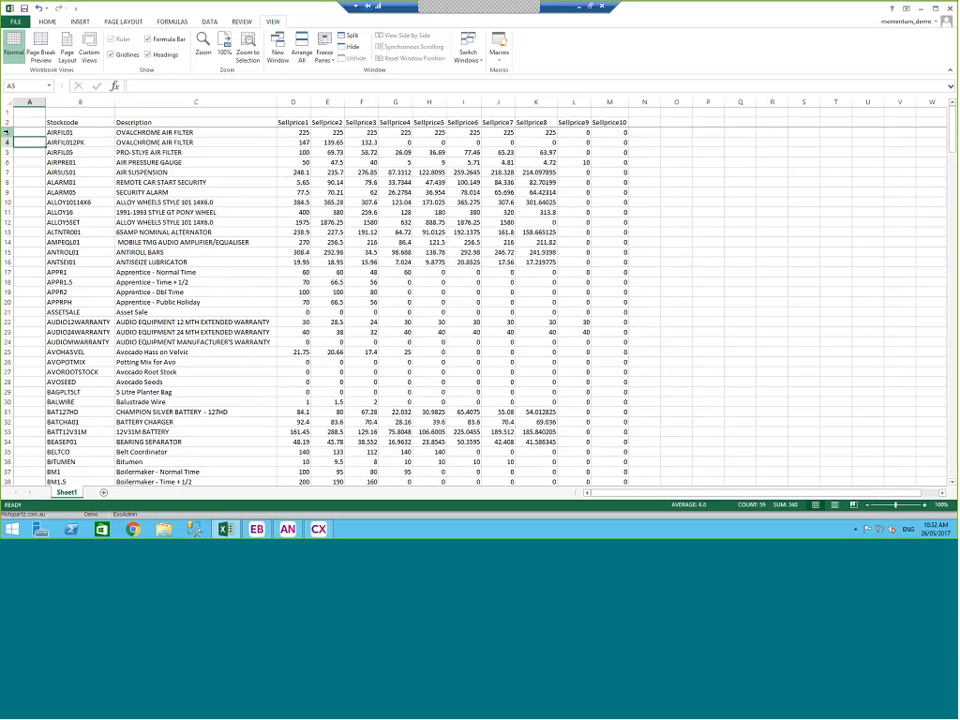
pyautogui.press('Down')
pyautogui.click(8, 152)
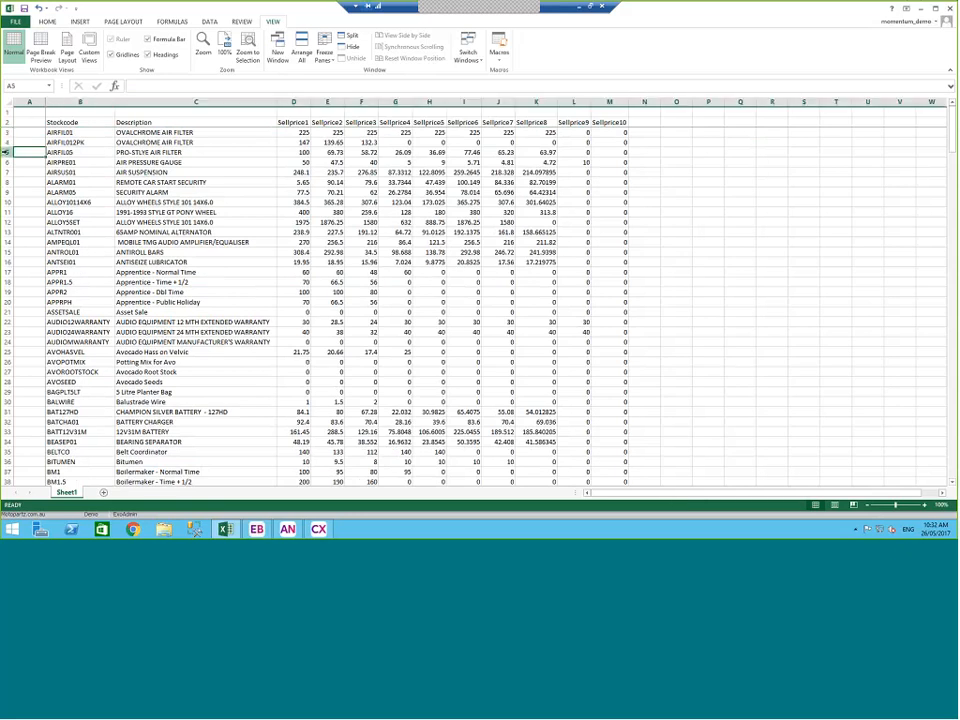
pyautogui.hotkey('ctrl', 'shift', 'Down')
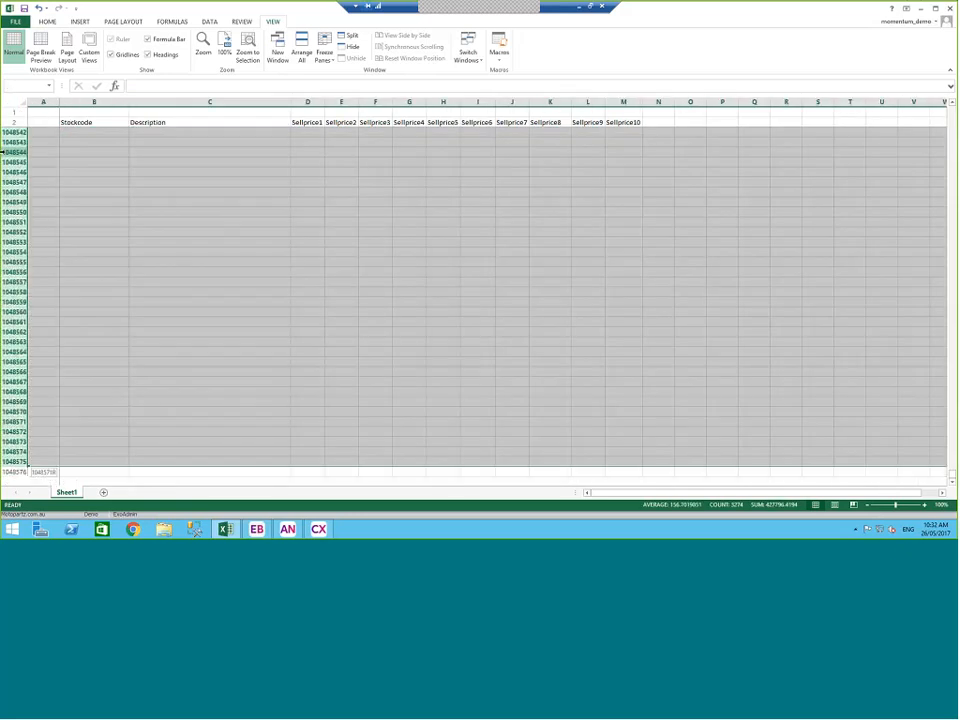
pyautogui.hotkey('ctrl', 'BackSpace')
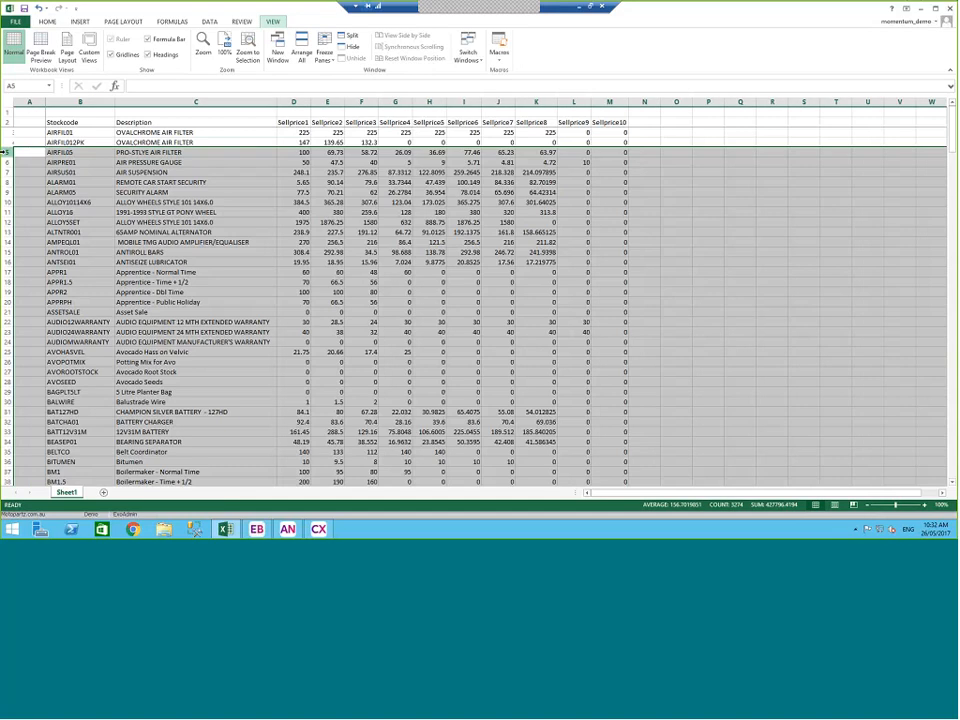
pyautogui.press('Delete')
pyautogui.click(80, 122)
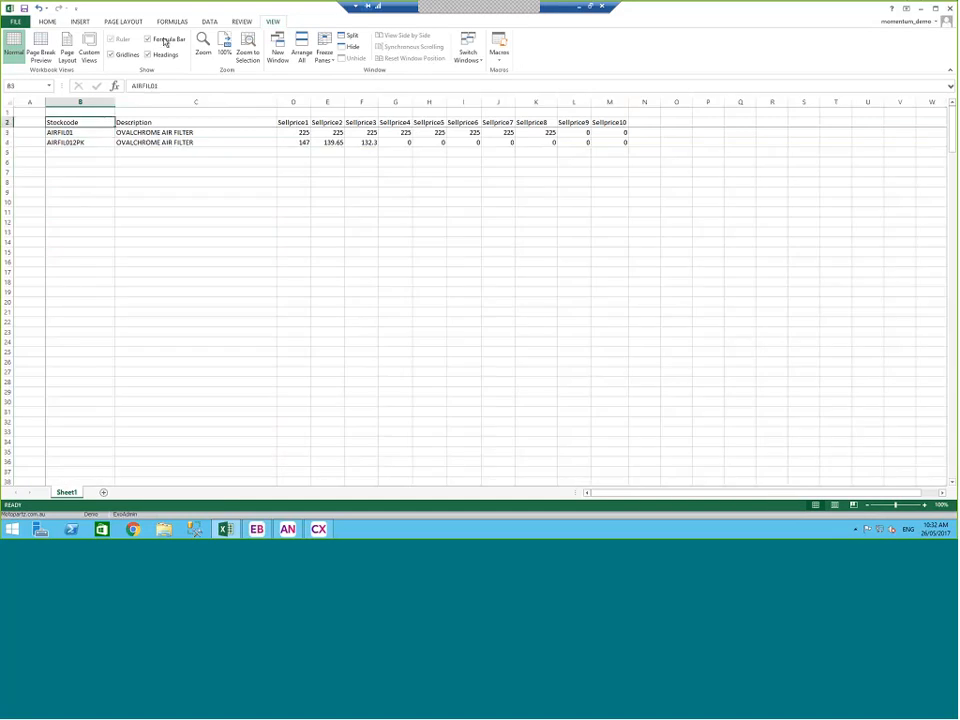
# Delete the empty column A and the empty row 1 so the data starts at cell A1
pyautogui.click(31, 102)
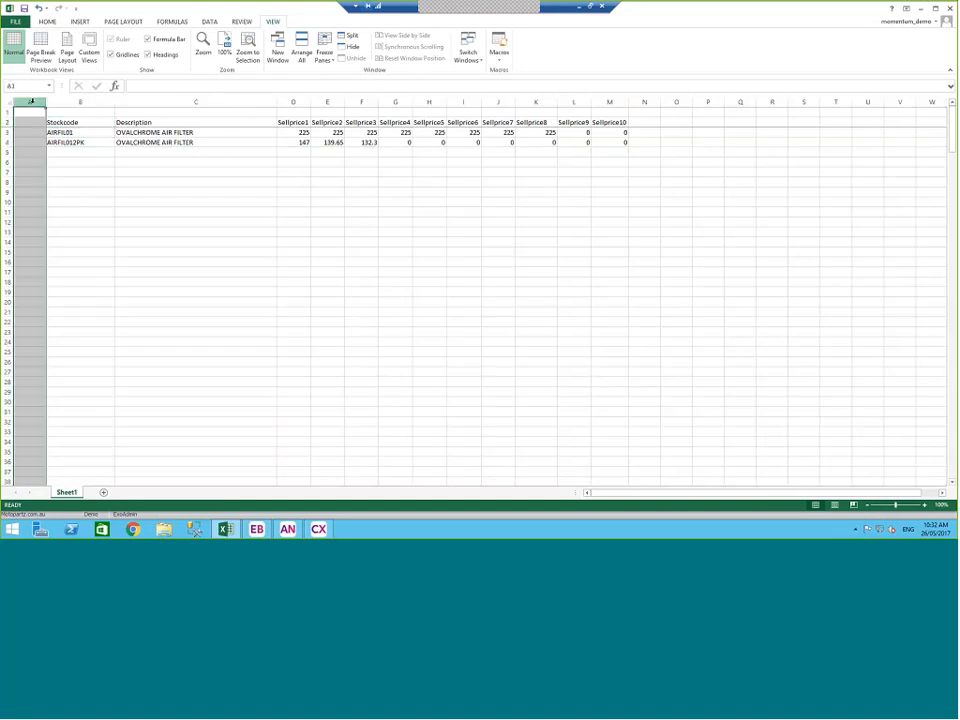
pyautogui.hotkey('ctrl', '-')
pyautogui.click(64, 122)
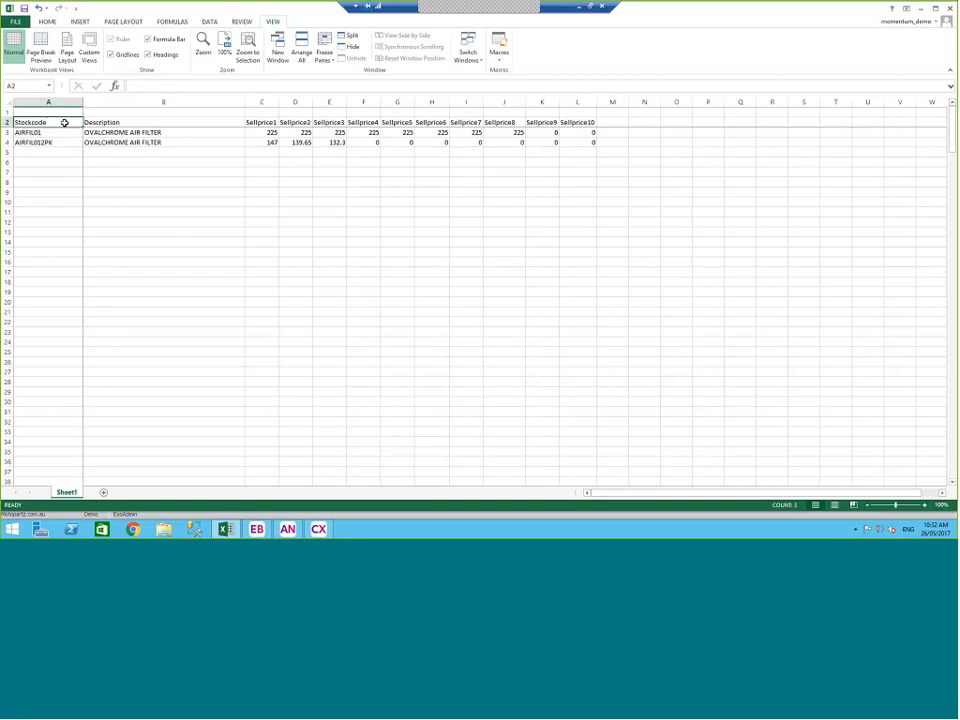
pyautogui.click(6, 112)
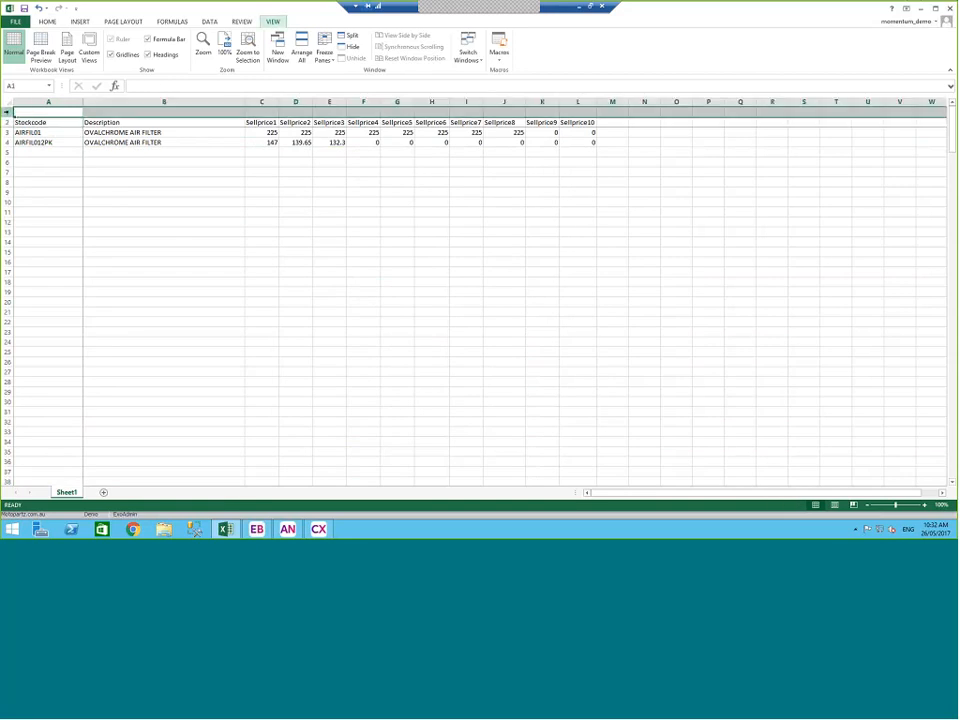
pyautogui.hotkey('ctrl', '-')
pyautogui.click(122, 124)
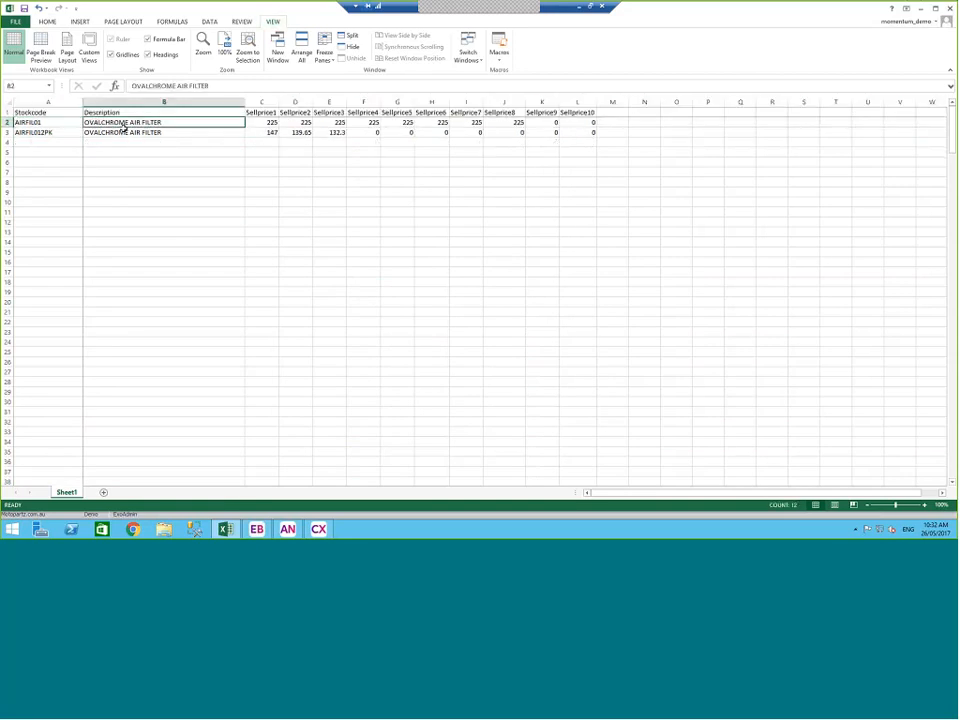
# Save a copy of the sheet as StockPrice in CSV (Comma delimited) format in the QI Templates folder
pyautogui.press('alt')
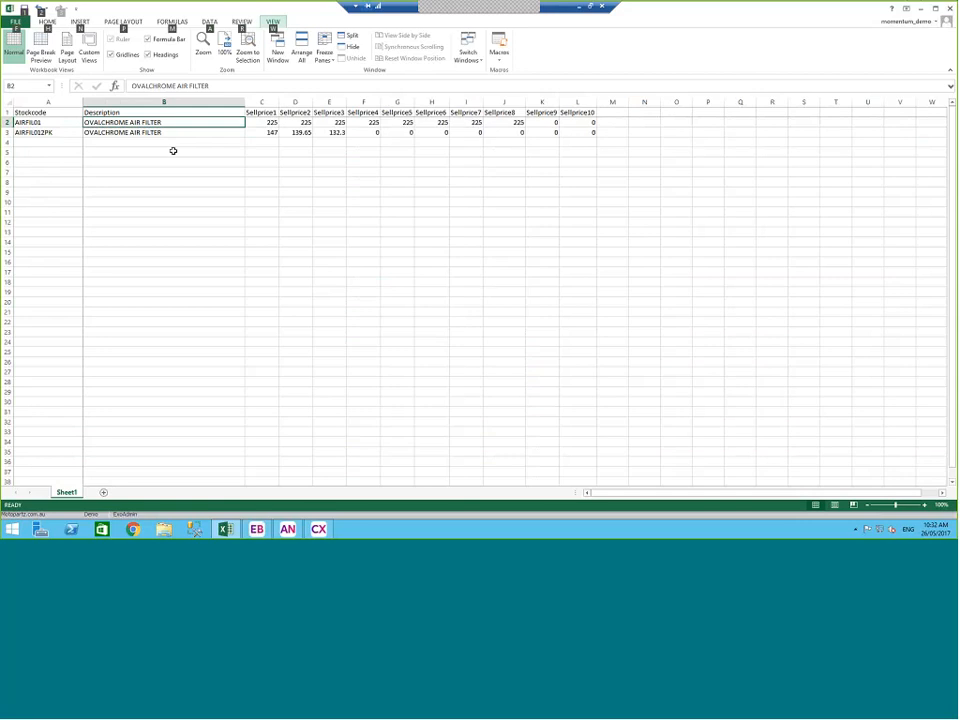
pyautogui.press('f')
pyautogui.press('a')
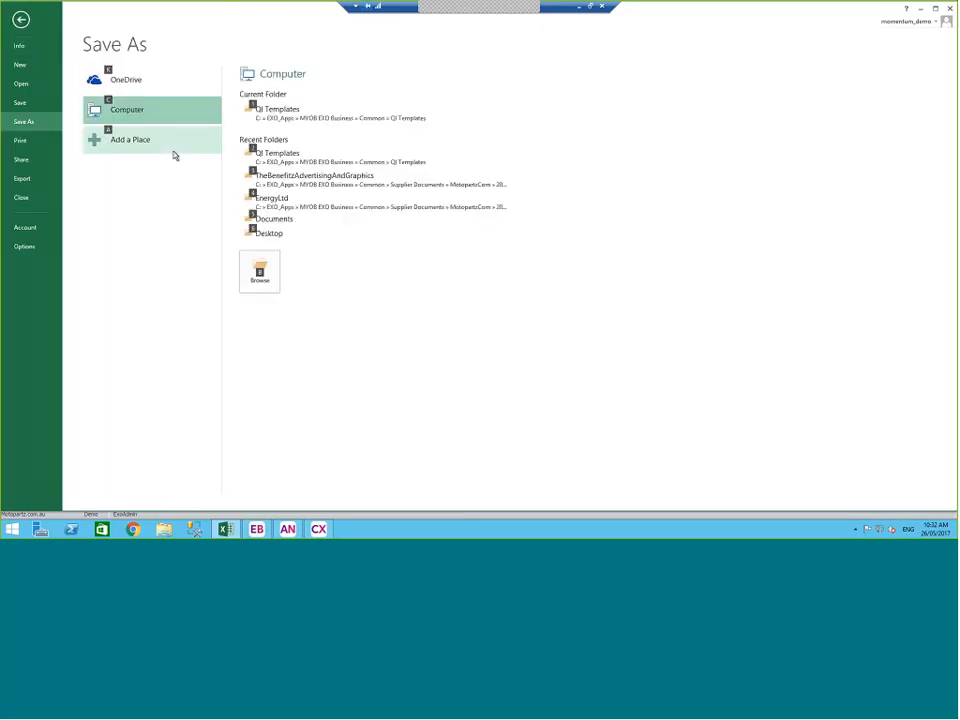
pyautogui.click(334, 122)
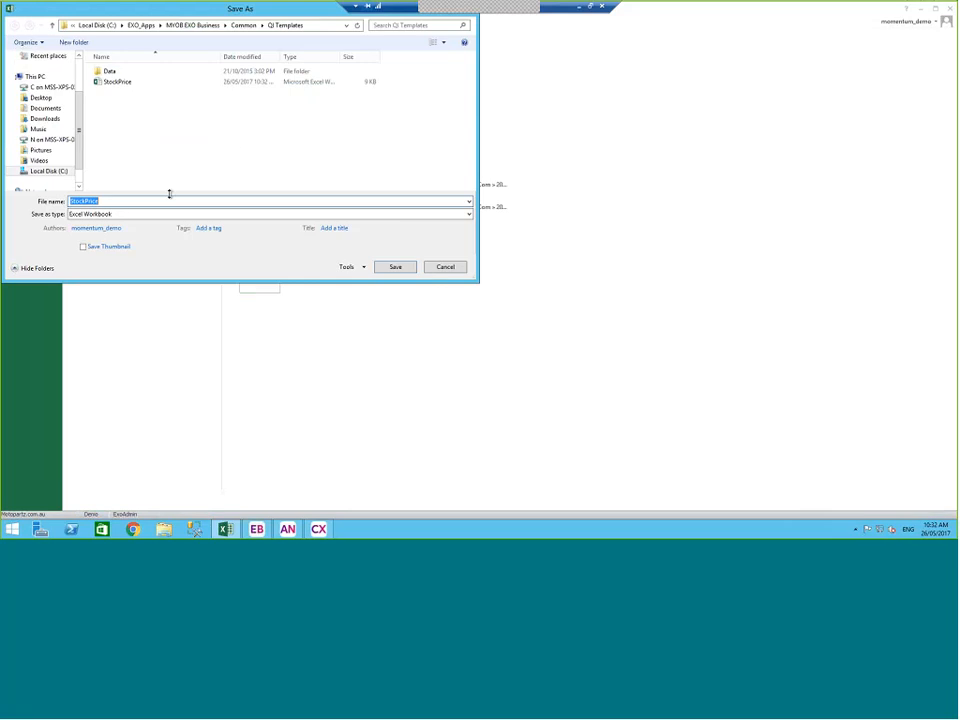
pyautogui.click(166, 214)
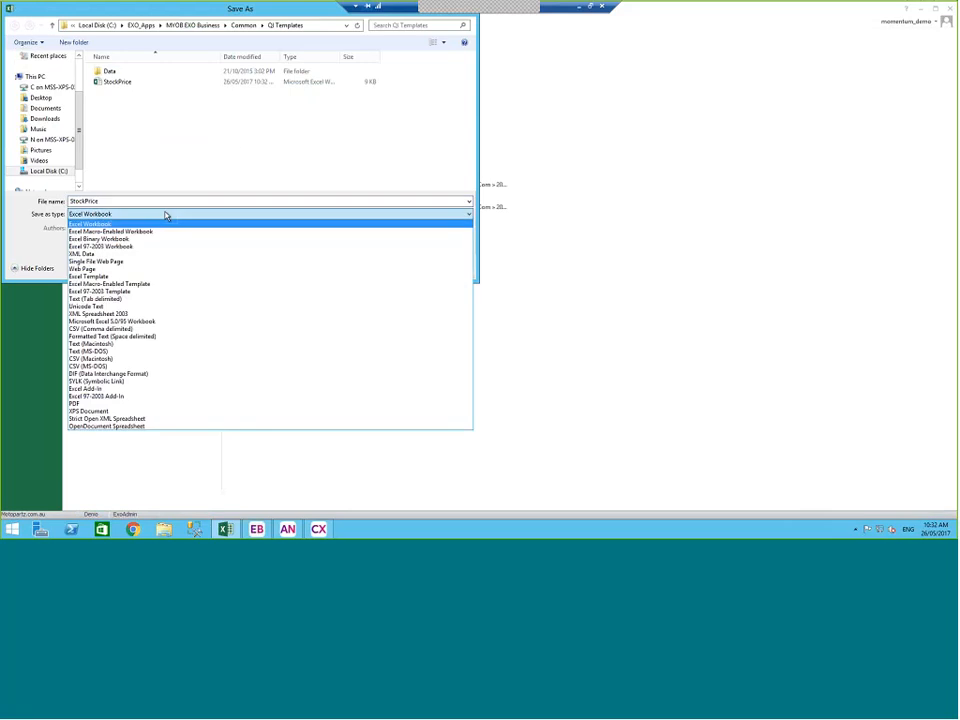
pyautogui.click(96, 328)
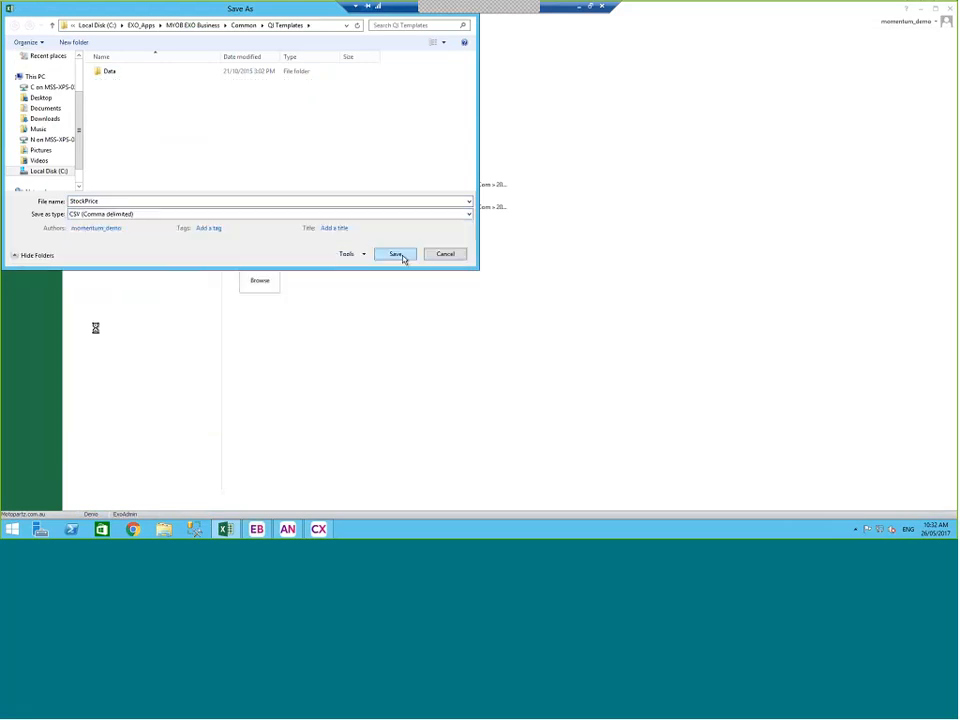
pyautogui.click(400, 255)
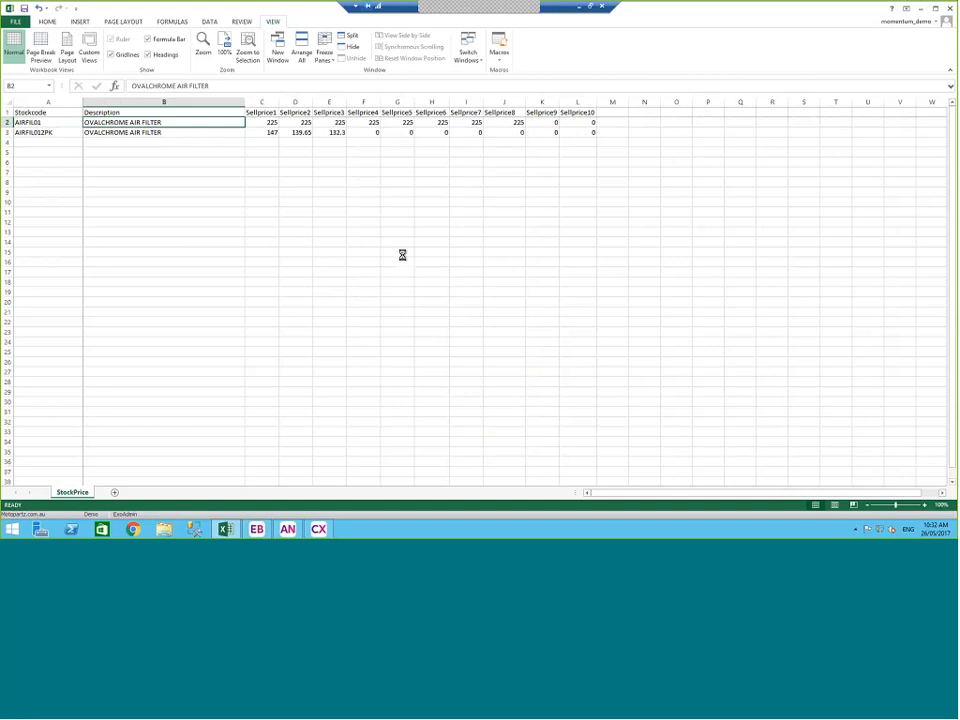
pyautogui.click(435, 291)
# Close Excel without saving further changes to StockPrice.csv
pyautogui.click(229, 201)
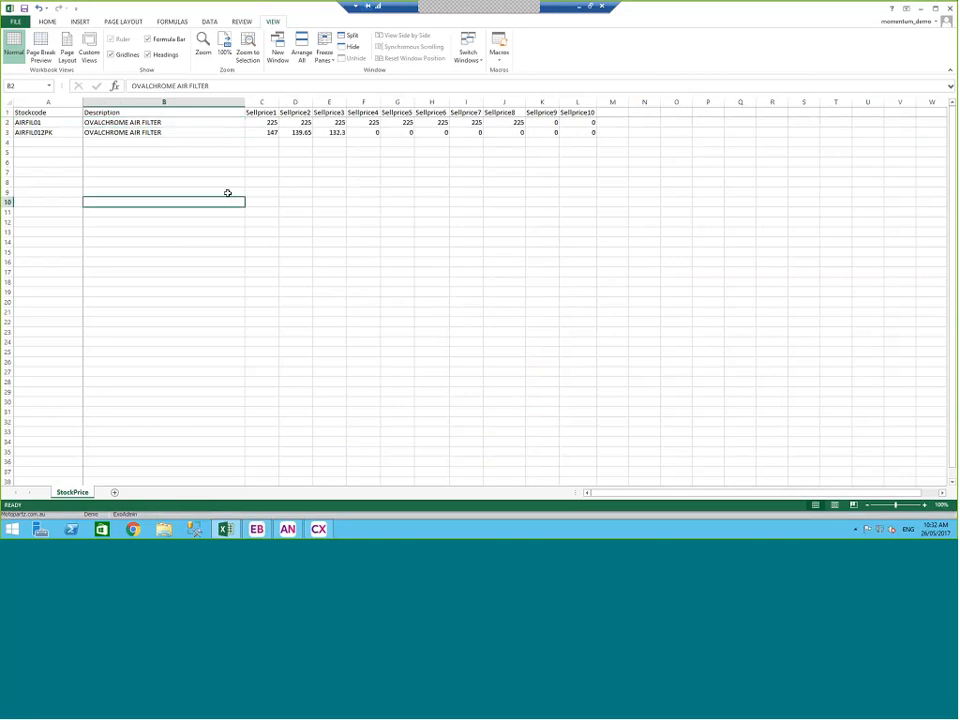
pyautogui.hotkey('alt', 'F4')
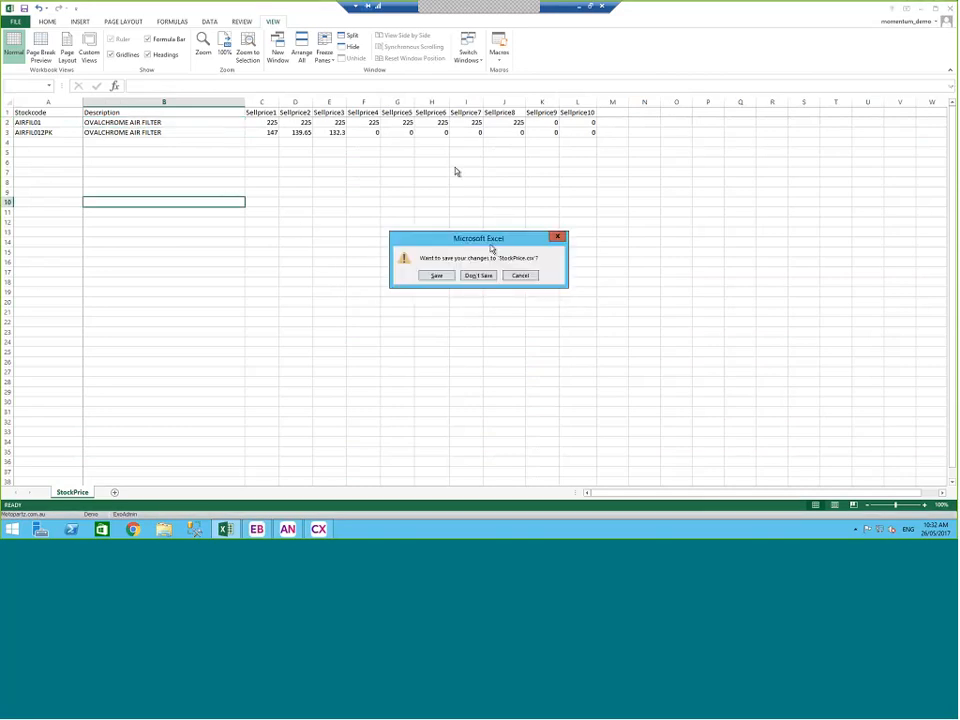
pyautogui.click(479, 276)
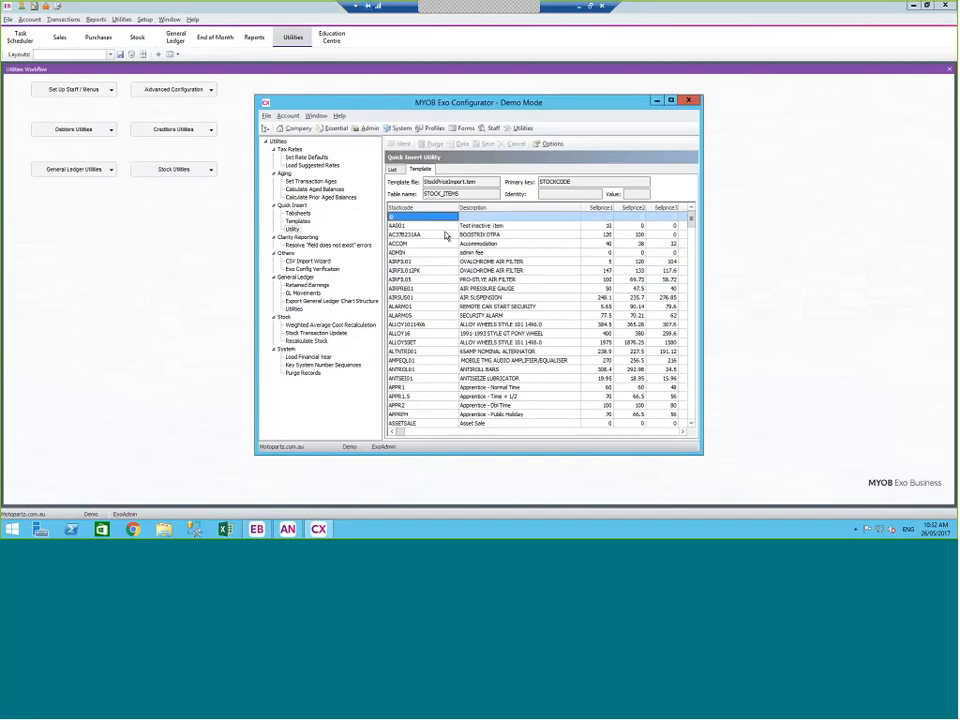
# Open the StockPriceImport.tem Quick Insert template for editing and start choosing the data file in its template options
pyautogui.click(294, 221)
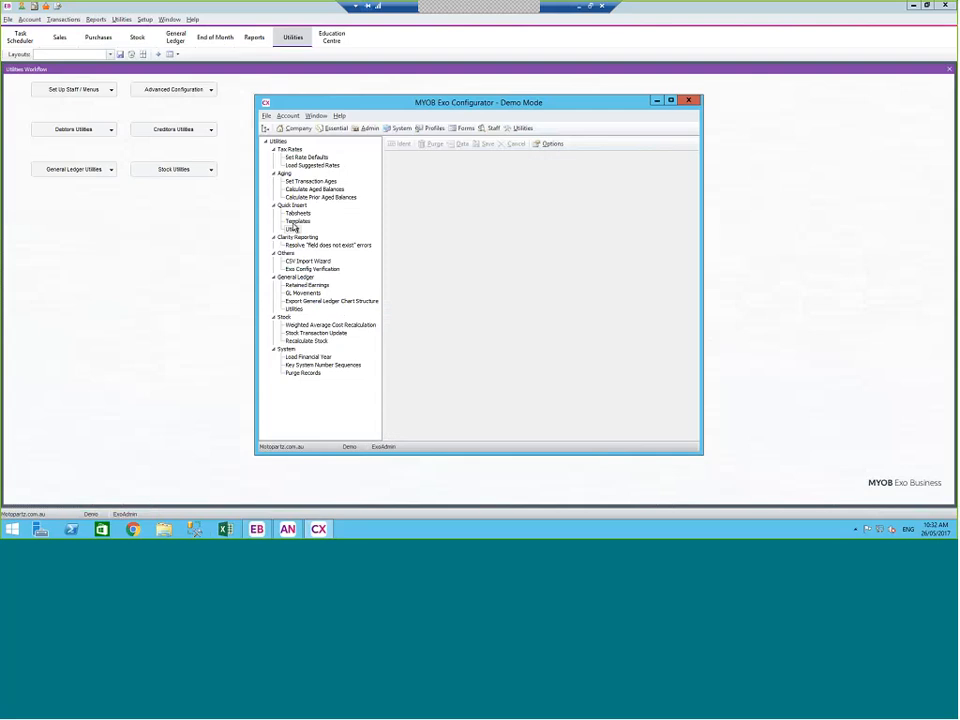
pyautogui.click(405, 251)
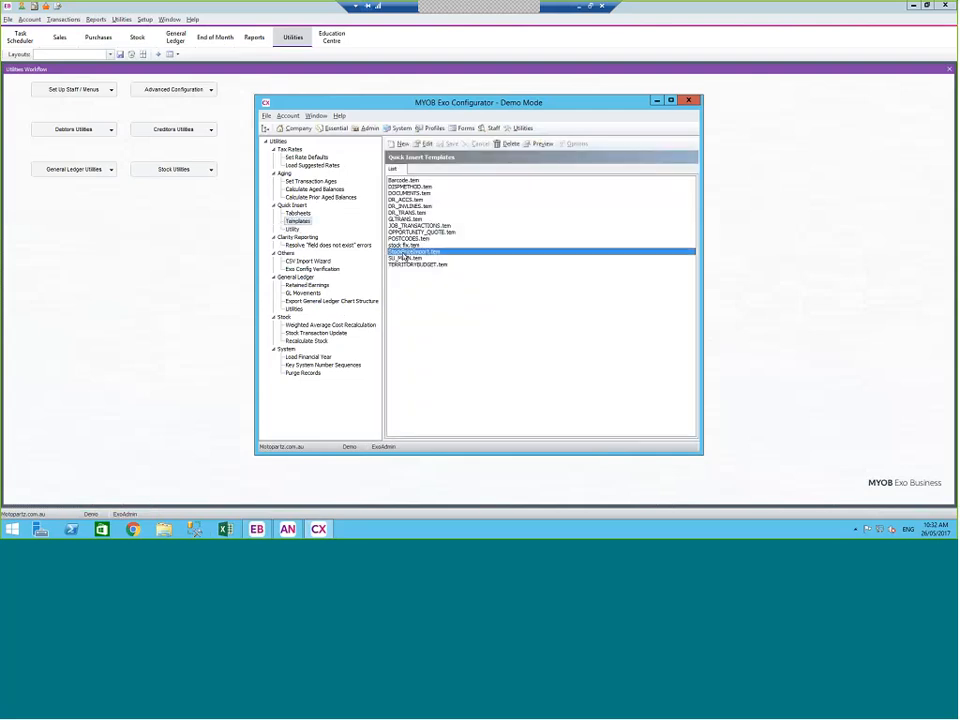
pyautogui.doubleClick(405, 256)
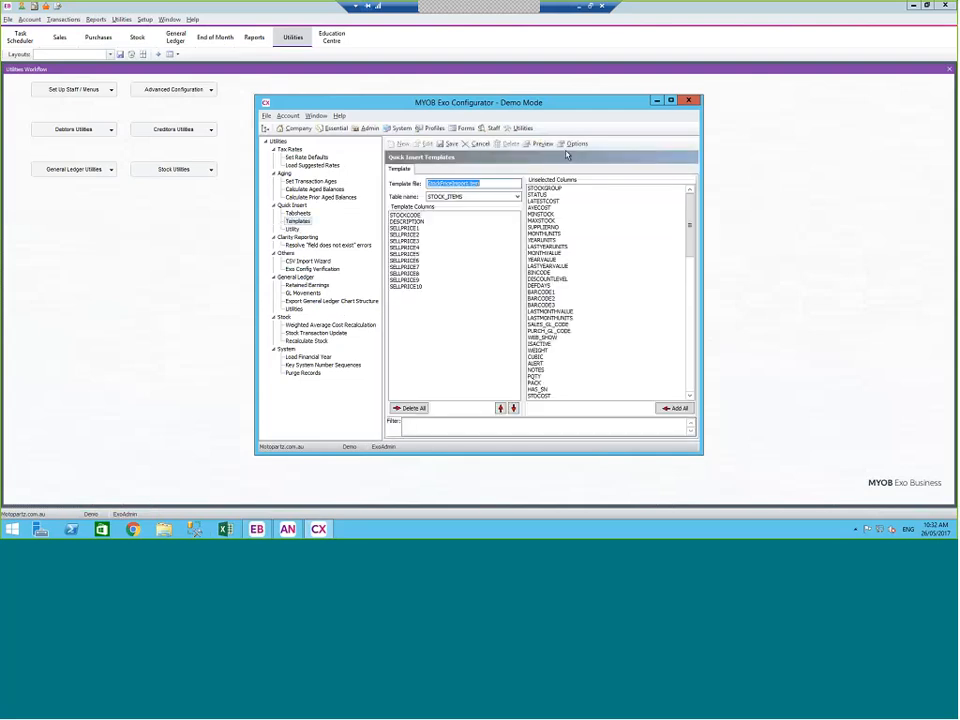
pyautogui.click(577, 145)
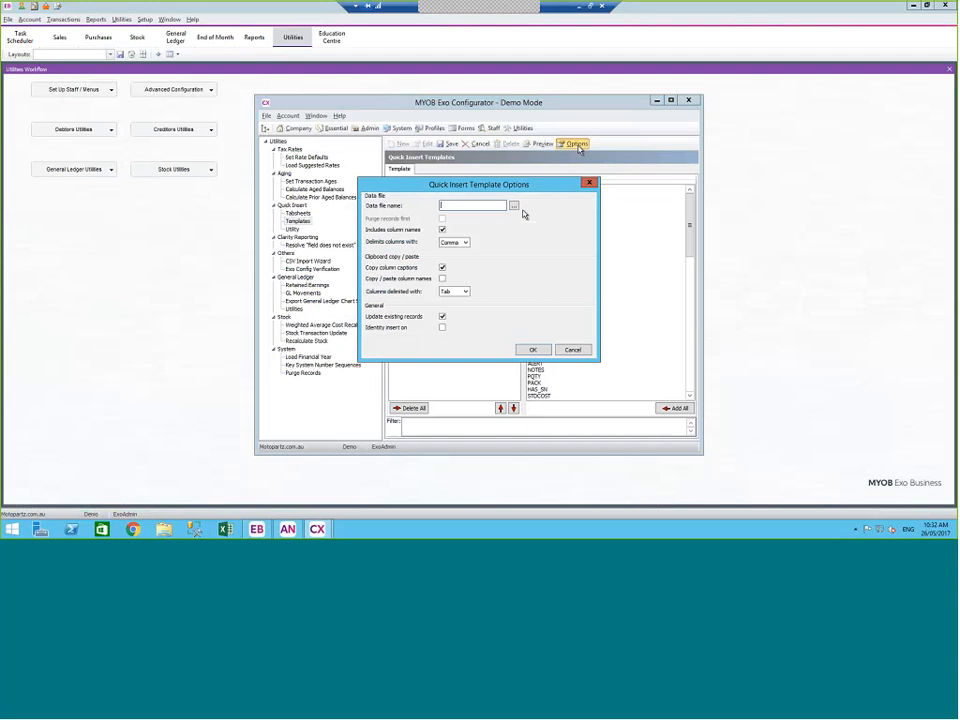
pyautogui.click(515, 206)
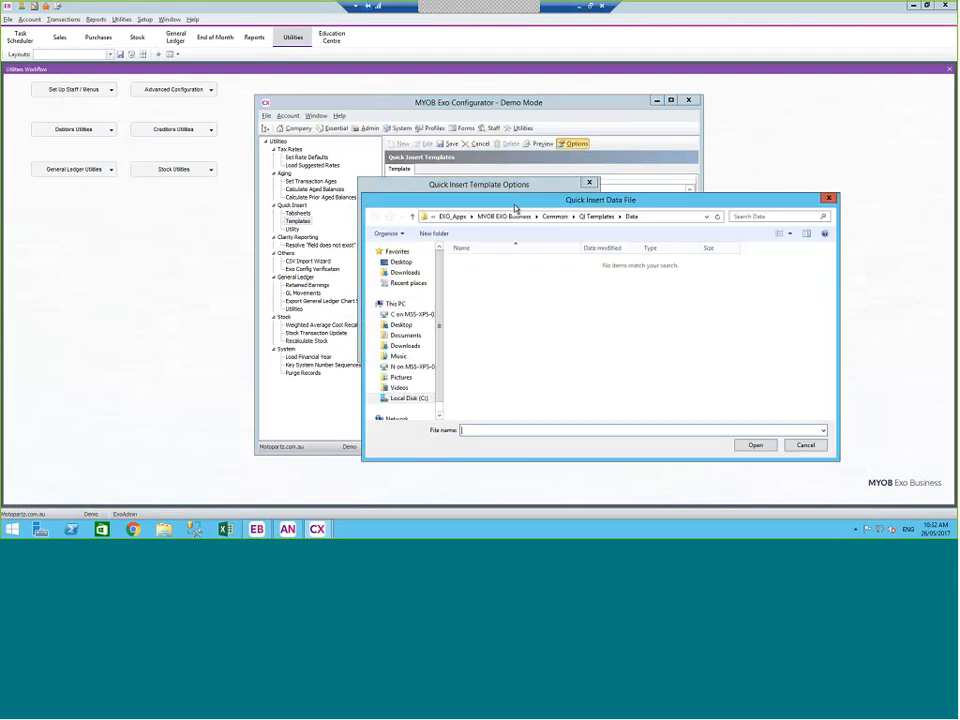
pyautogui.click(165, 531)
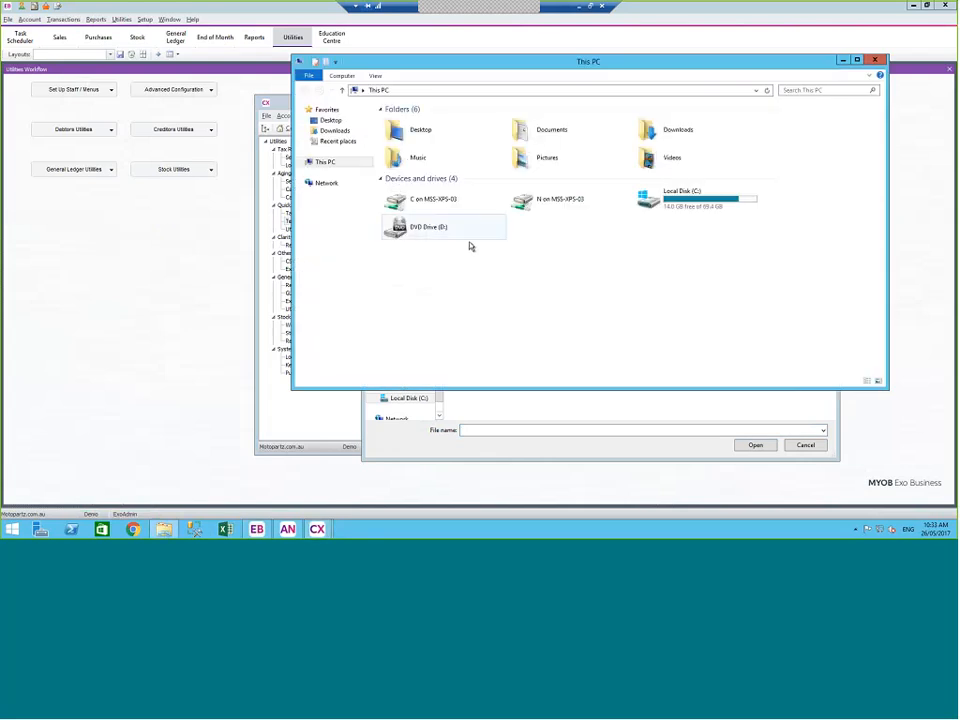
pyautogui.doubleClick(420, 206)
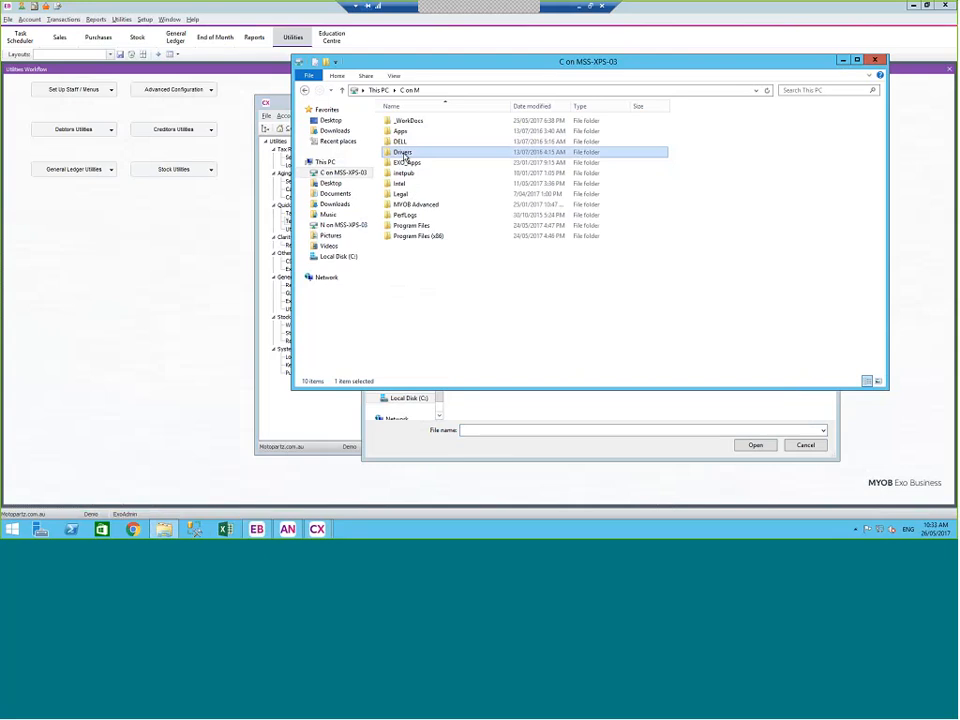
pyautogui.doubleClick(410, 152)
pyautogui.click(425, 91)
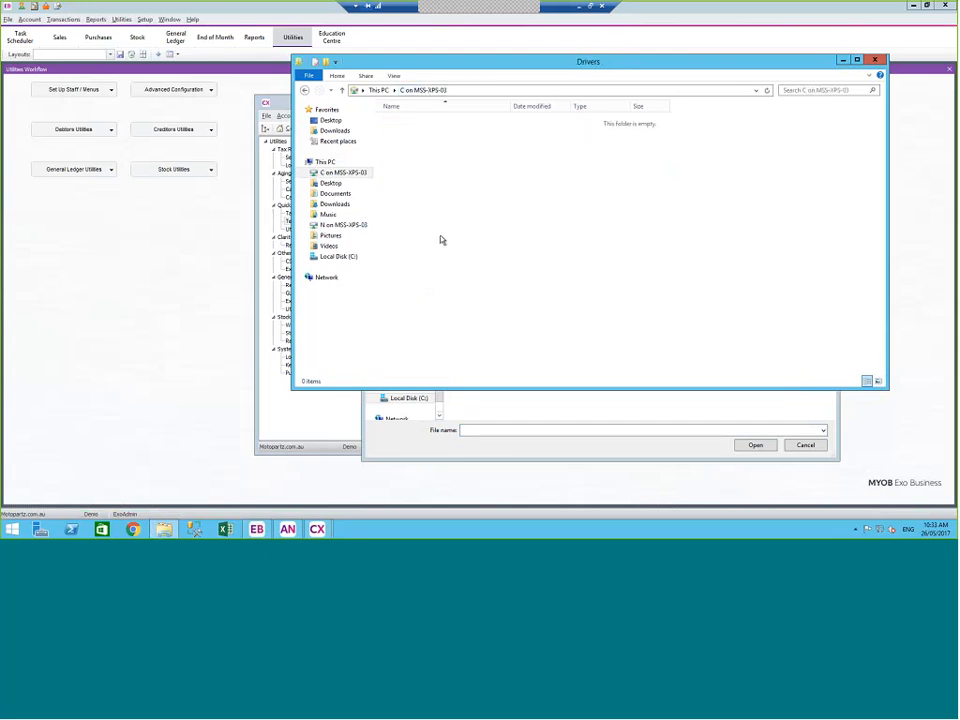
pyautogui.doubleClick(405, 164)
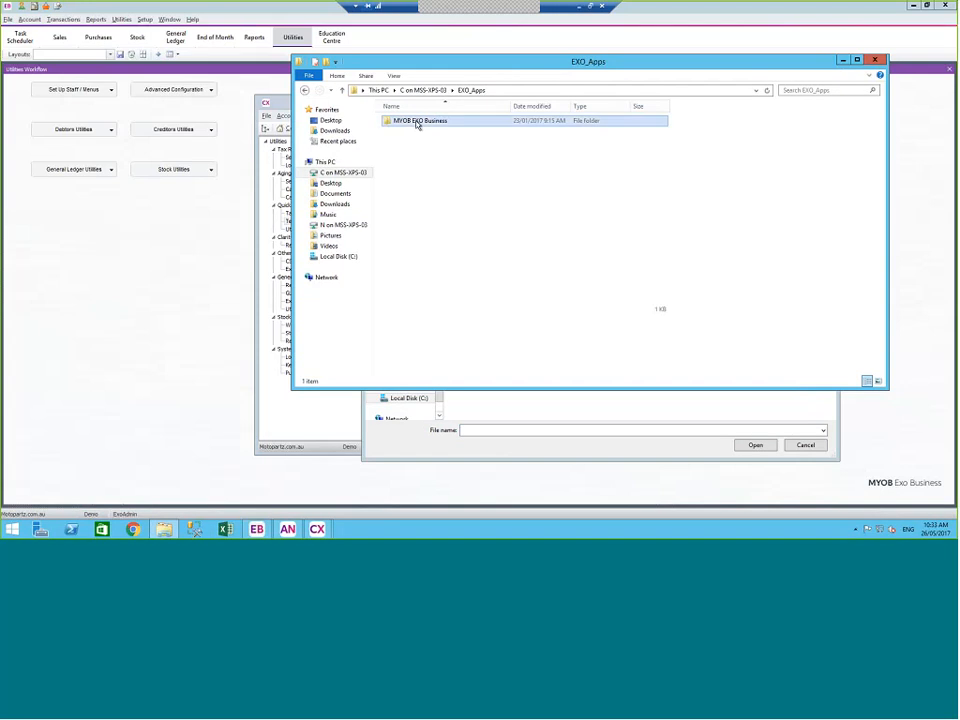
pyautogui.doubleClick(416, 122)
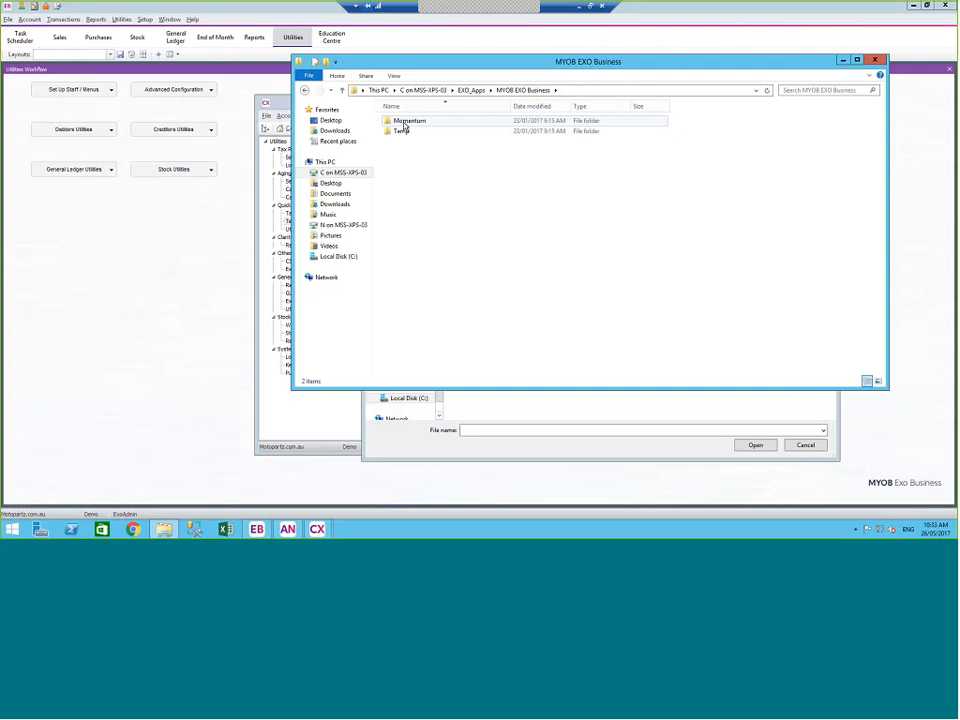
pyautogui.doubleClick(405, 124)
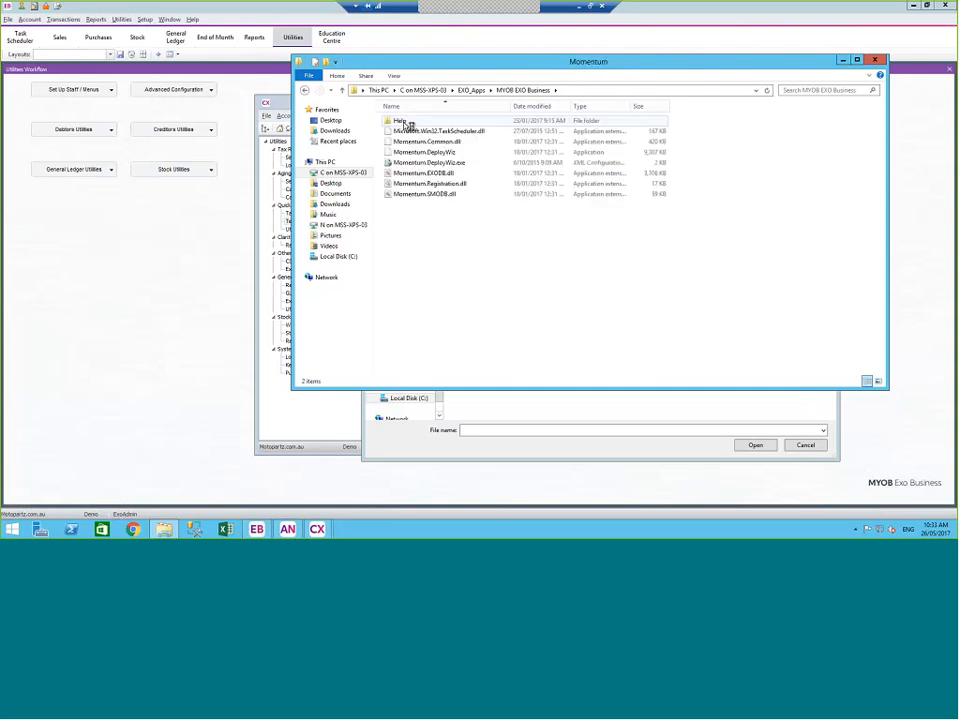
pyautogui.click(877, 60)
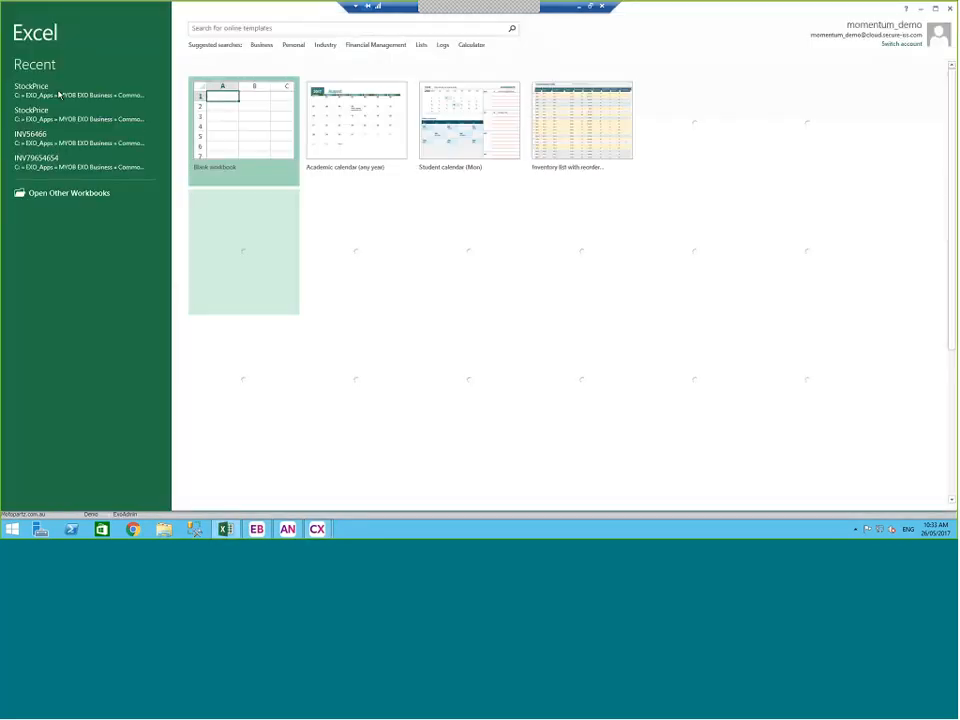
# Reopen the recent StockPrice file in Excel and start saving a copy of it
pyautogui.click(60, 92)
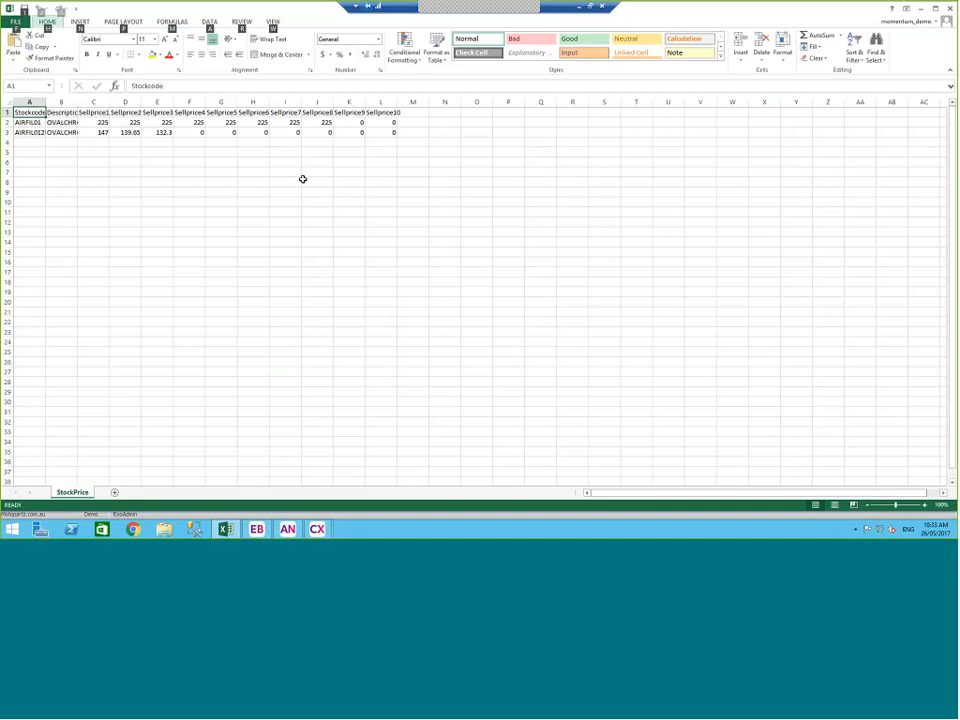
pyautogui.hotkey('alt', 'f')
pyautogui.press('a')
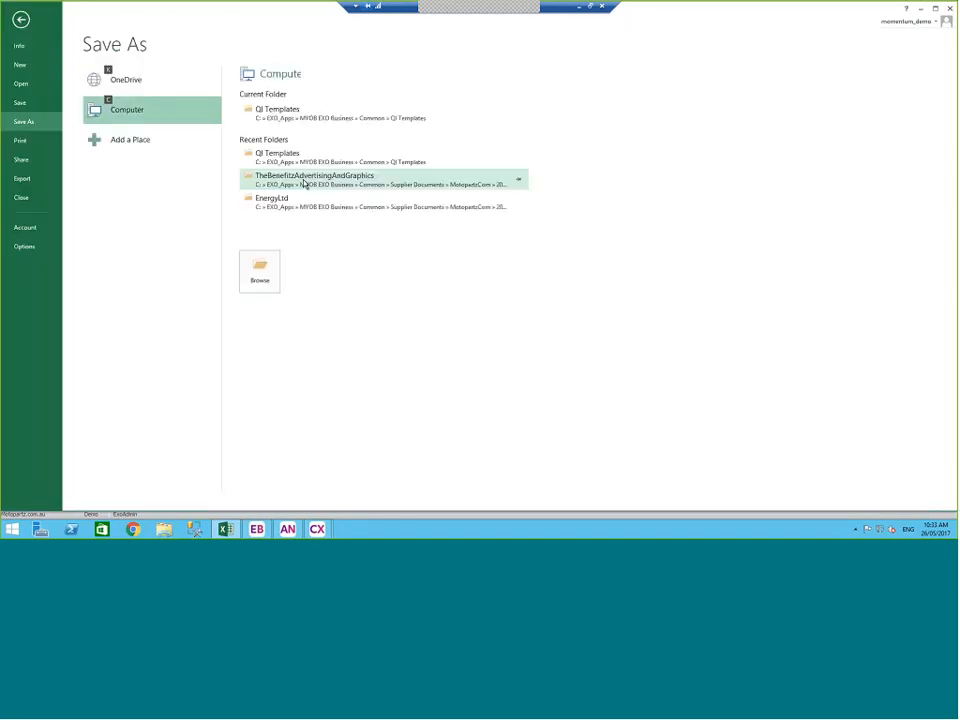
# Save the workbook as StockPrice in CSV format in QI Templates\Data, and close it without saving again
pyautogui.click(339, 117)
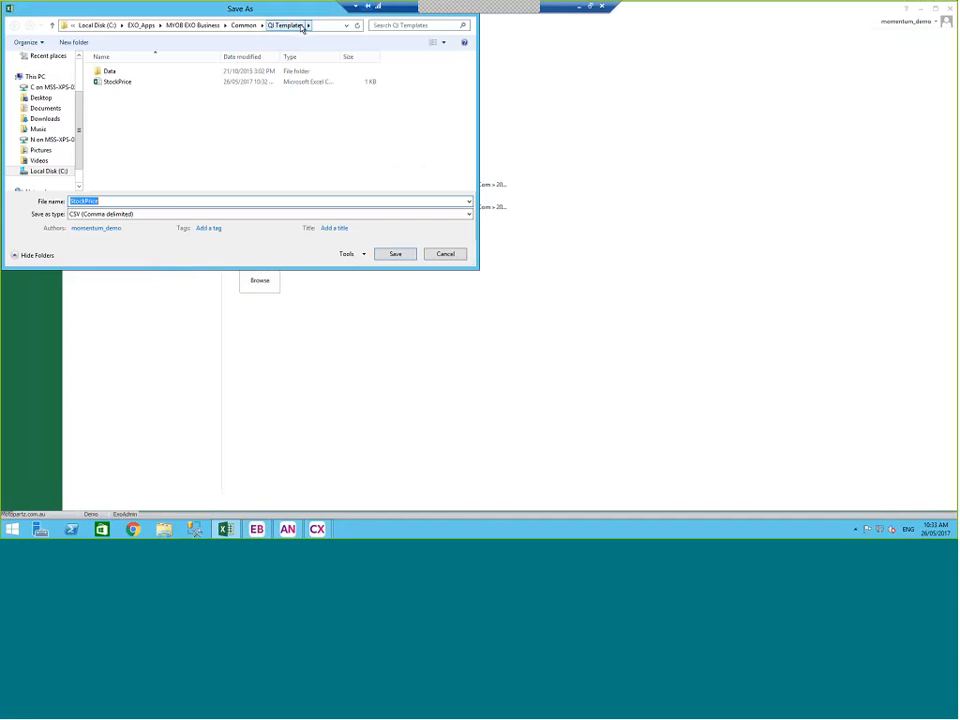
pyautogui.doubleClick(111, 71)
pyautogui.click(407, 255)
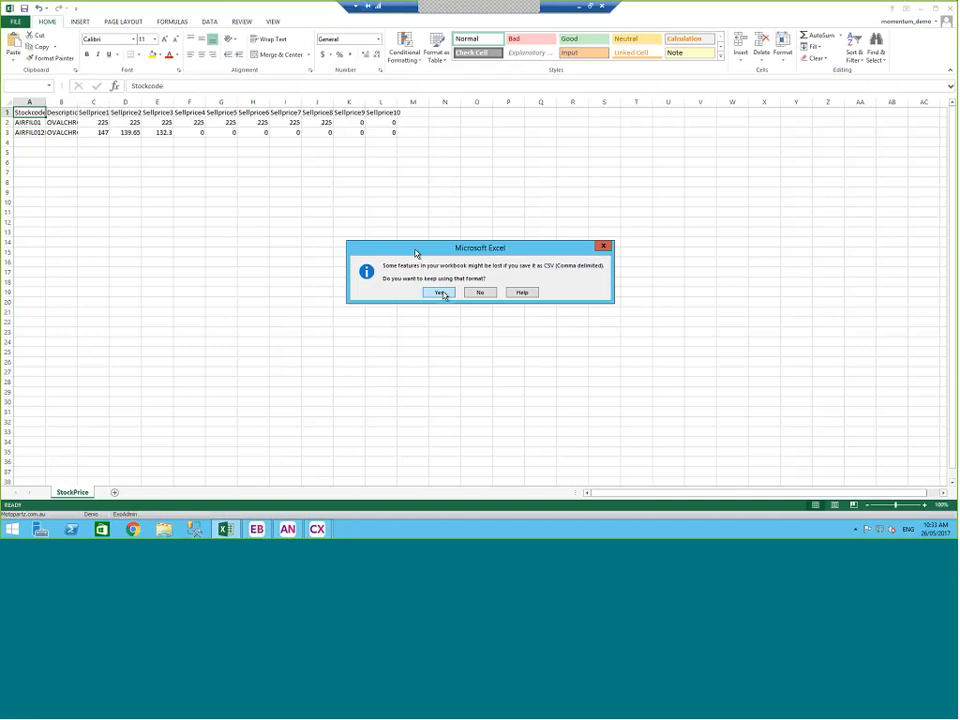
pyautogui.click(443, 292)
pyautogui.click(382, 228)
pyautogui.hotkey('alt', 'F4')
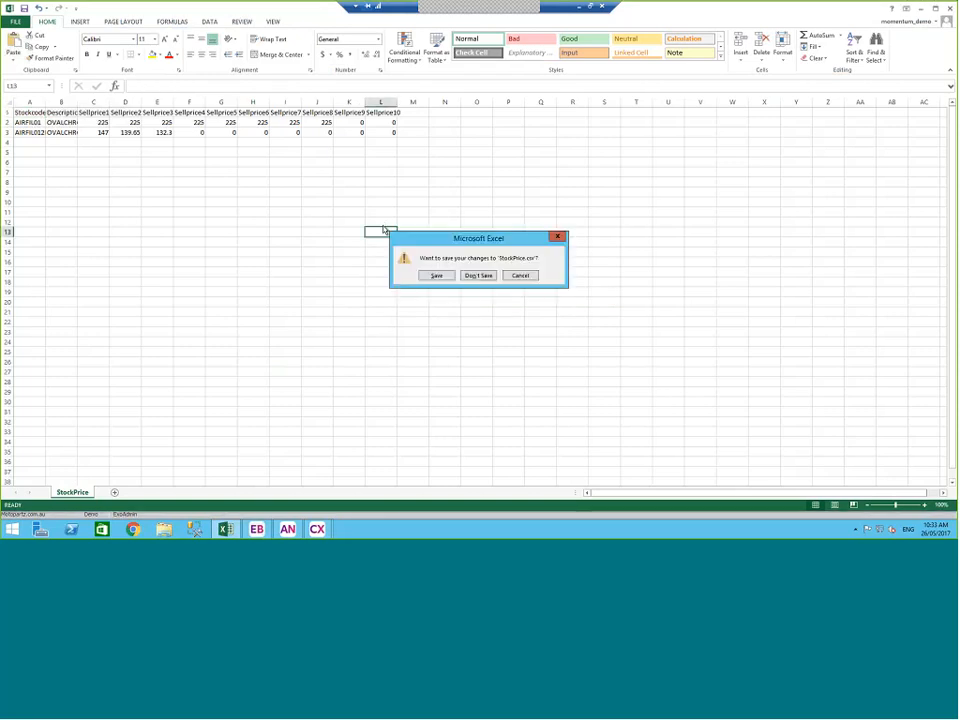
pyautogui.click(478, 275)
# In MYOB Exo Configurator, set StockPrice.csv as the Quick Insert template's data file and save the StockPriceImport template
pyautogui.moveTo(317, 529)
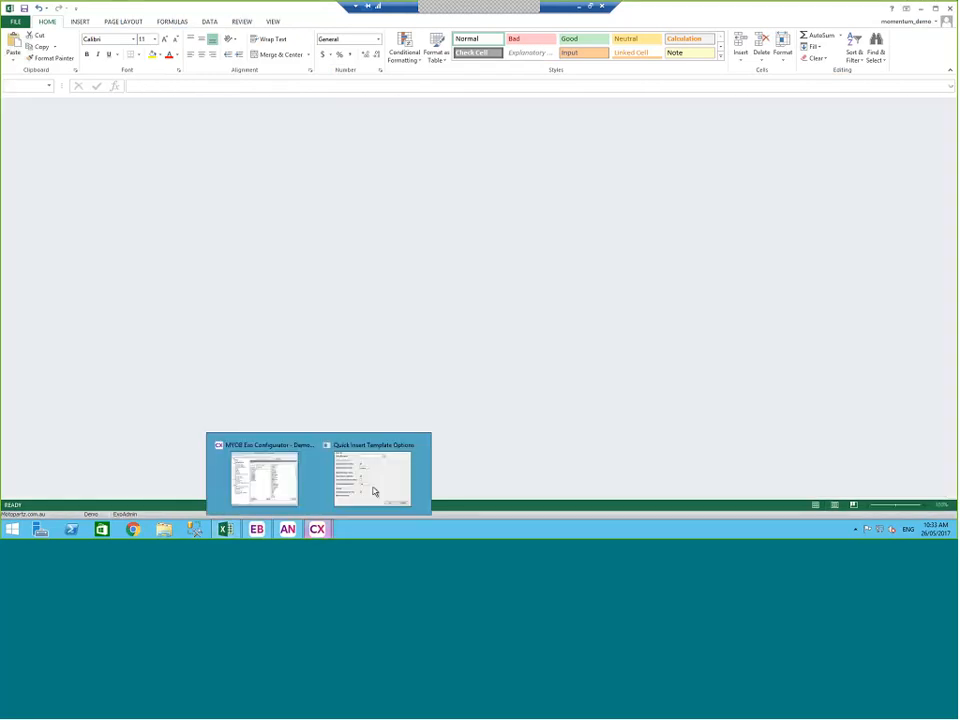
pyautogui.click(375, 490)
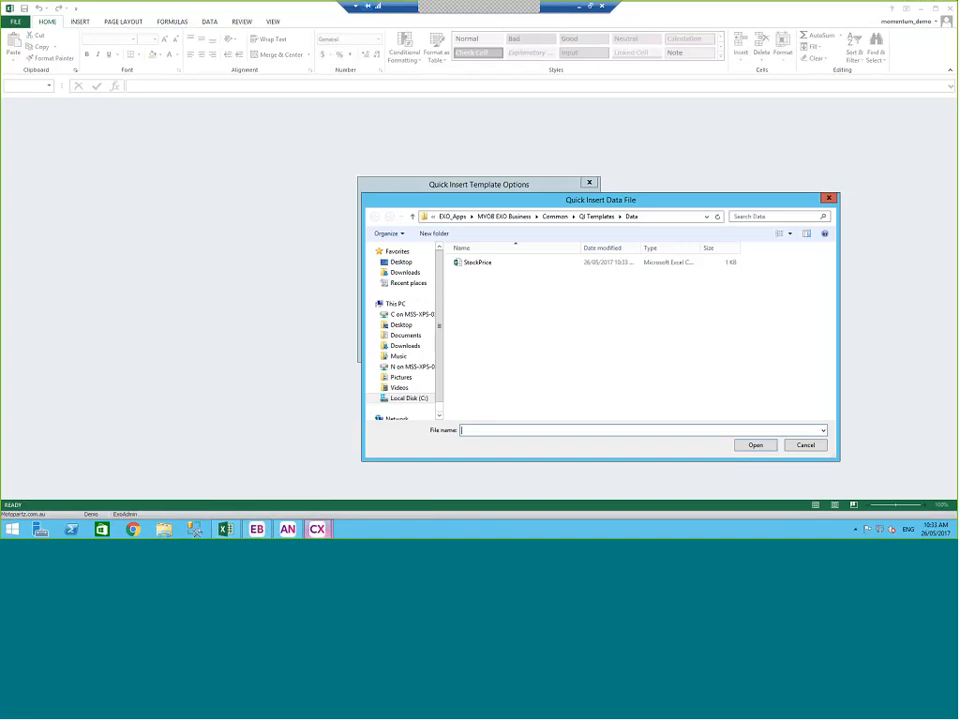
pyautogui.click(806, 445)
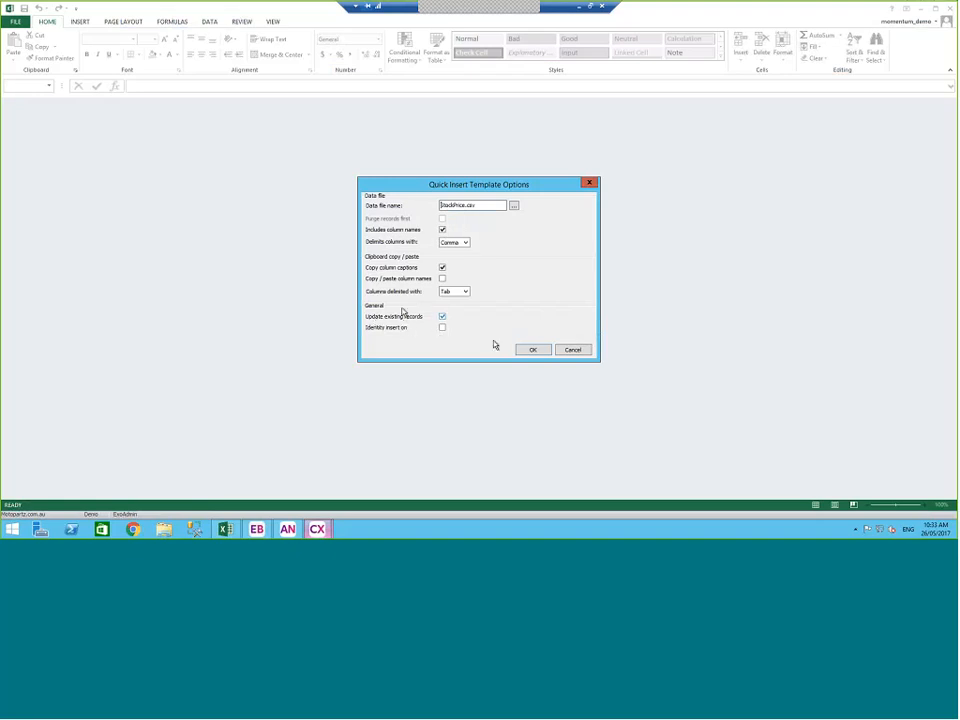
pyautogui.click(527, 354)
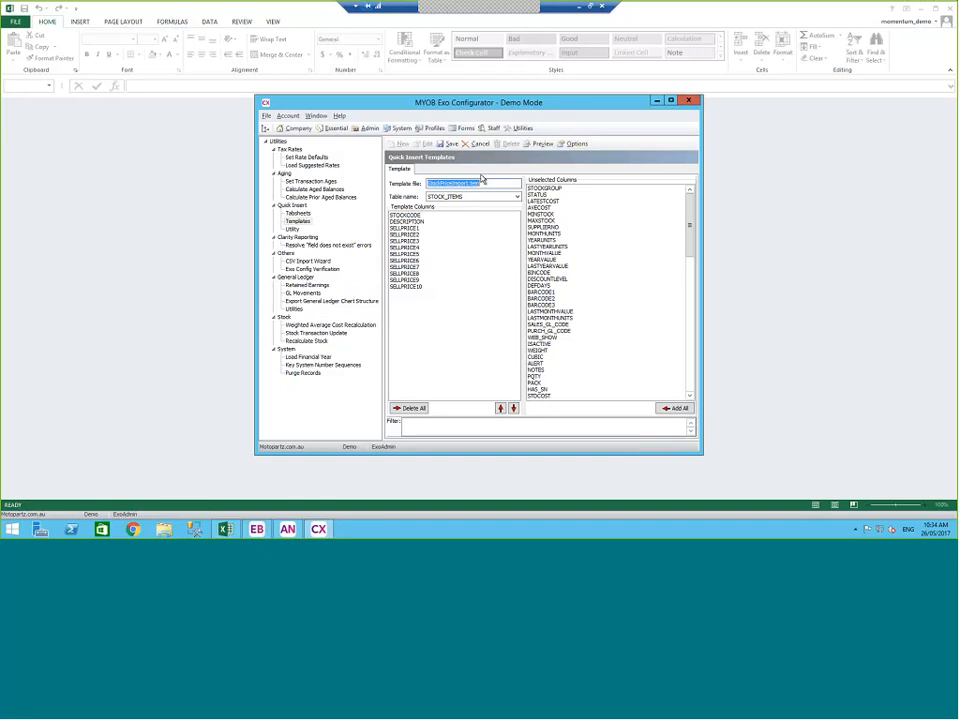
pyautogui.click(450, 144)
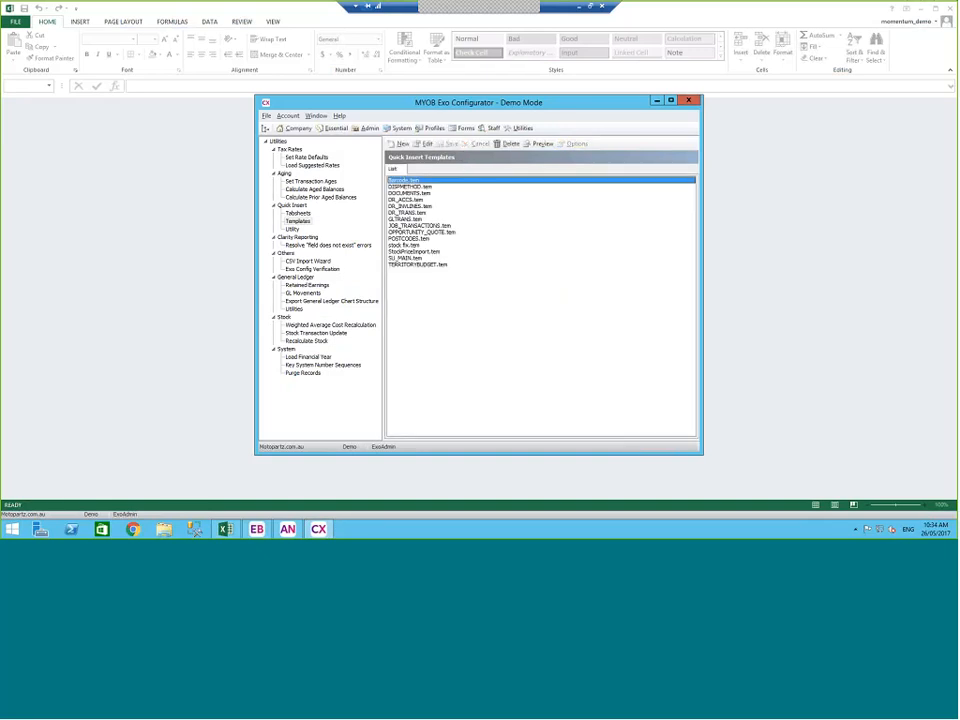
# Open StockPriceImport.tem in the Quick Insert Utility and load its data file into the stock items grid
pyautogui.click(293, 231)
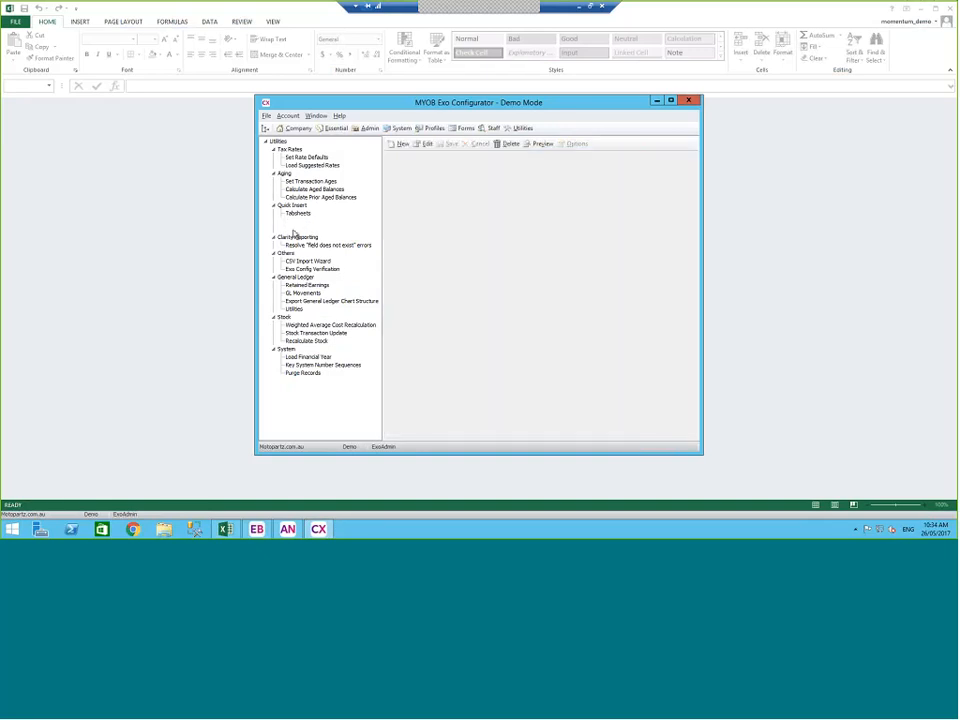
pyautogui.click(404, 238)
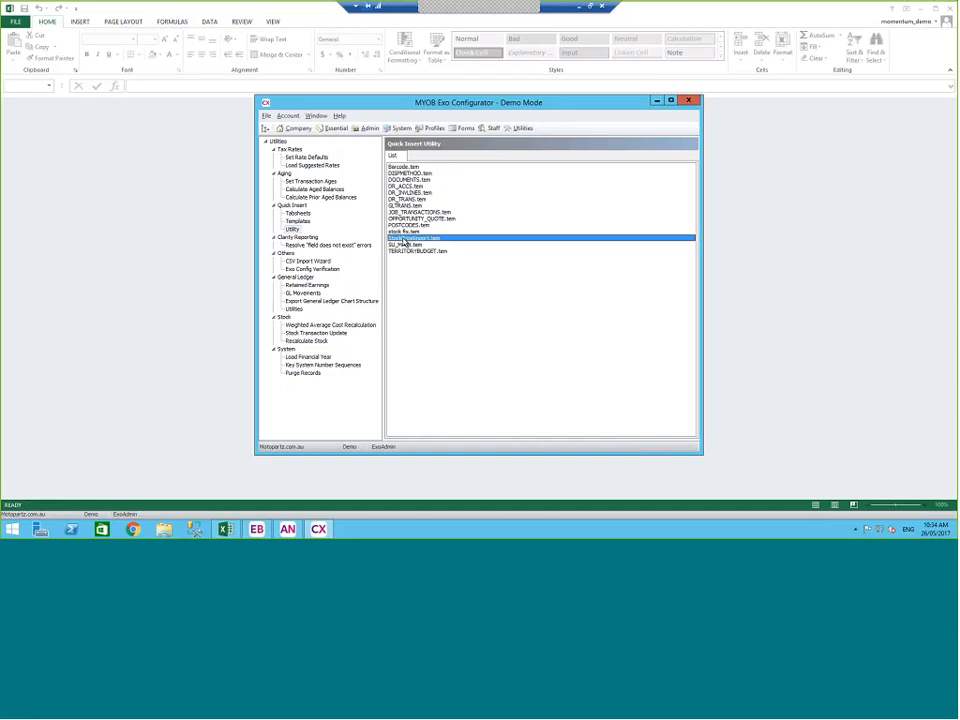
pyautogui.doubleClick(404, 238)
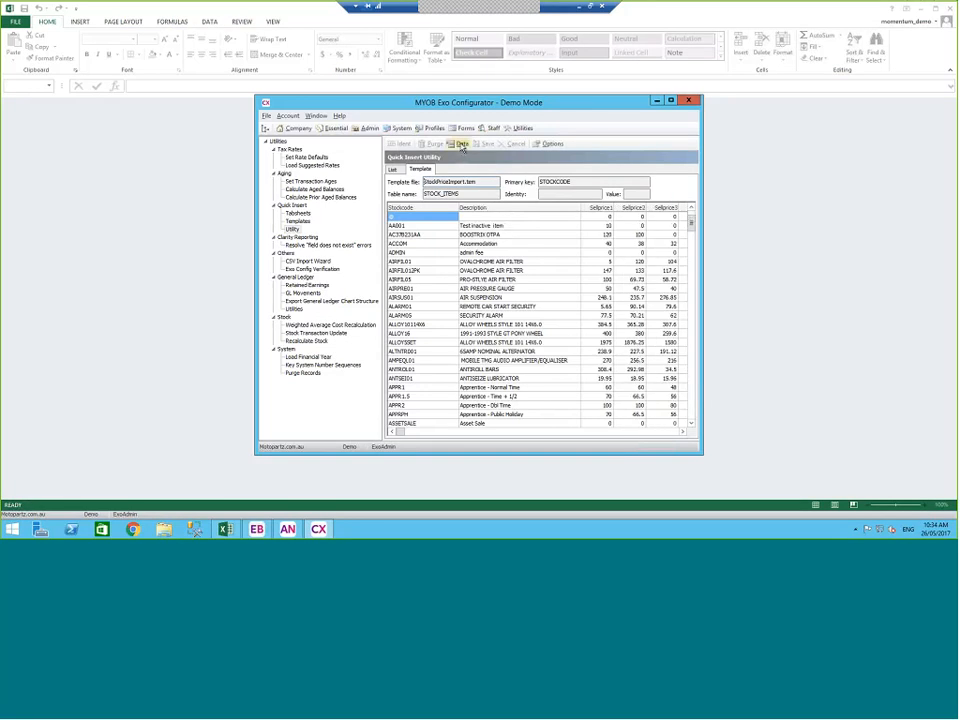
pyautogui.click(462, 145)
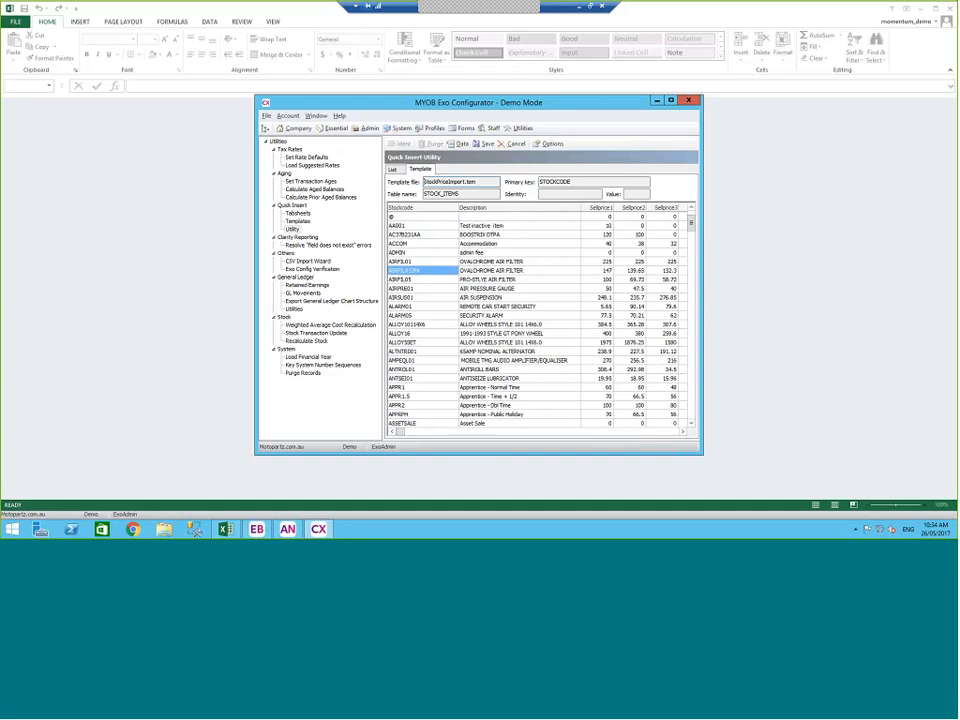
# Widen the window to review the loaded sell prices and save them to the STOCK_ITEMS table
pyautogui.moveTo(703, 298); pyautogui.dragTo(886, 298)
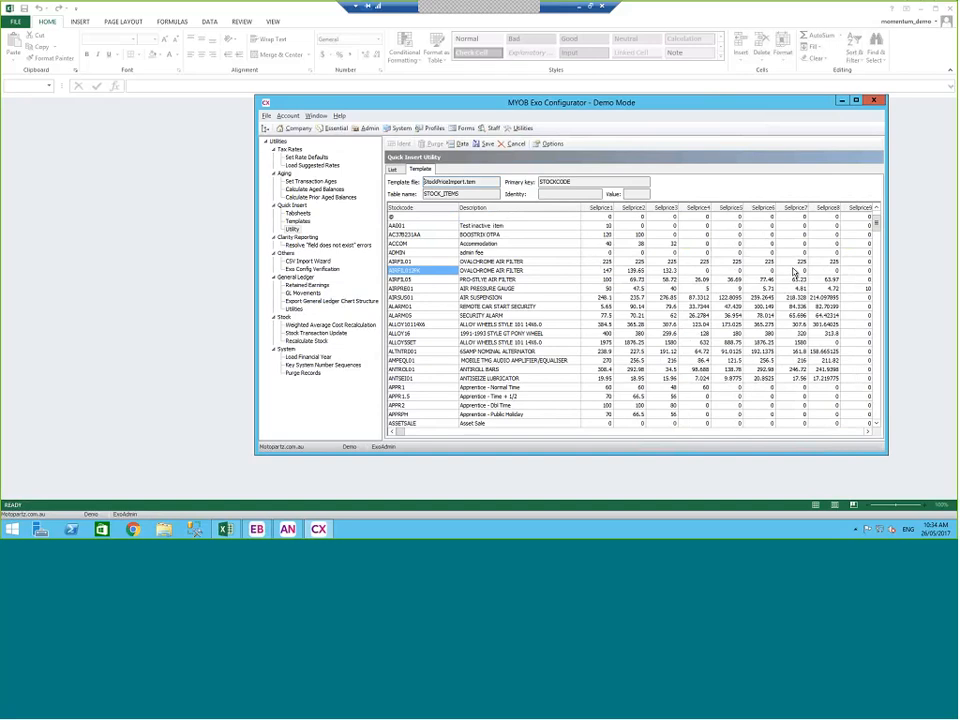
pyautogui.click(604, 271)
pyautogui.click(487, 145)
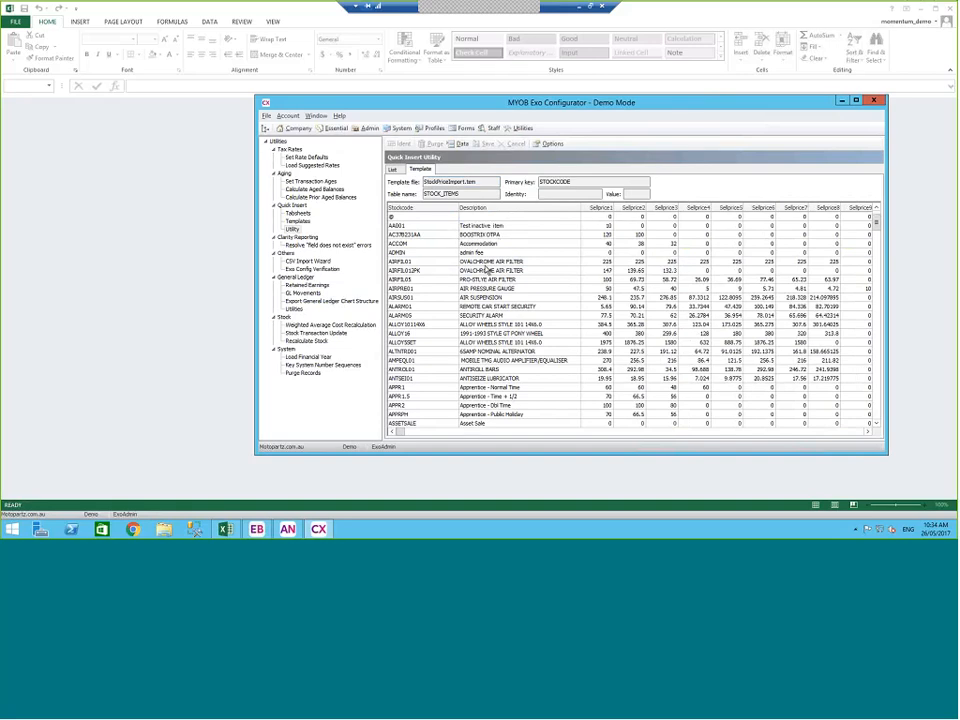
pyautogui.click(516, 261)
# Switch to MYOB Exo Business and refresh its settings
pyautogui.moveTo(258, 531)
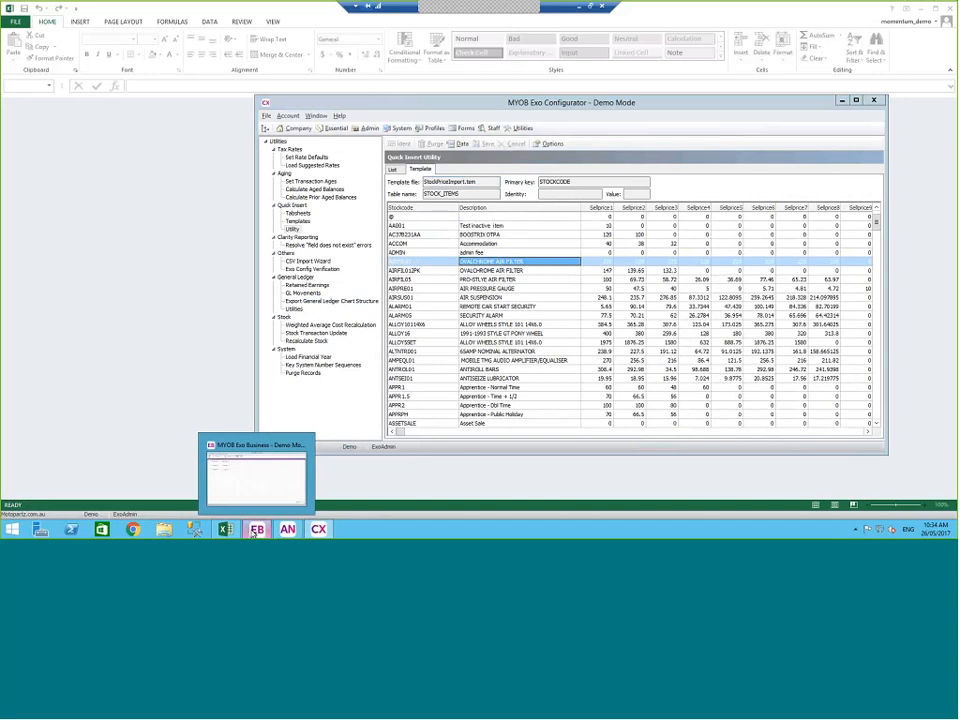
pyautogui.click(253, 533)
pyautogui.click(8, 20)
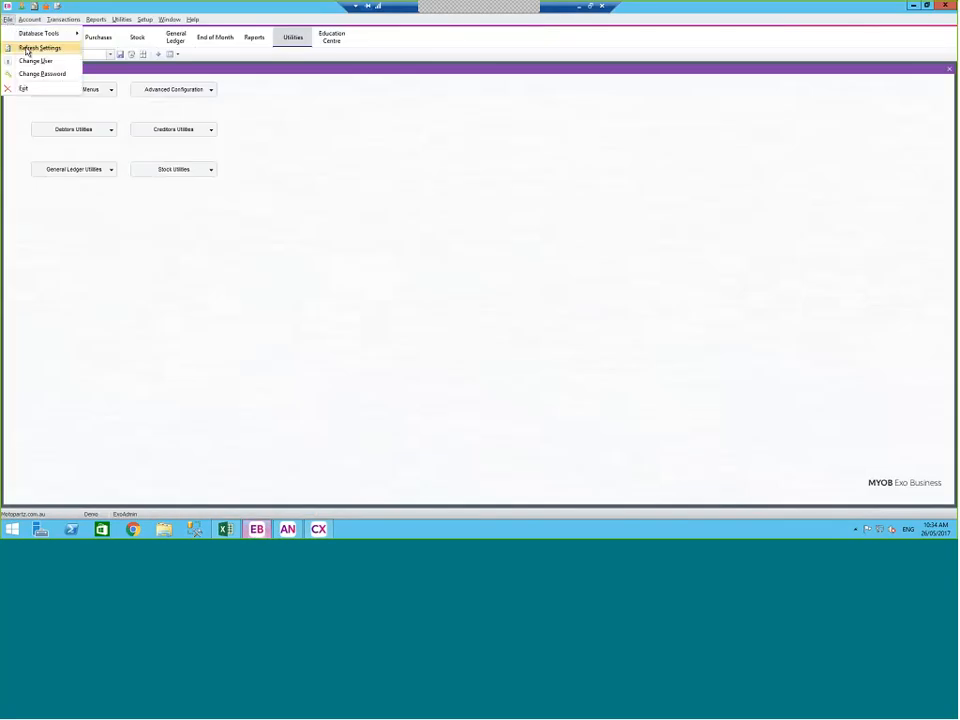
pyautogui.click(27, 49)
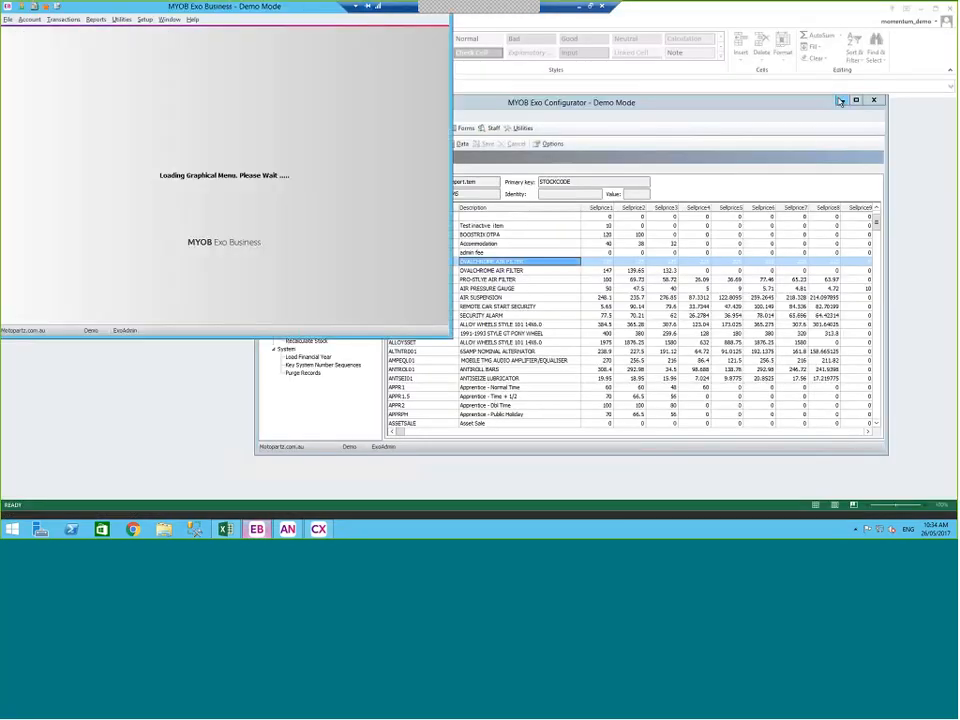
# Minimise the Configurator and Excel windows and maximise MYOB Exo Business
pyautogui.click(844, 103)
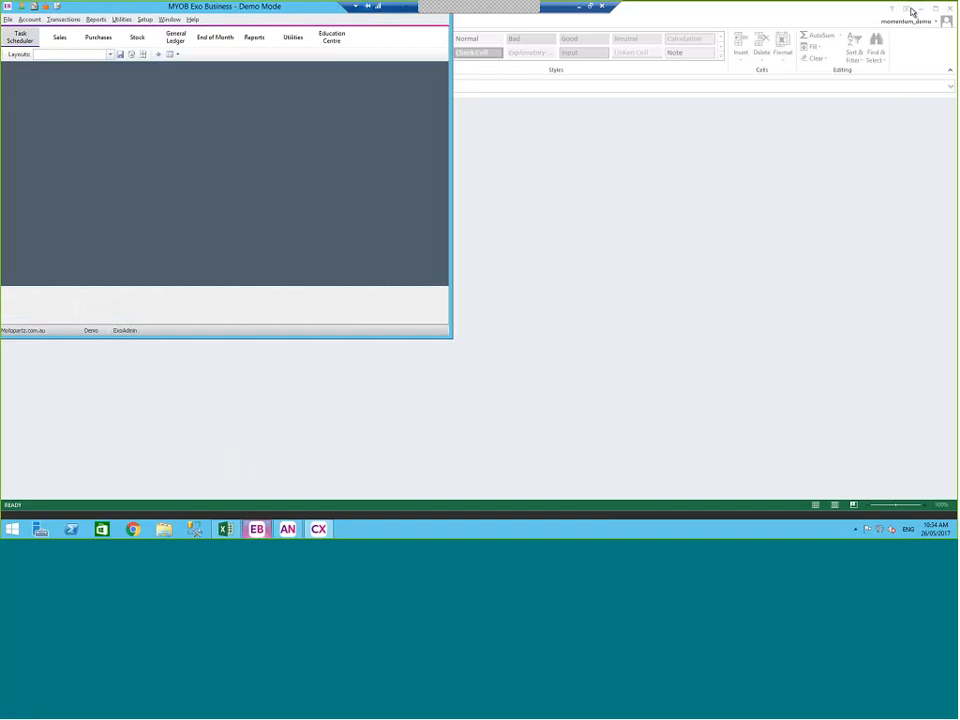
pyautogui.click(920, 10)
pyautogui.click(920, 10)
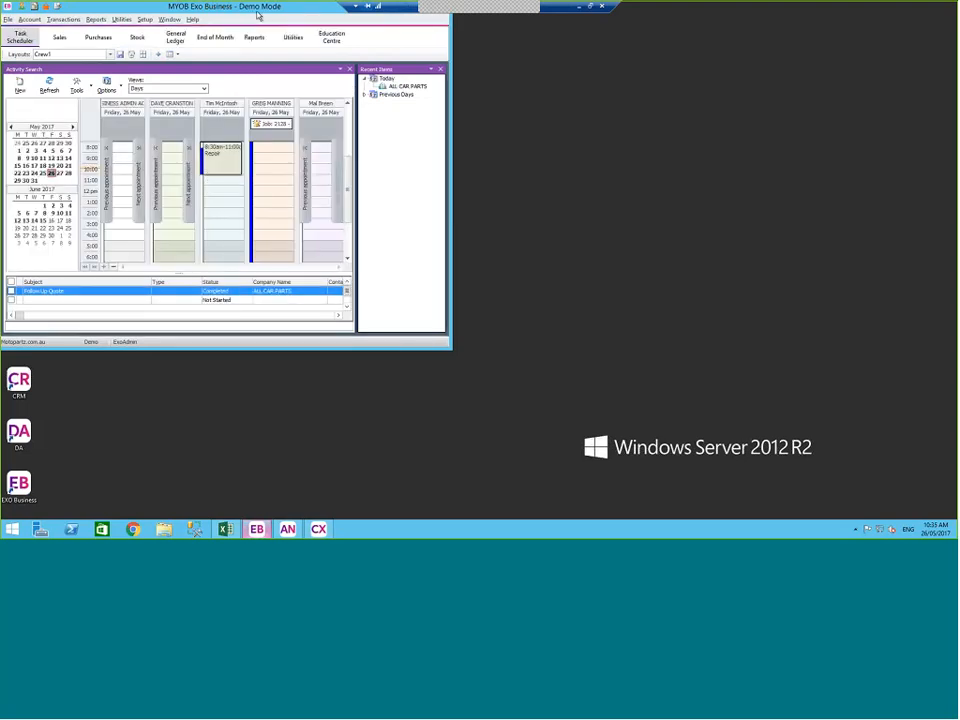
pyautogui.moveTo(258, 14); pyautogui.dragTo(351, 25)
pyautogui.doubleClick(354, 18)
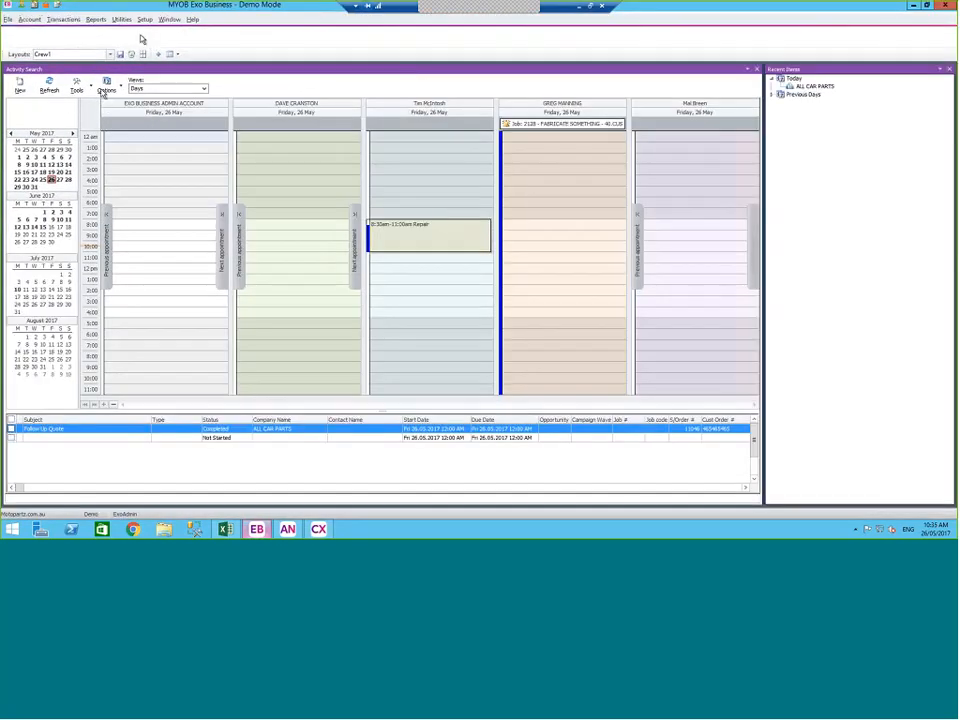
# Search the stock items for AIRF, open AIRFIL01 to check its sell prices, and close the stock item window
pyautogui.click(138, 37)
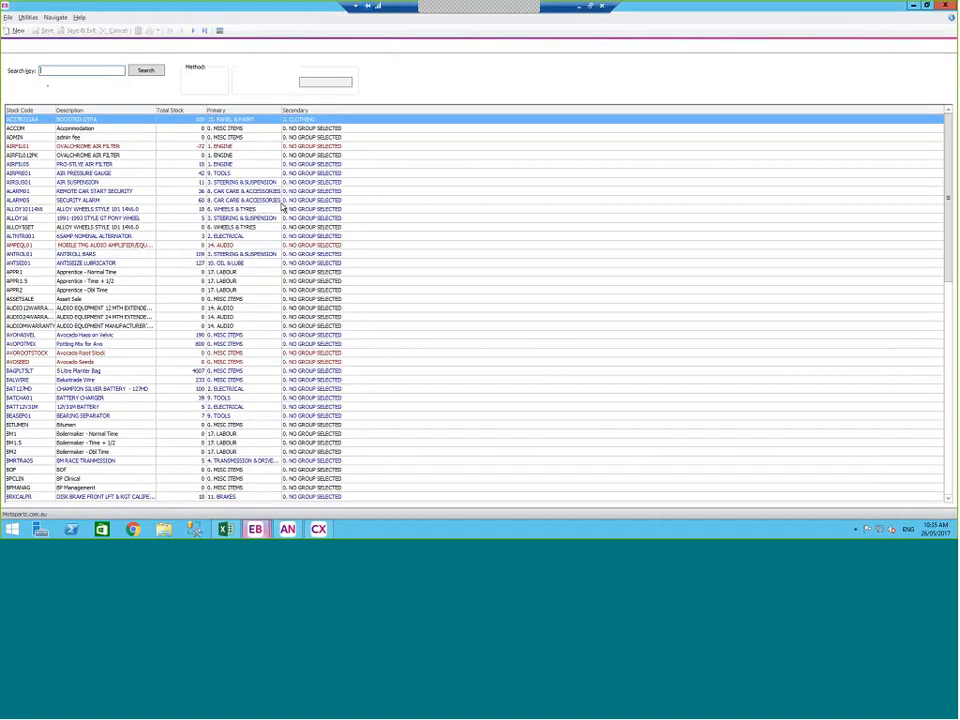
pyautogui.write('AIRF')
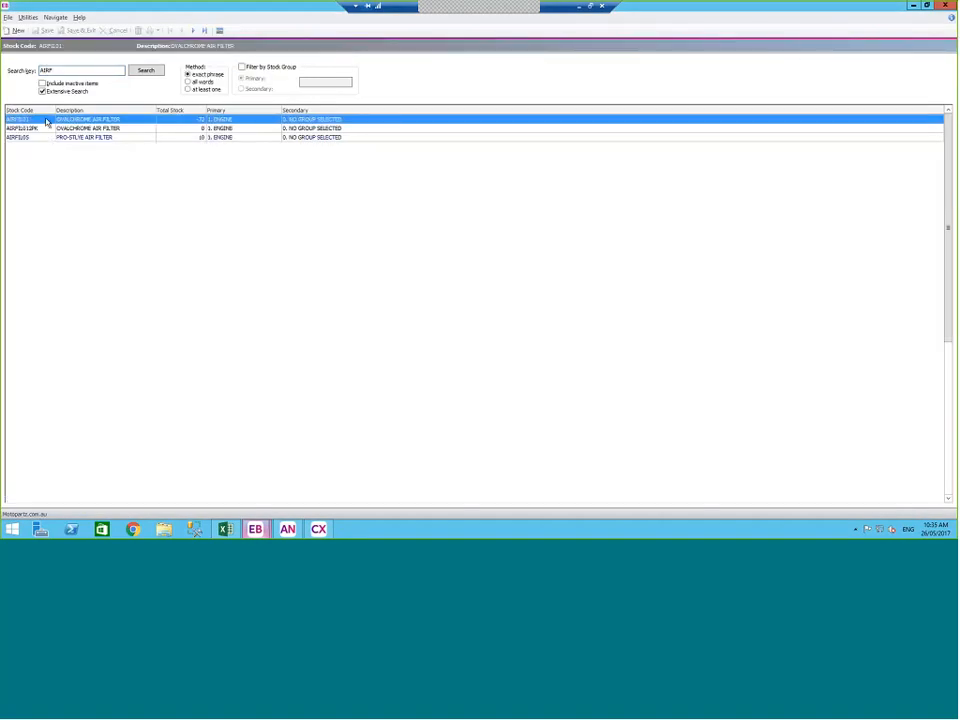
pyautogui.doubleClick(46, 121)
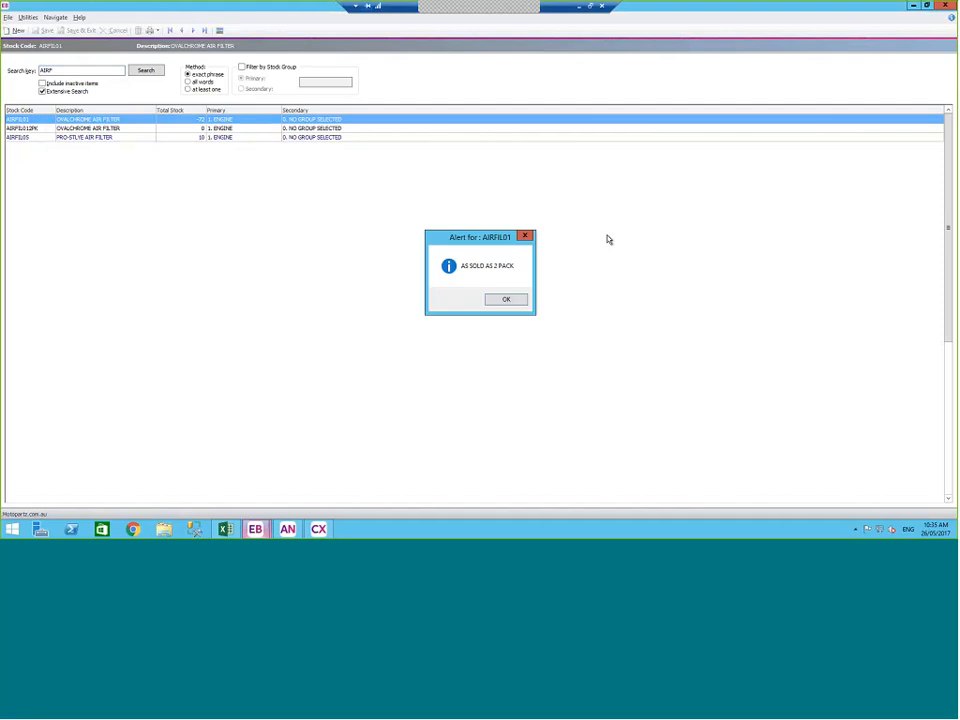
pyautogui.click(506, 300)
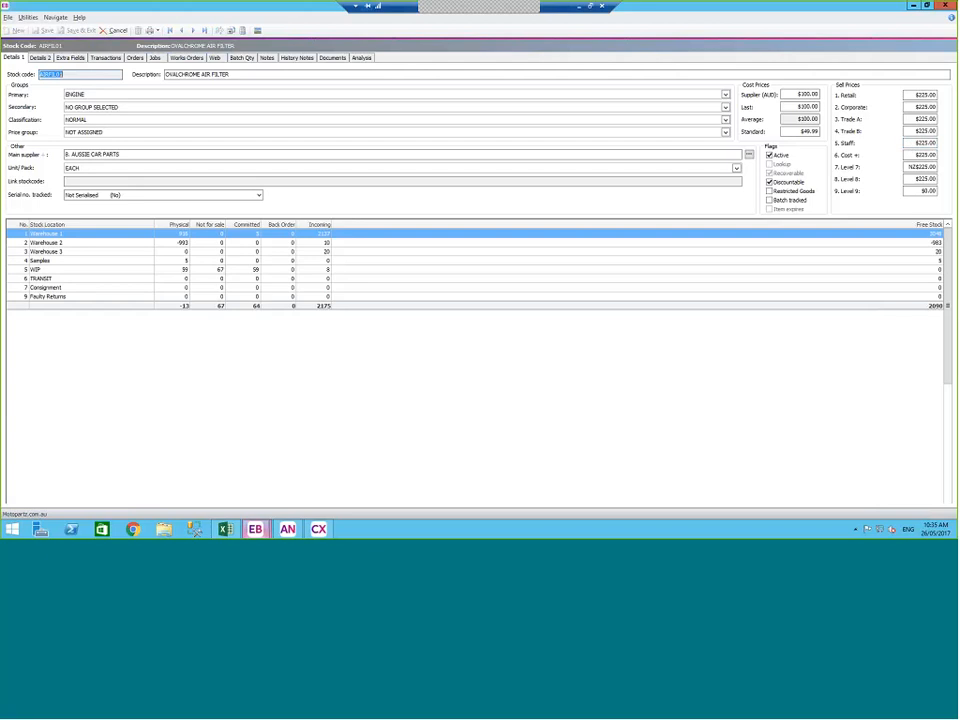
pyautogui.click(115, 31)
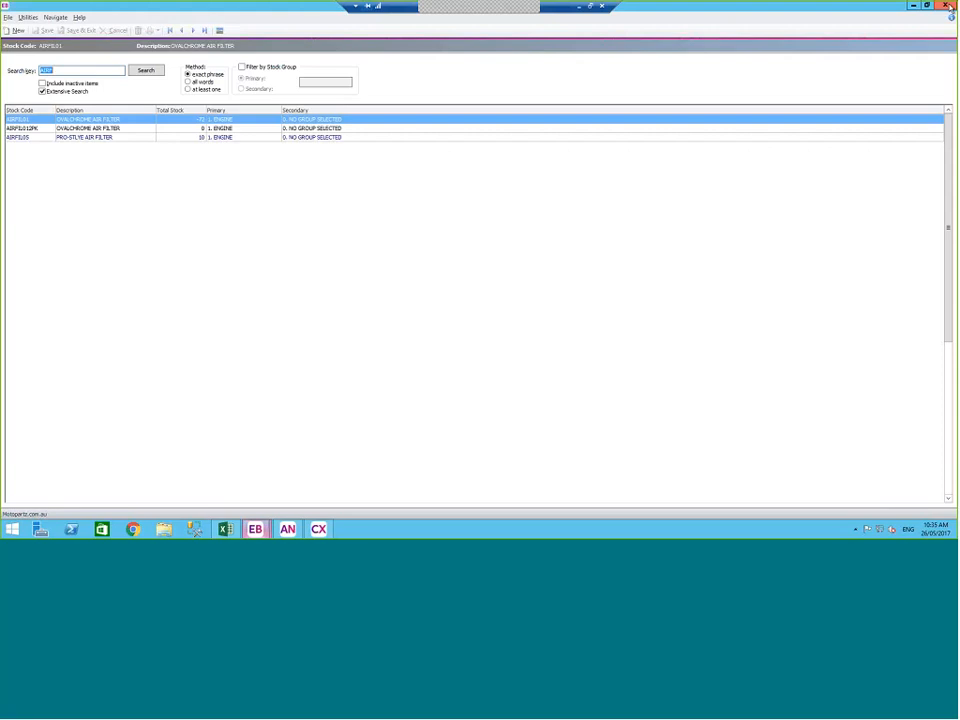
pyautogui.click(945, 5)
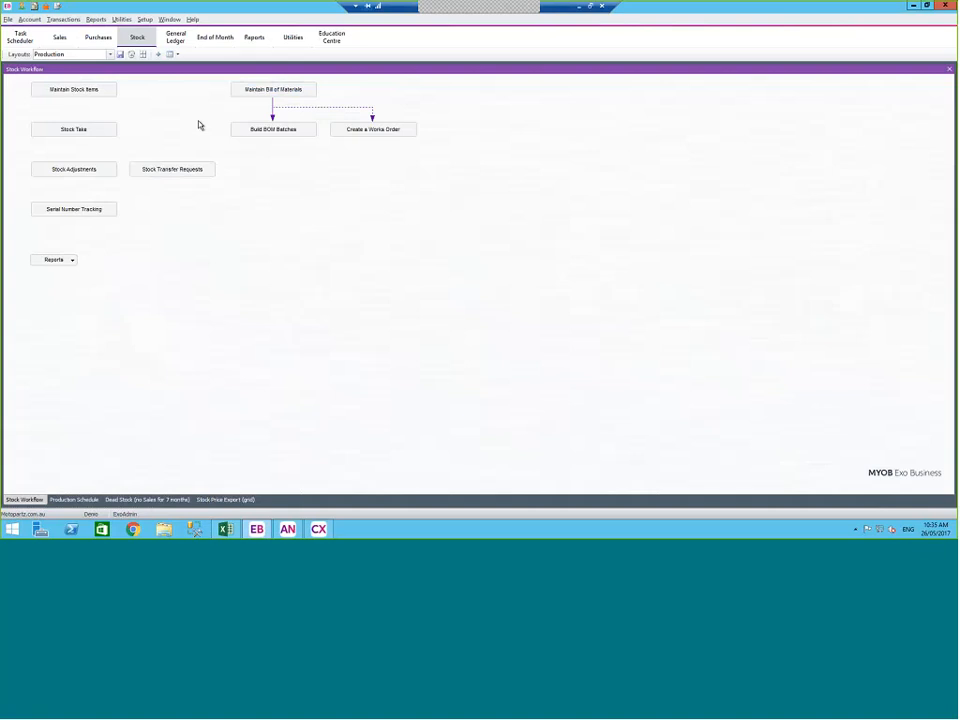
# Open the Stock Price Export grid and examine its rows and the grid's column and clipboard options
pyautogui.click(222, 500)
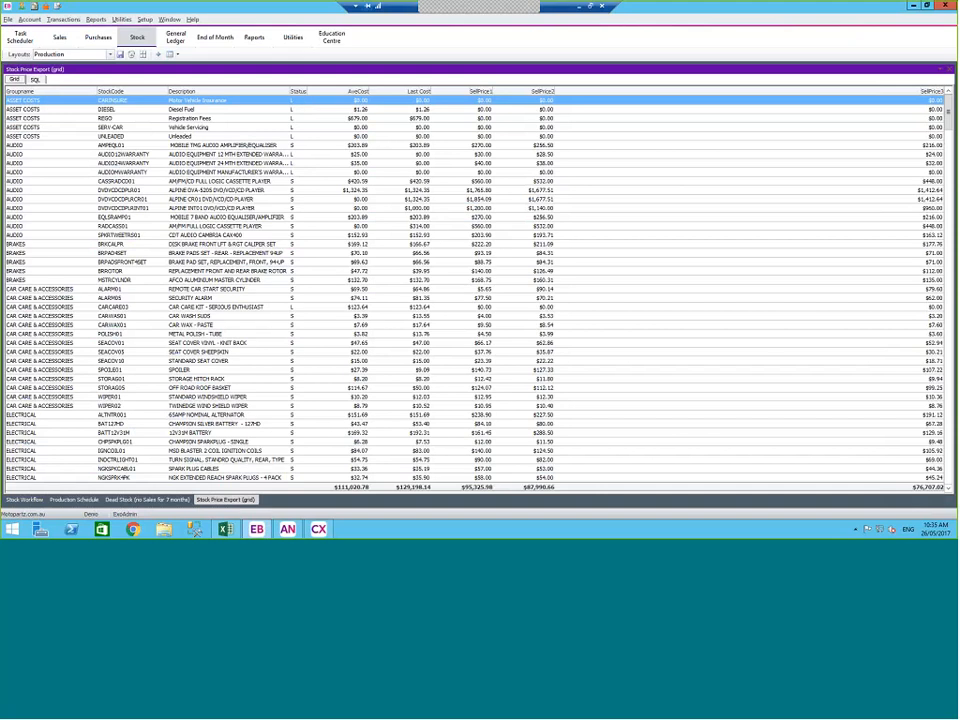
pyautogui.click(296, 145)
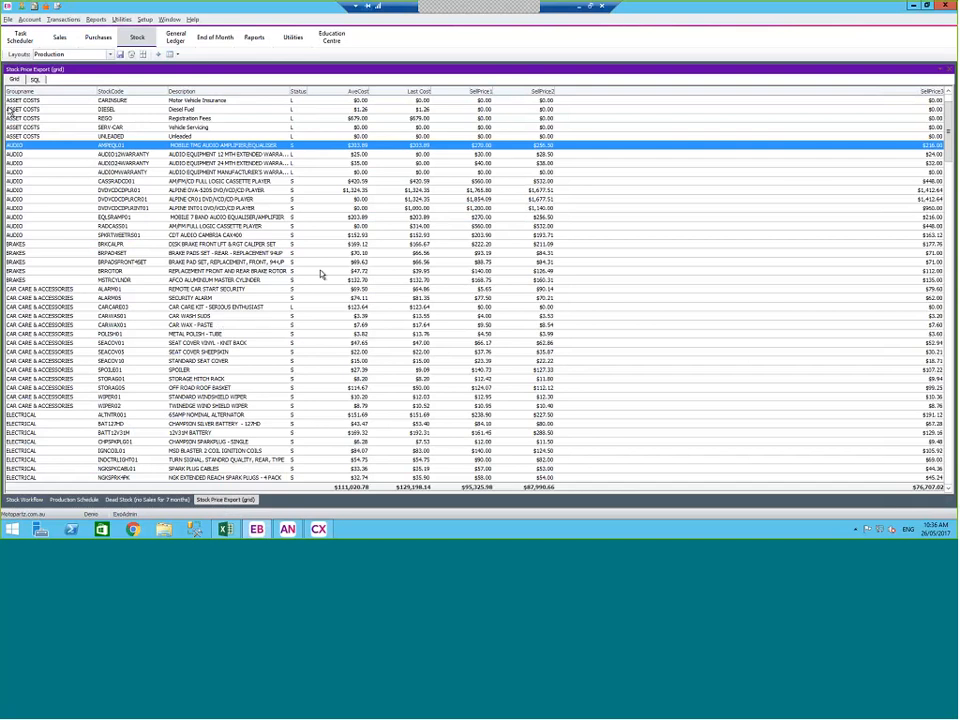
pyautogui.rightClick(65, 93)
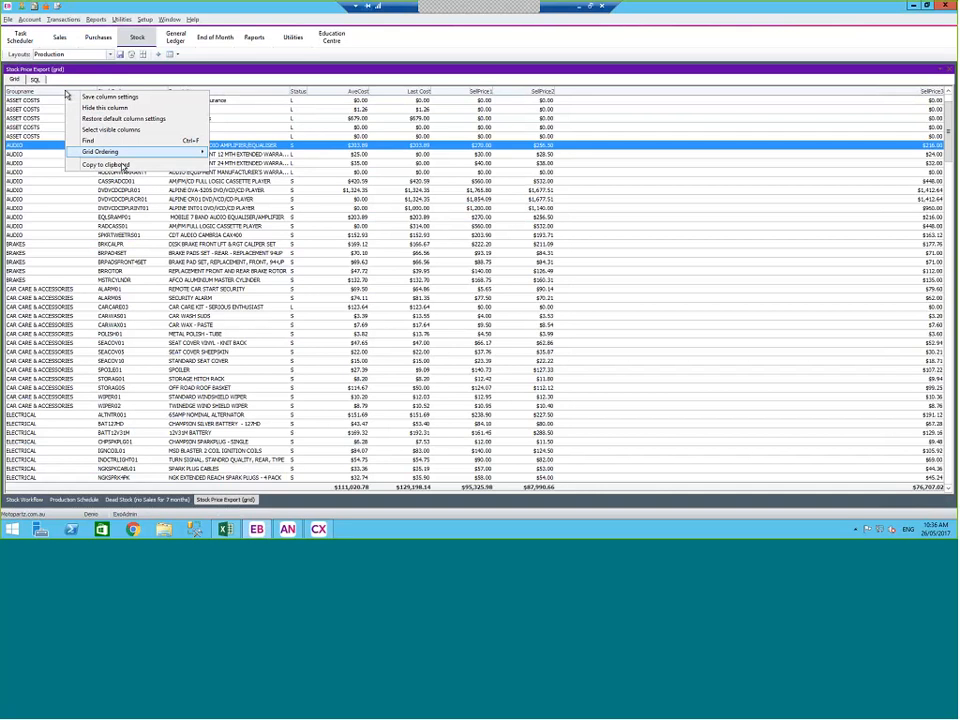
pyautogui.click(338, 128)
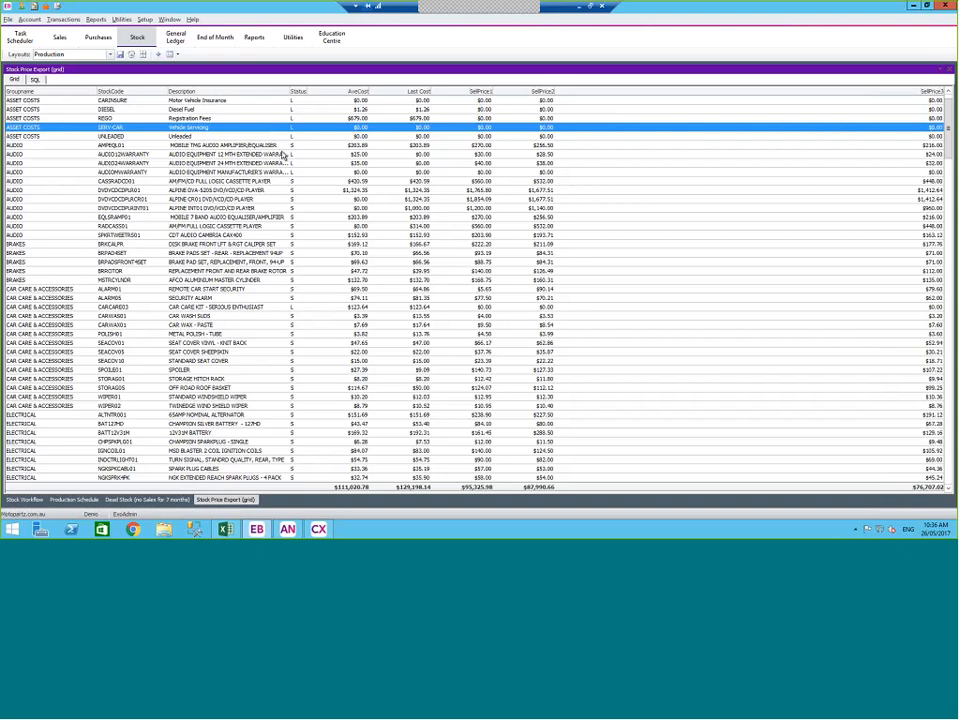
pyautogui.click(210, 146)
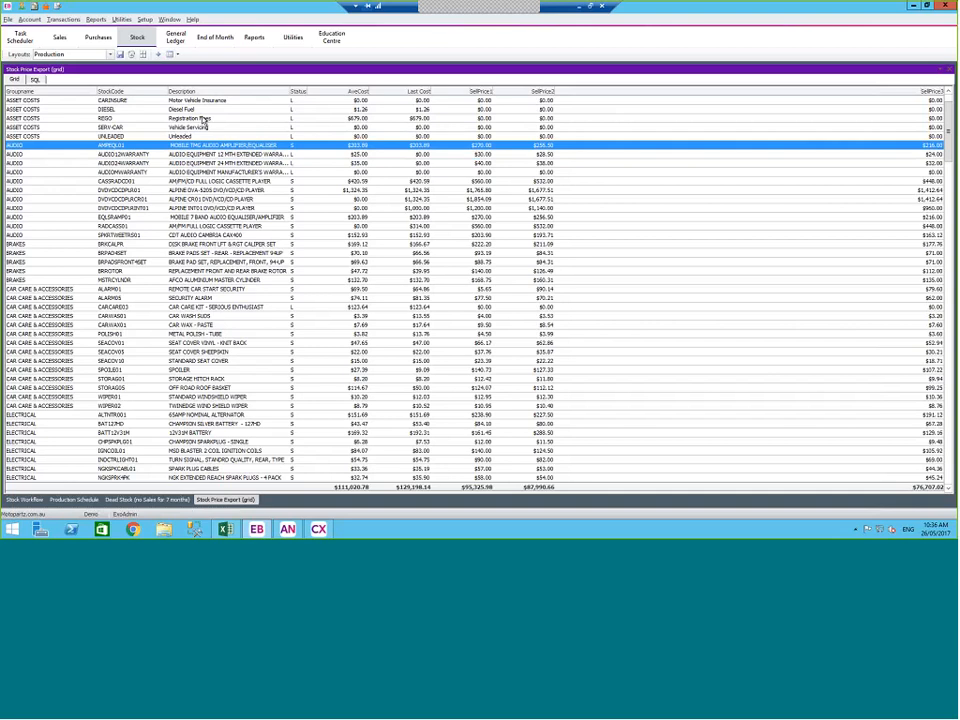
pyautogui.click(165, 118)
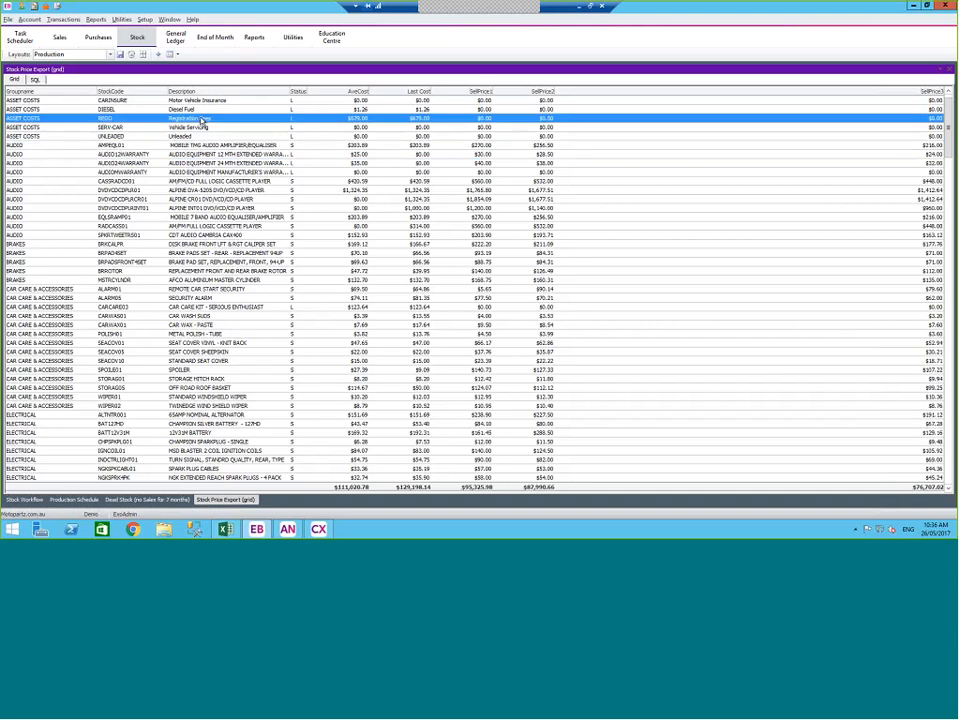
# Show the pivot grid of the Margin Vs Target widget in the Sales workspace
pyautogui.click(59, 37)
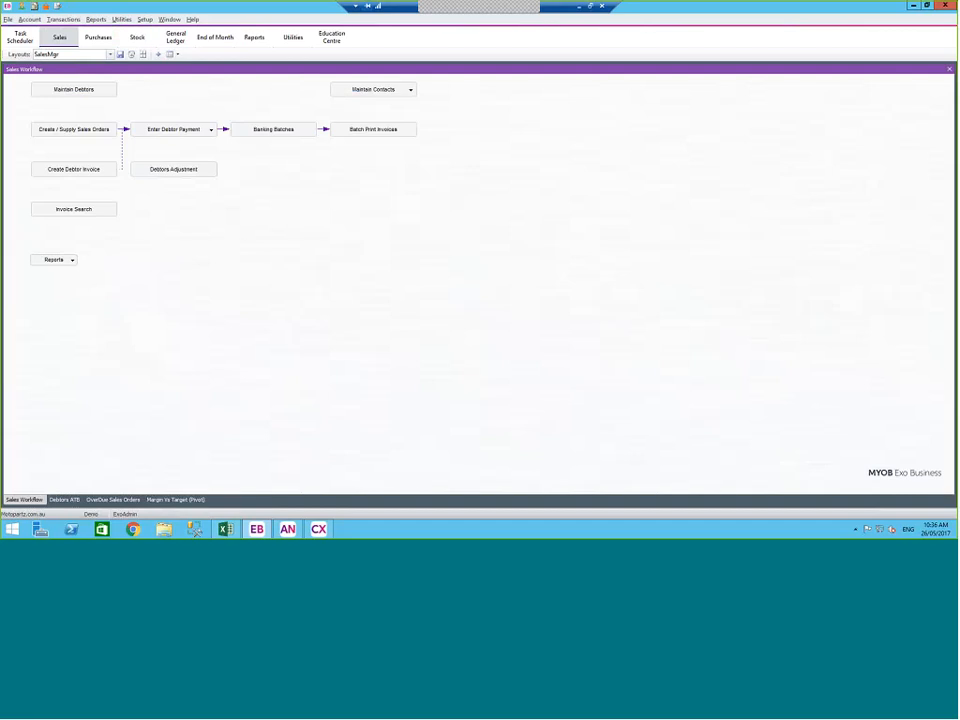
pyautogui.click(169, 500)
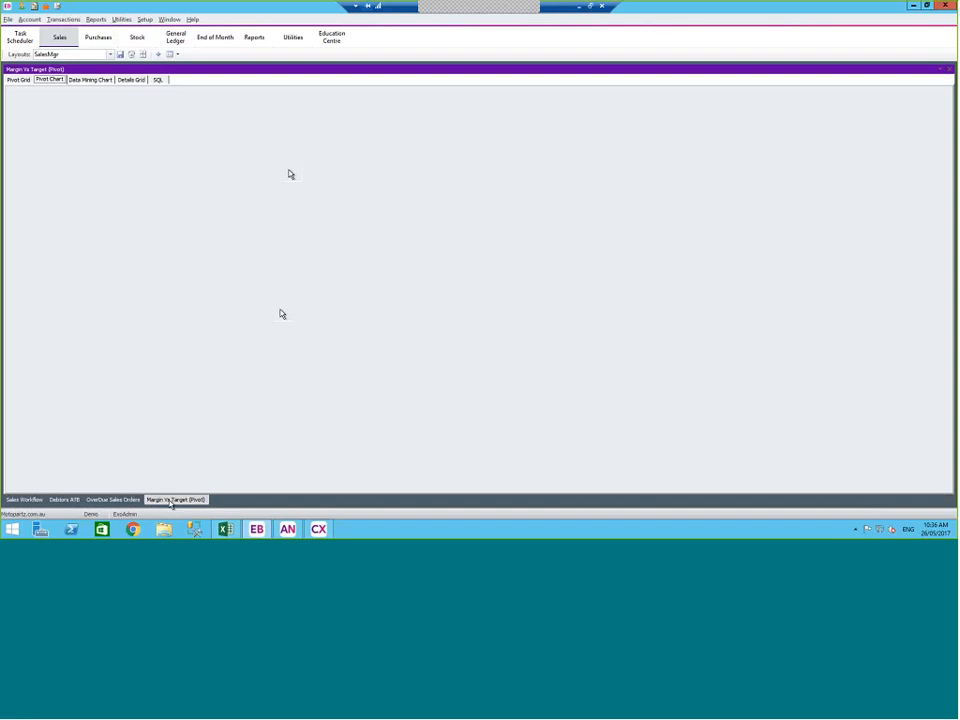
pyautogui.click(20, 80)
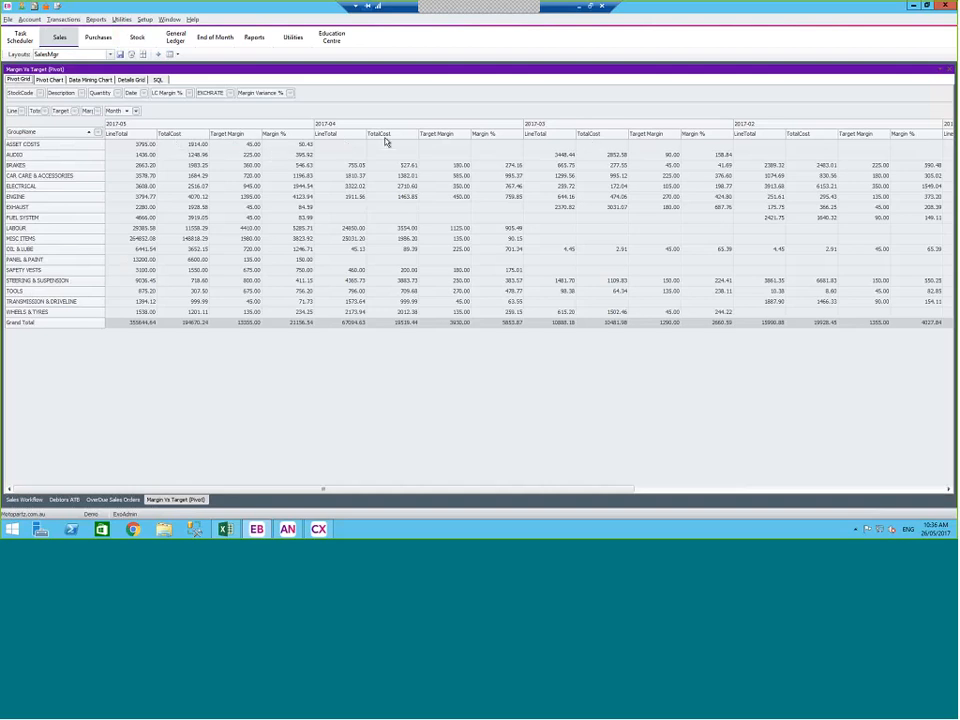
# Examine the EXHAUST group's details grid and pivot chart and the overall data mining chart, glance at the Reports workspace, and return to Sales
pyautogui.click(44, 147)
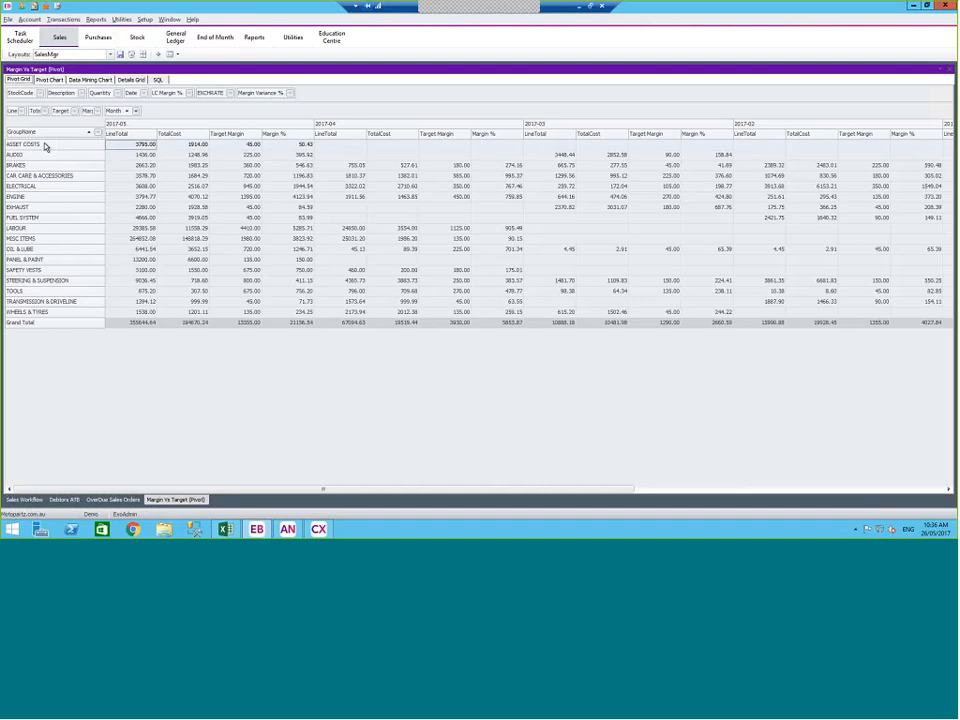
pyautogui.click(21, 208)
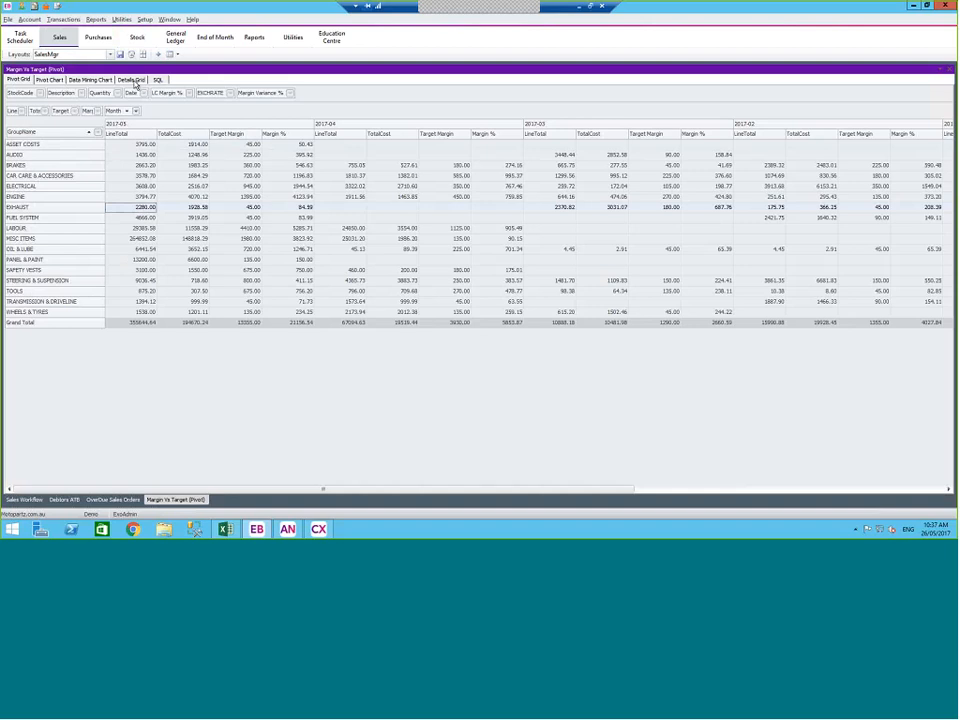
pyautogui.click(139, 84)
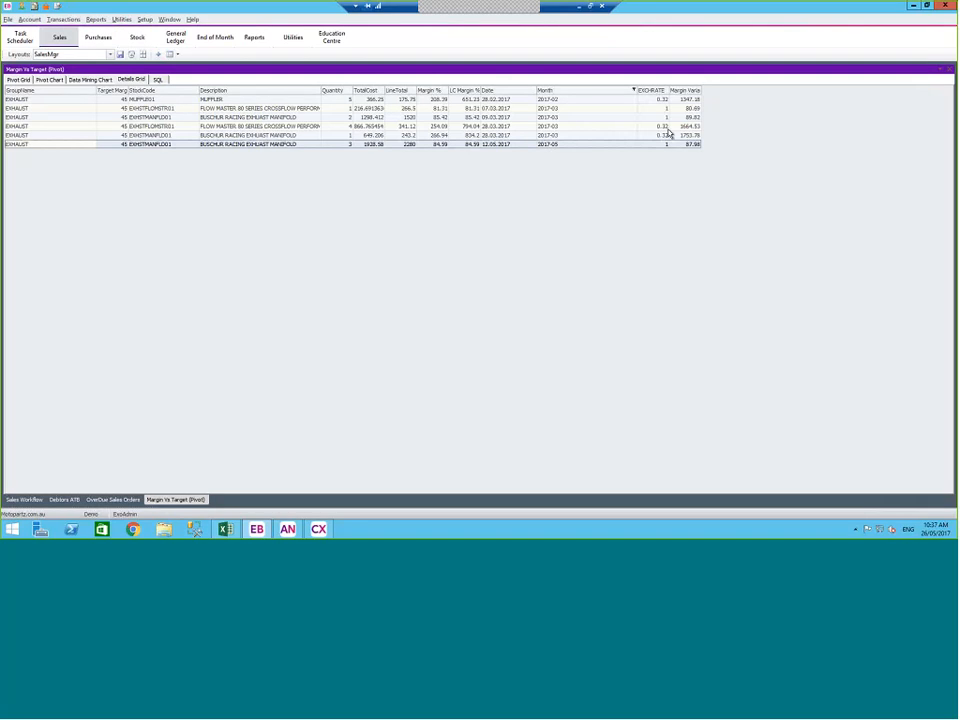
pyautogui.click(54, 79)
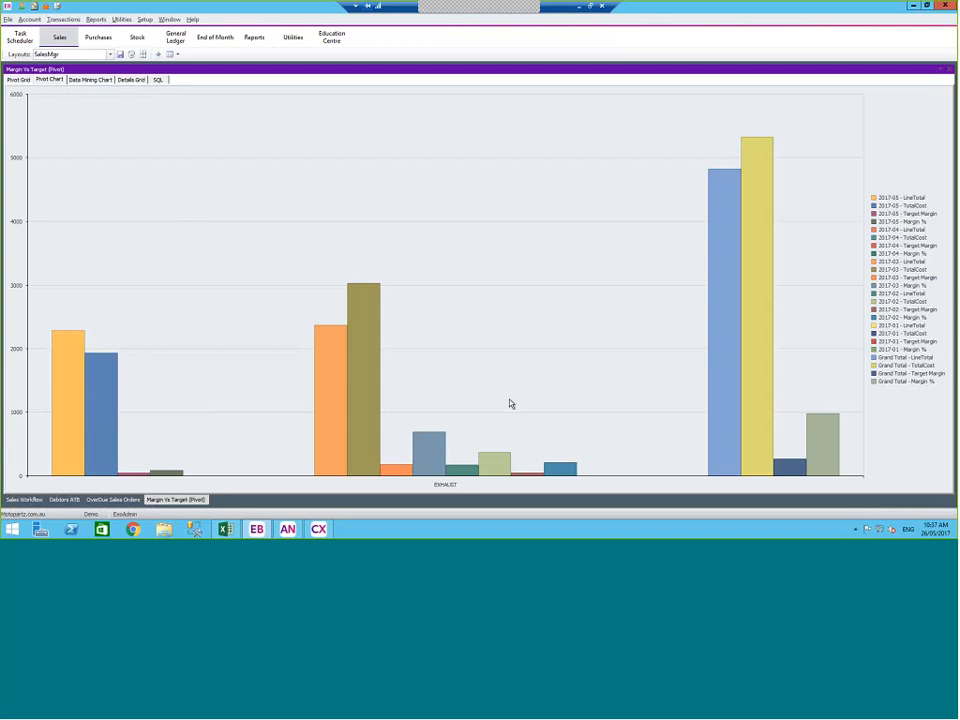
pyautogui.click(20, 80)
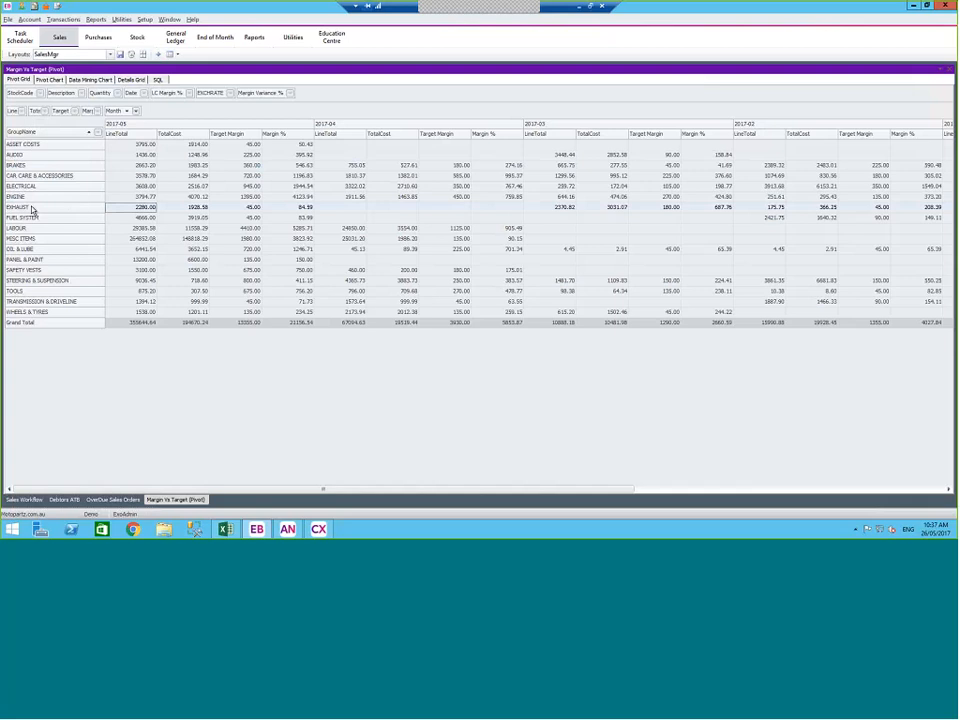
pyautogui.click(92, 80)
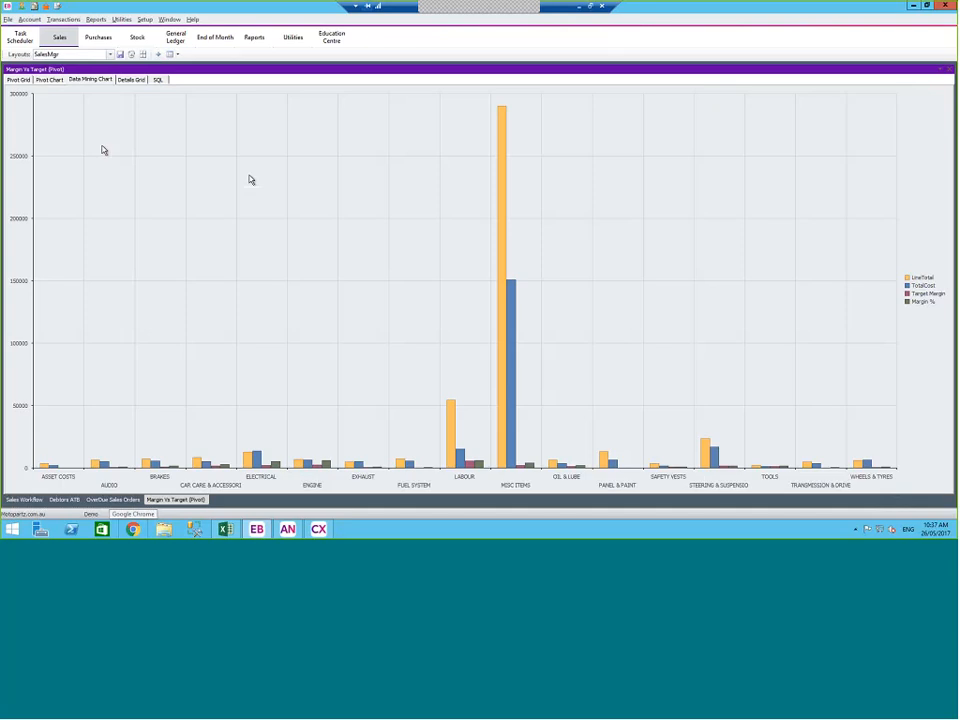
pyautogui.click(14, 80)
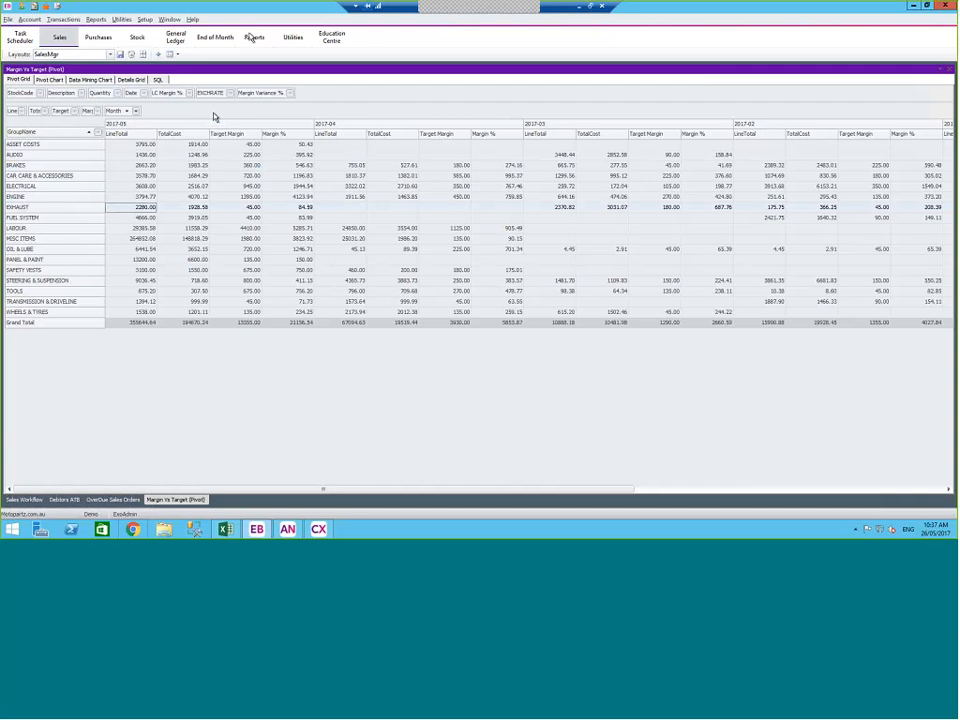
pyautogui.click(254, 37)
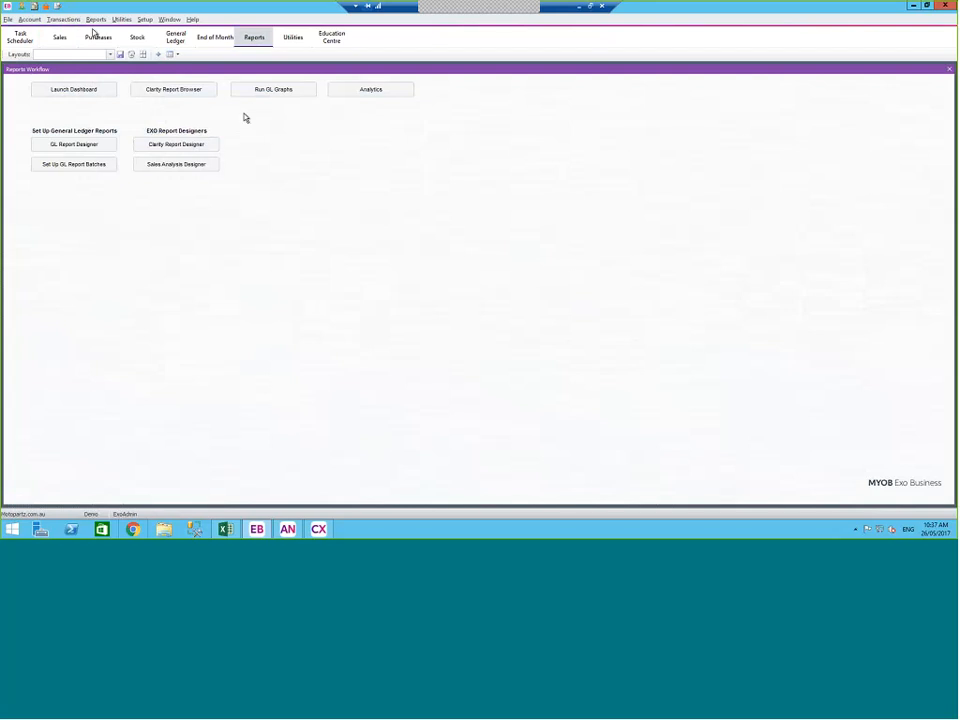
pyautogui.click(60, 37)
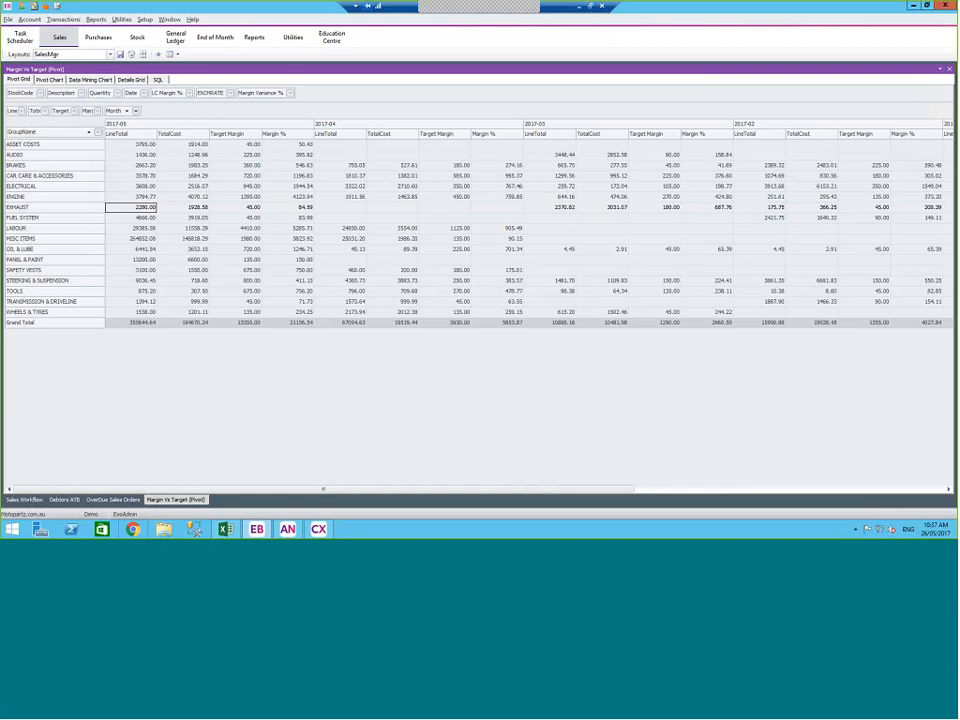
# Move LineTotal and TotalCost out of the pivot grid's data fields and filter GroupName to CAR CARE & ACCESSORIES
pyautogui.moveTo(10, 112); pyautogui.dragTo(316, 95)
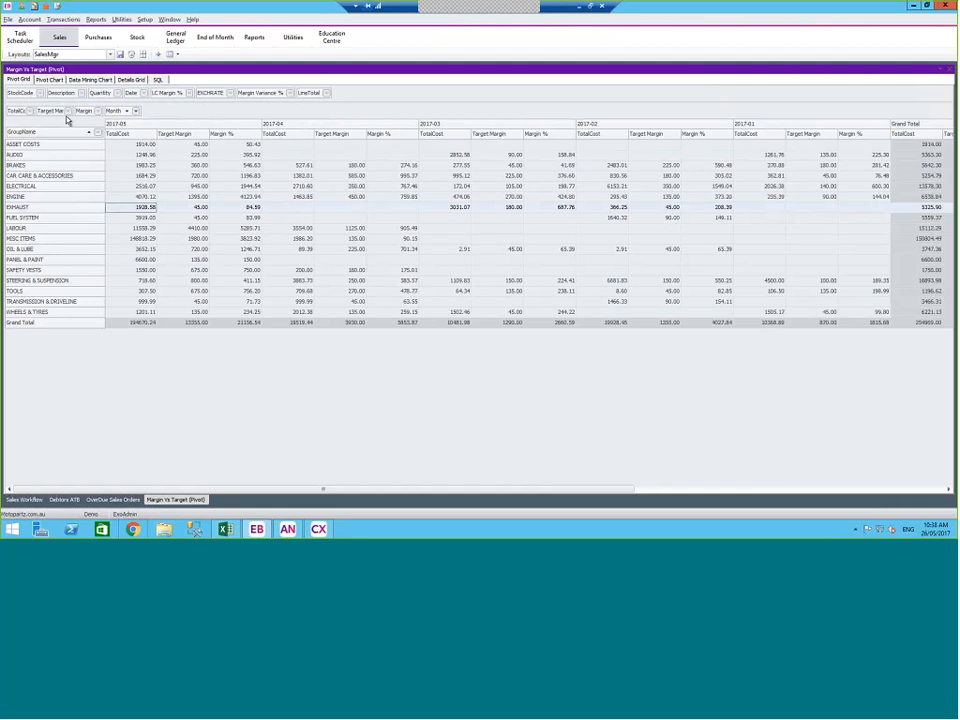
pyautogui.moveTo(17, 112); pyautogui.dragTo(347, 95)
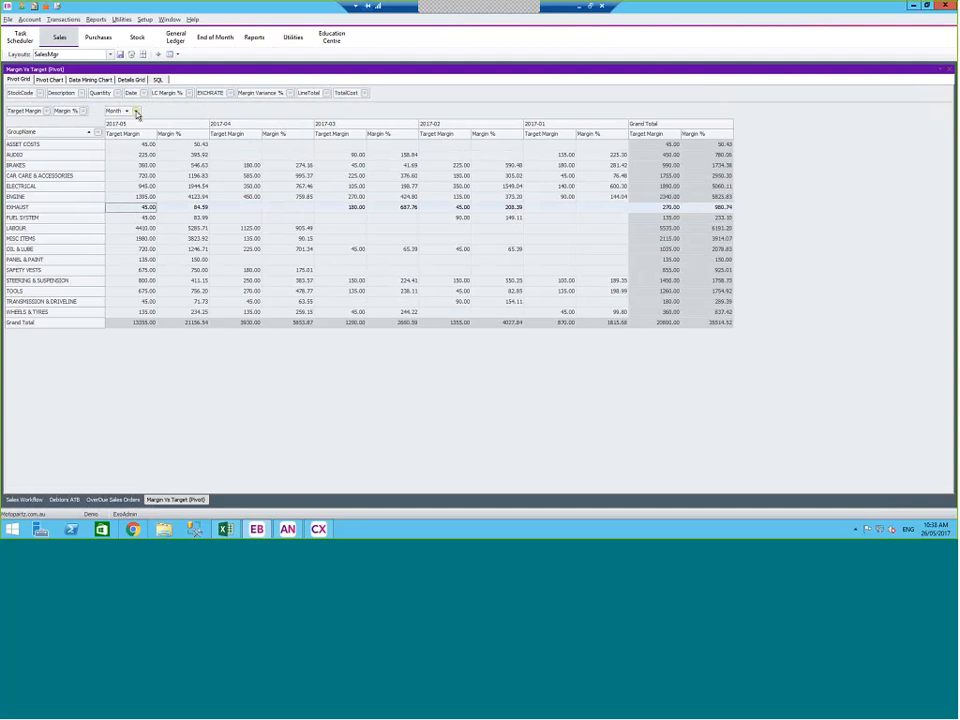
pyautogui.click(136, 111)
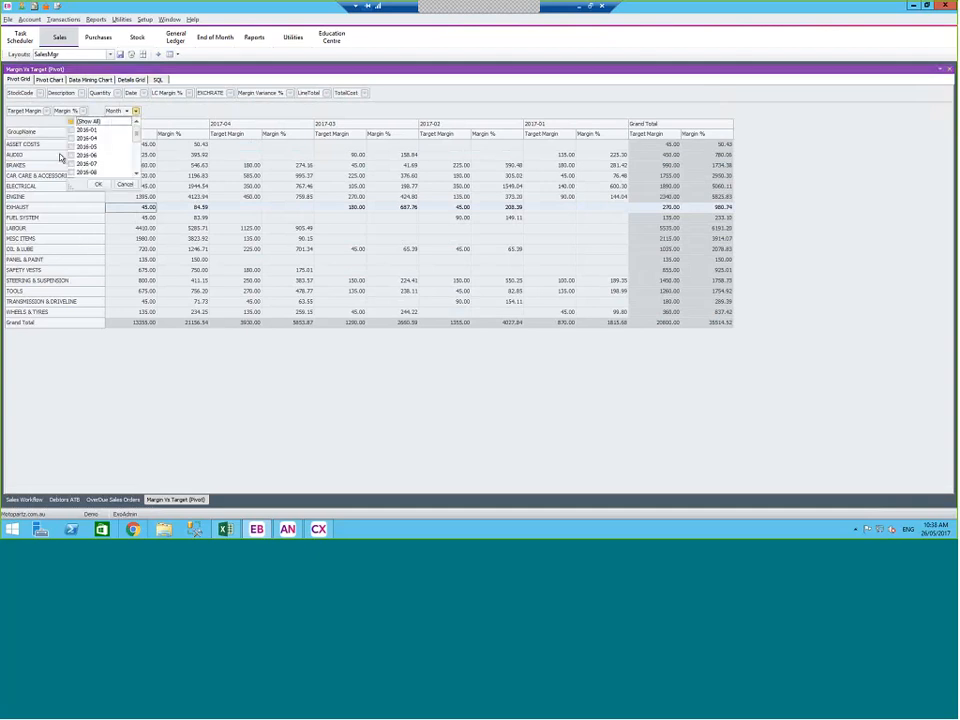
pyautogui.click(125, 185)
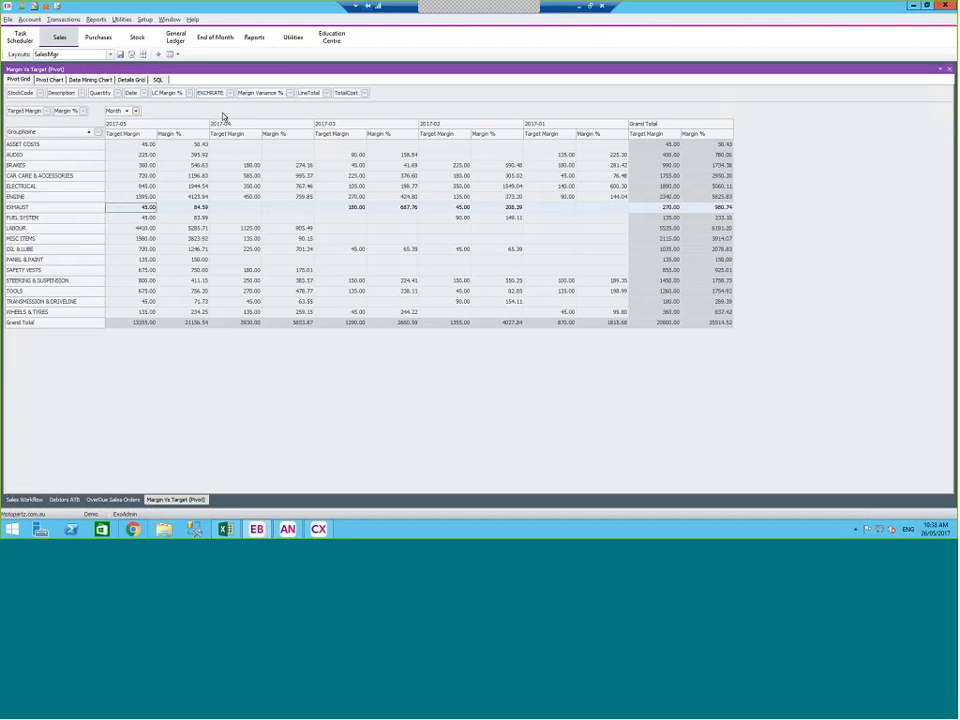
pyautogui.click(97, 132)
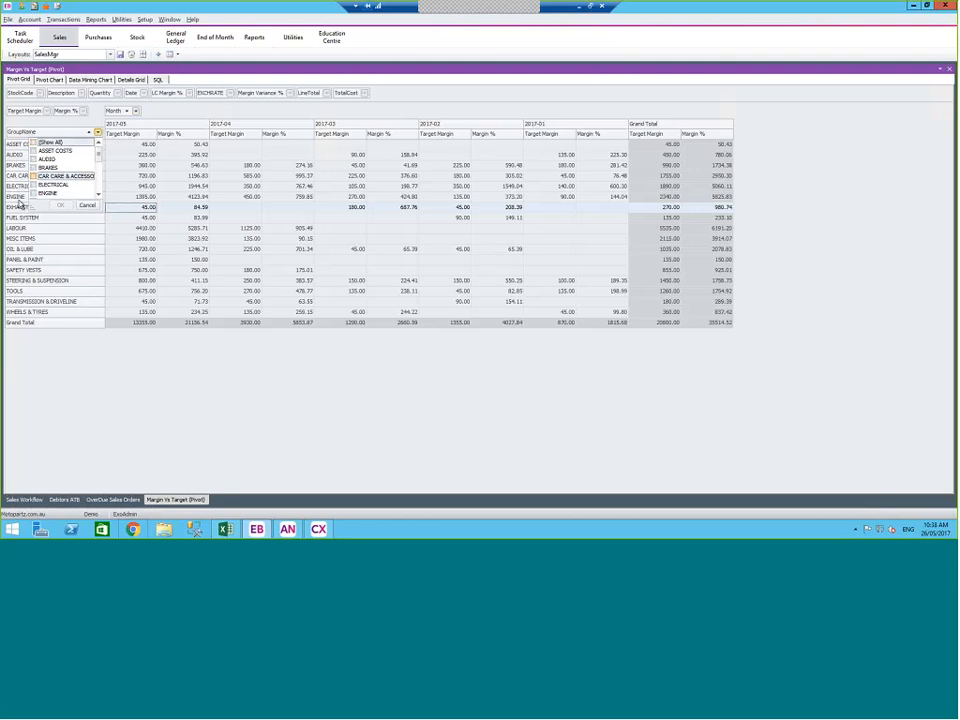
pyautogui.click(59, 211)
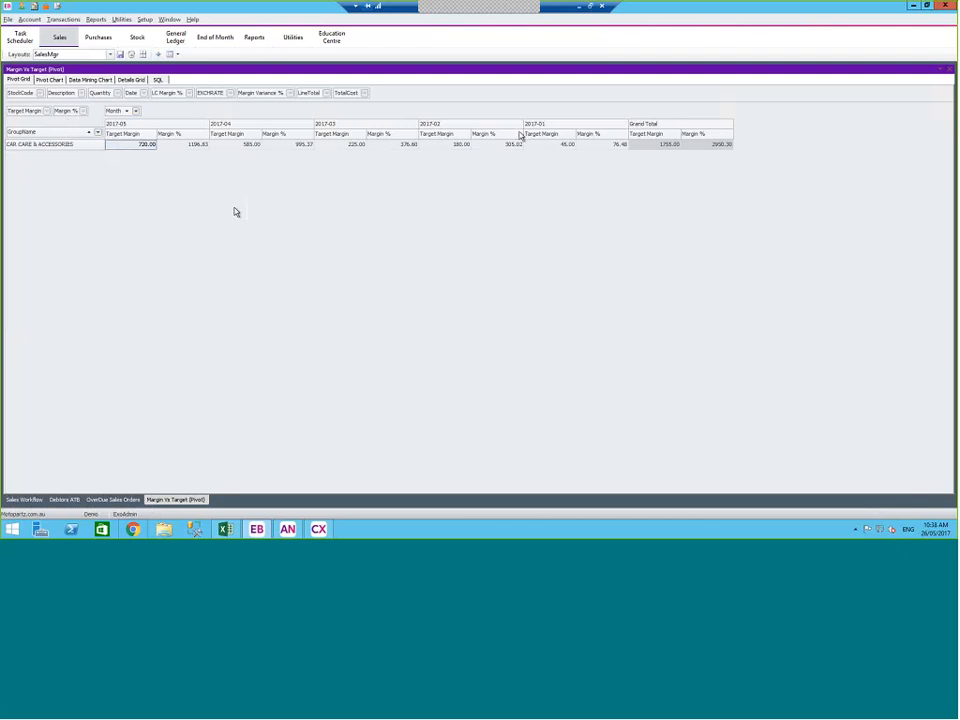
# Switch to the momentum remote session to check the Agenda slide, and return to the Momentum Demo Server session
pyautogui.click(580, 7)
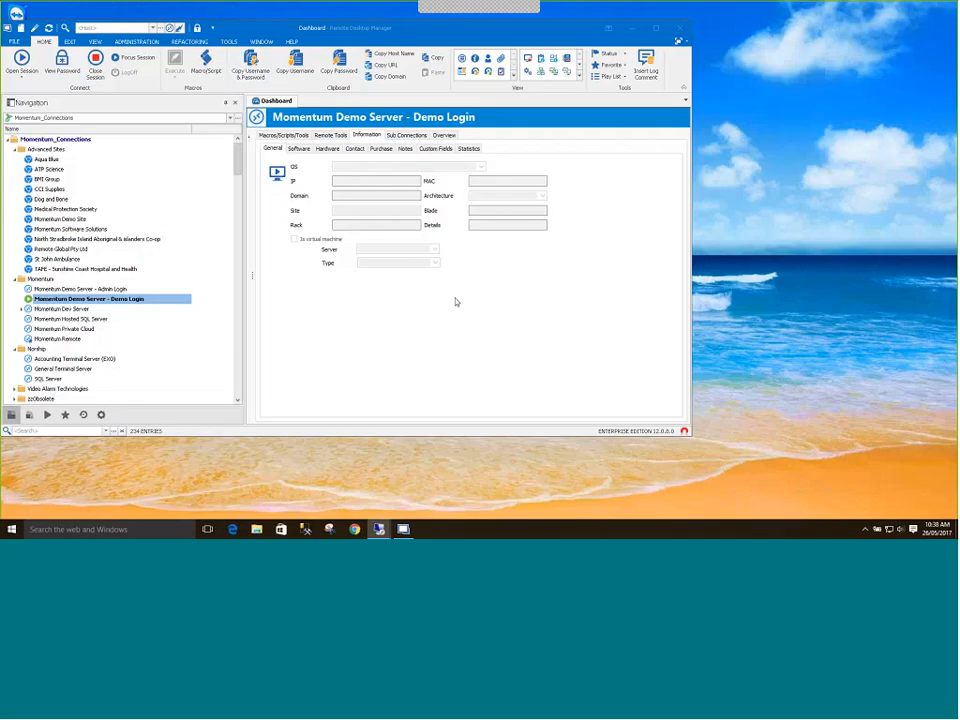
pyautogui.moveTo(377, 525)
pyautogui.click(323, 475)
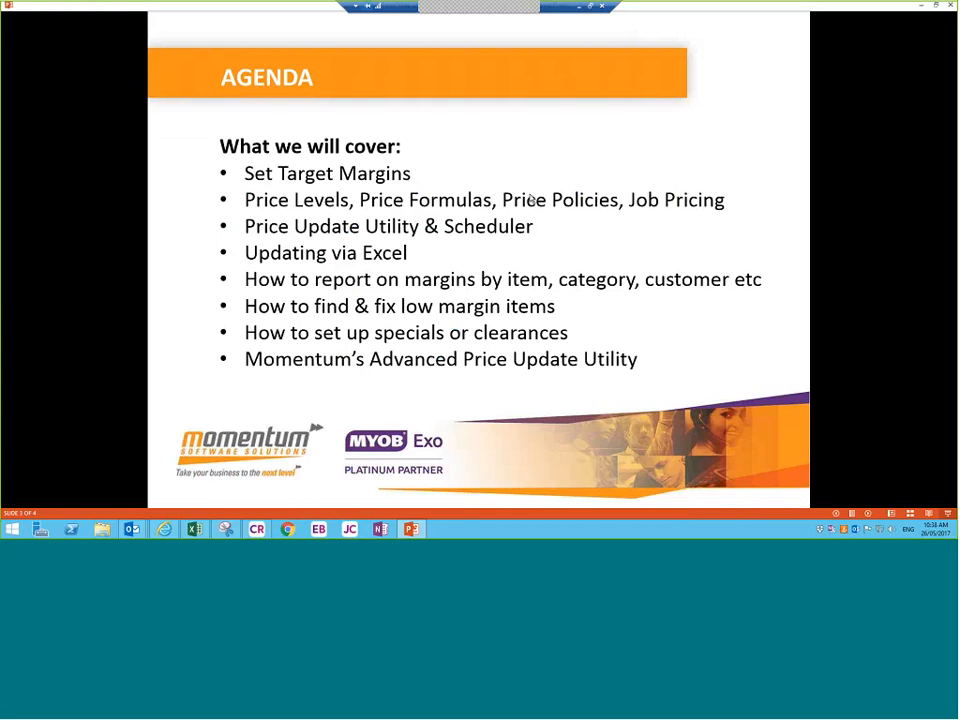
pyautogui.click(579, 7)
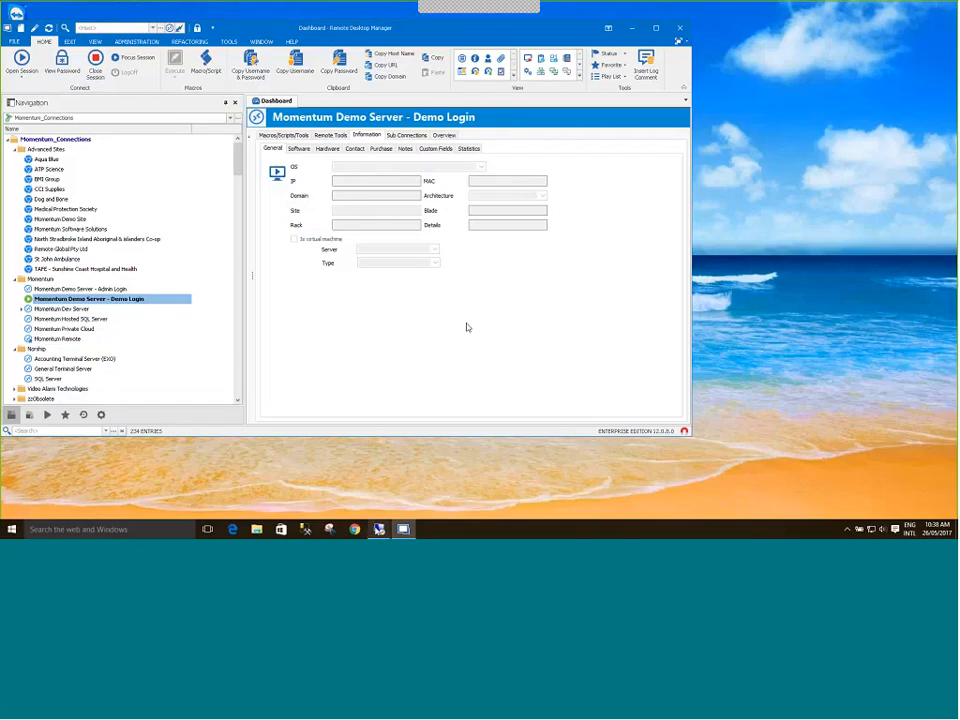
pyautogui.moveTo(379, 529)
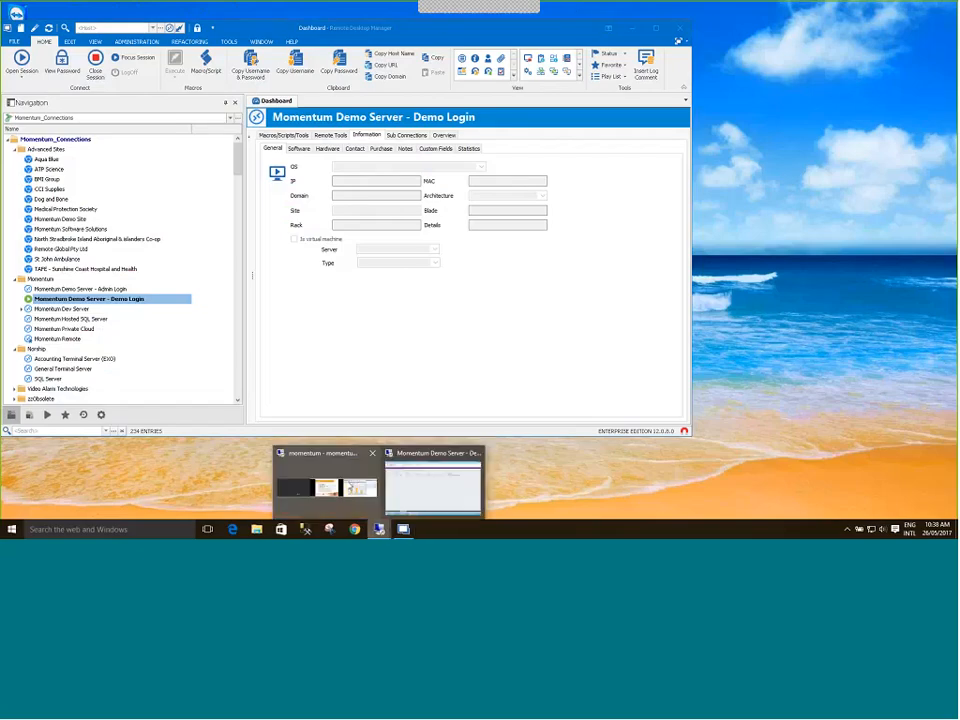
pyautogui.click(424, 491)
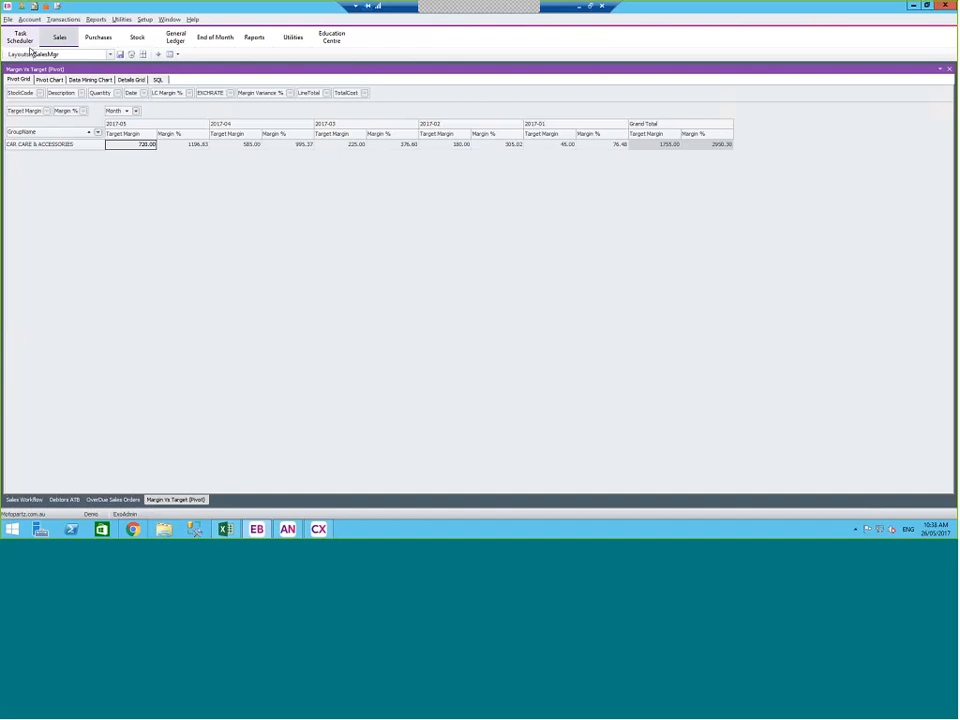
# From the Sales Workflow, open the debtors price policy setup, list all price policies, and enlarge its window
pyautogui.click(24, 500)
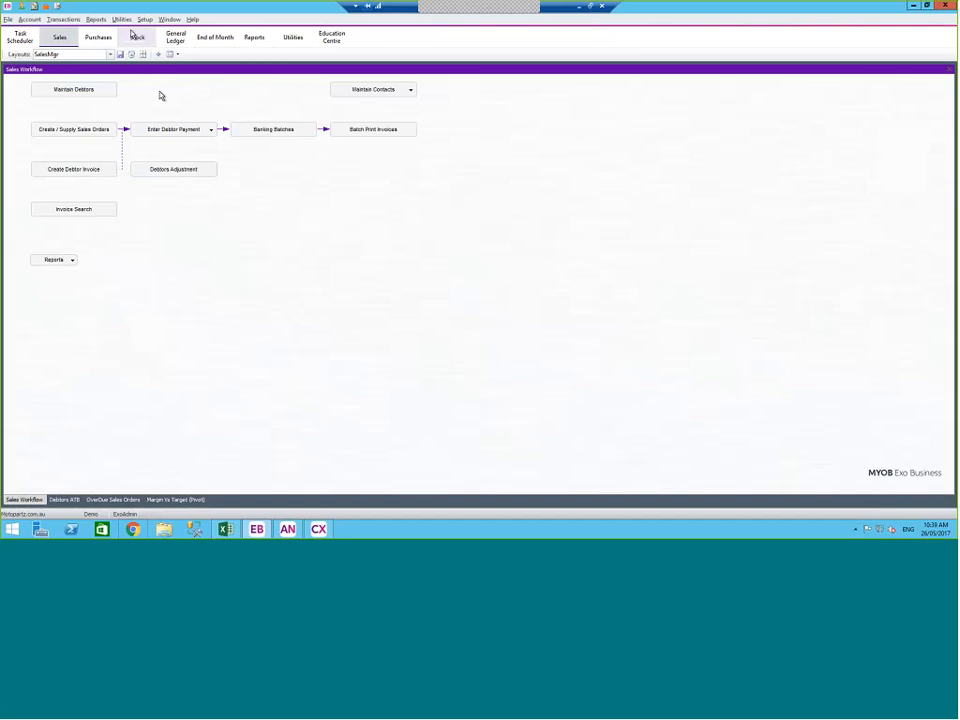
pyautogui.click(122, 19)
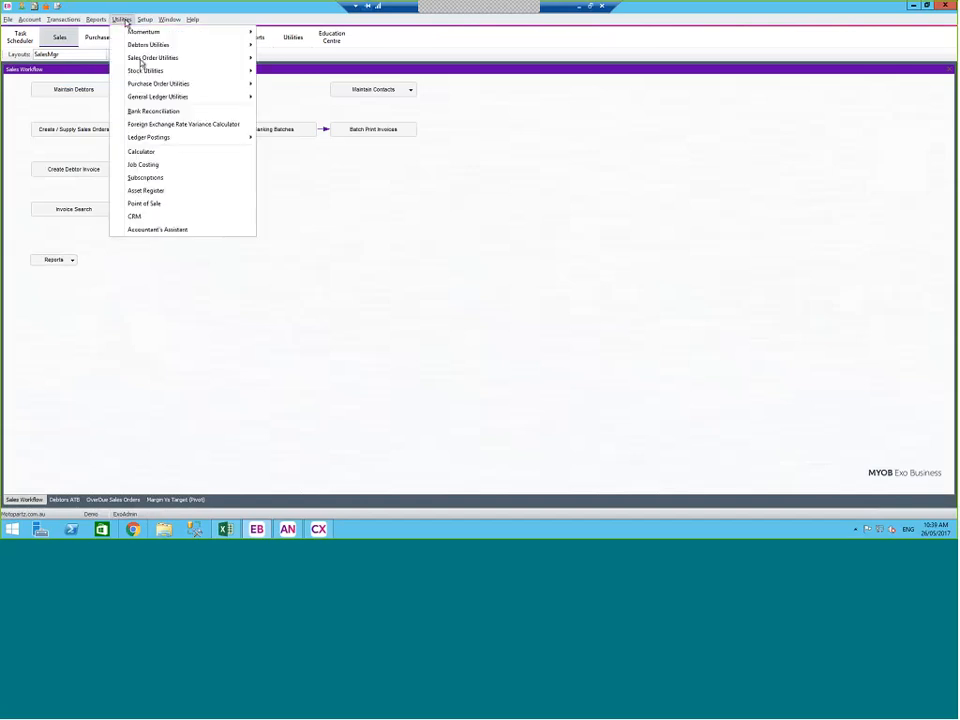
pyautogui.moveTo(145, 59)
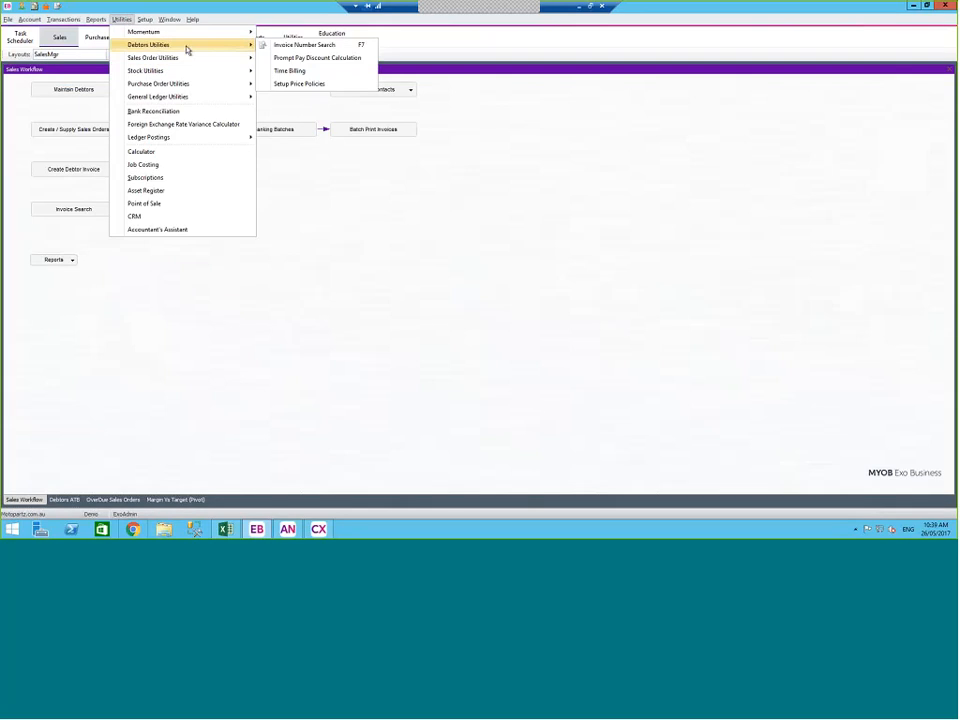
pyautogui.click(290, 87)
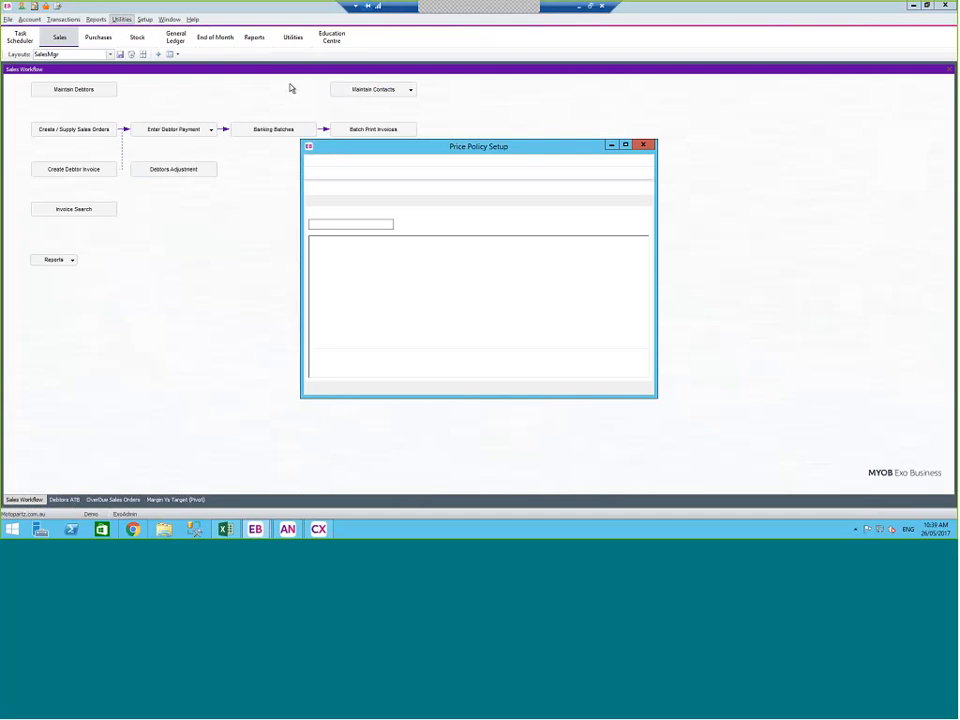
pyautogui.moveTo(281, 102); pyautogui.dragTo(286, 104)
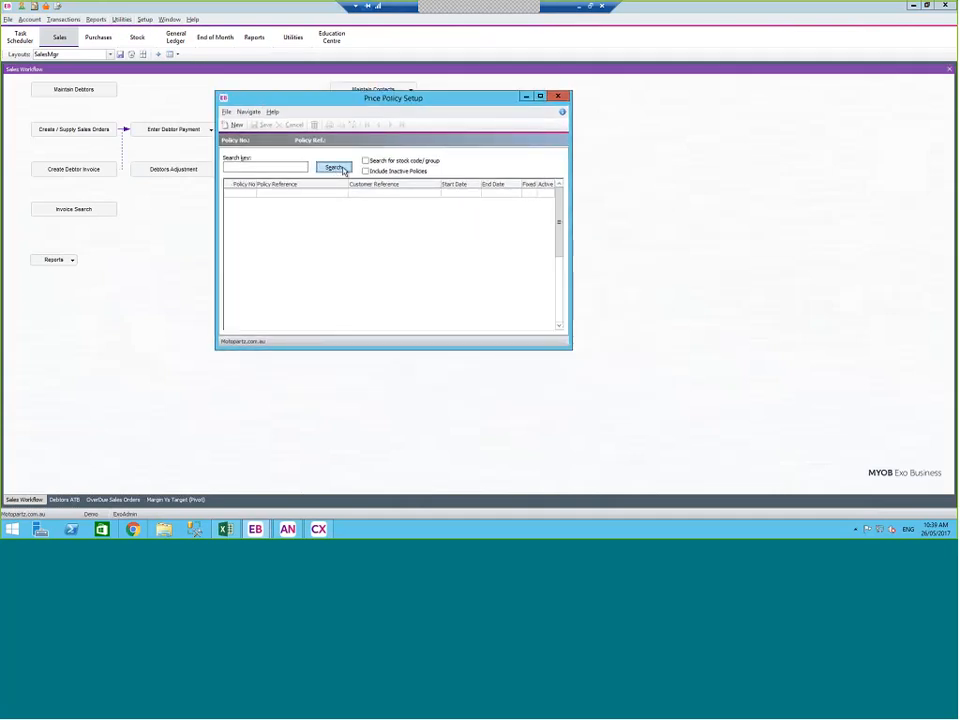
pyautogui.click(336, 168)
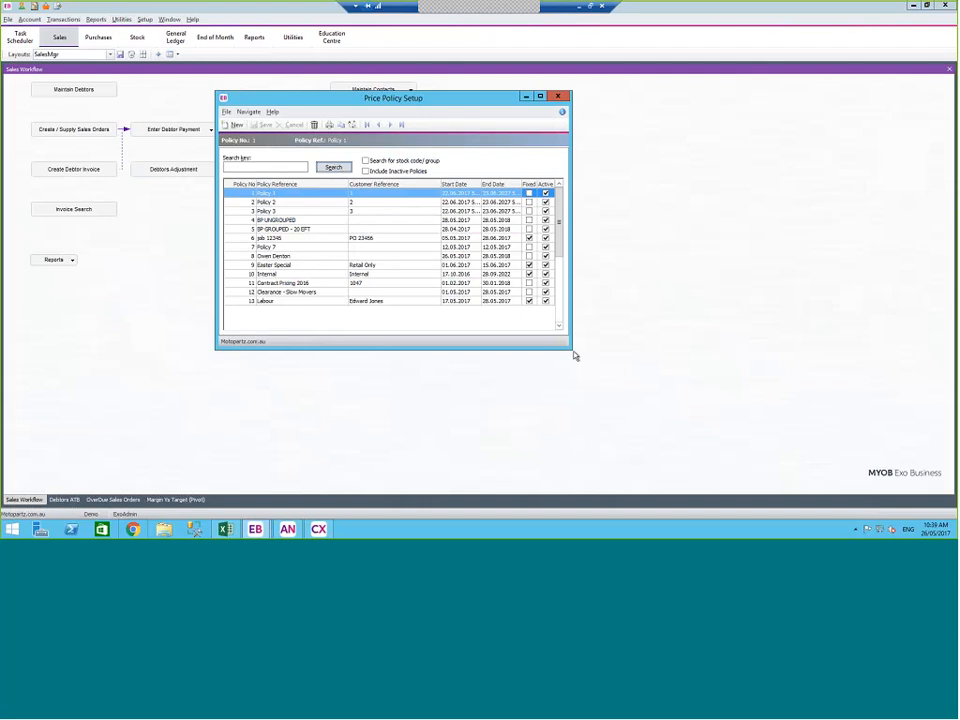
pyautogui.moveTo(571, 349); pyautogui.dragTo(776, 422)
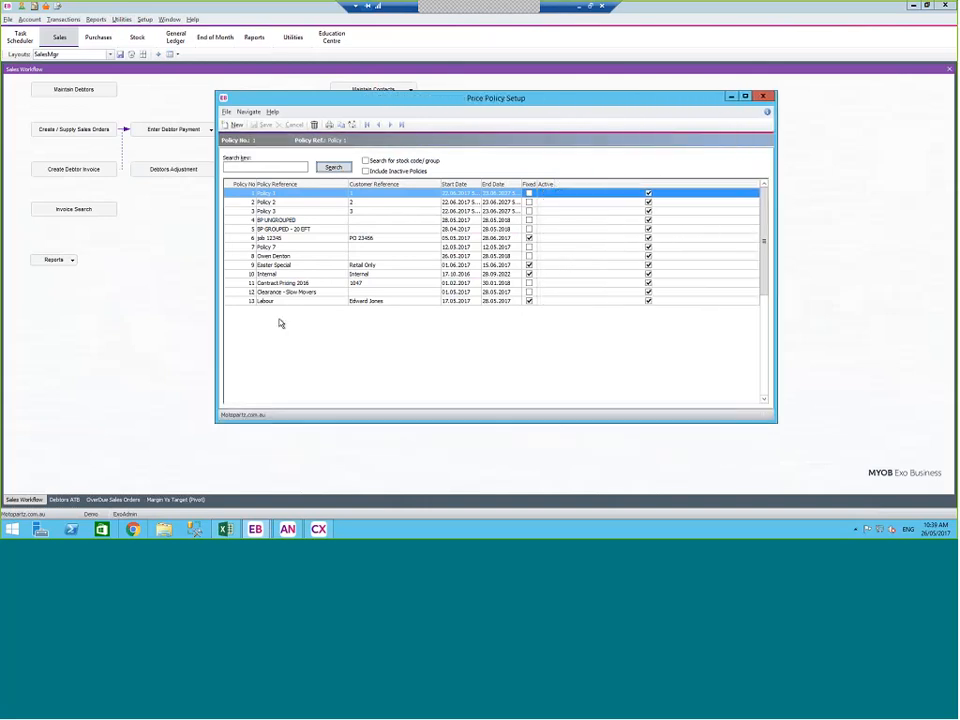
# Open Policy 2, review its assigned accounts, and browse the customer accounts that can be added without selecting one
pyautogui.click(273, 220)
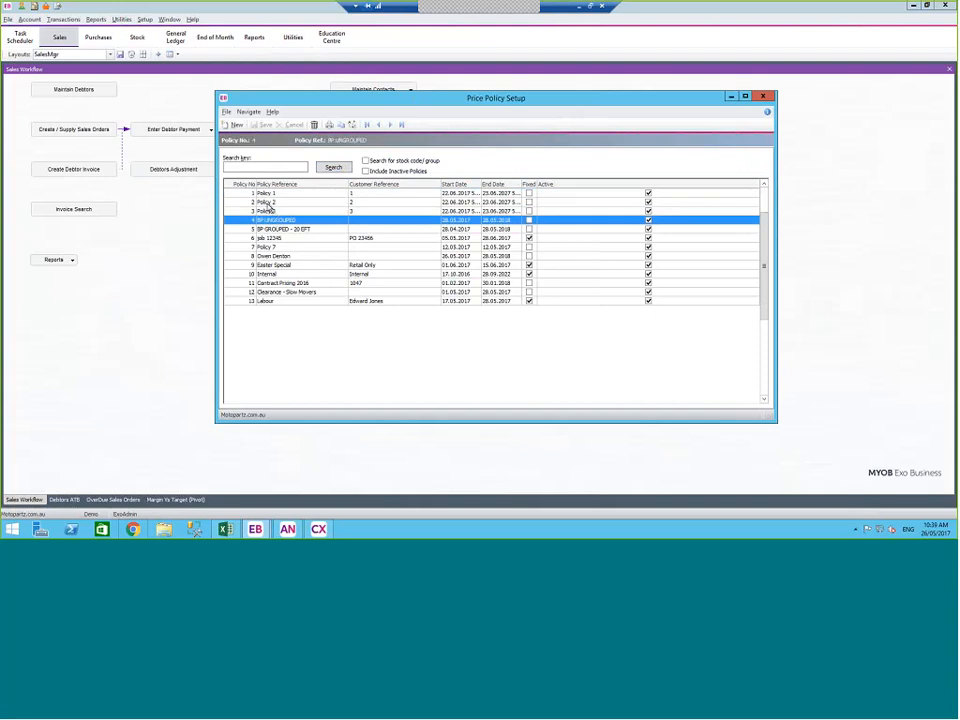
pyautogui.doubleClick(268, 204)
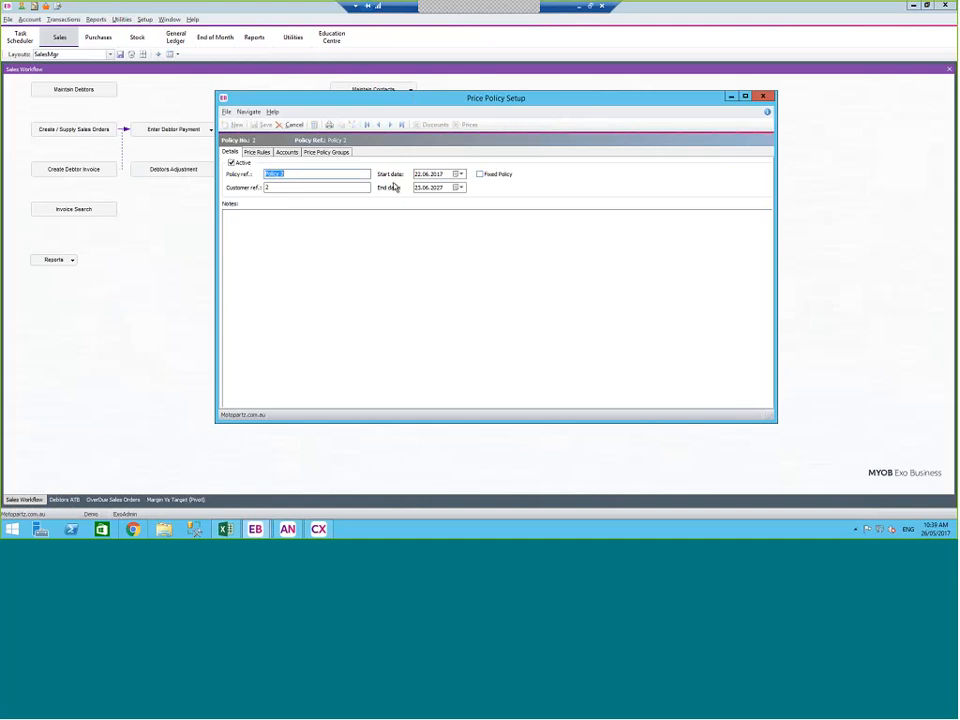
pyautogui.click(287, 151)
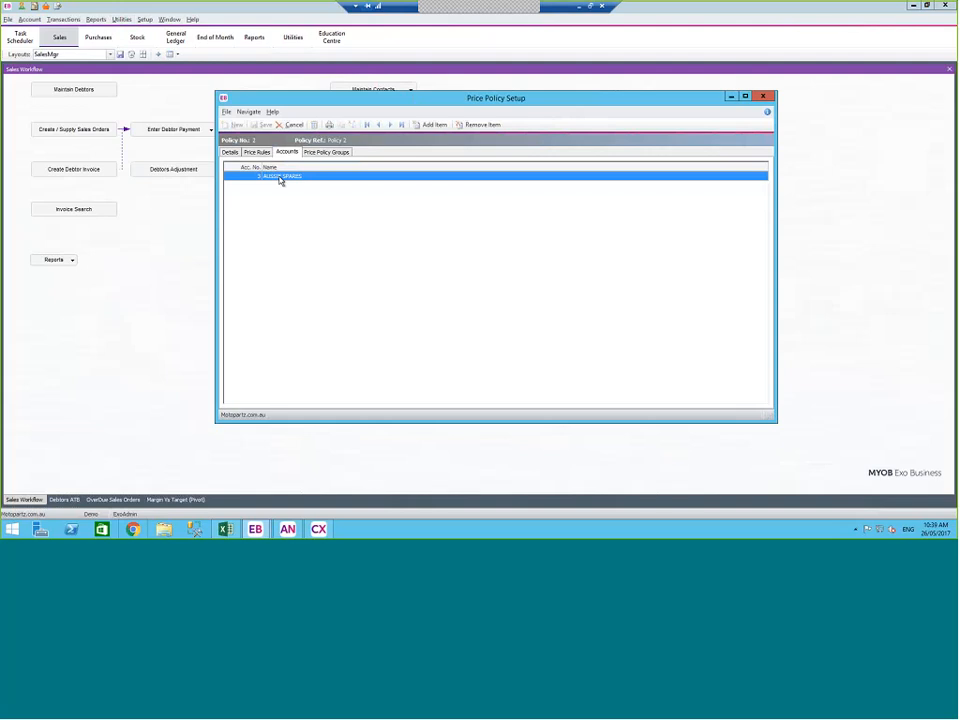
pyautogui.click(436, 125)
pyautogui.click(424, 232)
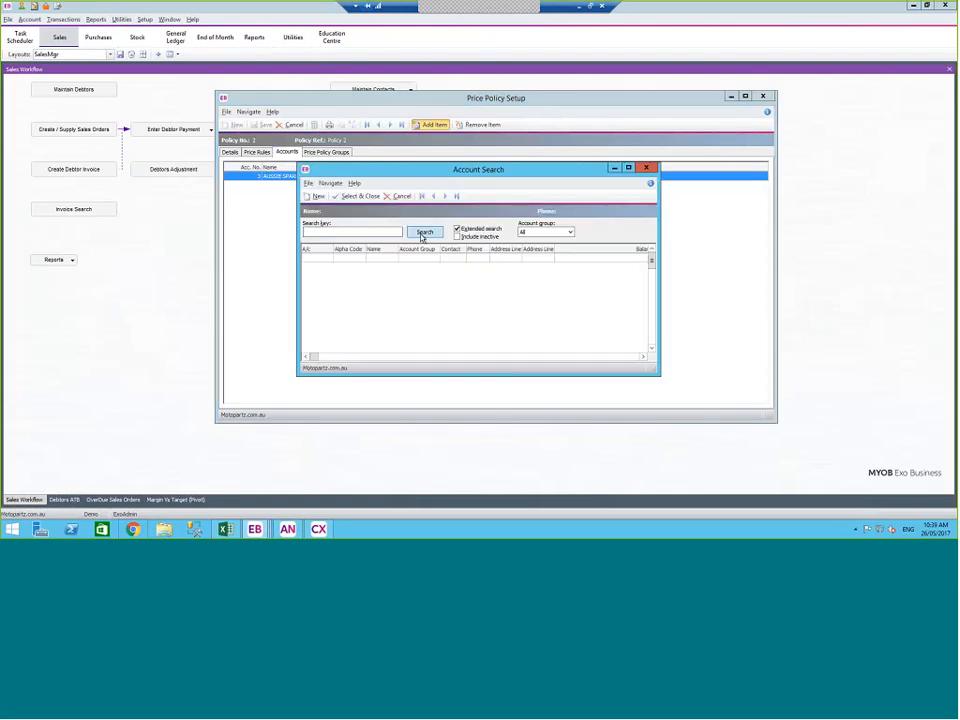
pyautogui.scroll(-7, 350, 346)
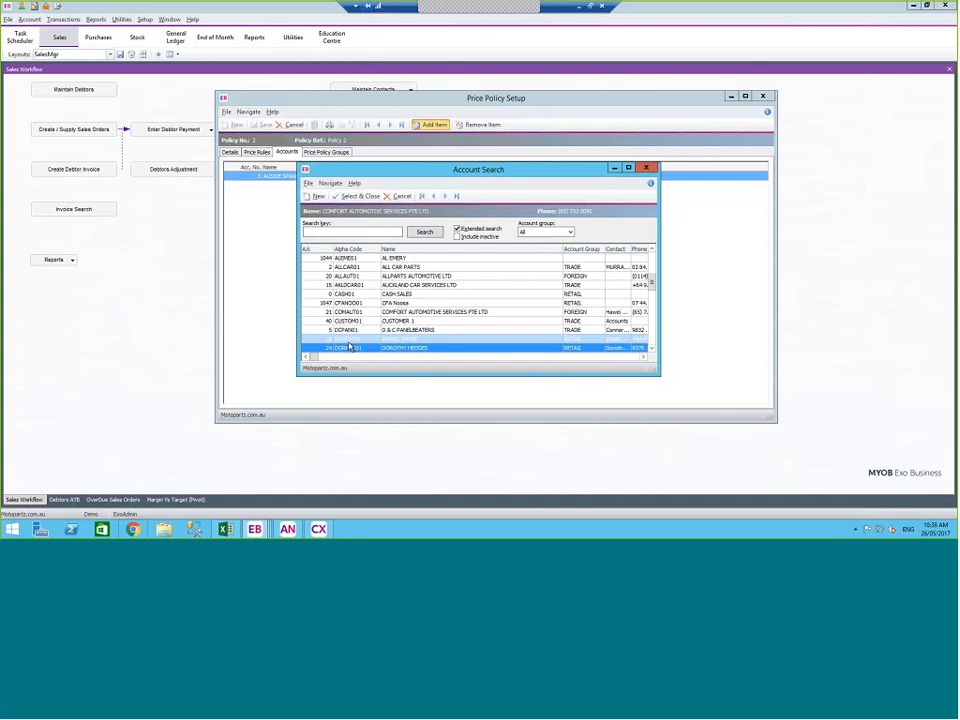
pyautogui.click(646, 168)
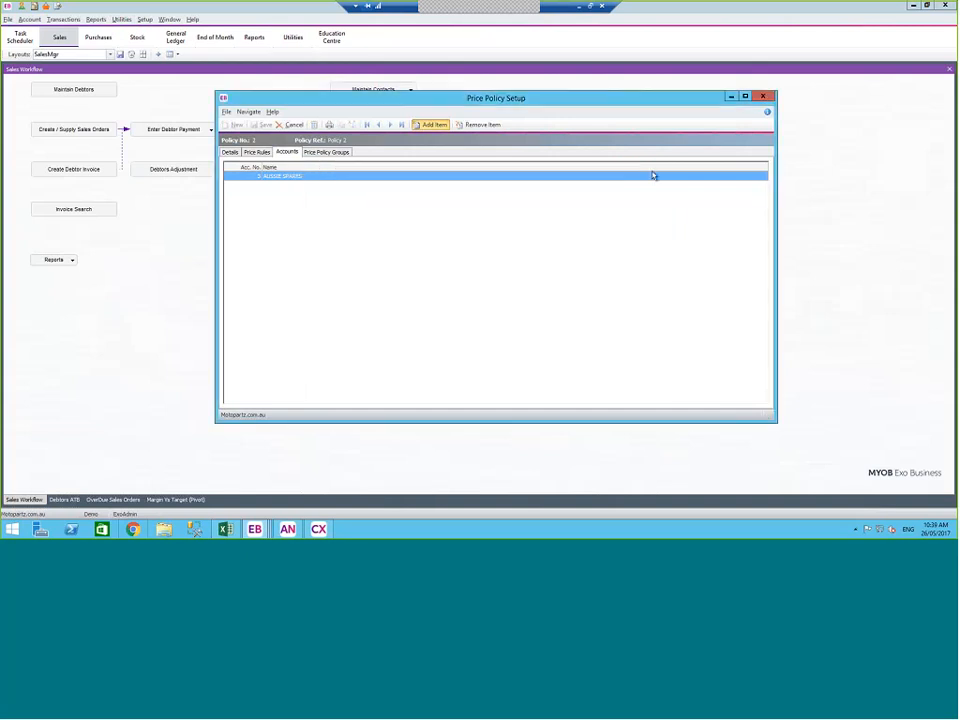
# Review Policy 2's price policy groups and browse the price groups that can be added without adding one
pyautogui.click(329, 153)
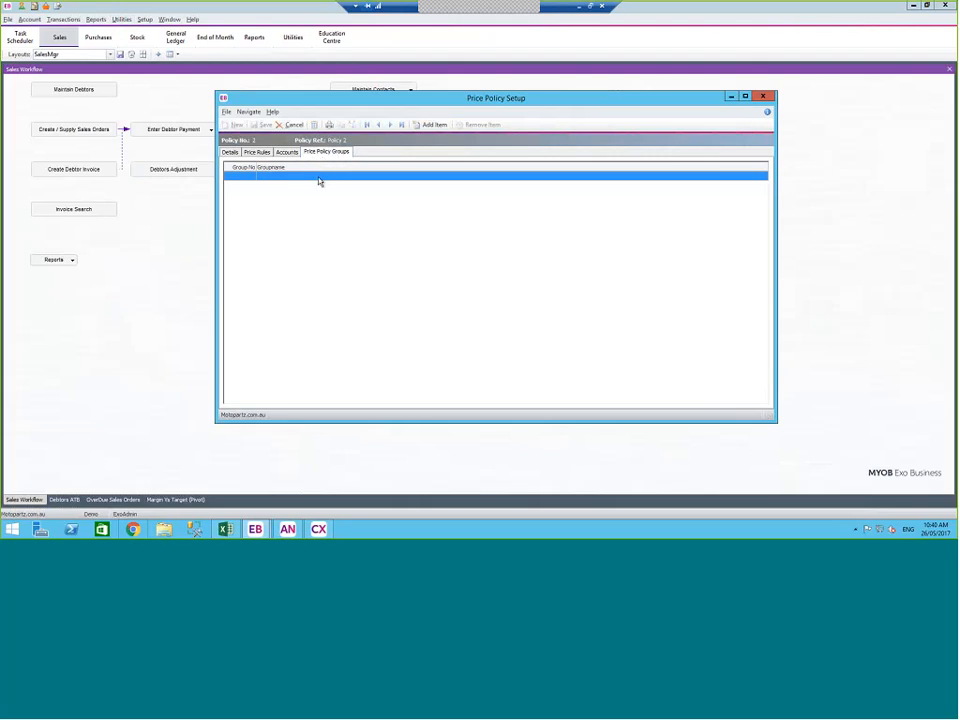
pyautogui.click(432, 125)
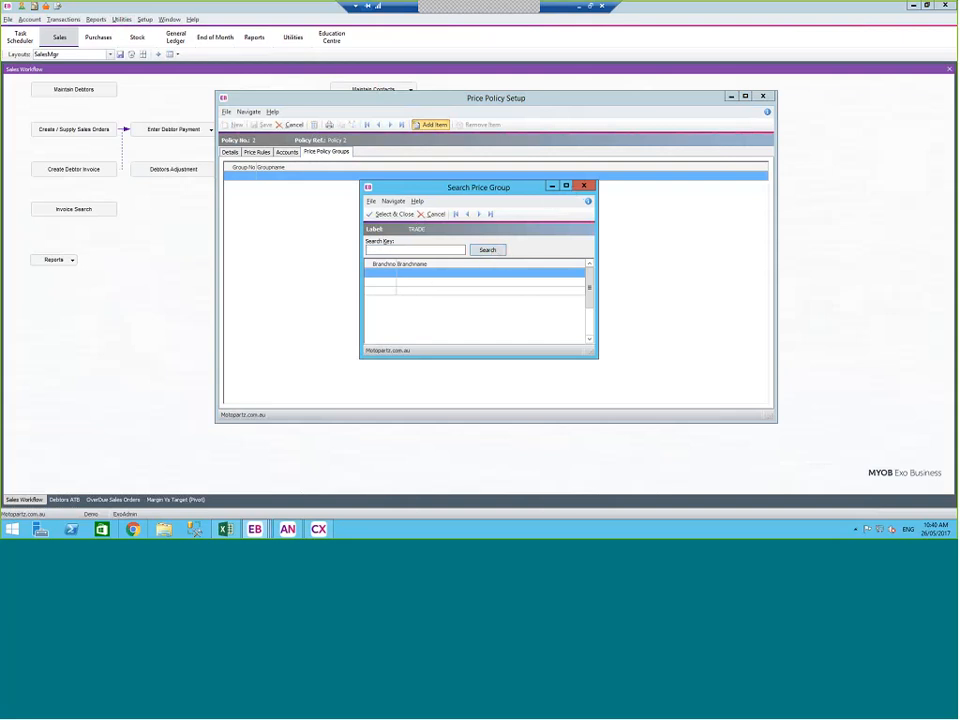
pyautogui.click(410, 216)
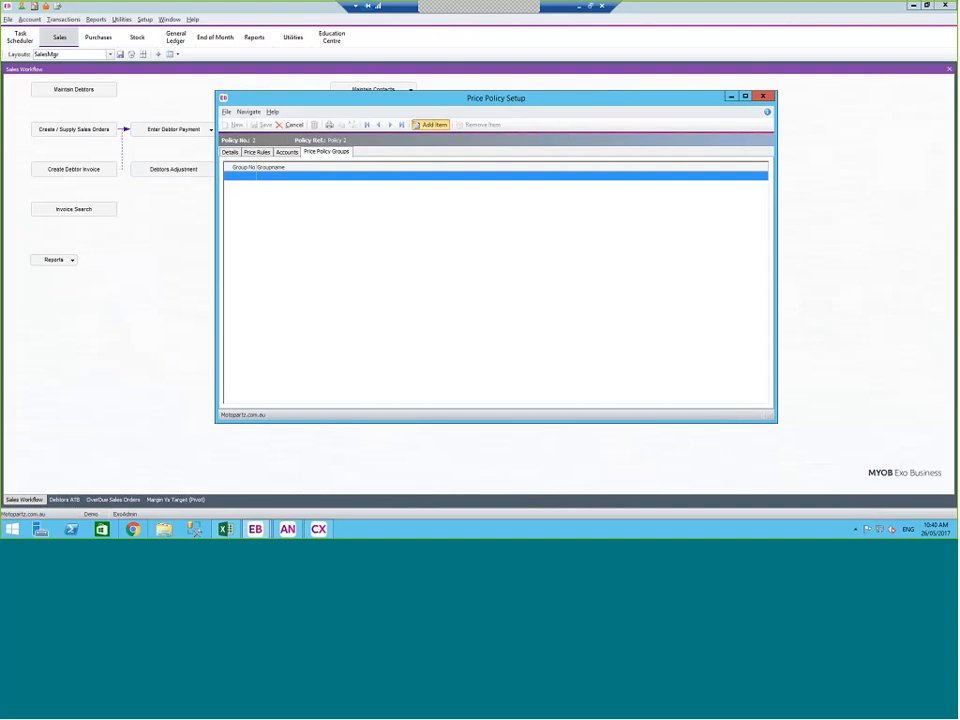
pyautogui.click(430, 124)
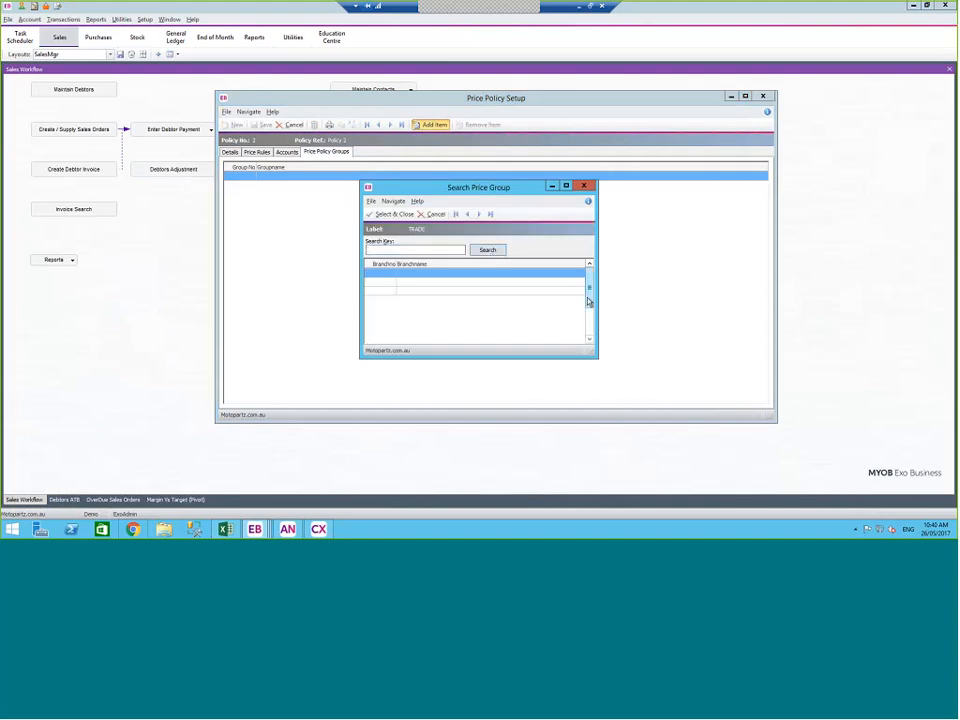
pyautogui.click(583, 187)
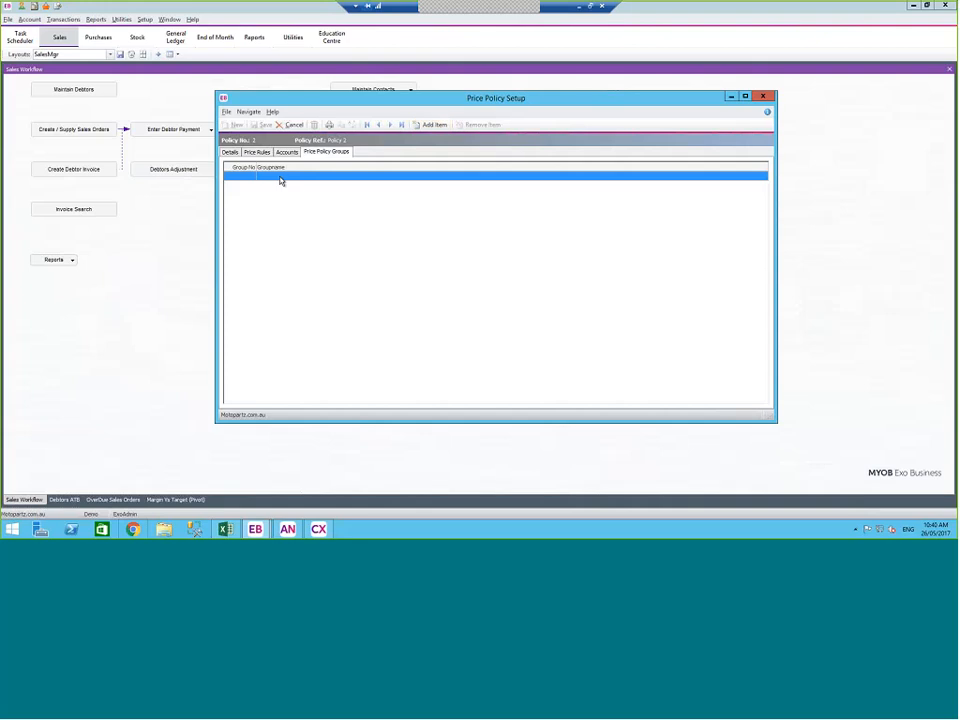
# Review Policy 2's price rules and details, and return to the list of price policies
pyautogui.click(258, 153)
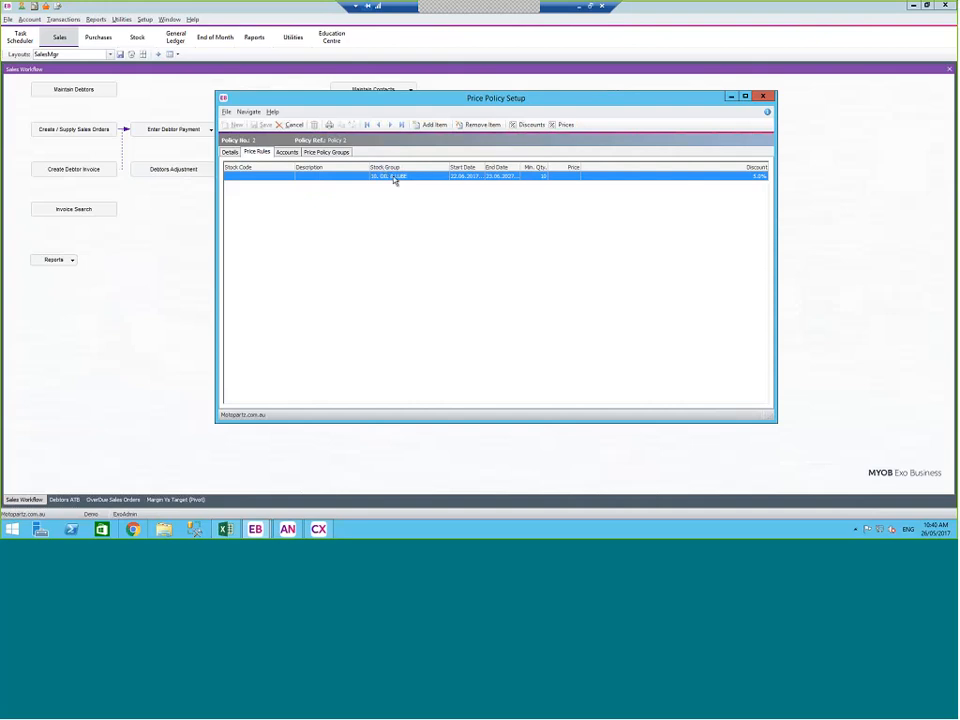
pyautogui.click(230, 152)
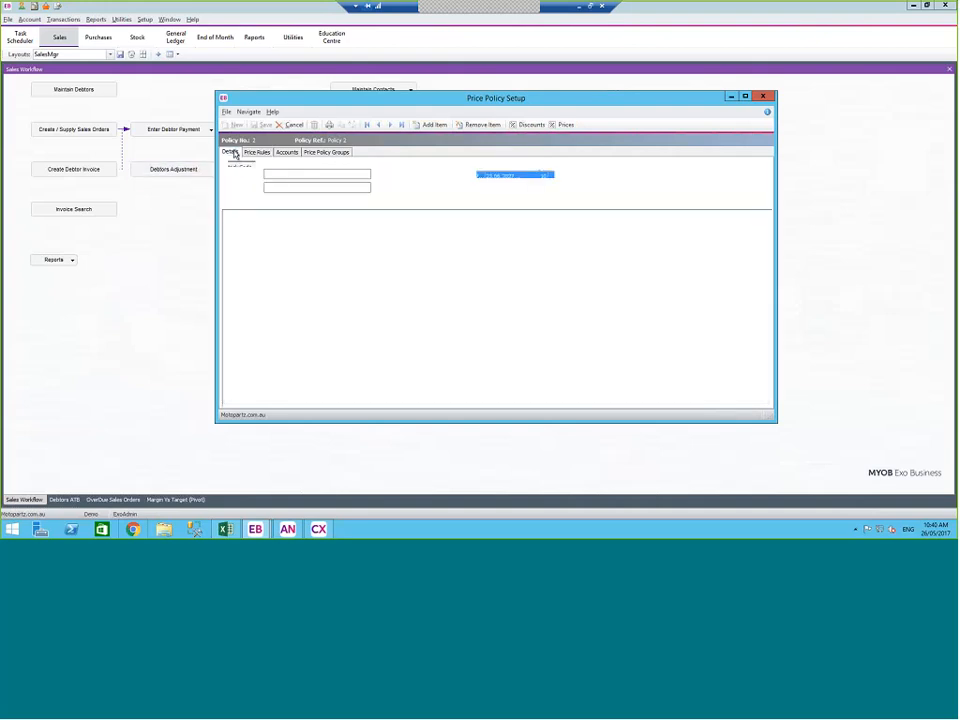
pyautogui.click(292, 124)
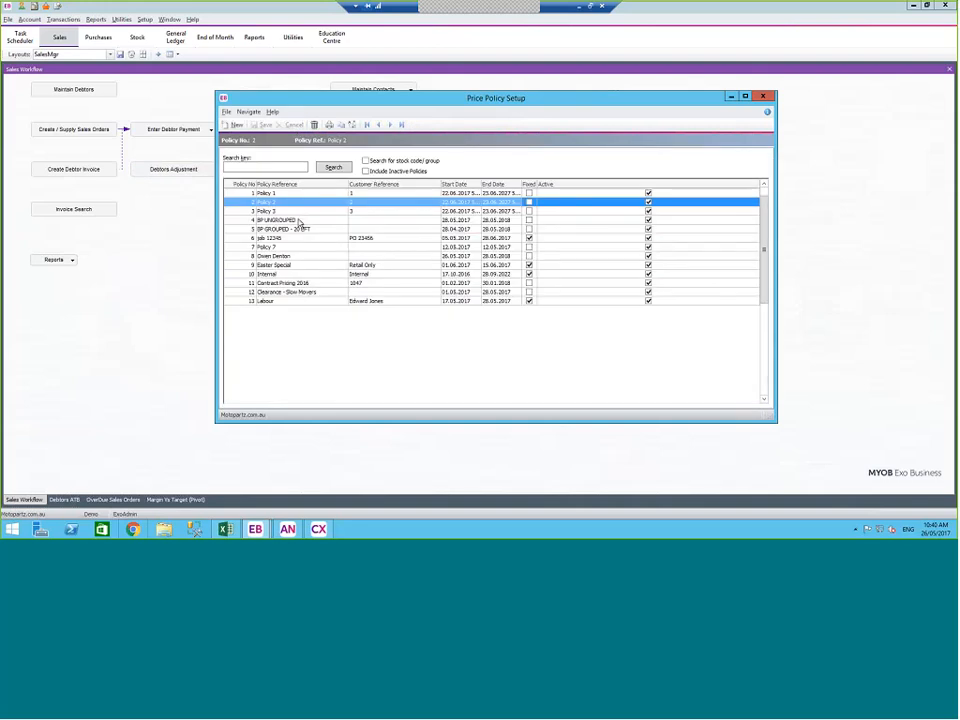
# Create a new price policy with the policy reference "Steering for Trade Customers"
pyautogui.click(232, 124)
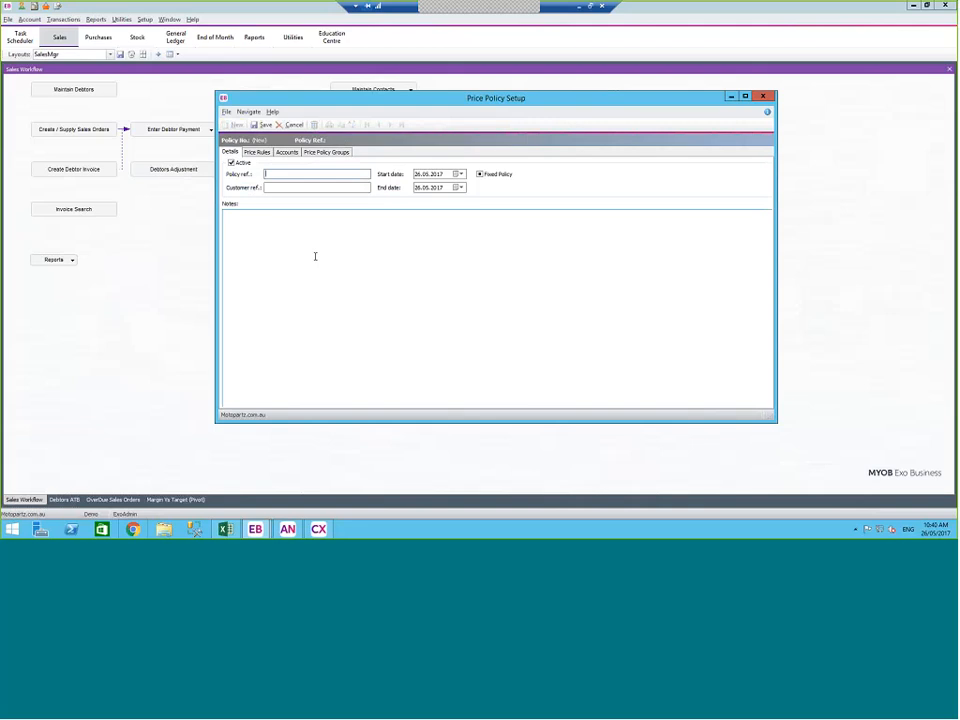
pyautogui.write('Steering Ror Trade Customers')
pyautogui.press('Tab')
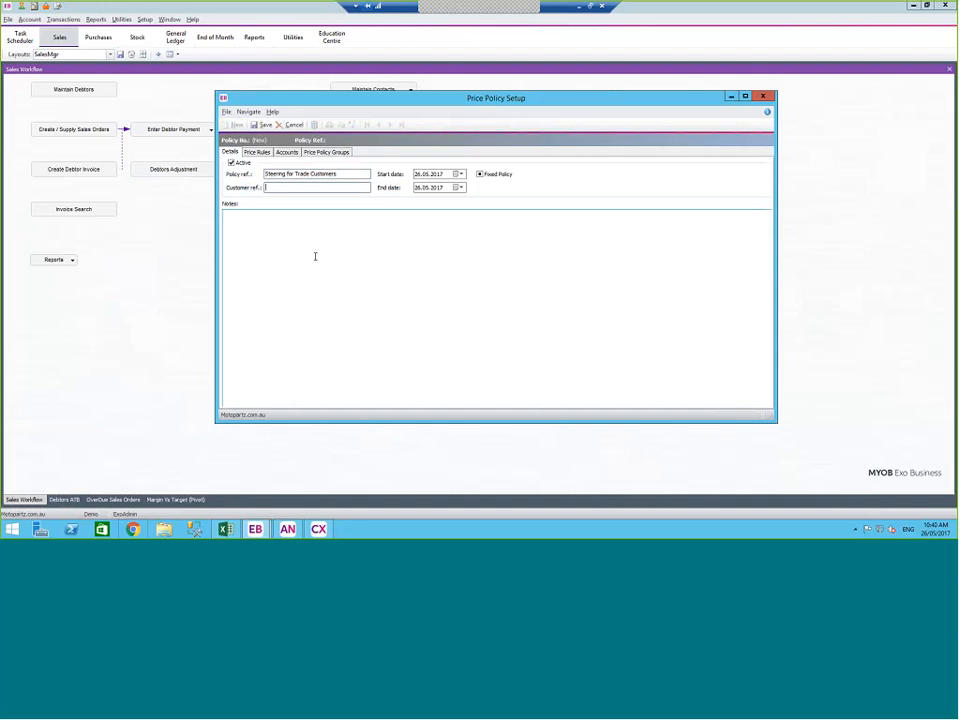
# Set the new policy's start date to 01.06.2017 and its end date to 31.05.2018
pyautogui.click(461, 175)
pyautogui.click(519, 188)
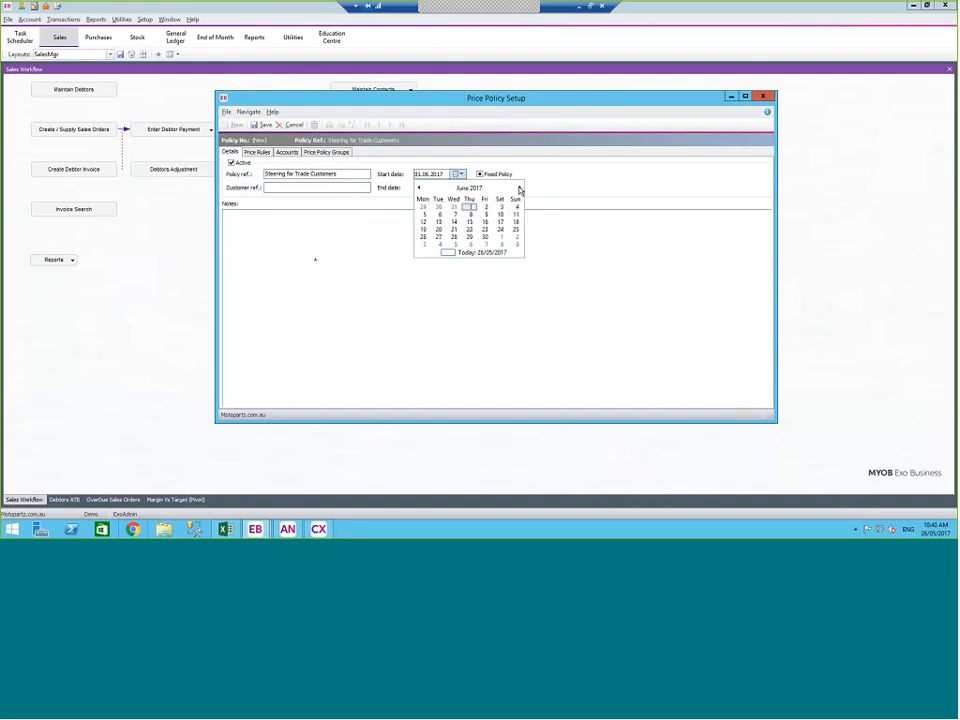
pyautogui.click(468, 207)
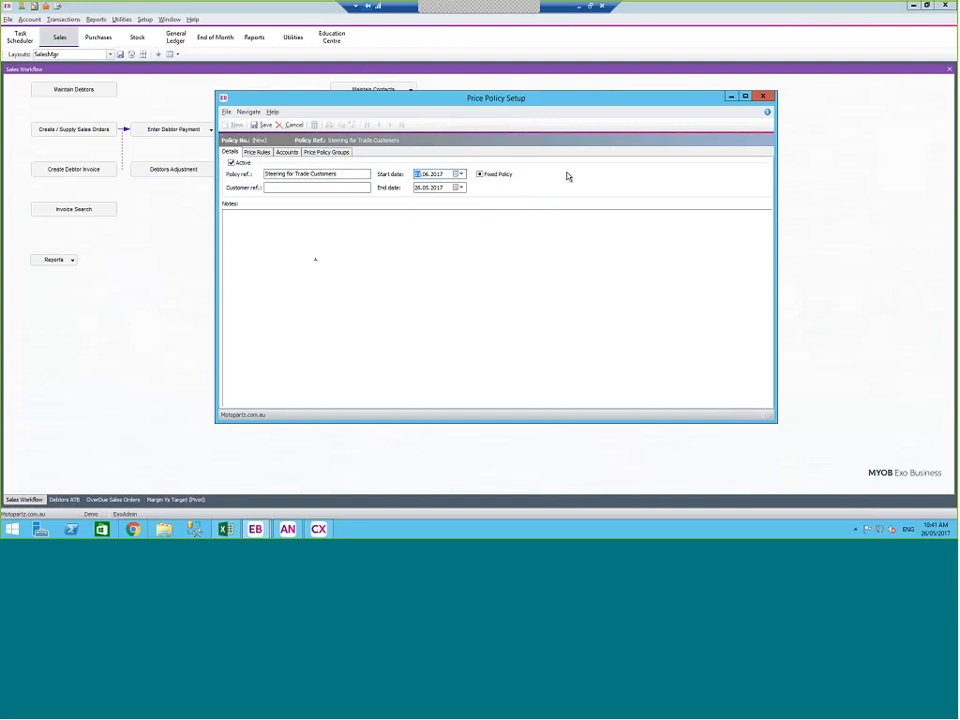
pyautogui.press('Tab')
pyautogui.write('31')
pyautogui.press('Right')
pyautogui.press('Right')
pyautogui.write('2018')
pyautogui.press('Tab')
pyautogui.press('Tab')
# Add a price rule for stock group 3. STEERING & SUSPENSION with a 5% discount
pyautogui.click(261, 154)
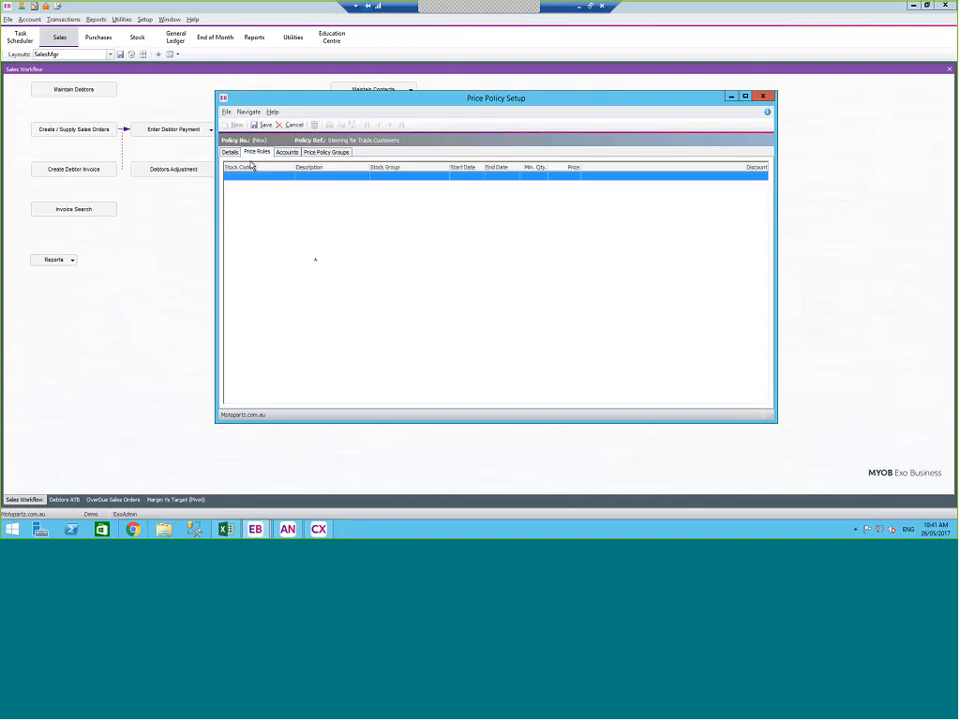
pyautogui.click(432, 124)
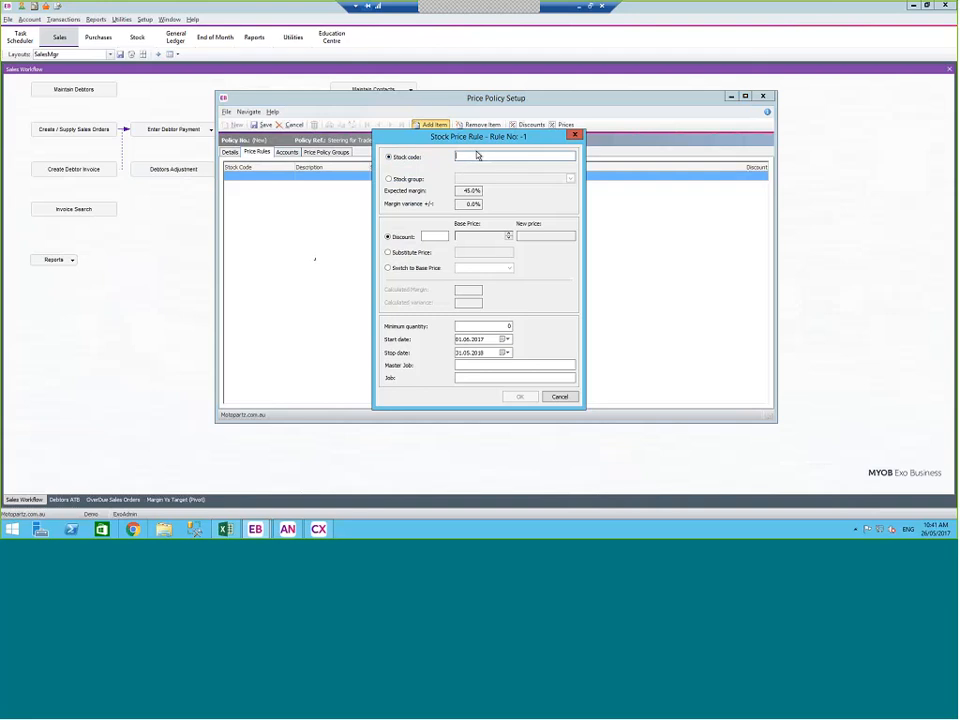
pyautogui.click(389, 179)
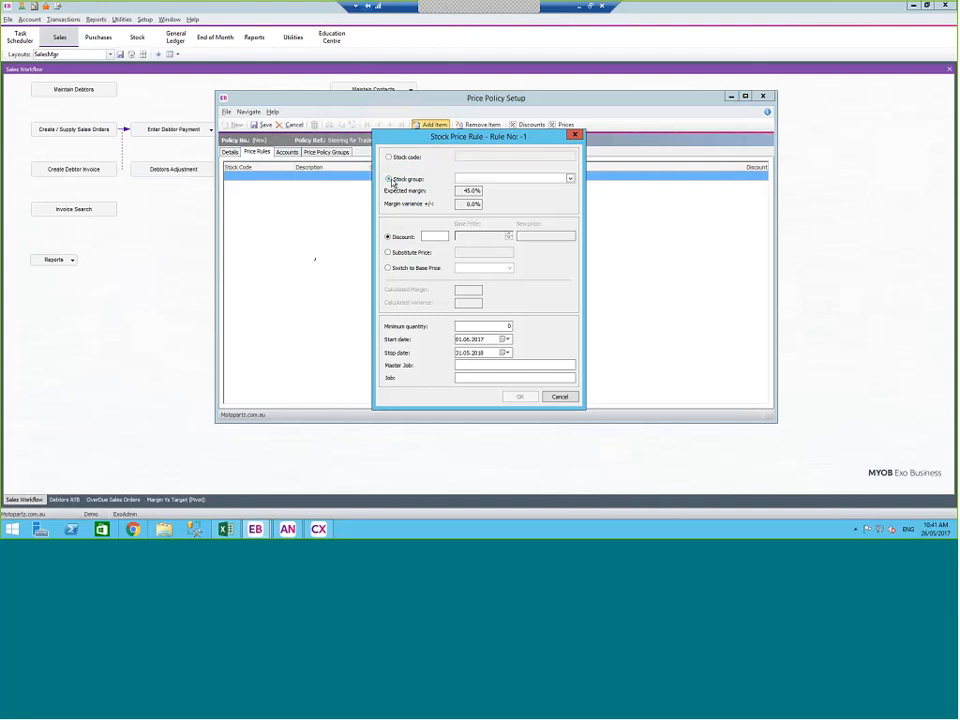
pyautogui.click(570, 178)
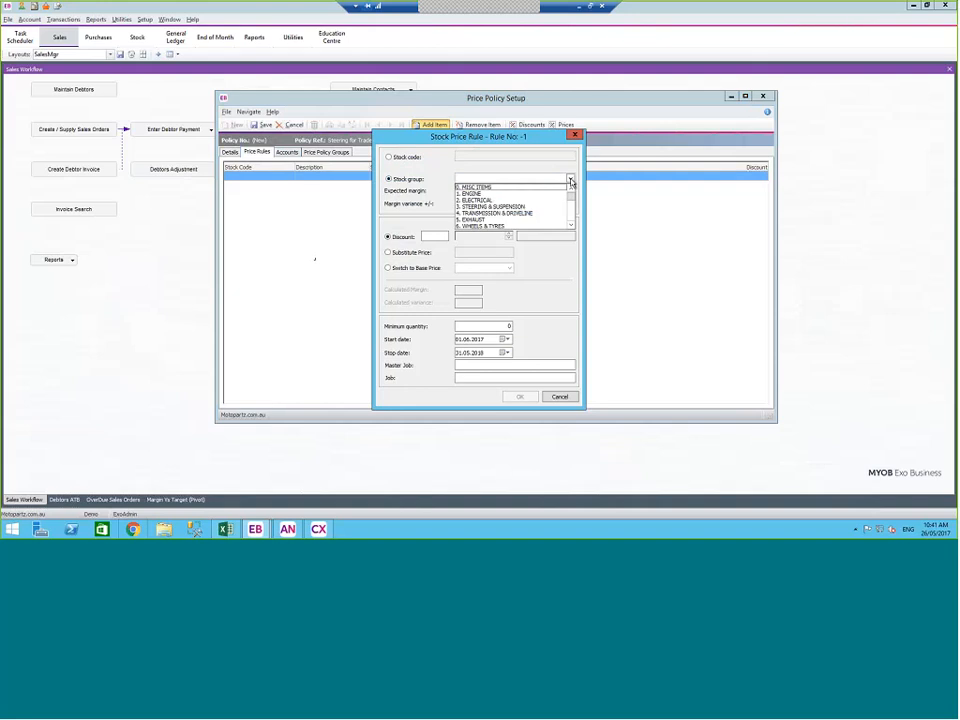
pyautogui.click(506, 206)
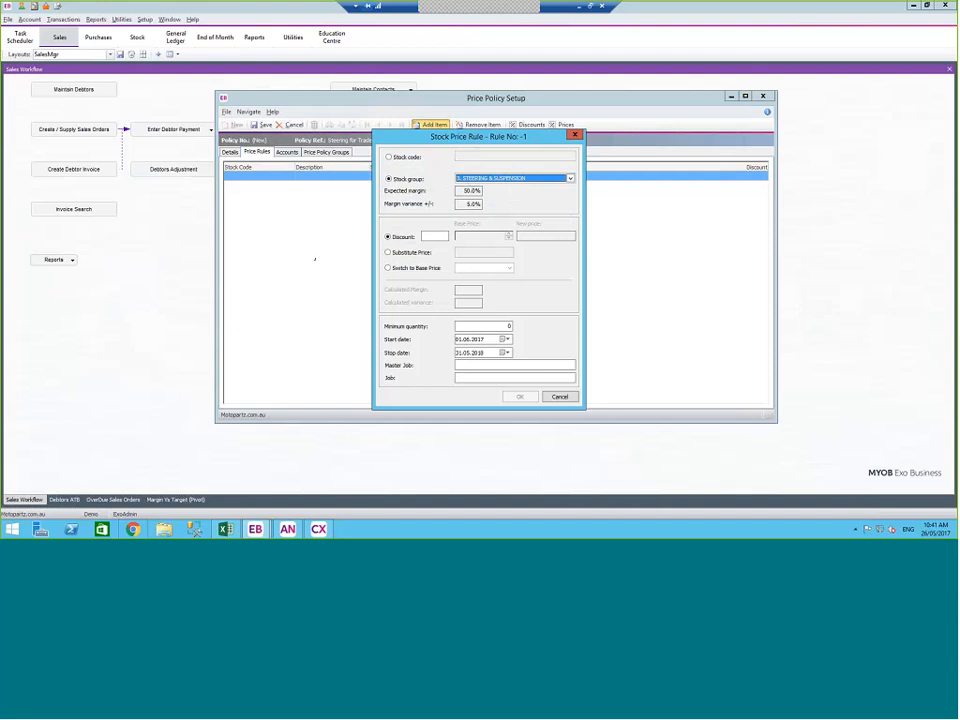
pyautogui.click(435, 236)
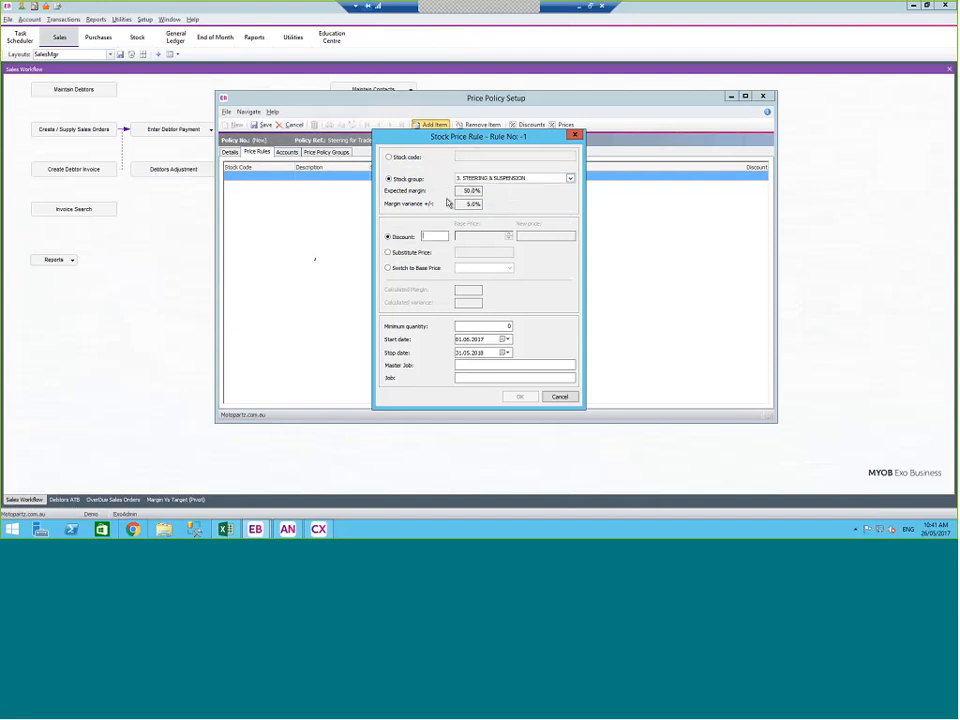
pyautogui.write('5')
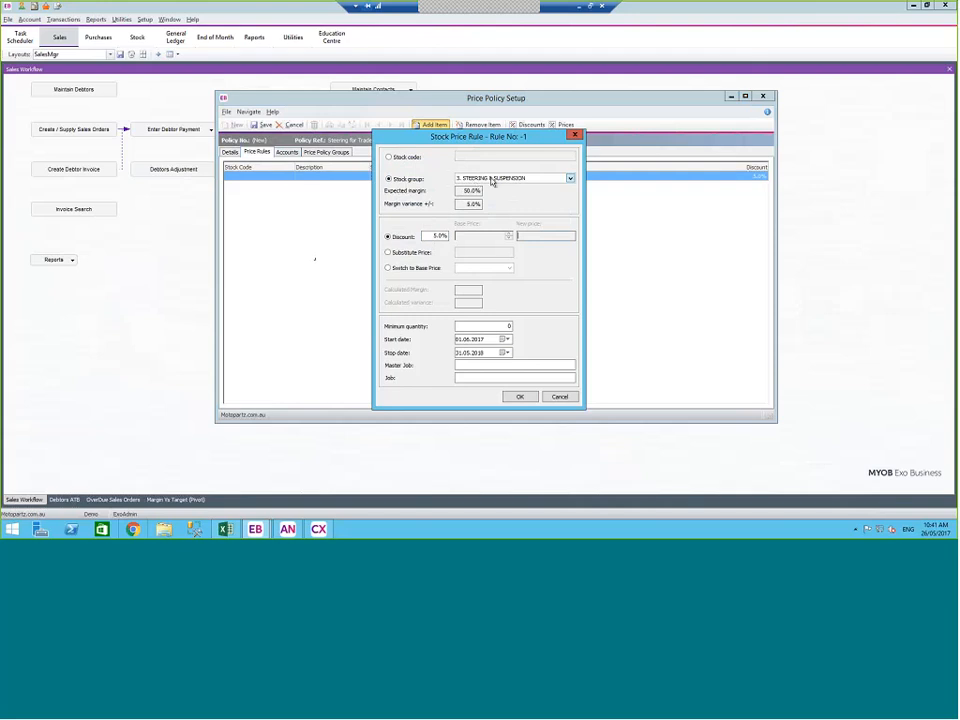
# Try a substitute price of 10 and a switch to base price 6. Cost + in the stock price rule
pyautogui.click(389, 256)
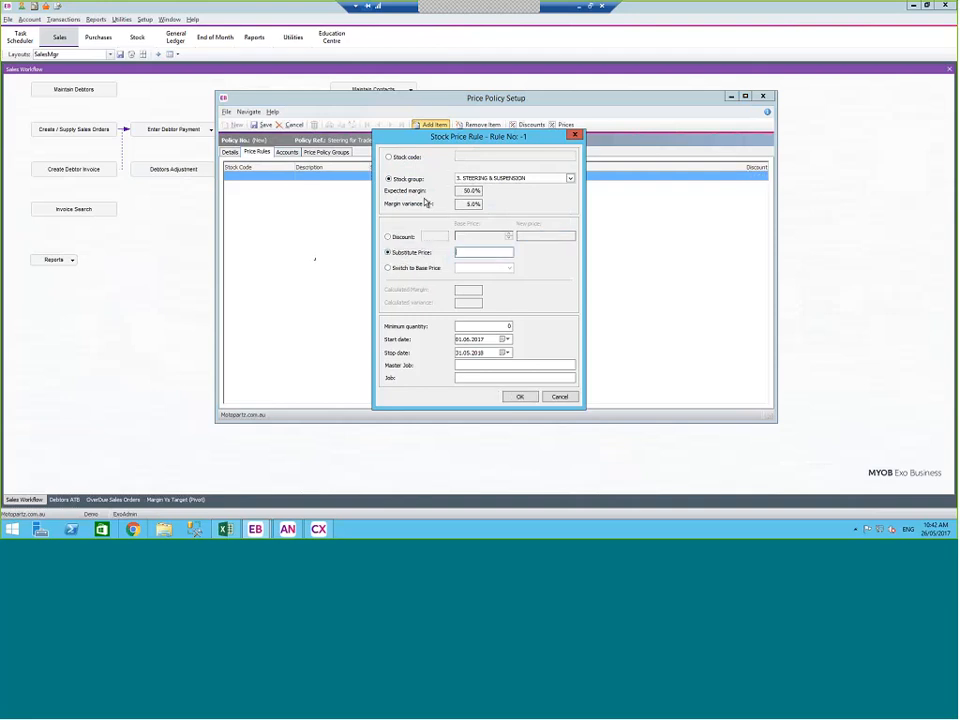
pyautogui.write('10')
pyautogui.click(388, 268)
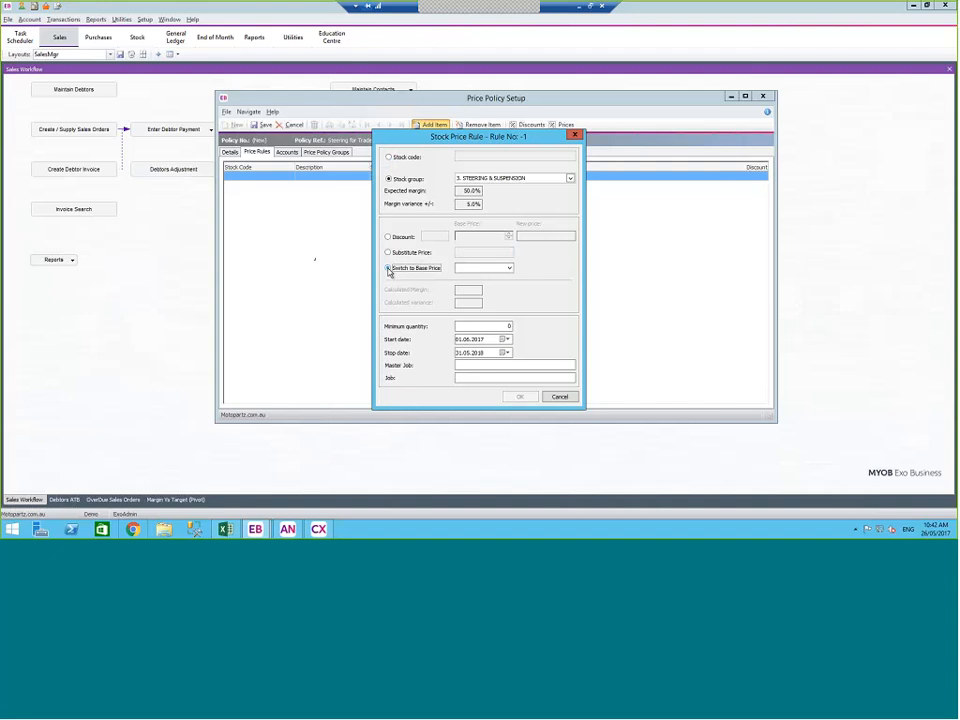
pyautogui.click(509, 269)
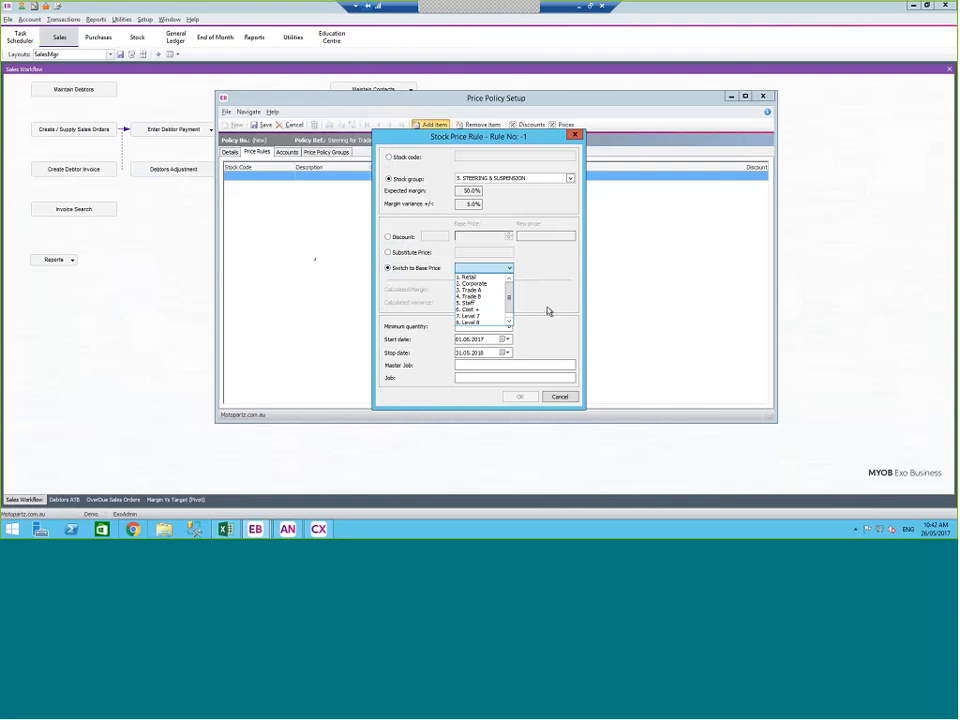
pyautogui.click(470, 309)
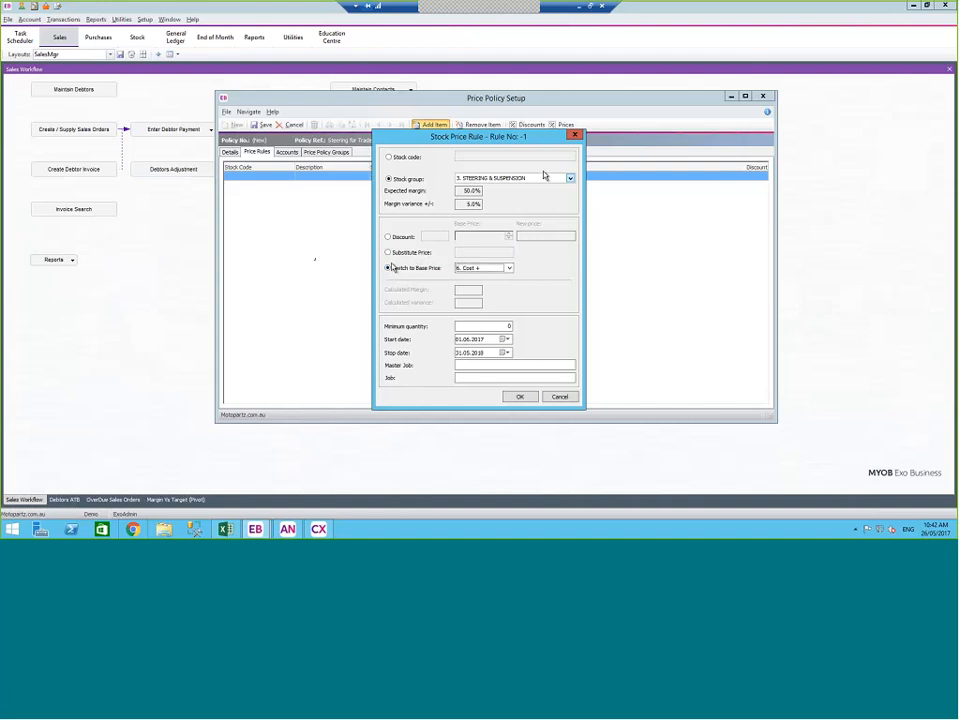
# Return the rule to discount pricing at 5% and accept the stock price rule
pyautogui.click(388, 237)
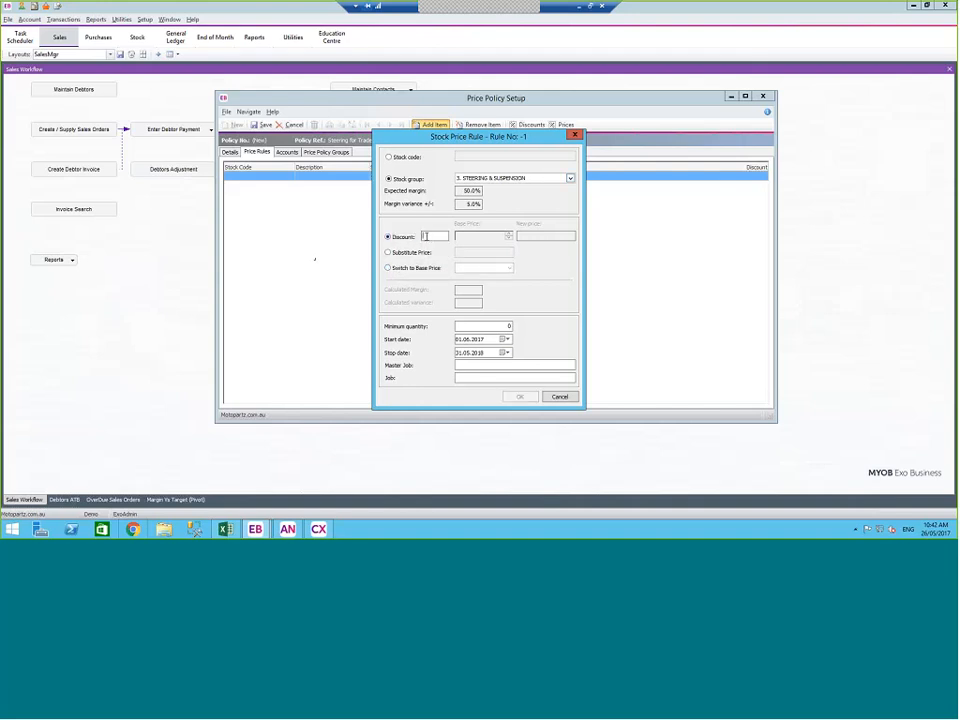
pyautogui.write('5')
pyautogui.press('Tab')
pyautogui.click(520, 397)
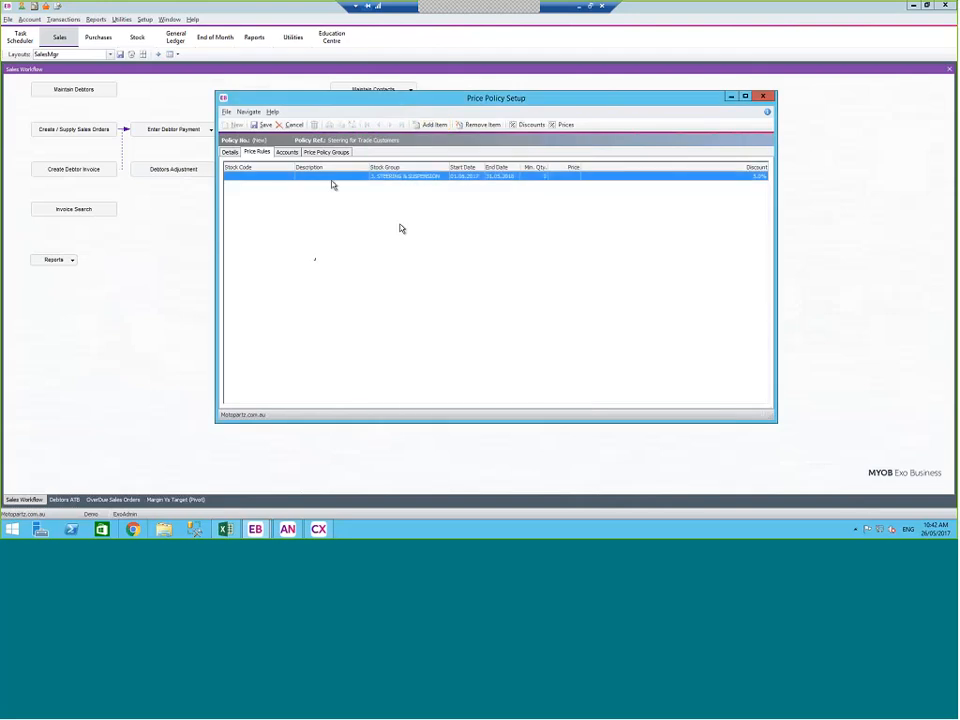
# Assign the TRADE price group to the new policy's price policy groups
pyautogui.click(287, 153)
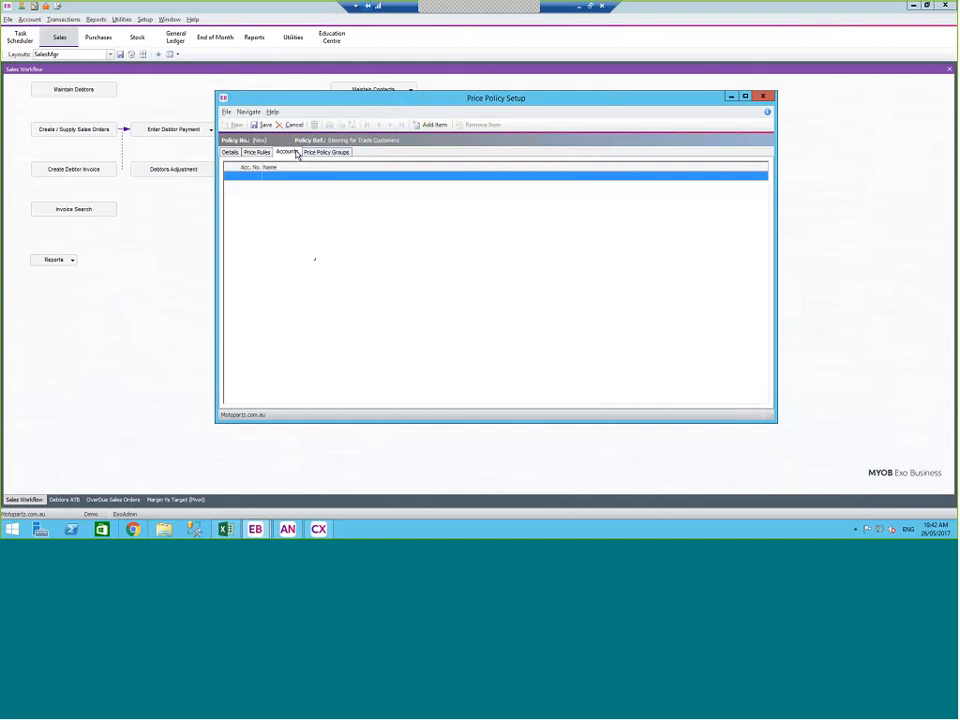
pyautogui.click(318, 153)
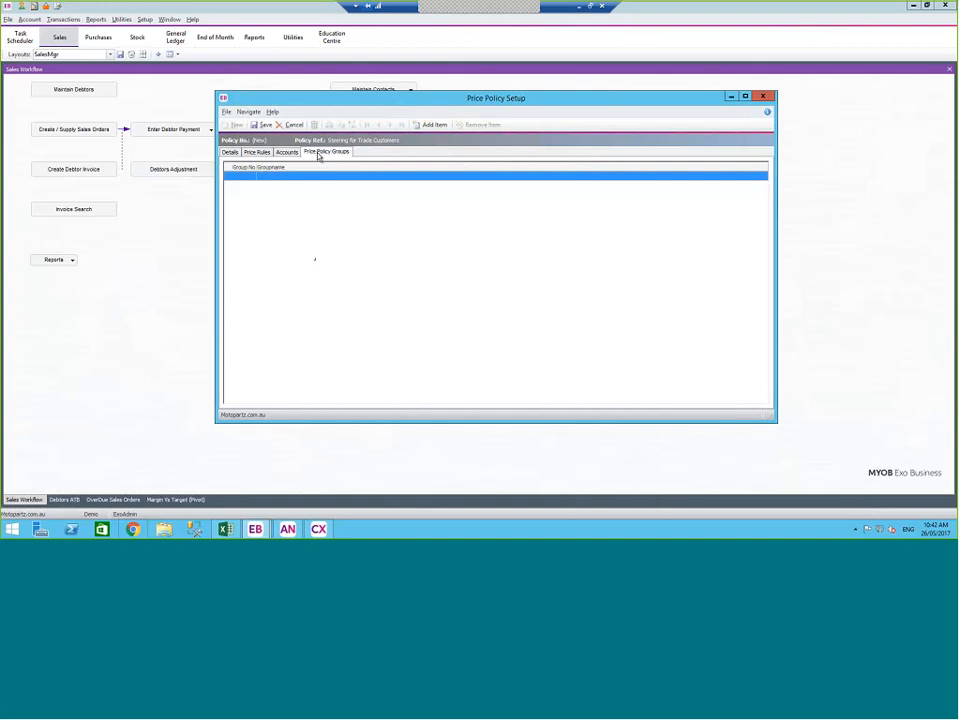
pyautogui.click(432, 124)
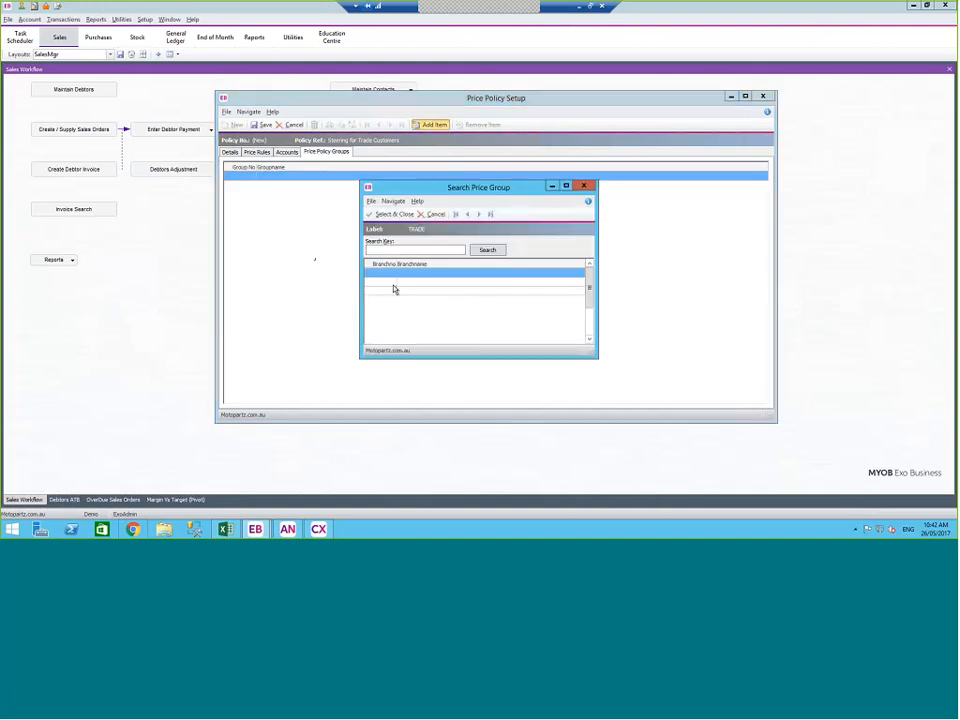
pyautogui.click(393, 285)
pyautogui.click(390, 275)
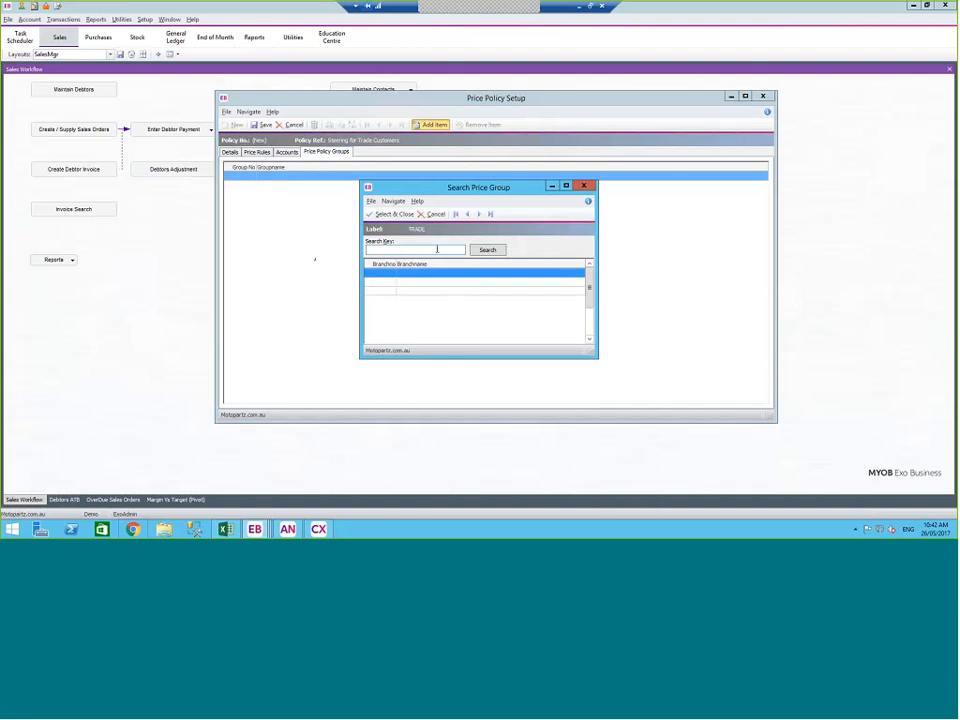
pyautogui.click(385, 214)
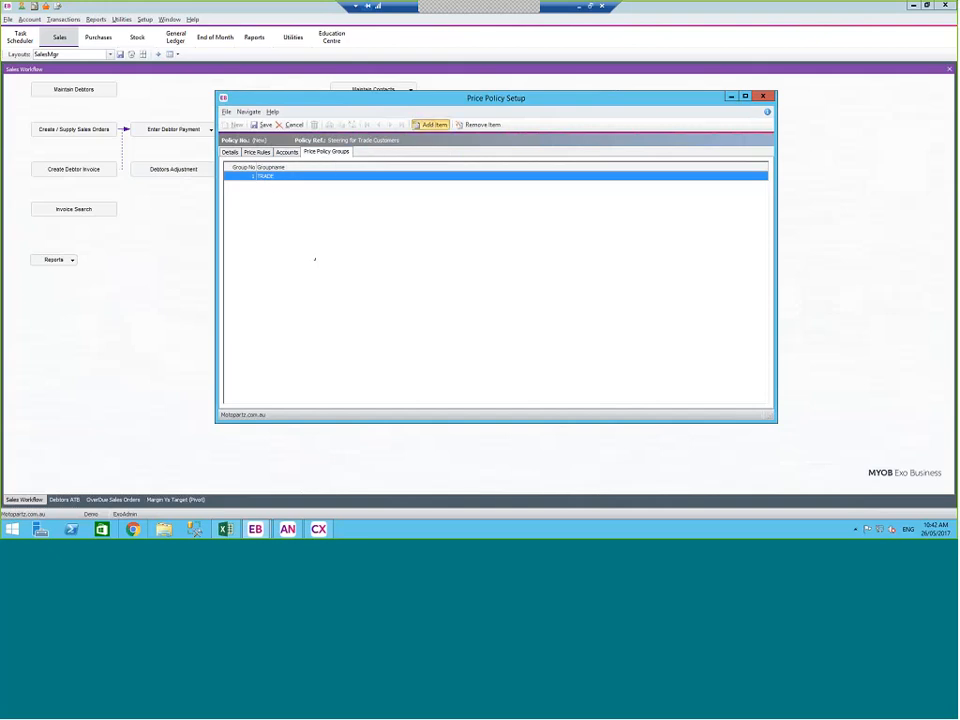
# Try adding the RETAIL price group to the policy as well, and remove it again
pyautogui.click(431, 125)
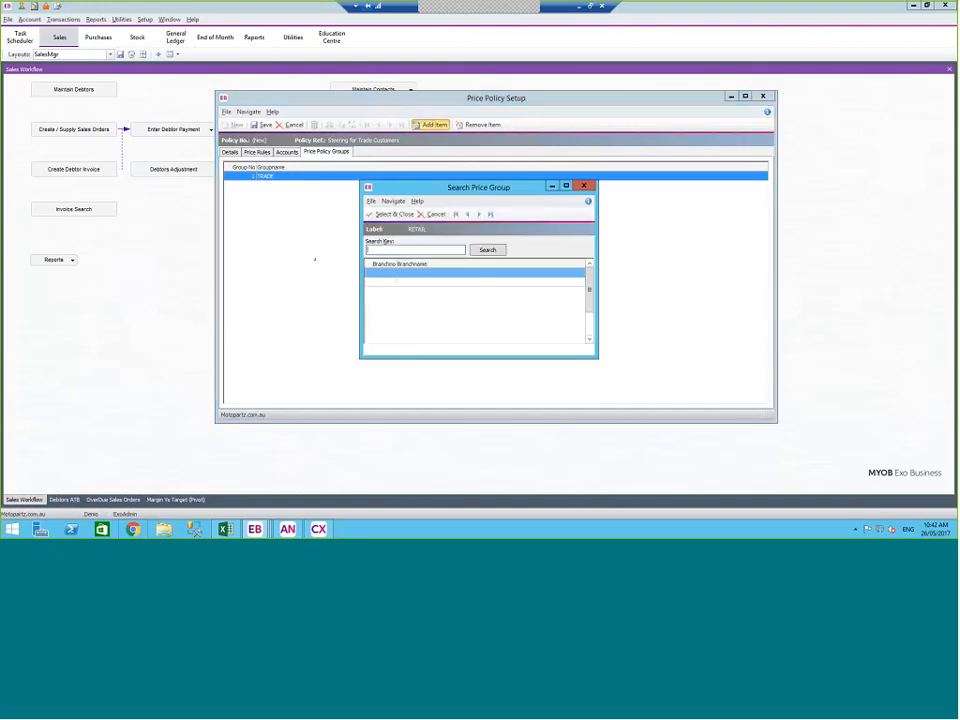
pyautogui.doubleClick(410, 273)
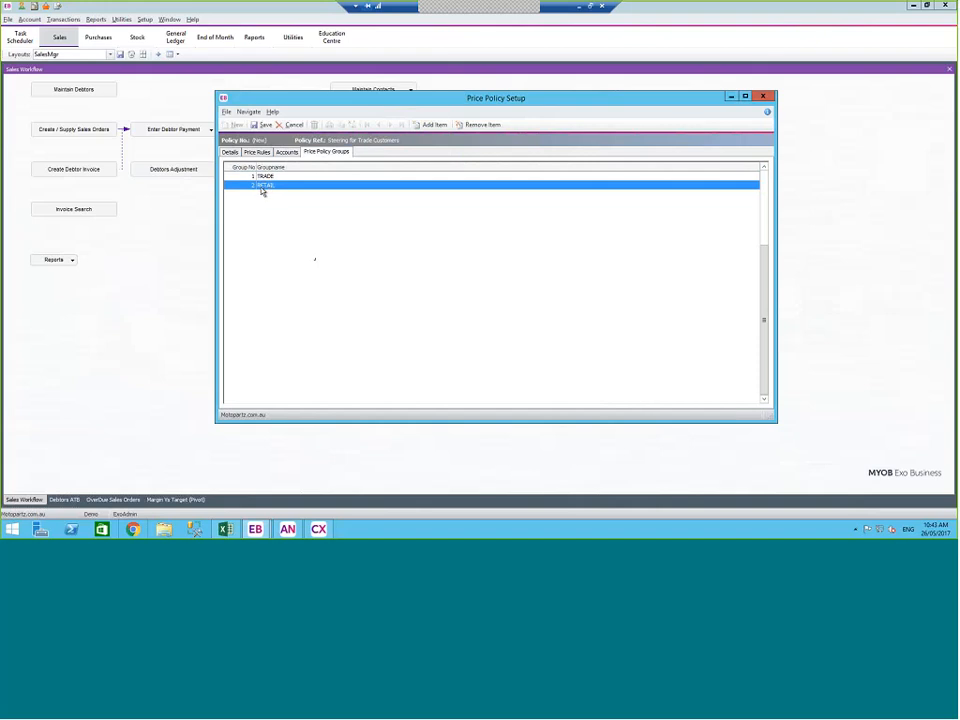
pyautogui.click(272, 176)
pyautogui.click(264, 186)
pyautogui.click(482, 124)
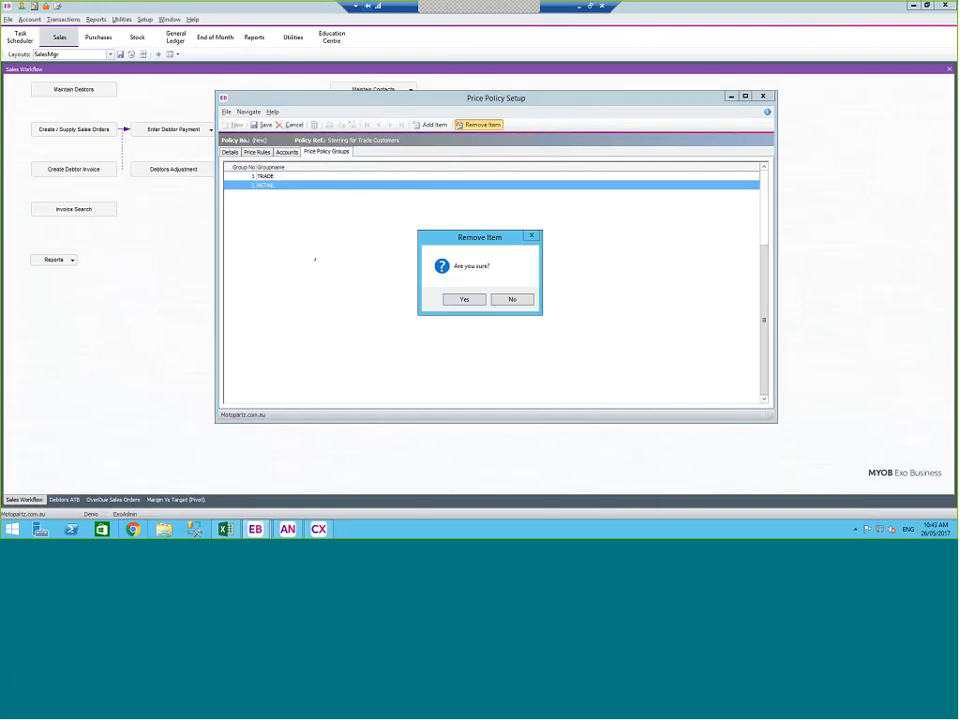
pyautogui.click(464, 300)
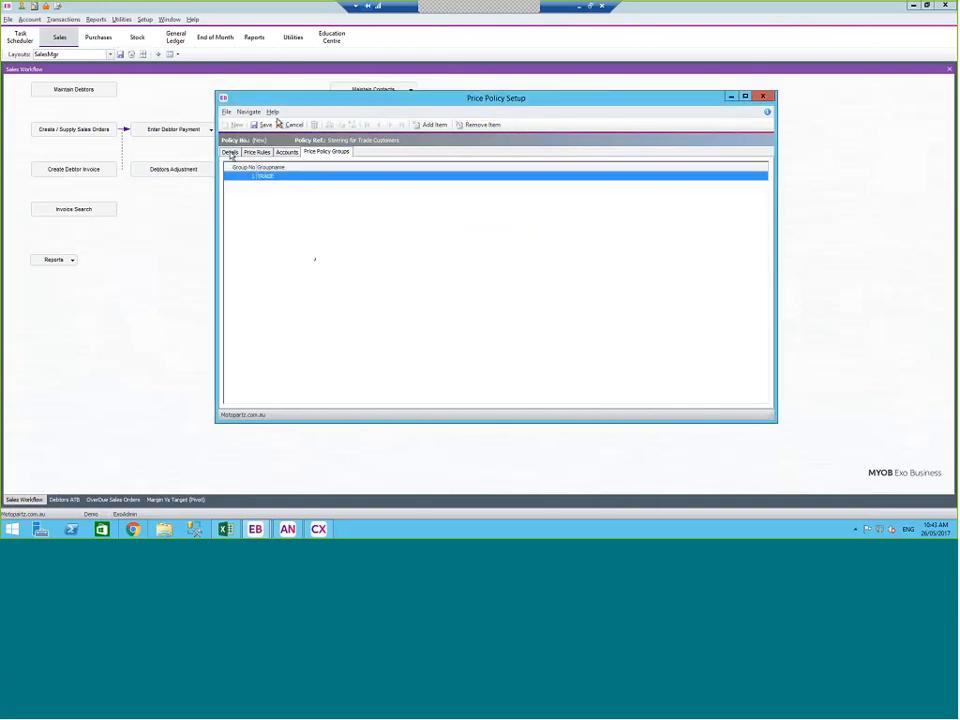
# Save the new policy, updating all its price rules to the policy's activation dates, and reopen its price rules
pyautogui.click(262, 125)
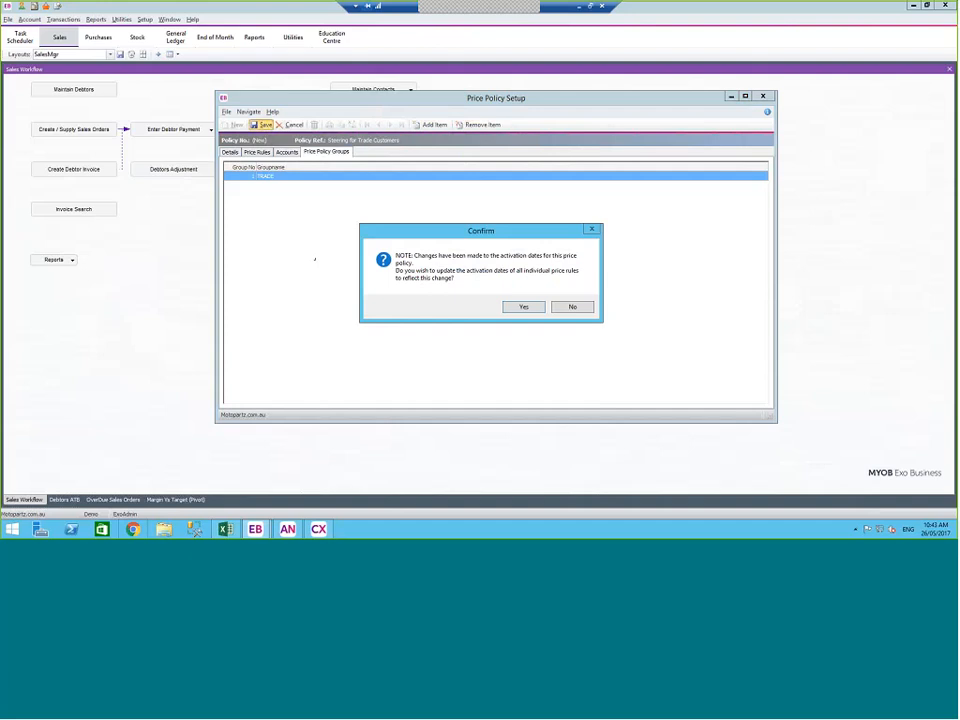
pyautogui.click(523, 306)
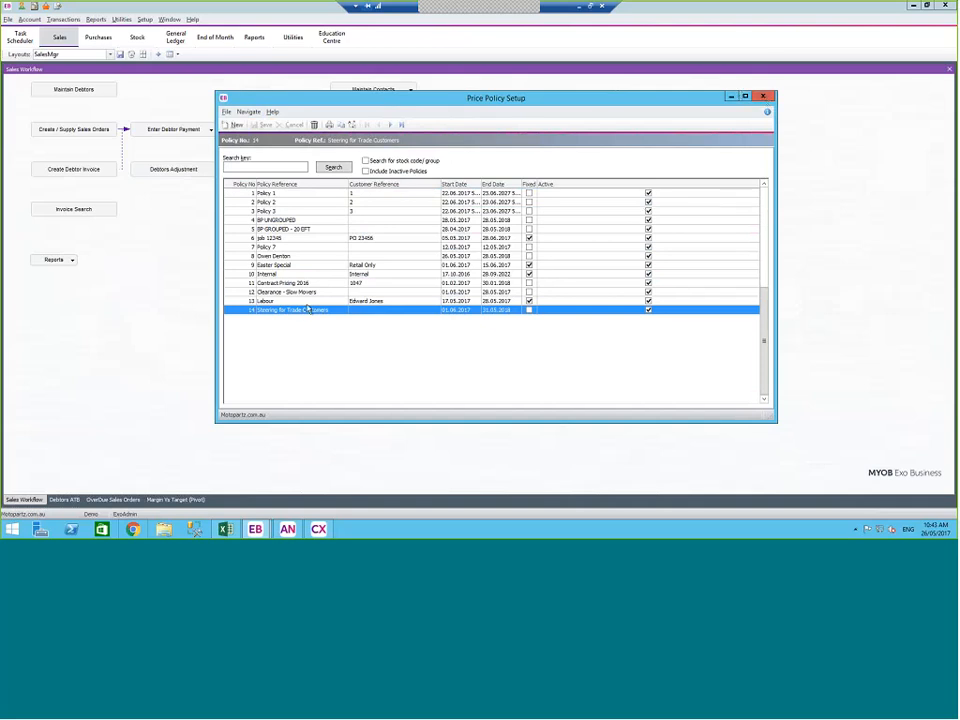
pyautogui.doubleClick(302, 313)
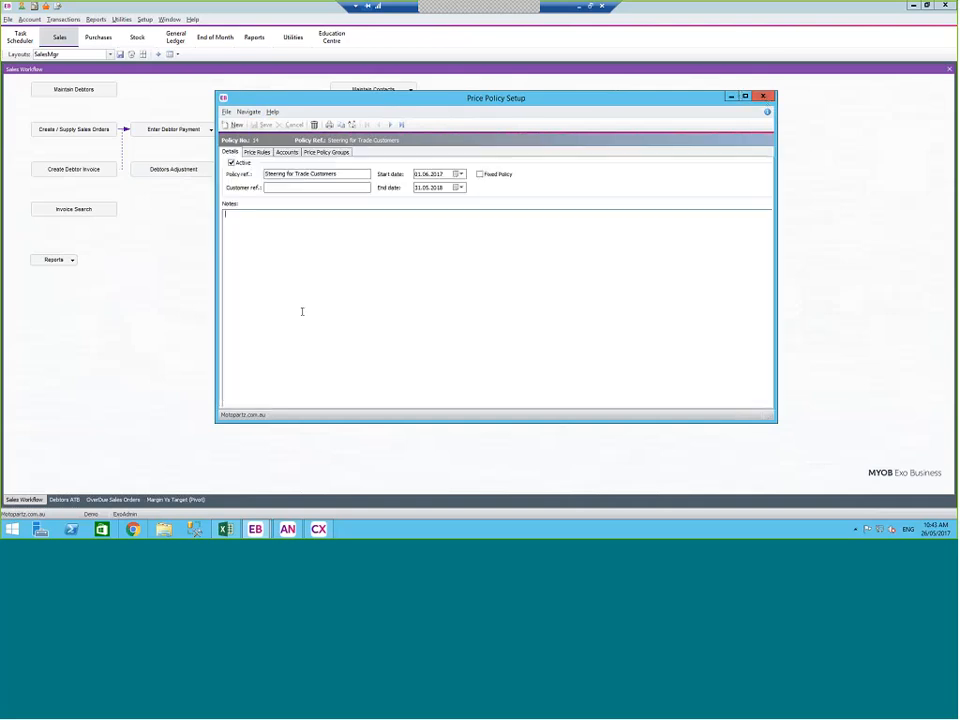
pyautogui.click(258, 152)
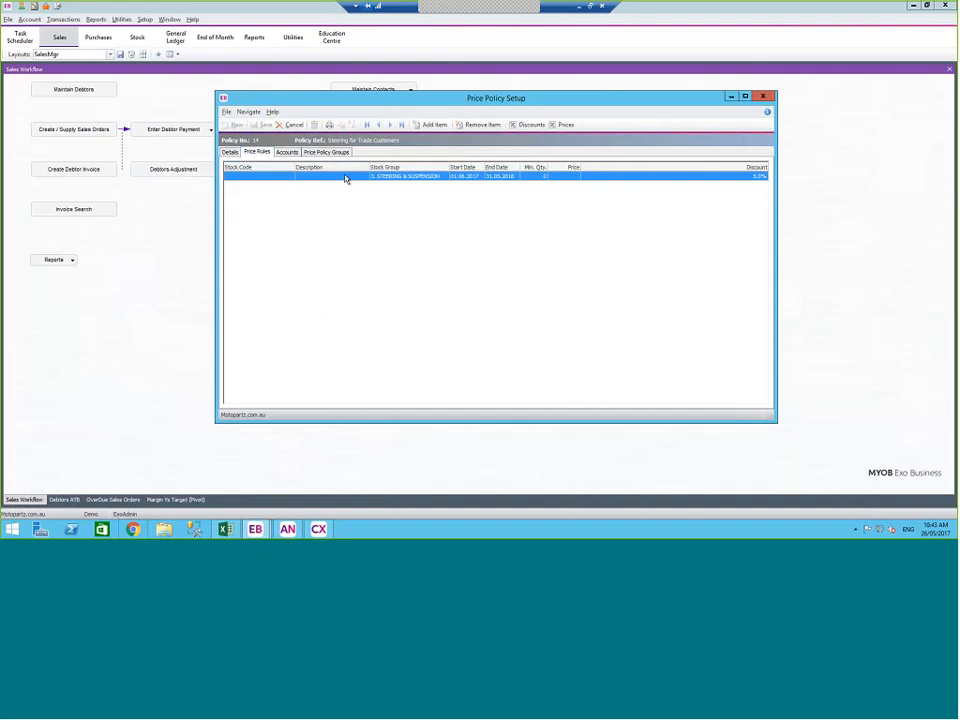
# Add a second price rule giving stock group 3. STEERING & SUSPENSION a 7% discount
pyautogui.click(432, 125)
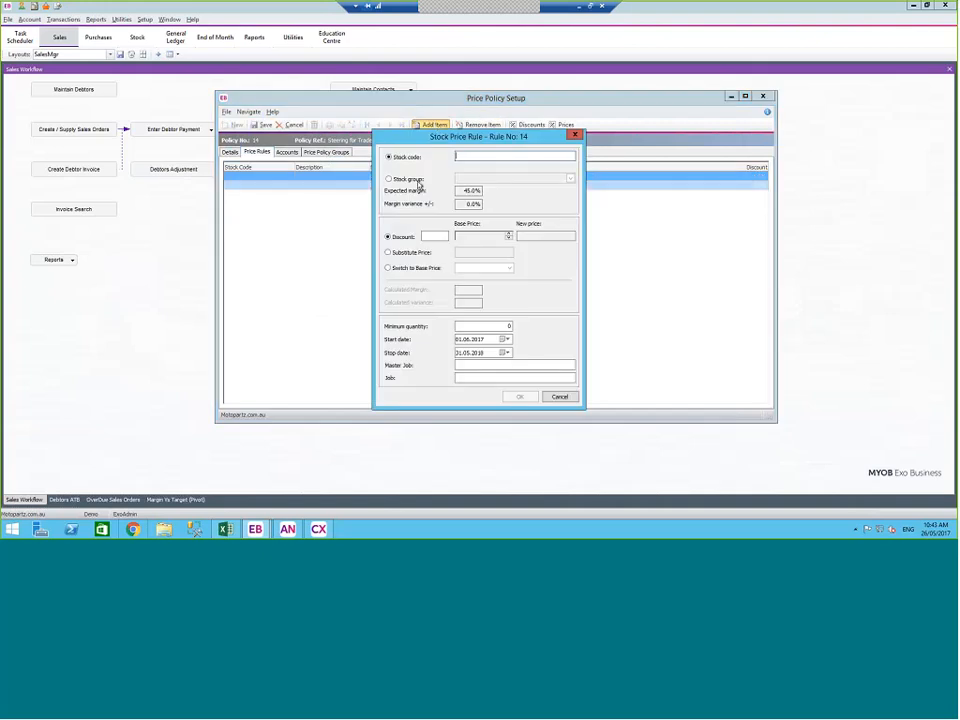
pyautogui.click(416, 180)
pyautogui.click(570, 179)
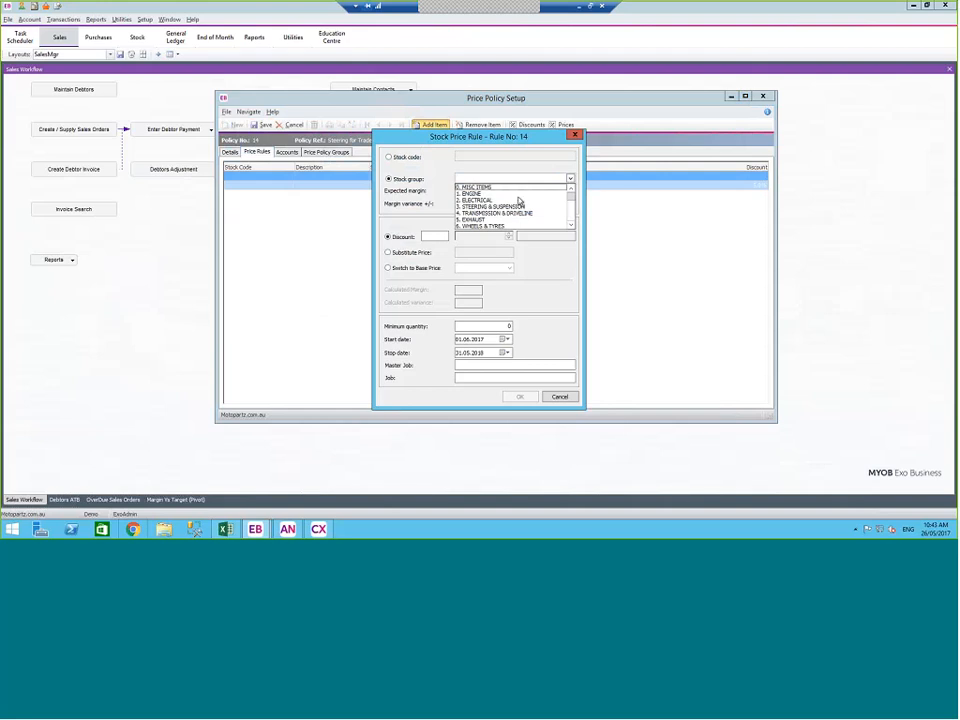
pyautogui.click(503, 207)
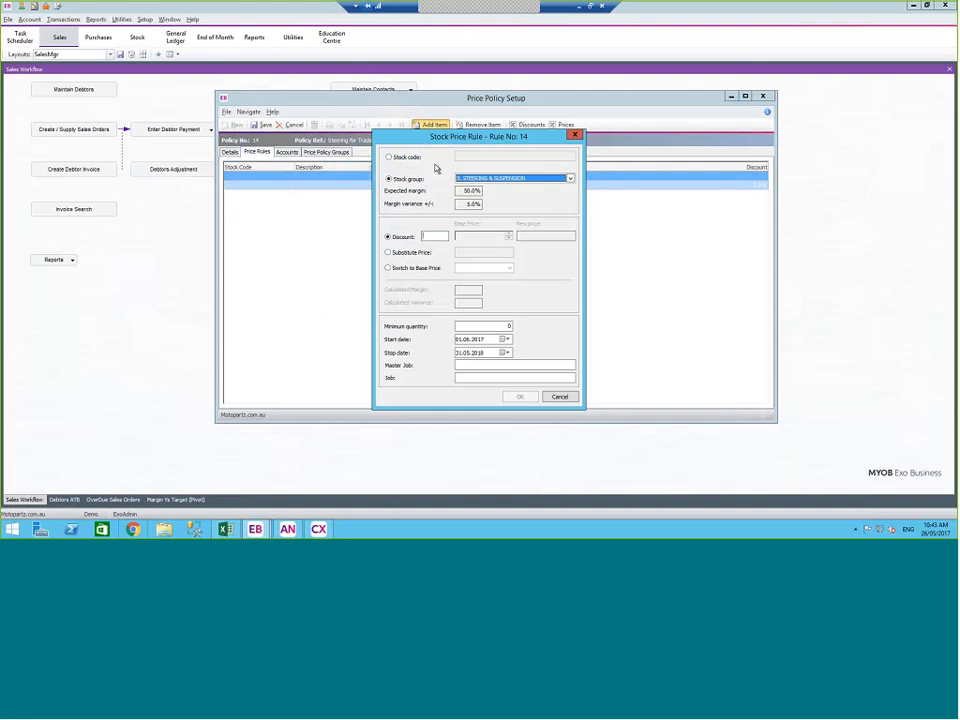
pyautogui.write('7')
pyautogui.press('Tab')
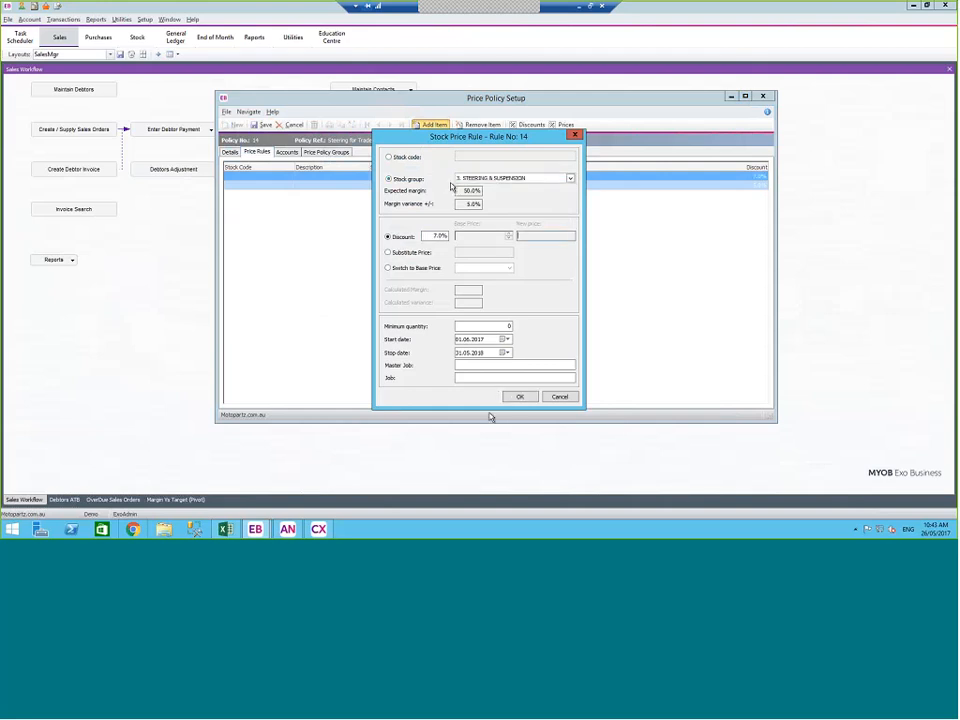
# Set the new rule's minimum quantity to 10, accept it, and save and close the policy
pyautogui.press('Tab')
pyautogui.write('10')
pyautogui.press('Tab')
pyautogui.click(520, 397)
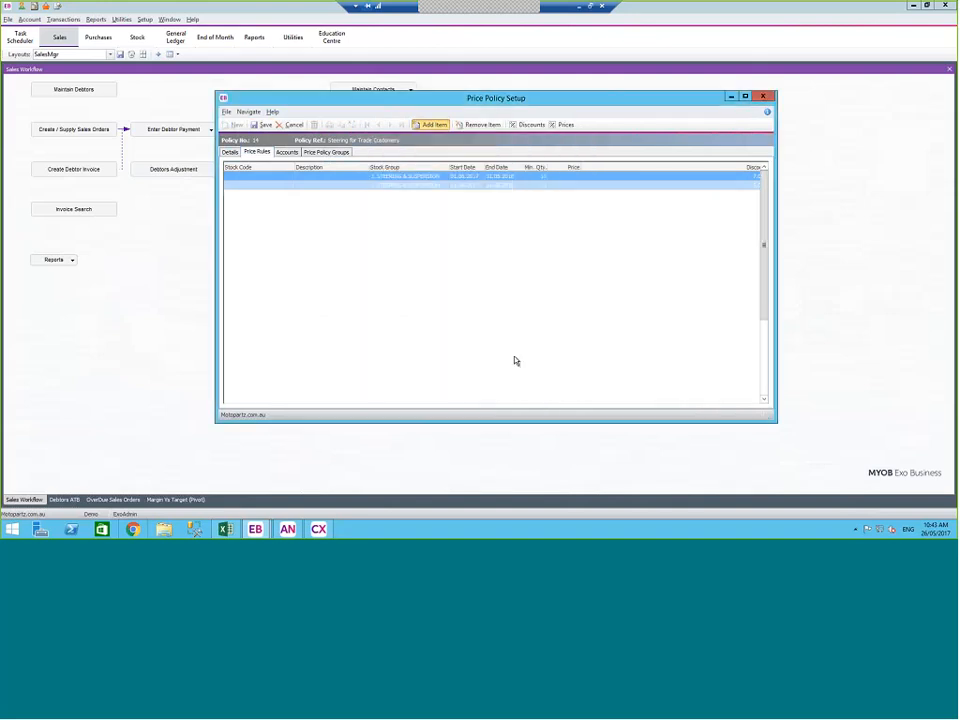
pyautogui.click(262, 125)
pyautogui.click(766, 97)
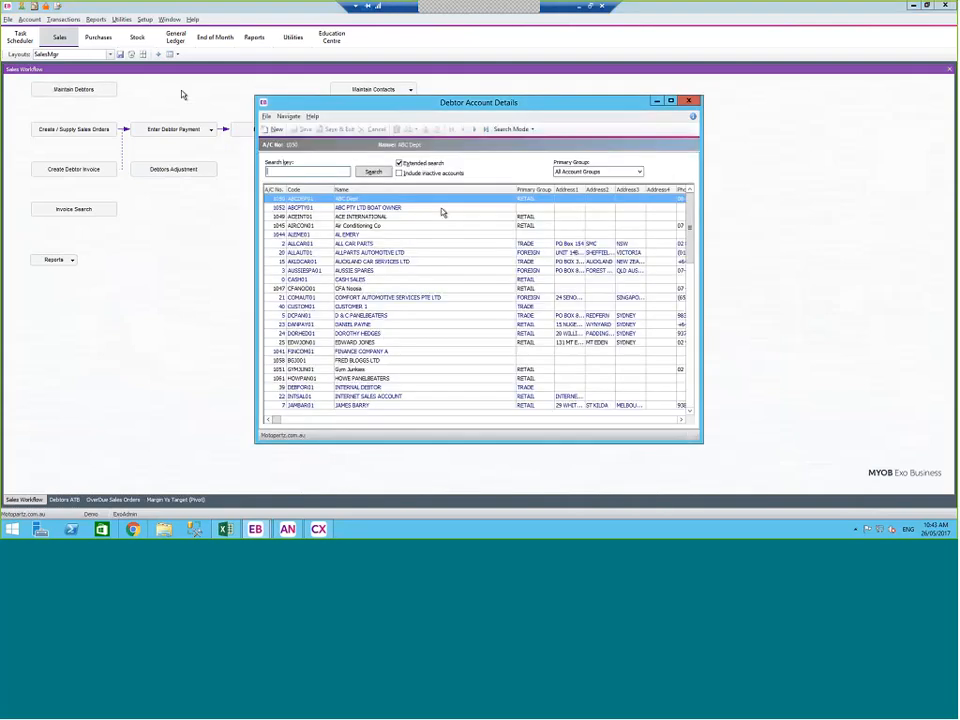
# Open the D & C PANELBEATERS debtor account and check its primary group setting
pyautogui.click(354, 253)
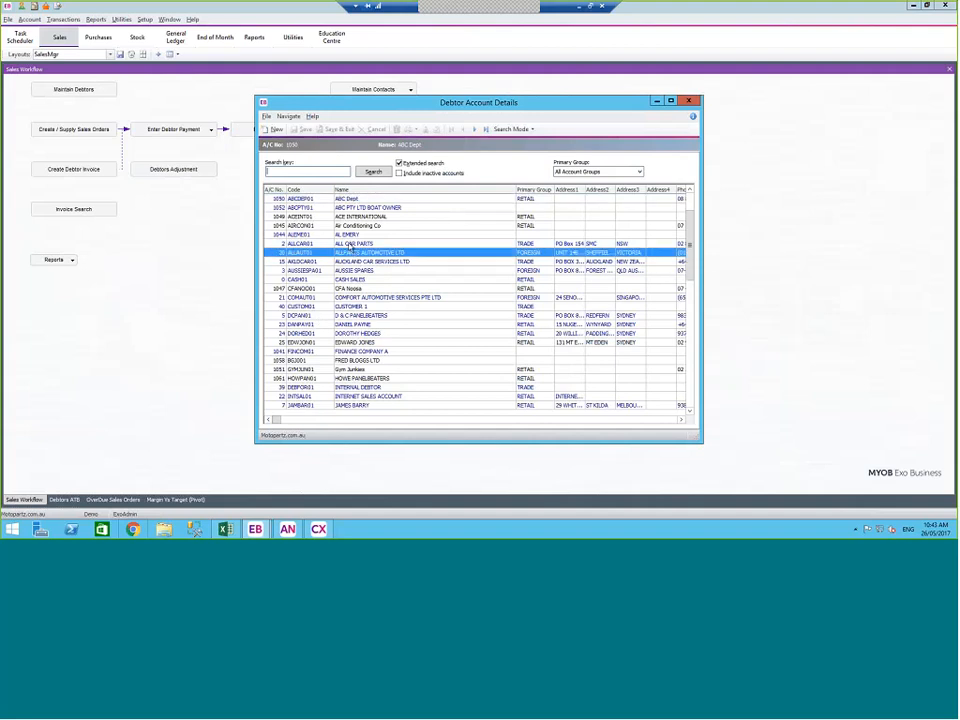
pyautogui.click(357, 316)
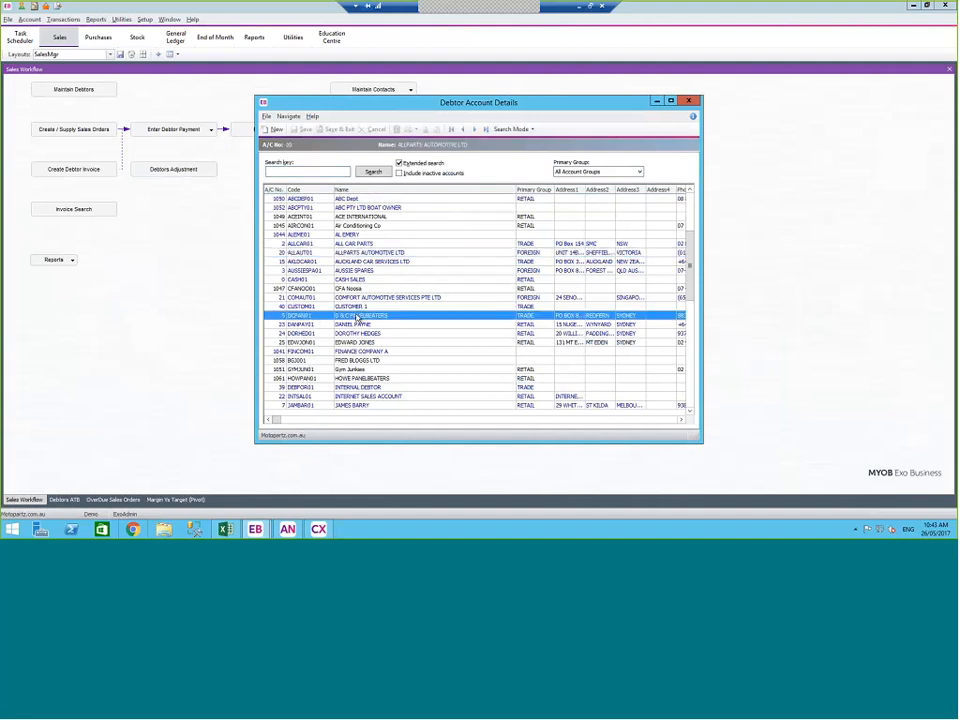
pyautogui.doubleClick(357, 316)
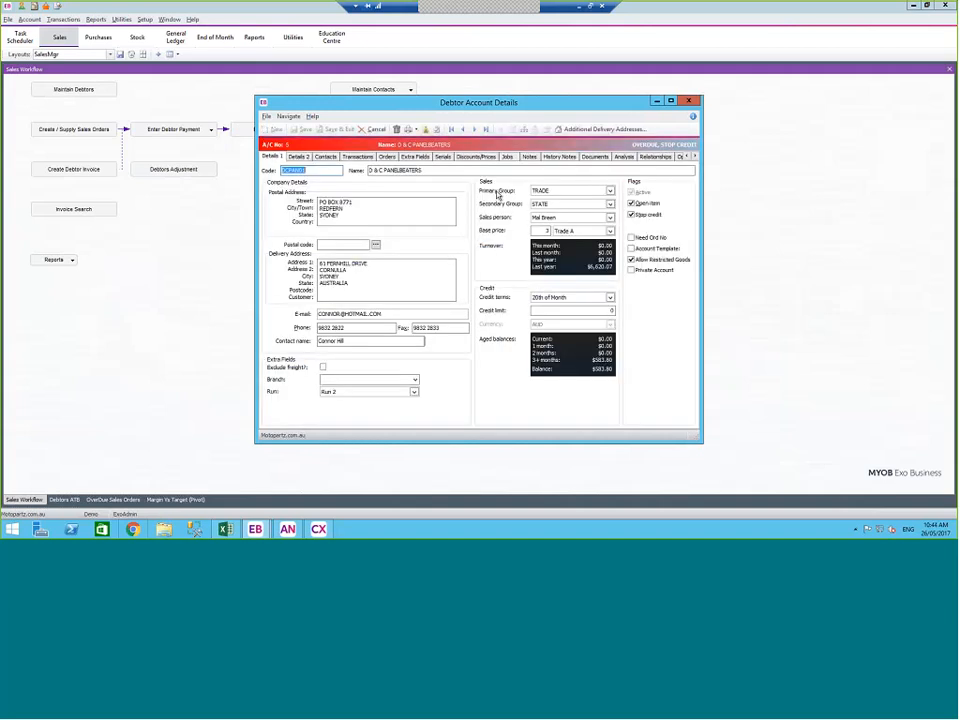
pyautogui.click(610, 191)
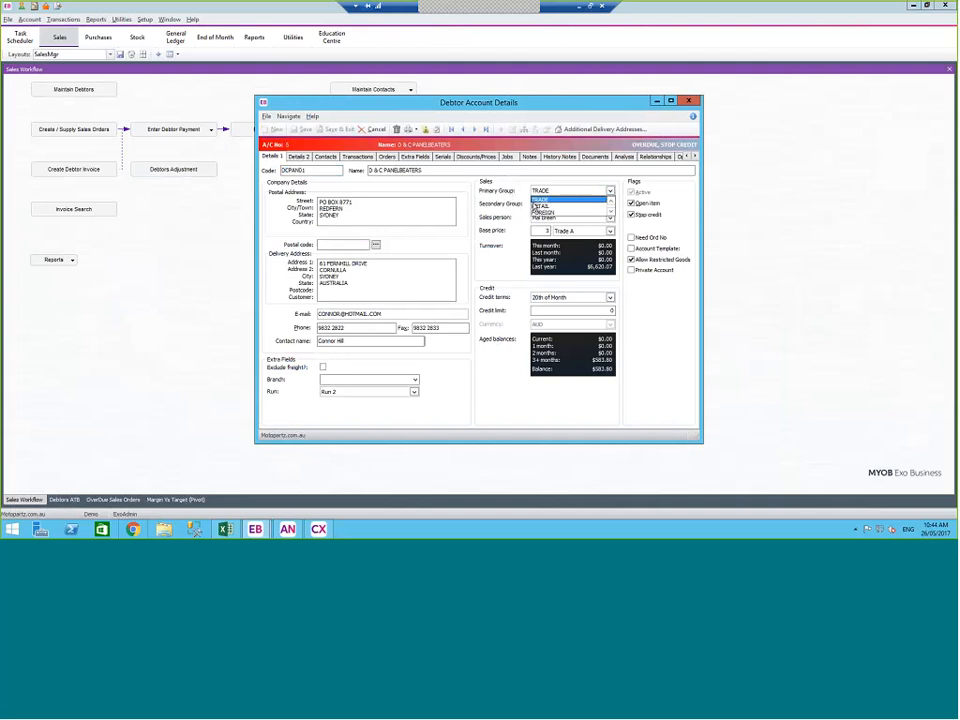
pyautogui.click(495, 201)
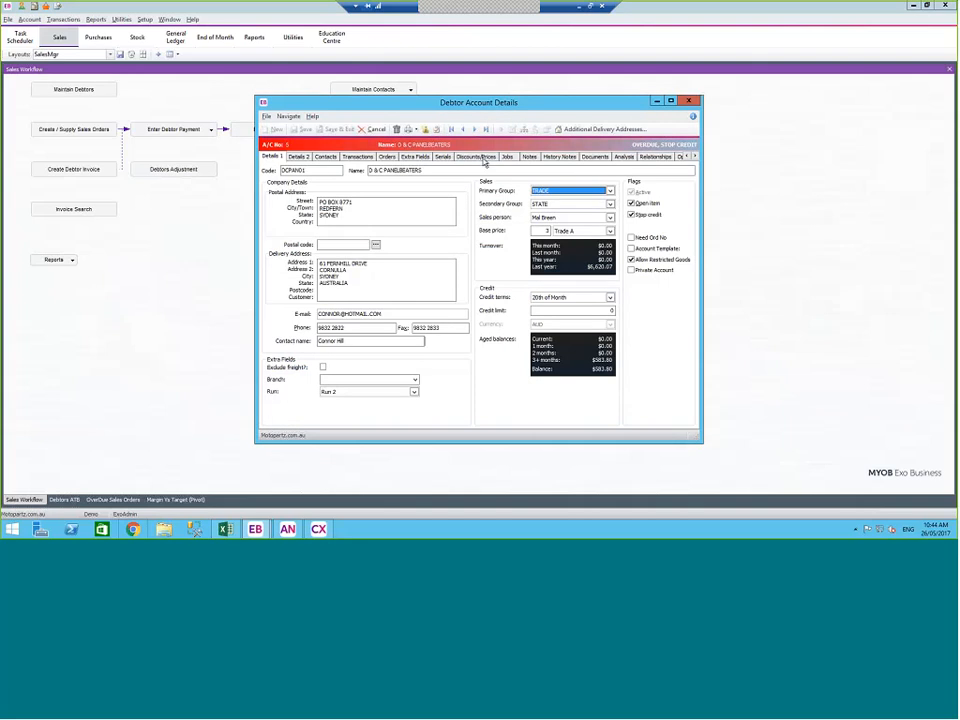
# Examine the account's discounts and prices, checking its price policy group and the Steering for Trade Customers policy
pyautogui.click(485, 158)
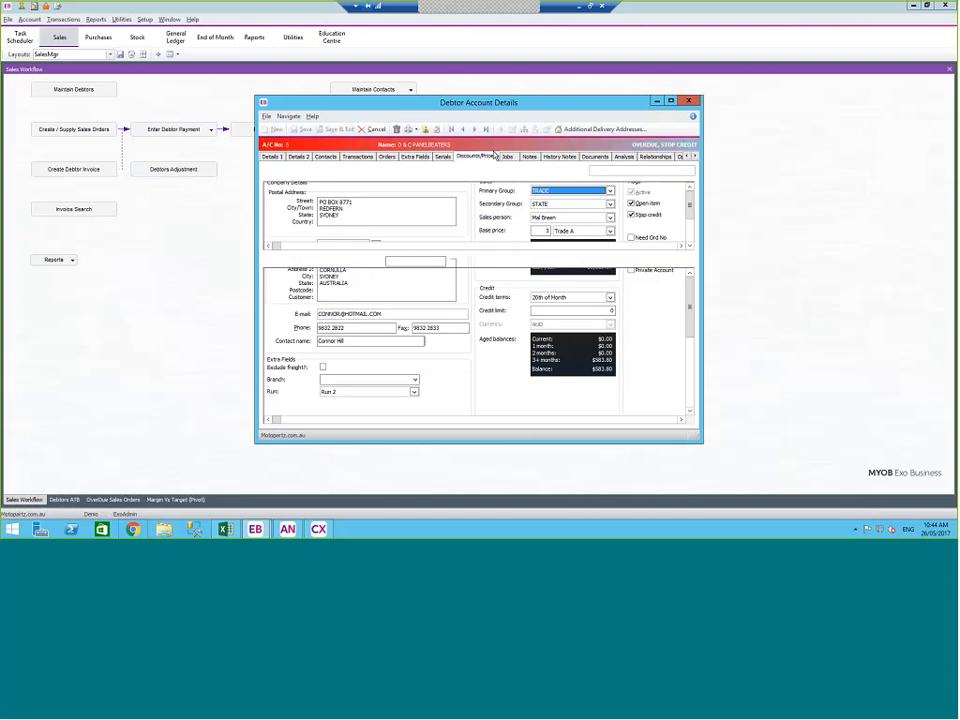
pyautogui.click(690, 171)
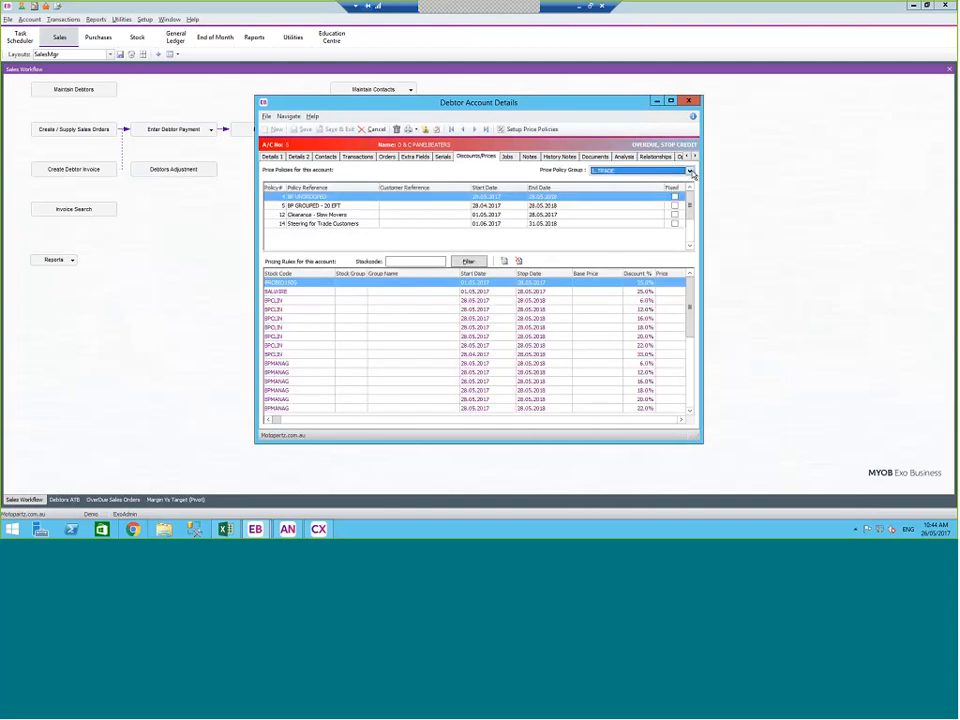
pyautogui.click(566, 174)
pyautogui.click(305, 224)
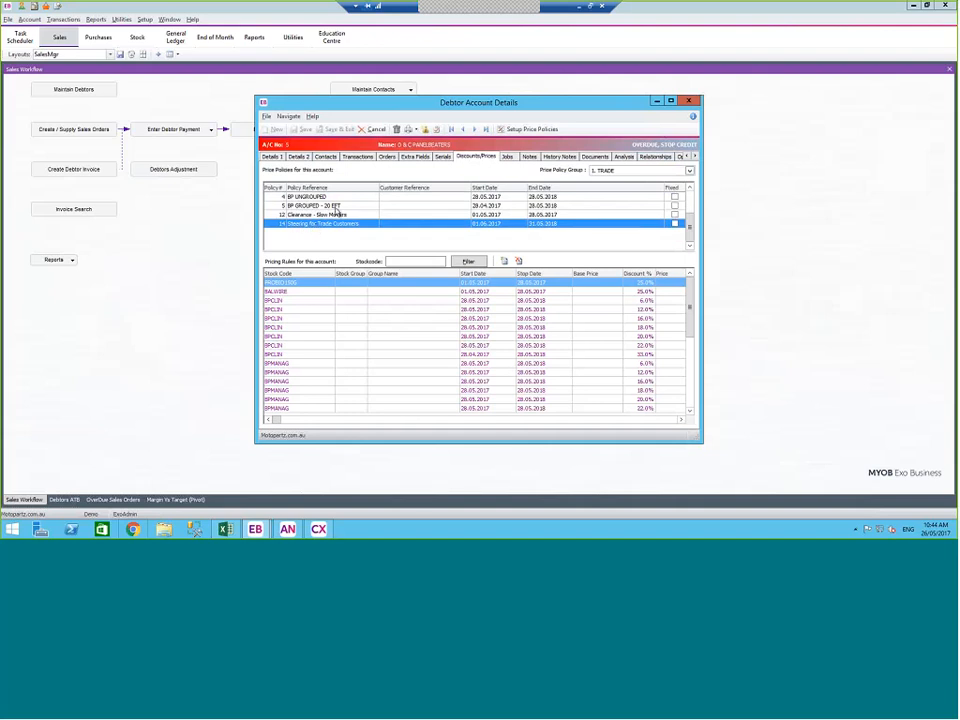
# Open price policy setup from the debtor account, search for STEER and open the Steering for Trade Customers policy
pyautogui.click(532, 129)
pyautogui.write('ST')
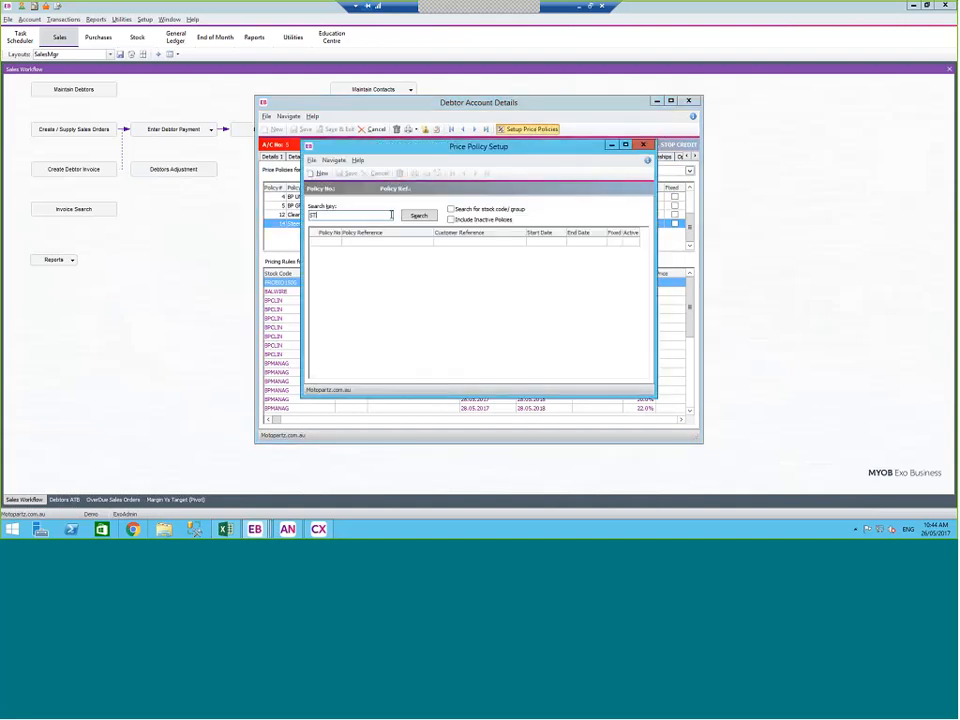
pyautogui.press('Return')
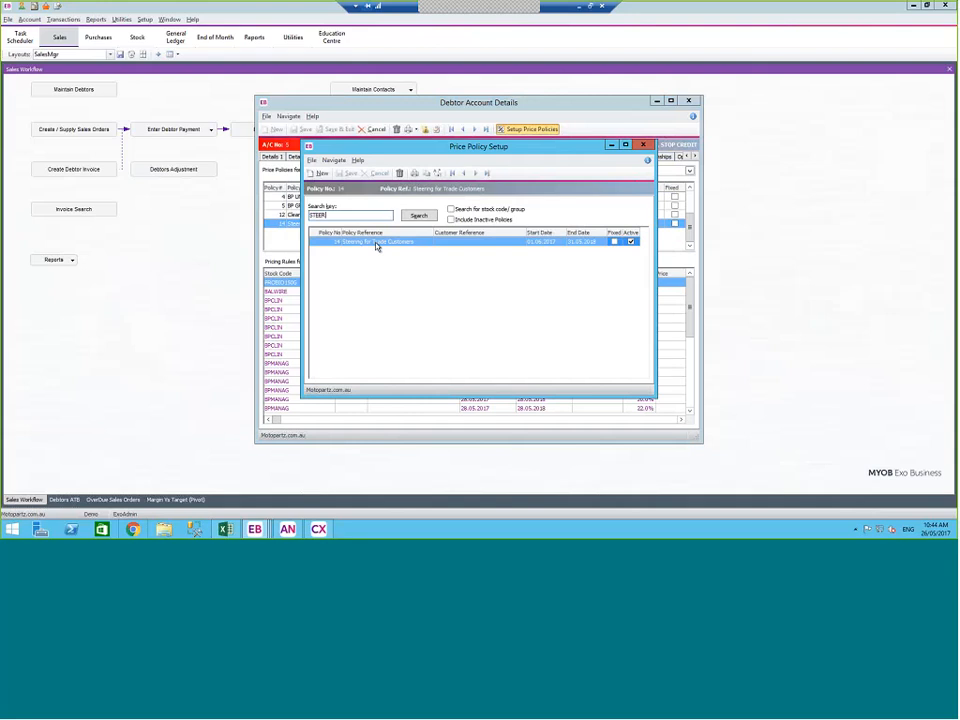
pyautogui.doubleClick(381, 244)
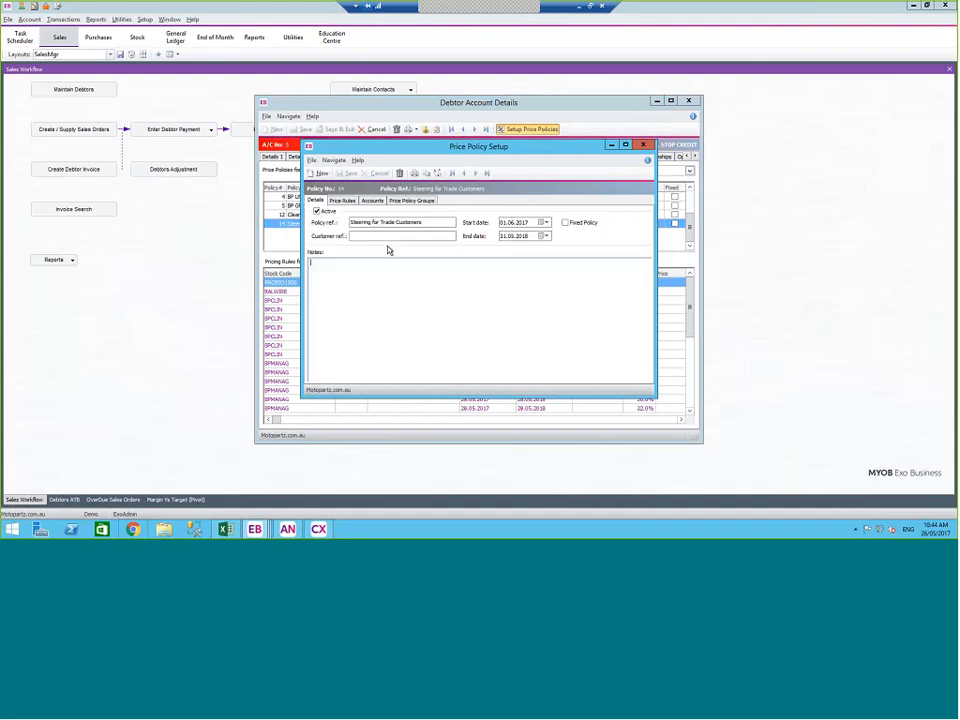
# Set the policy's start date to 18.05.2017, save it with the rule dates updated, and close the policy setup
pyautogui.click(546, 223)
pyautogui.click(555, 279)
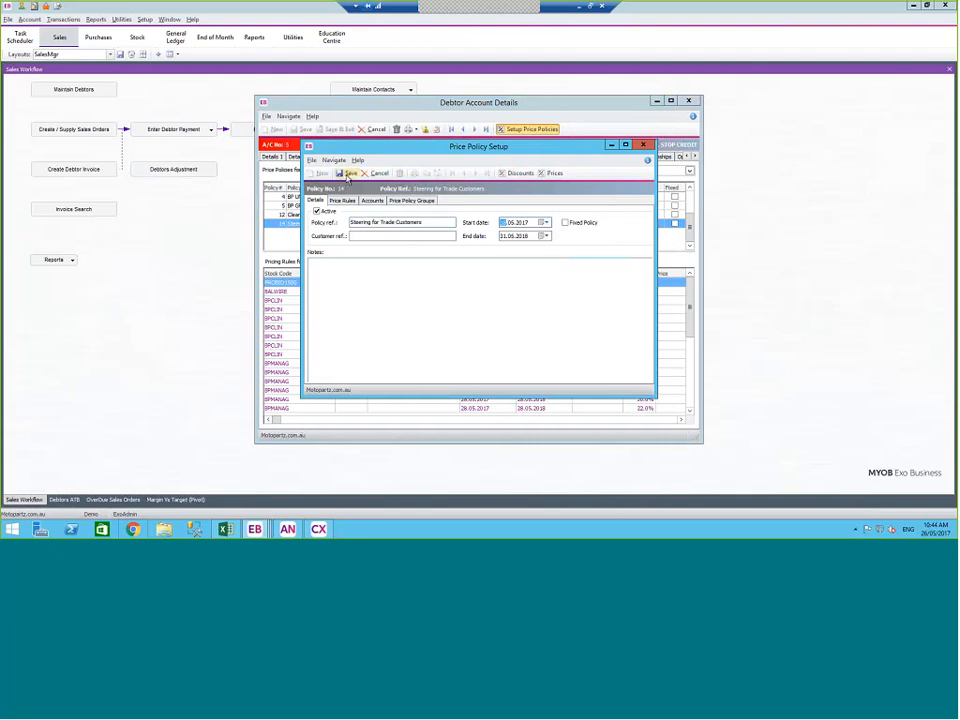
pyautogui.click(349, 173)
pyautogui.click(523, 306)
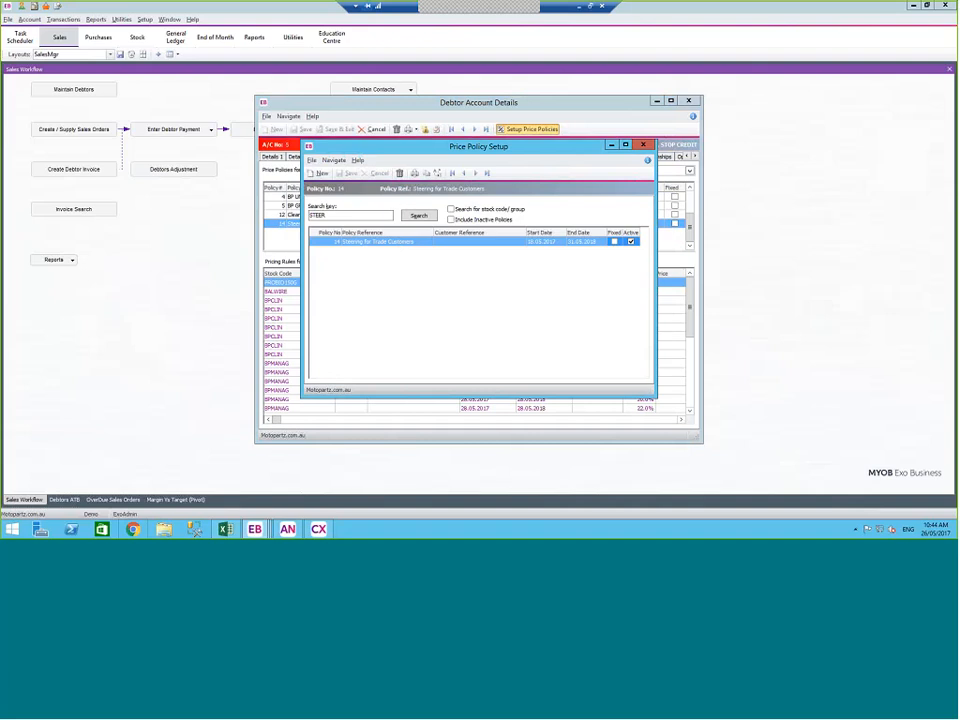
pyautogui.click(643, 145)
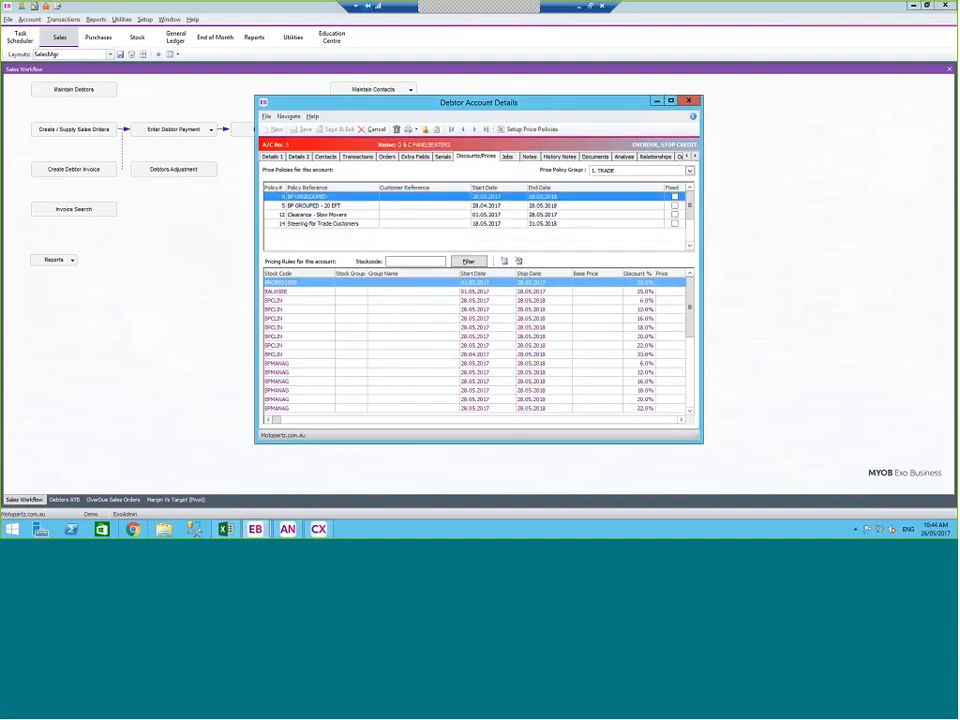
# Start a new sales order for D & C PANELBEATERS from the debtor account and dismiss the account alerts
pyautogui.click(336, 214)
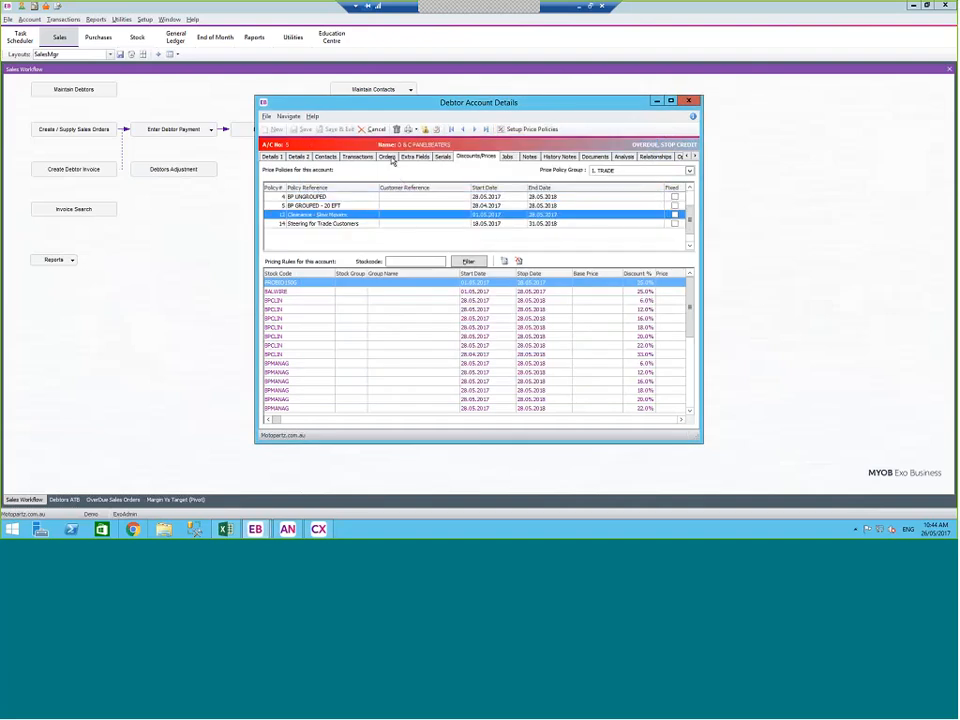
pyautogui.click(388, 158)
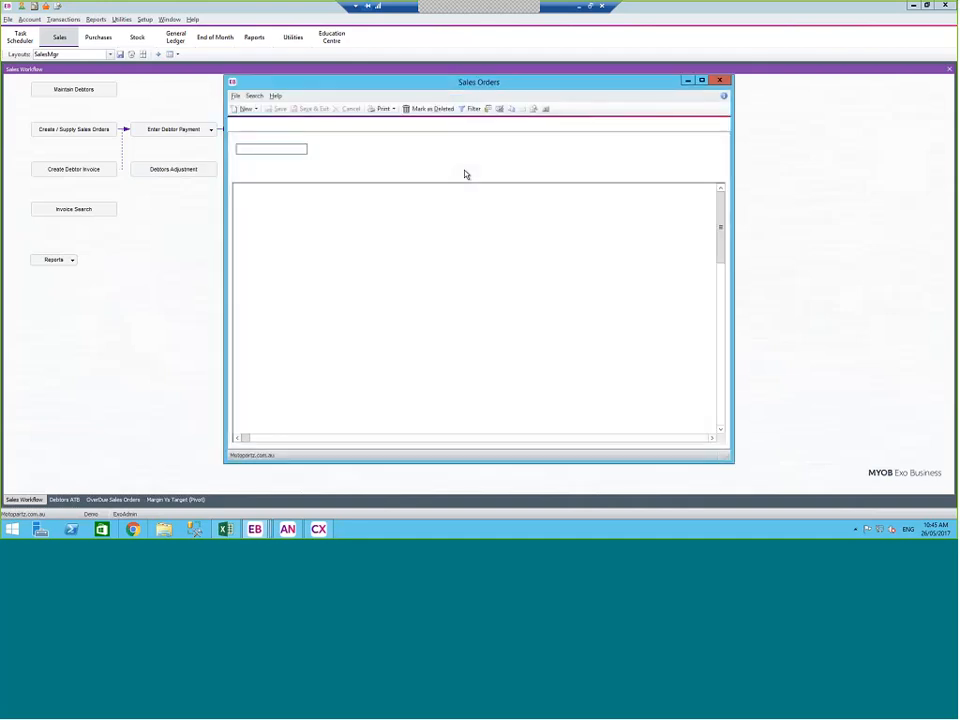
pyautogui.click(524, 303)
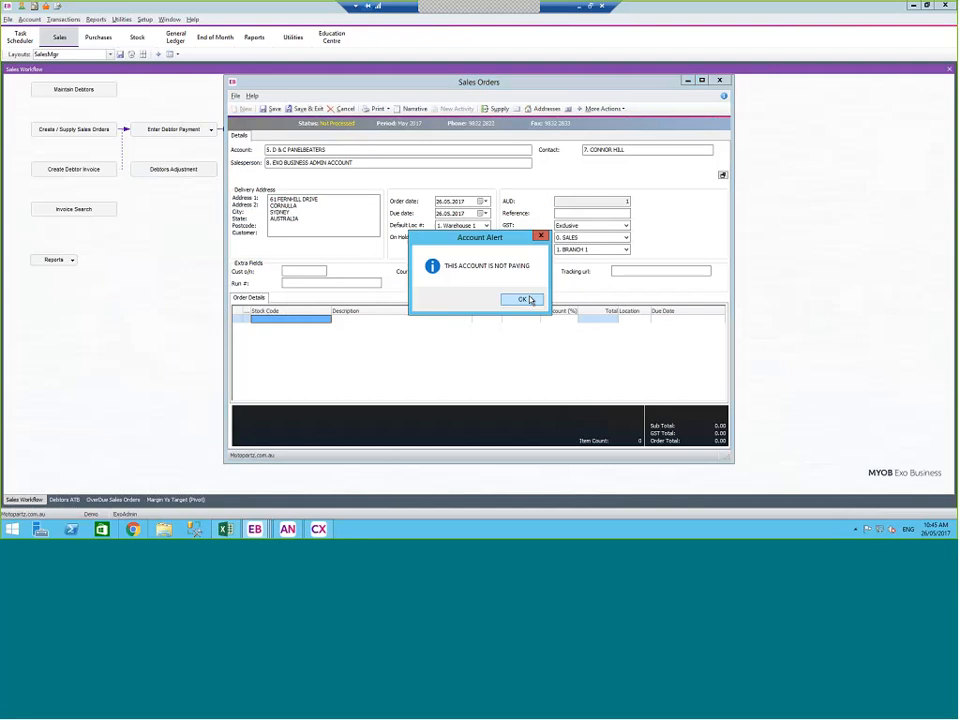
pyautogui.click(525, 300)
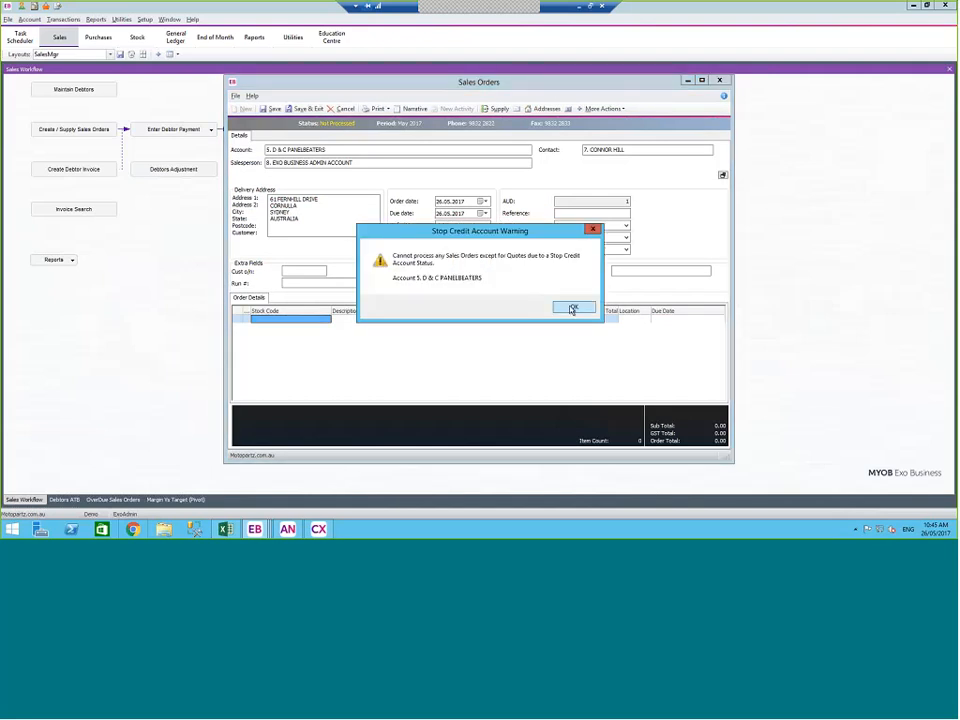
pyautogui.click(572, 308)
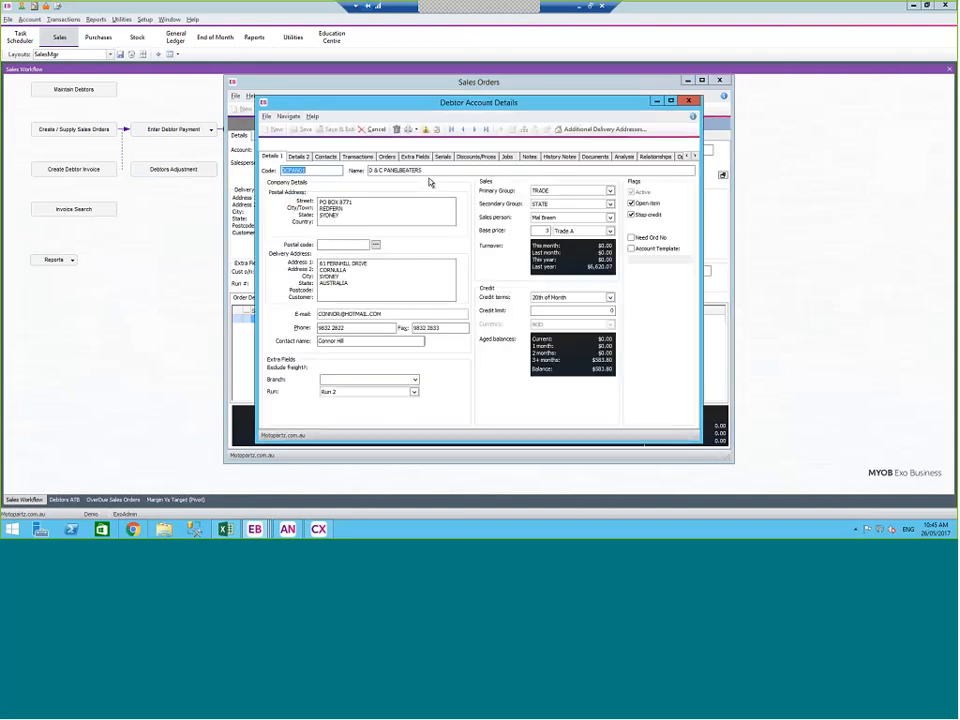
# Clear the stop credit flag on the D & C PANELBEATERS account and save and exit the account
pyautogui.click(632, 215)
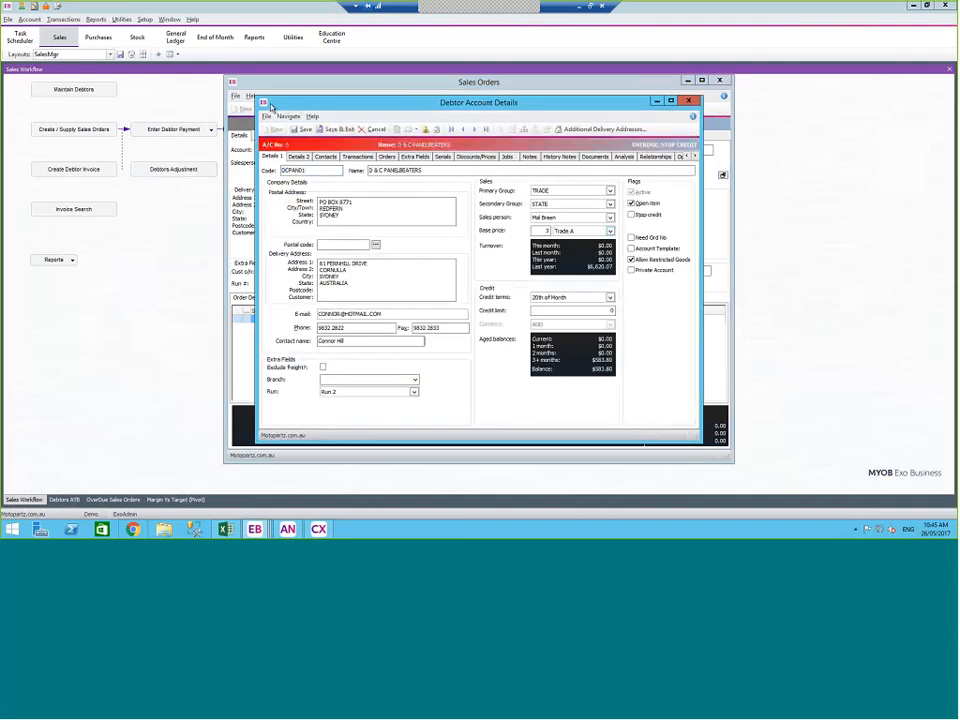
pyautogui.click(338, 130)
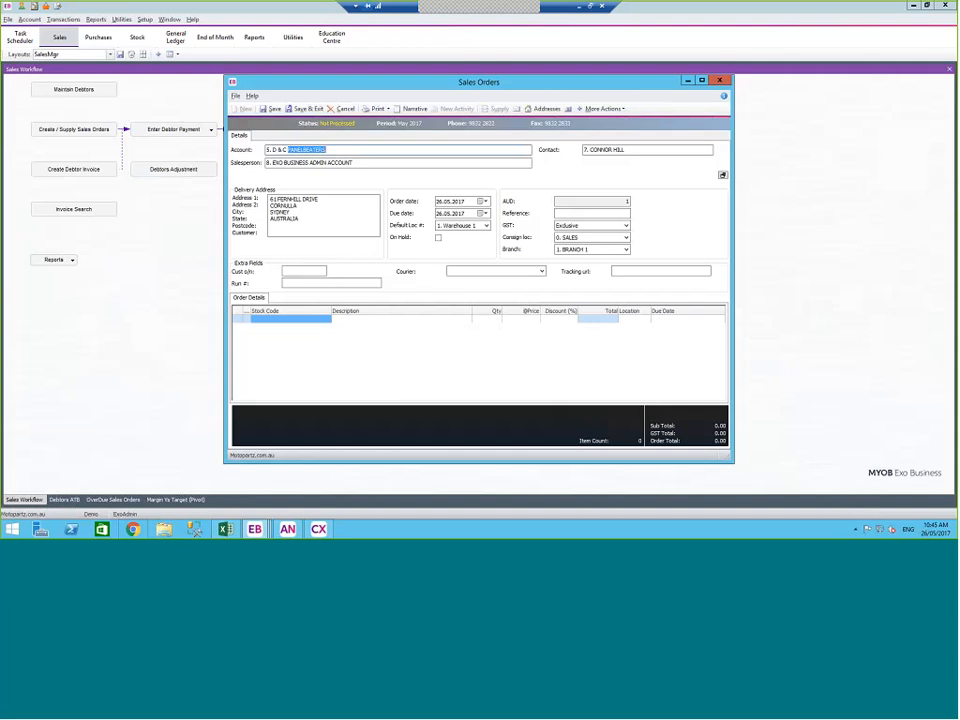
# Open the stock search from the first order line and filter it by primary stock group STEE
pyautogui.click(286, 322)
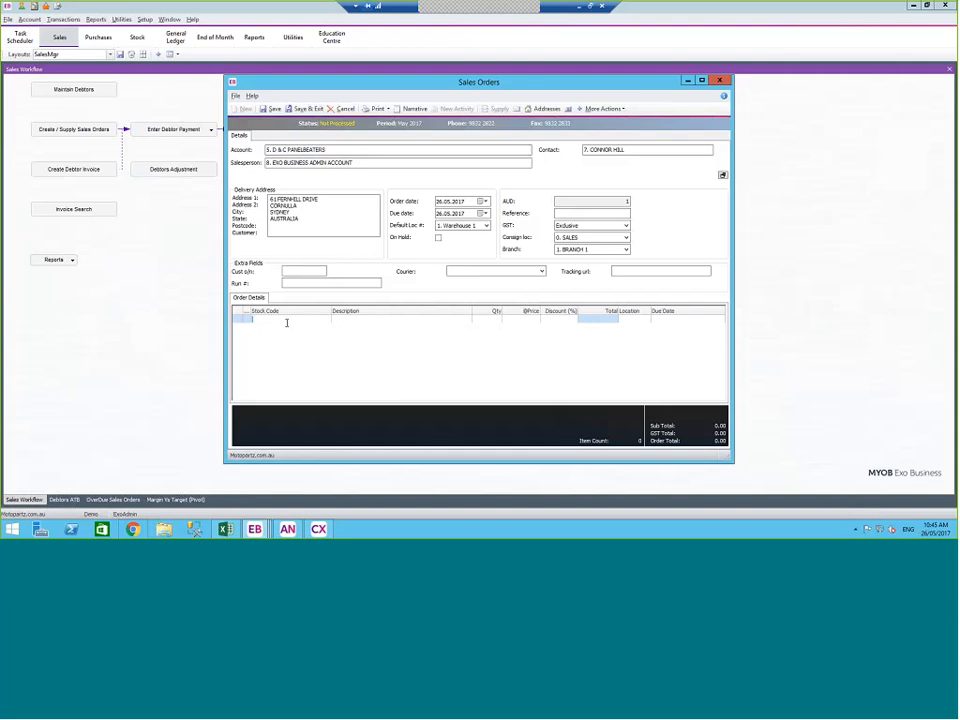
pyautogui.write('?')
pyautogui.press('Tab')
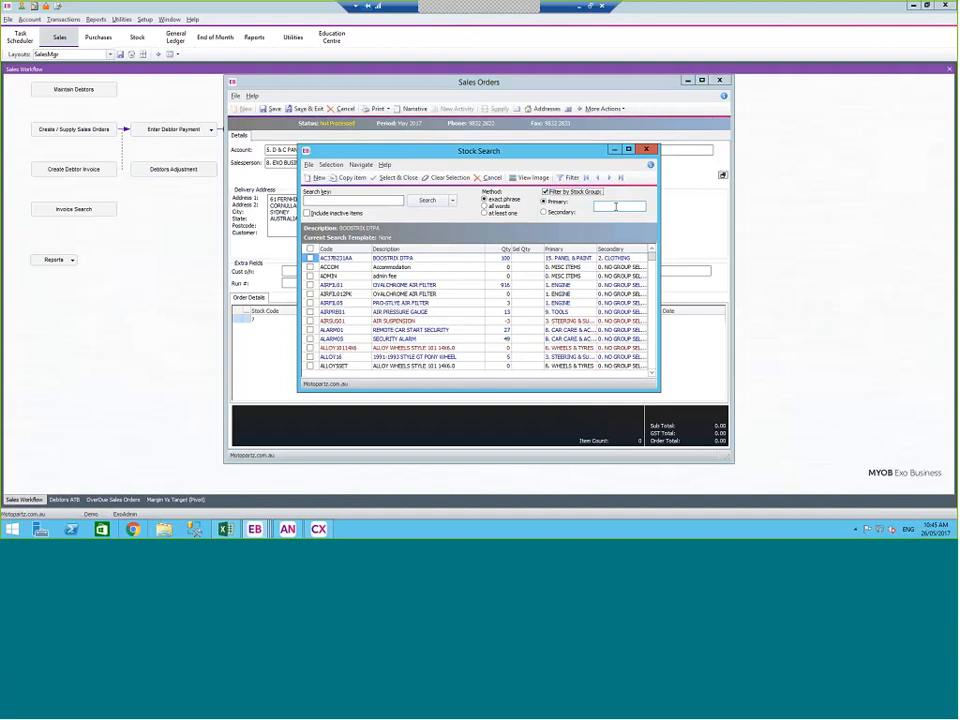
pyautogui.write('ST')
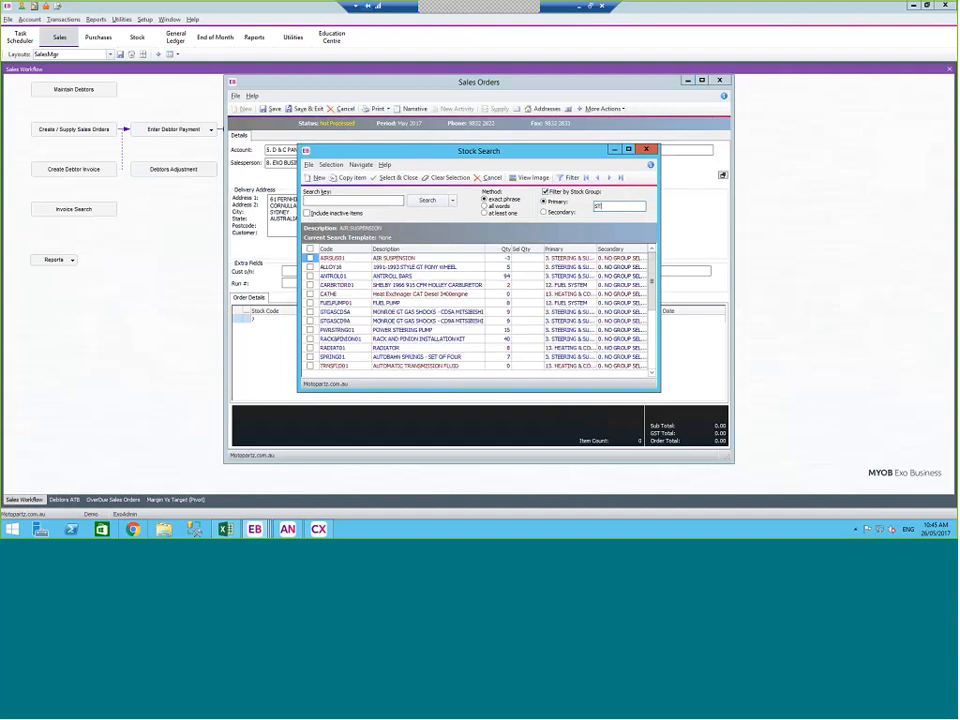
pyautogui.write('EE')
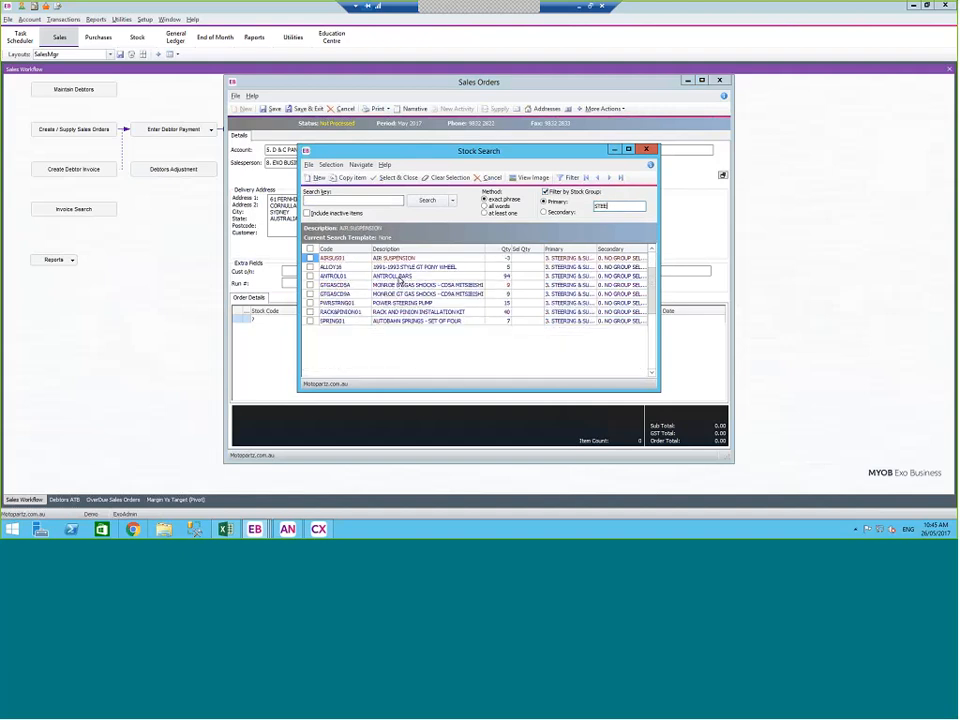
# Enter a selected quantity of 15 for ANTIROLL BARS (ANTROL01) and 1 for the CD5A MONROE GT GAS SHOCKS
pyautogui.click(390, 276)
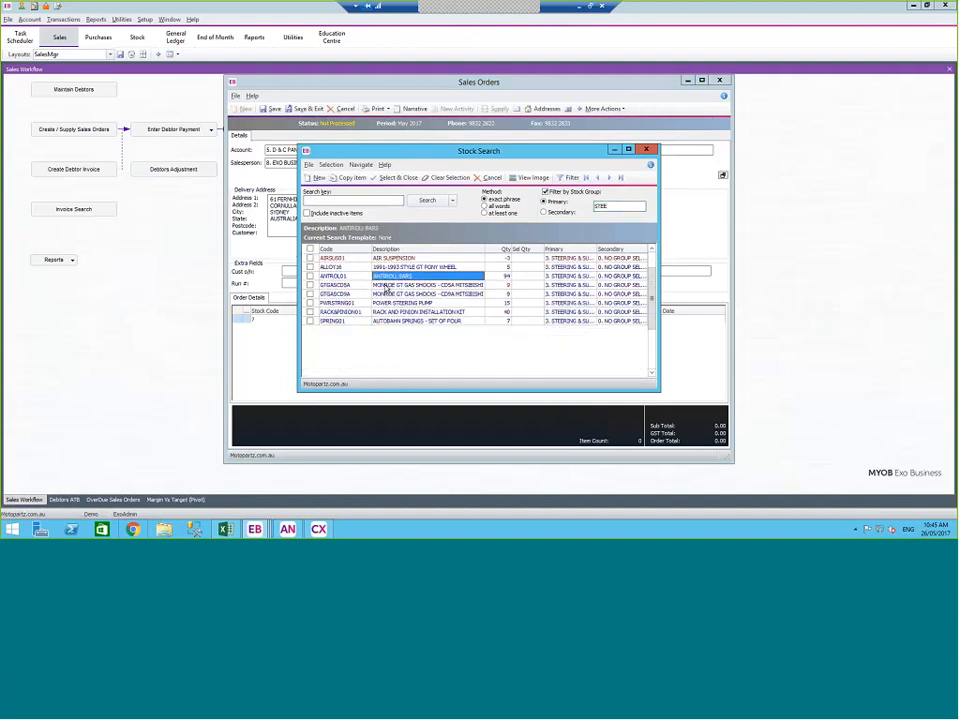
pyautogui.click(521, 277)
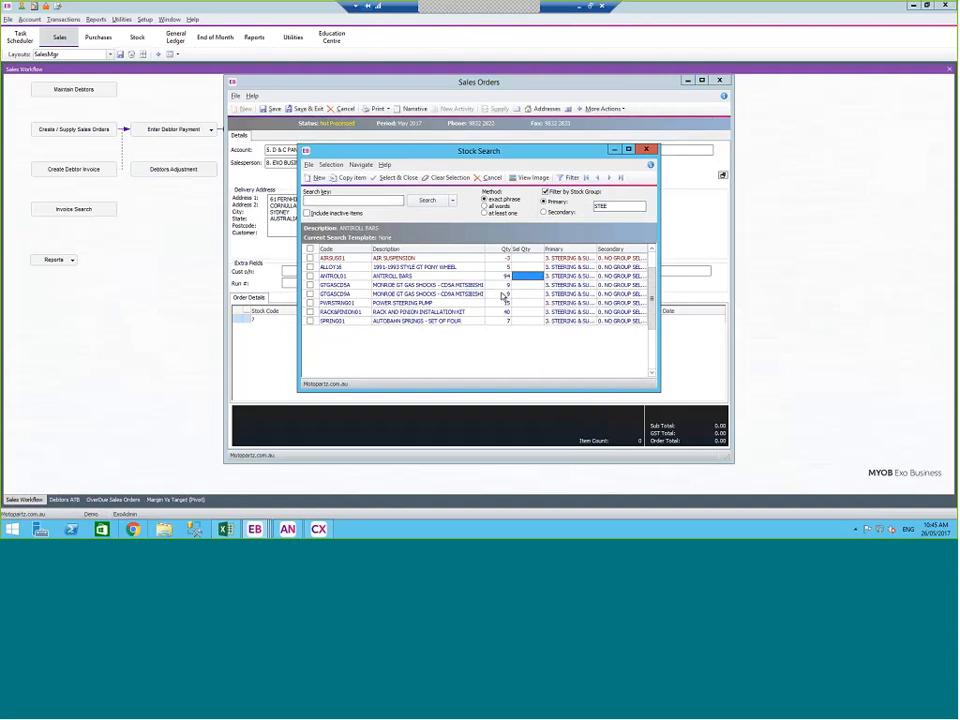
pyautogui.write('1')
pyautogui.press('Down')
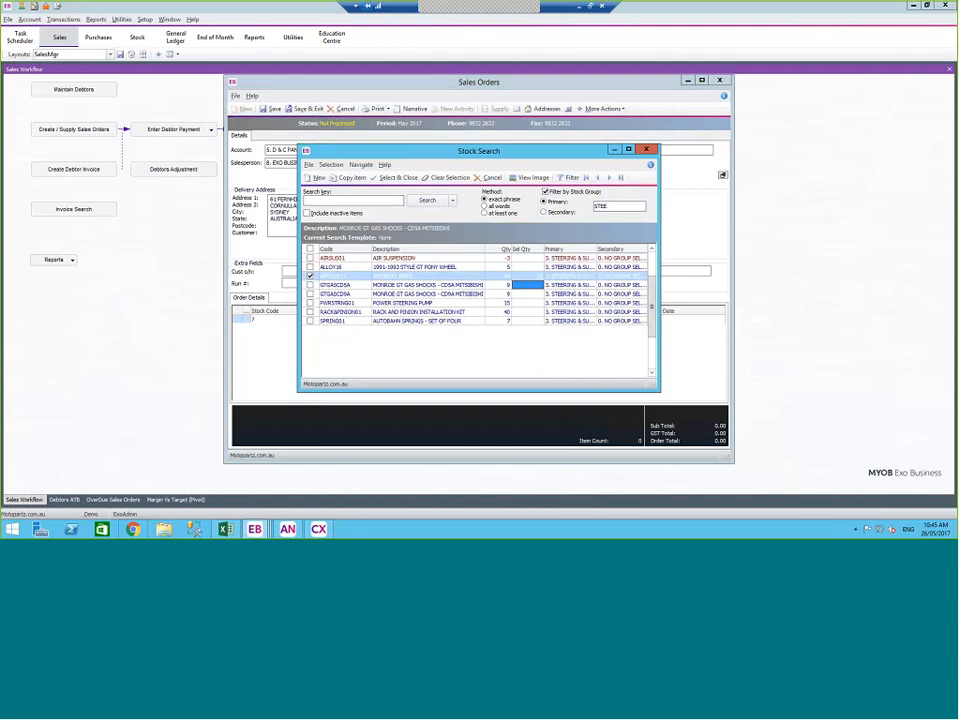
pyautogui.write('5')
pyautogui.press('Down')
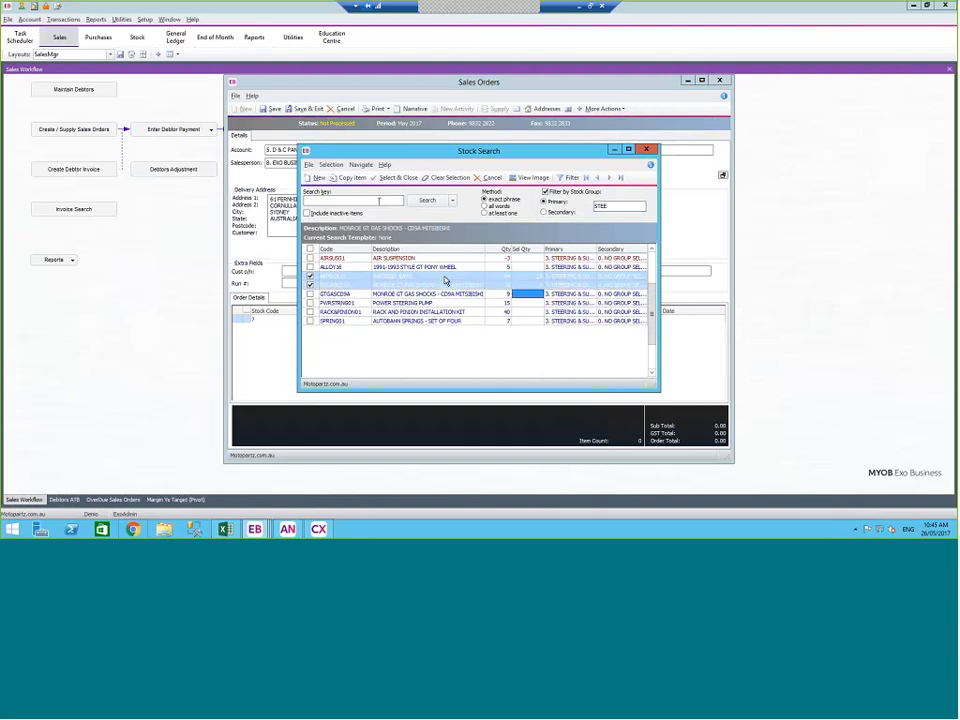
# Add the selected stock items to the sales order and dismiss the stock item alerts
pyautogui.click(393, 177)
pyautogui.click(550, 299)
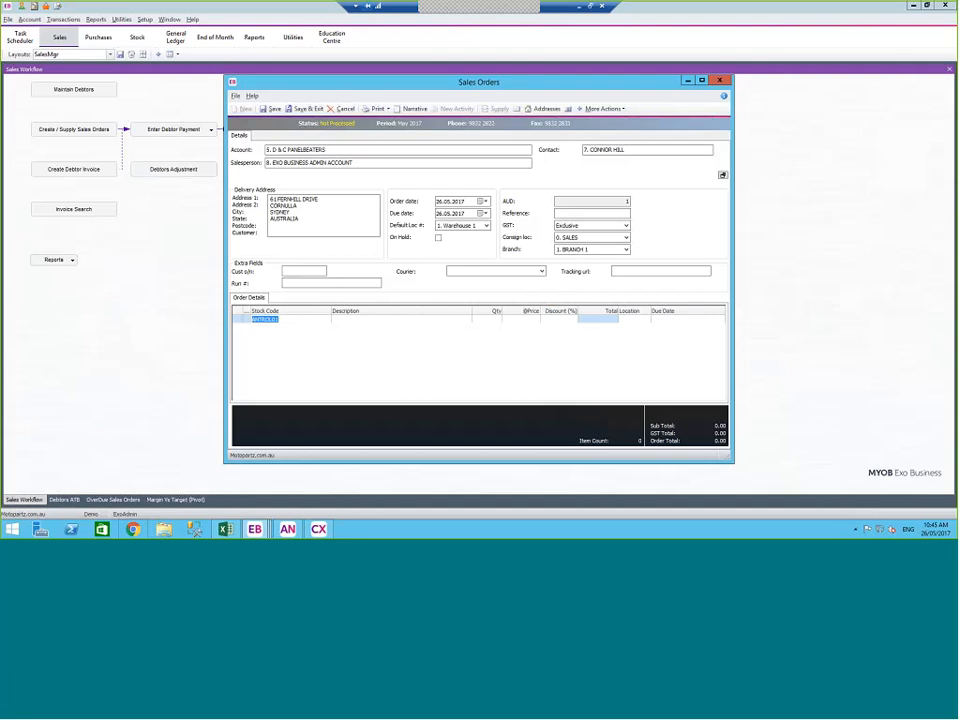
pyautogui.click(560, 299)
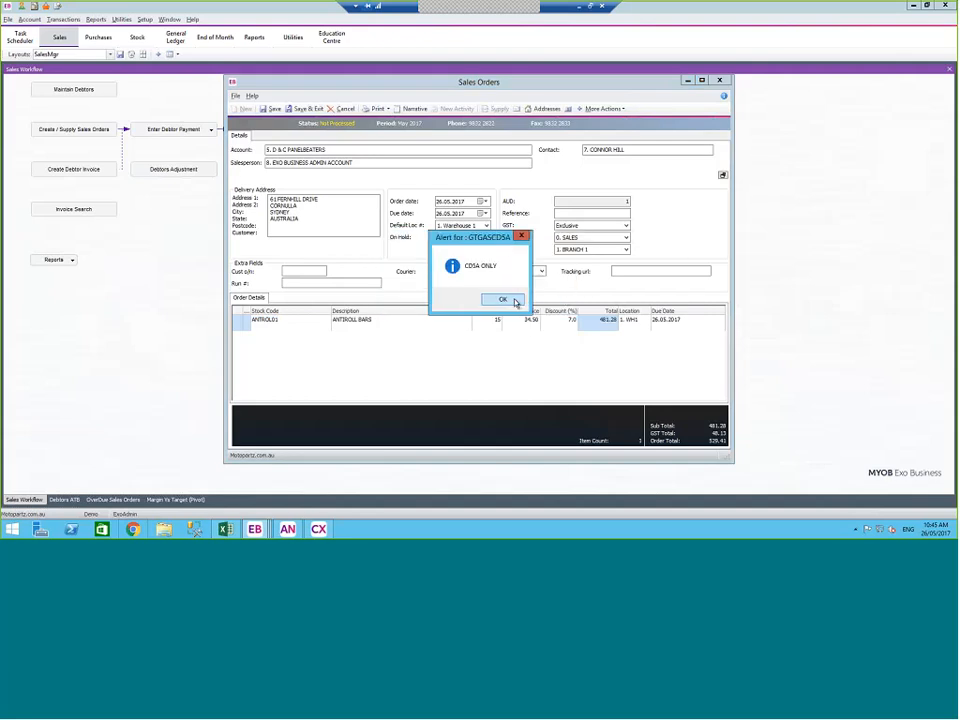
pyautogui.click(504, 300)
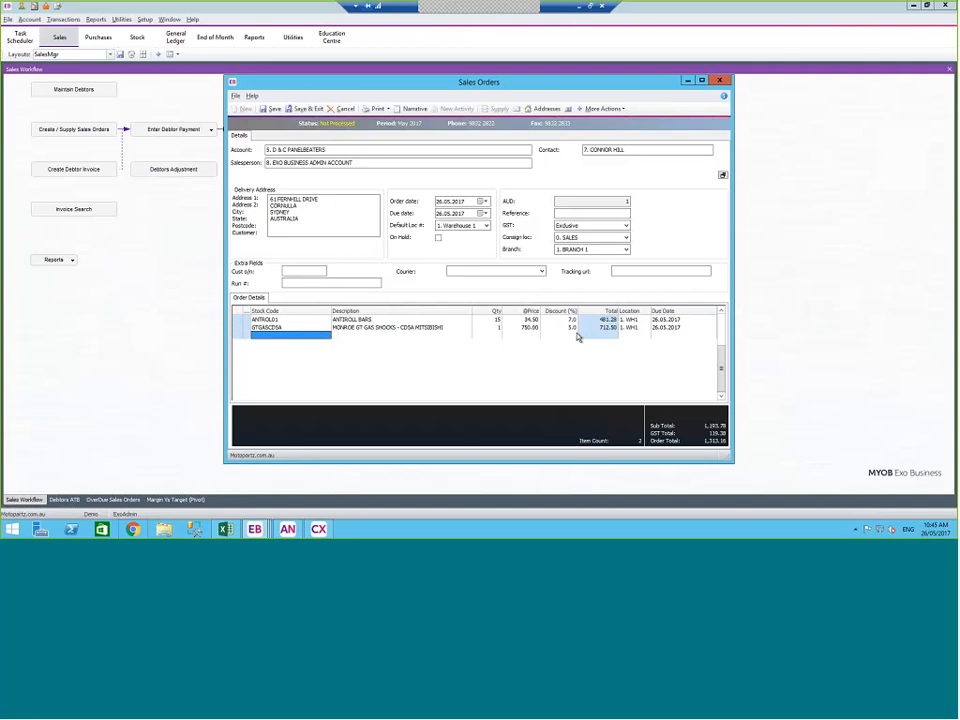
# Compare the quantities and discount percentages on the antiroll bars and gas shocks order lines
pyautogui.click(571, 321)
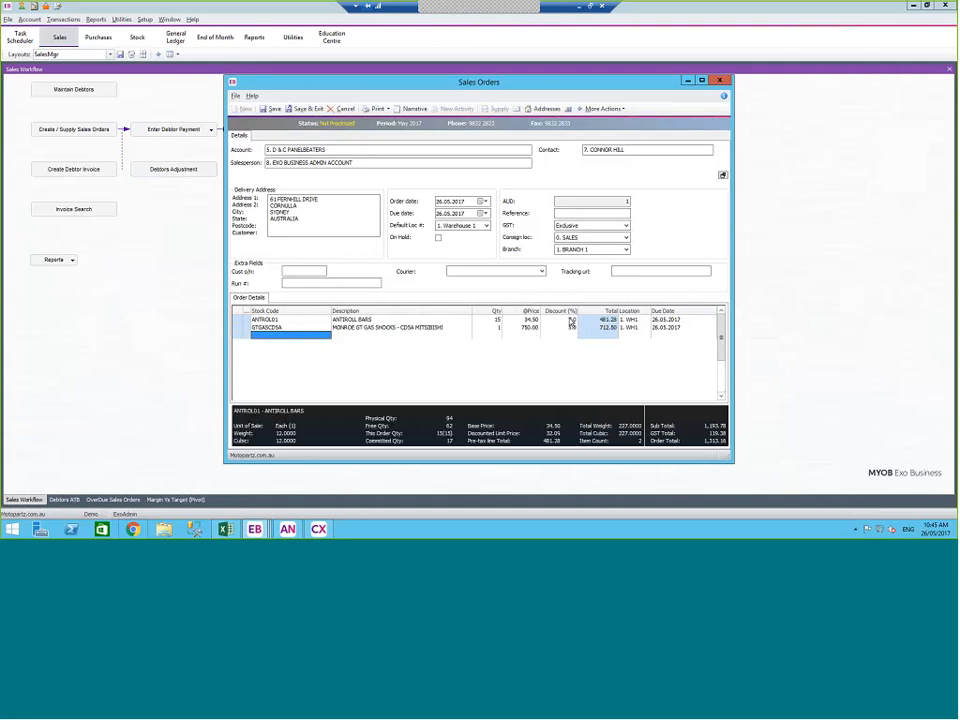
pyautogui.click(497, 320)
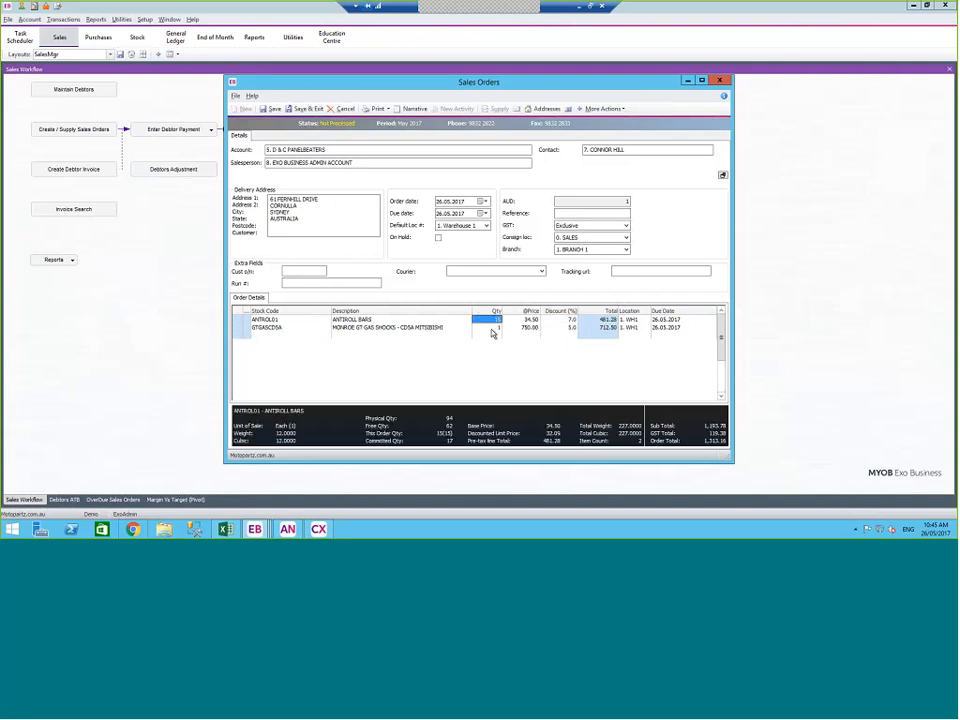
pyautogui.click(572, 329)
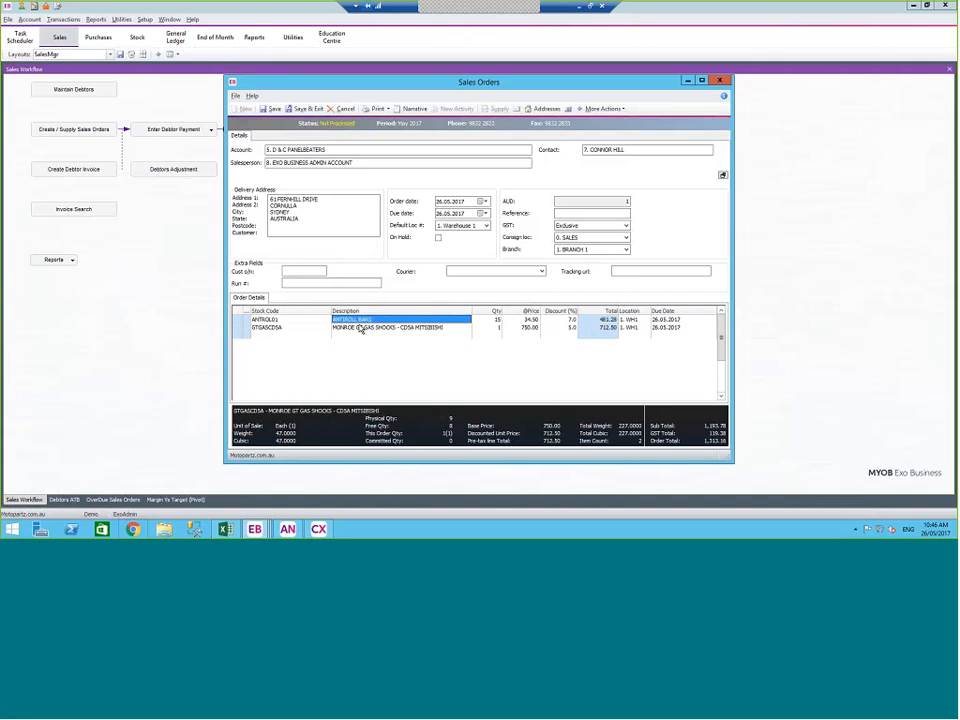
pyautogui.click(362, 328)
# Try to save and exit the sales order, dismiss the credit warnings, and cancel the order
pyautogui.click(303, 109)
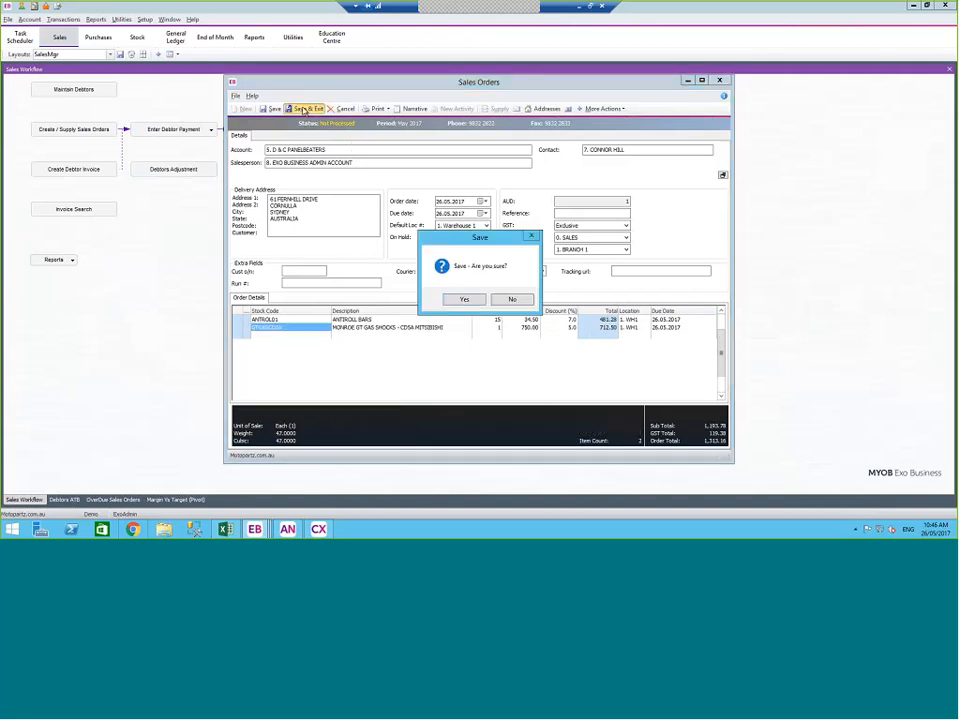
pyautogui.click(464, 300)
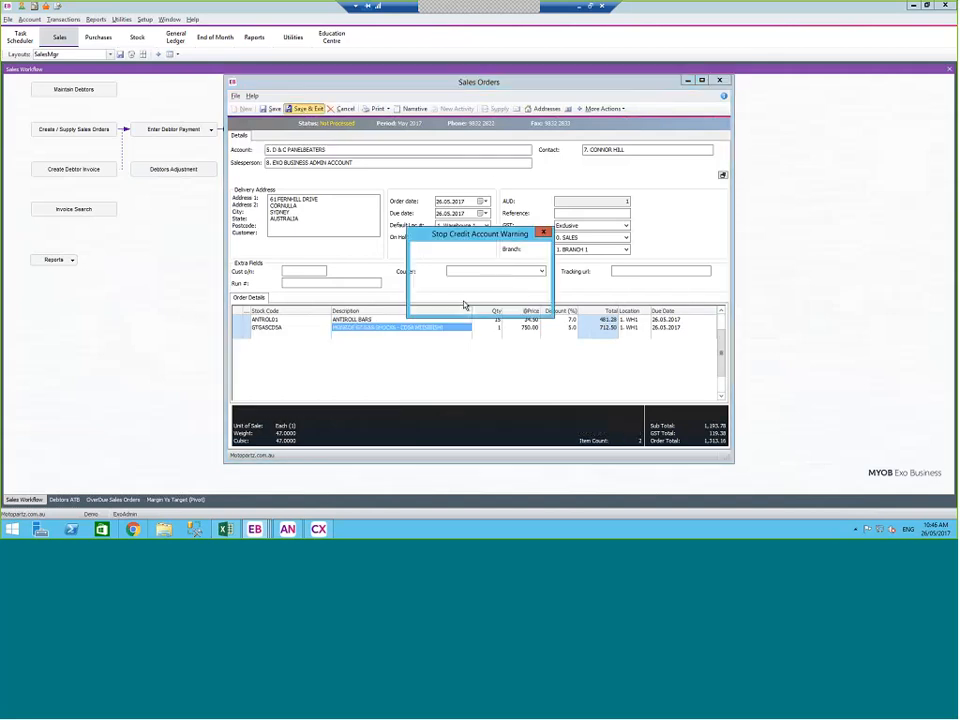
pyautogui.click(524, 302)
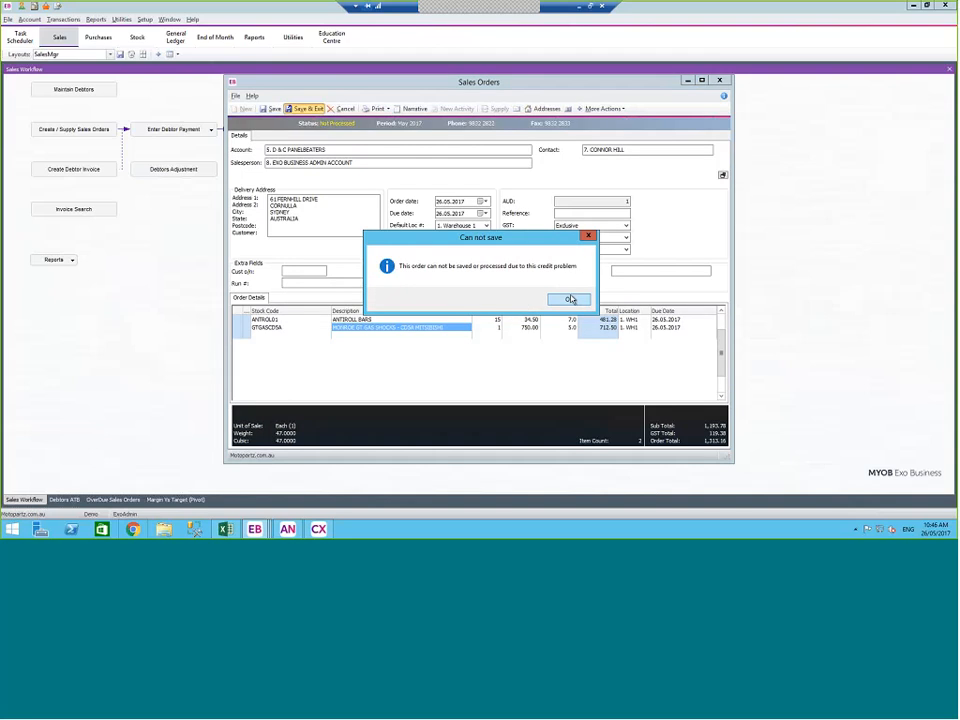
pyautogui.click(569, 299)
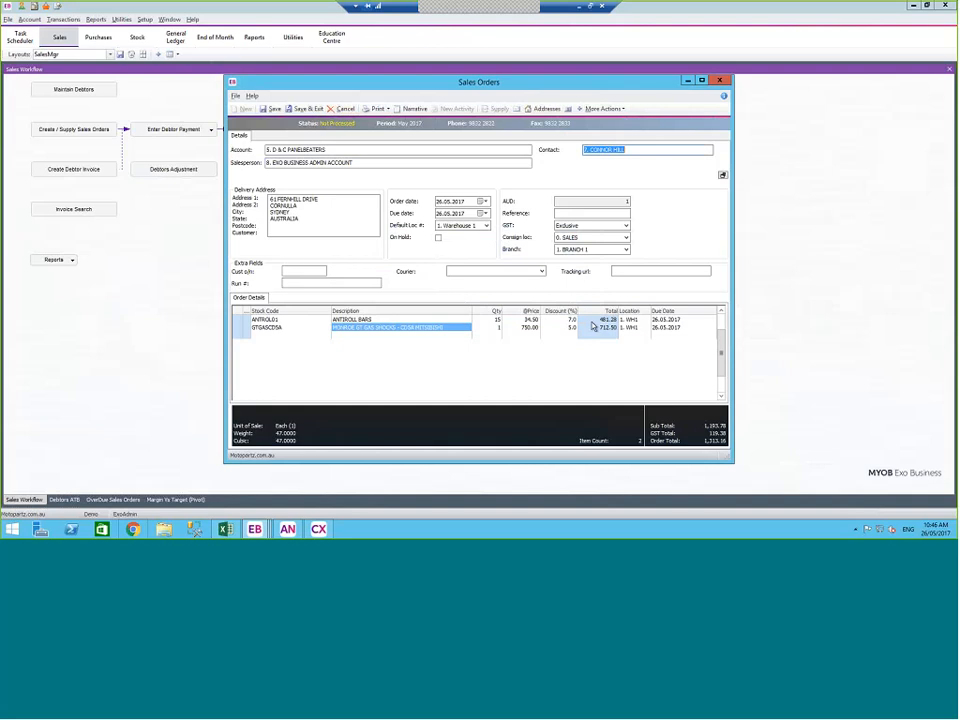
pyautogui.click(345, 110)
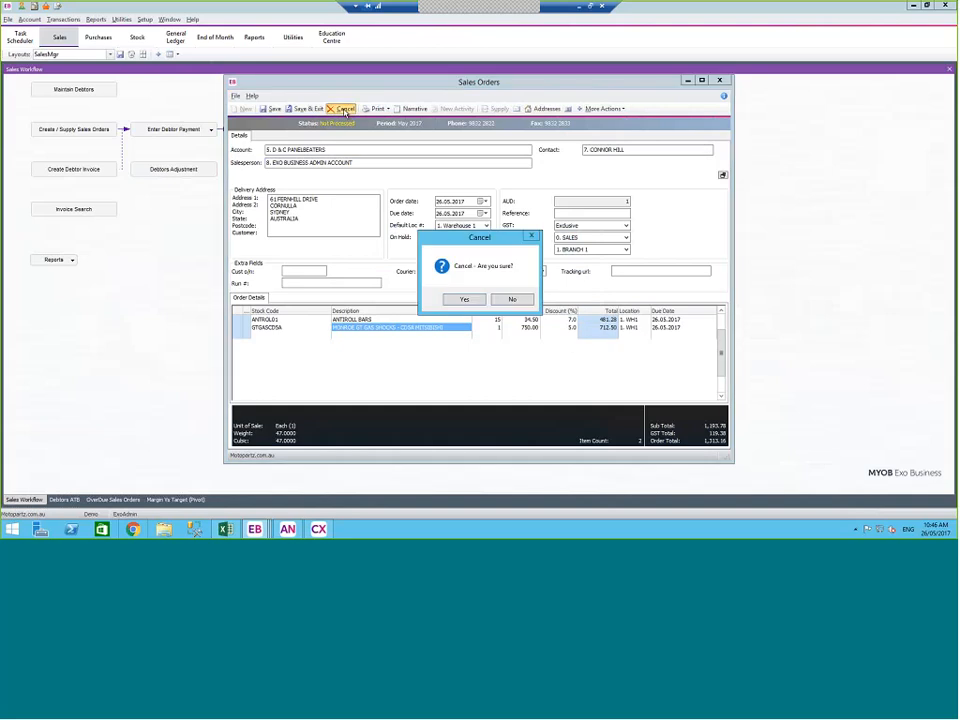
pyautogui.click(463, 300)
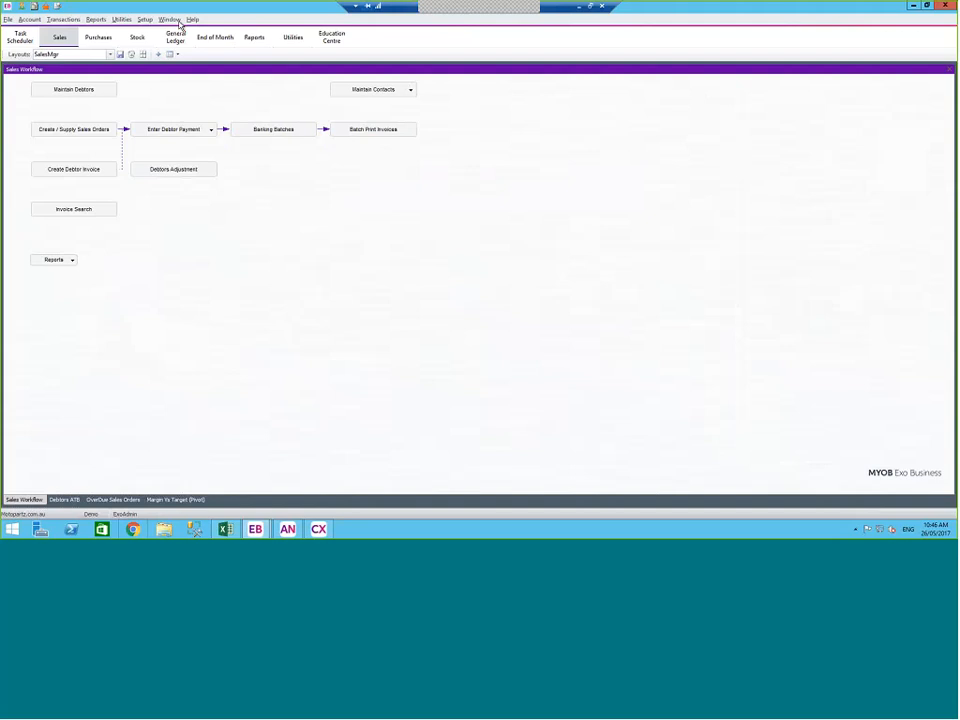
# Open price policy setup from the debtors utilities, list all policies and open Steering for Trade Customers
pyautogui.click(145, 19)
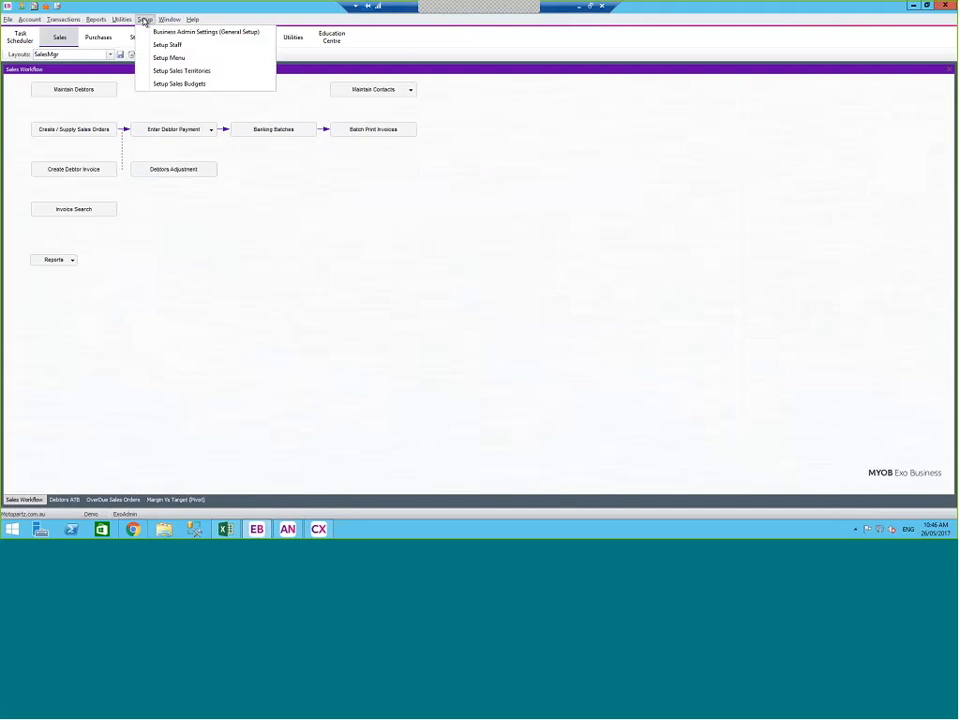
pyautogui.click(121, 19)
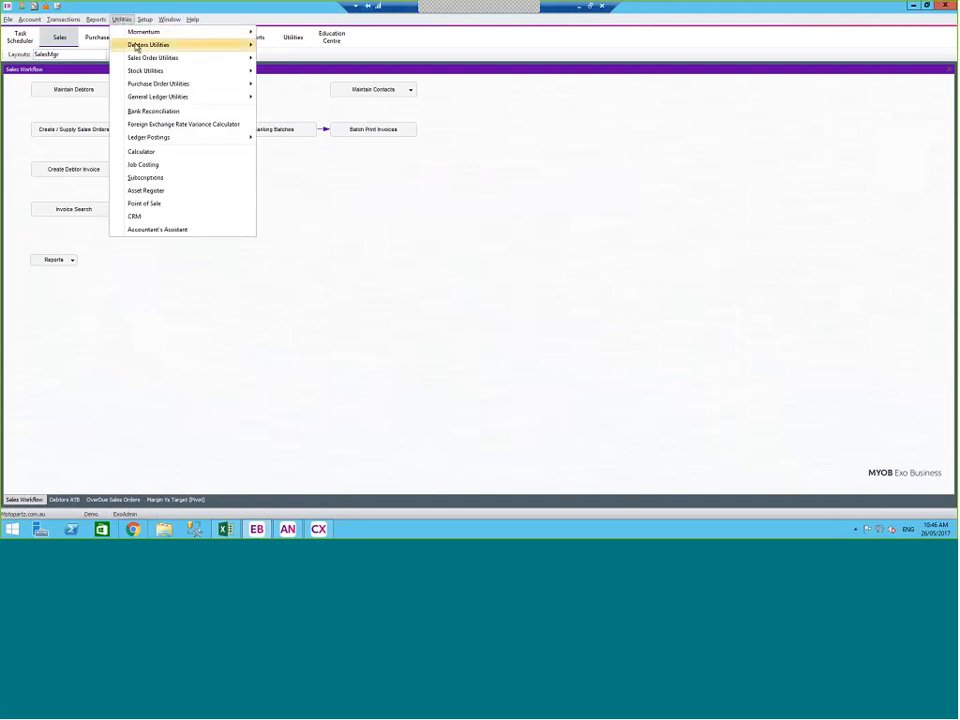
pyautogui.moveTo(158, 46)
pyautogui.click(300, 84)
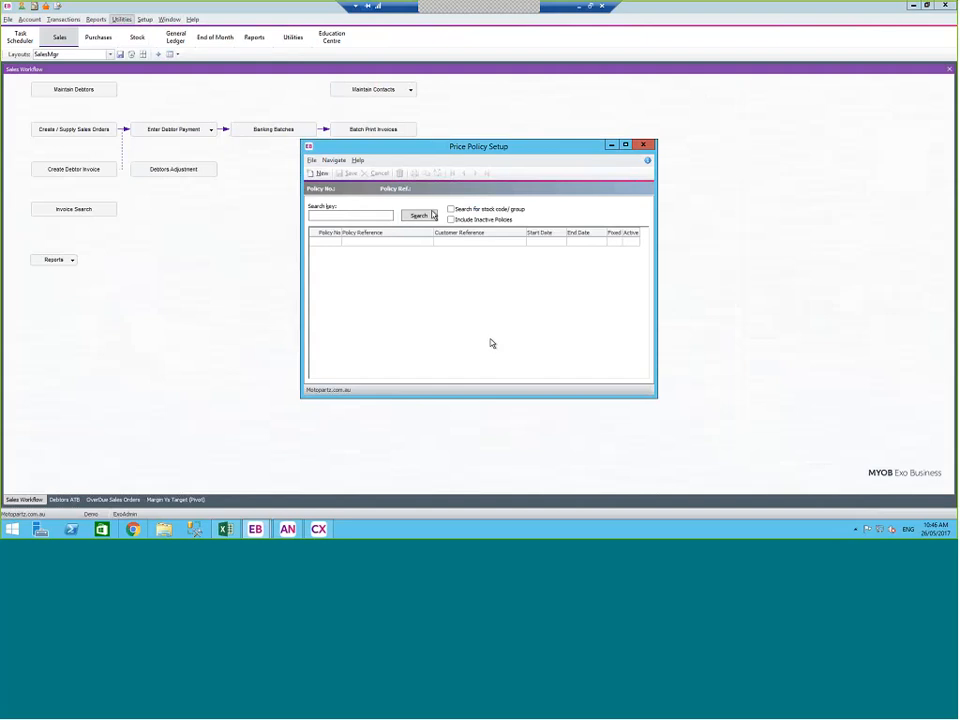
pyautogui.click(419, 215)
pyautogui.scroll(-5, 389, 315)
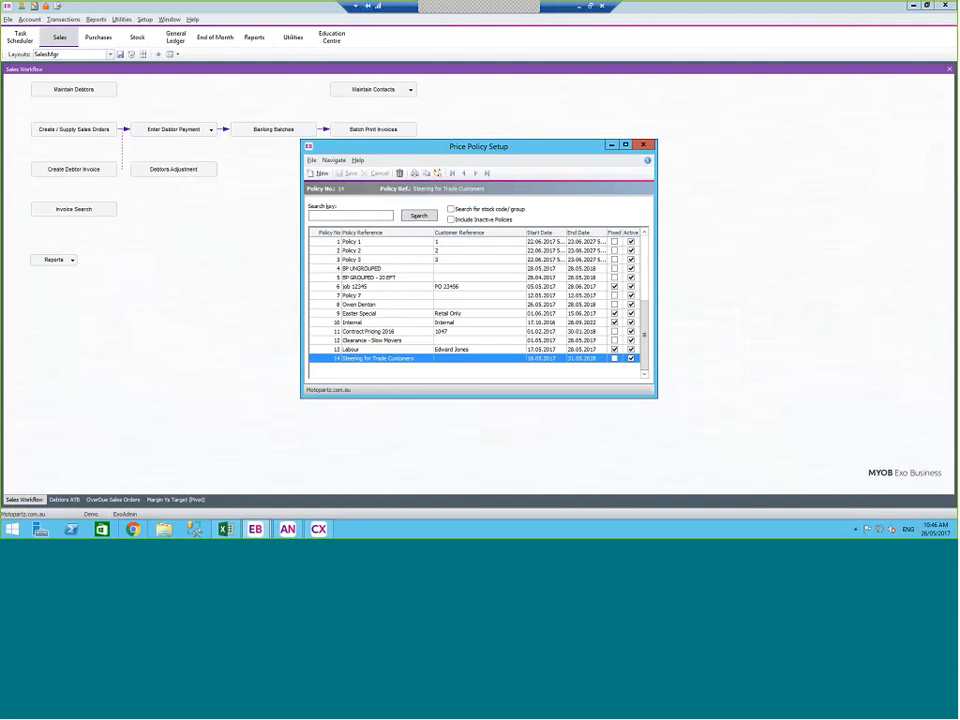
pyautogui.doubleClick(391, 361)
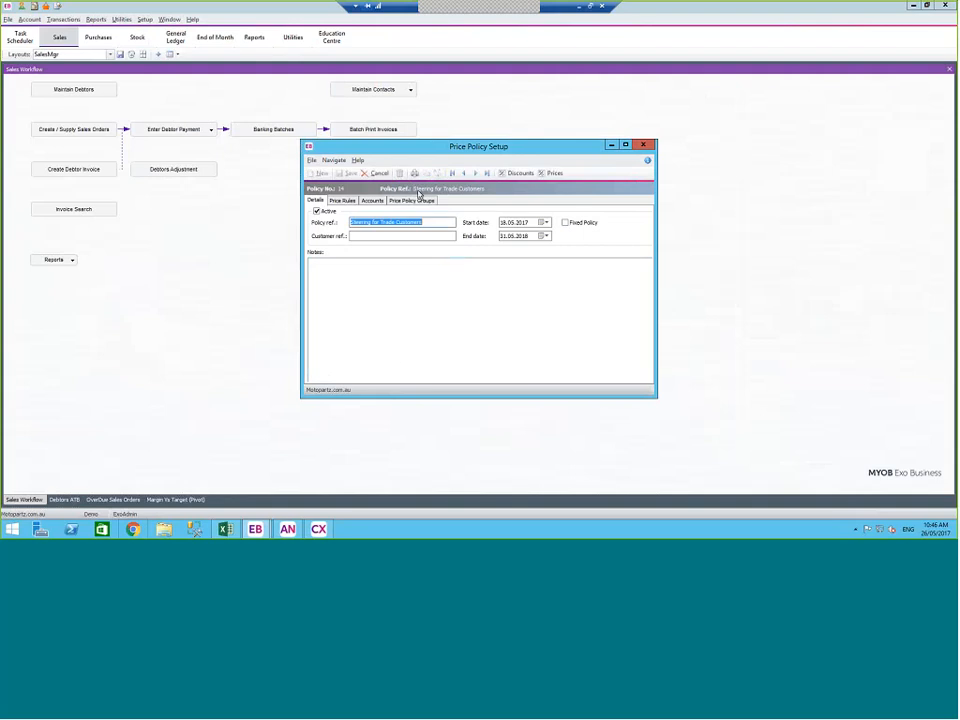
# Review the policy's price rules for the STEERING & SUSPENSION stock group and close the policy
pyautogui.click(344, 201)
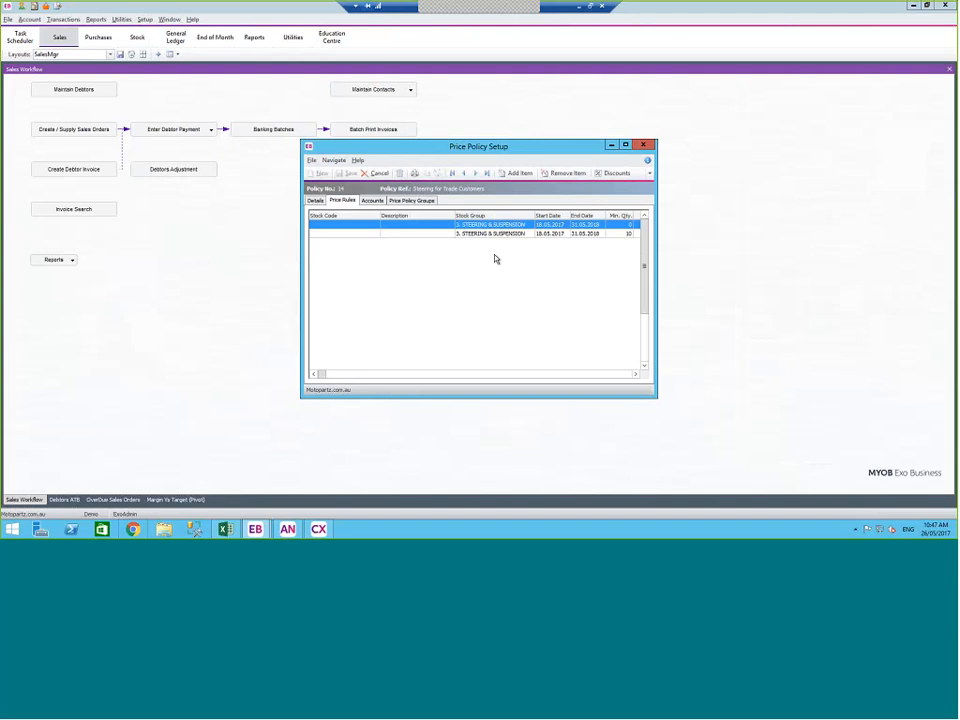
pyautogui.click(316, 201)
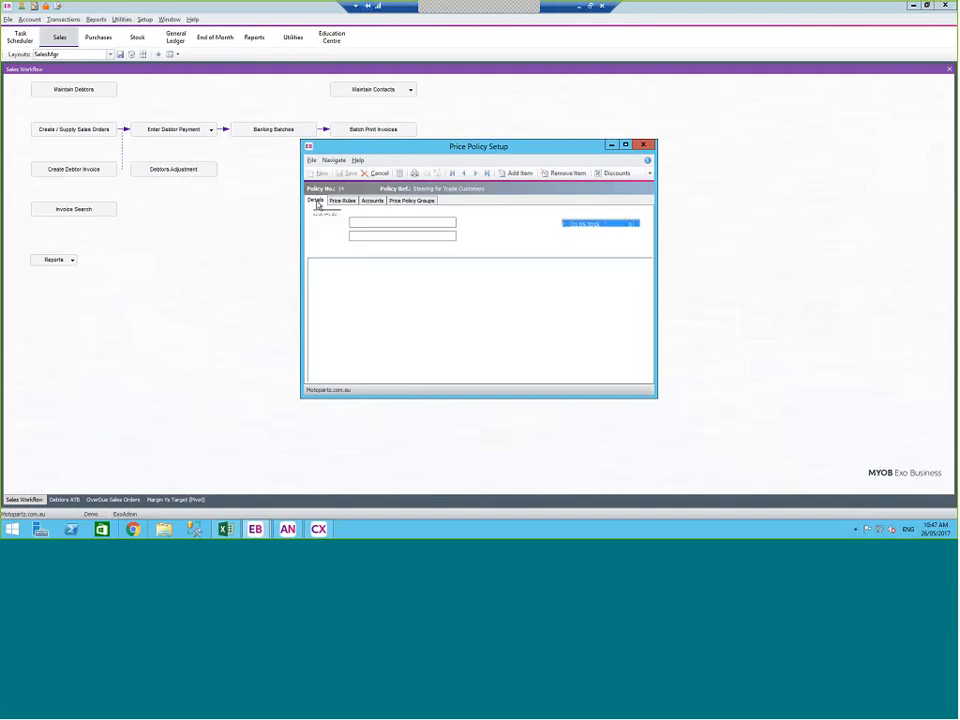
pyautogui.click(377, 174)
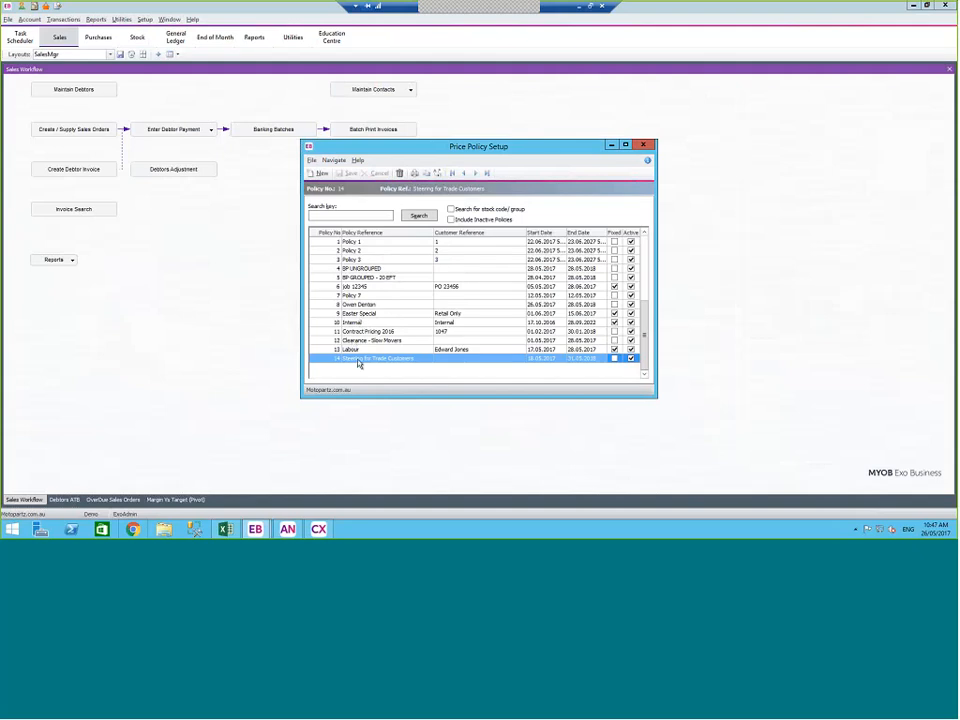
# Reopen Steering for Trade Customers, review its price rules, details and price policy groups, and return to the policy list
pyautogui.doubleClick(358, 358)
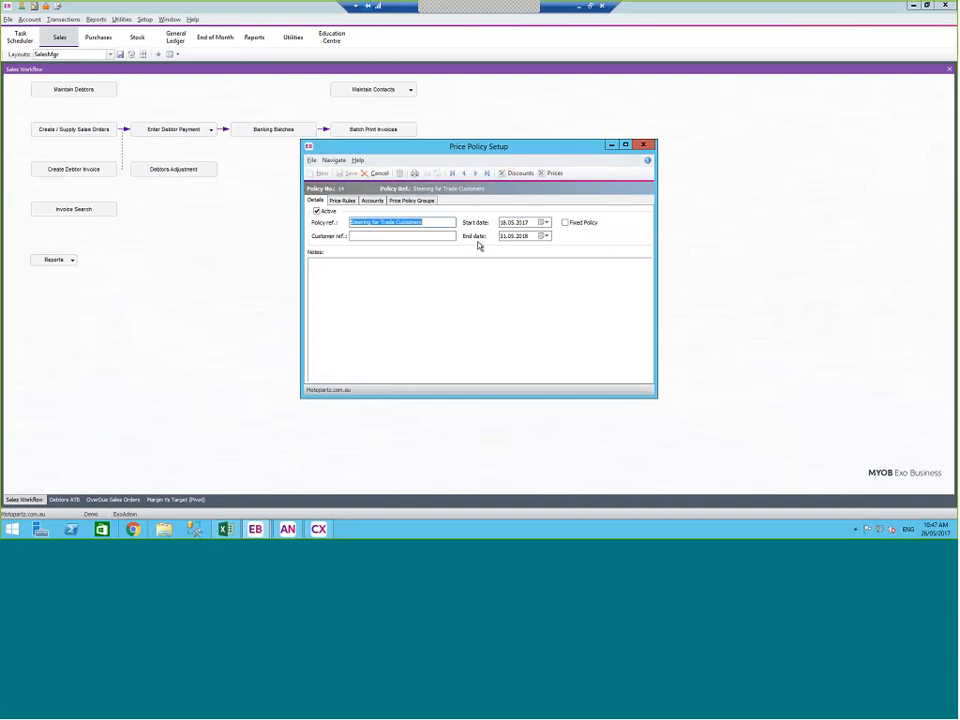
pyautogui.click(342, 200)
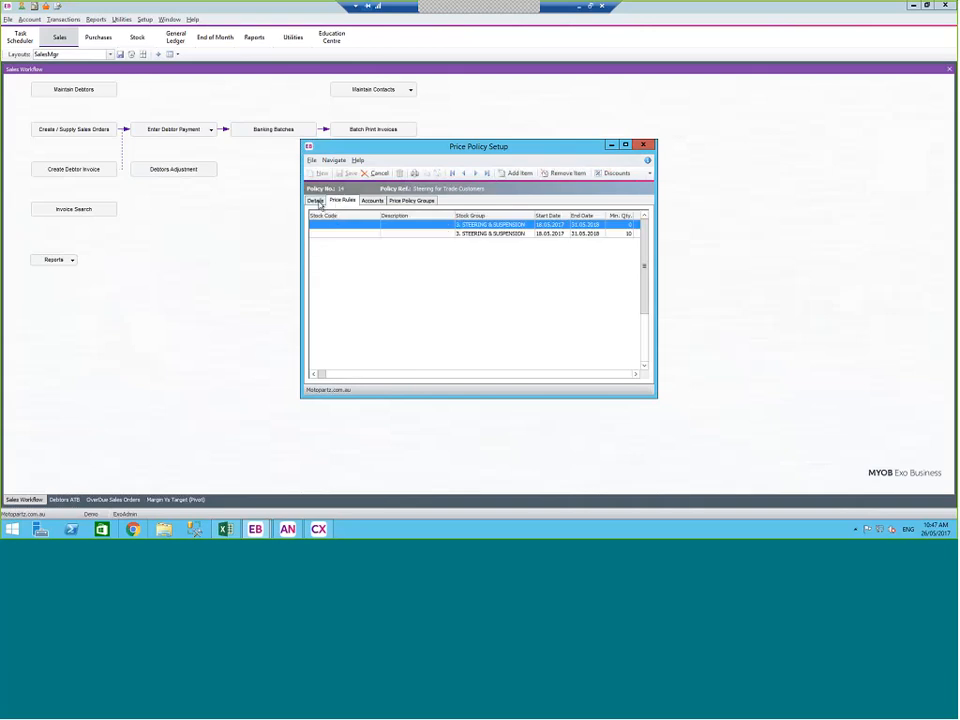
pyautogui.click(317, 201)
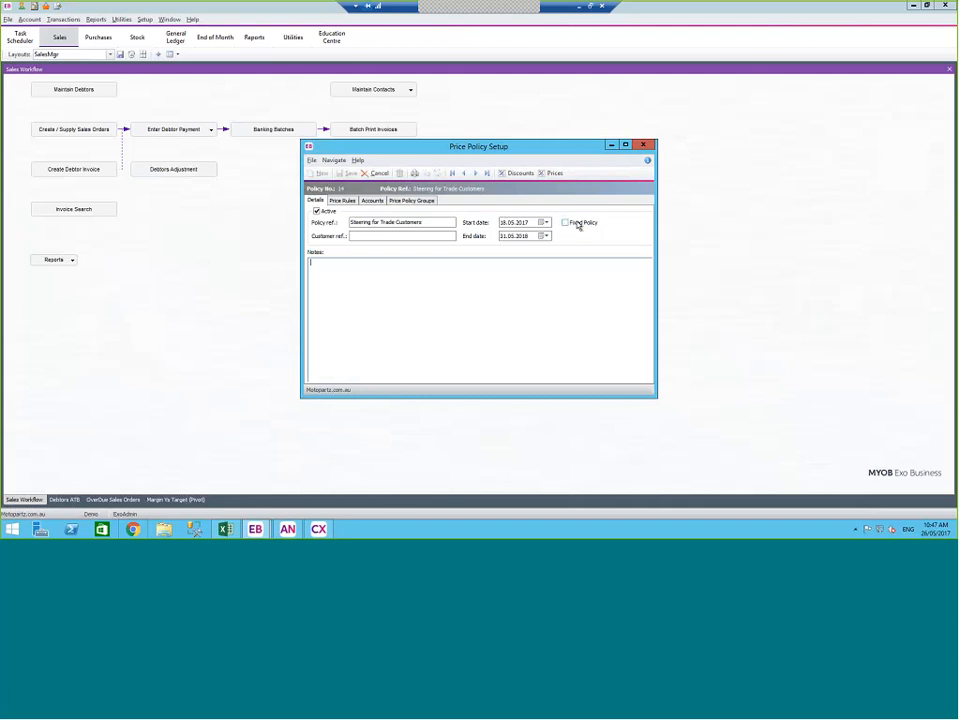
pyautogui.click(411, 203)
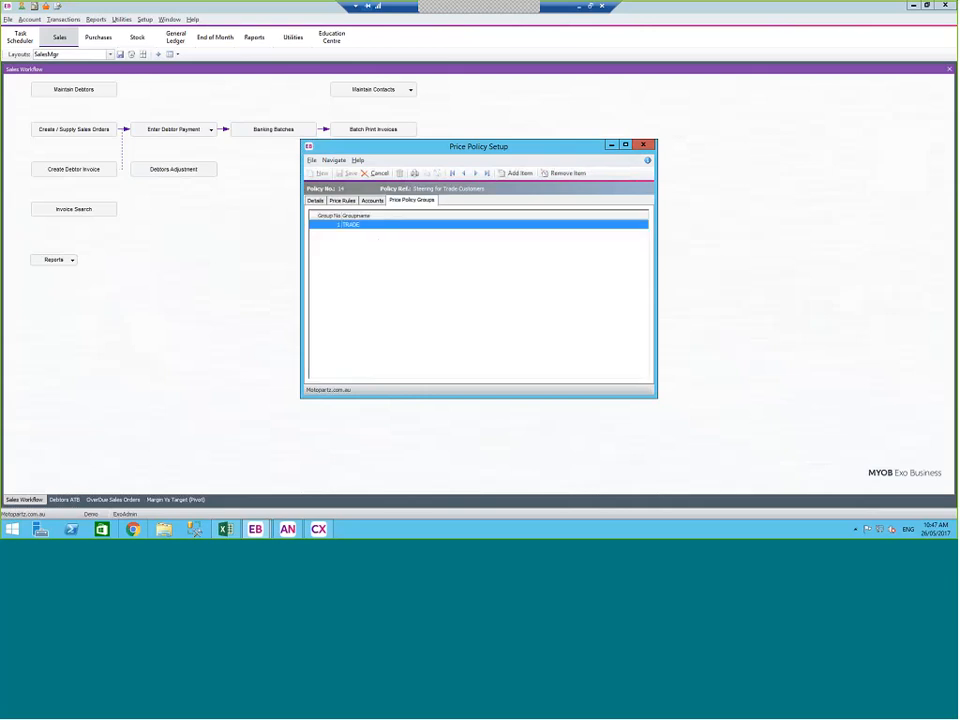
pyautogui.click(325, 203)
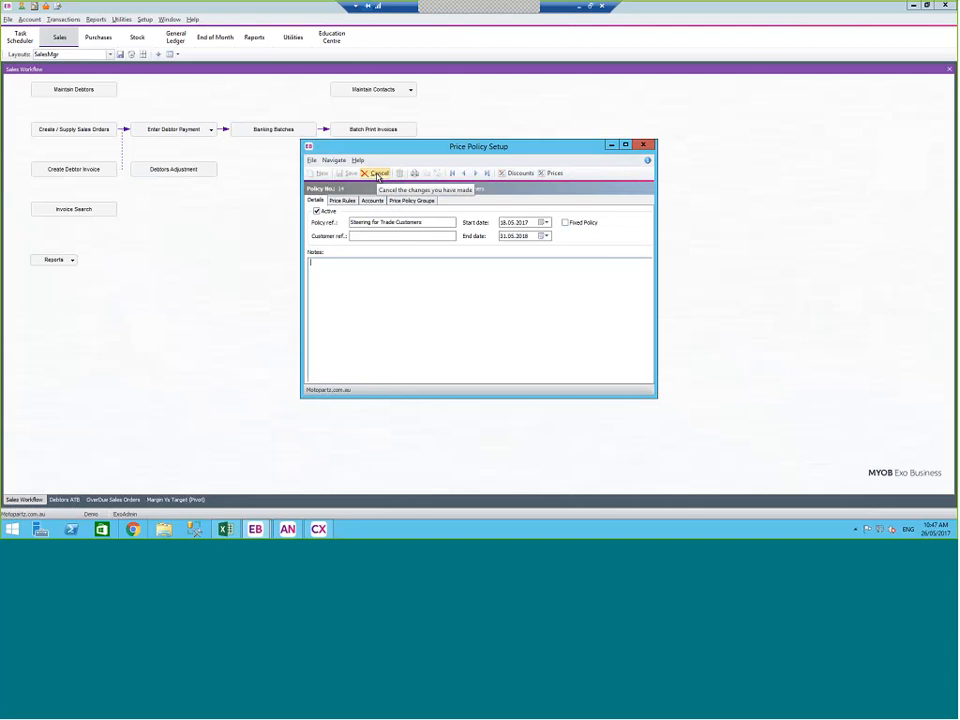
pyautogui.click(378, 175)
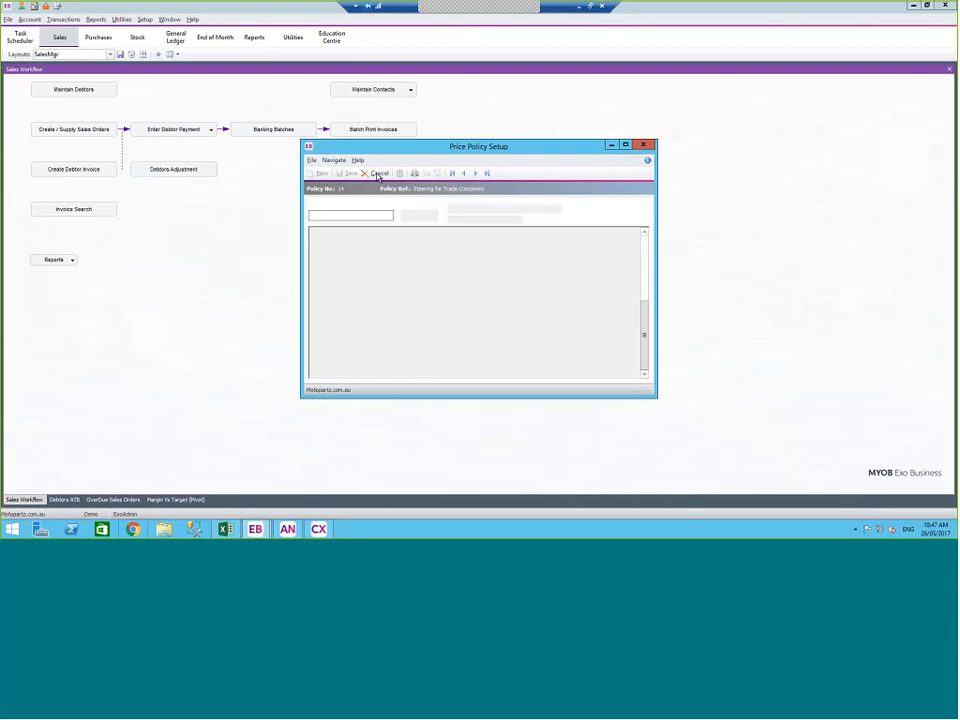
pyautogui.click(366, 275)
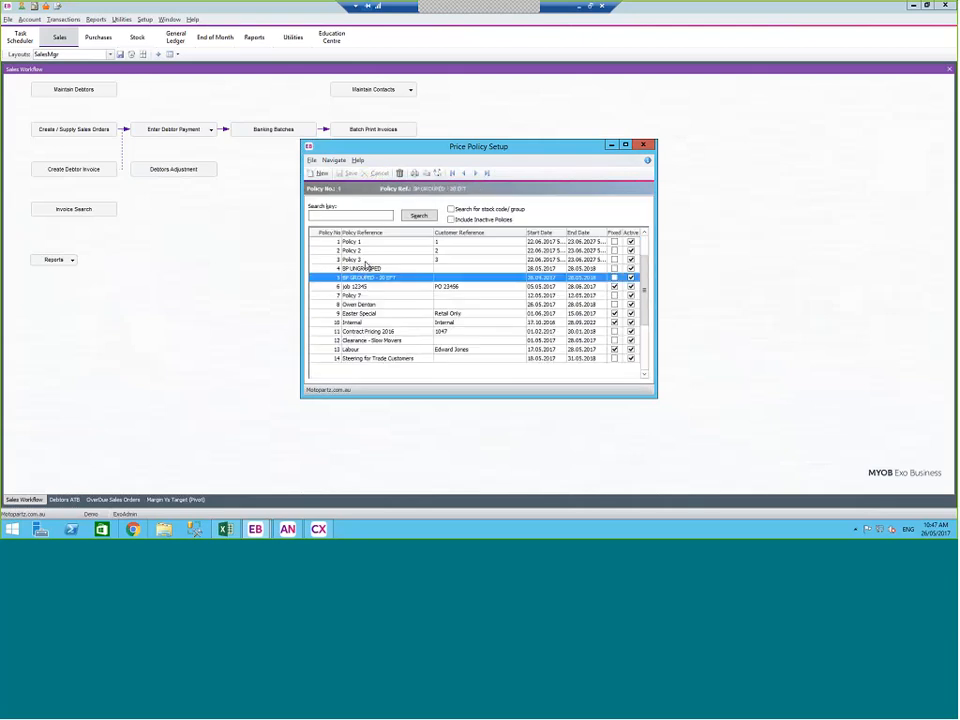
# Open the Easter Special price policy and review its price rules, price policy groups, accounts and details
pyautogui.press('Up')
pyautogui.press('Up')
pyautogui.scroll(-7, 366, 263)
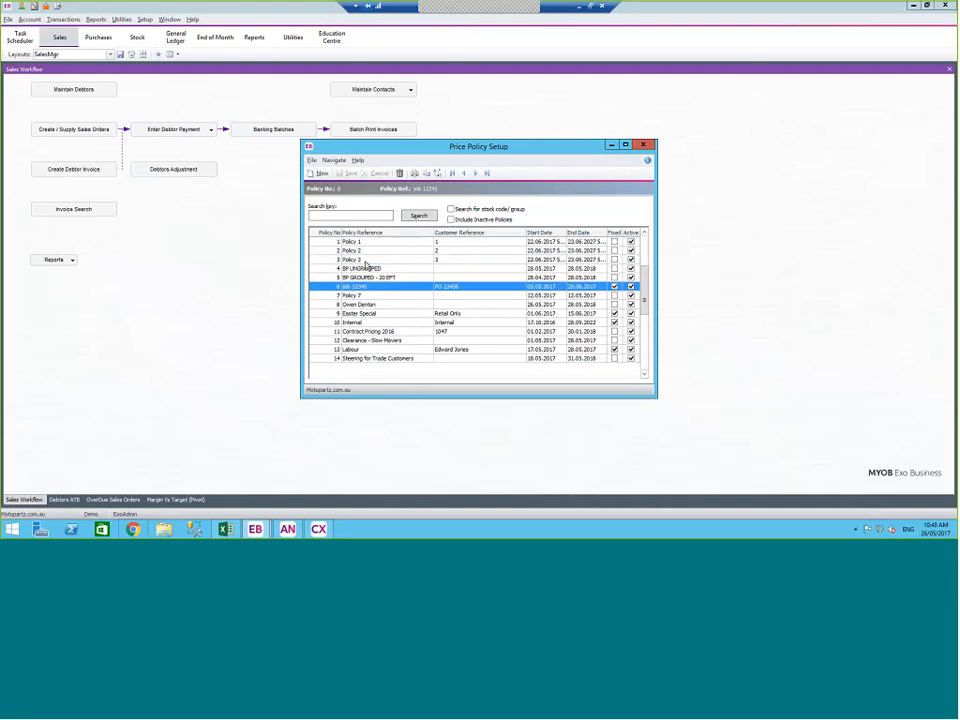
pyautogui.click(366, 262)
pyautogui.doubleClick(368, 316)
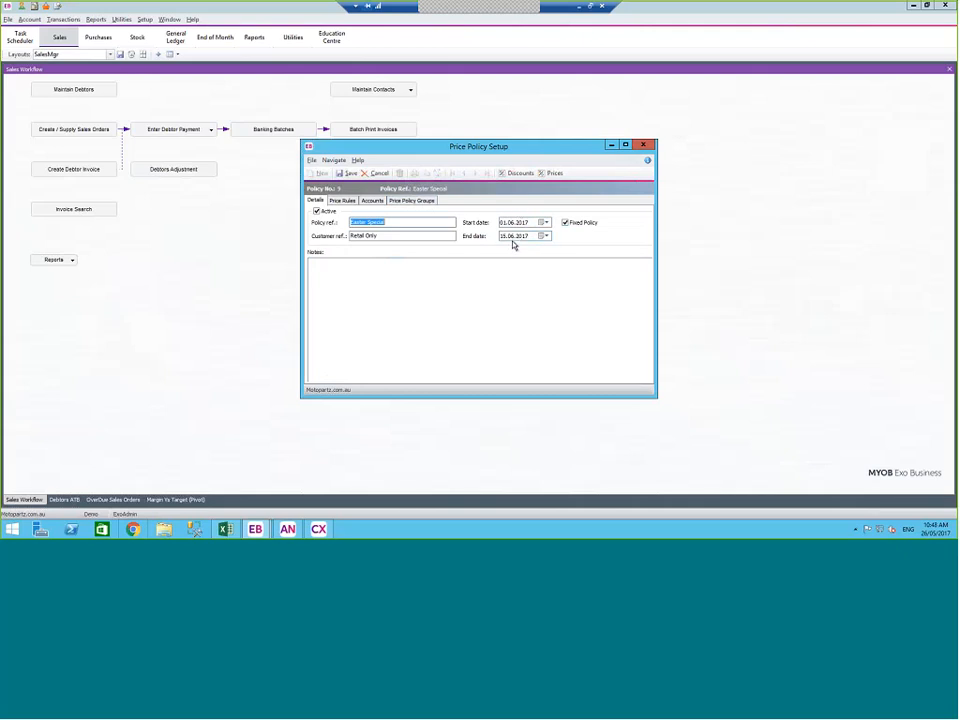
pyautogui.click(350, 202)
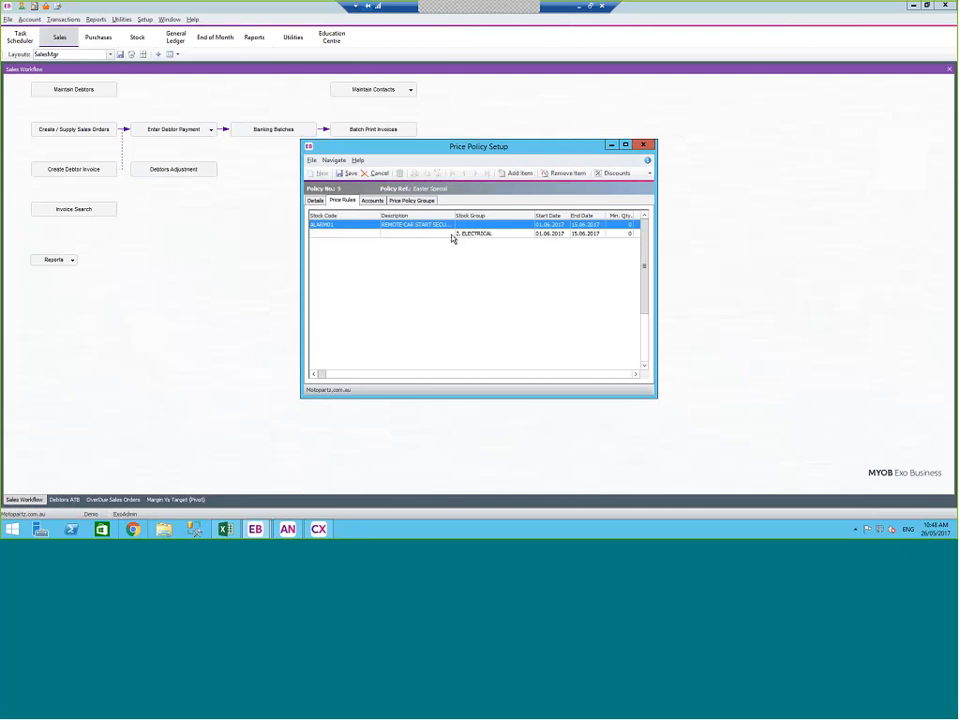
pyautogui.click(413, 201)
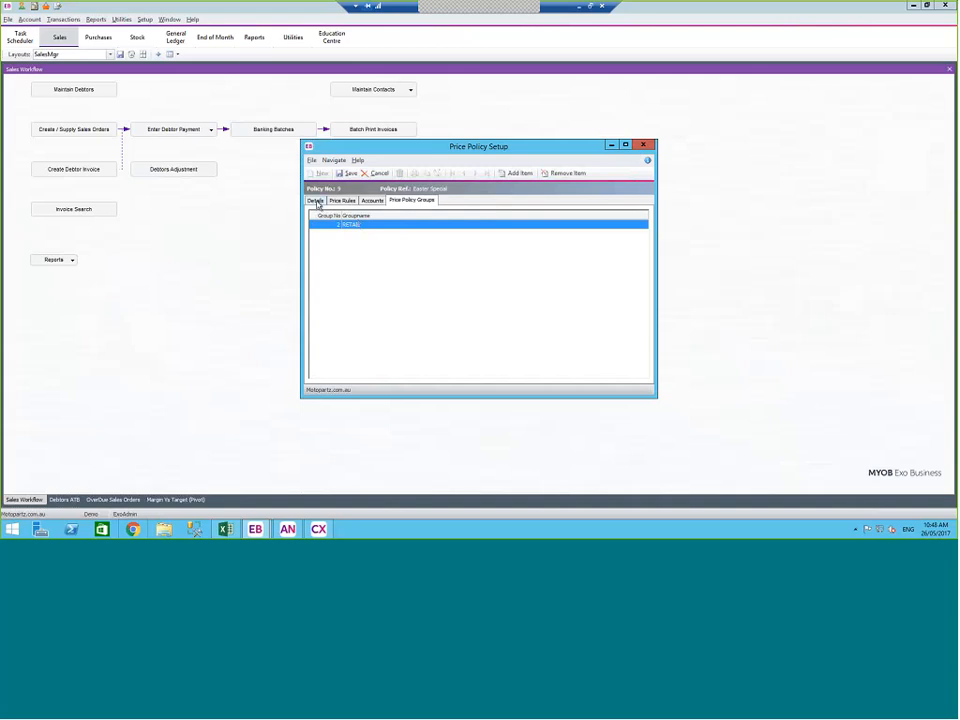
pyautogui.click(368, 202)
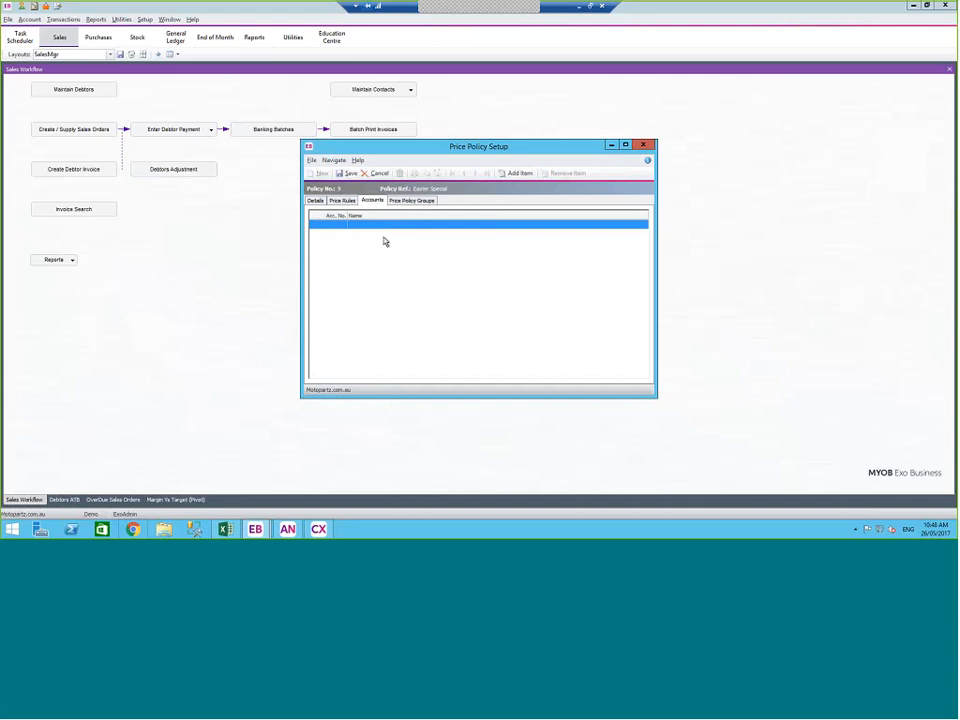
pyautogui.click(313, 202)
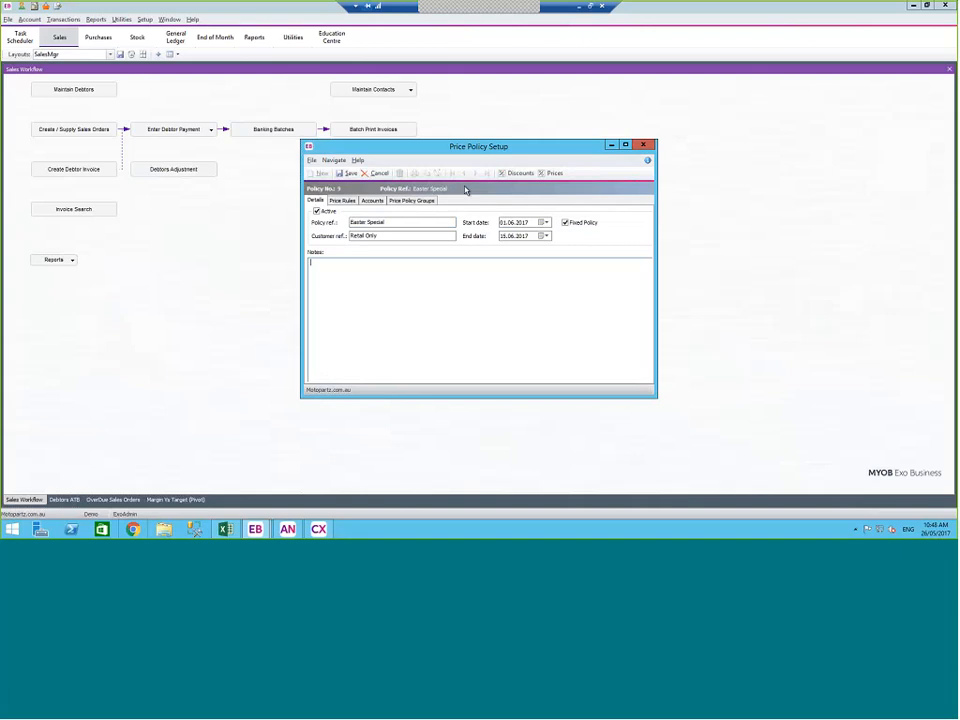
# Add the TRADE and FOREIGN price policy groups to Easter Special, save the policy and close price policy setup
pyautogui.click(412, 201)
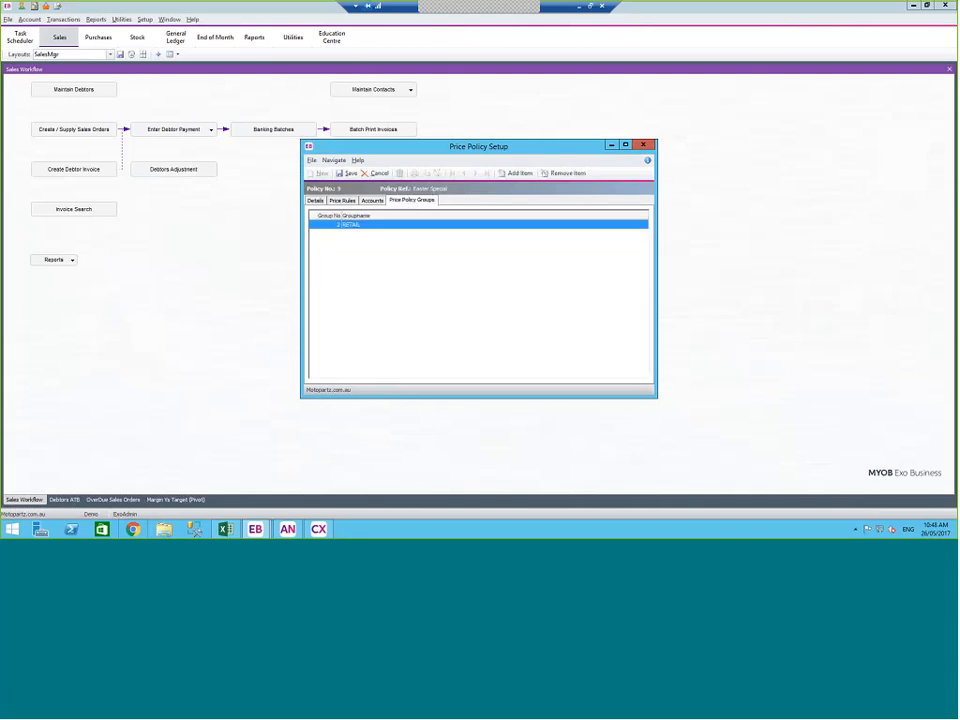
pyautogui.click(518, 173)
pyautogui.doubleClick(451, 277)
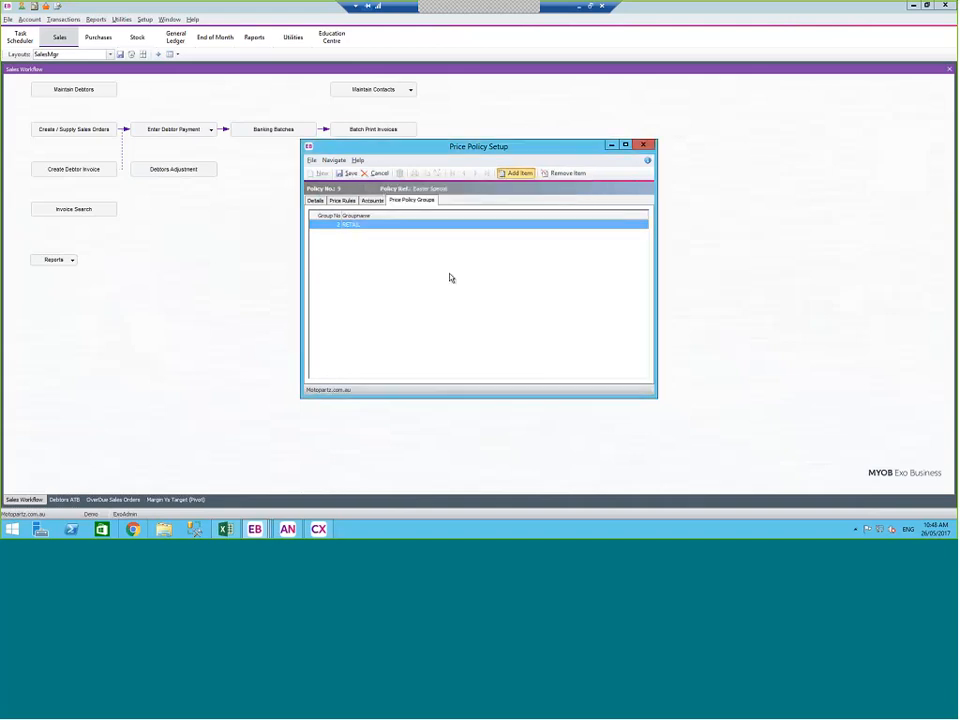
pyautogui.click(518, 173)
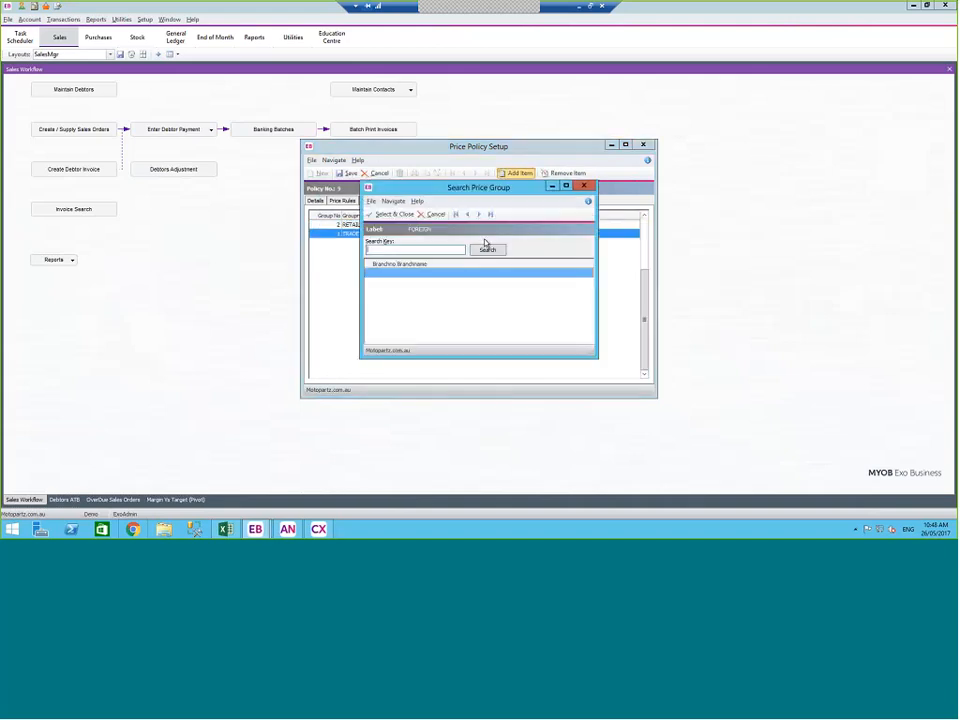
pyautogui.doubleClick(439, 272)
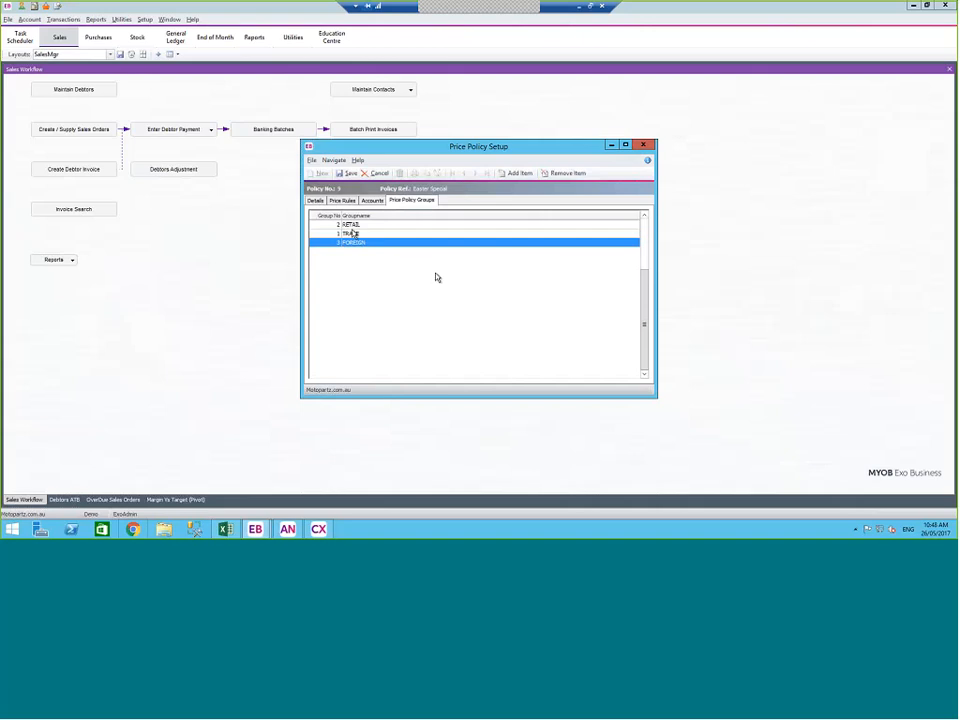
pyautogui.click(343, 224)
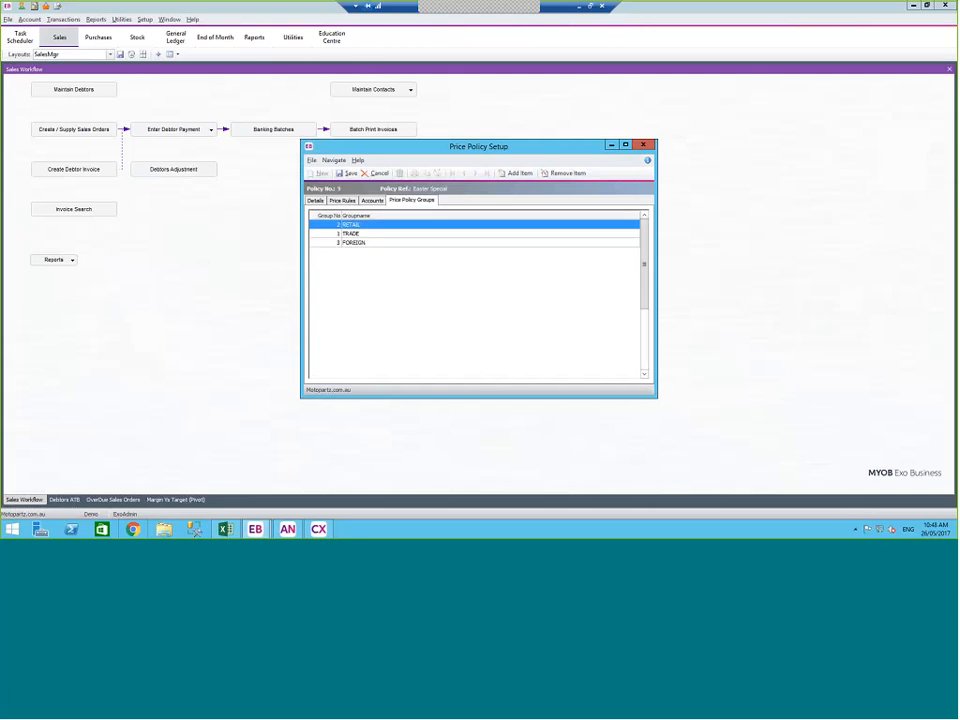
pyautogui.click(315, 200)
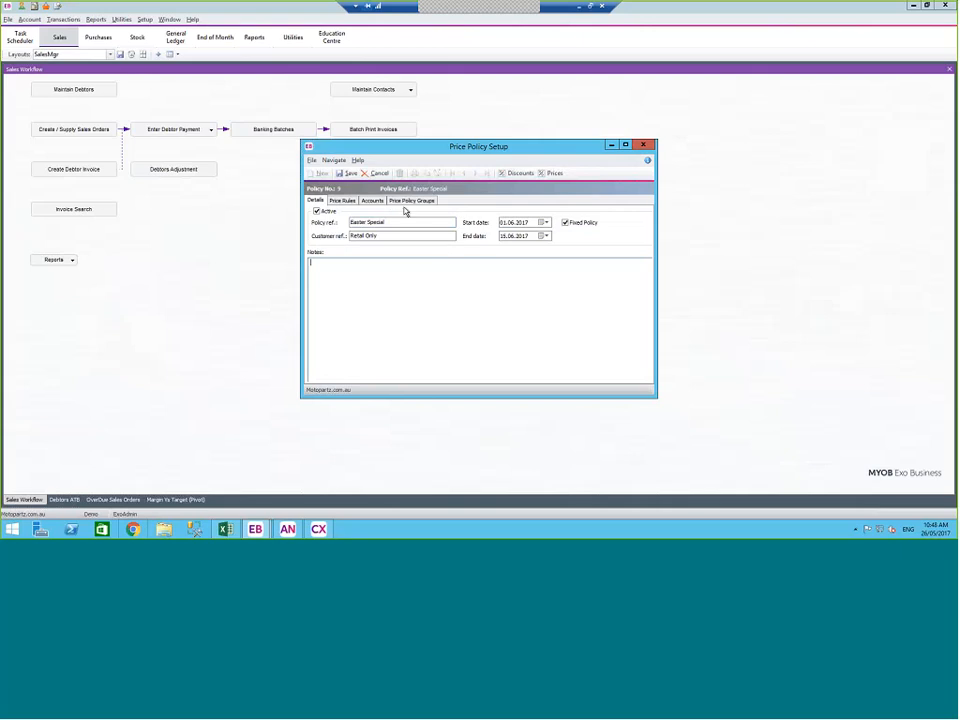
pyautogui.click(374, 201)
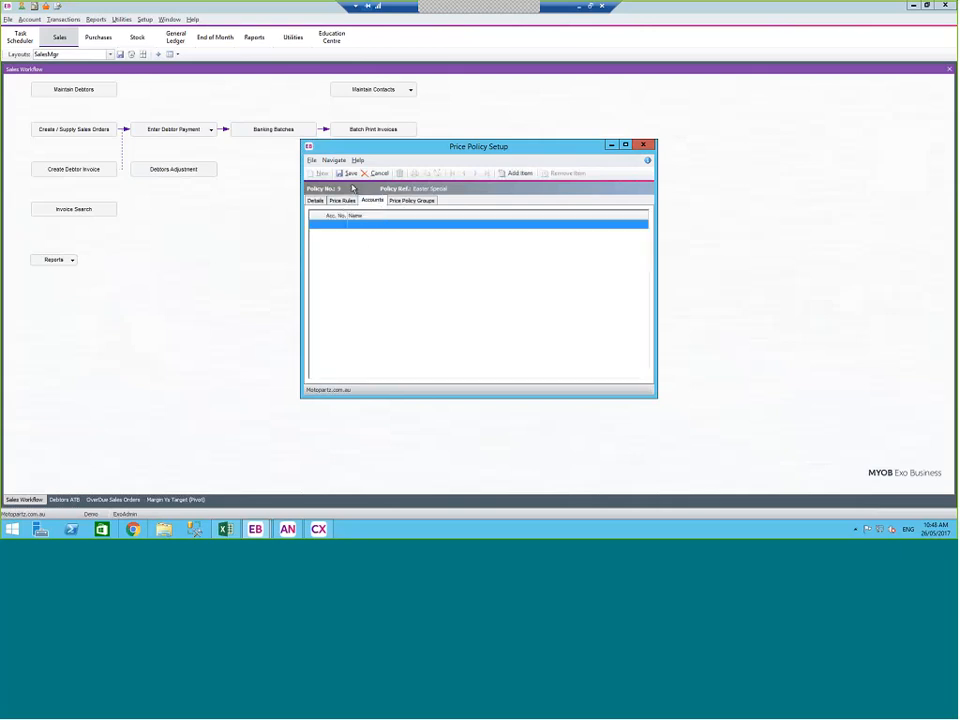
pyautogui.click(350, 174)
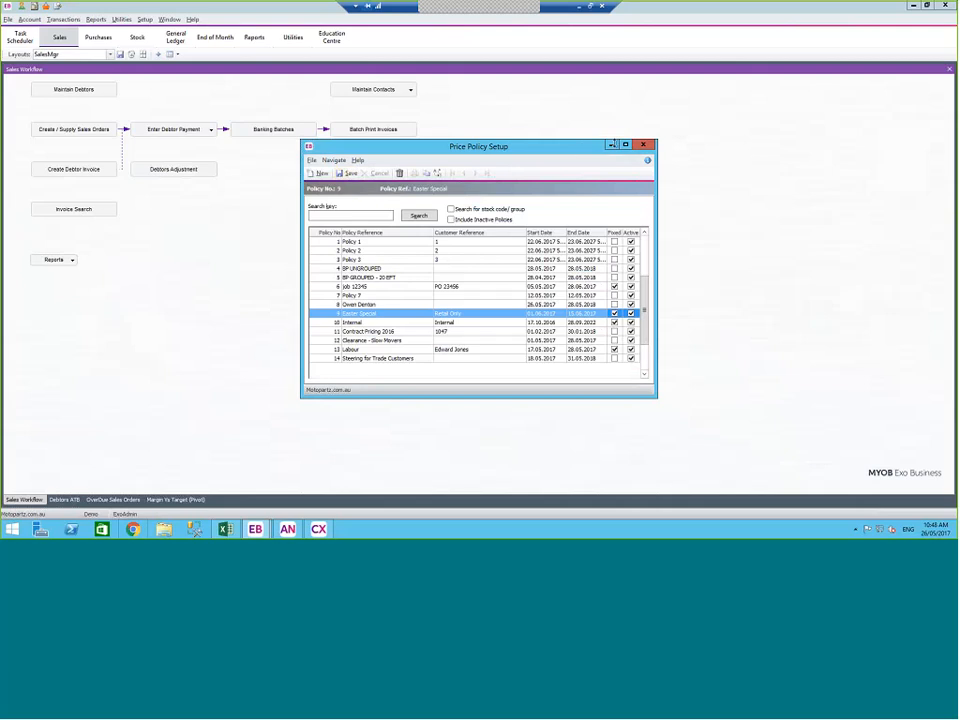
pyautogui.click(646, 146)
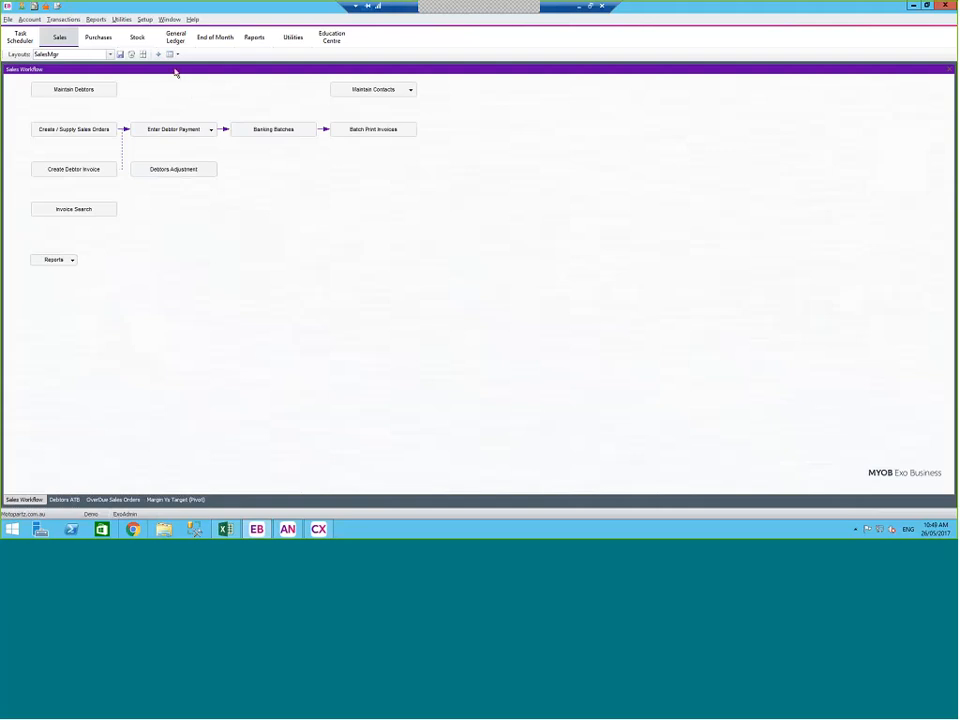
# Open the sales orders list, view the kinds of new order on offer, and close the list
pyautogui.click(98, 135)
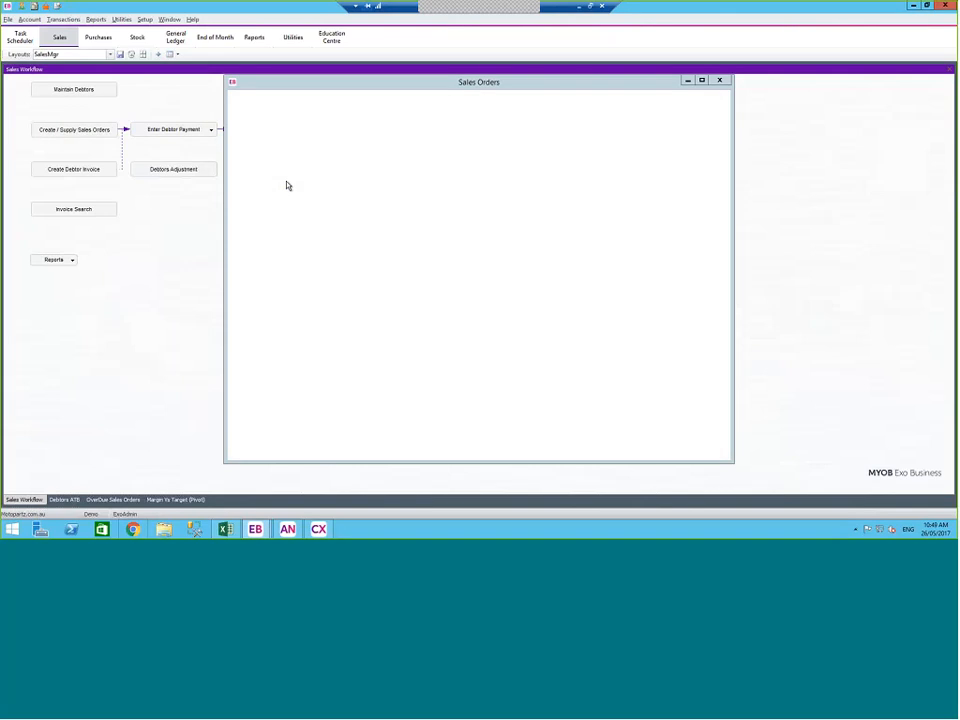
pyautogui.click(255, 110)
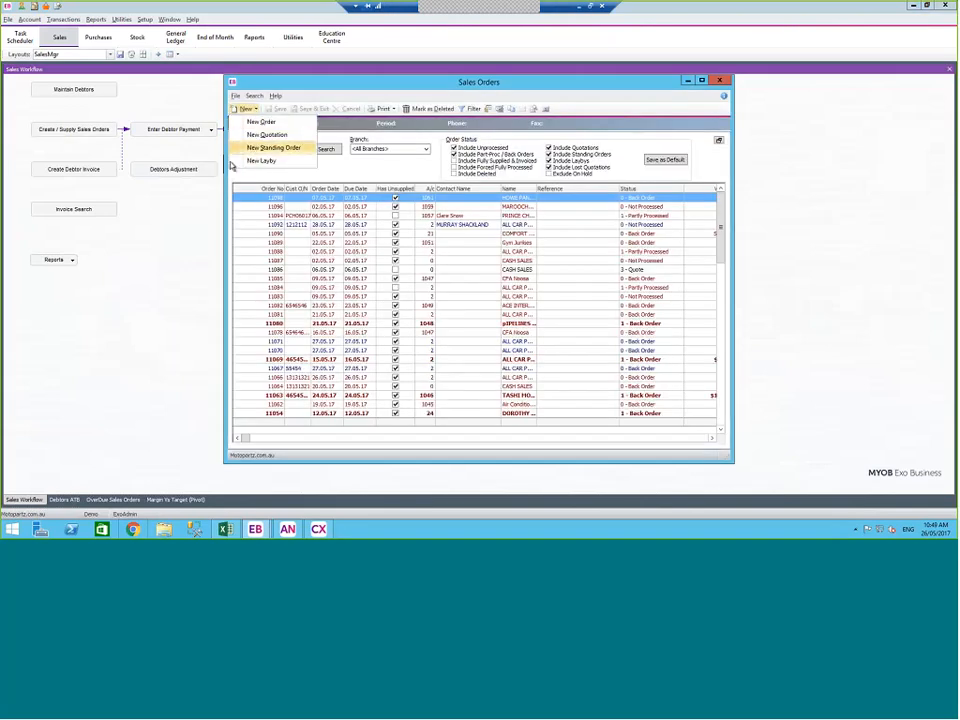
pyautogui.click(719, 81)
pyautogui.click(719, 81)
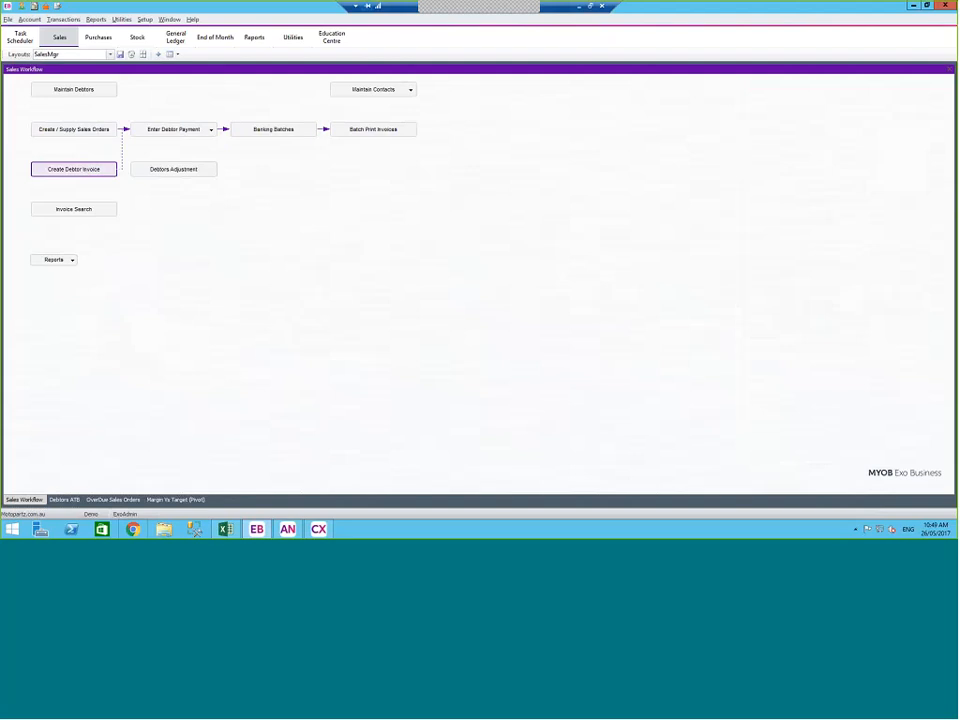
# Launch Job Costing from the utilities, open the job search and run it without a search key
pyautogui.click(121, 19)
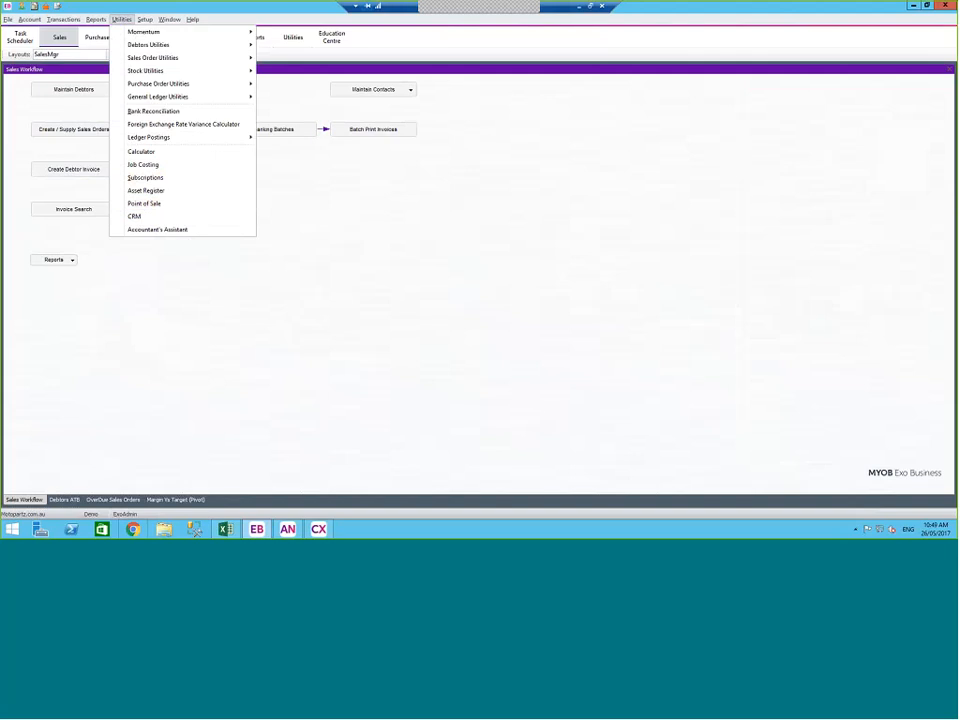
pyautogui.click(161, 165)
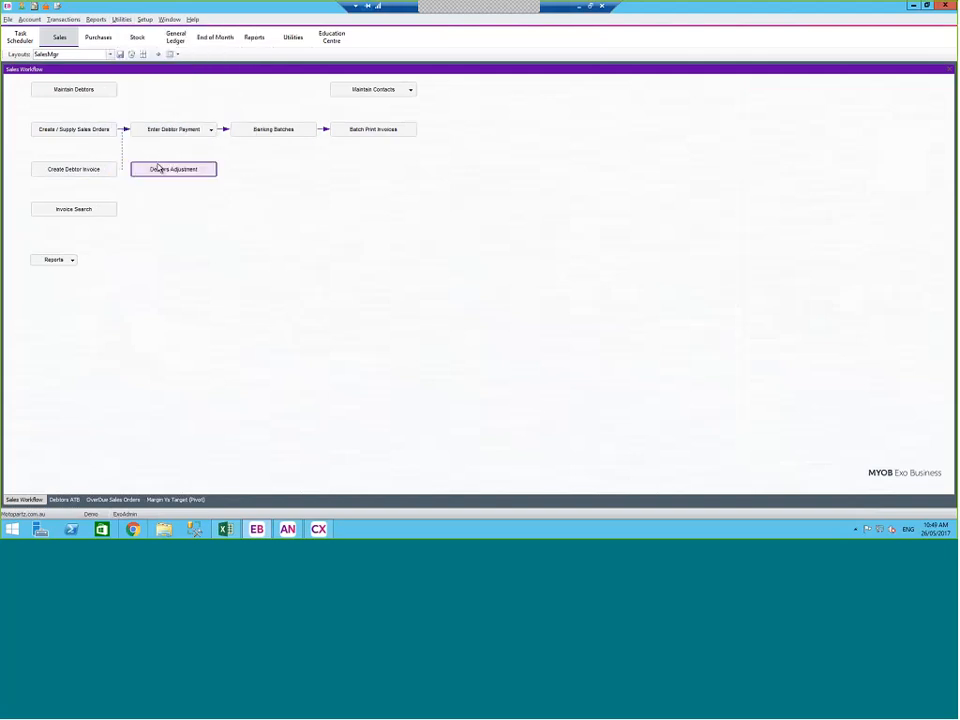
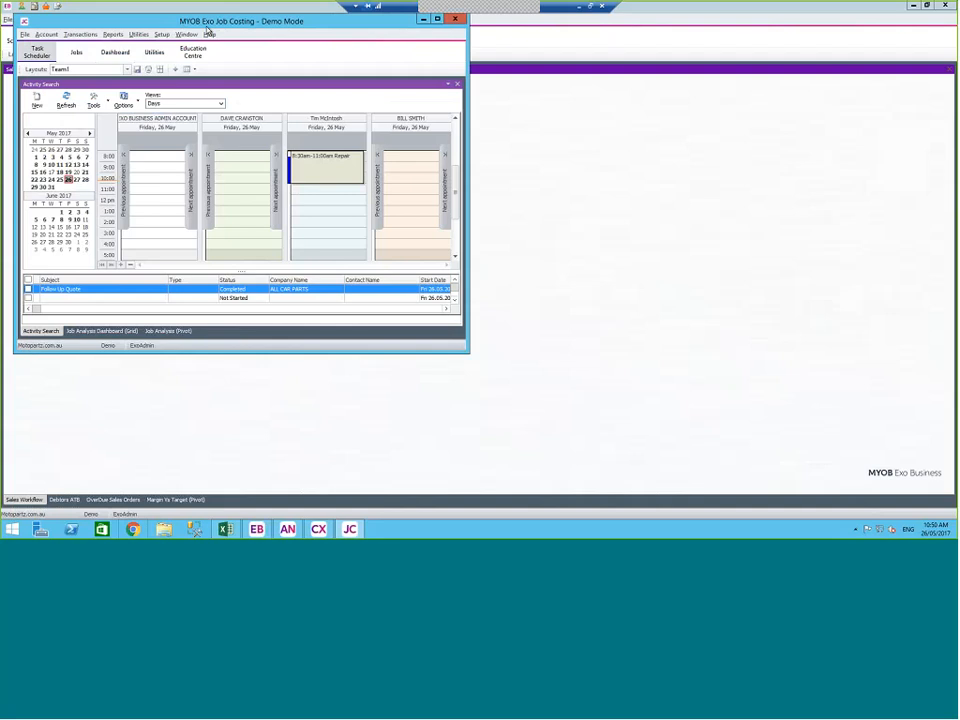
pyautogui.moveTo(207, 27); pyautogui.dragTo(275, 37)
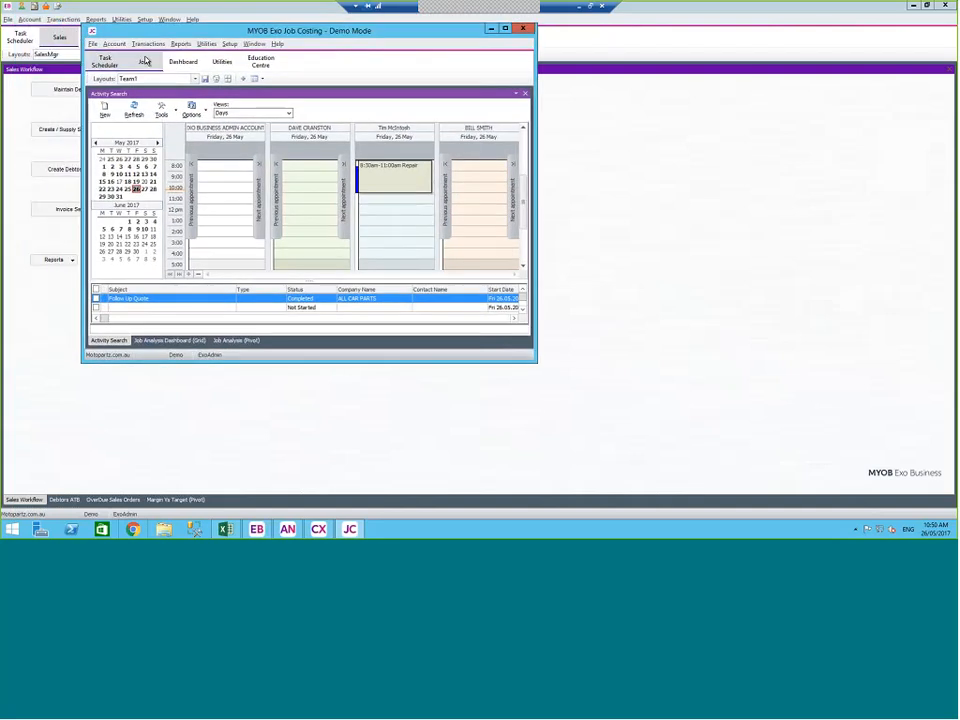
pyautogui.click(144, 61)
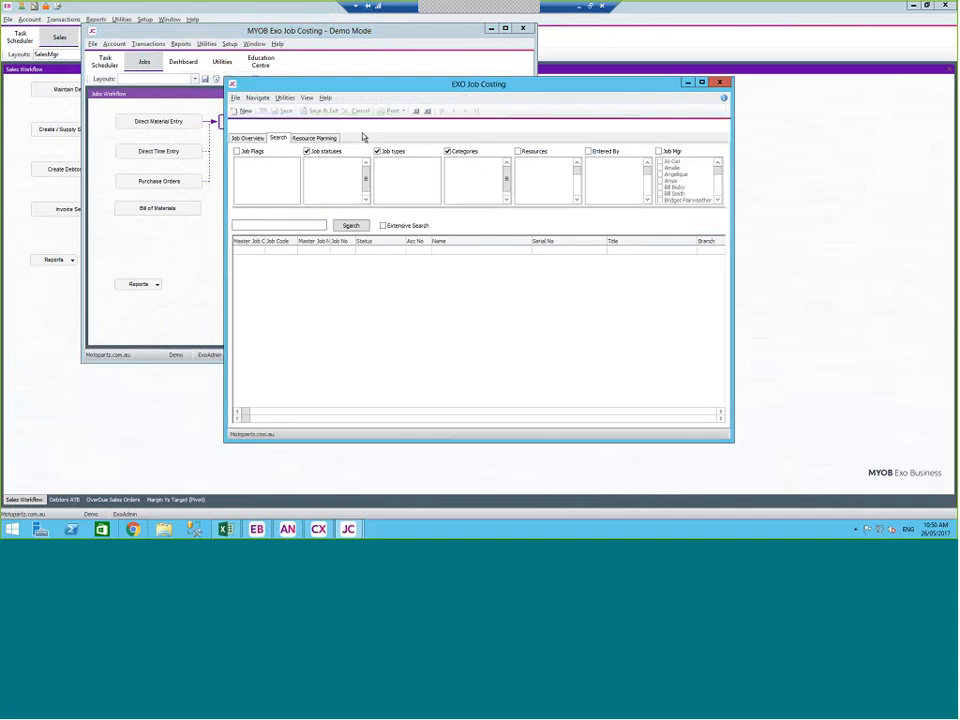
pyautogui.click(354, 226)
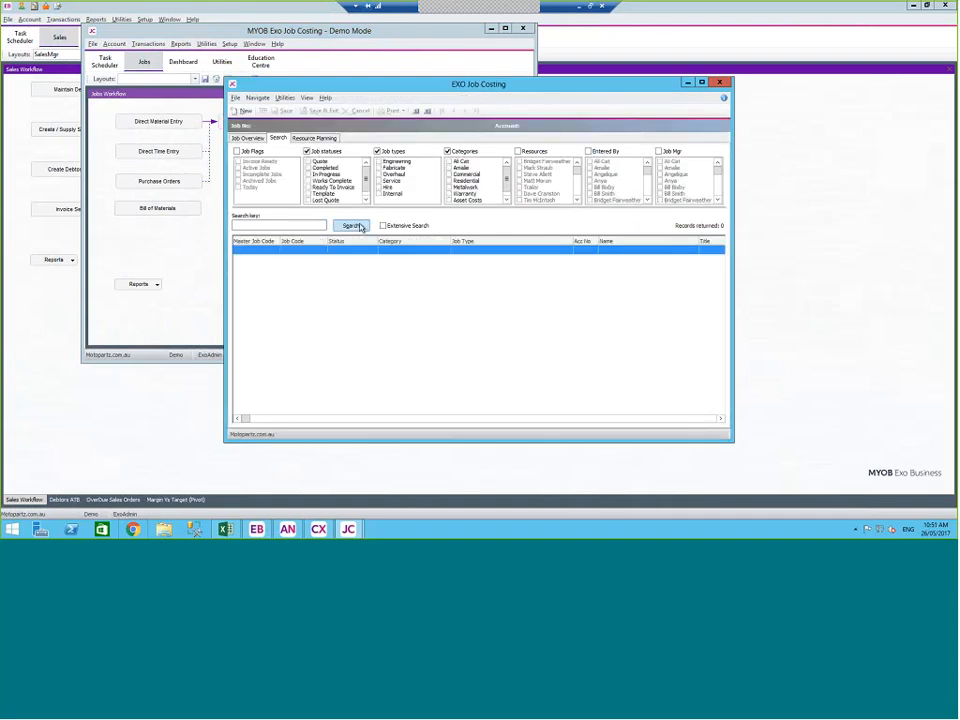
# Create a new job titled TEST PRICING JOB with the status Quote
pyautogui.click(246, 111)
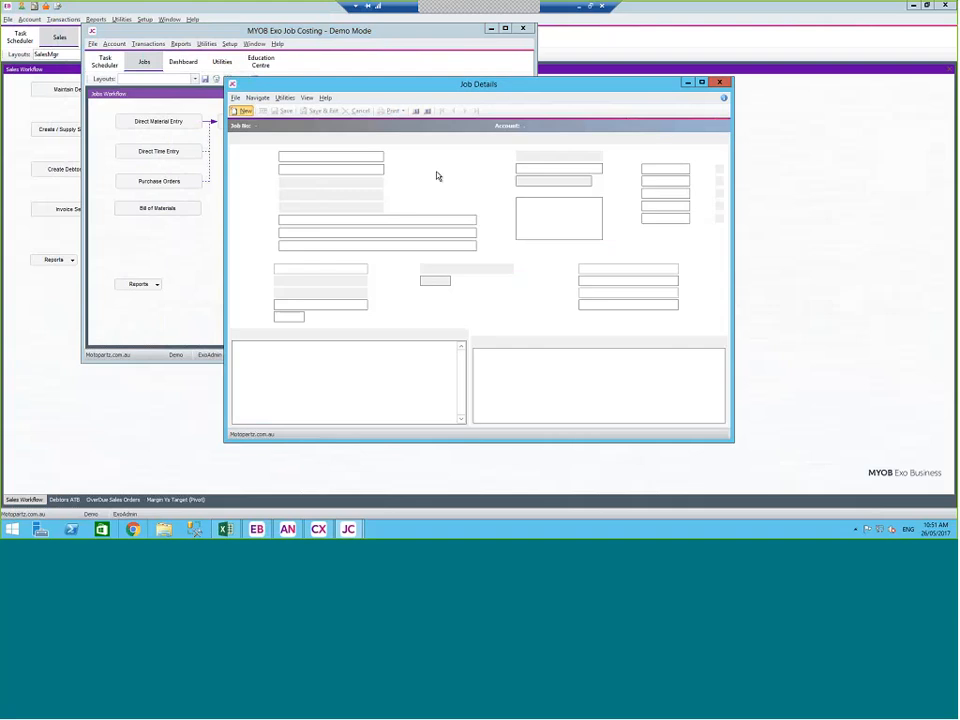
pyautogui.write('T')
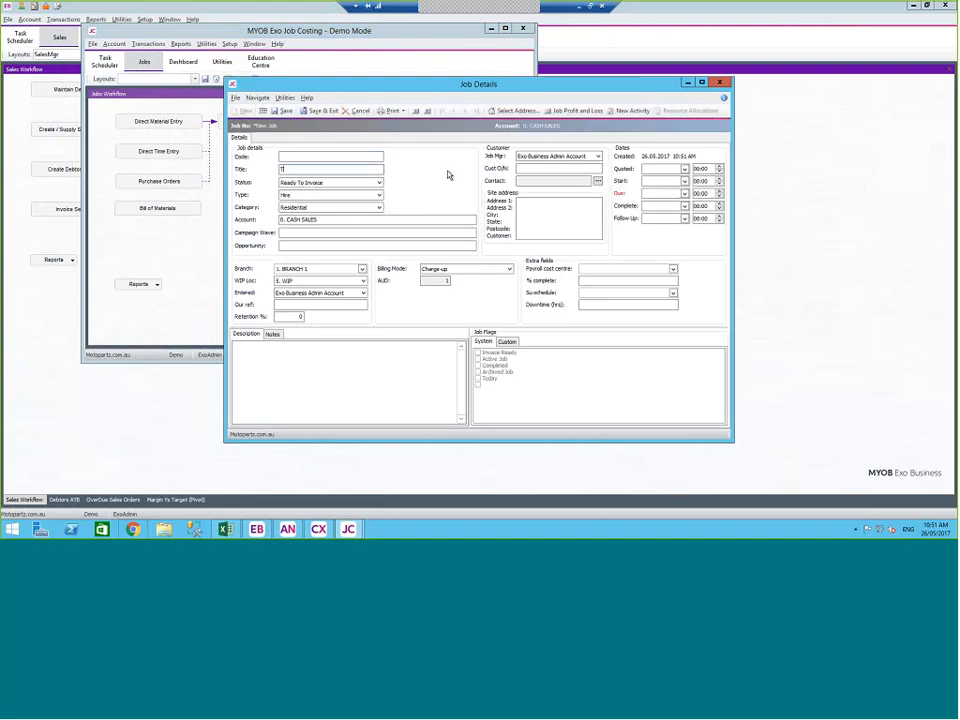
pyautogui.write('EST PRICING JOB')
pyautogui.press('Tab')
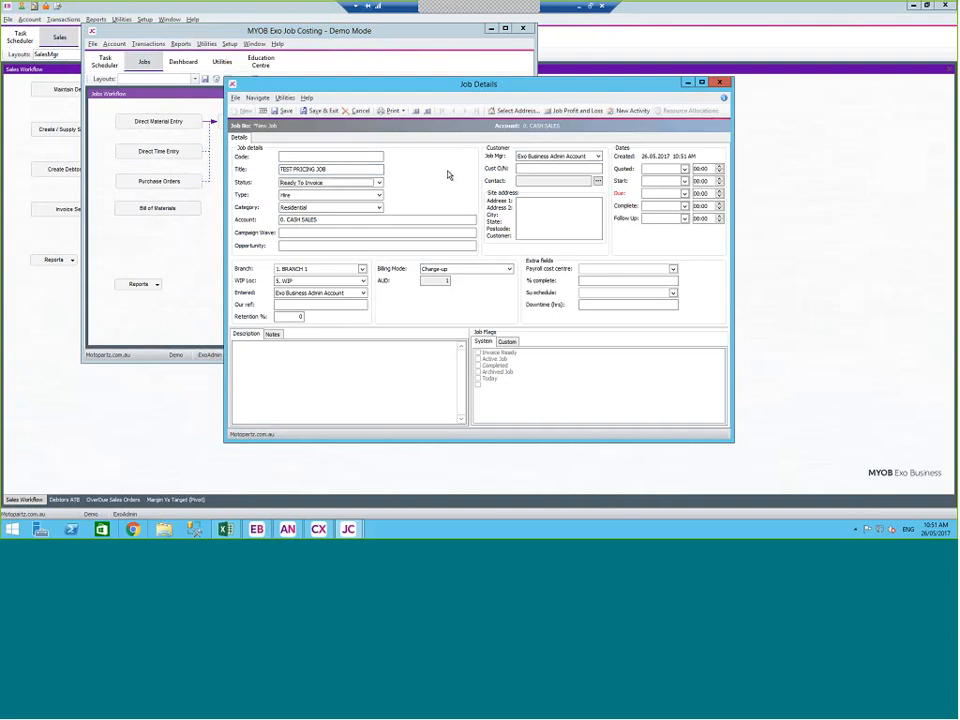
pyautogui.press('q')
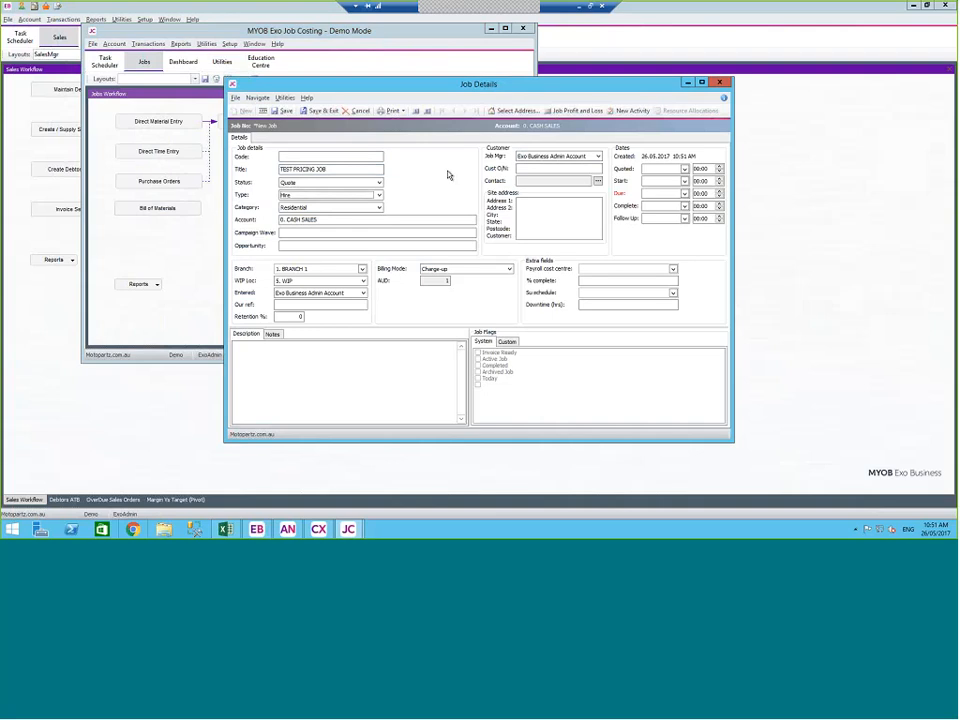
pyautogui.press('Tab')
pyautogui.press('Tab')
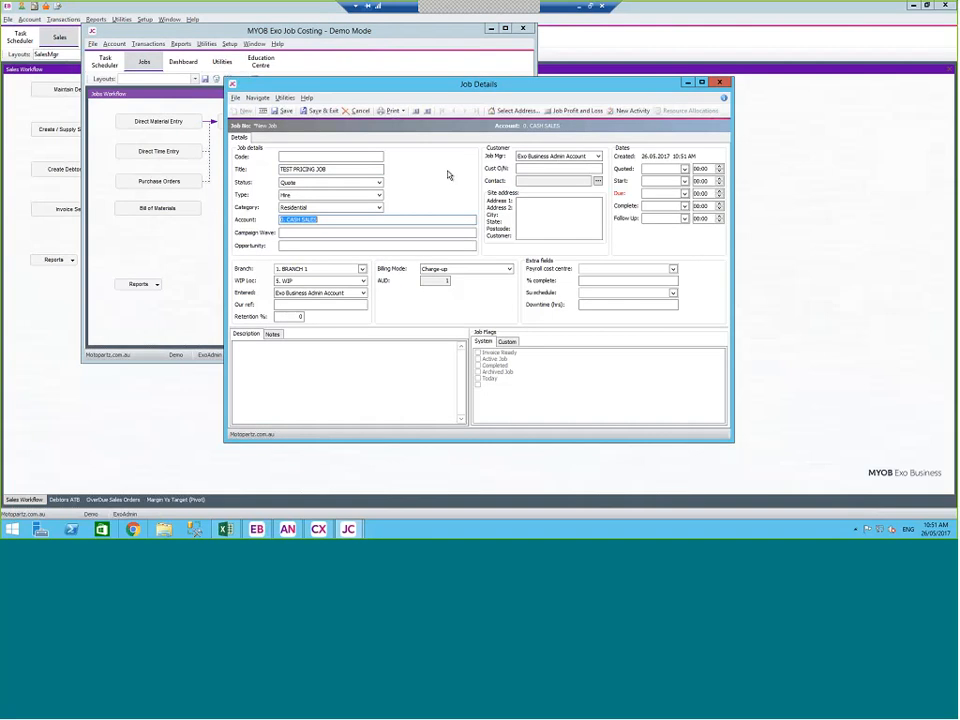
# Search for the account with PANE, assign D & C PANELBEATERS to the job and dismiss the account alert
pyautogui.write('PANE')
pyautogui.press('Return')
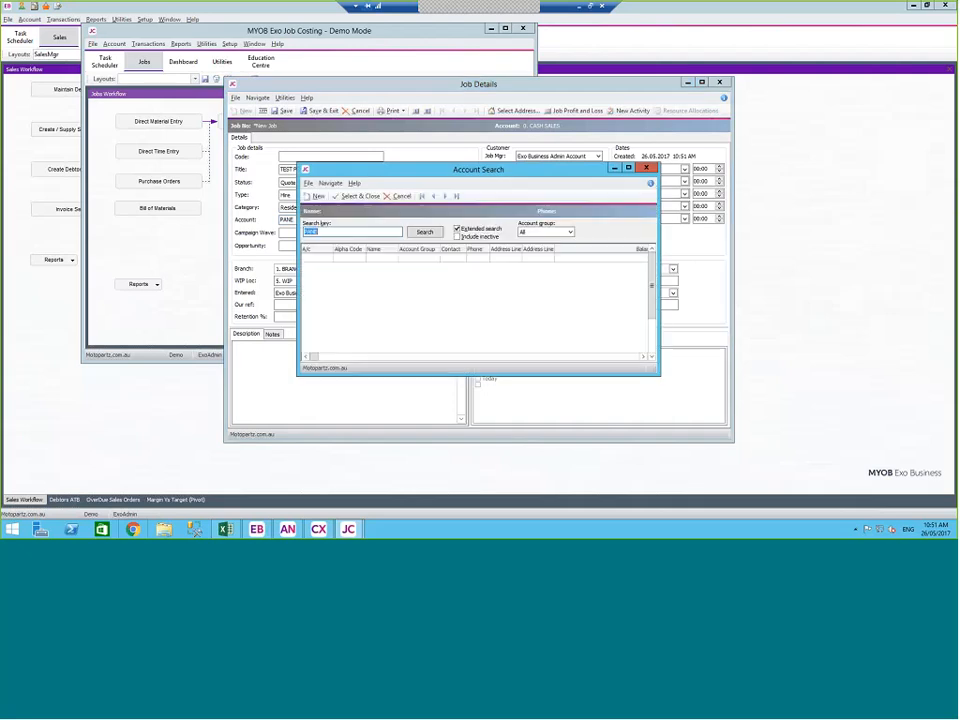
pyautogui.press('Return')
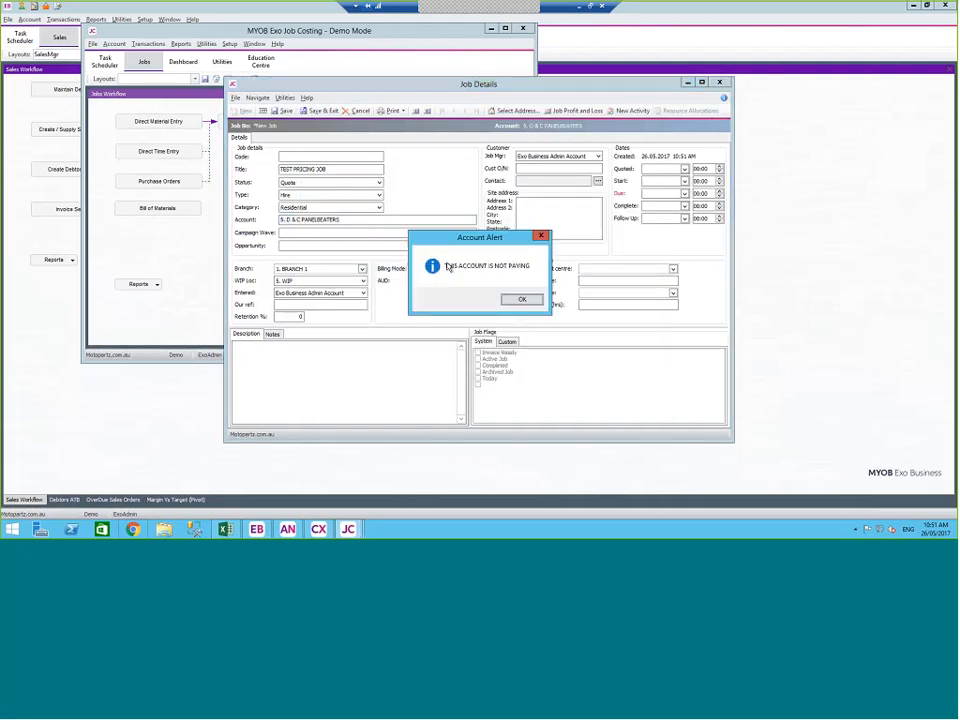
pyautogui.press('Return')
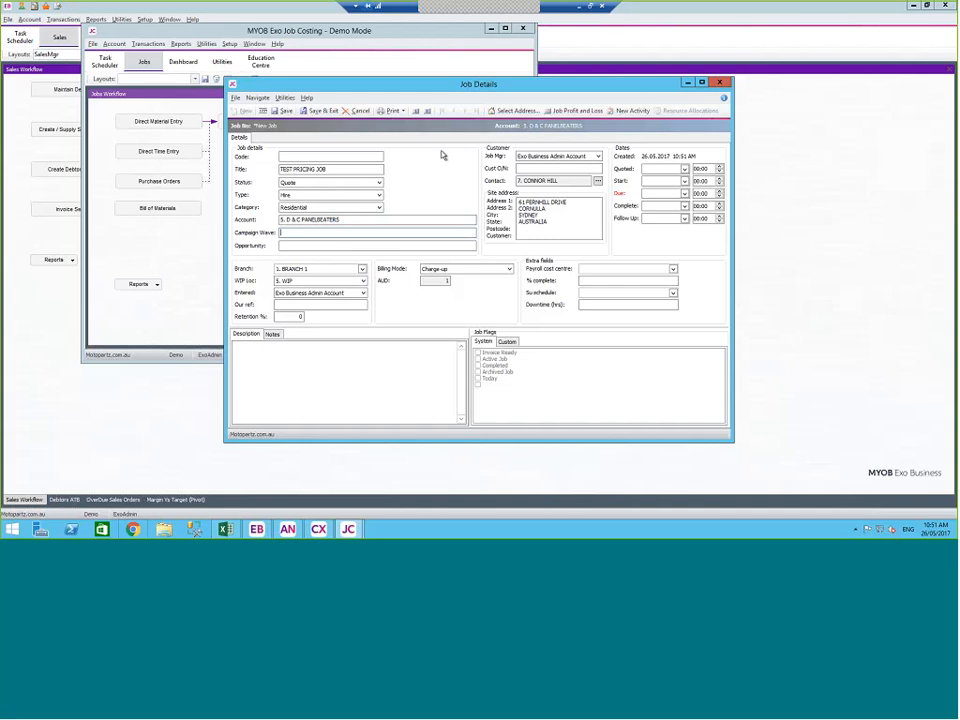
# Save the new job, dismiss the account alert and open the job's quote and budget lines
pyautogui.click(276, 111)
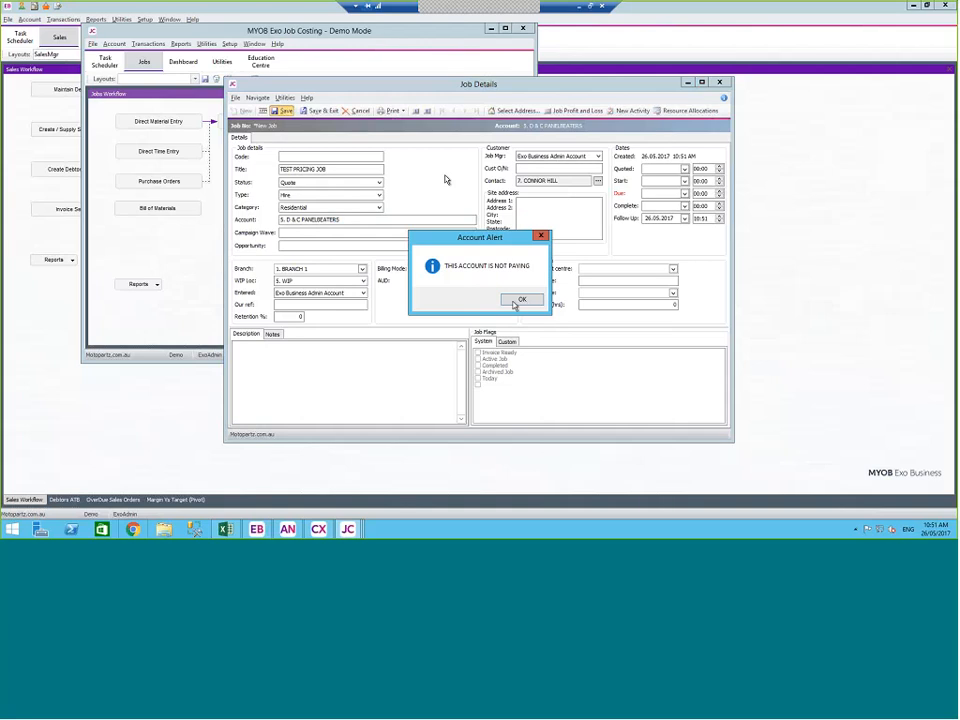
pyautogui.click(516, 300)
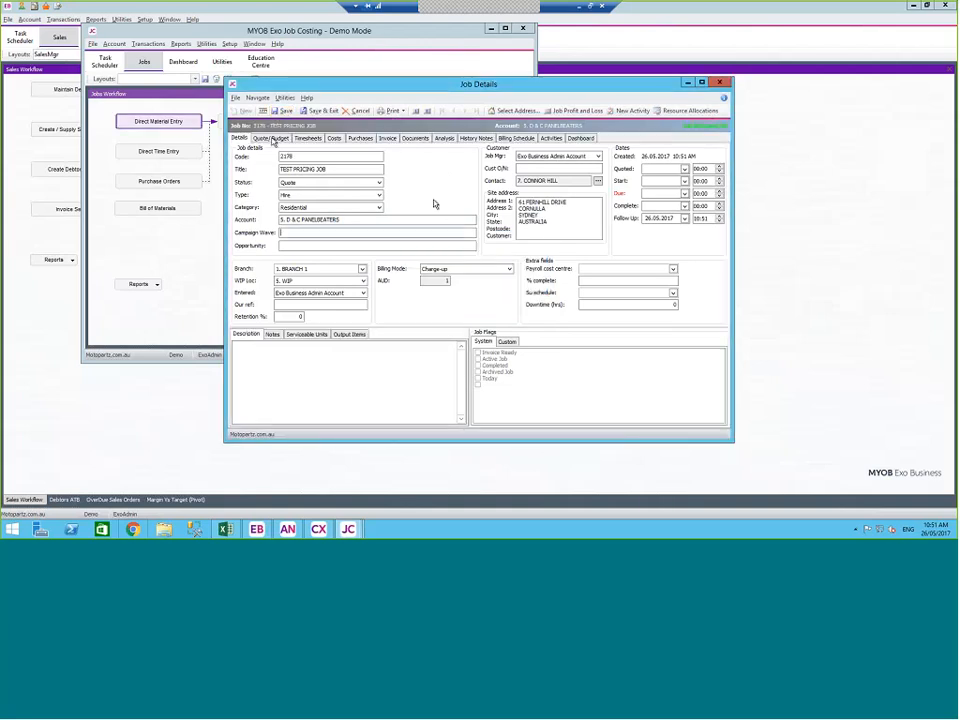
pyautogui.click(270, 138)
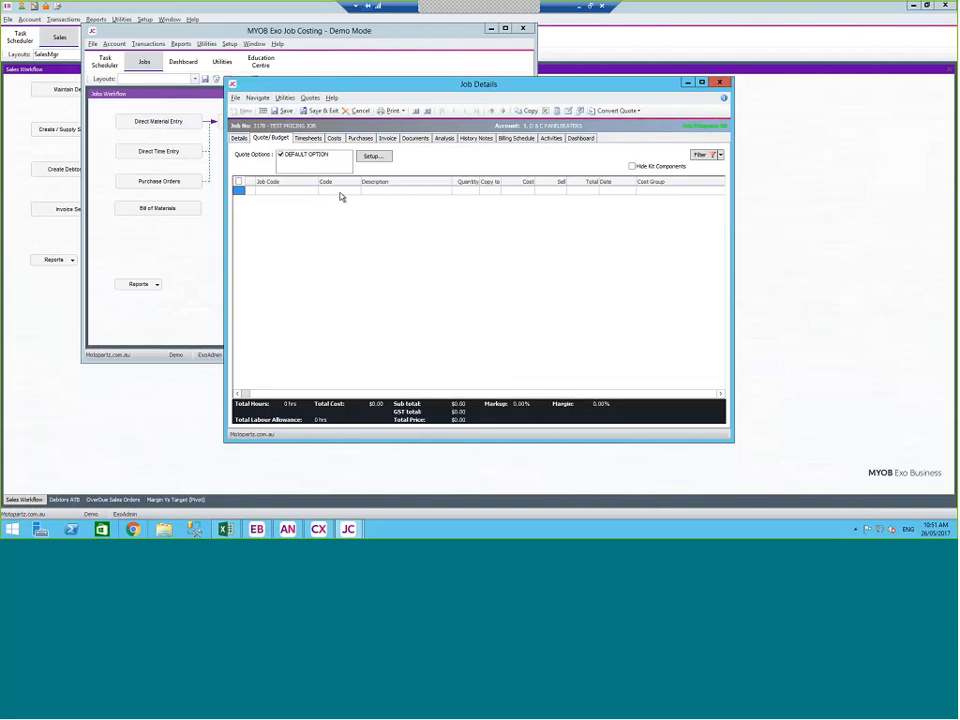
# Add the antiroll bars and the GTGASCD5A Monroe gas shocks to the quote, filtering the stock search by primary group STEE
pyautogui.click(334, 191)
pyautogui.moveTo(741, 212); pyautogui.dragTo(855, 212)
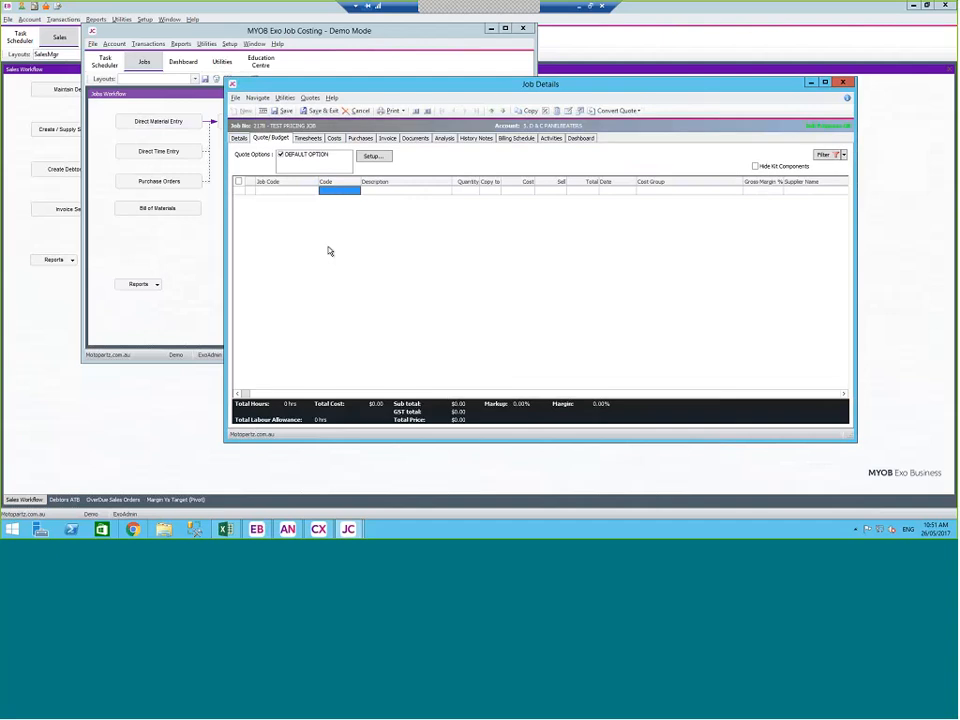
pyautogui.write('?')
pyautogui.press('Tab')
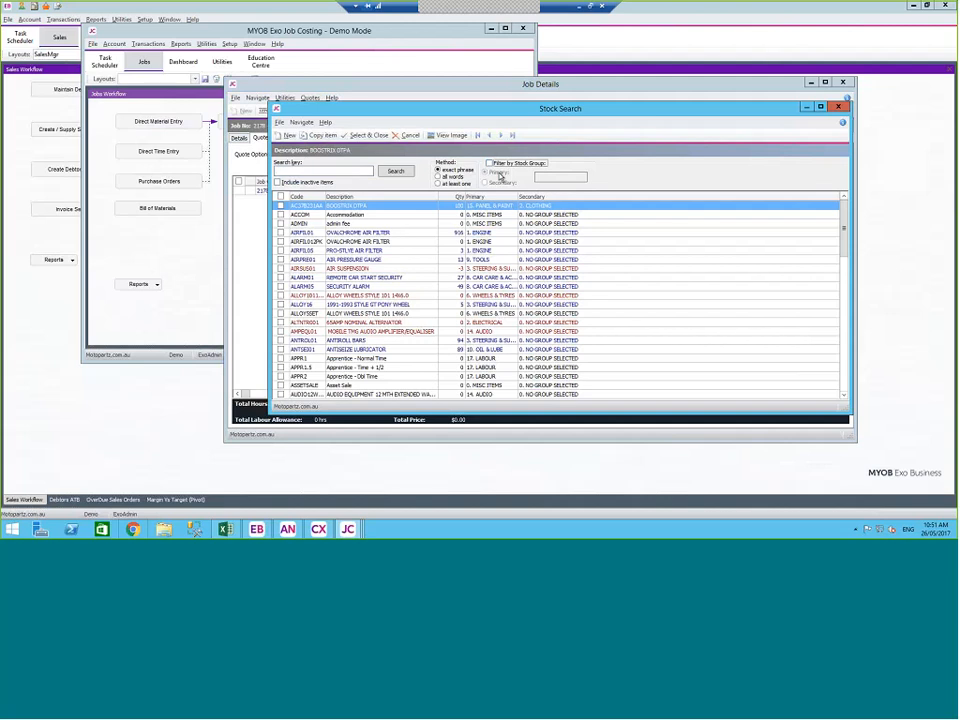
pyautogui.click(489, 162)
pyautogui.write('3')
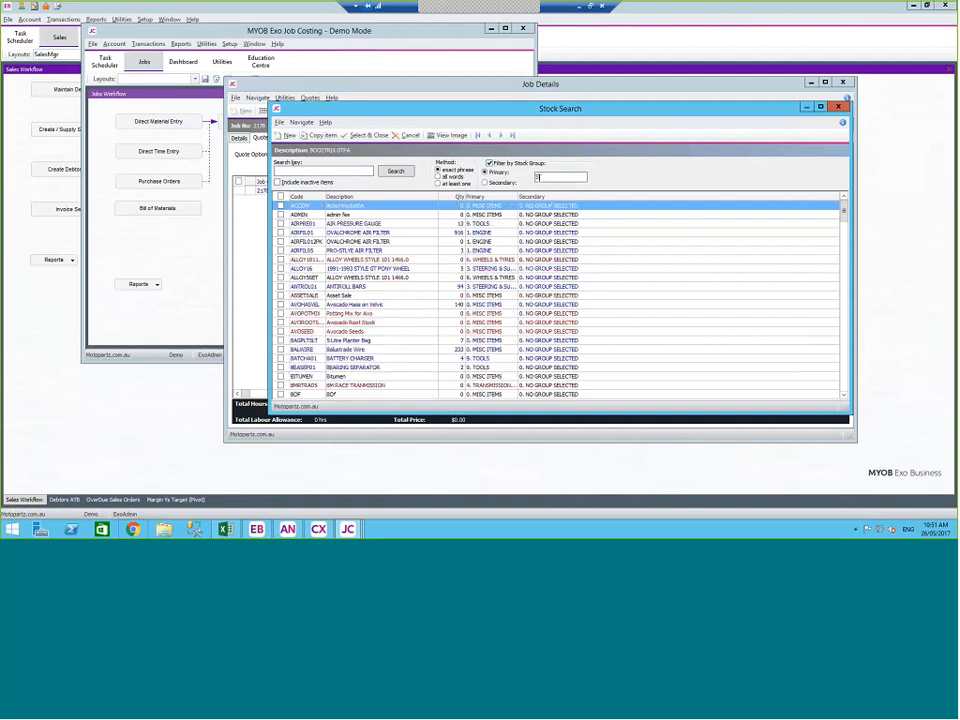
pyautogui.write('TEE')
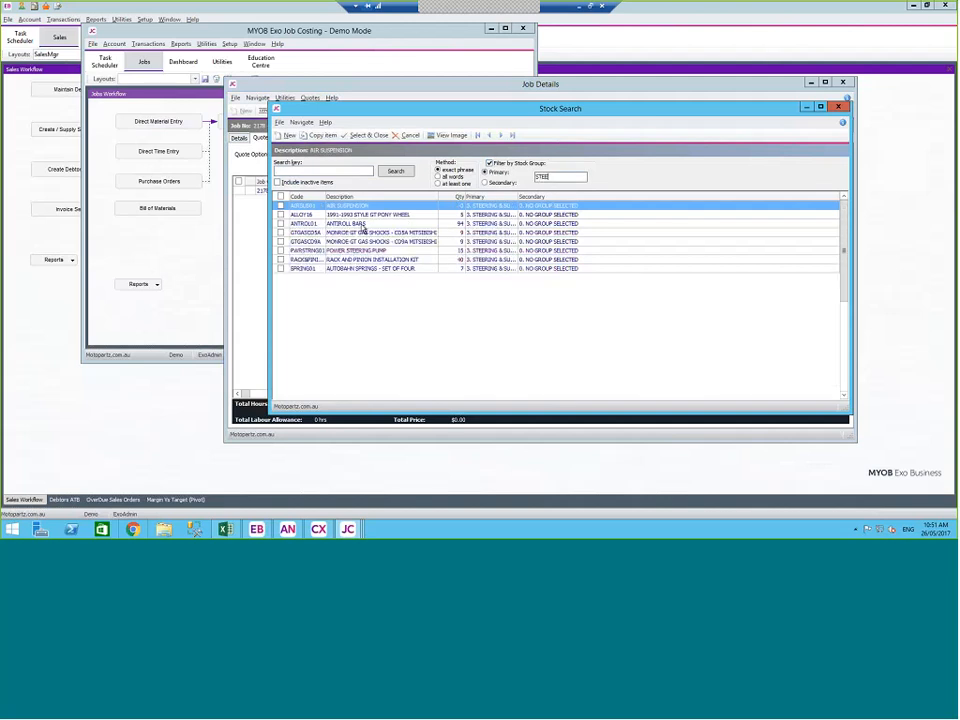
pyautogui.click(362, 226)
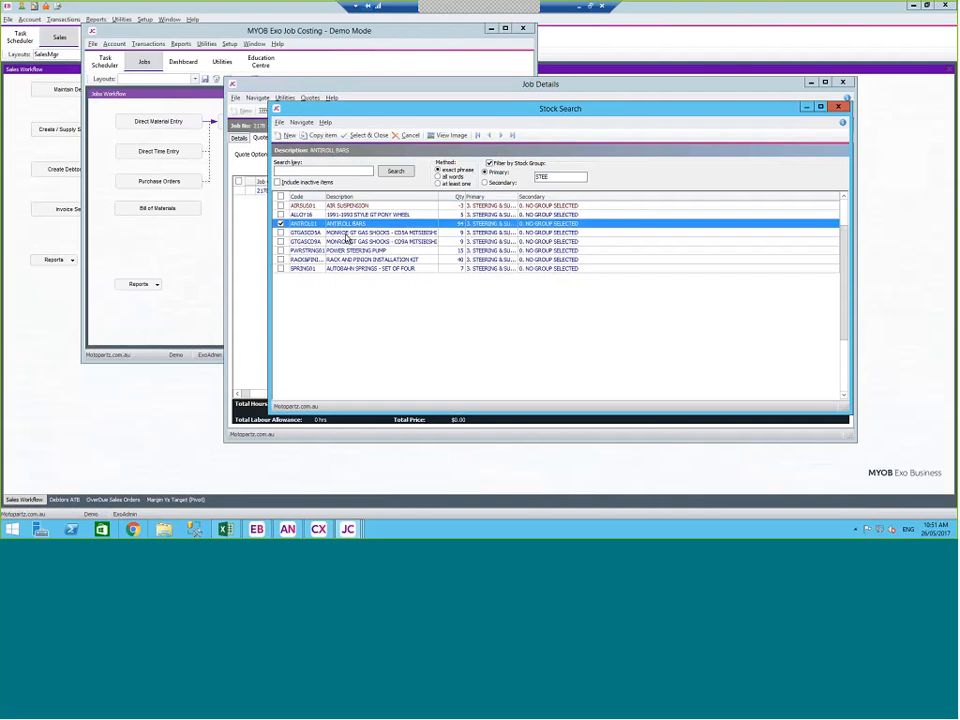
pyautogui.click(347, 234)
pyautogui.doubleClick(346, 235)
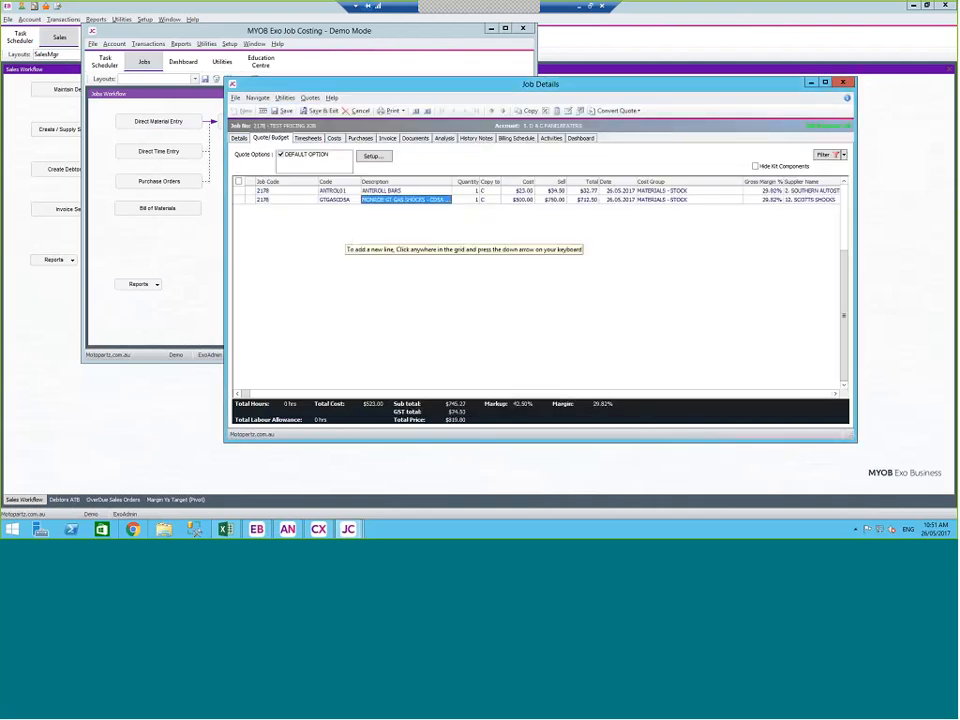
# Show the Markup (%) and Disc (%) columns in the quote lines grid
pyautogui.click(784, 394)
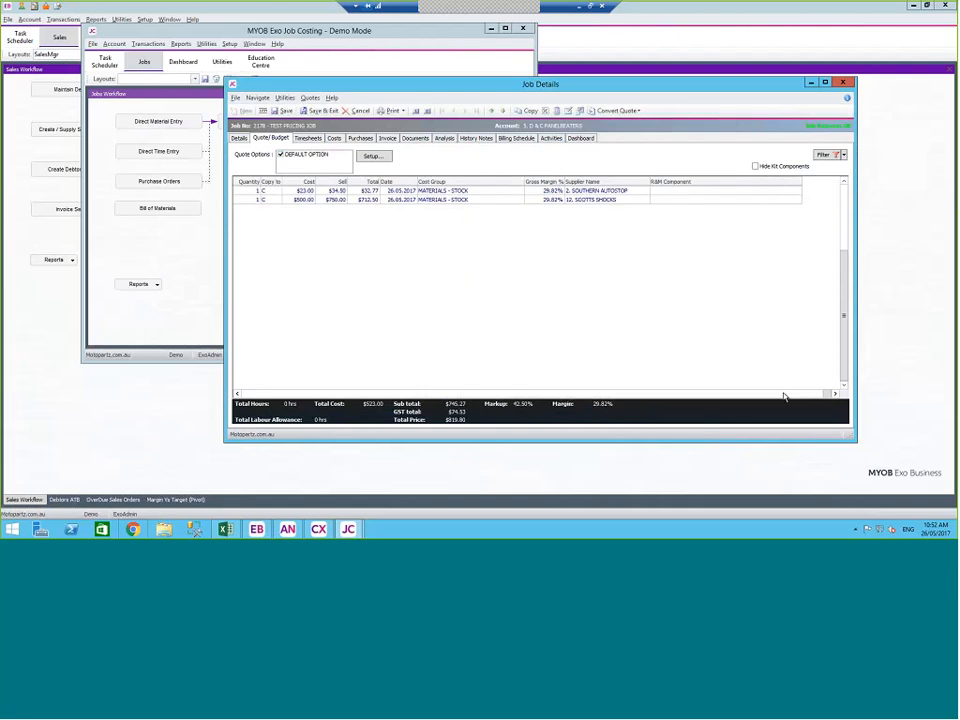
pyautogui.rightClick(449, 182)
pyautogui.click(467, 223)
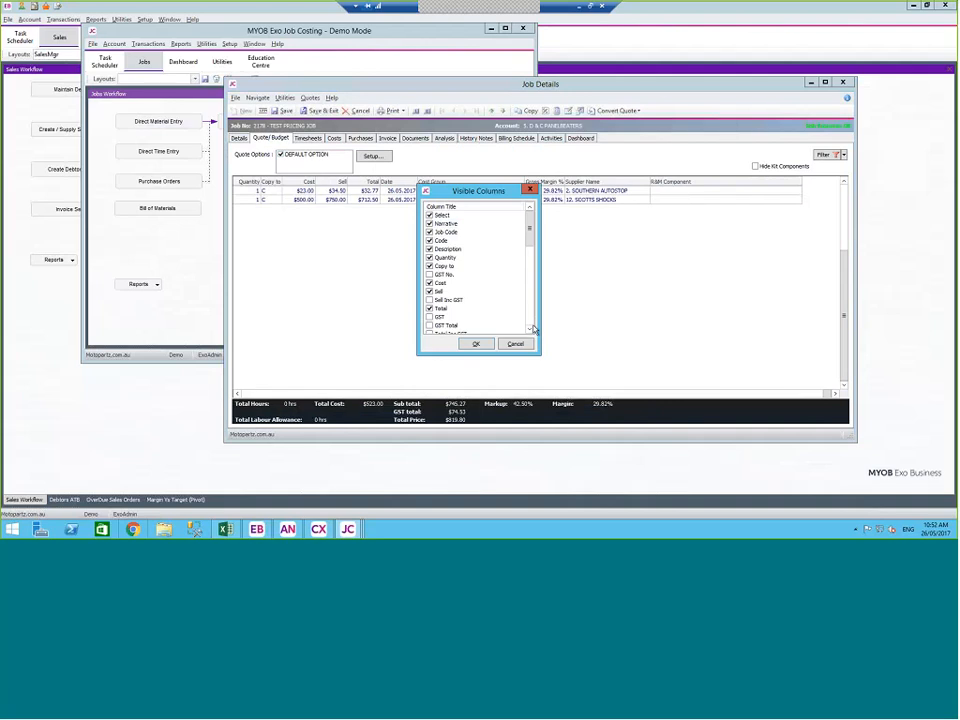
pyautogui.scroll(-3, 531, 330)
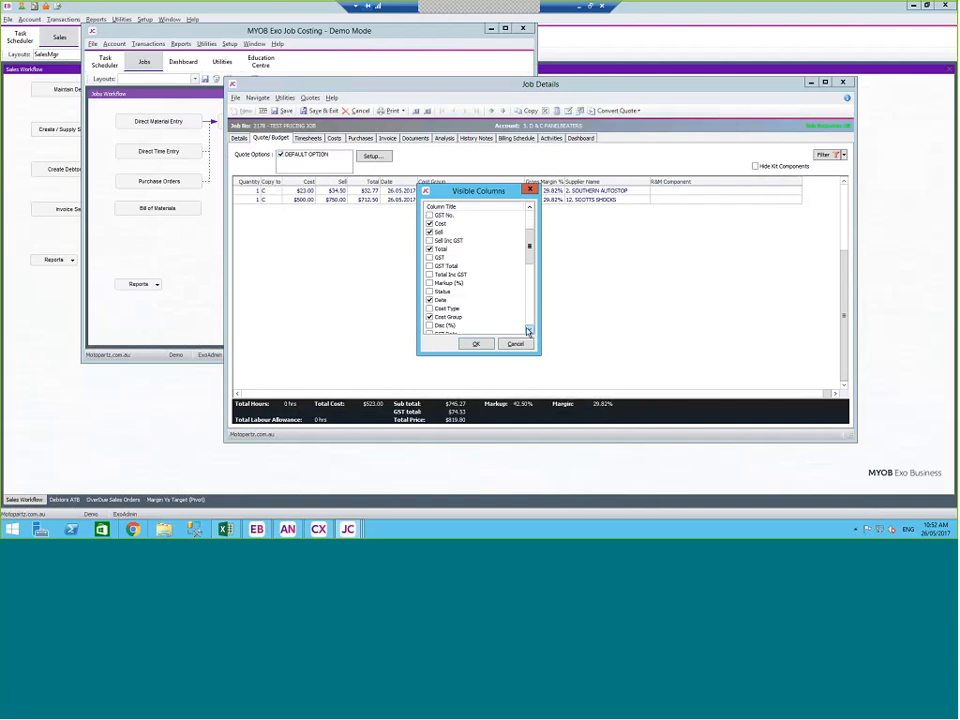
pyautogui.click(429, 283)
pyautogui.click(429, 325)
pyautogui.click(475, 343)
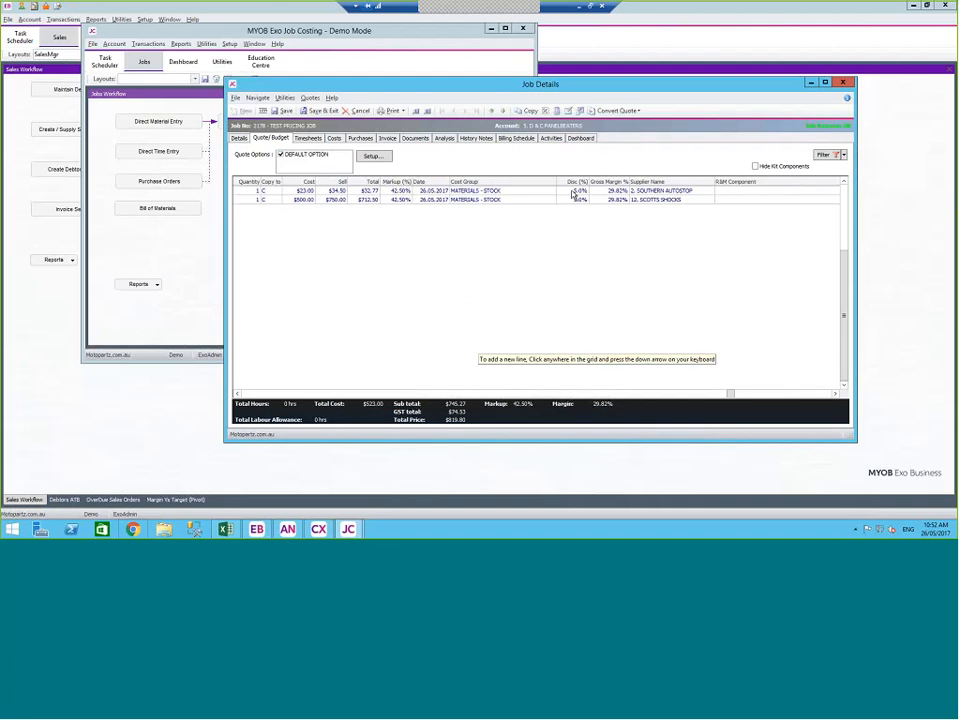
# Move the Disc (%) column between Sell and Total, and Gross Margin % directly after Markup (%)
pyautogui.moveTo(572, 183); pyautogui.dragTo(352, 184)
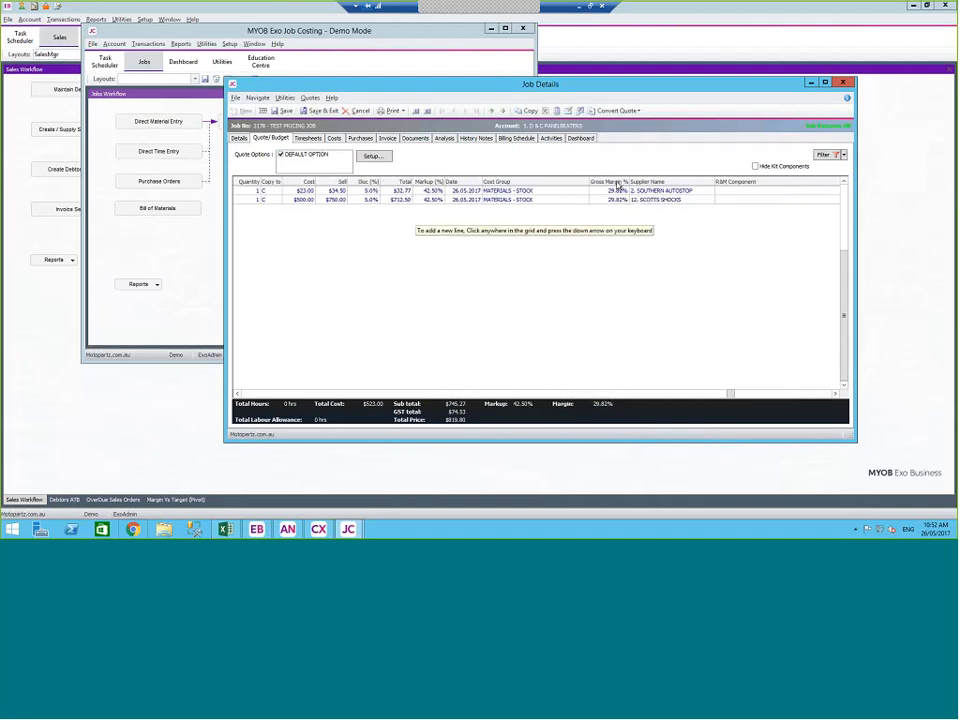
pyautogui.moveTo(618, 184); pyautogui.dragTo(467, 195)
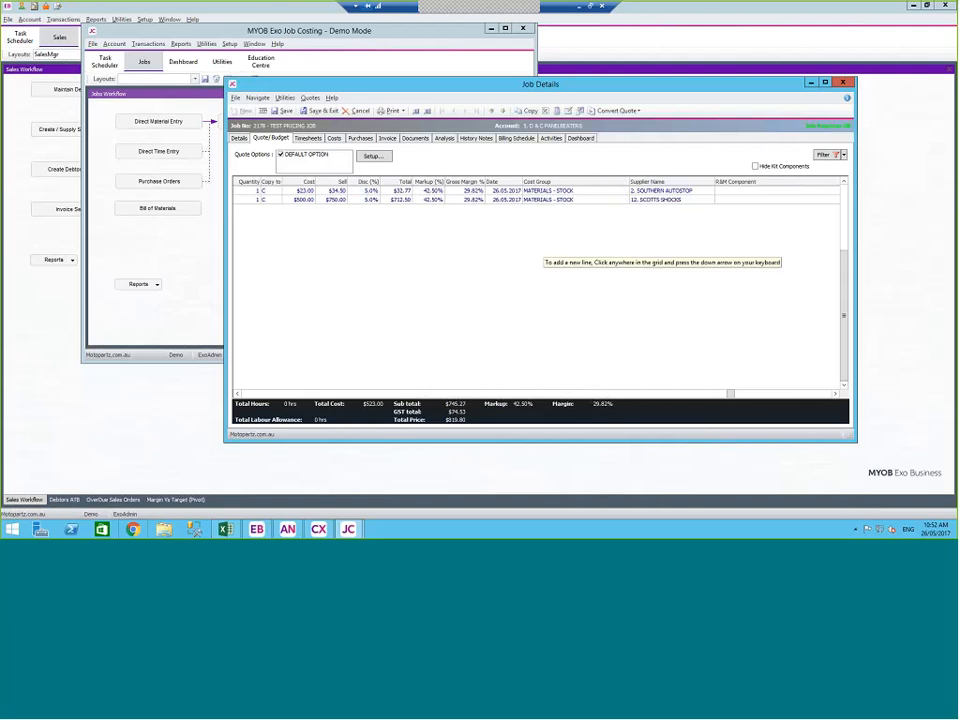
pyautogui.press('Home')
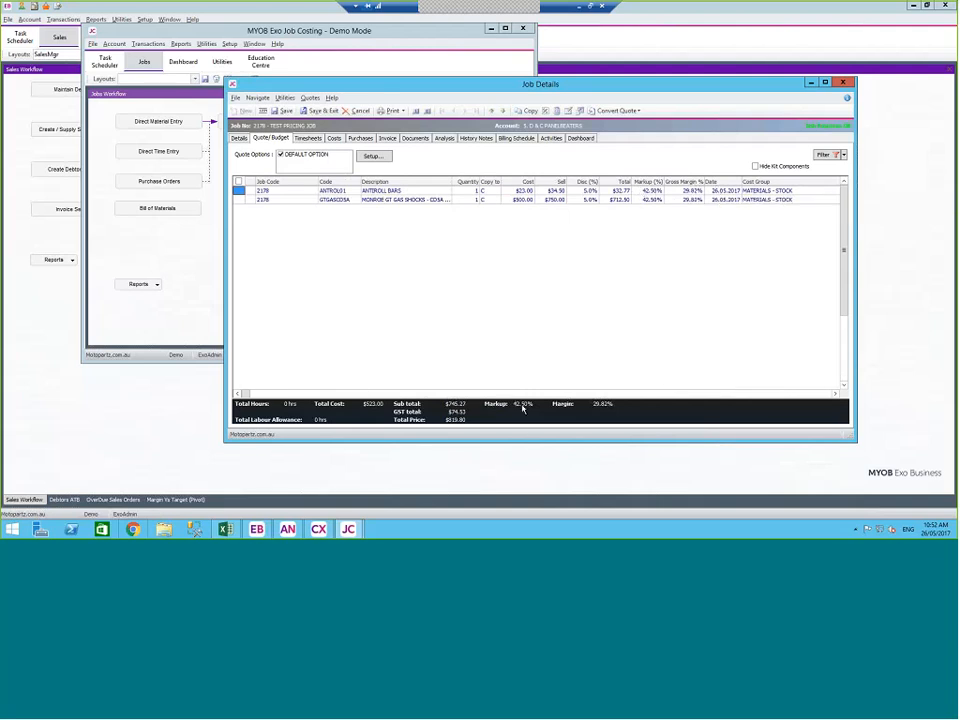
# Set the antiroll bars line to quantity 12 with a 7% discount, and save the job, dismissing the account alert
pyautogui.click(336, 200)
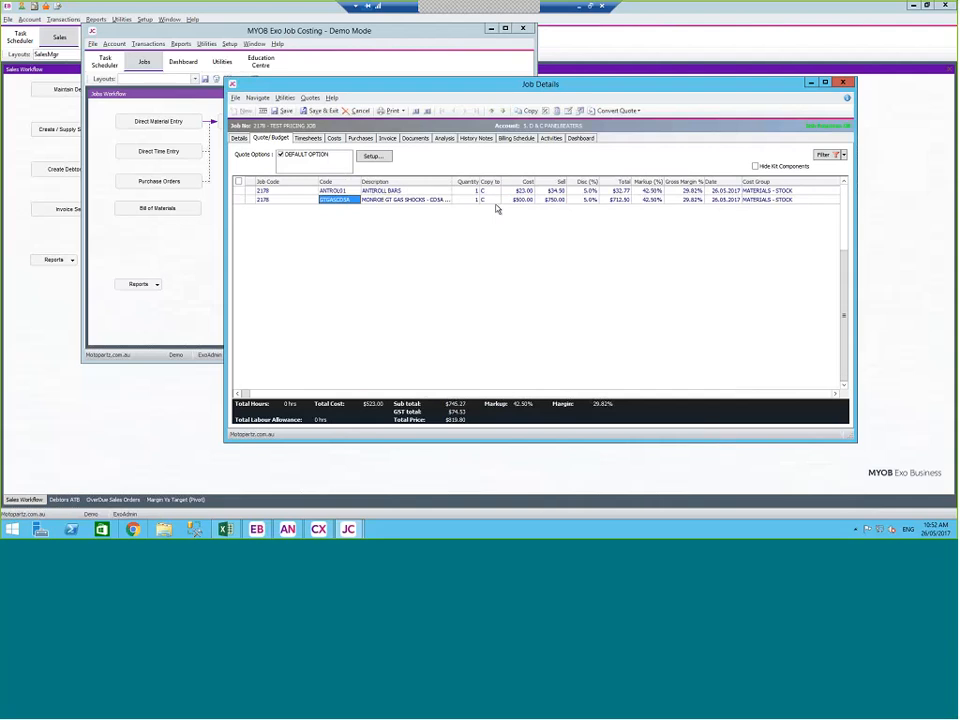
pyautogui.click(466, 191)
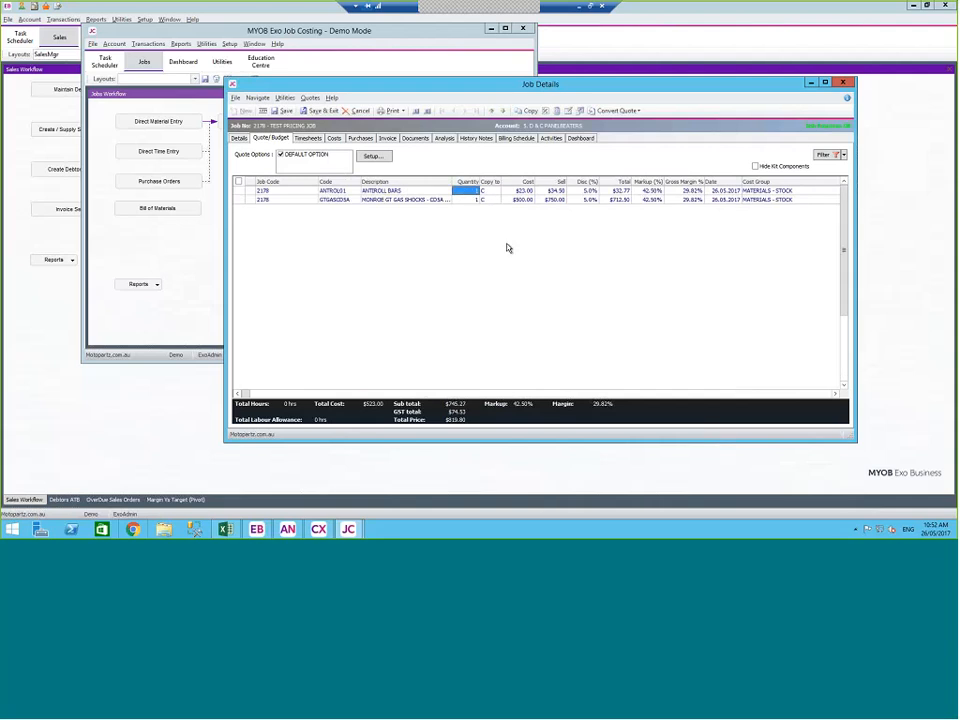
pyautogui.write('12')
pyautogui.press('Tab')
pyautogui.press('Tab')
pyautogui.click(589, 192)
pyautogui.write('7')
pyautogui.press('Return')
pyautogui.click(285, 110)
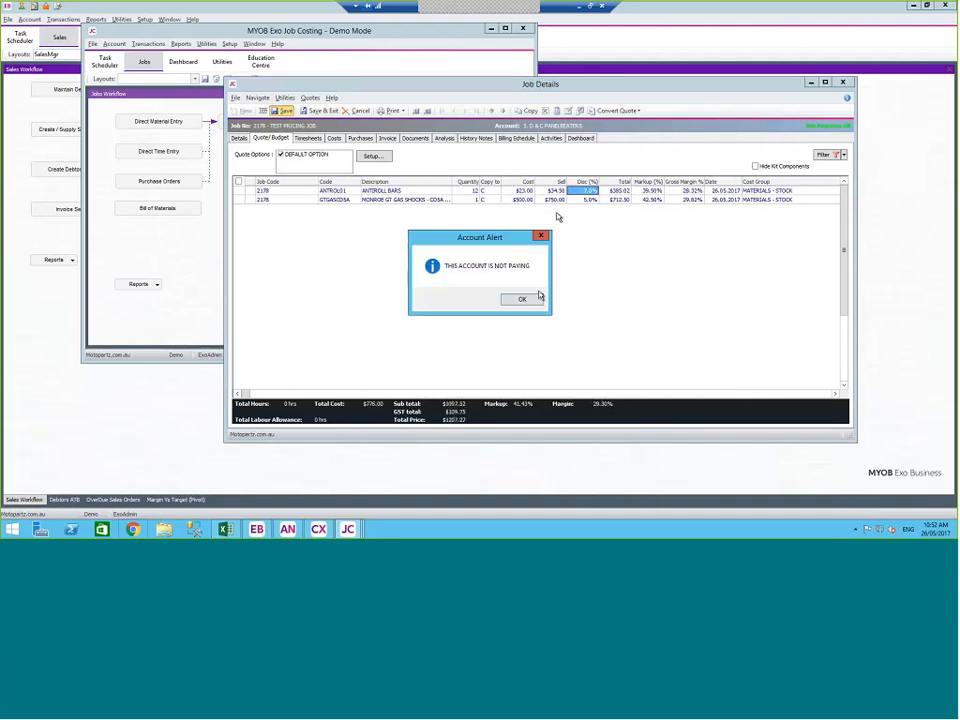
pyautogui.click(518, 299)
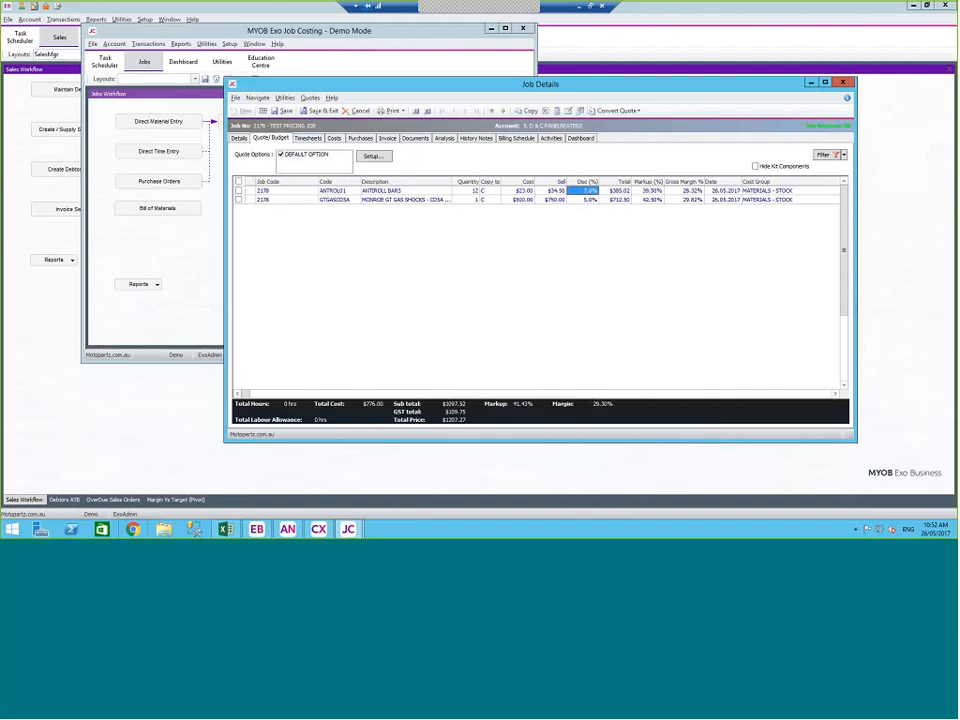
# Check the job's cost lines and review the price policies and pricing rules on the D & C PANELBEATERS account
pyautogui.click(334, 138)
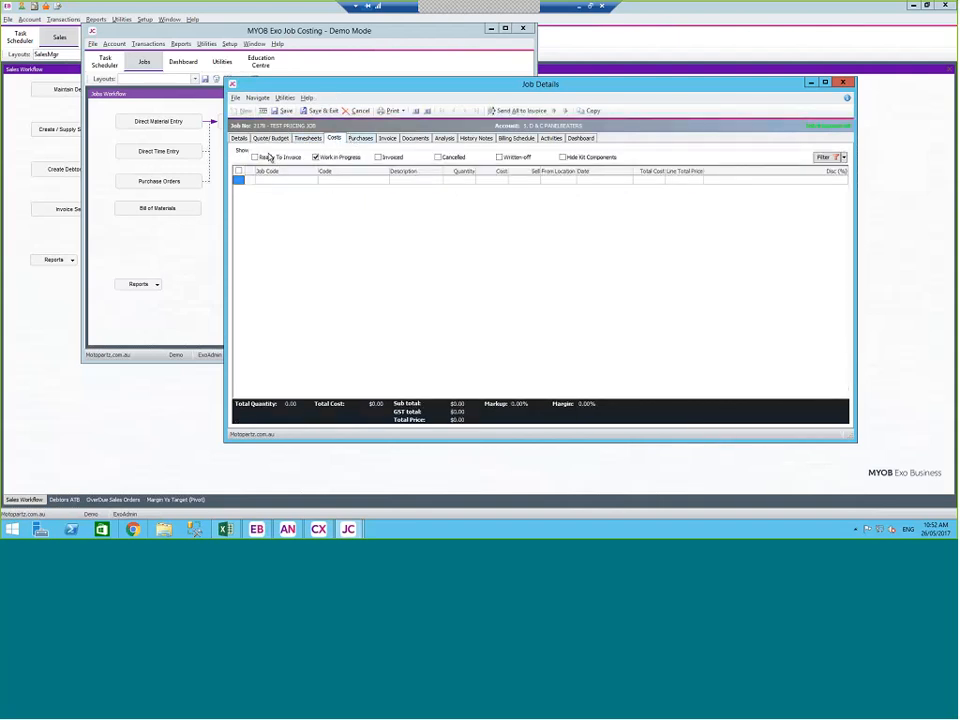
pyautogui.click(274, 139)
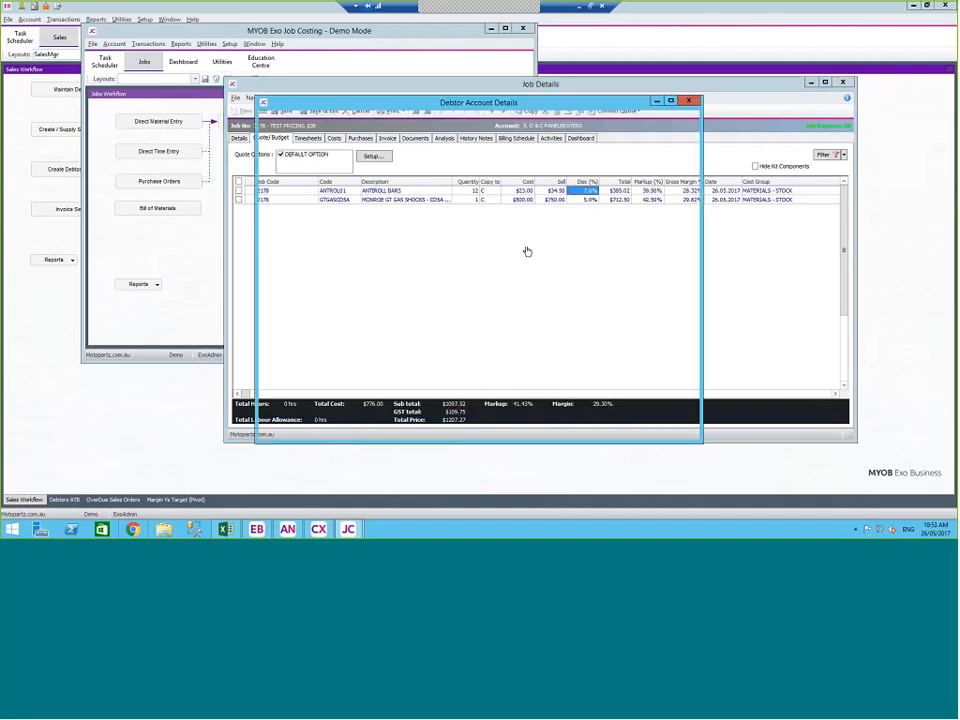
pyautogui.click(478, 157)
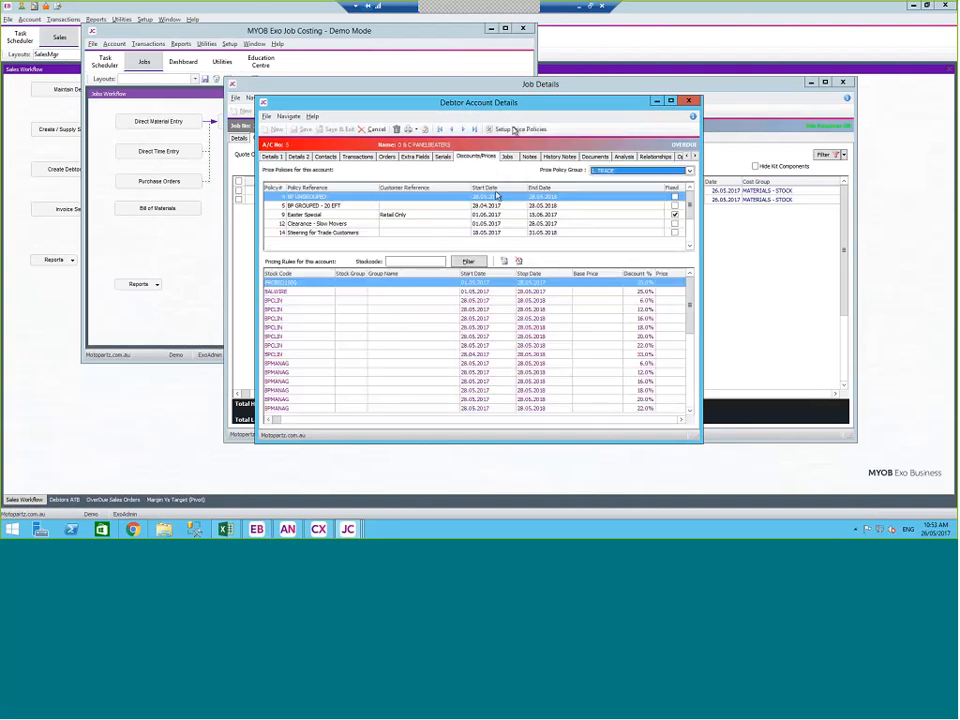
pyautogui.click(514, 130)
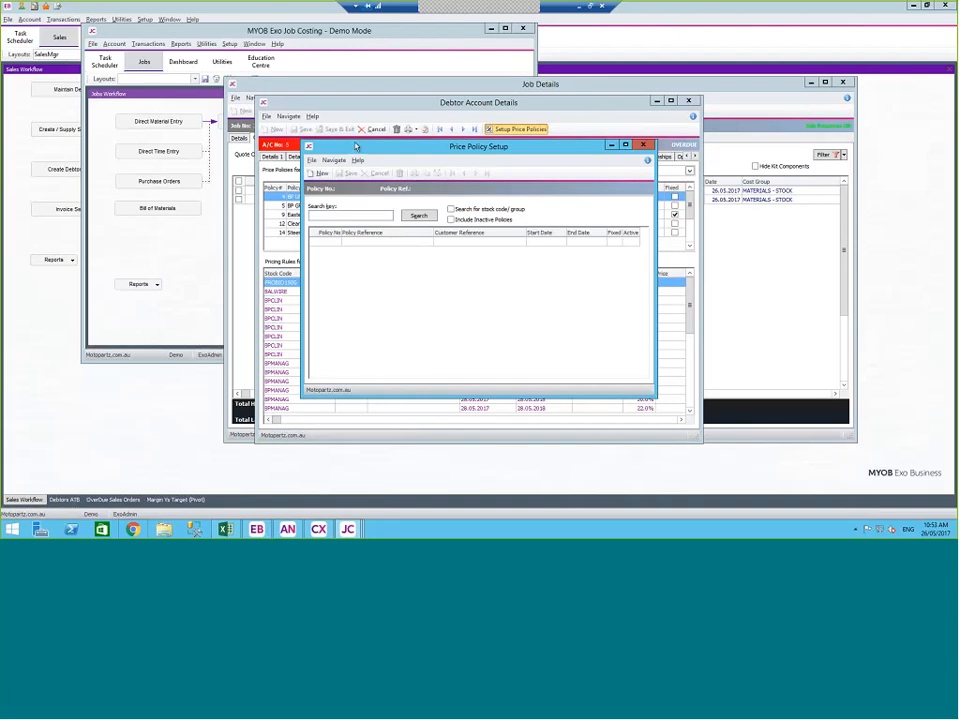
pyautogui.click(392, 122)
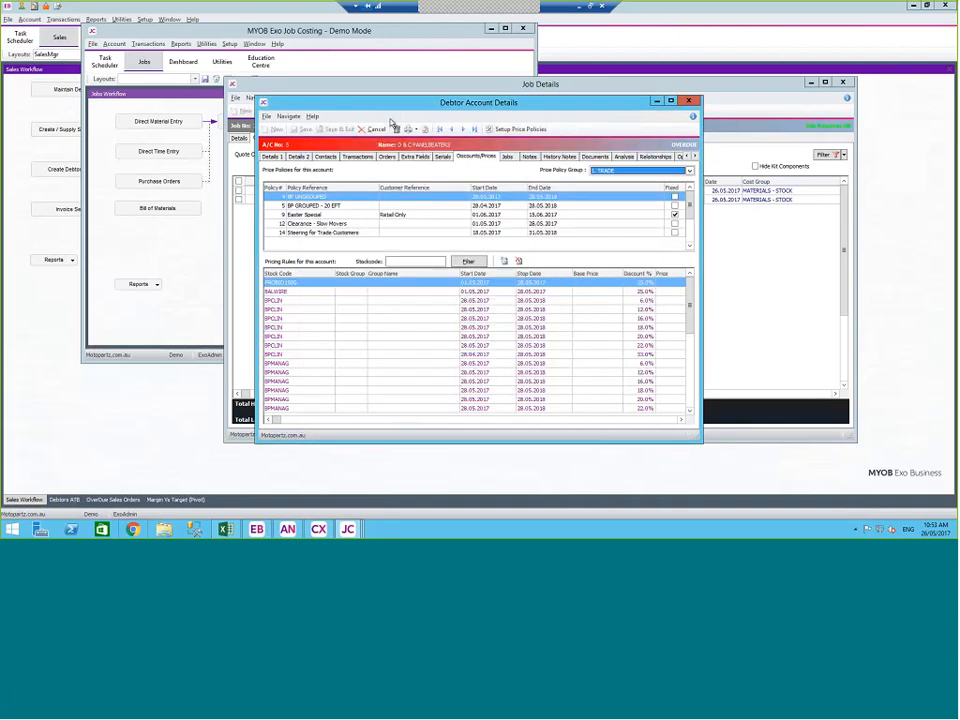
pyautogui.click(378, 129)
# From the debtor account's pricing details, start a price policy with reference 2178, customer reference D&C Panel and end date 26.06.2017
pyautogui.click(270, 140)
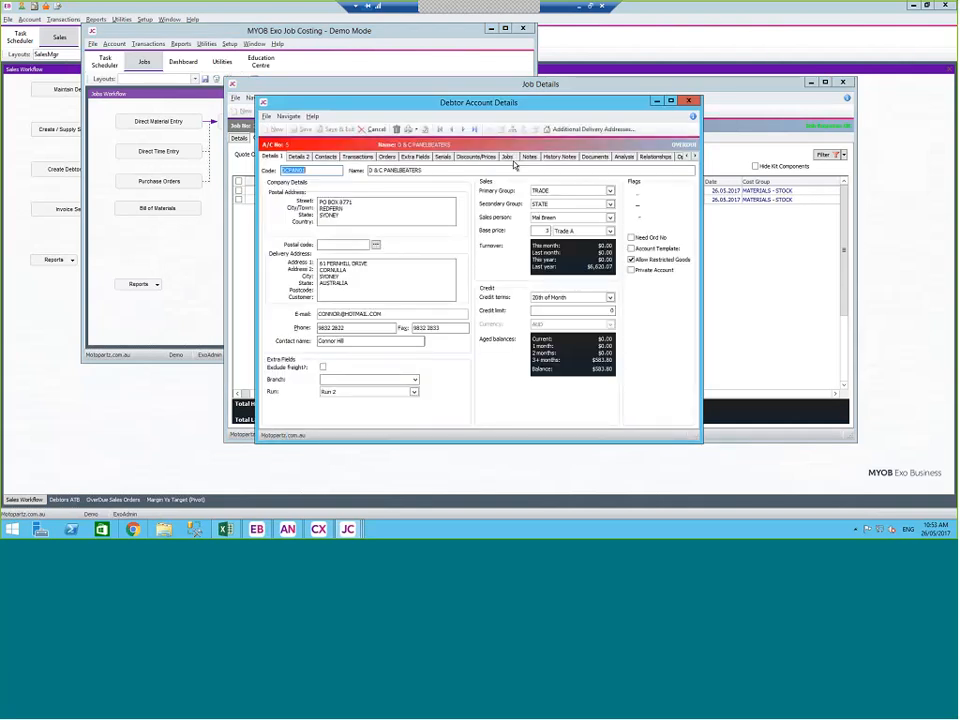
pyautogui.click(478, 158)
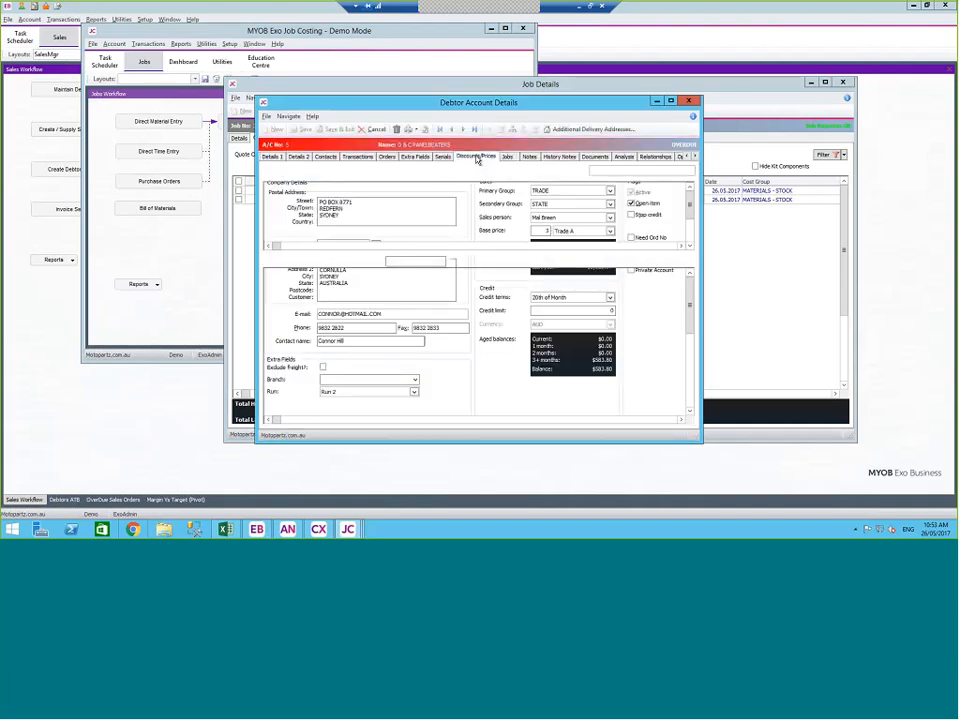
pyautogui.click(519, 130)
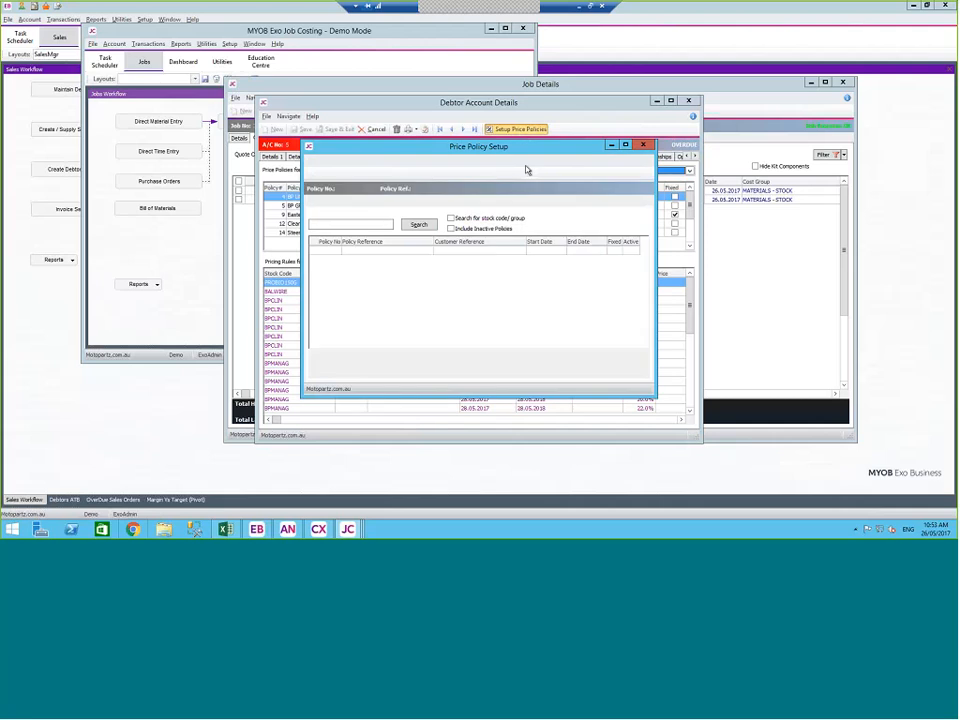
pyautogui.click(320, 174)
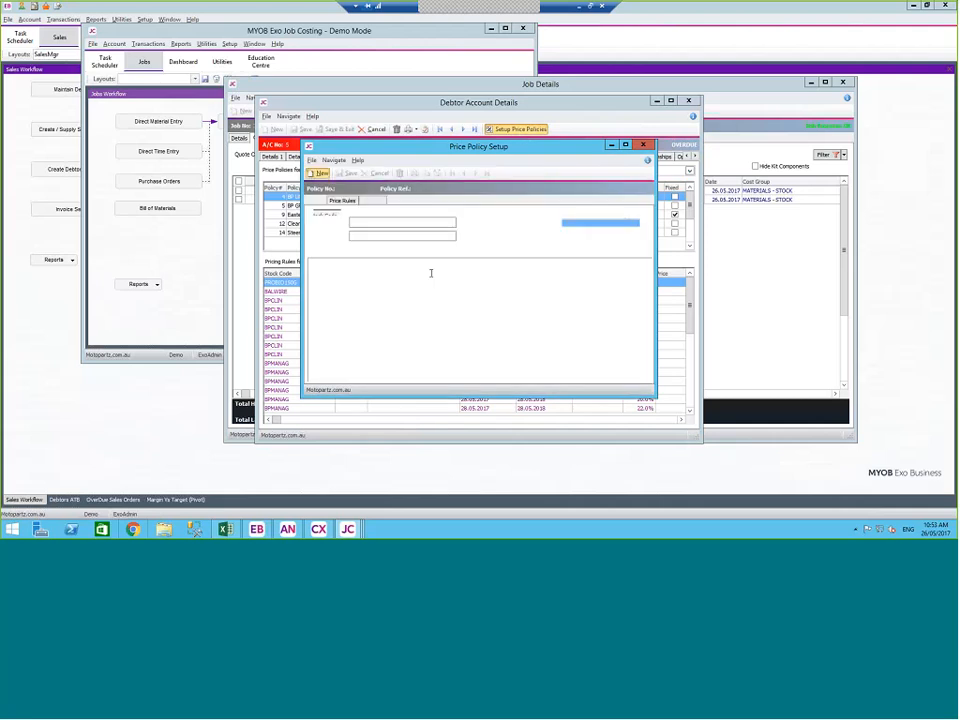
pyautogui.write('2178')
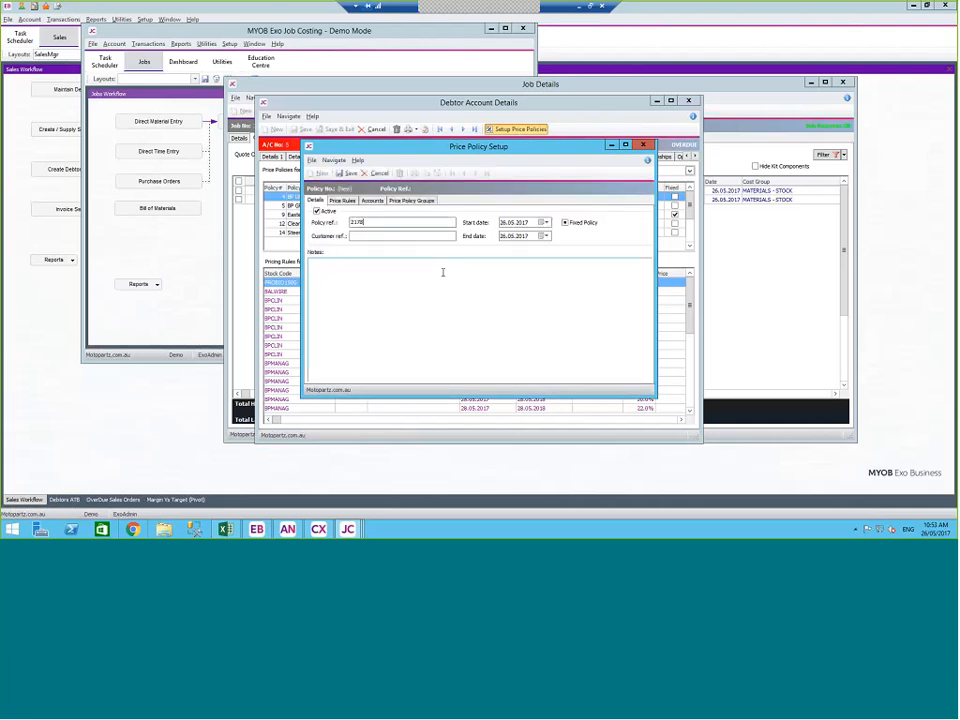
pyautogui.press('Tab')
pyautogui.press('Tab')
pyautogui.press('Tab')
pyautogui.press('Tab')
pyautogui.write('D&C Panel')
pyautogui.press('Tab')
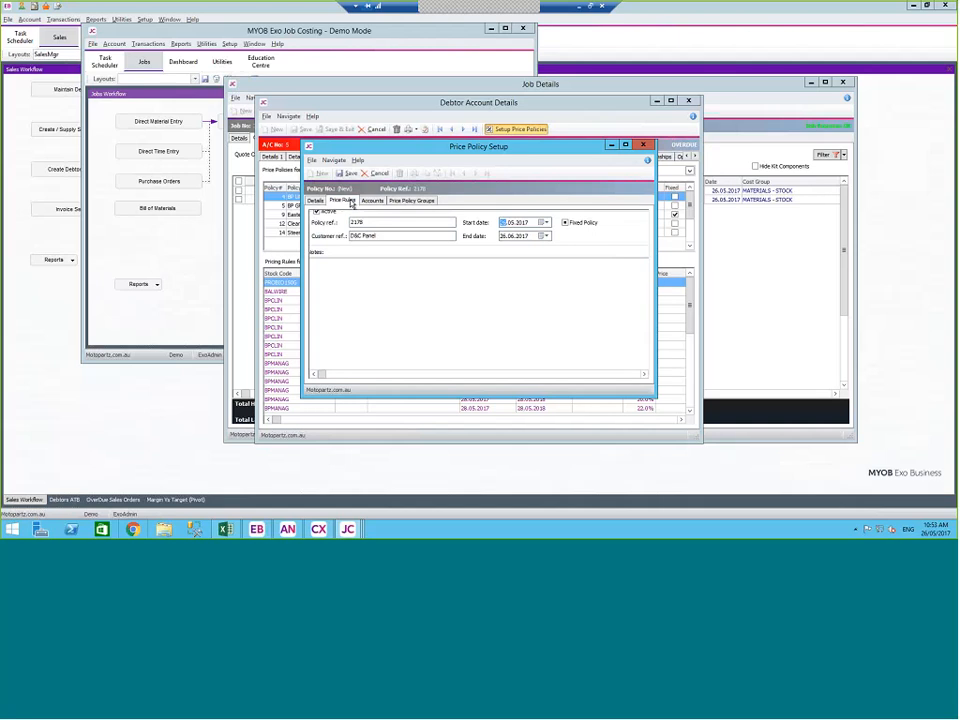
# Add a price rule to the new policy for stock group 17. LABOUR with a substitute price of 890
pyautogui.click(342, 201)
pyautogui.click(502, 174)
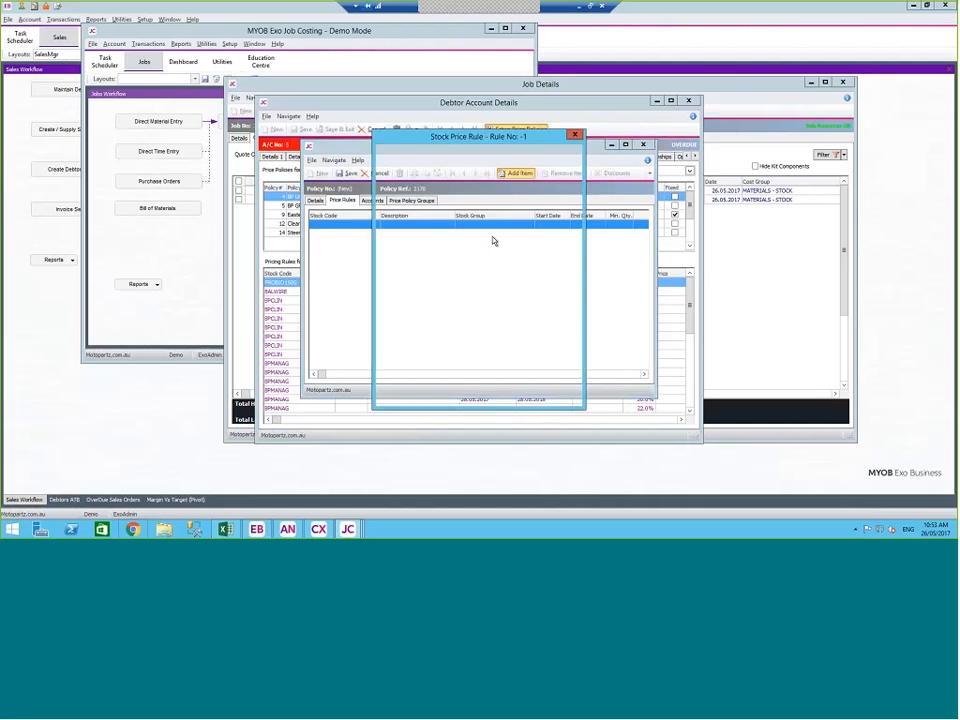
pyautogui.click(402, 180)
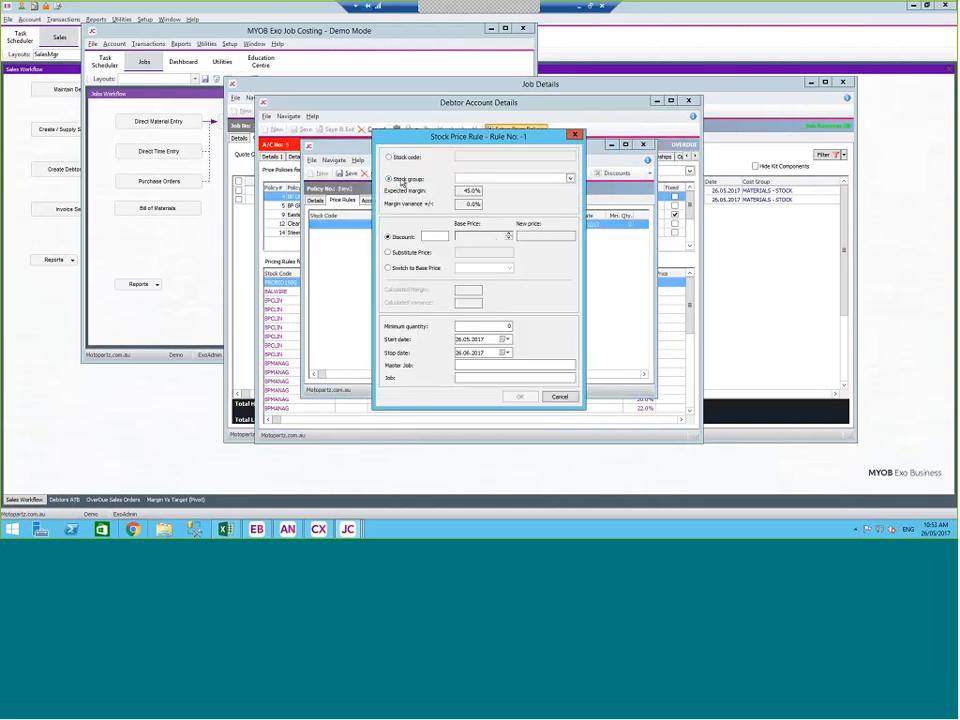
pyautogui.click(569, 179)
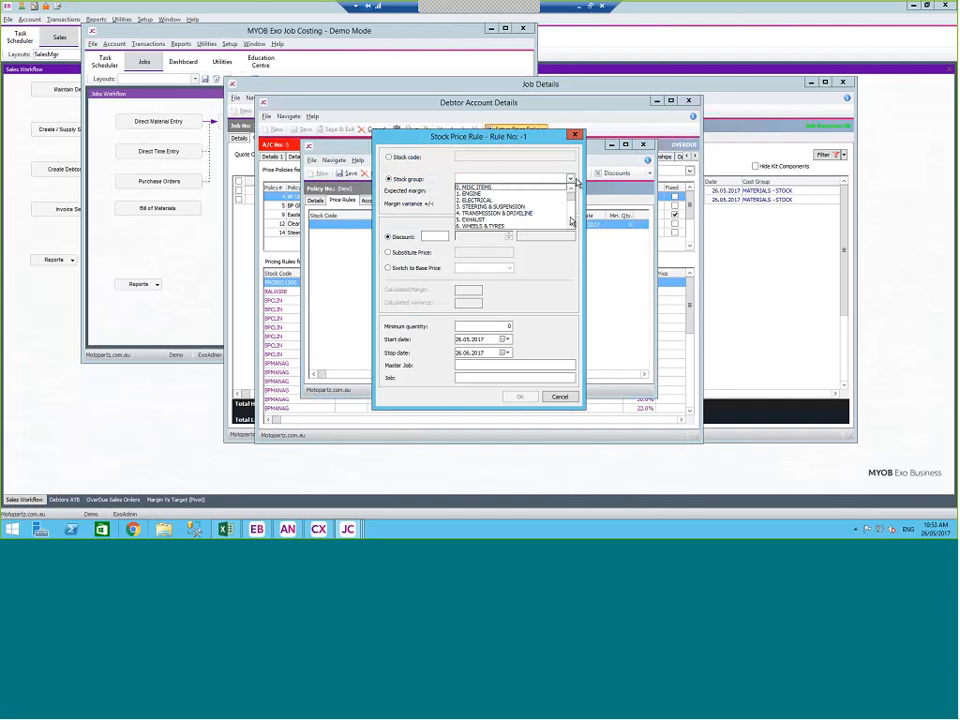
pyautogui.scroll(-2, 572, 220)
pyautogui.scroll(-2, 572, 220)
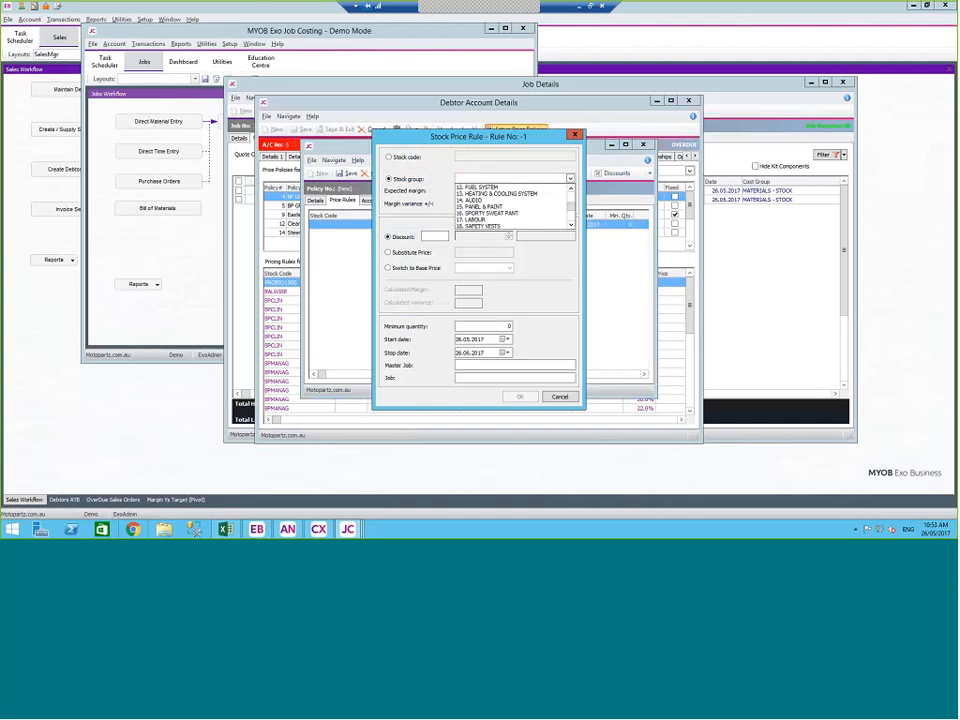
pyautogui.click(480, 219)
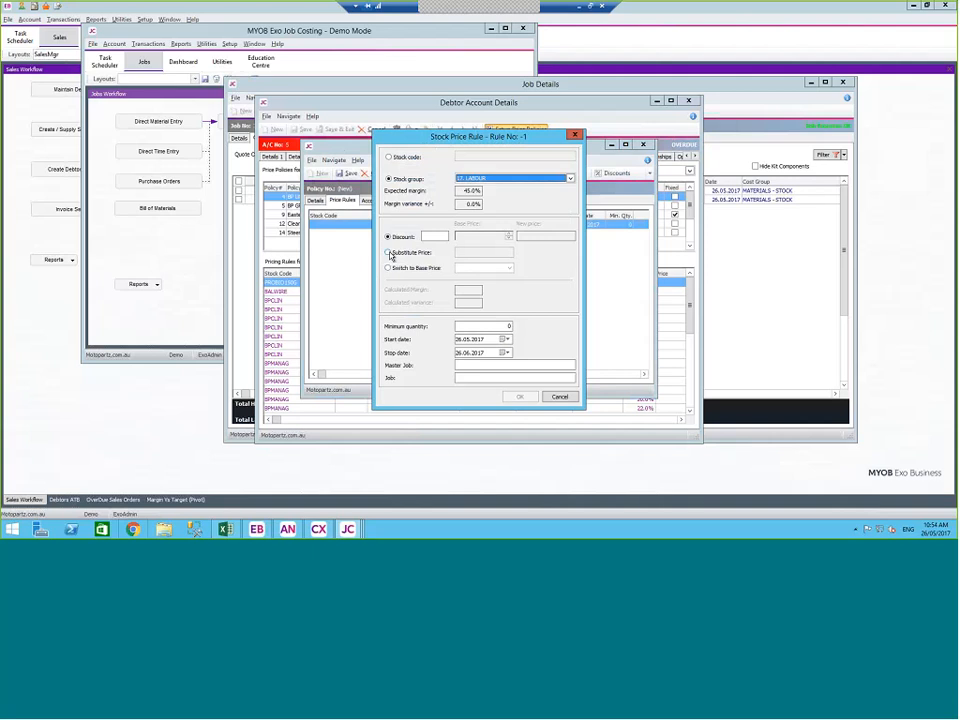
pyautogui.click(391, 254)
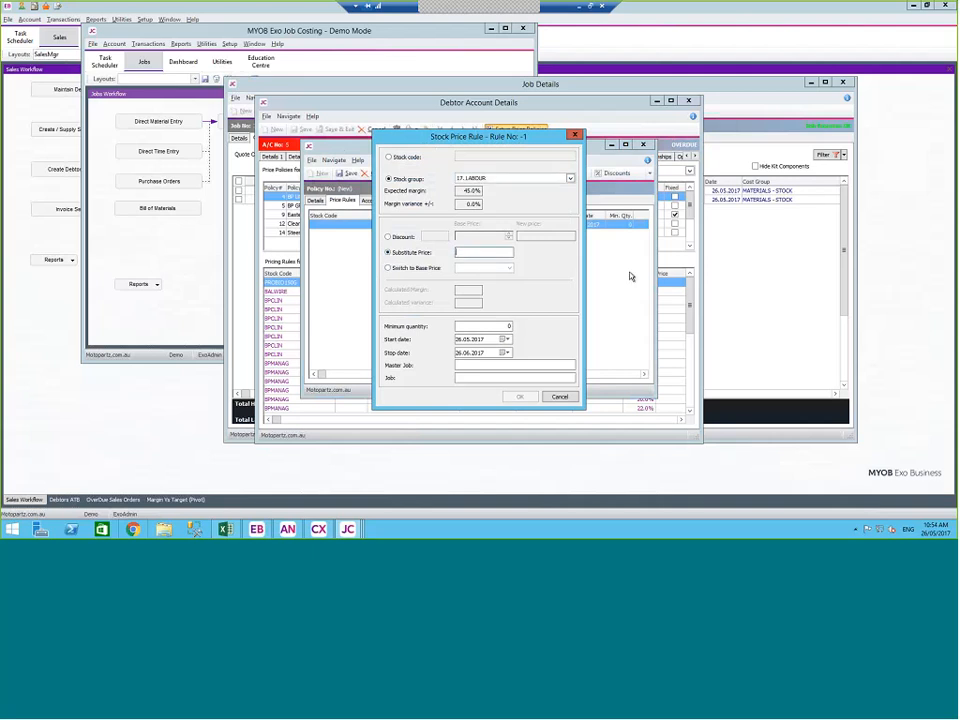
pyautogui.write('890')
pyautogui.press('Tab')
pyautogui.click(520, 396)
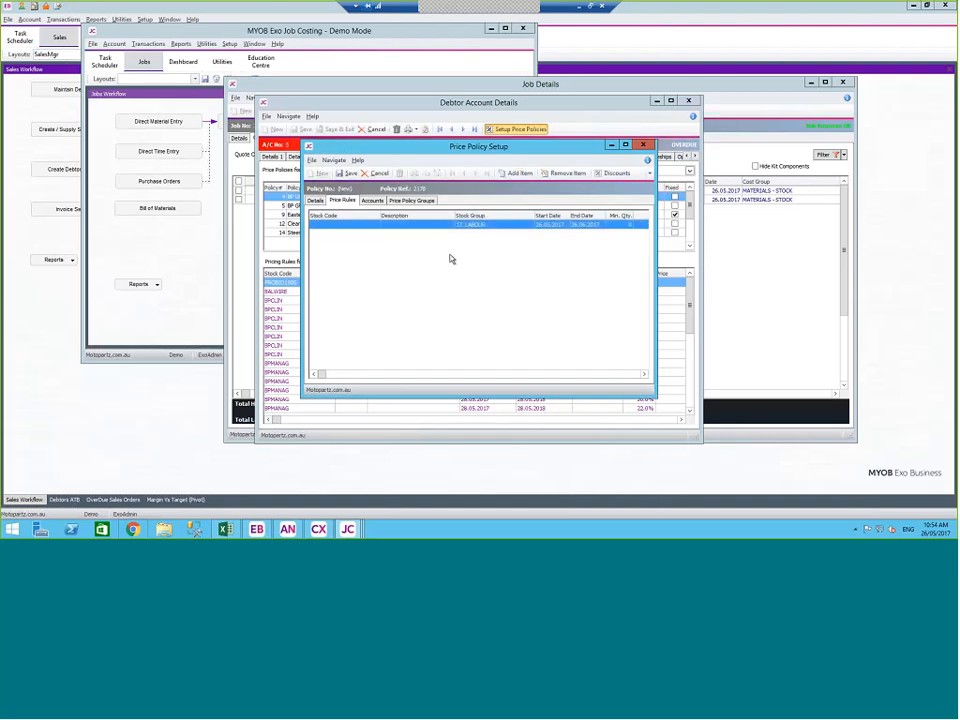
# Reopen the 17. LABOUR price rule and try to assign it to master job 2178, looking the job up in the job search
pyautogui.doubleClick(365, 231)
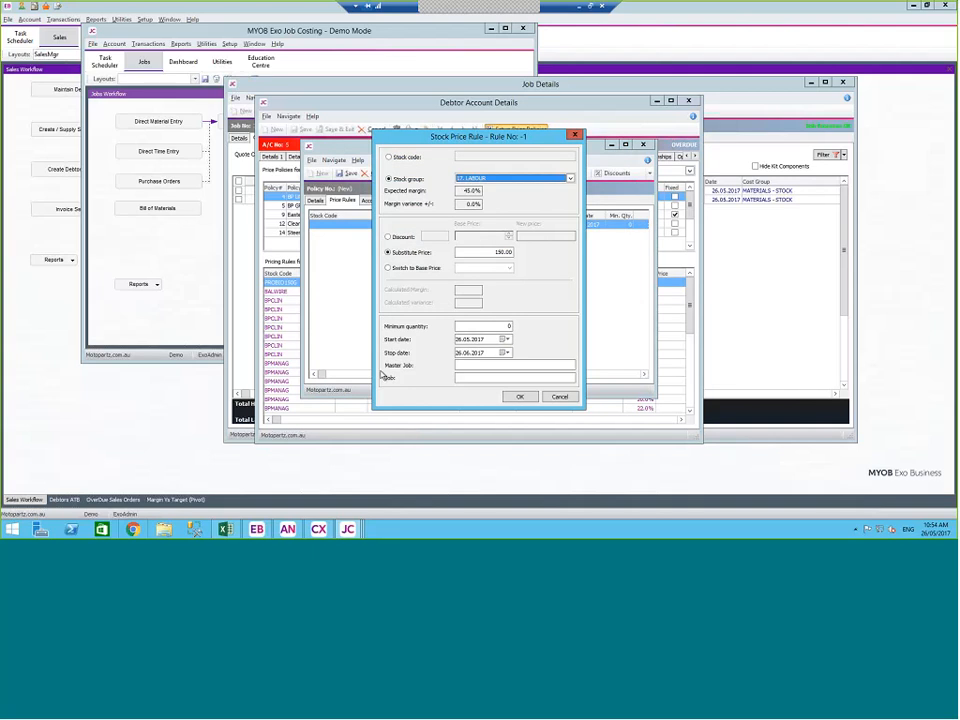
pyautogui.click(469, 365)
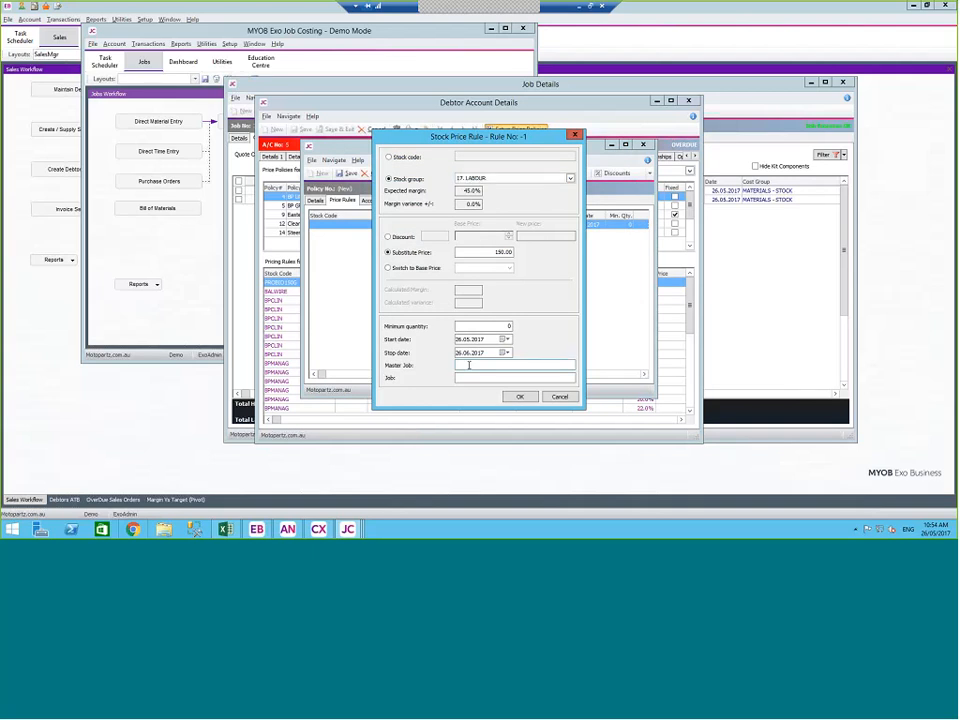
pyautogui.write('2178')
pyautogui.press('Tab')
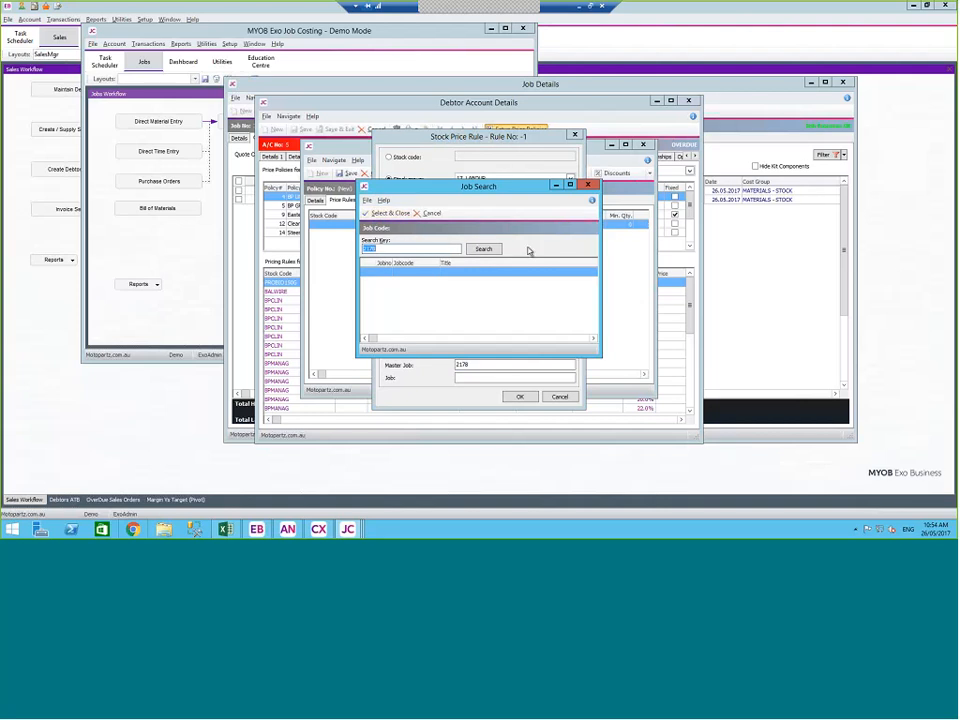
pyautogui.press('BackSpace')
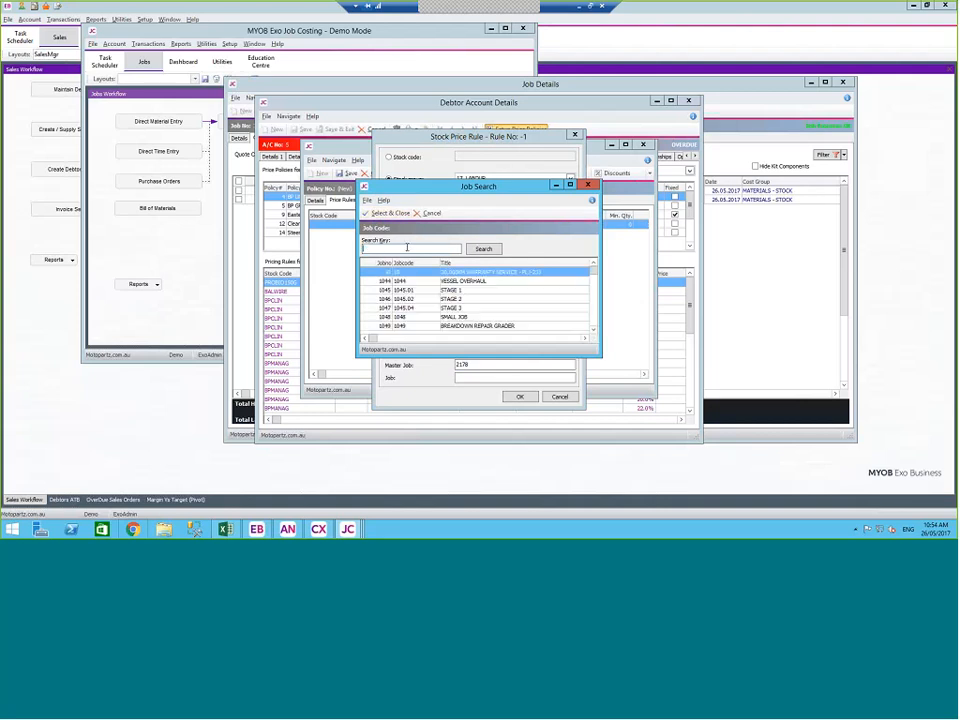
pyautogui.click(385, 262)
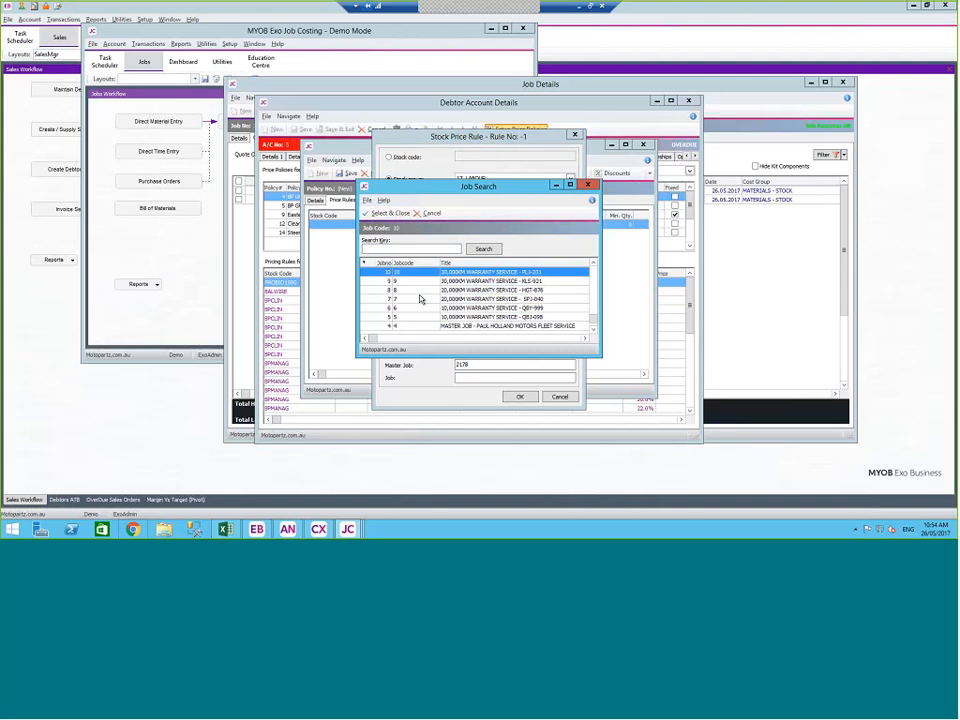
pyautogui.scroll(10, 420, 299)
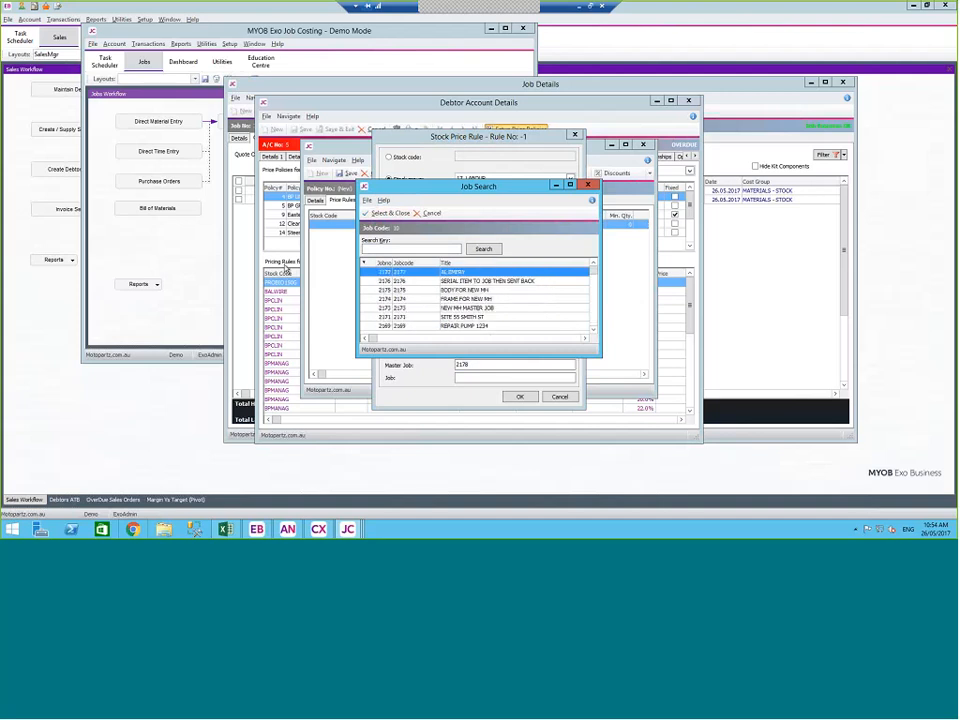
pyautogui.click(431, 213)
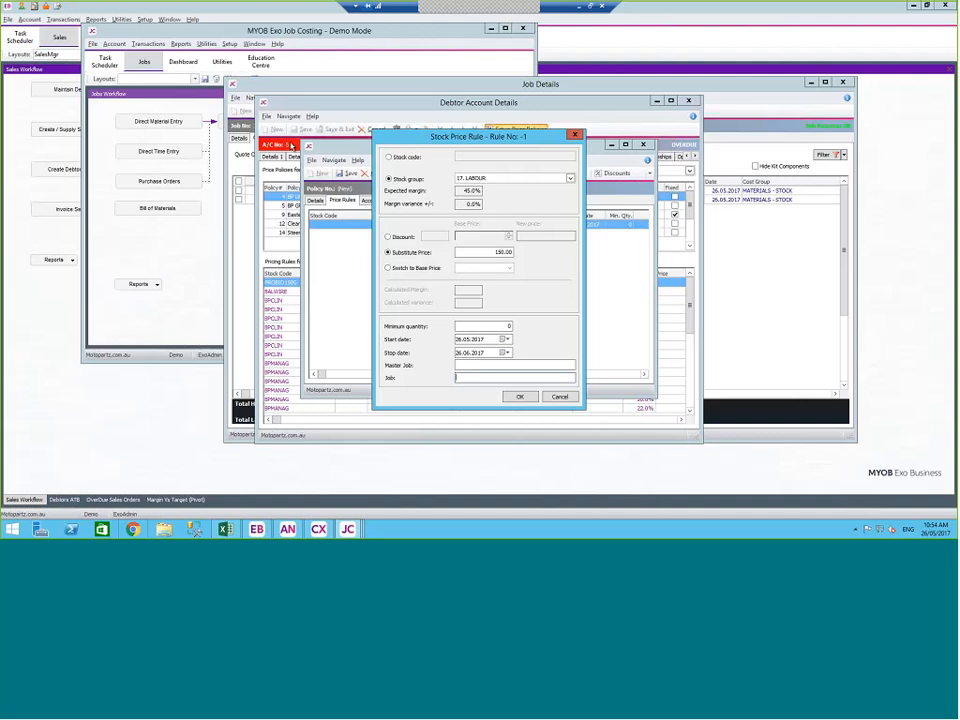
# Accept the labour price rule, save the policy with its activation dates applied to all rules, and close the policy and debtor account
pyautogui.click(518, 396)
pyautogui.click(349, 173)
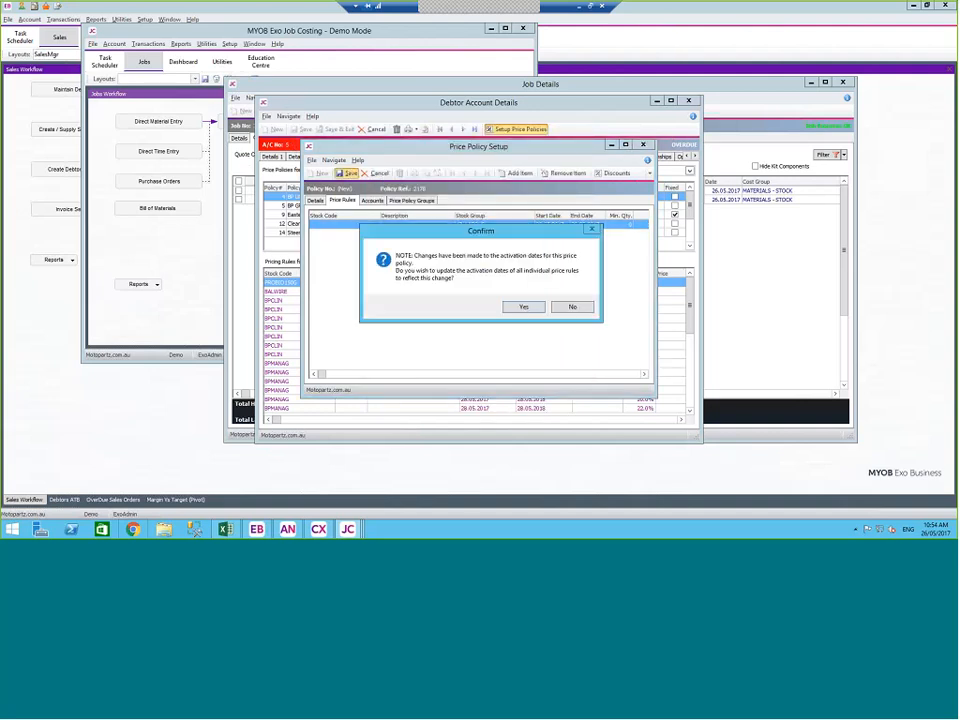
pyautogui.click(521, 308)
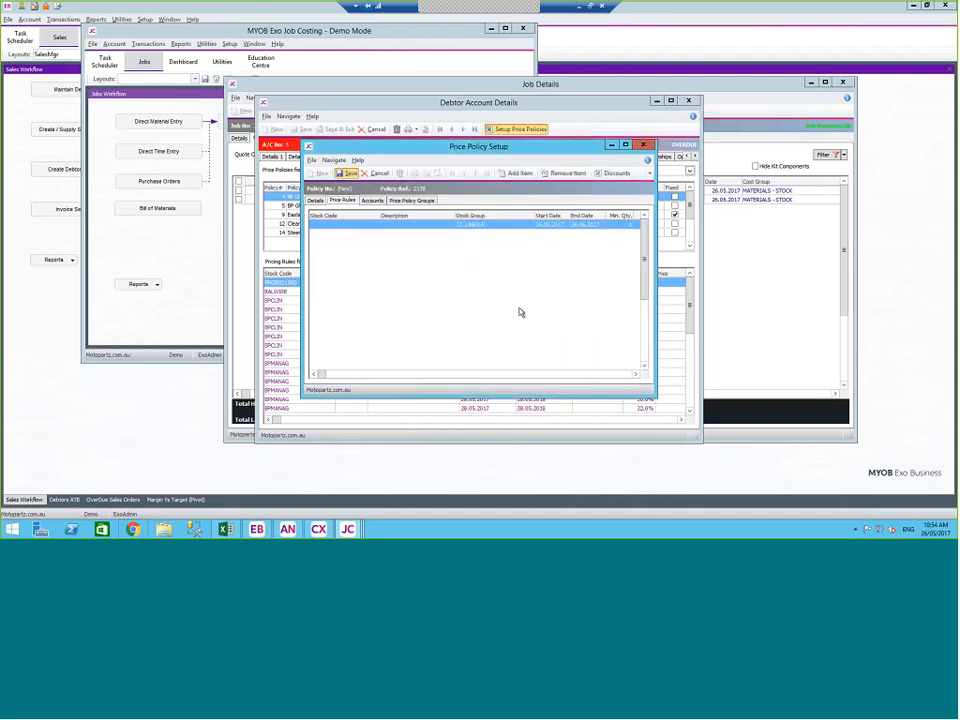
pyautogui.click(643, 146)
pyautogui.click(688, 102)
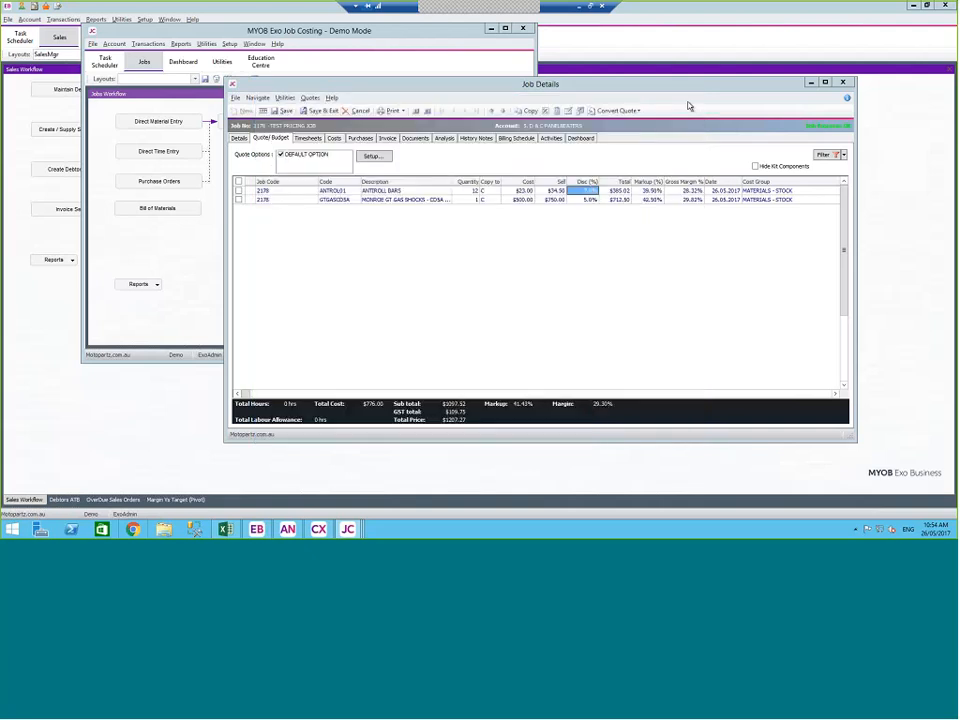
# Save and exit TEST PRICING JOB, dismissing the account alert, and close the job search window
pyautogui.click(576, 279)
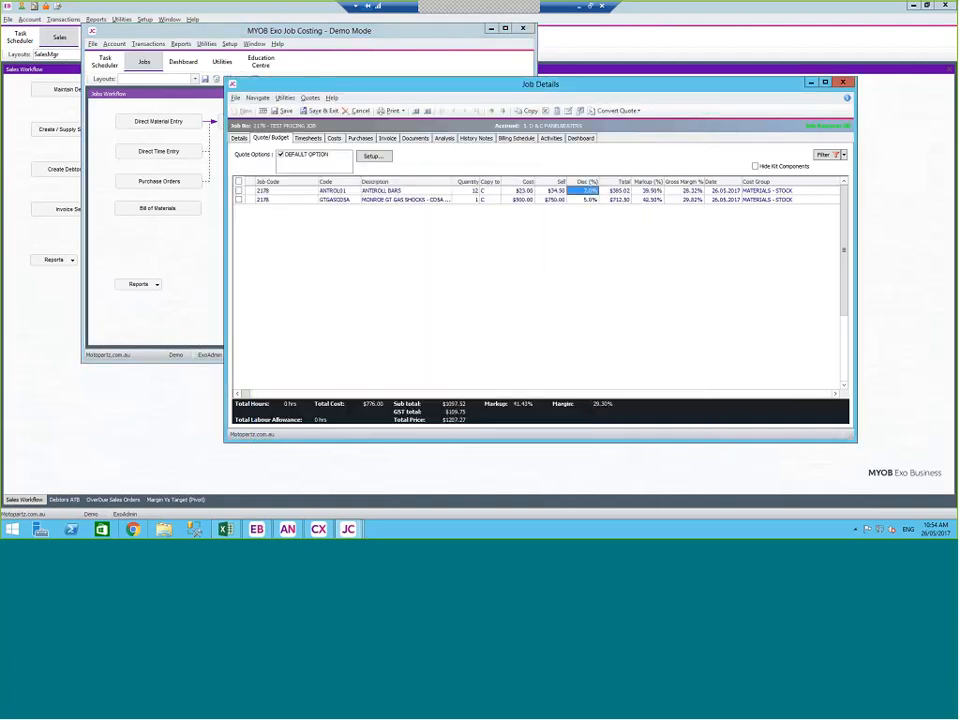
pyautogui.click(285, 111)
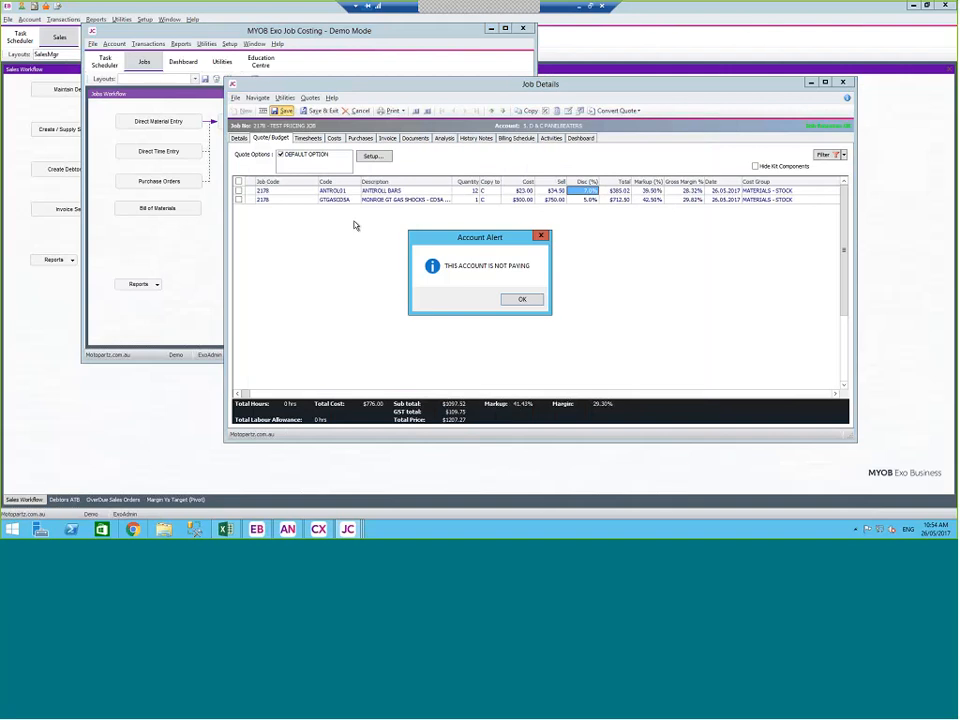
pyautogui.click(520, 300)
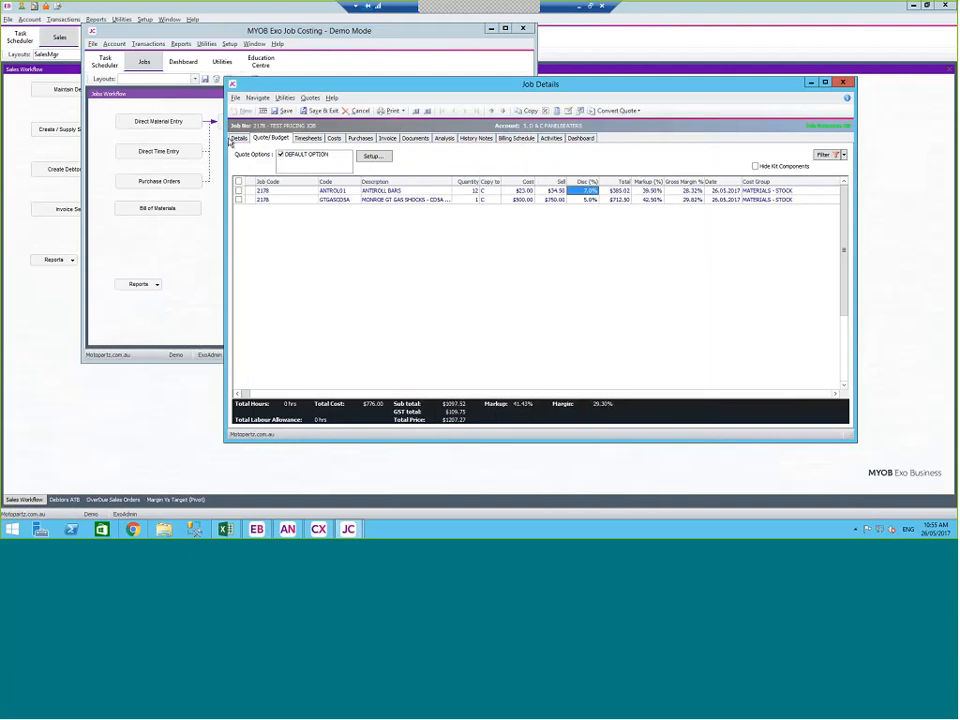
pyautogui.click(240, 138)
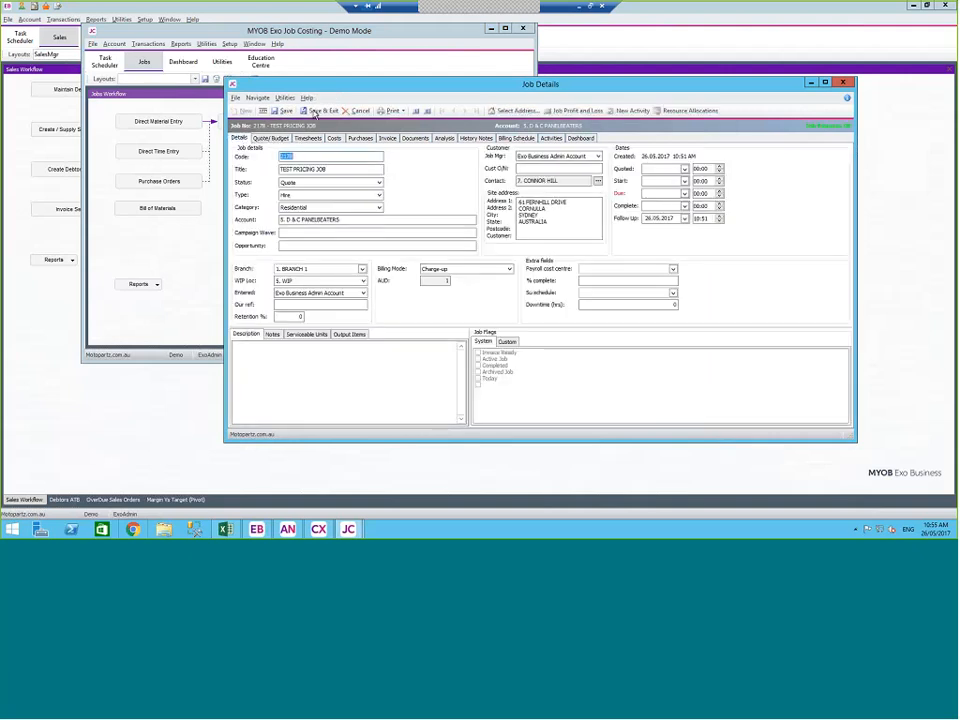
pyautogui.click(329, 113)
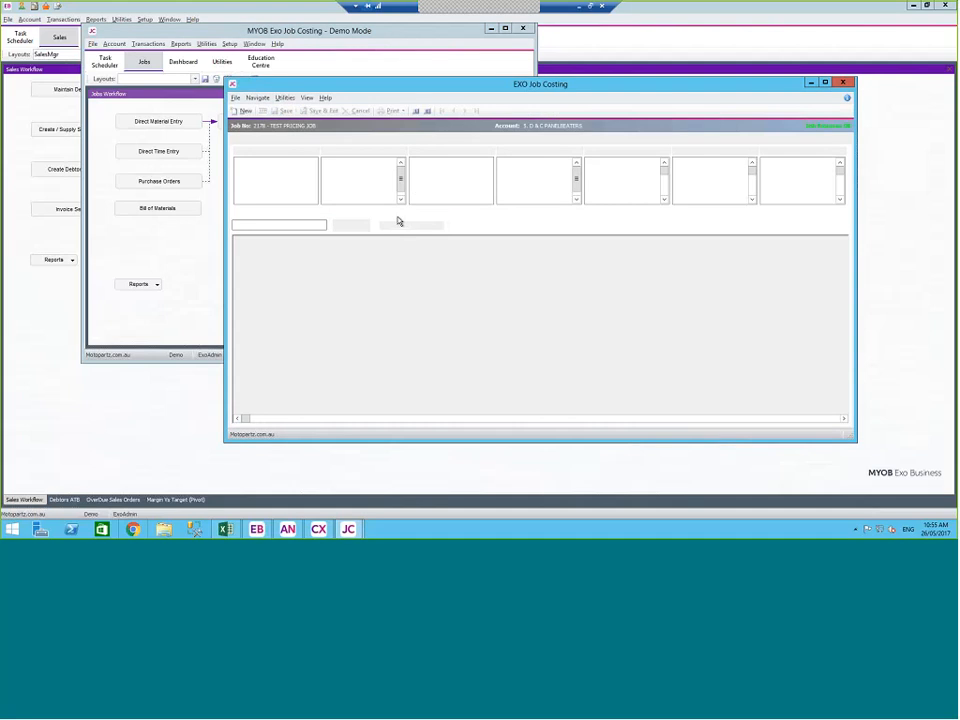
pyautogui.click(351, 227)
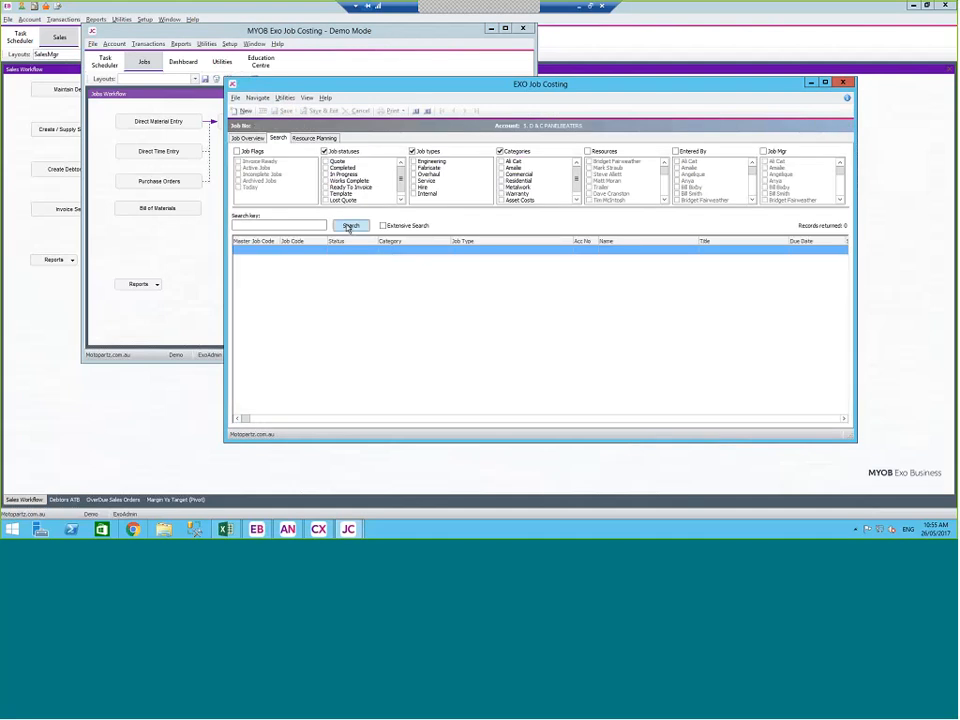
pyautogui.click(845, 83)
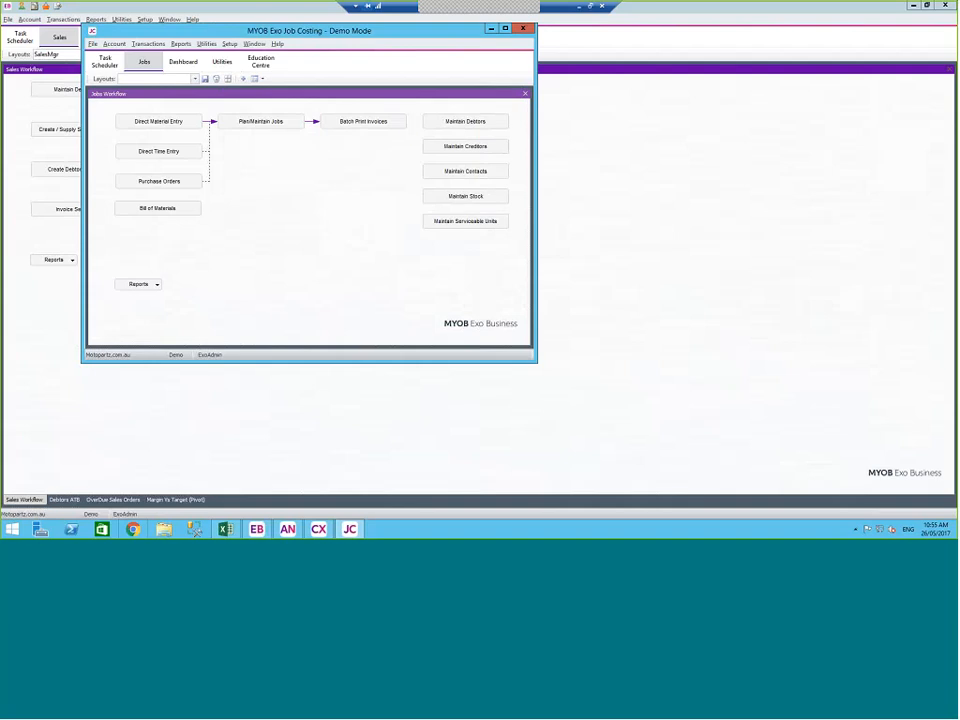
# Switch to the momentum remote session to show the agenda slide, and return to the Momentum Demo Server session
pyautogui.moveTo(328, 34); pyautogui.dragTo(360, 71)
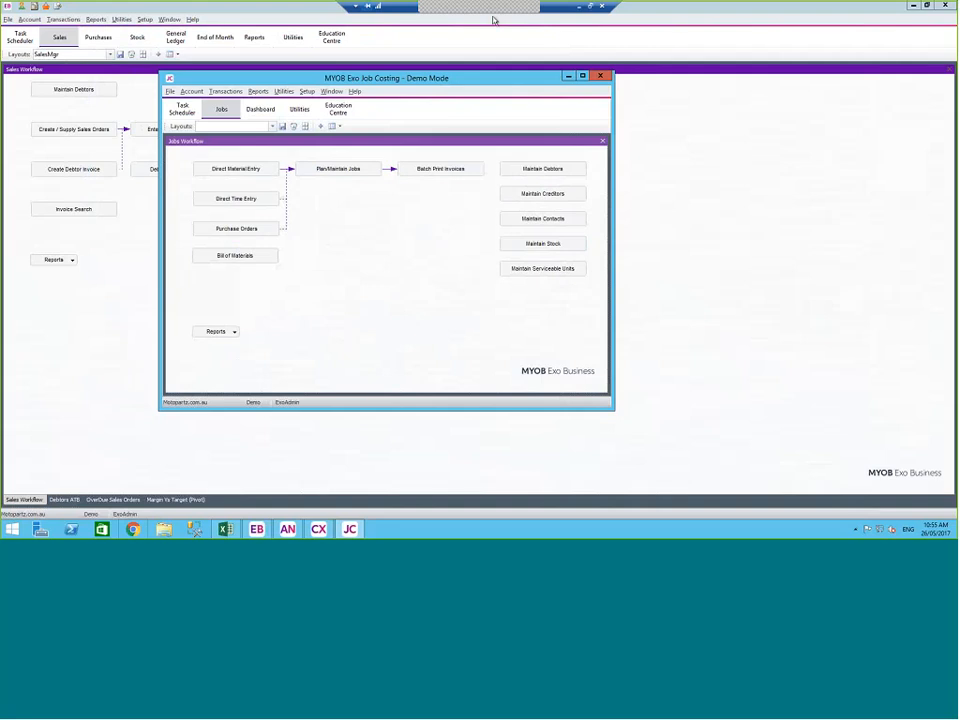
pyautogui.click(743, 163)
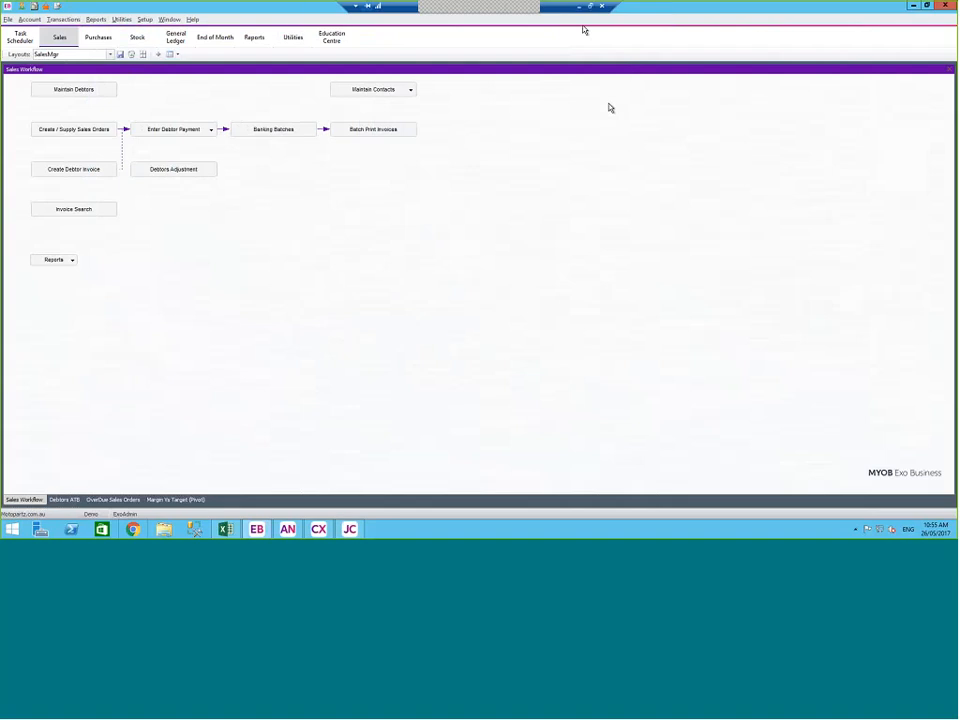
pyautogui.click(578, 6)
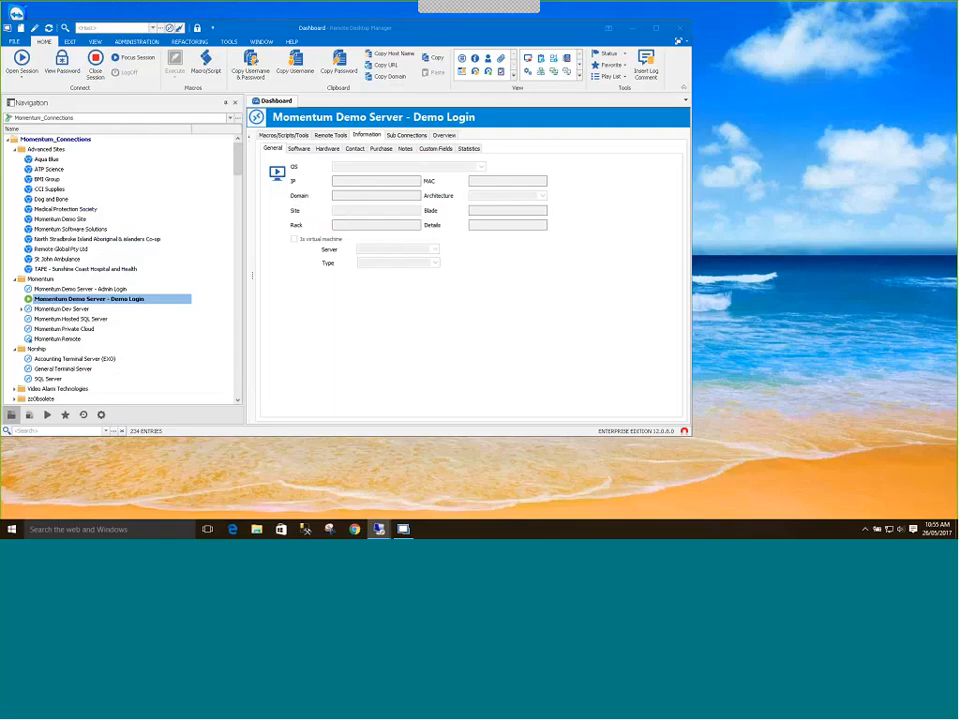
pyautogui.moveTo(379, 525)
pyautogui.click(328, 497)
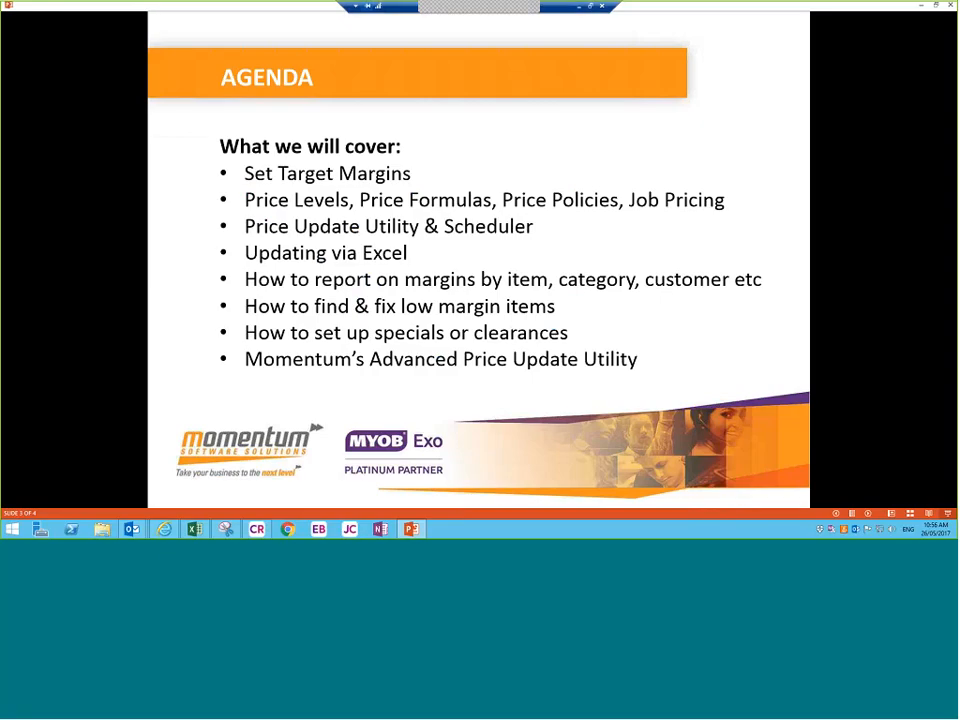
pyautogui.click(579, 6)
pyautogui.moveTo(380, 530)
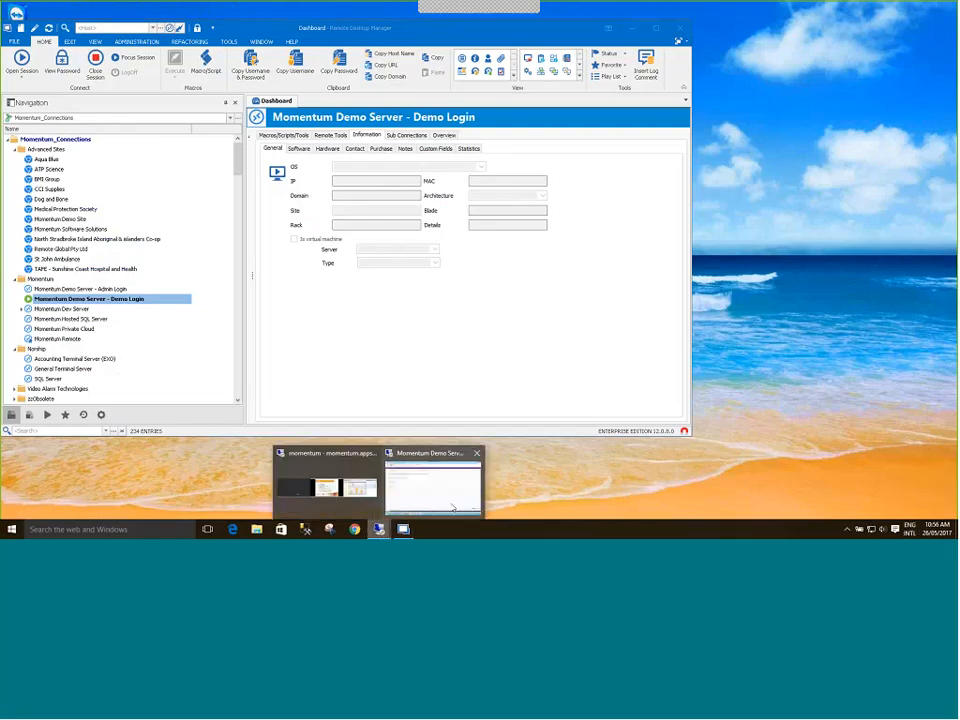
pyautogui.click(446, 495)
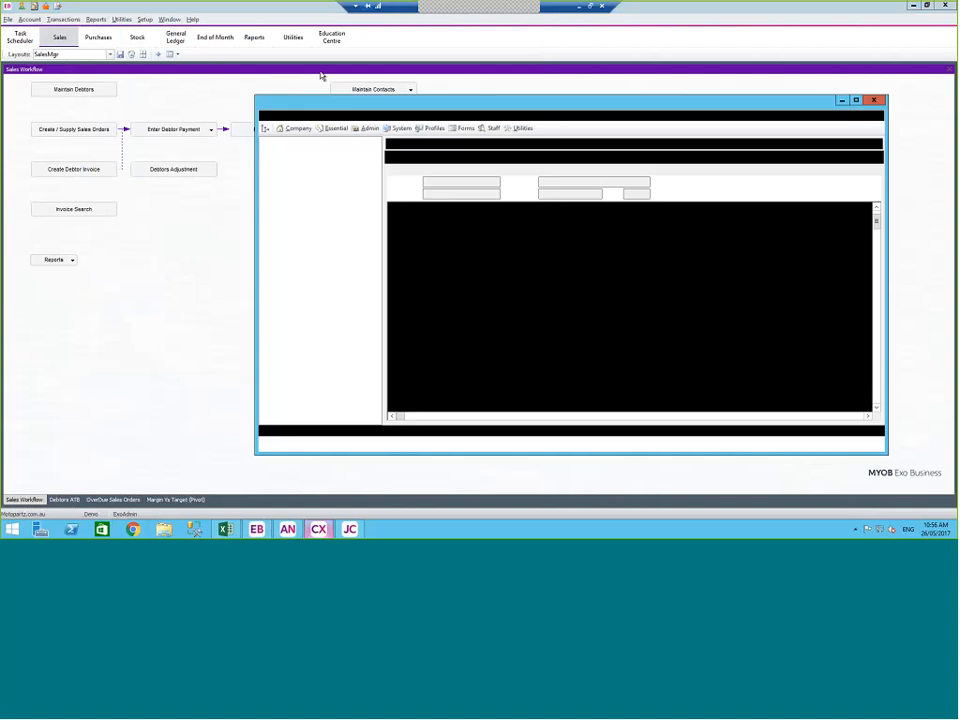
# Search the general profiles in Exo Configurator for "prompt" and read the description of Enforce sale price review when cost price has changed
pyautogui.click(433, 131)
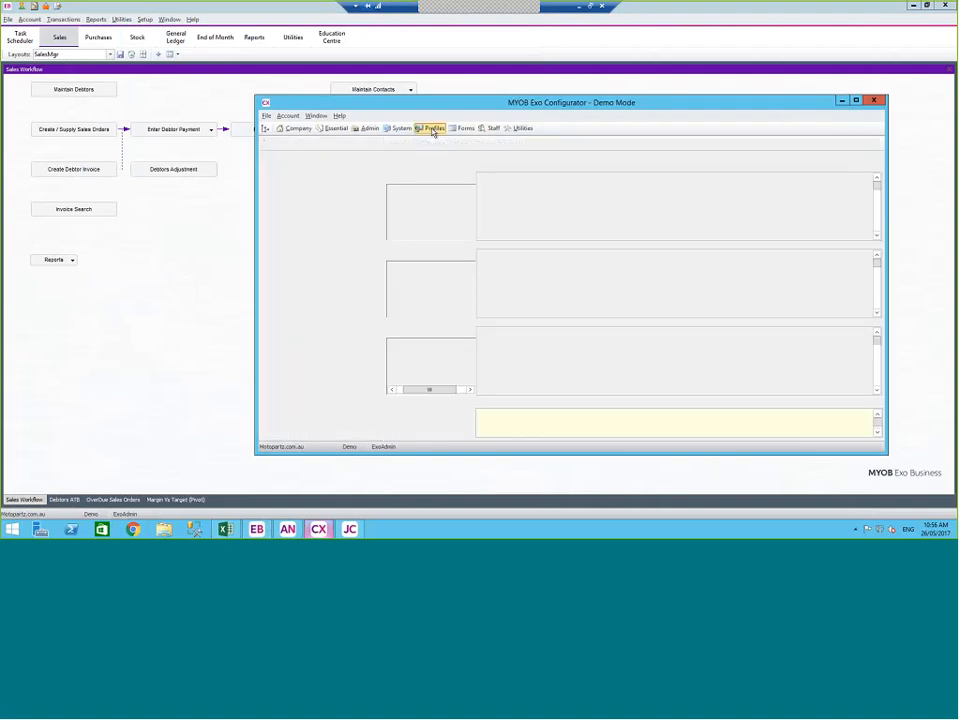
pyautogui.click(331, 144)
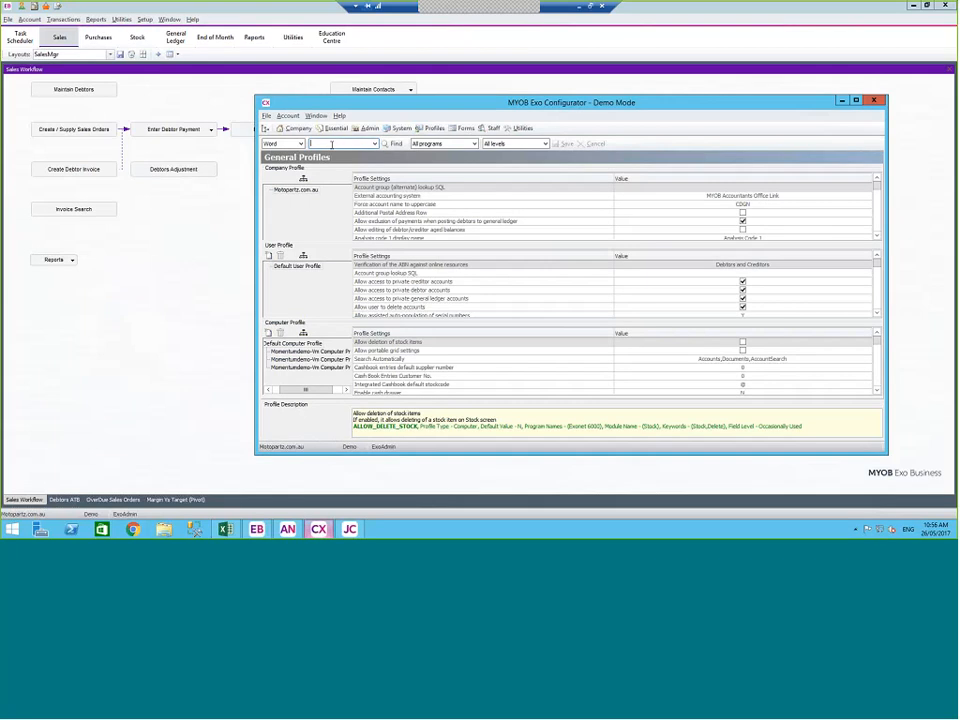
pyautogui.write('pro')
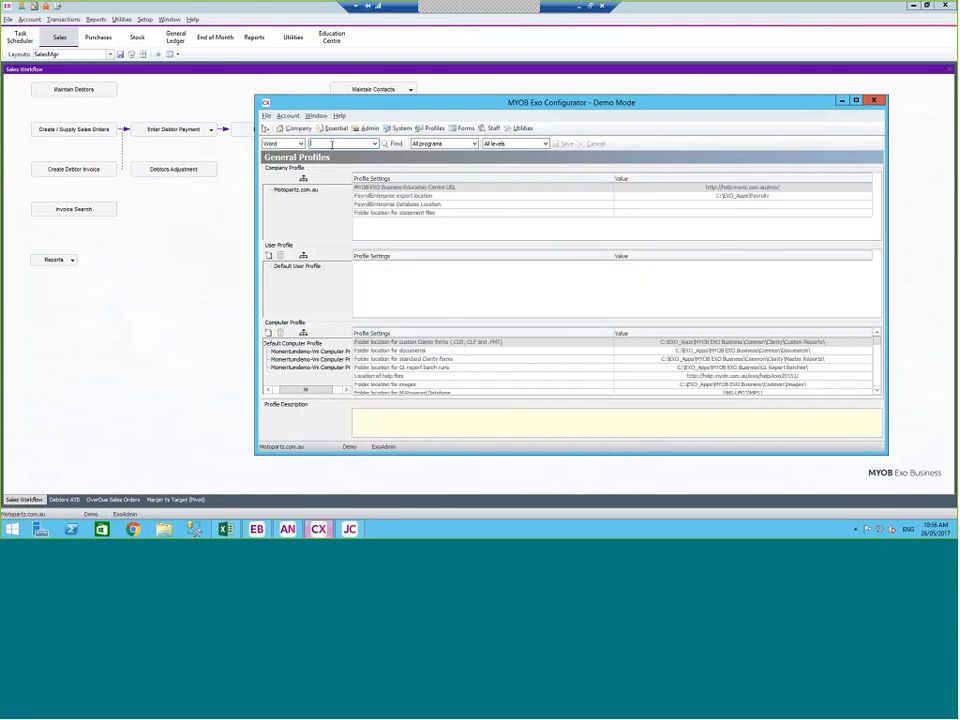
pyautogui.write('mpt')
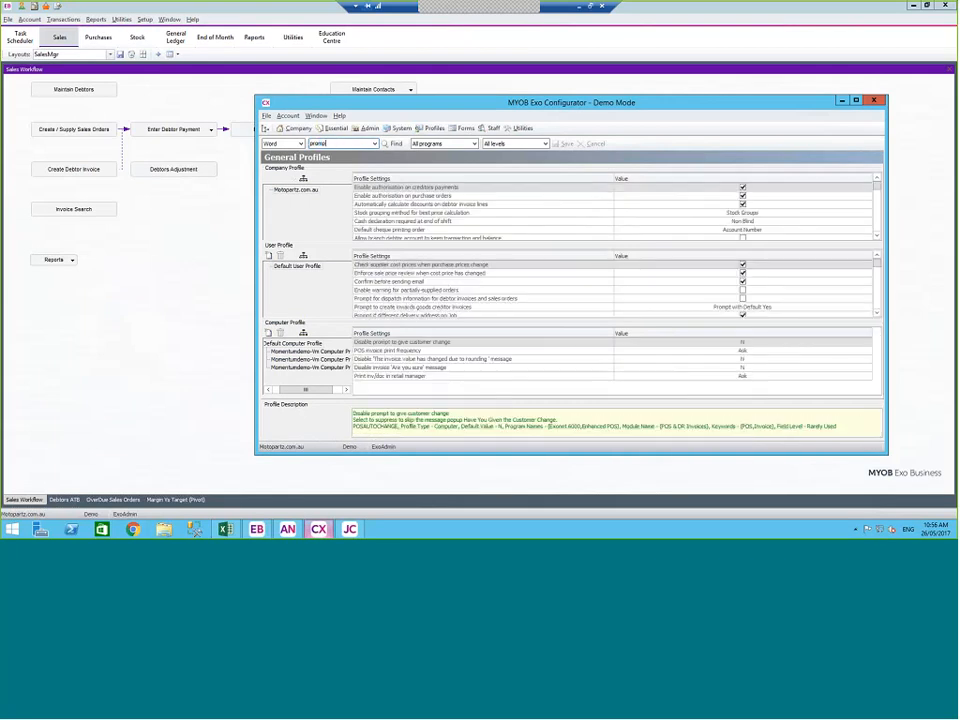
pyautogui.click(428, 274)
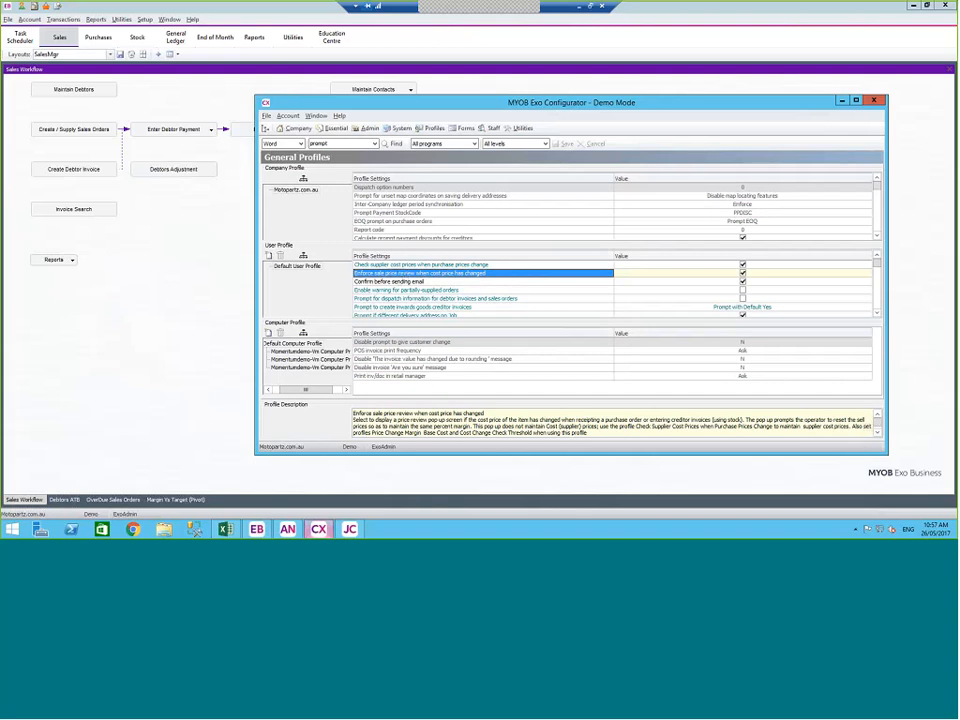
# Search the profiles for "excep" and examine the description and available options of Sales entry price exception warning level
pyautogui.write('exch')
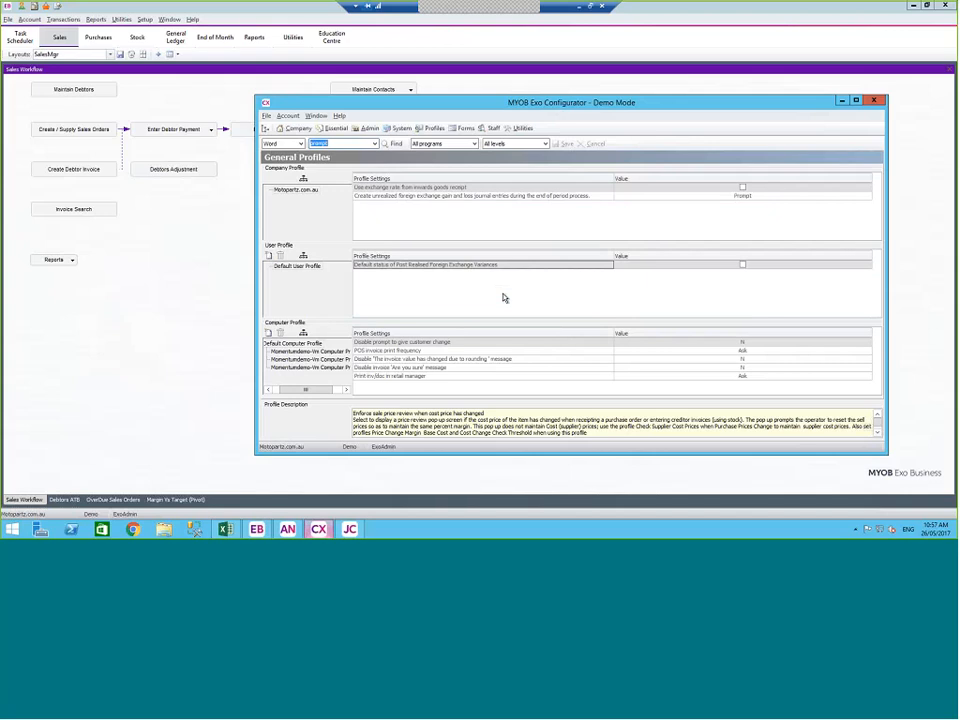
pyautogui.press('BackSpace')
pyautogui.write('ep')
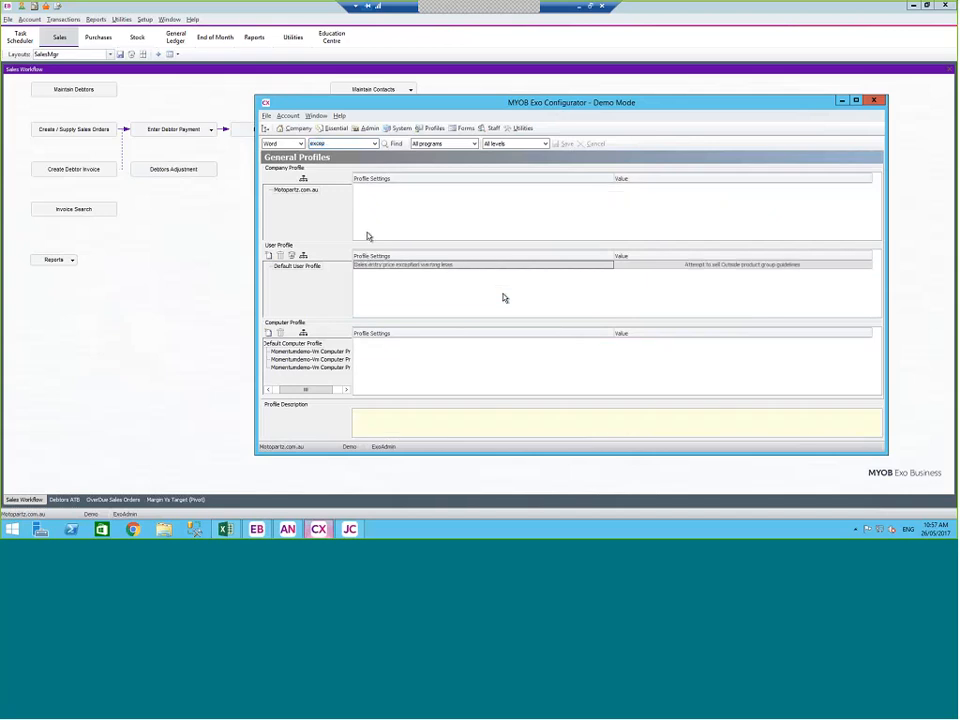
pyautogui.click(400, 265)
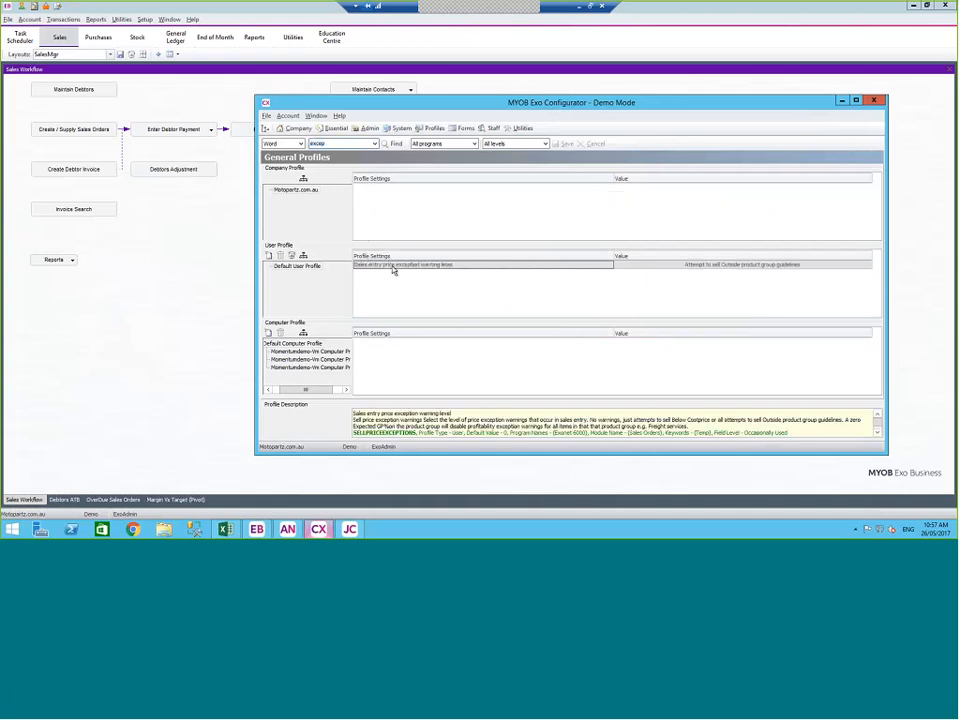
pyautogui.click(715, 267)
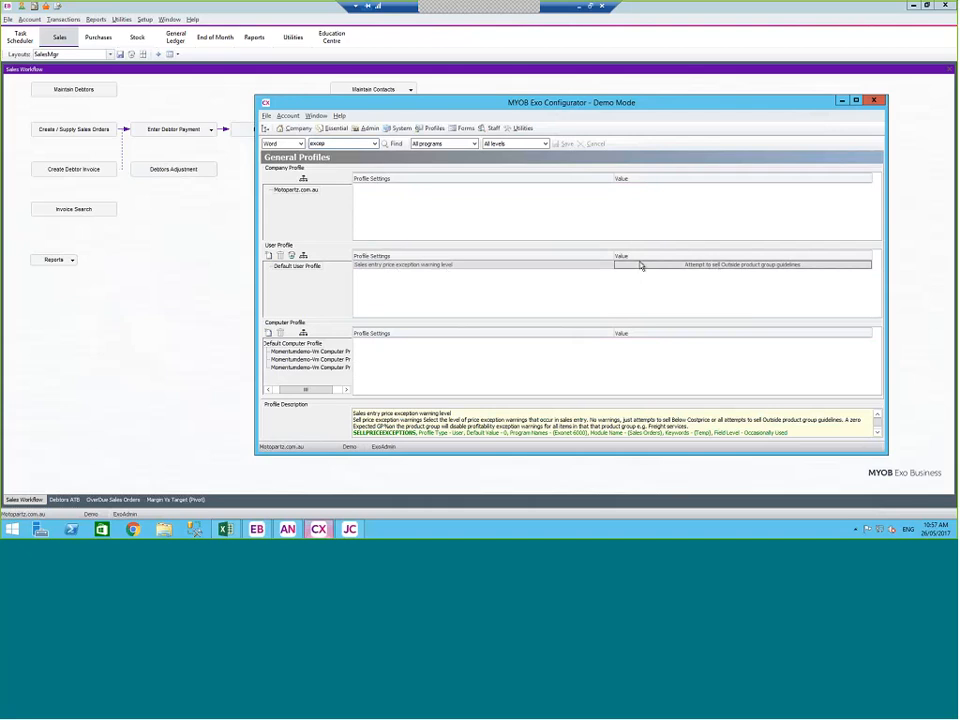
pyautogui.click(742, 264)
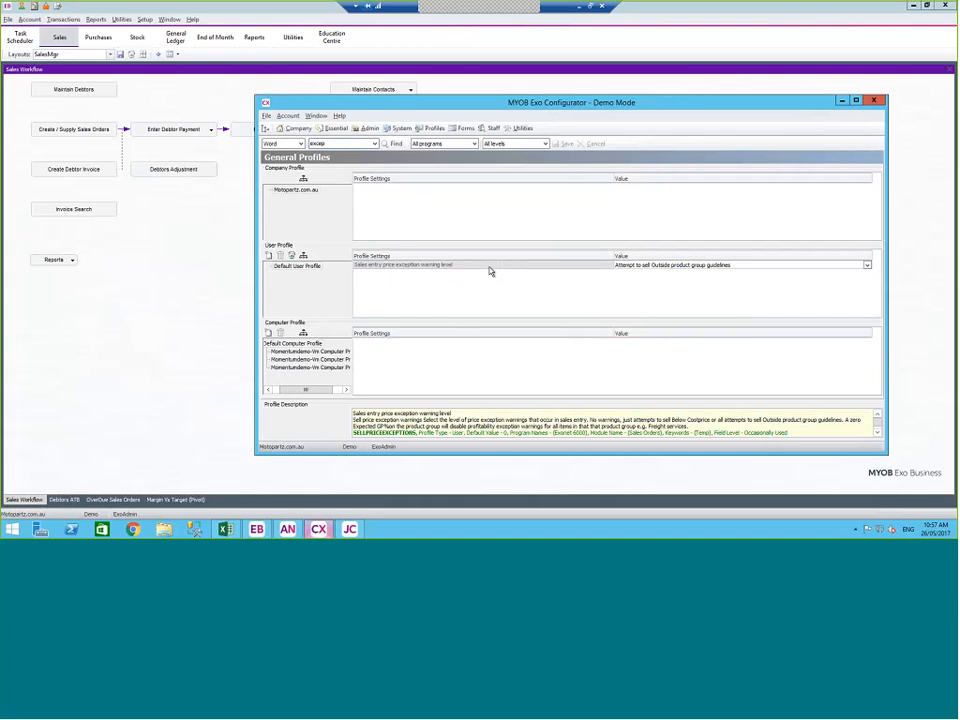
pyautogui.click(867, 265)
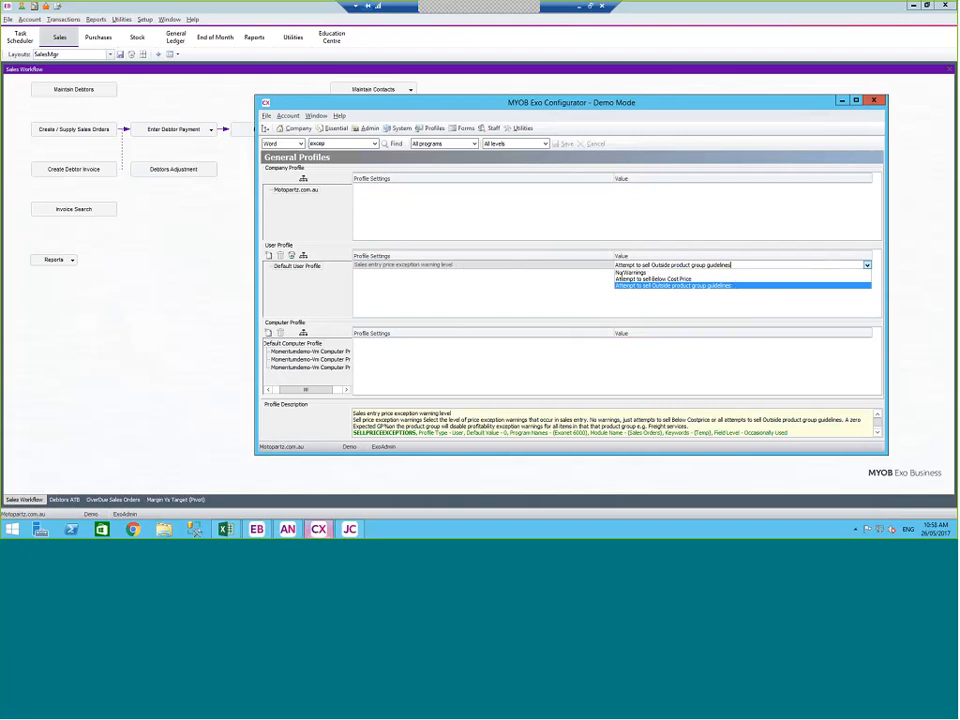
pyautogui.click(560, 265)
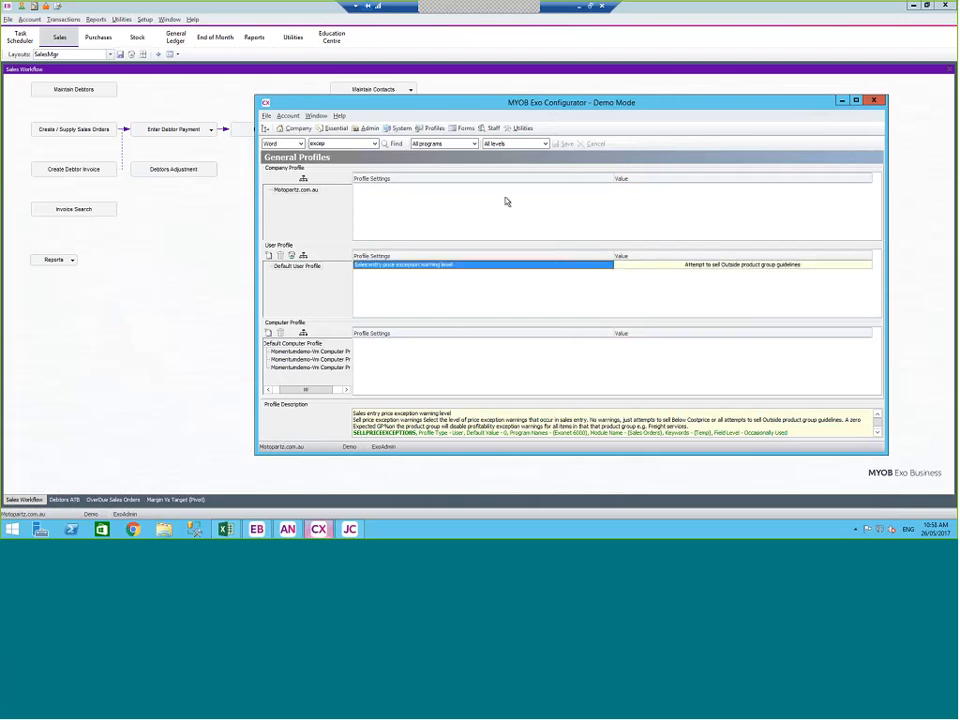
# Open the Business Alerts rules in the system settings and examine the behaviour options of the rule Discount on order is too high, then cancel editing
pyautogui.click(400, 128)
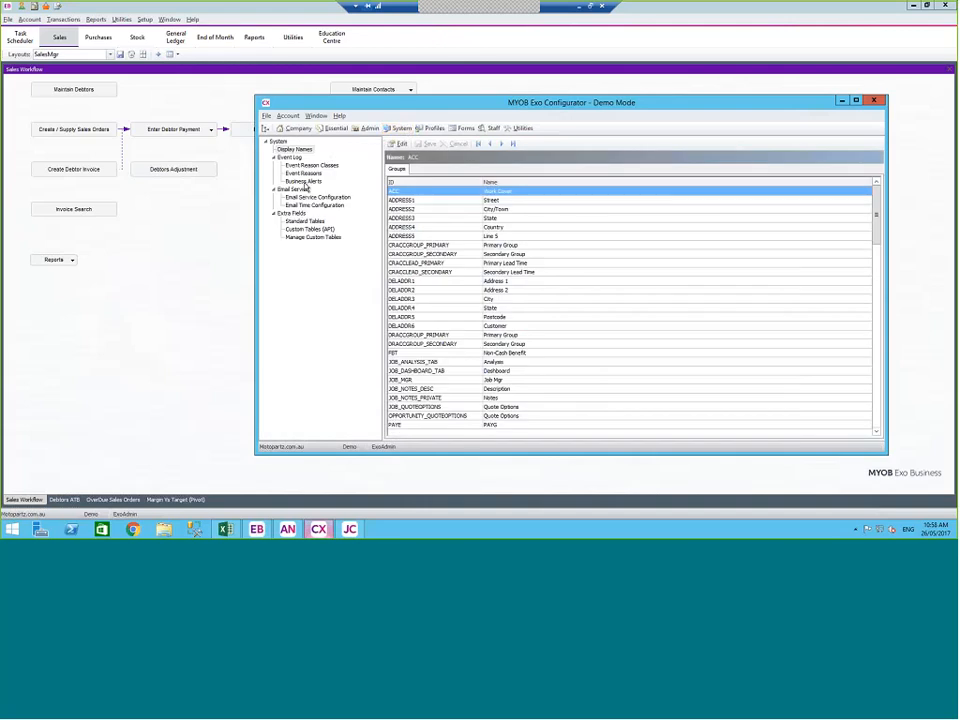
pyautogui.click(305, 182)
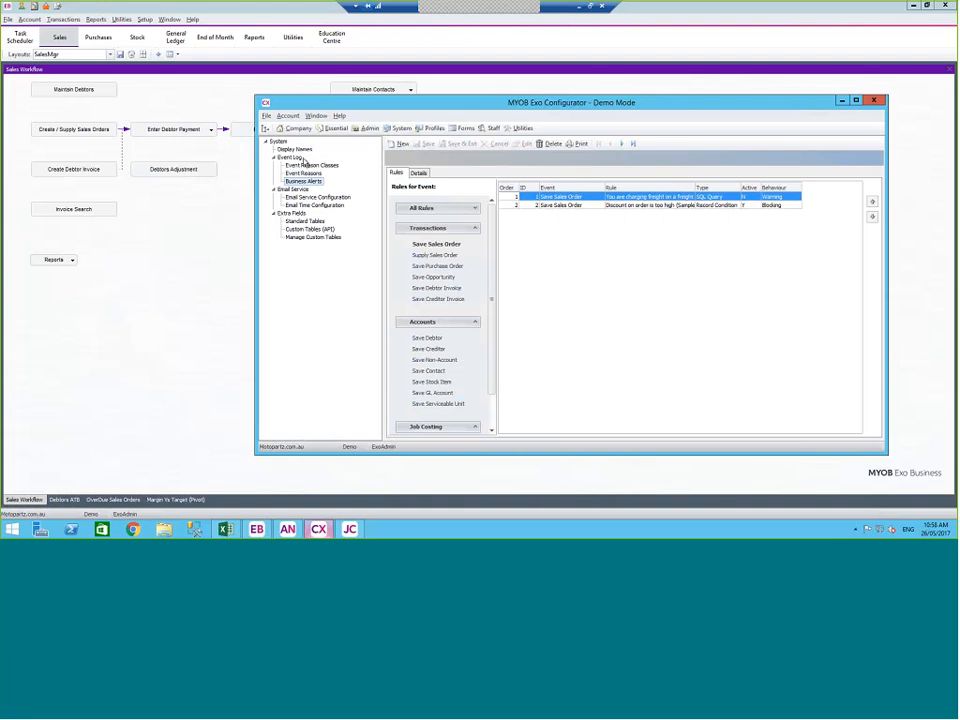
pyautogui.click(630, 206)
pyautogui.doubleClick(630, 206)
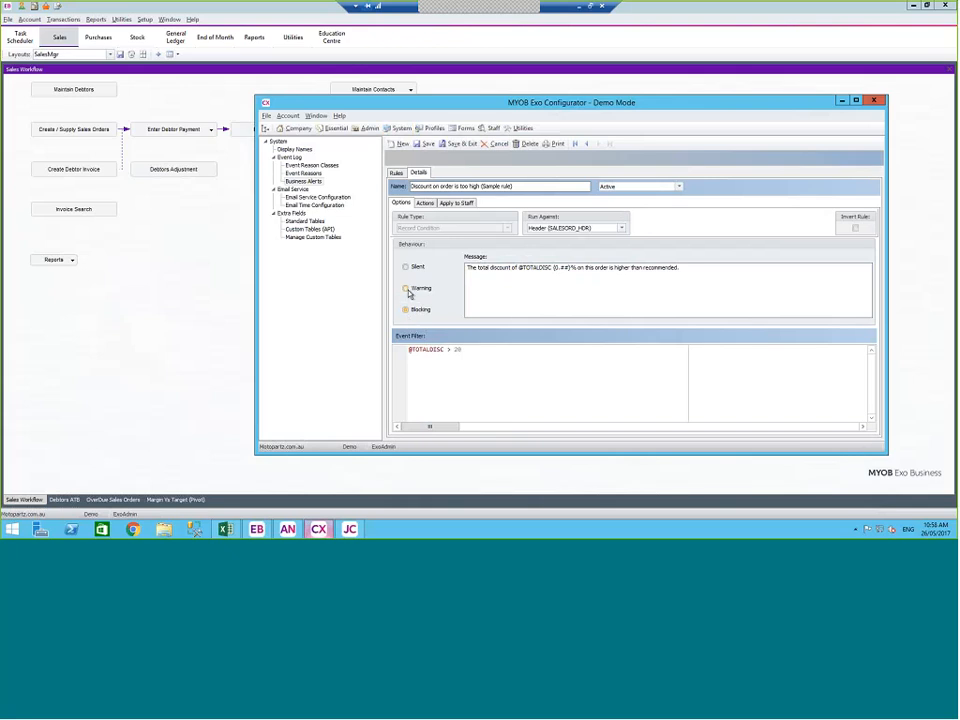
pyautogui.moveTo(405, 314)
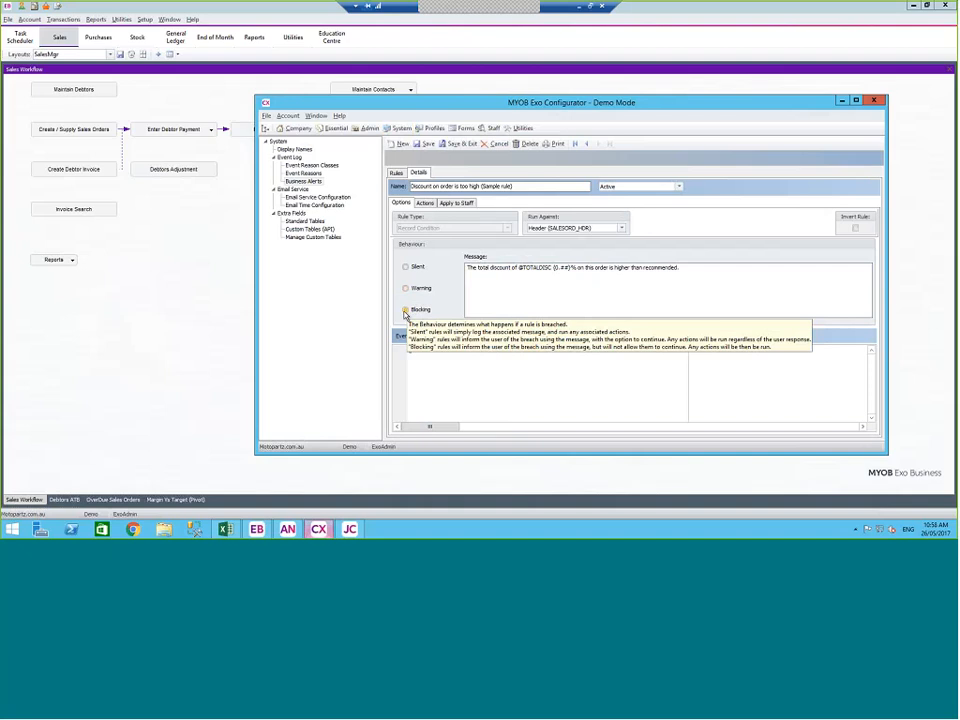
pyautogui.moveTo(560, 293)
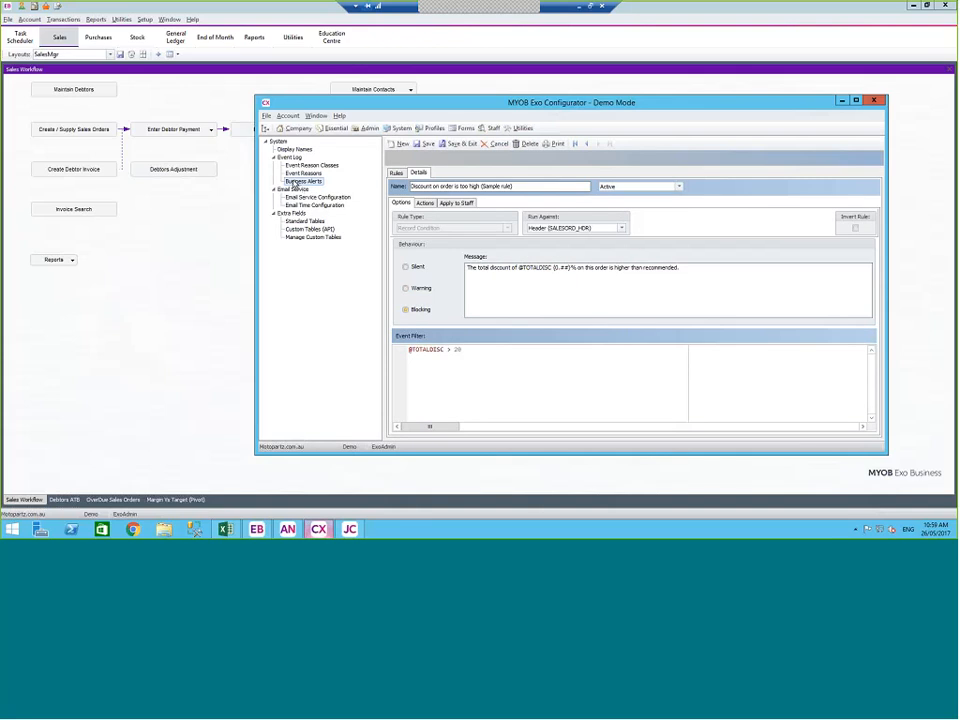
pyautogui.click(495, 144)
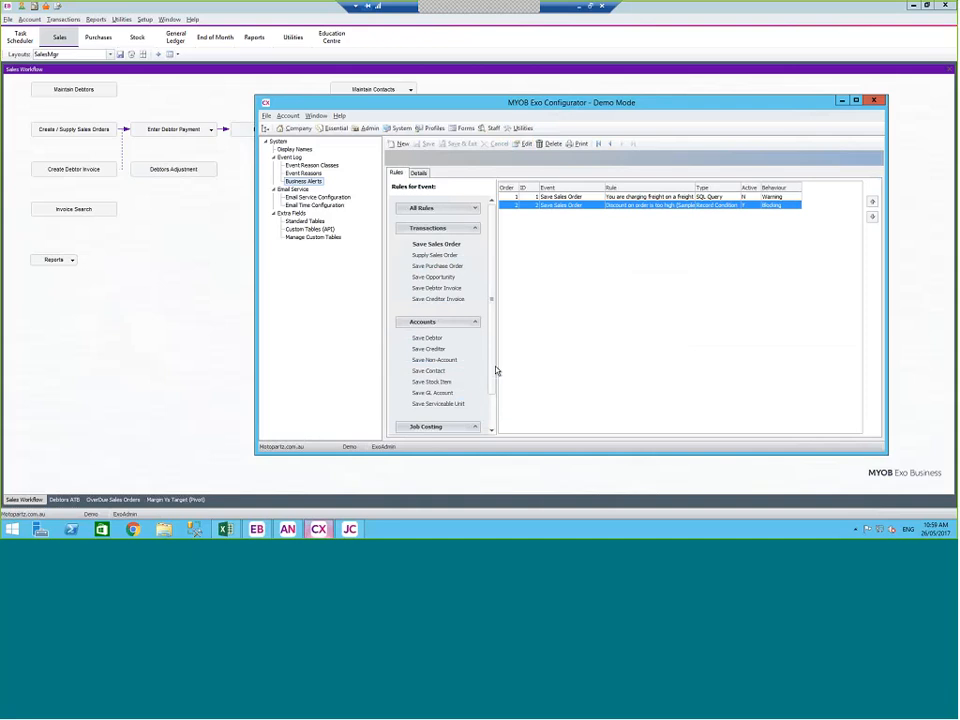
# Browse the available alert events, review which staff the Discount on order is too high rule applies to, and close it without saving
pyautogui.scroll(-2, 494, 370)
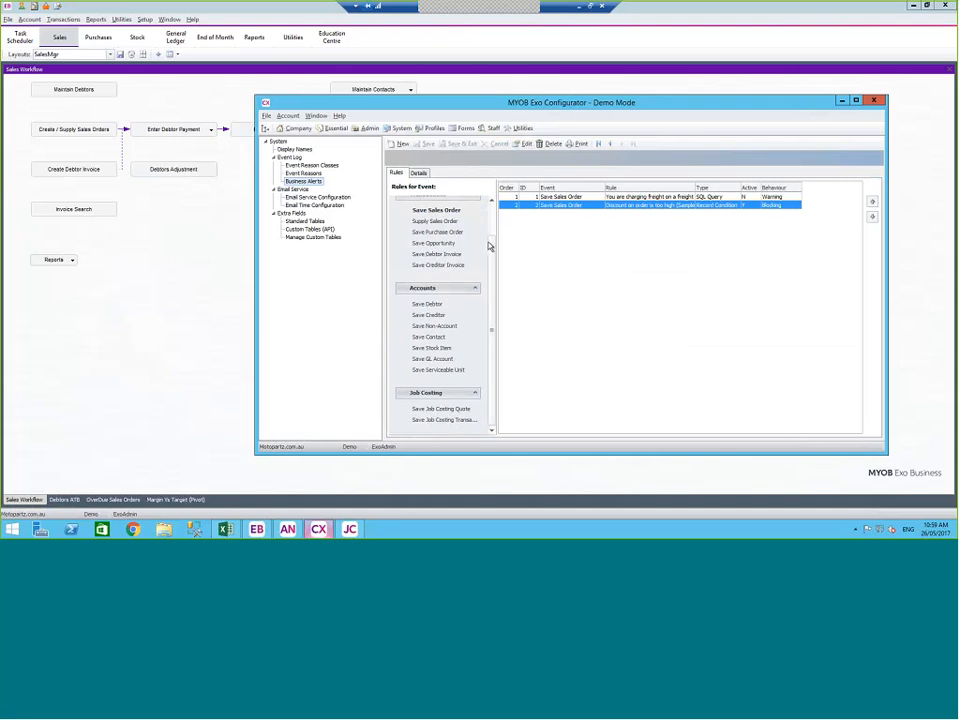
pyautogui.moveTo(491, 246); pyautogui.dragTo(491, 220)
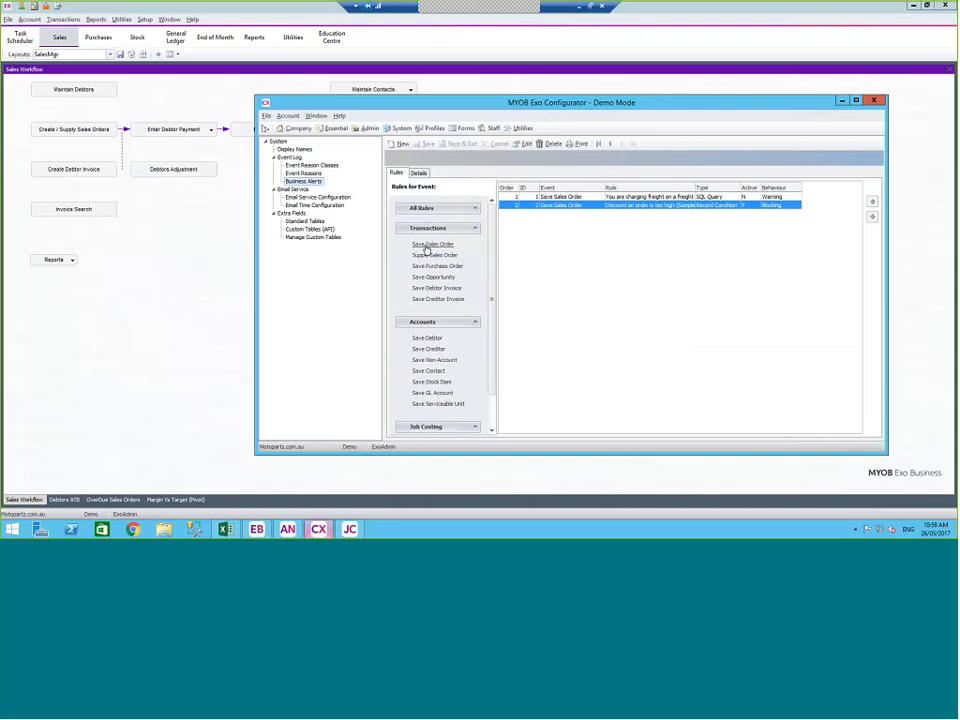
pyautogui.doubleClick(564, 209)
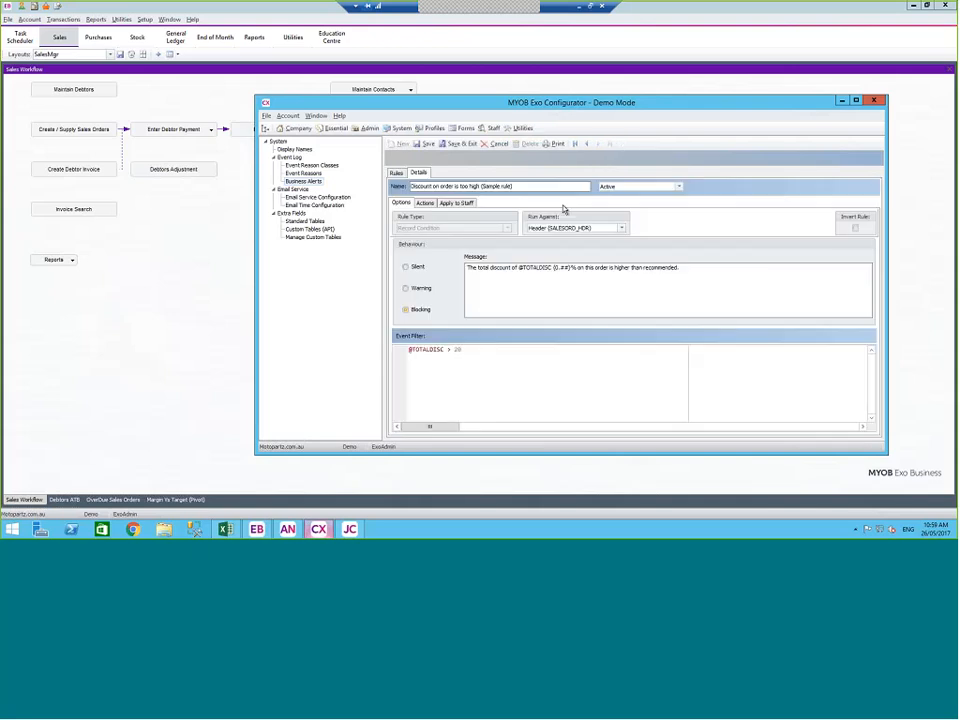
pyautogui.click(462, 204)
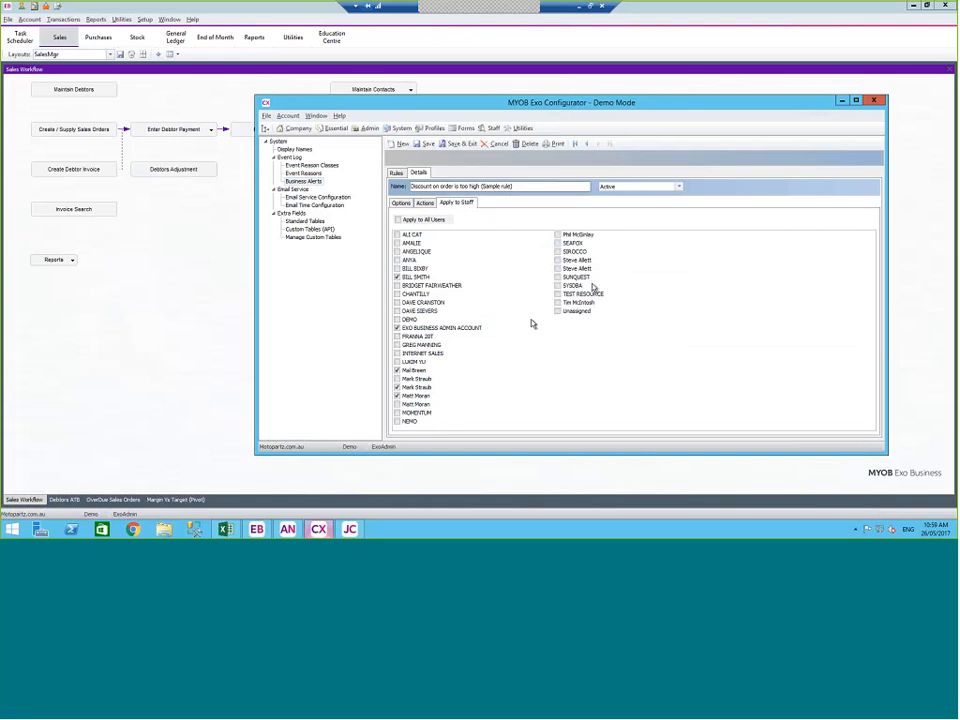
pyautogui.click(398, 205)
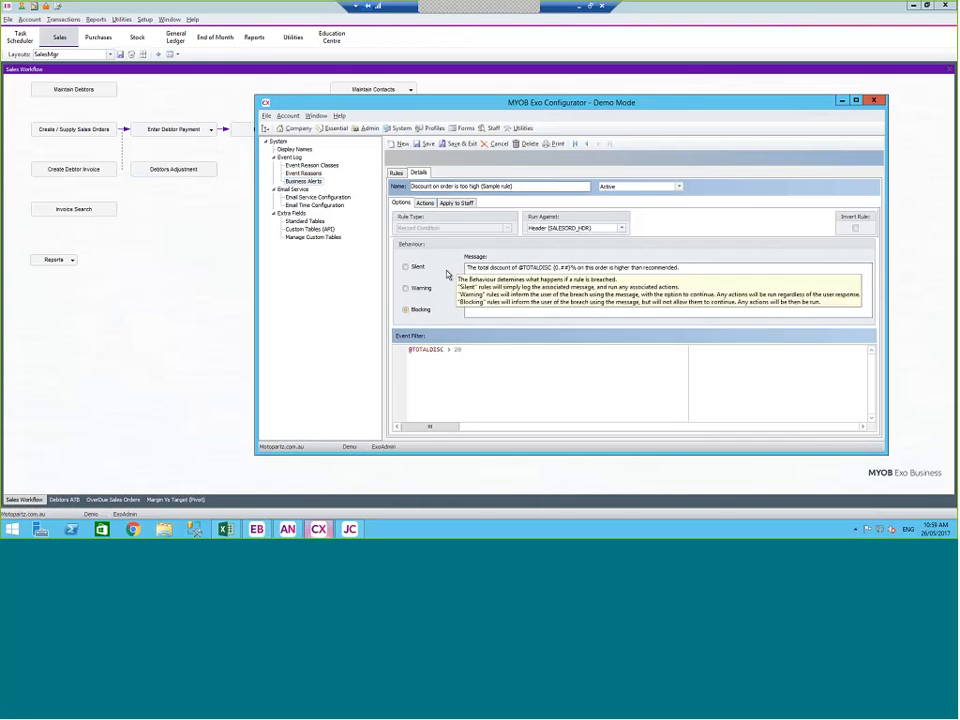
pyautogui.click(495, 143)
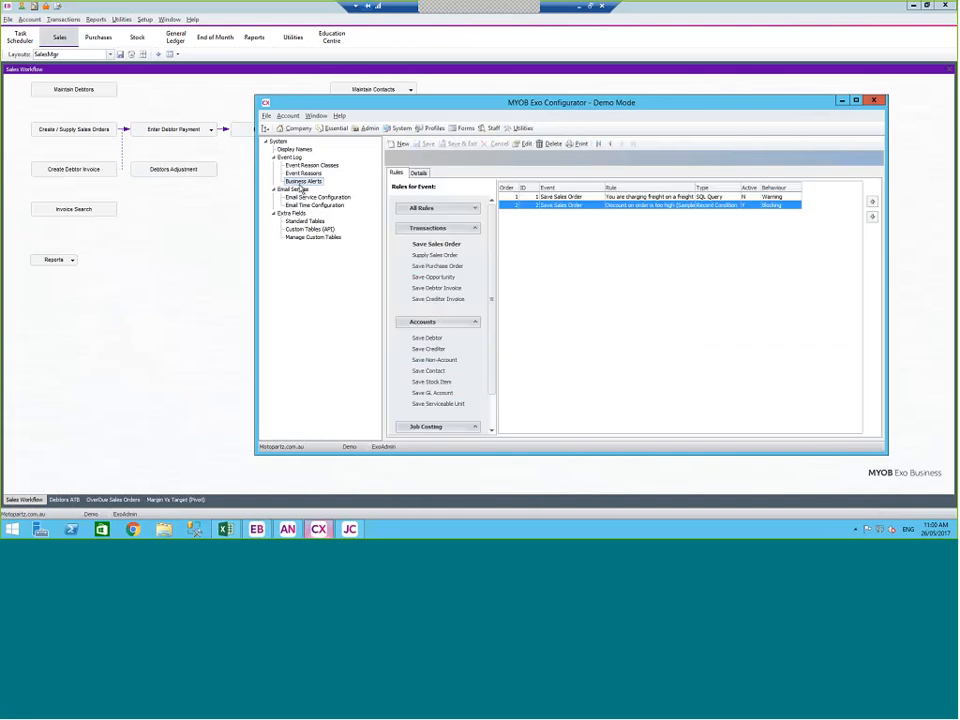
# Minimize the Momentum Demo Server session and switch to the other remote session showing the agenda slide
pyautogui.click(581, 9)
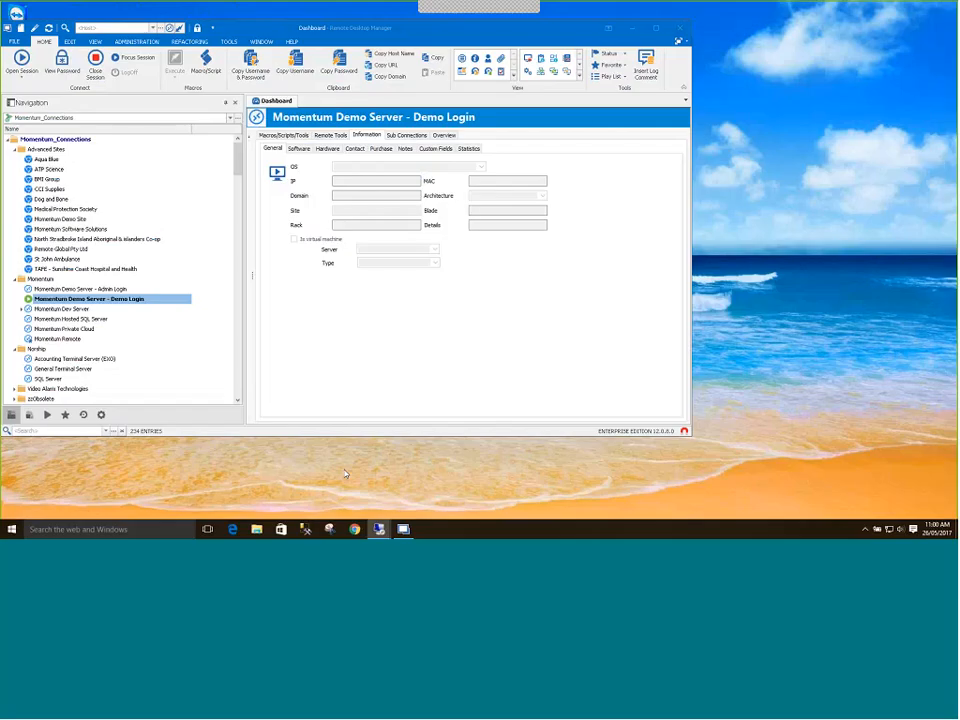
pyautogui.moveTo(378, 526)
pyautogui.click(353, 492)
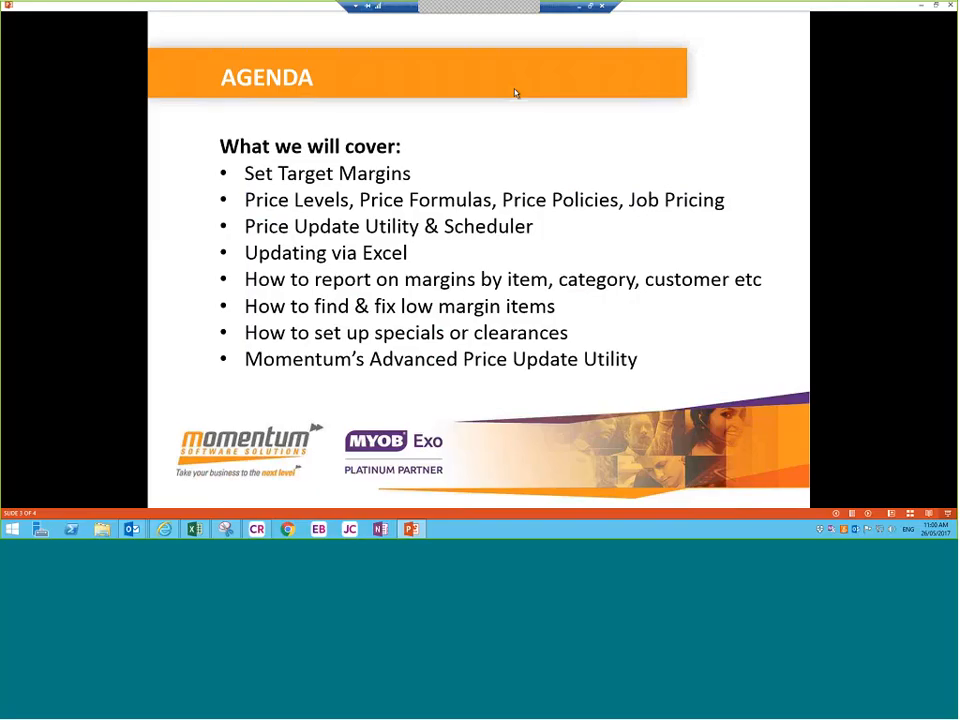